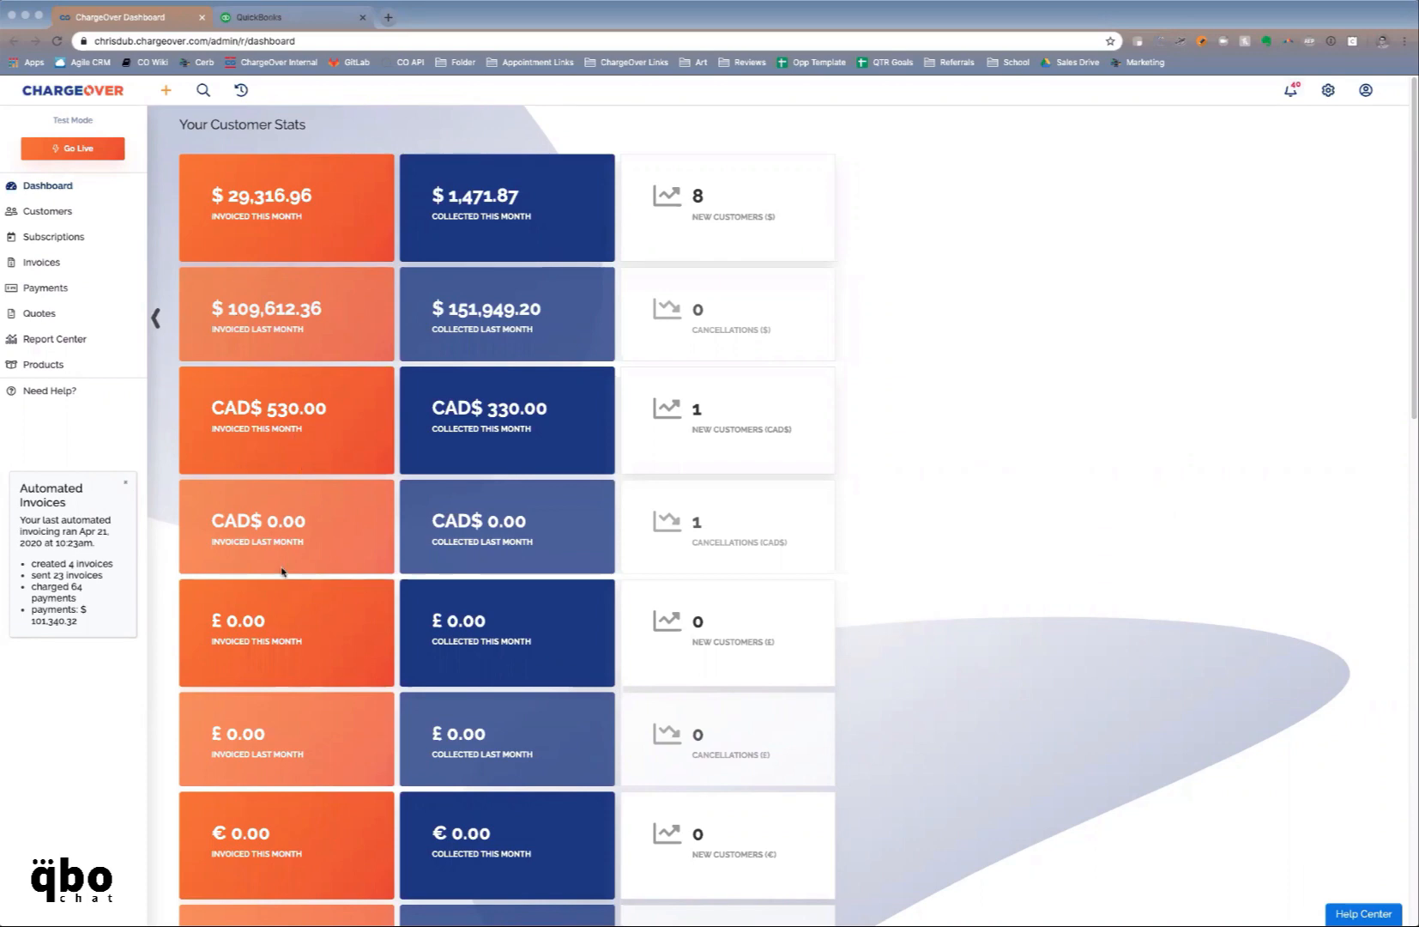
# Scroll through the dashboard, then expand Products in the sidebar and open the product list
pyautogui.scroll(-1, 282, 568)
pyautogui.scroll(-3, 386, 617)
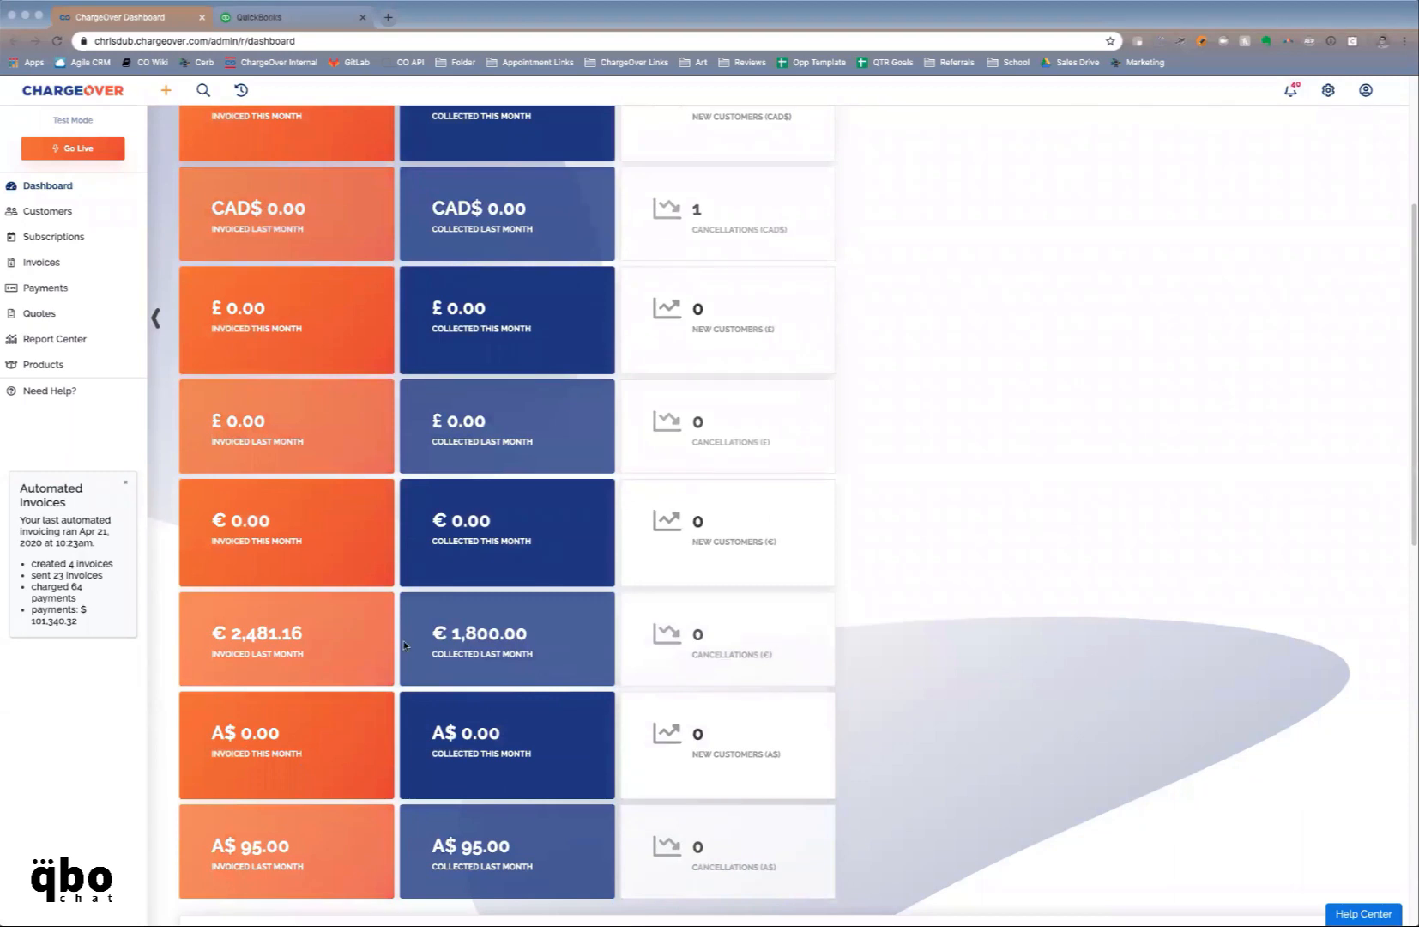
pyautogui.scroll(1, 403, 643)
pyautogui.scroll(3, 394, 633)
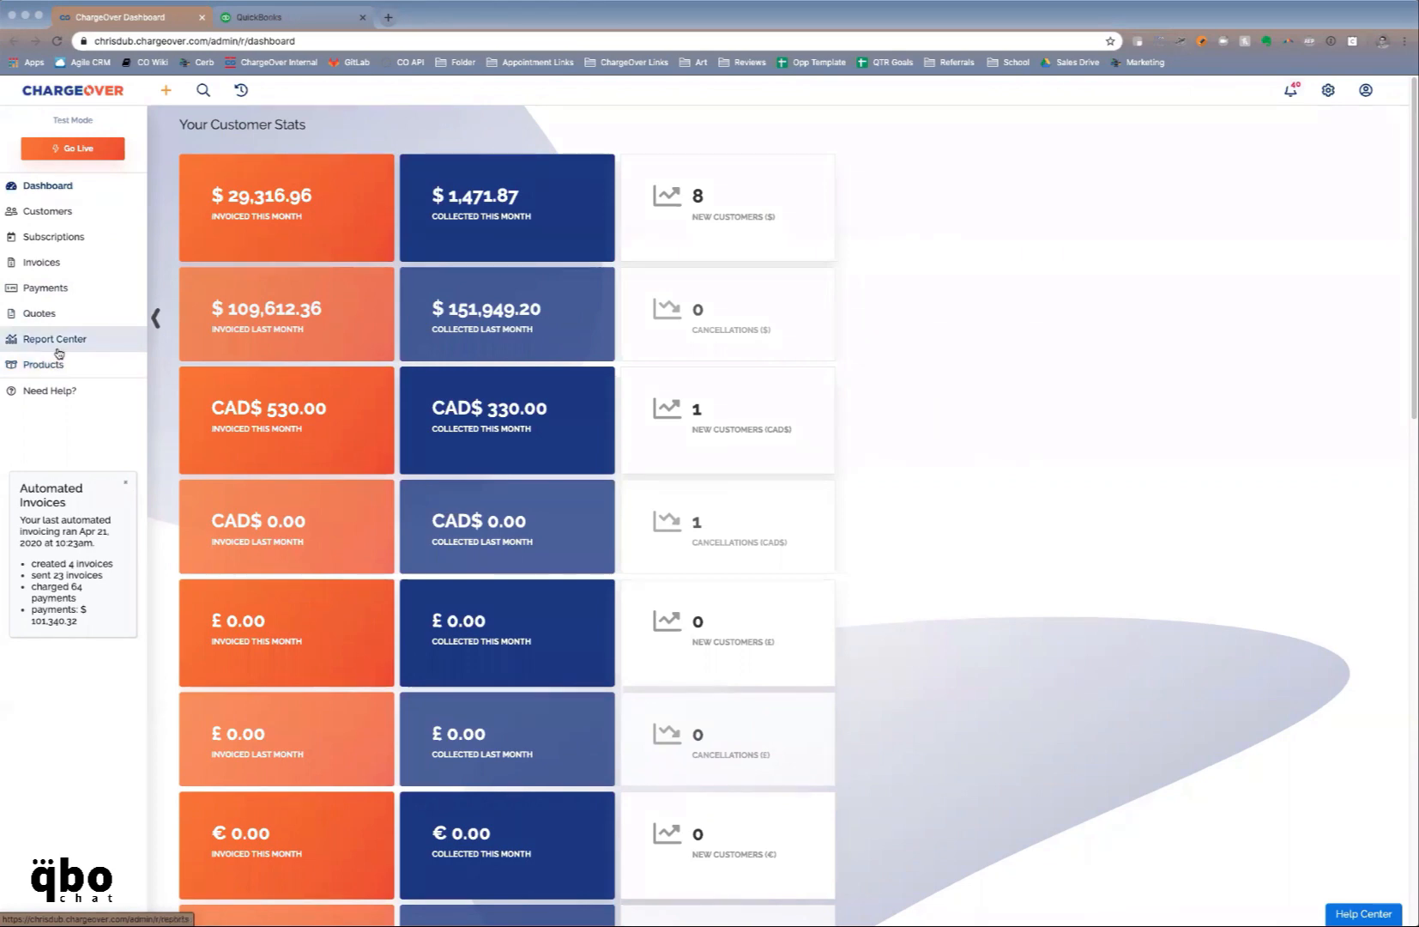
pyautogui.scroll(-3, 199, 353)
pyautogui.scroll(-3, 199, 353)
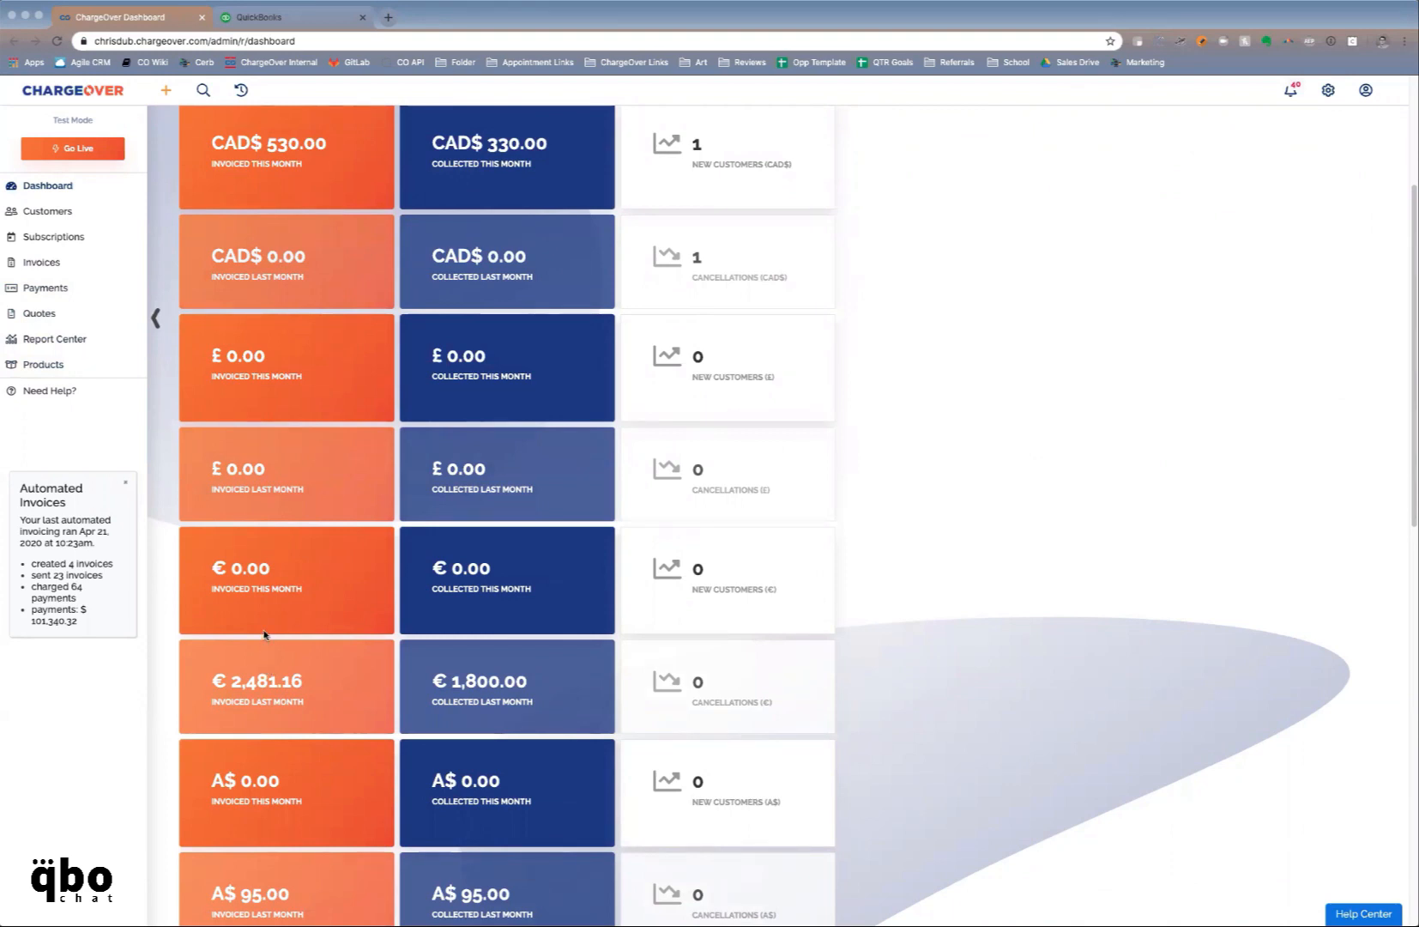
pyautogui.scroll(3, 264, 635)
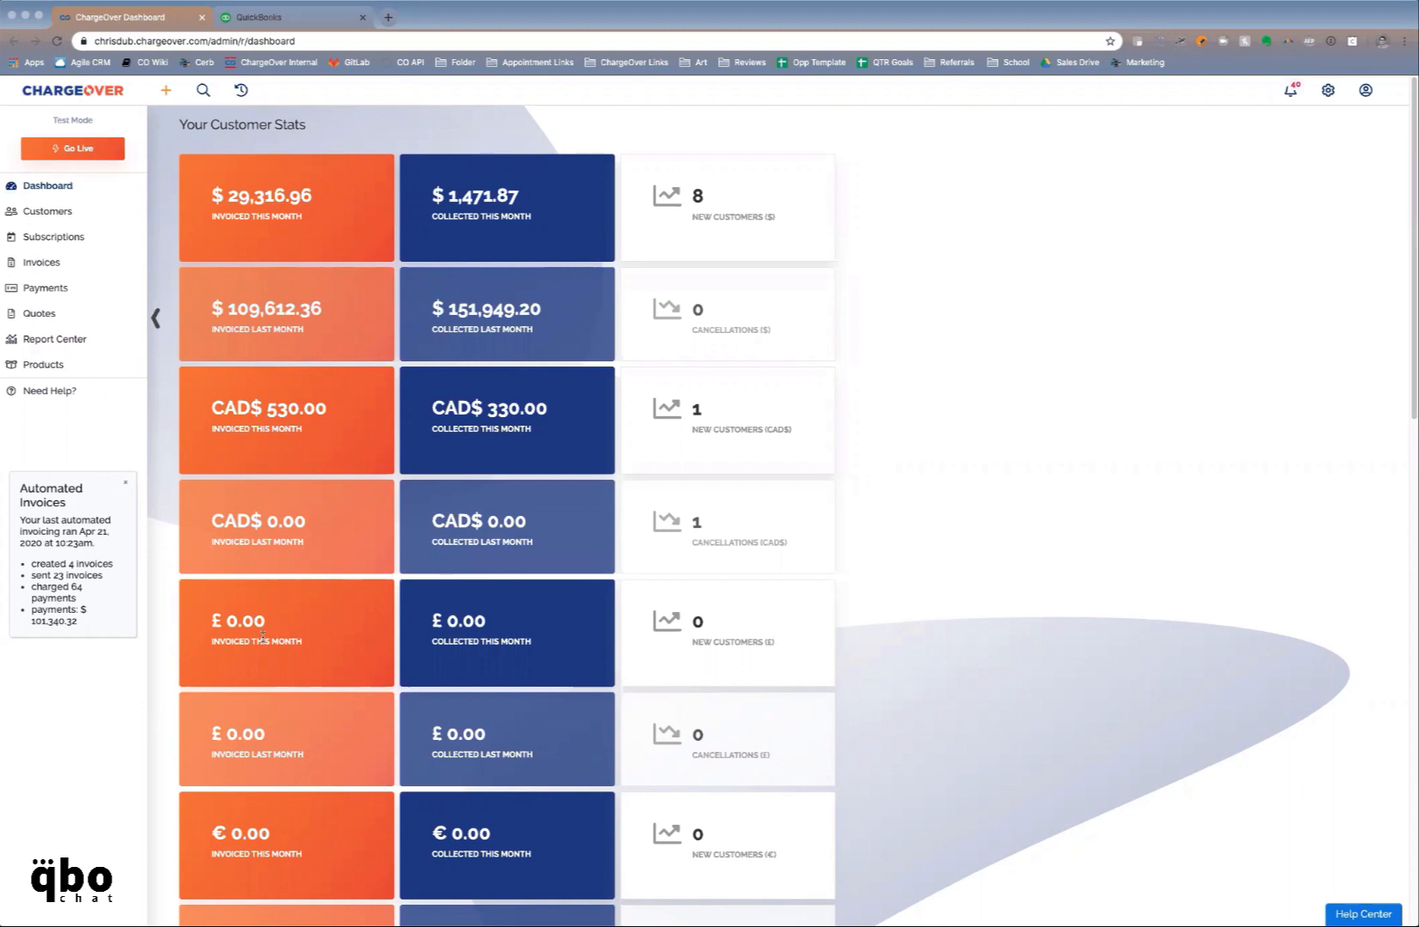
pyautogui.click(72, 373)
pyautogui.click(70, 391)
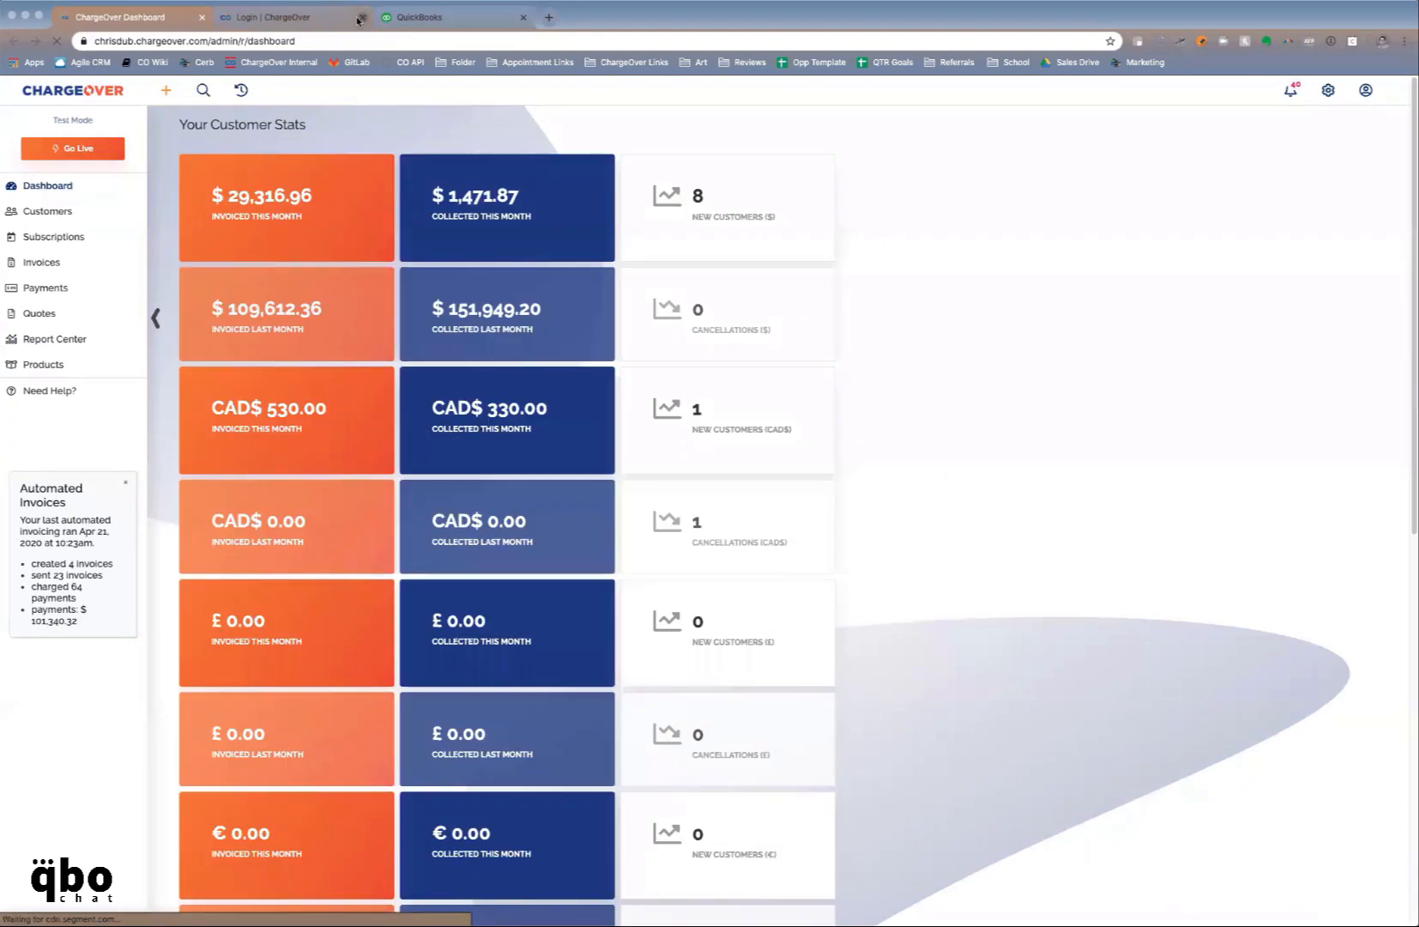
# Return to the Products list and start a new plan/product, ready to enter its name
pyautogui.click(363, 17)
pyautogui.click(78, 364)
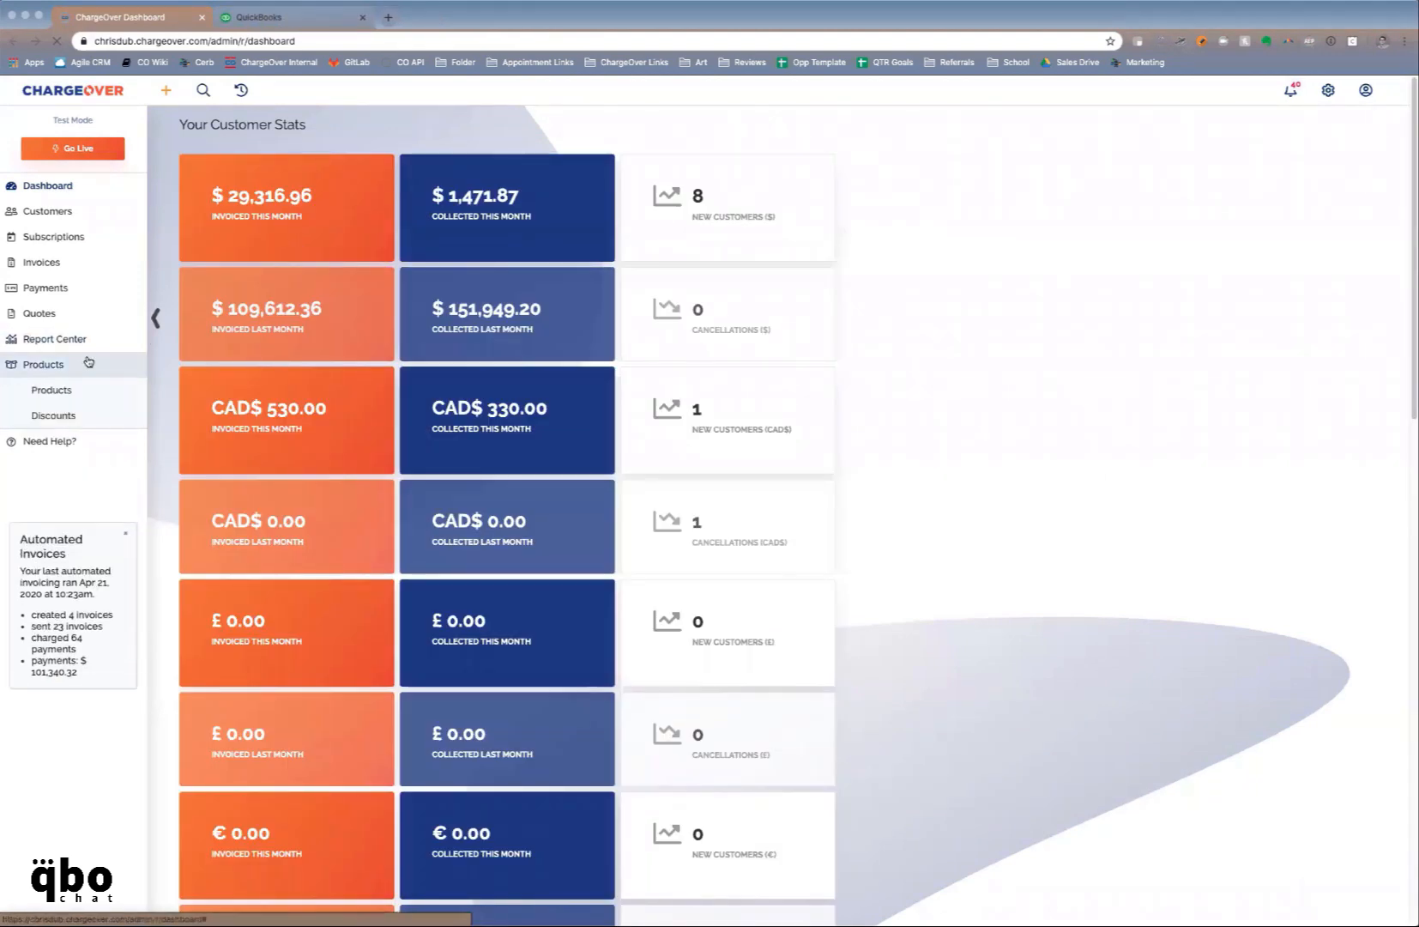
pyautogui.click(75, 391)
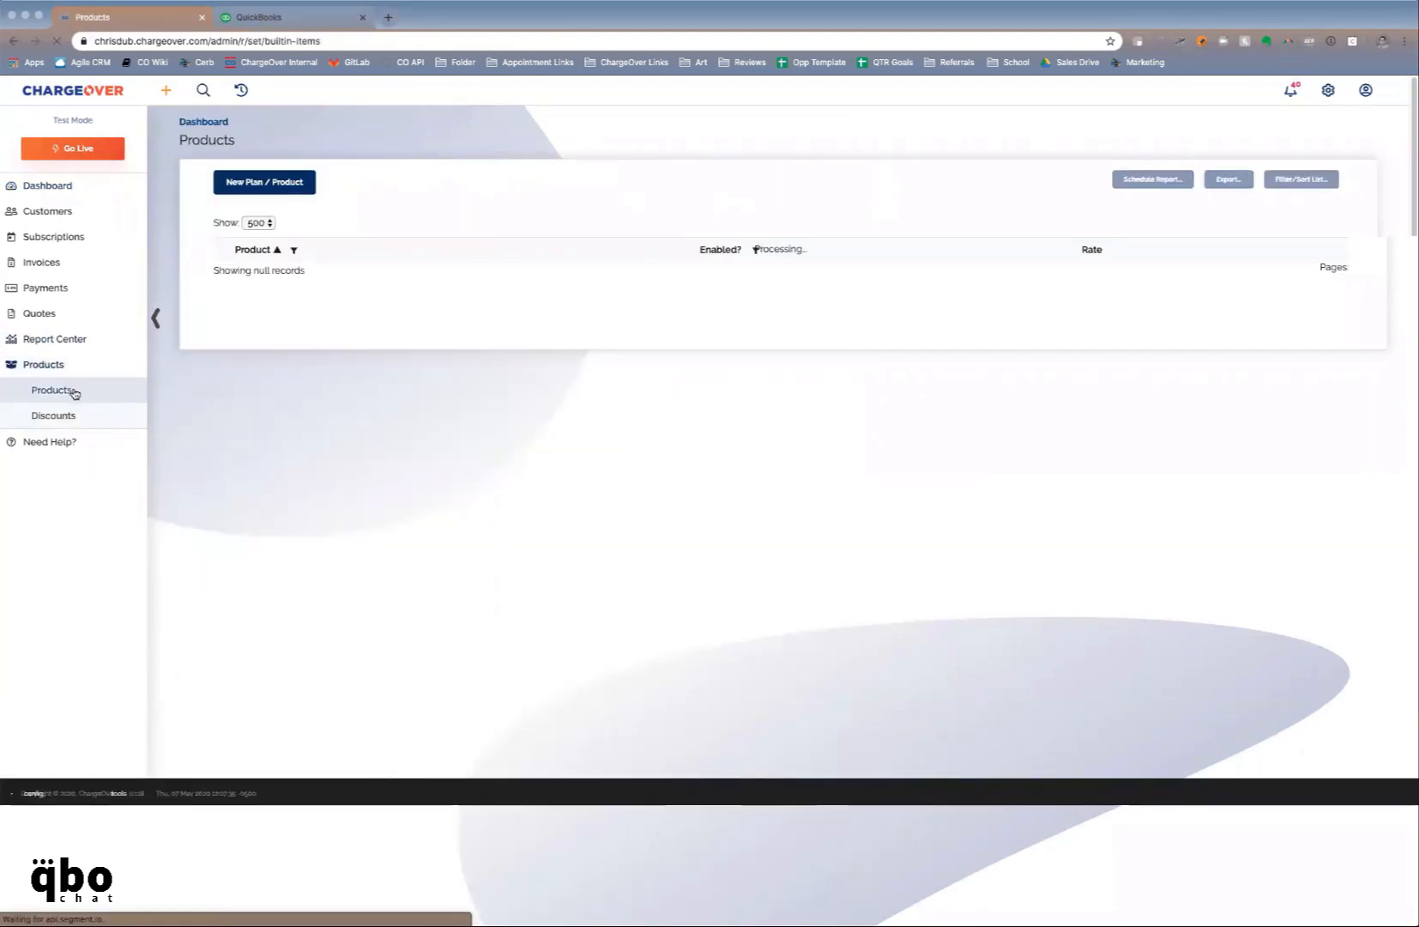
pyautogui.click(277, 185)
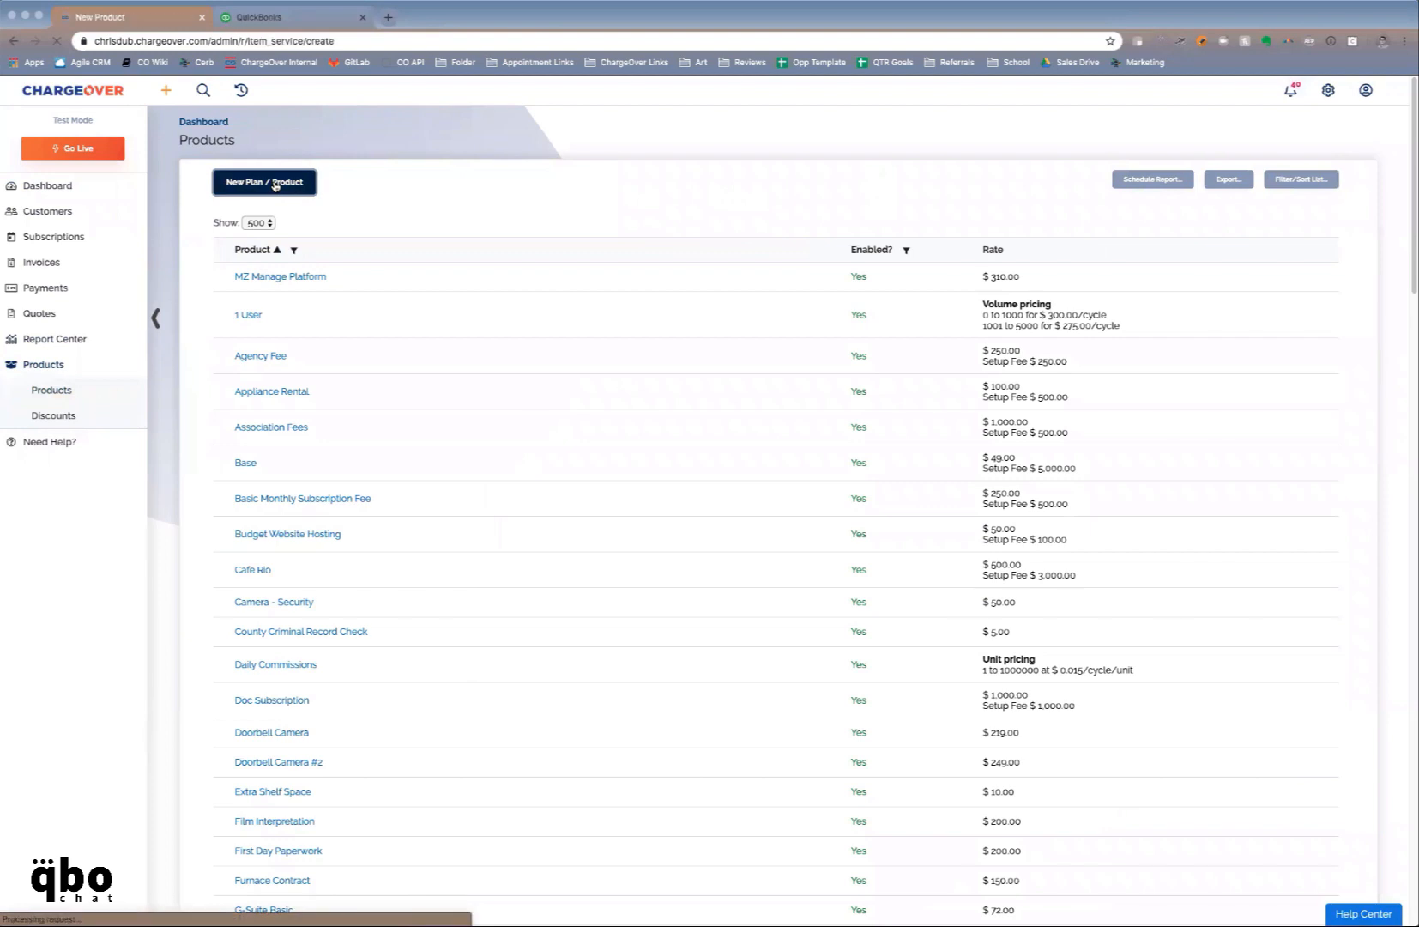
pyautogui.click(283, 211)
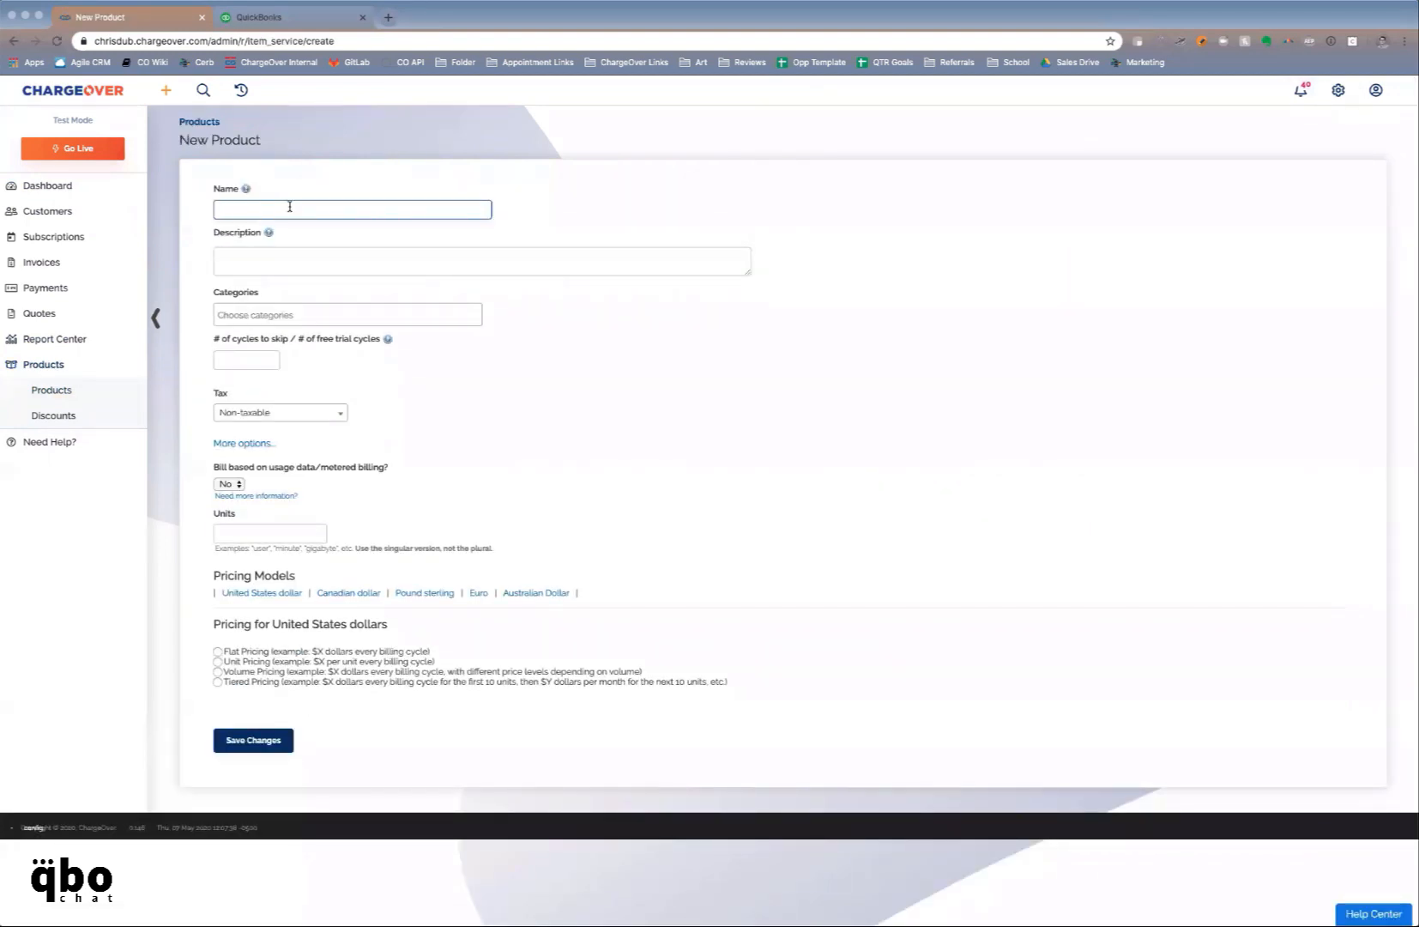
# Name the product 'Monthly VoIP Service', describe it as 'Recurring Monthly', and choose flat USD pricing
pyautogui.write('Monthly VoIP Service')
pyautogui.click(280, 248)
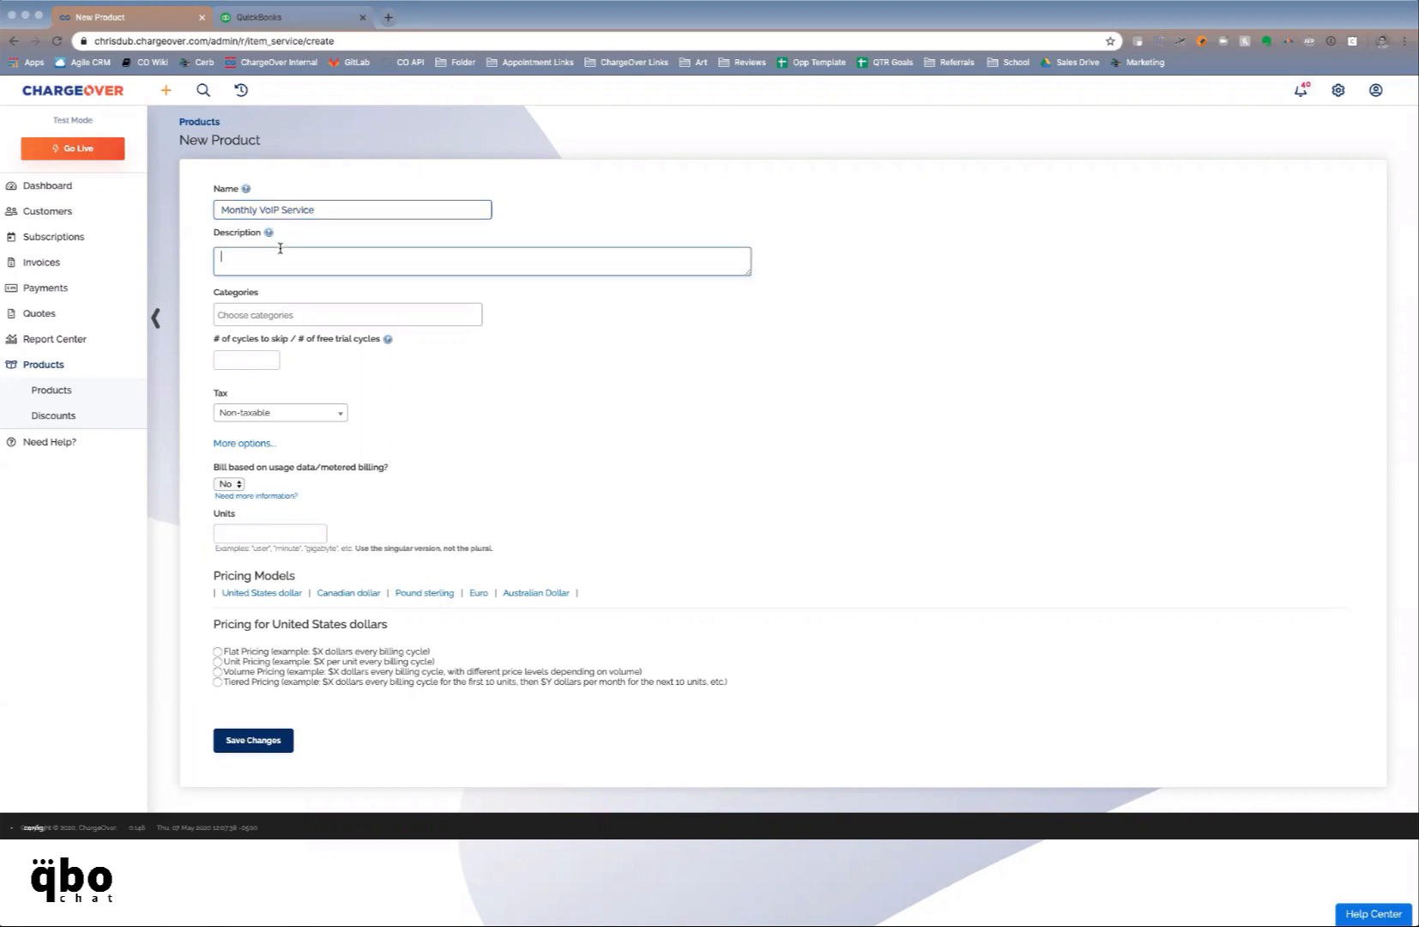
pyautogui.write('Recurring Monthly')
pyautogui.click(219, 652)
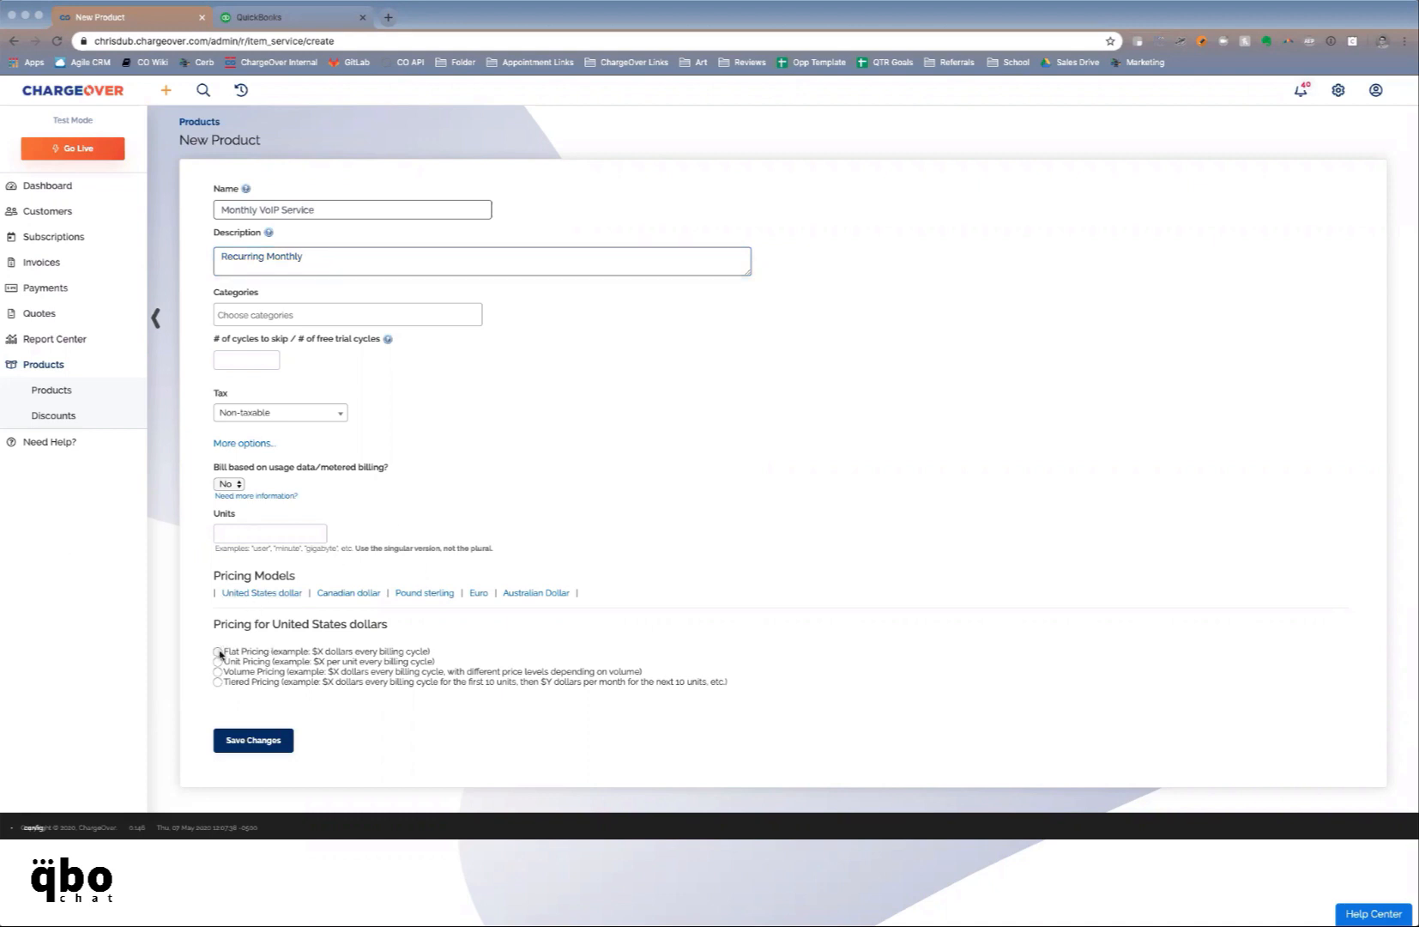
# Switch to volume pricing and fill the first pricing-table row with 0 to 50 at $65
pyautogui.scroll(-2, 493, 686)
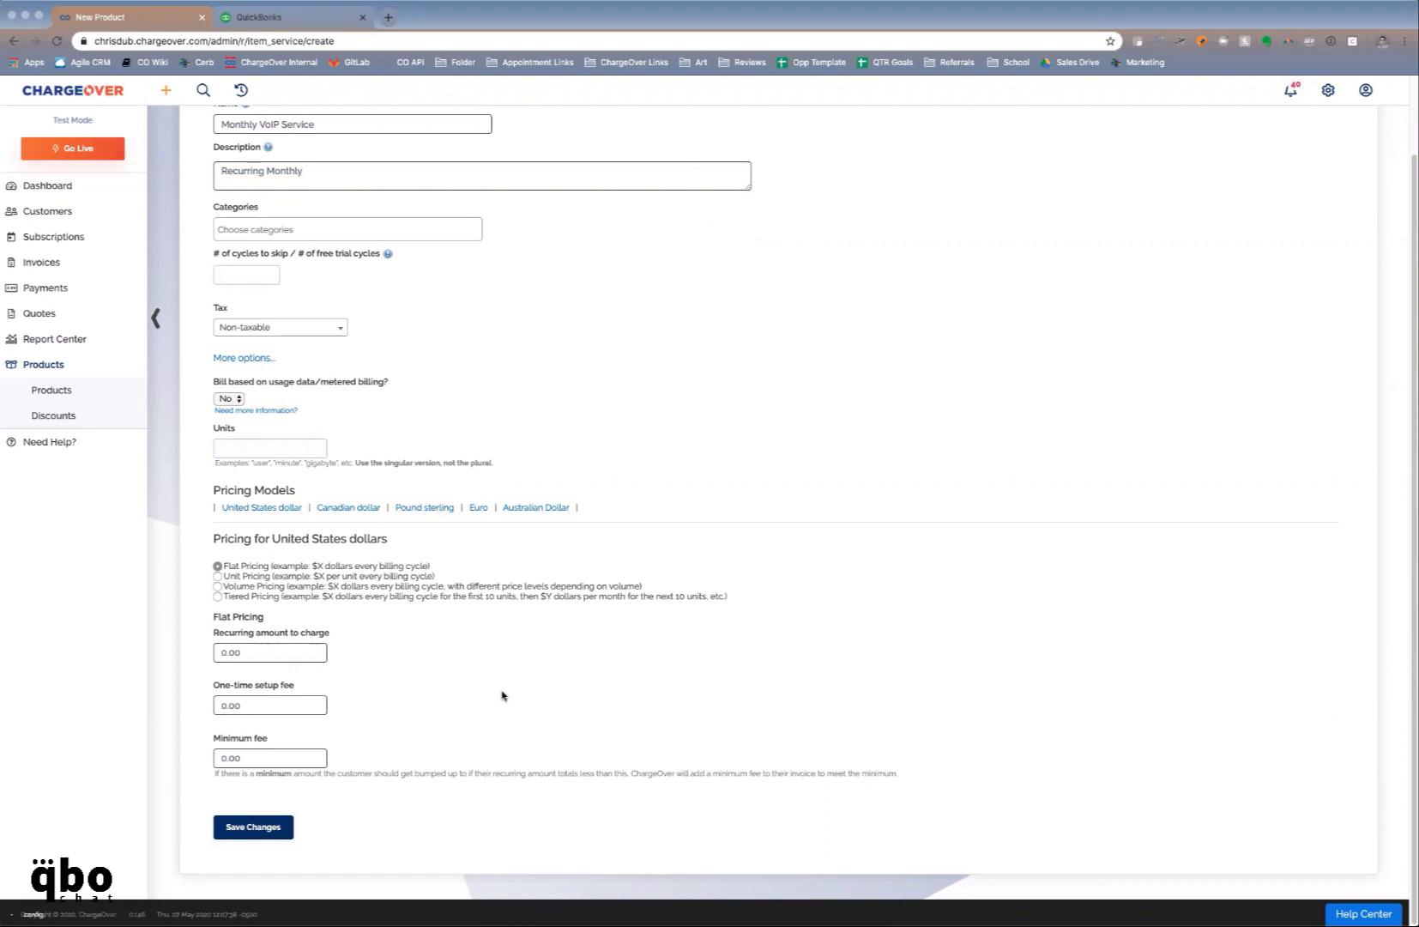
pyautogui.click(218, 586)
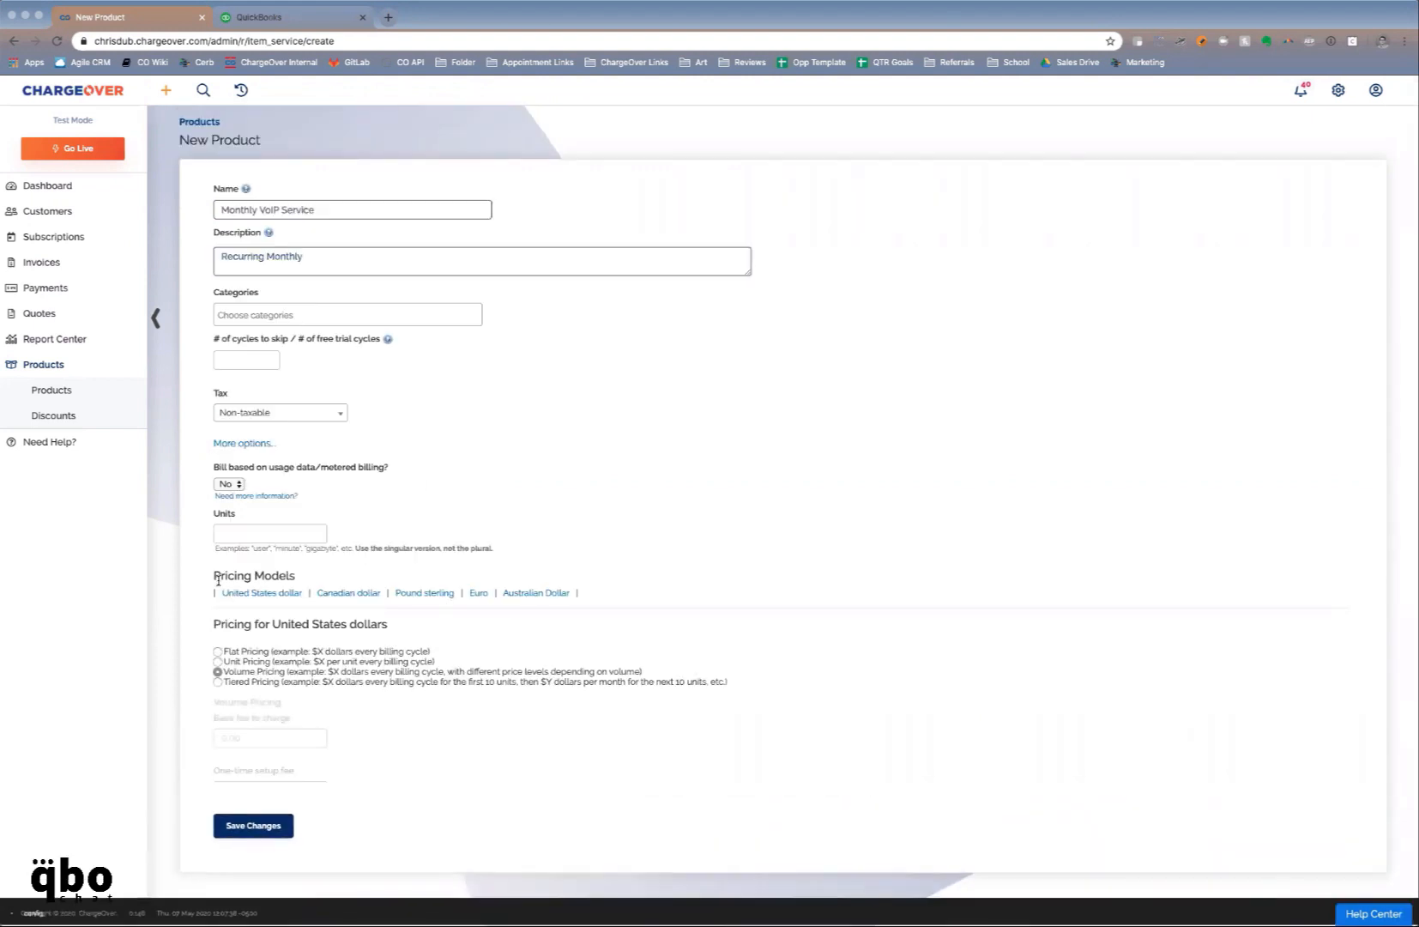
pyautogui.scroll(-3, 387, 684)
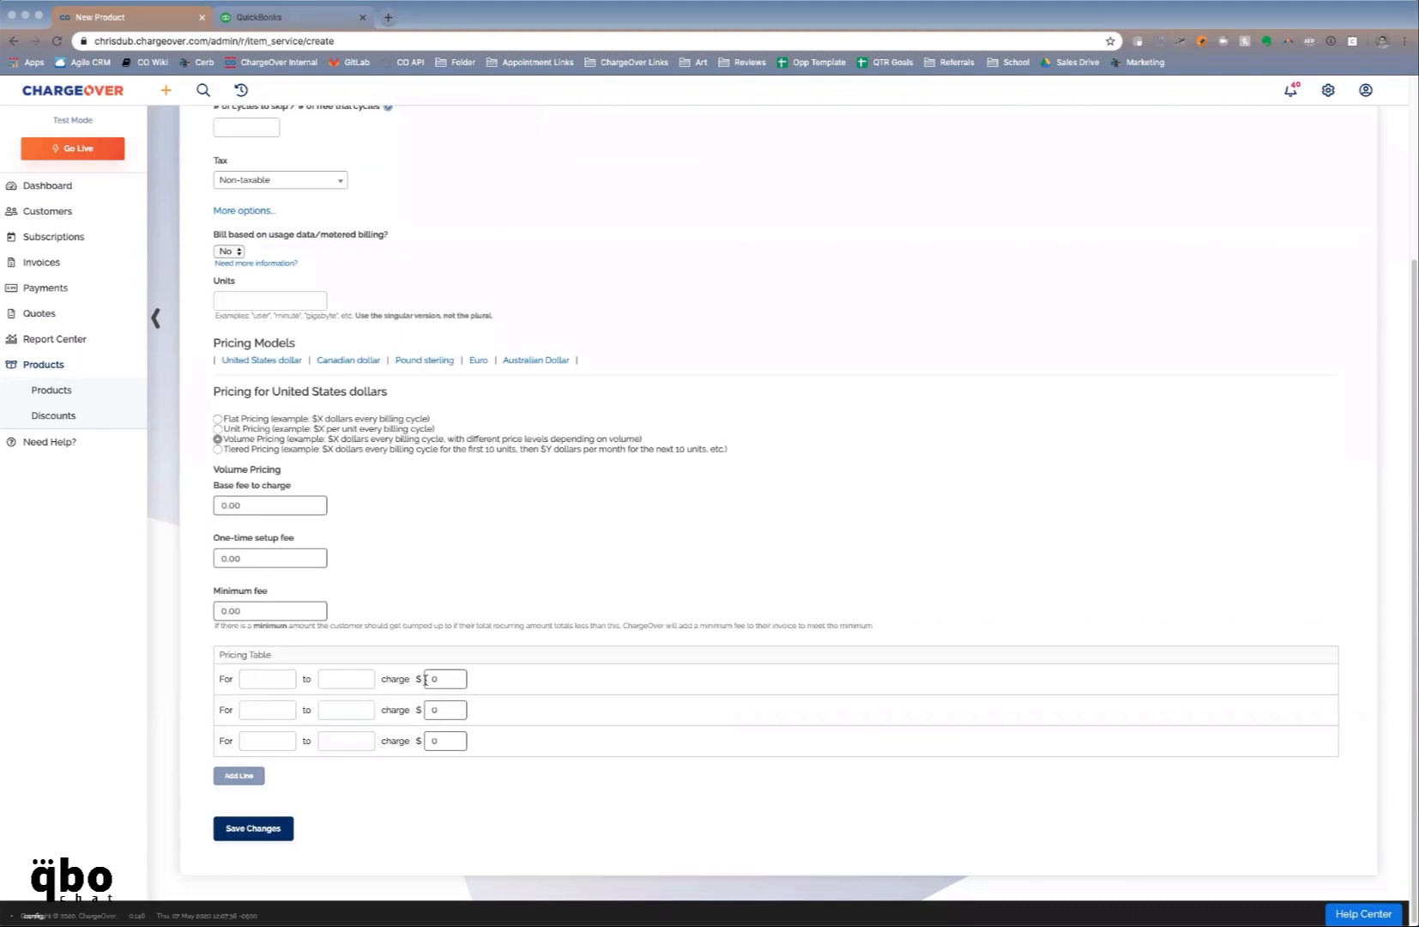
pyautogui.scroll(3, 425, 680)
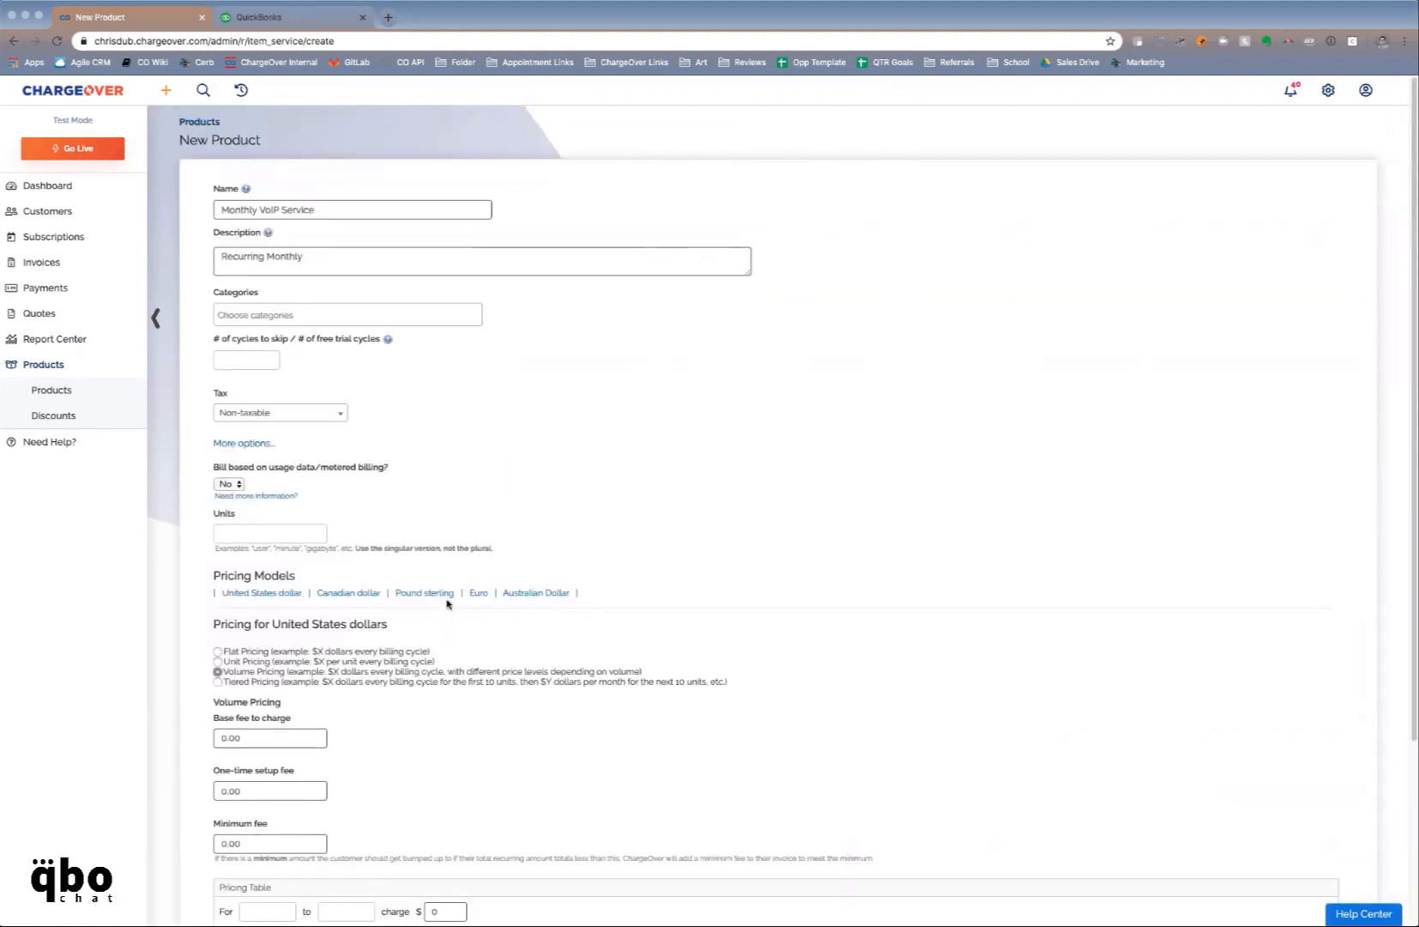
pyautogui.scroll(-2, 585, 677)
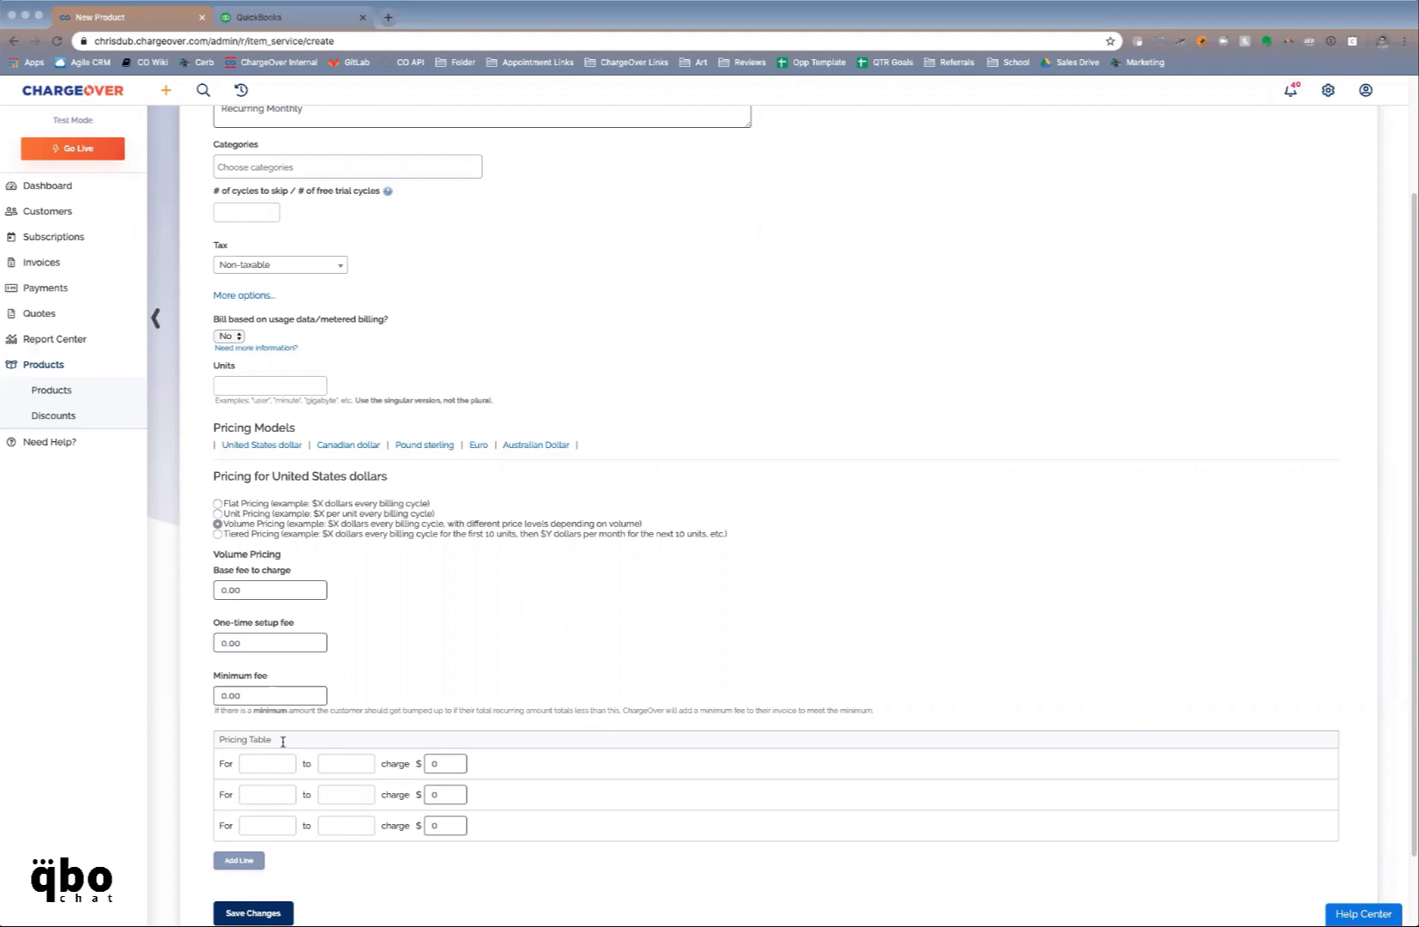
pyautogui.click(267, 763)
pyautogui.write('0')
pyautogui.press('Tab')
pyautogui.write('50')
pyautogui.write('65')
# Try tiered pricing with its base and minimum fee fields, then revert to flat pricing at 0.00
pyautogui.click(217, 536)
pyautogui.scroll(-3, 484, 738)
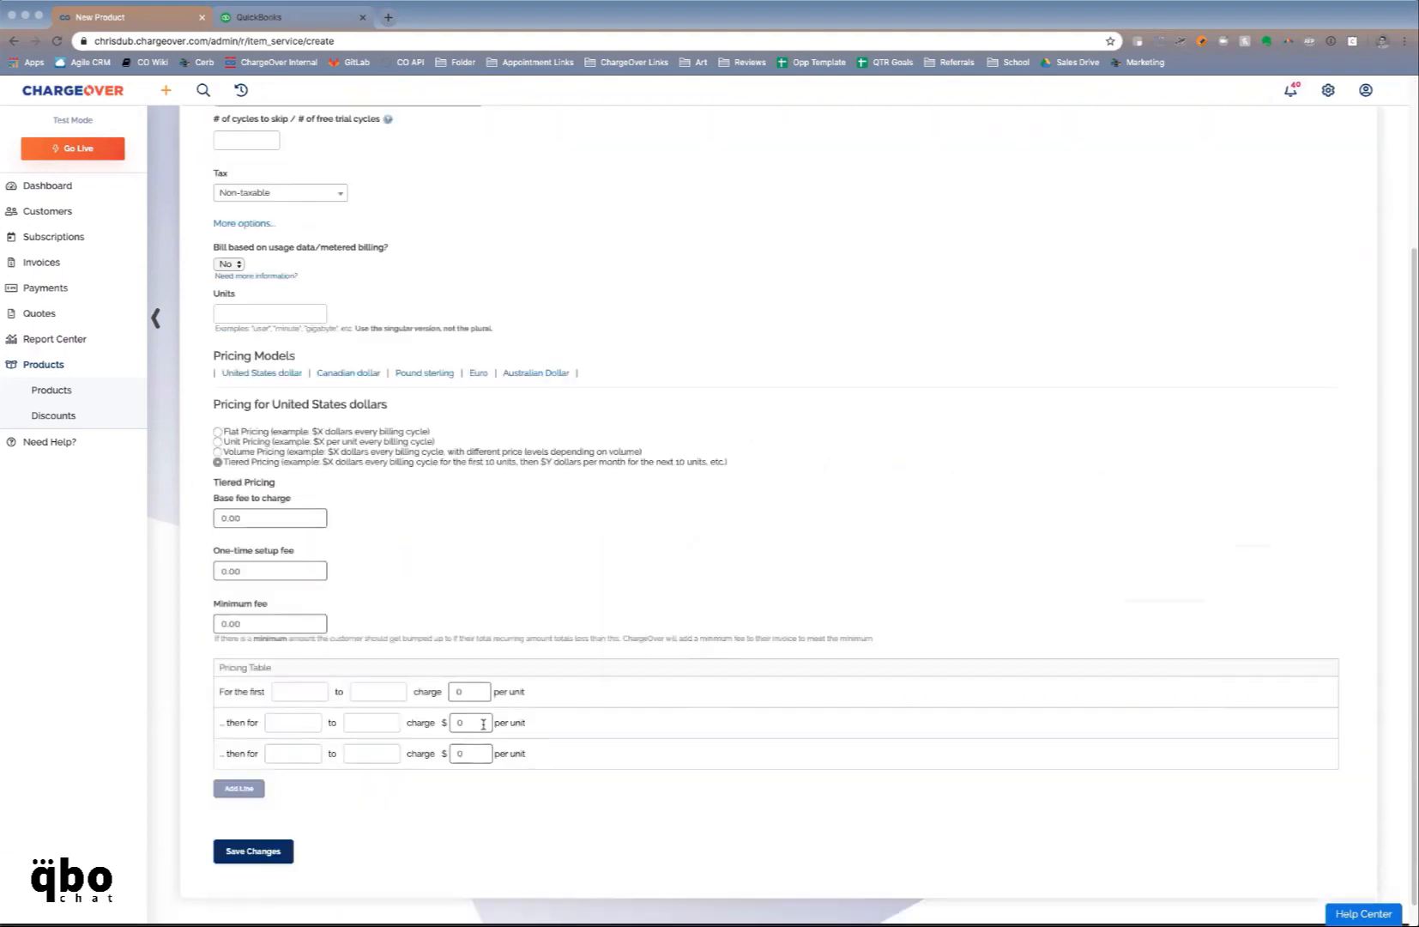
pyautogui.scroll(-1, 455, 720)
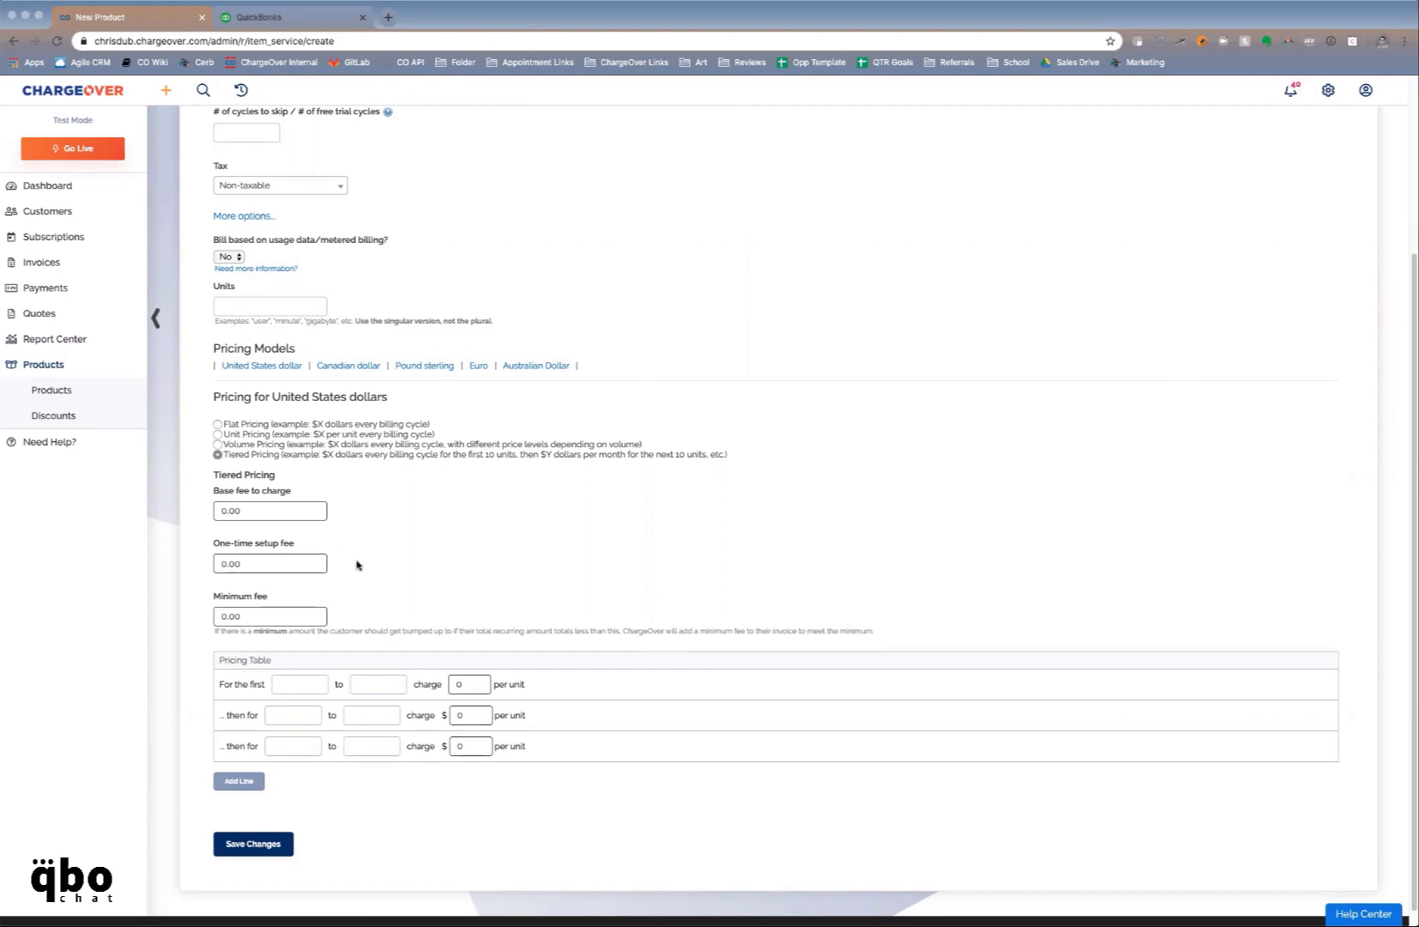
pyautogui.click(290, 515)
pyautogui.click(248, 616)
pyautogui.click(217, 425)
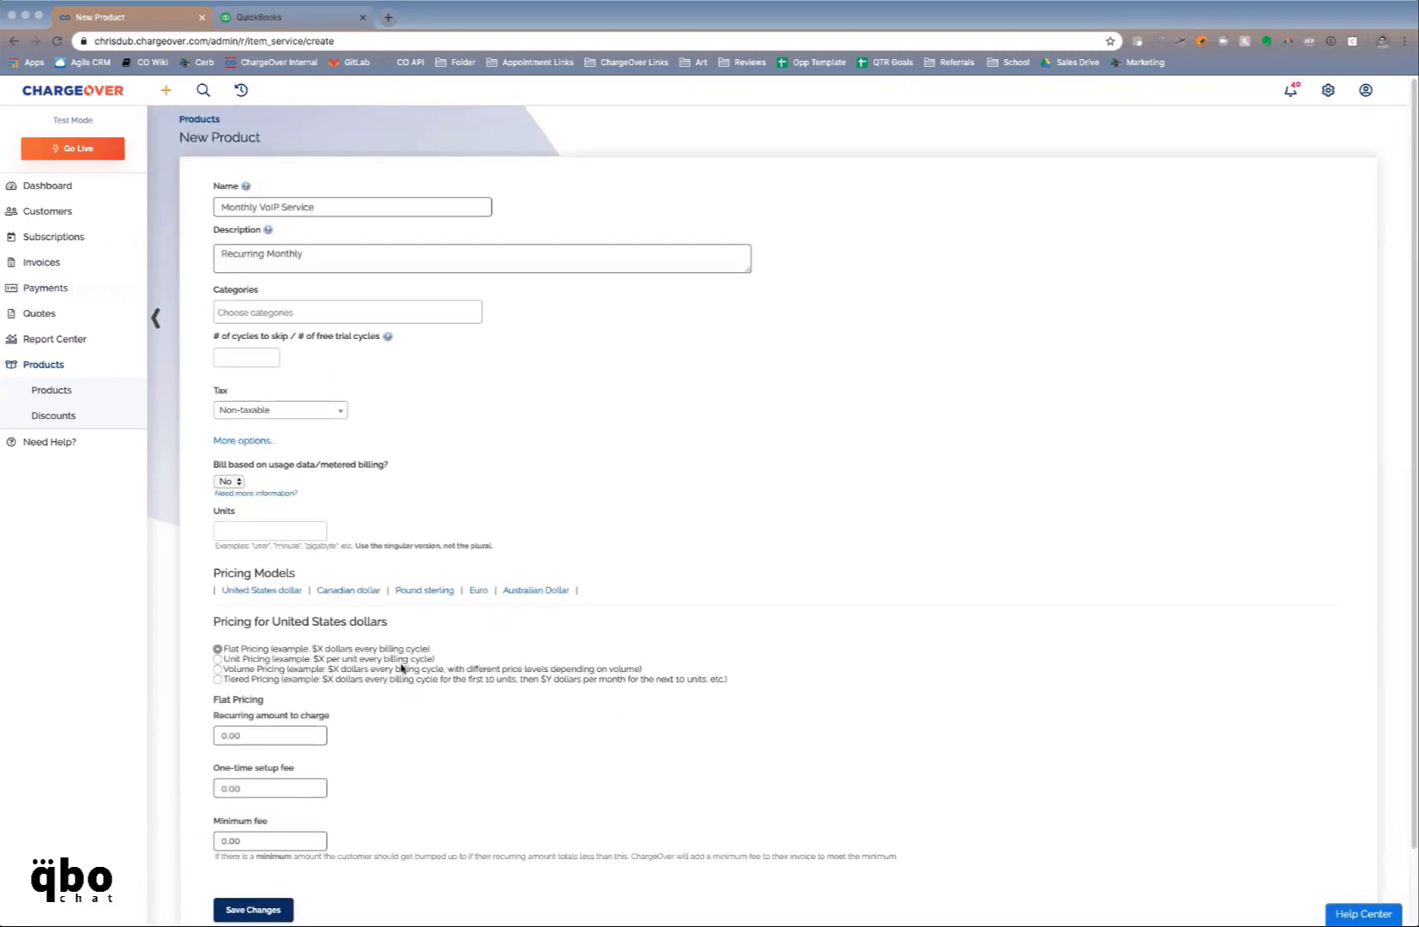
# Set a $200 recurring amount and $100 one-time setup fee, then save Monthly VoIP Service
pyautogui.scroll(-2, 277, 648)
pyautogui.click(277, 647)
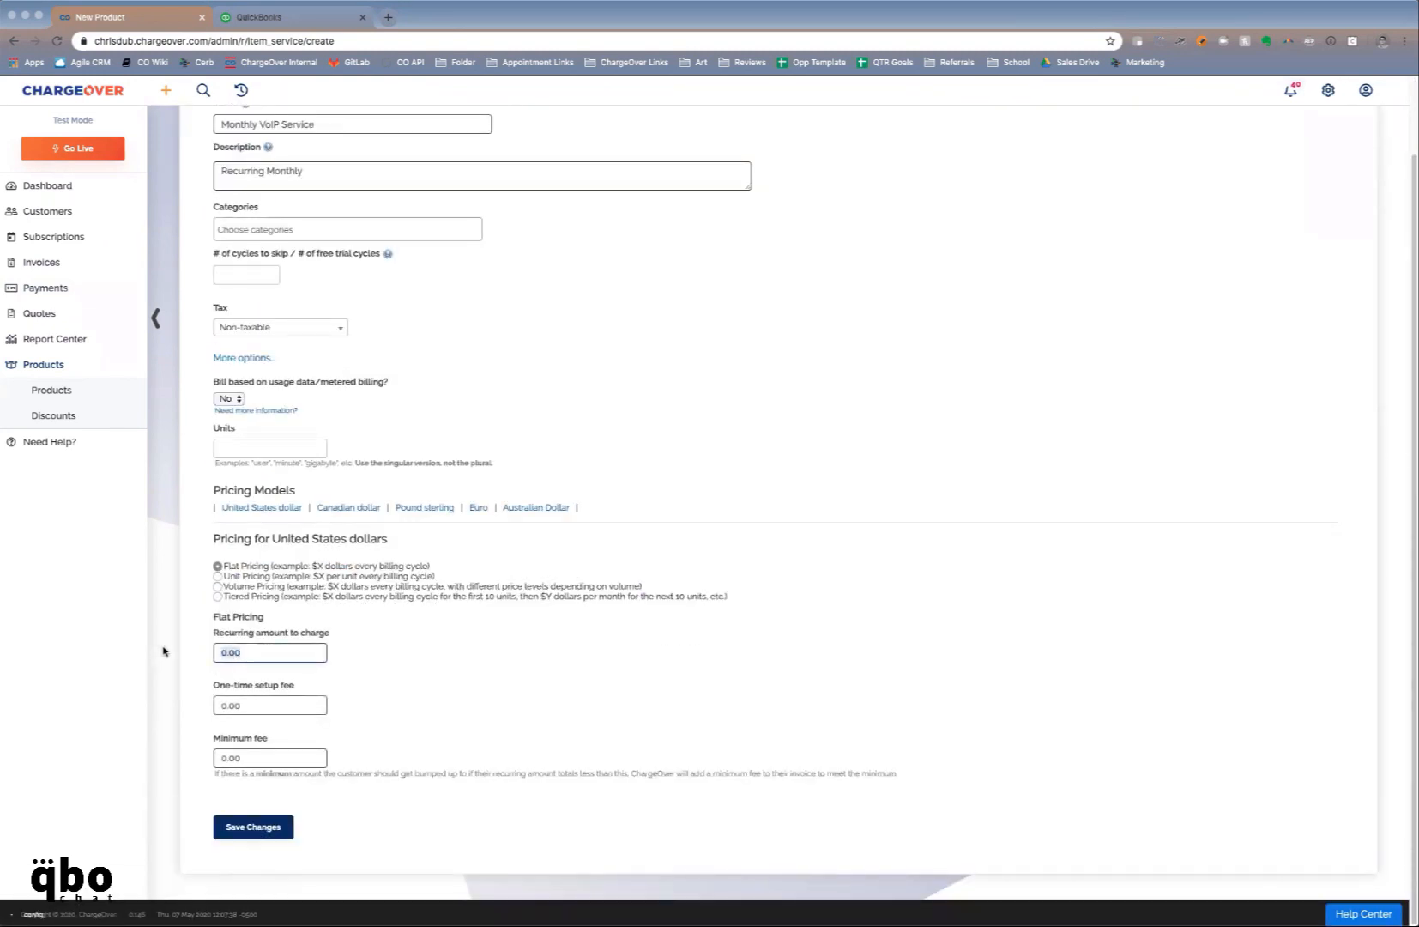
pyautogui.write('200')
pyautogui.click(273, 704)
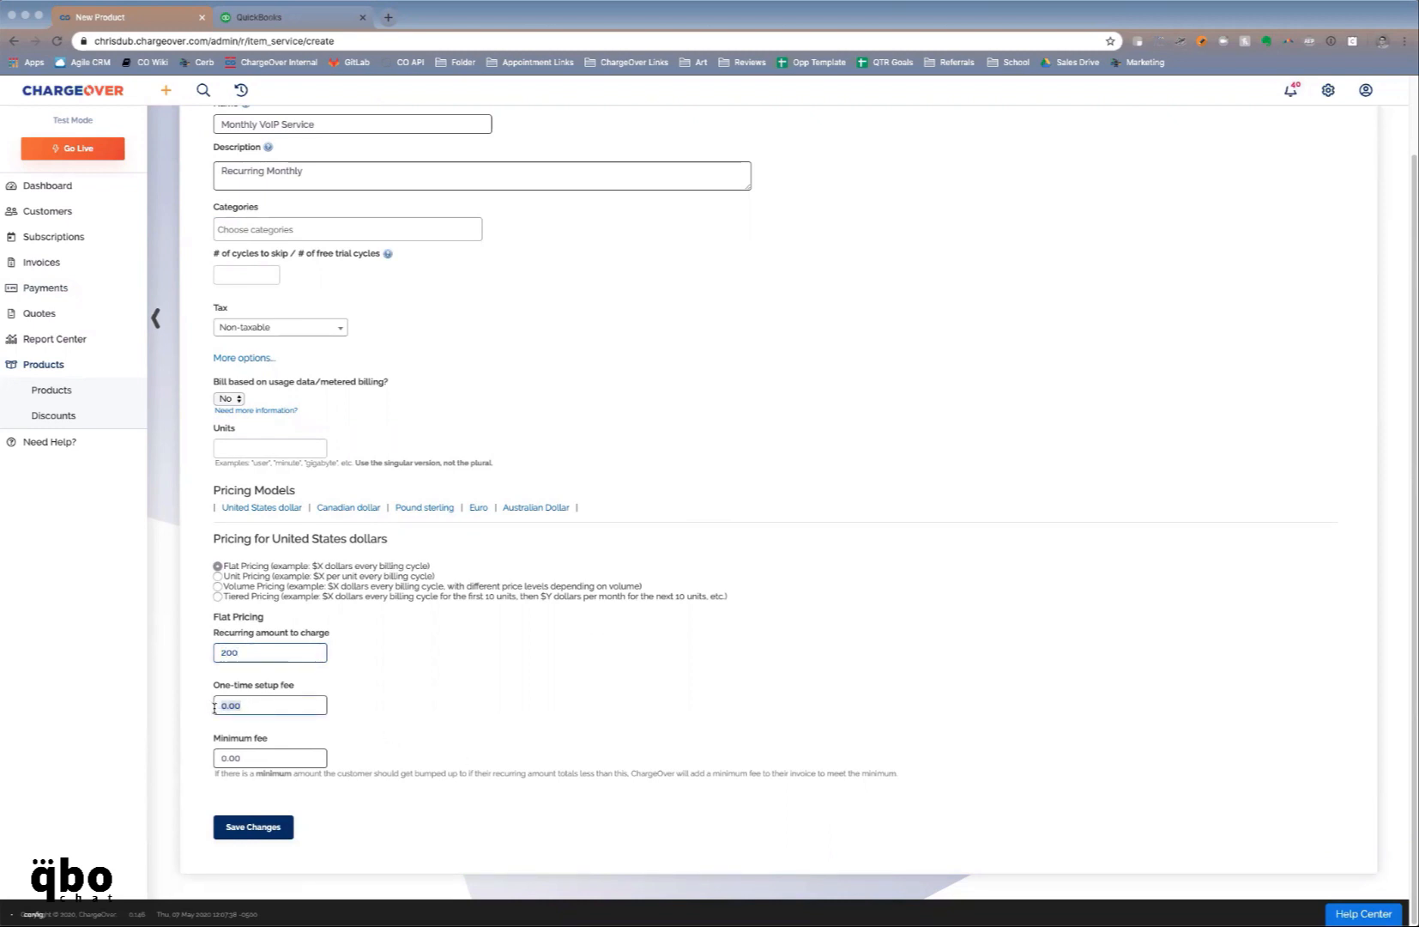
pyautogui.write('100')
pyautogui.scroll(2, 316, 365)
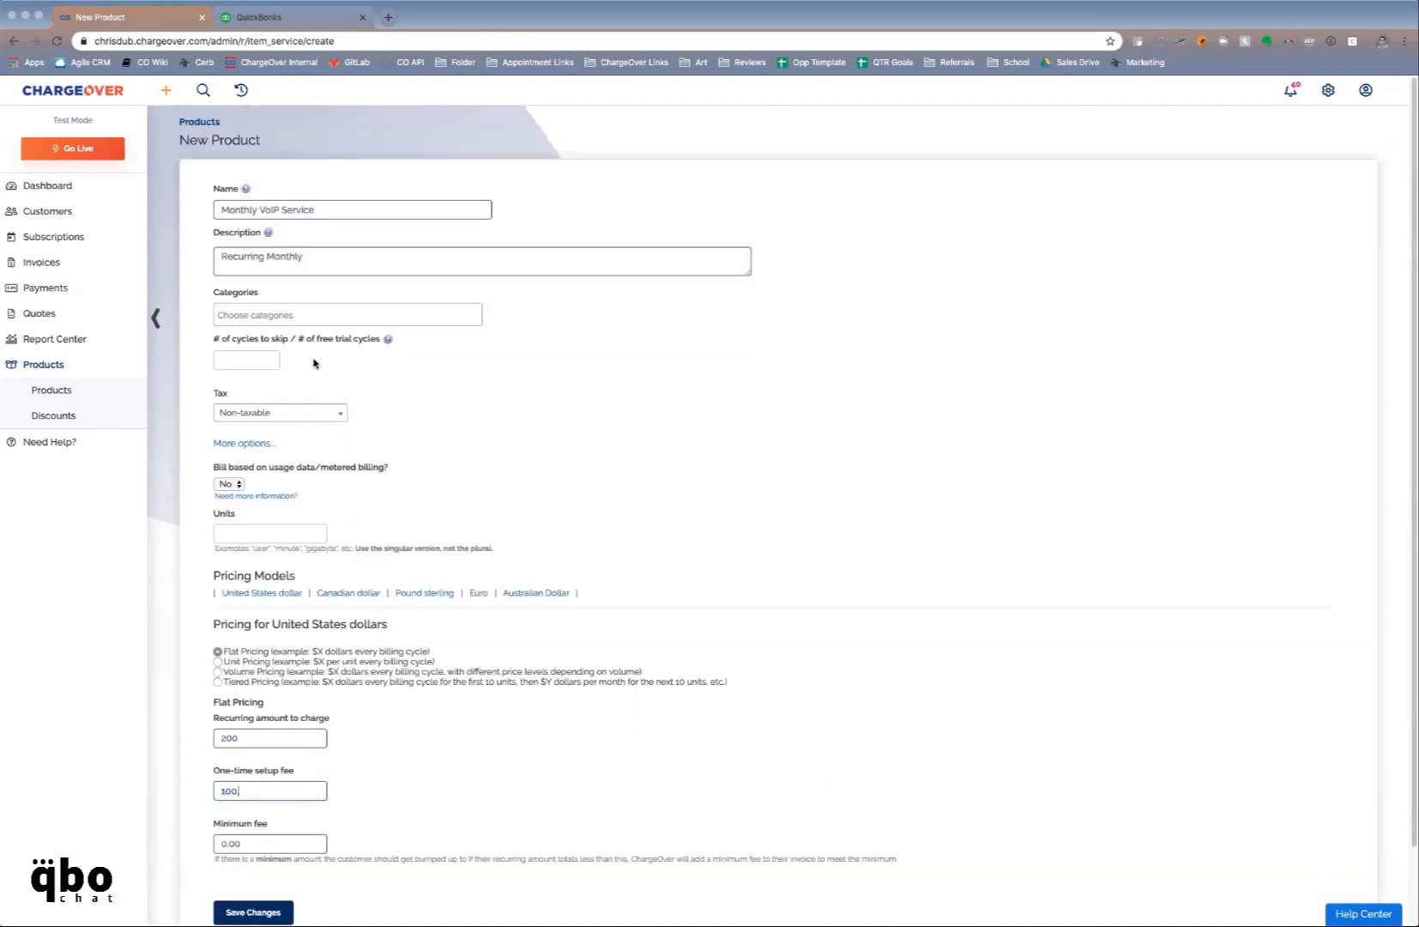
pyautogui.write('.')
pyautogui.click(279, 910)
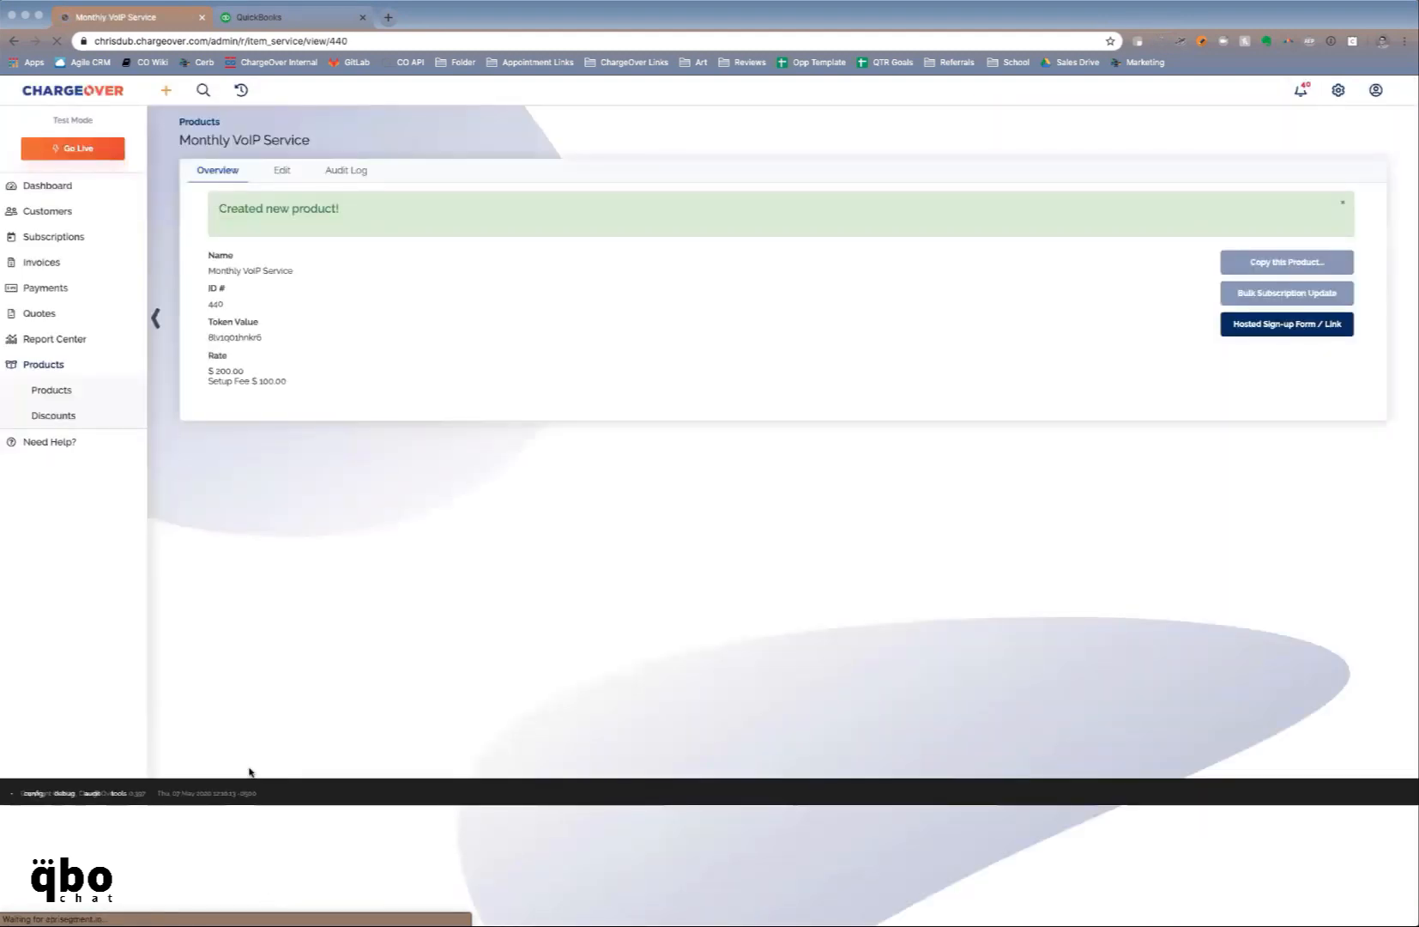
# Start a new customer from the Customers list with company name 'Cathy Co.'
pyautogui.click(94, 216)
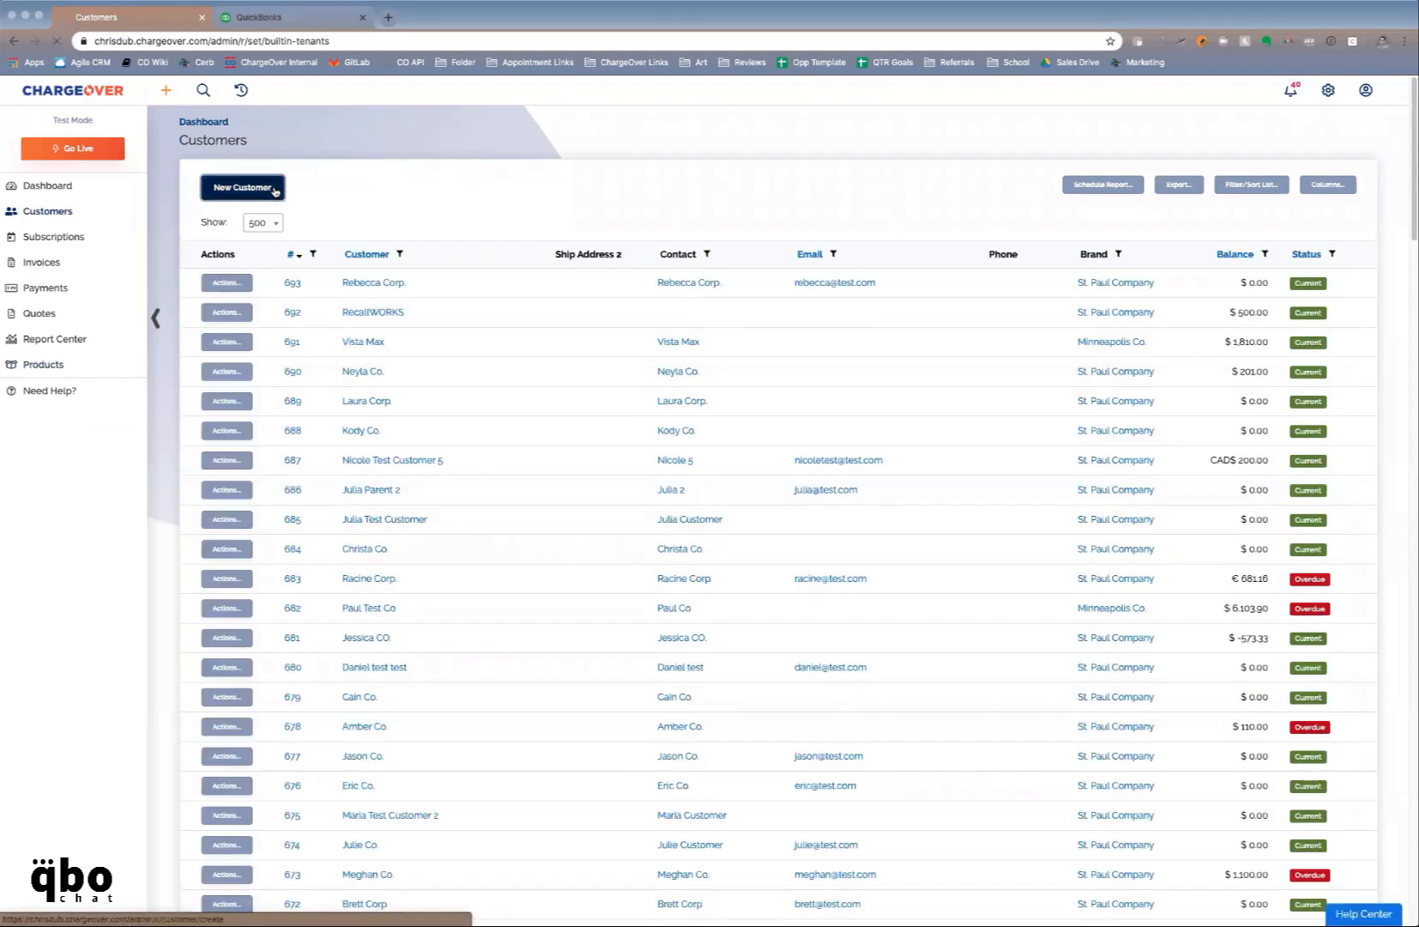
pyautogui.click(276, 192)
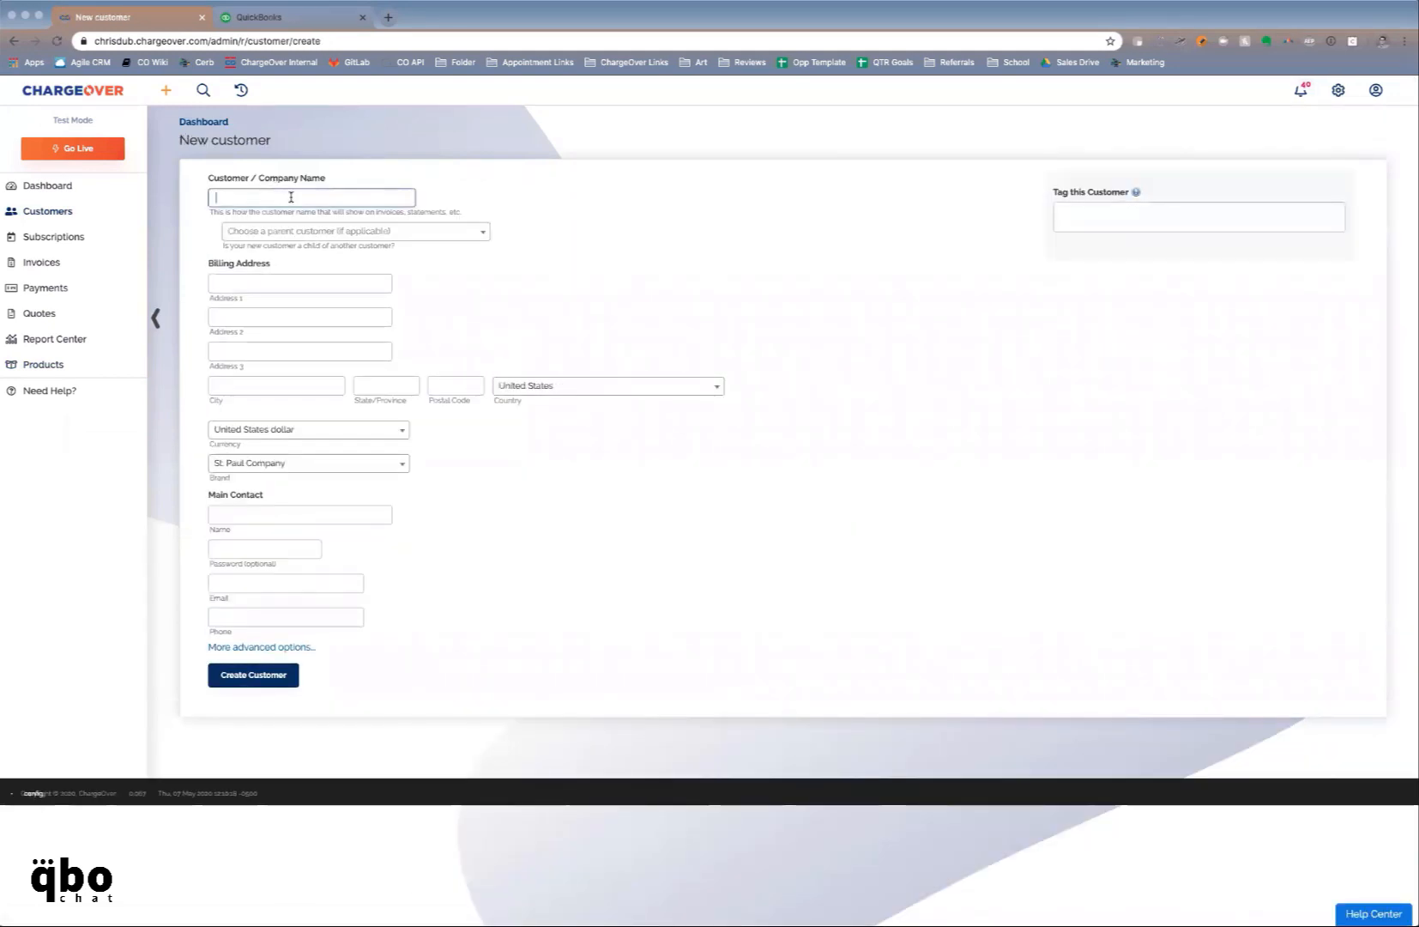
pyautogui.write('Cathy Co.')
pyautogui.press('Tab')
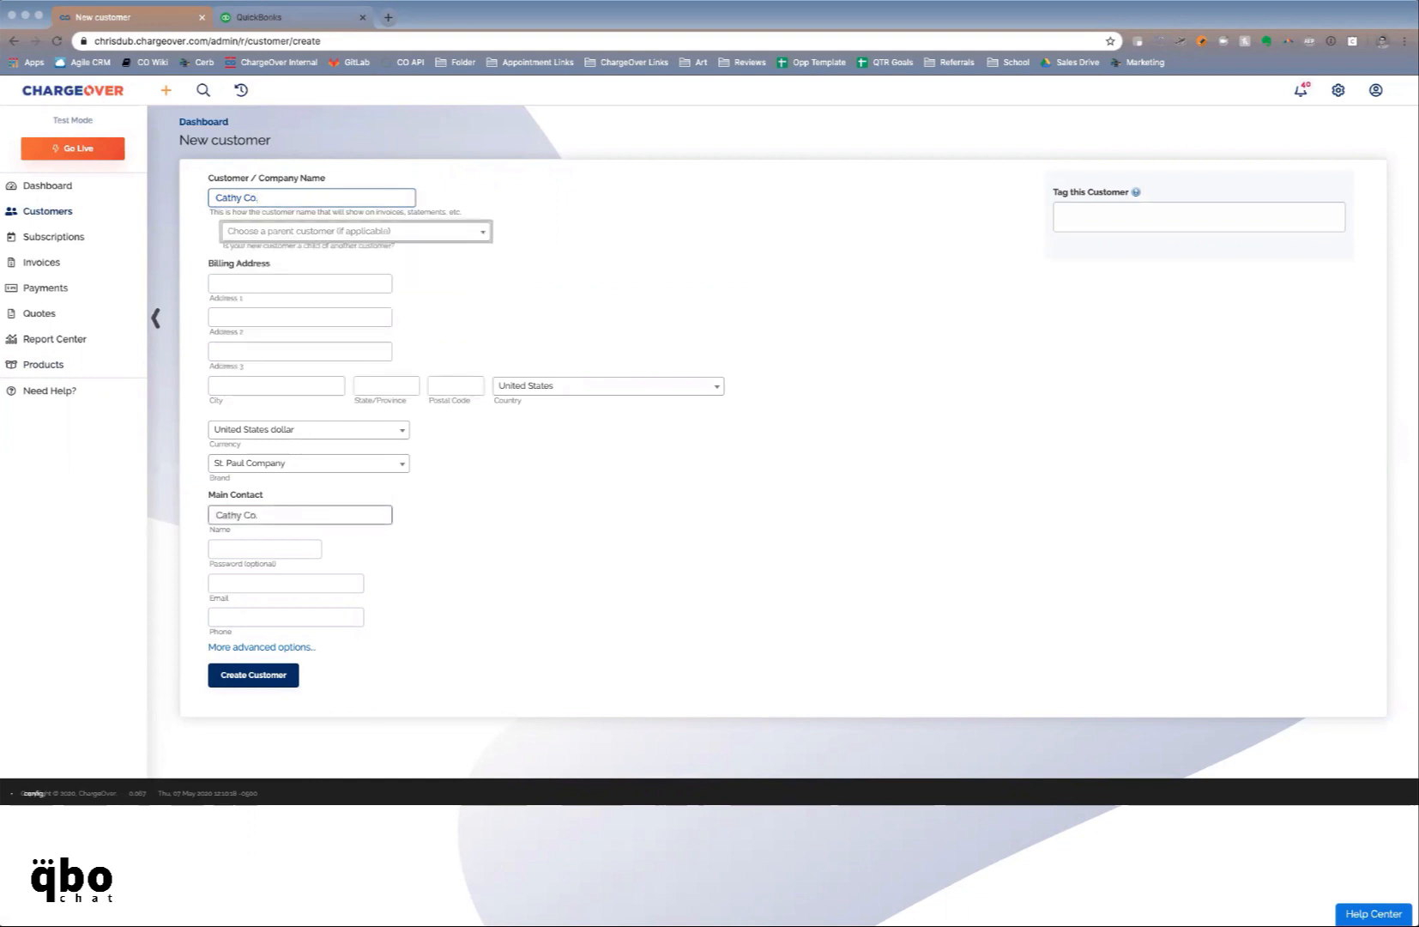
pyautogui.press('Tab')
# Fill in both billing address lines, city, state and postal code, then create the customer
pyautogui.write('4111')
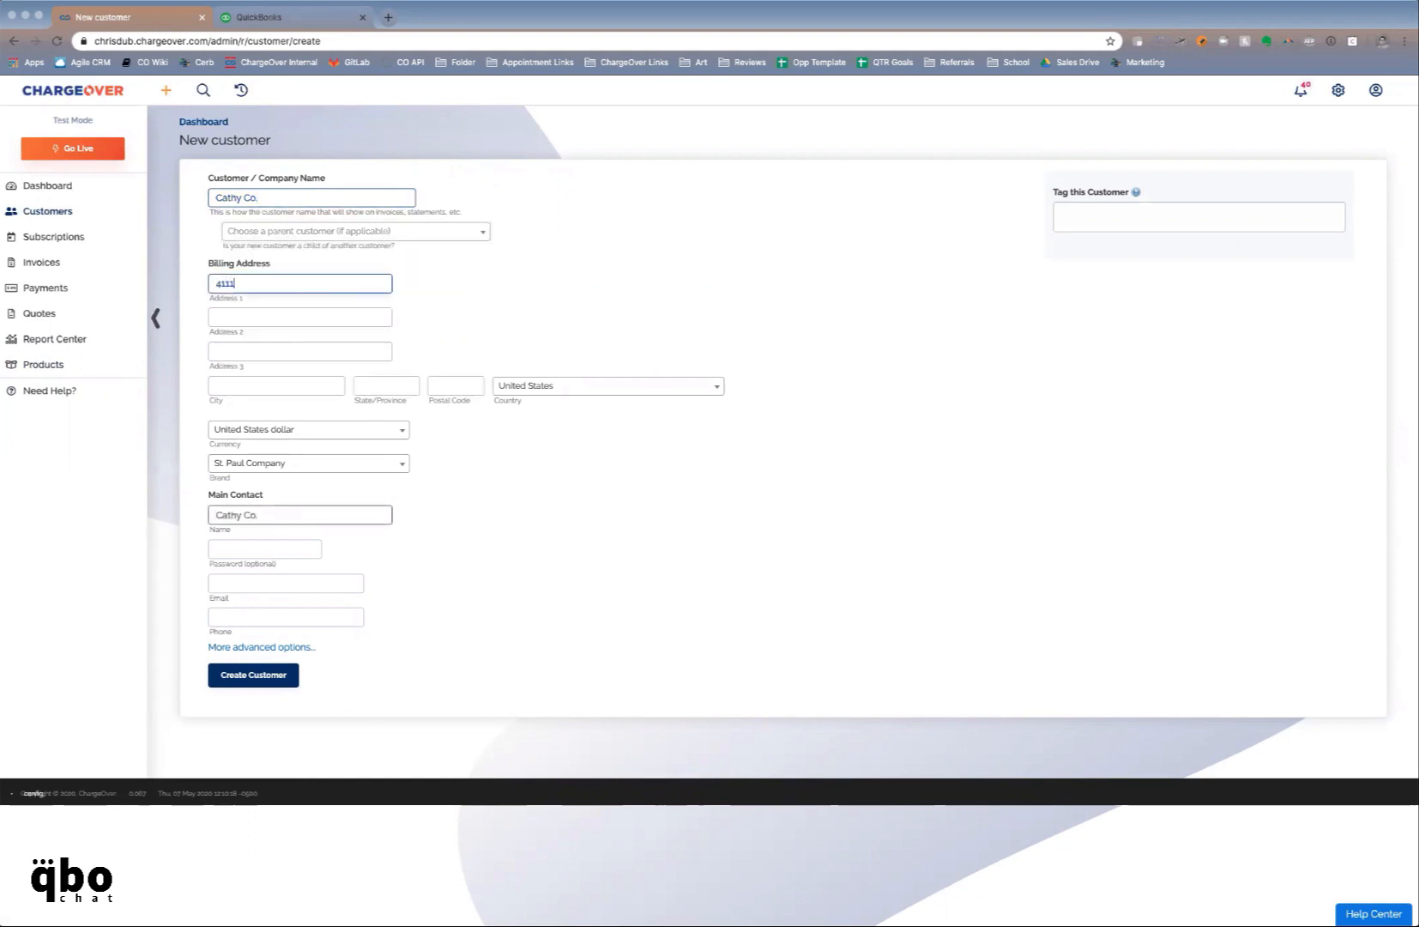
pyautogui.press('Tab')
pyautogui.write('123')
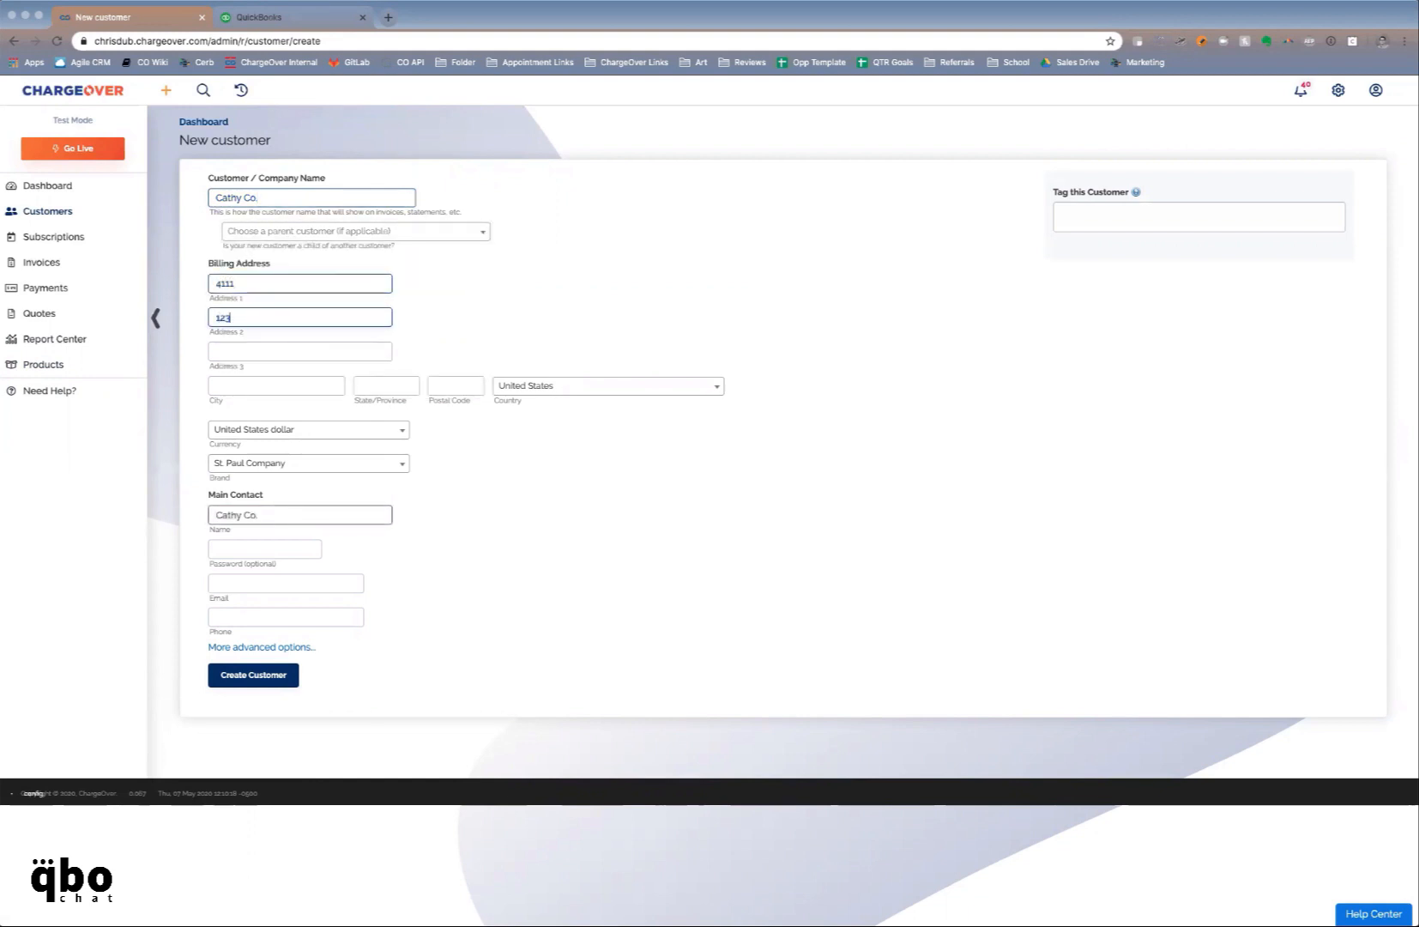
pyautogui.click(262, 278)
pyautogui.write('N 7th St')
pyautogui.press('Tab')
pyautogui.press('Tab')
pyautogui.press('Tab')
pyautogui.press('Tab')
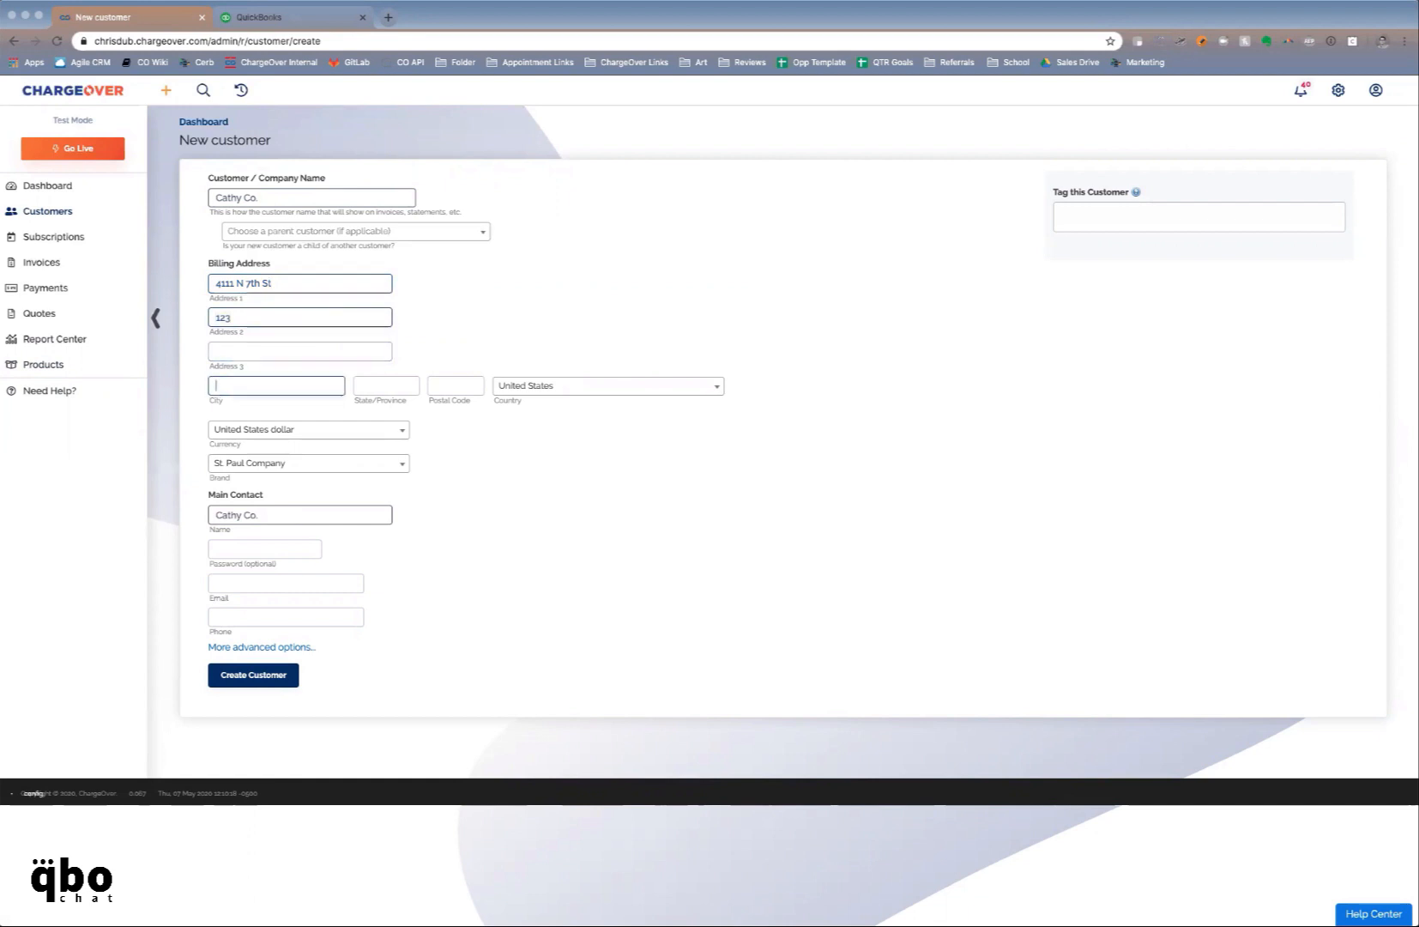
pyautogui.hotkey('shift', 'Tab')
pyautogui.write('Hopkins')
pyautogui.press('Tab')
pyautogui.write('MN')
pyautogui.press('Tab')
pyautogui.write('55343')
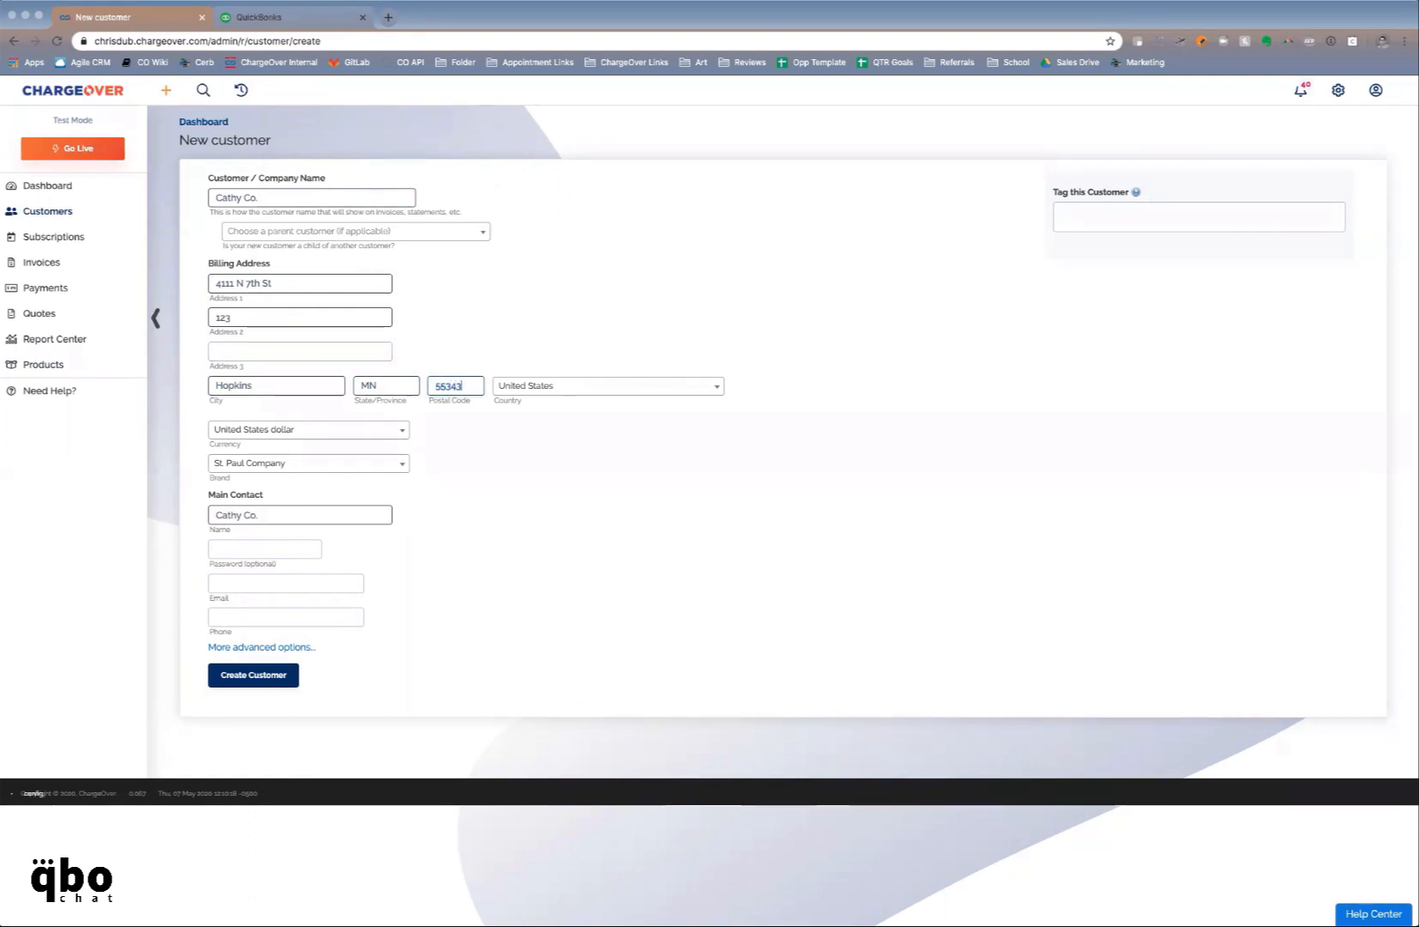
pyautogui.click(295, 677)
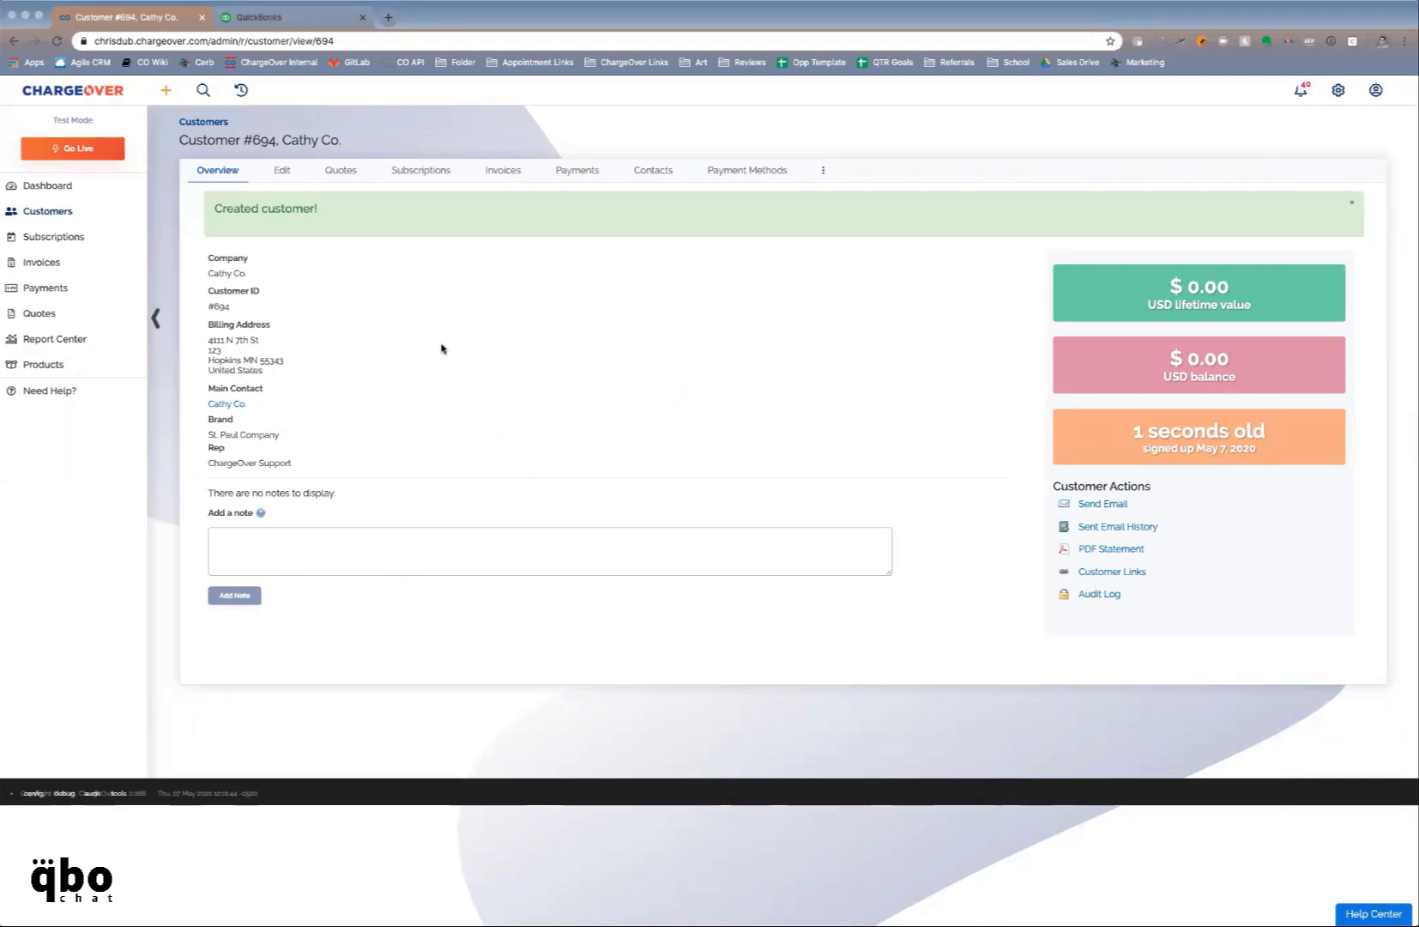
# Review Cathy Co.'s Contacts and Subscriptions tabs, then start a new subscription
pyautogui.click(648, 171)
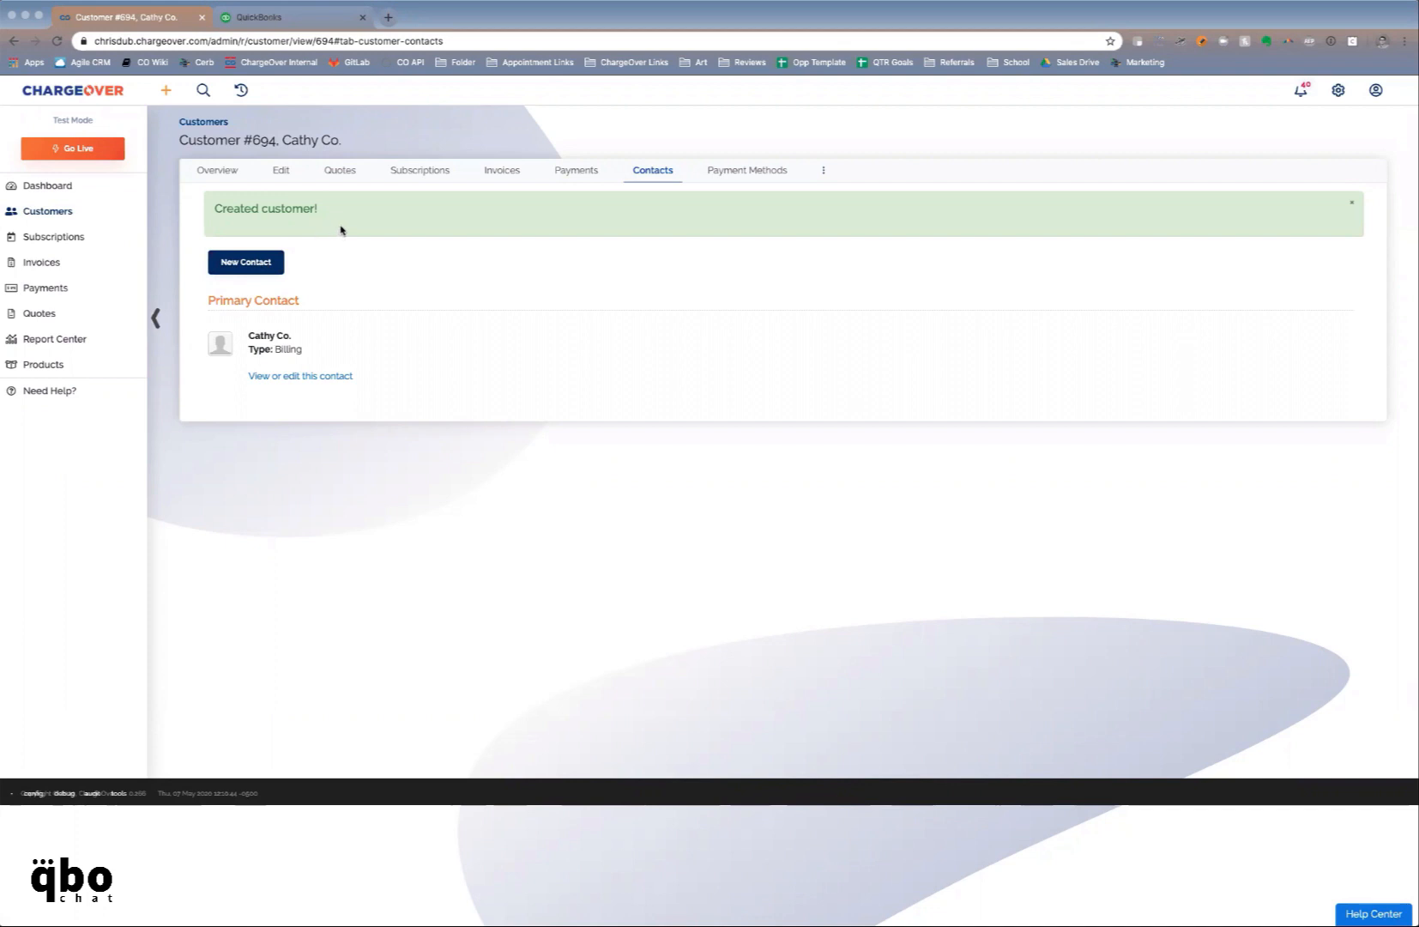
pyautogui.click(413, 170)
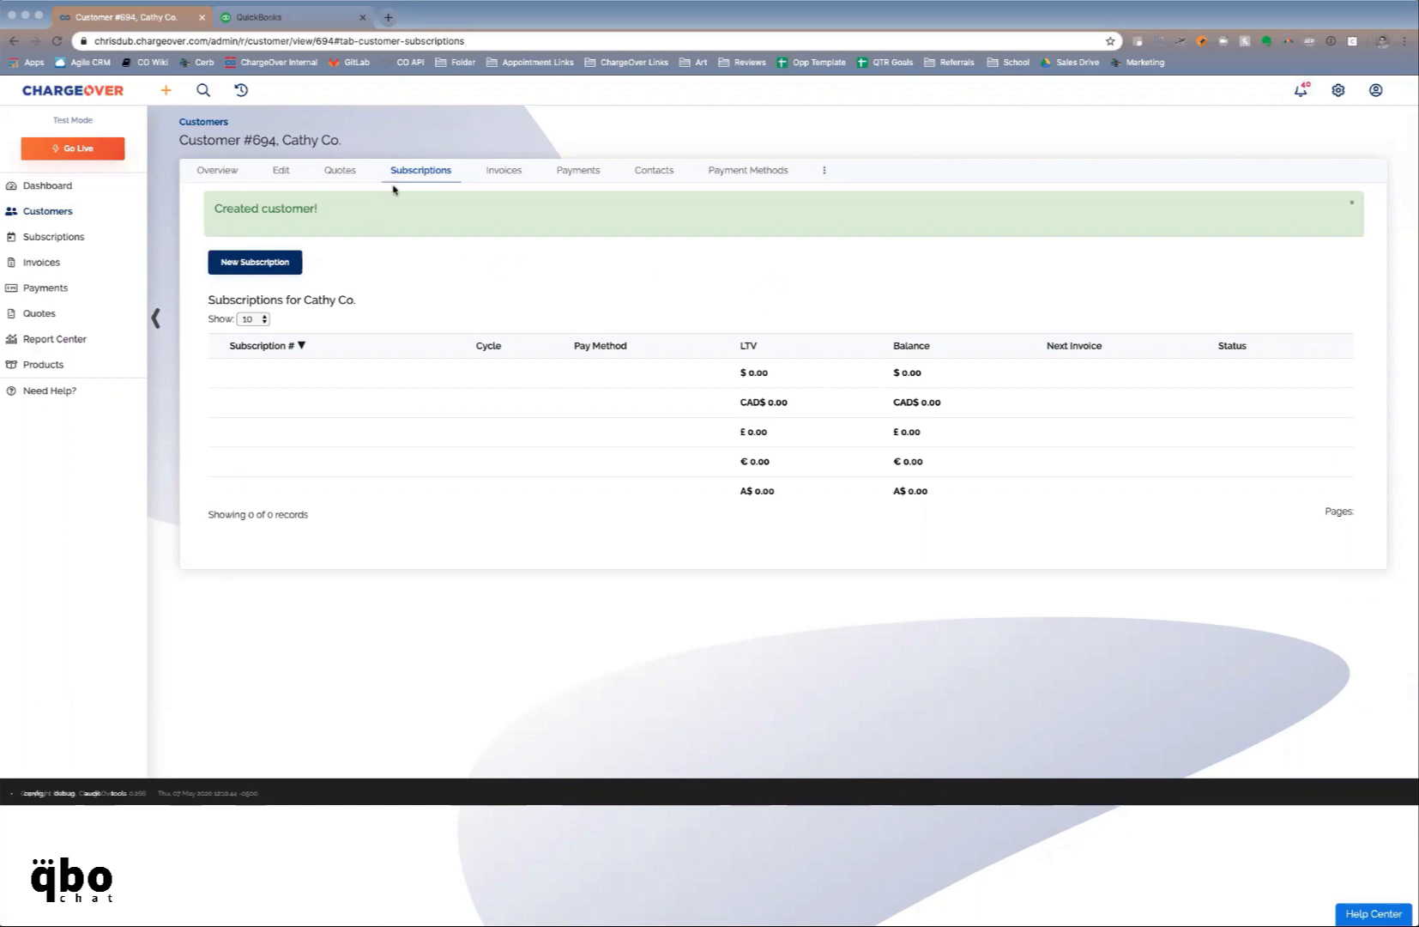
pyautogui.click(285, 266)
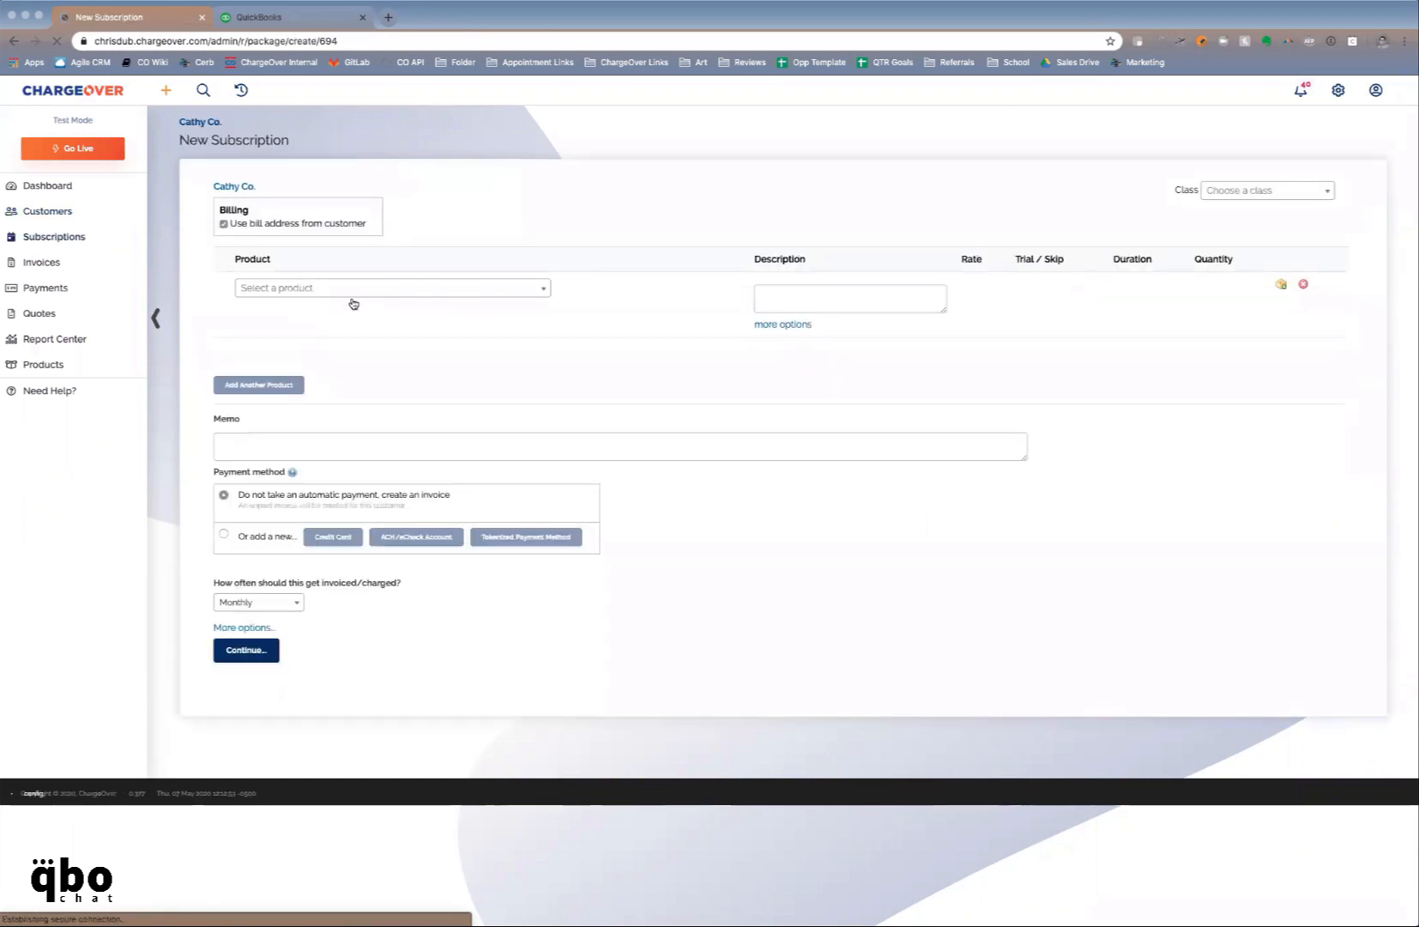
# Add Monthly VoIP Service as the subscription's first product line
pyautogui.click(352, 290)
pyautogui.write('monthl')
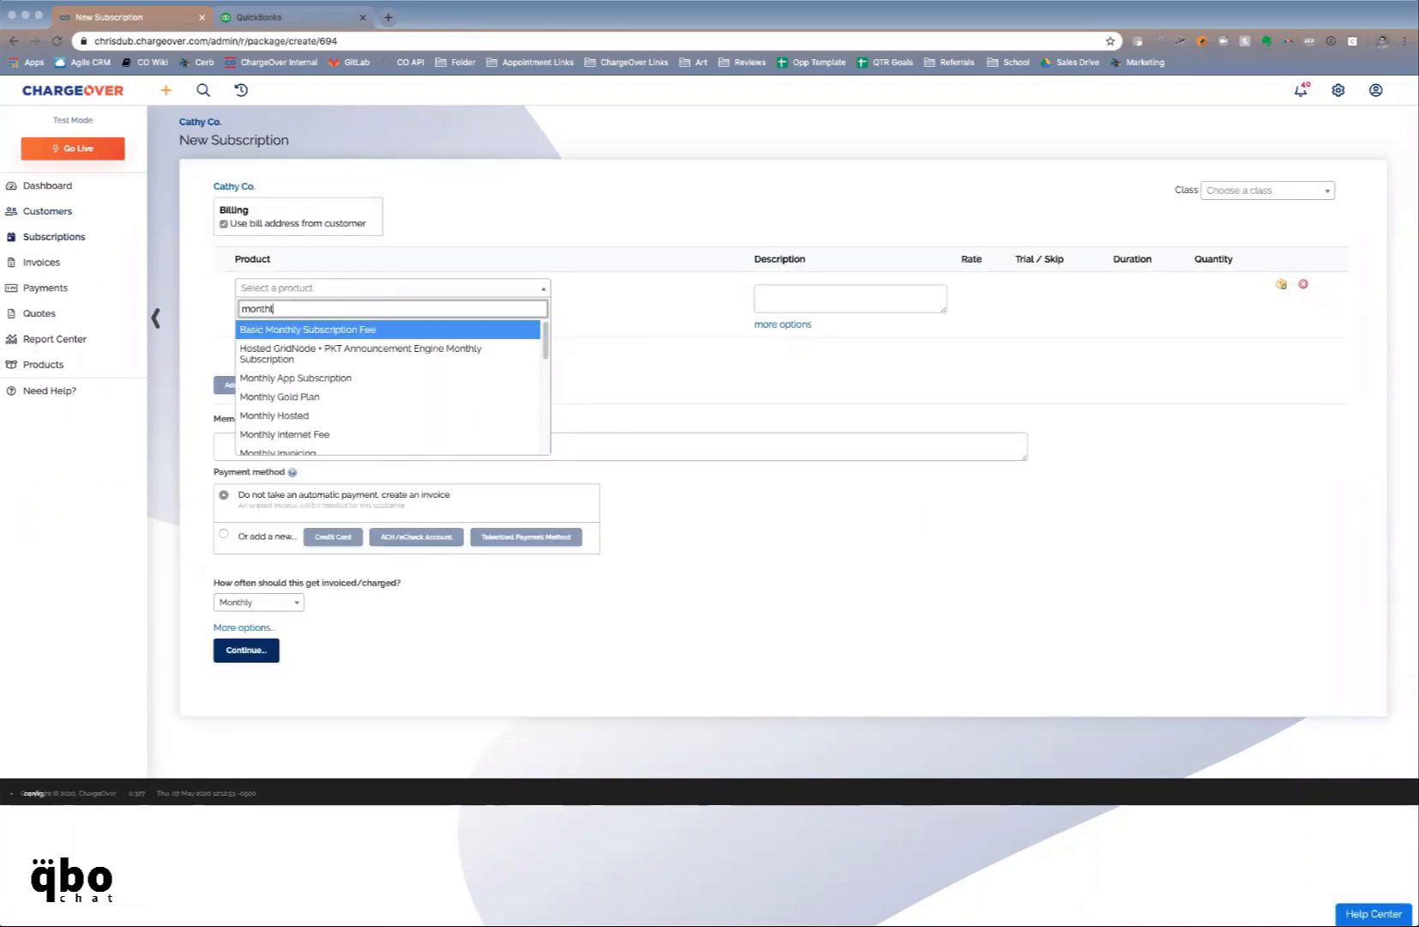
pyautogui.write('y v')
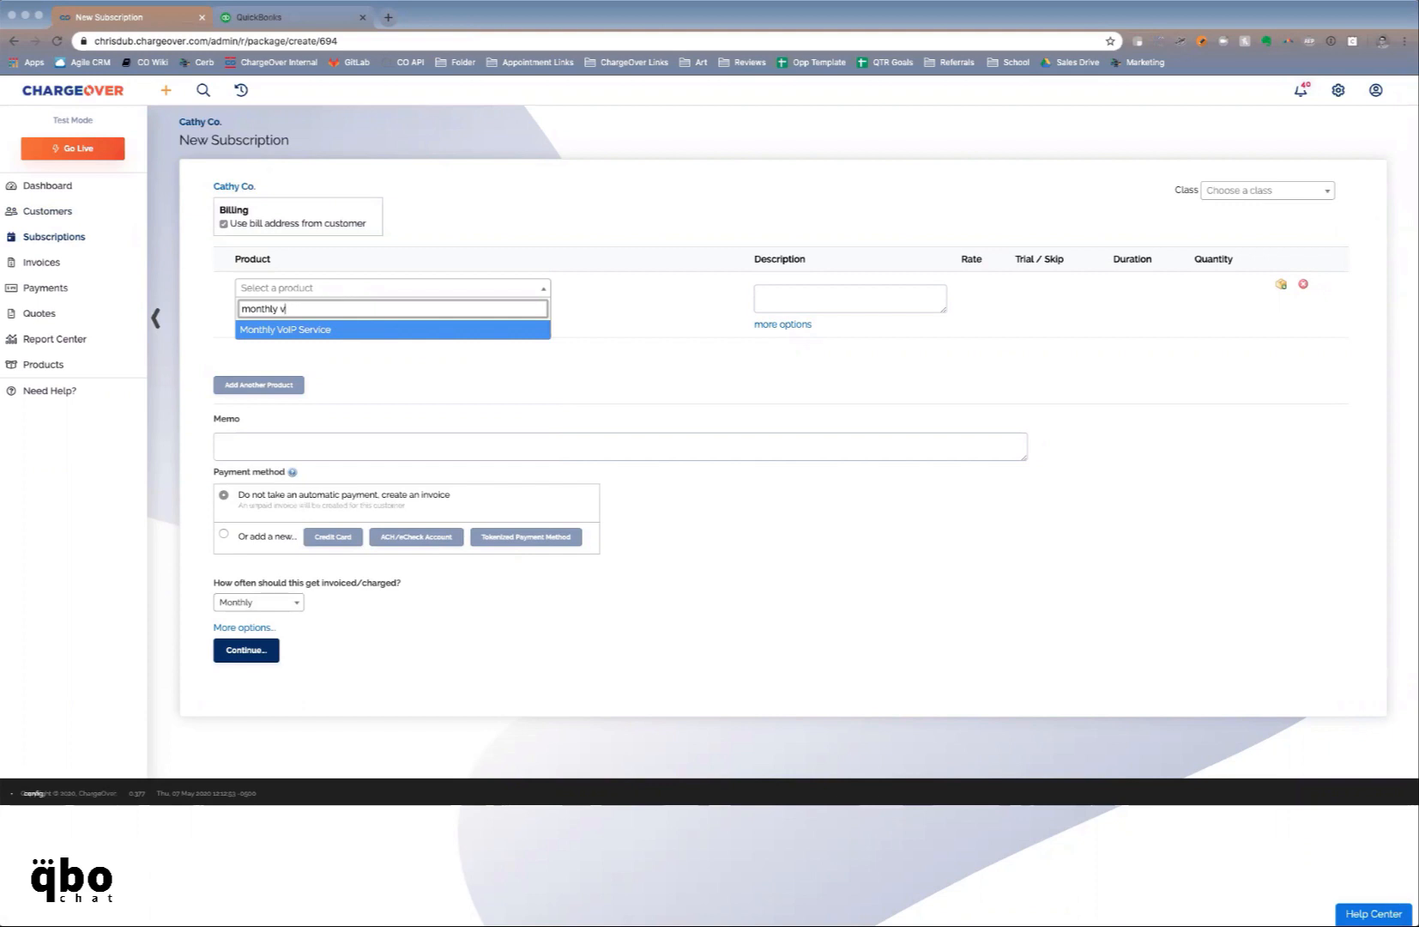
pyautogui.press('Return')
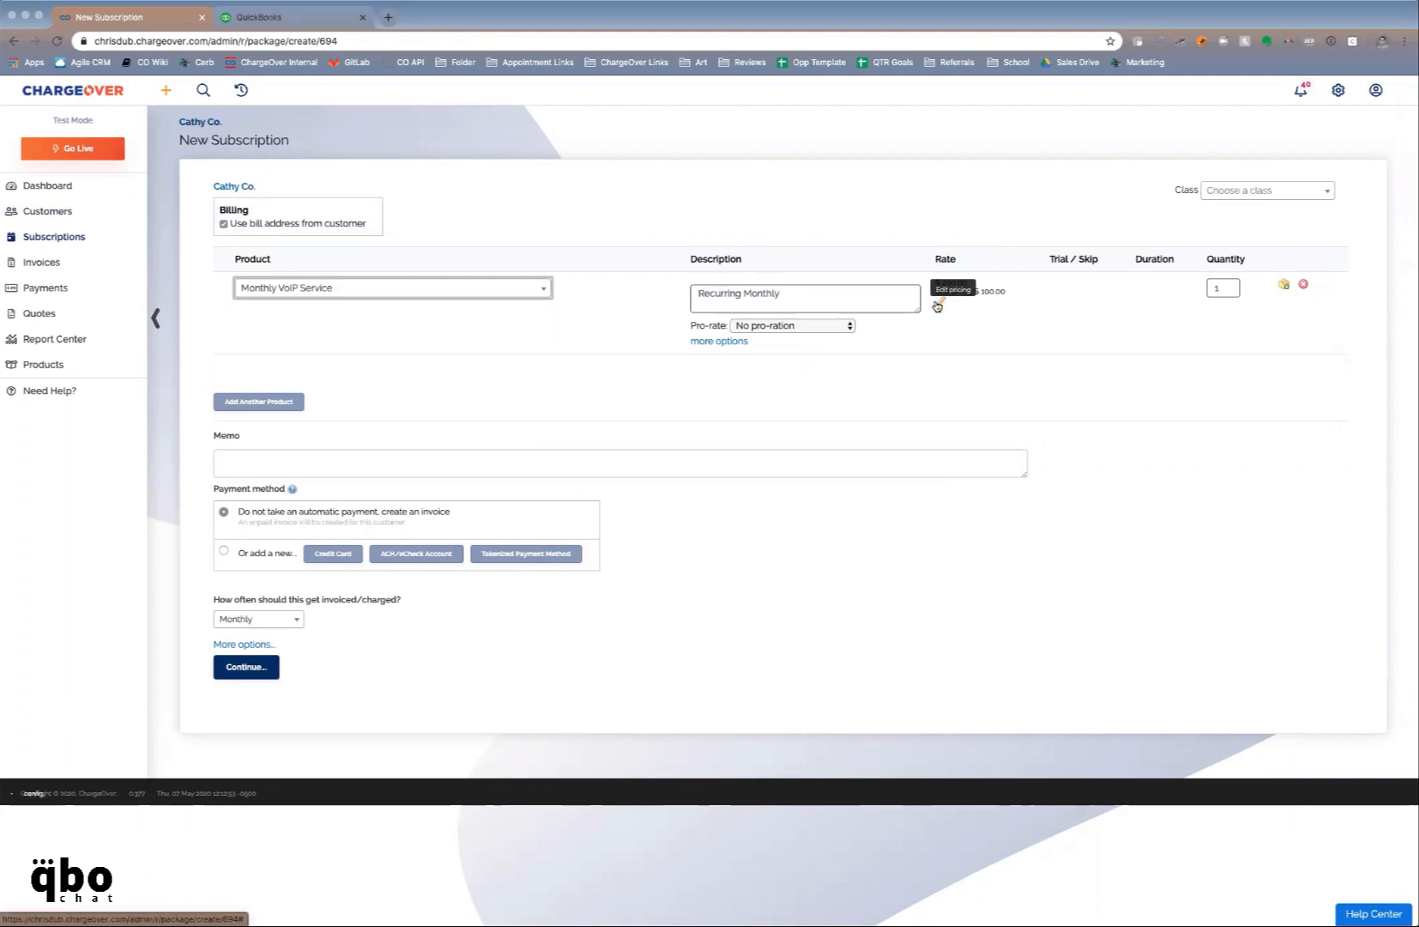
# Reprice the VoIP line to $400.00 recurring with no one-time setup fee
pyautogui.click(938, 304)
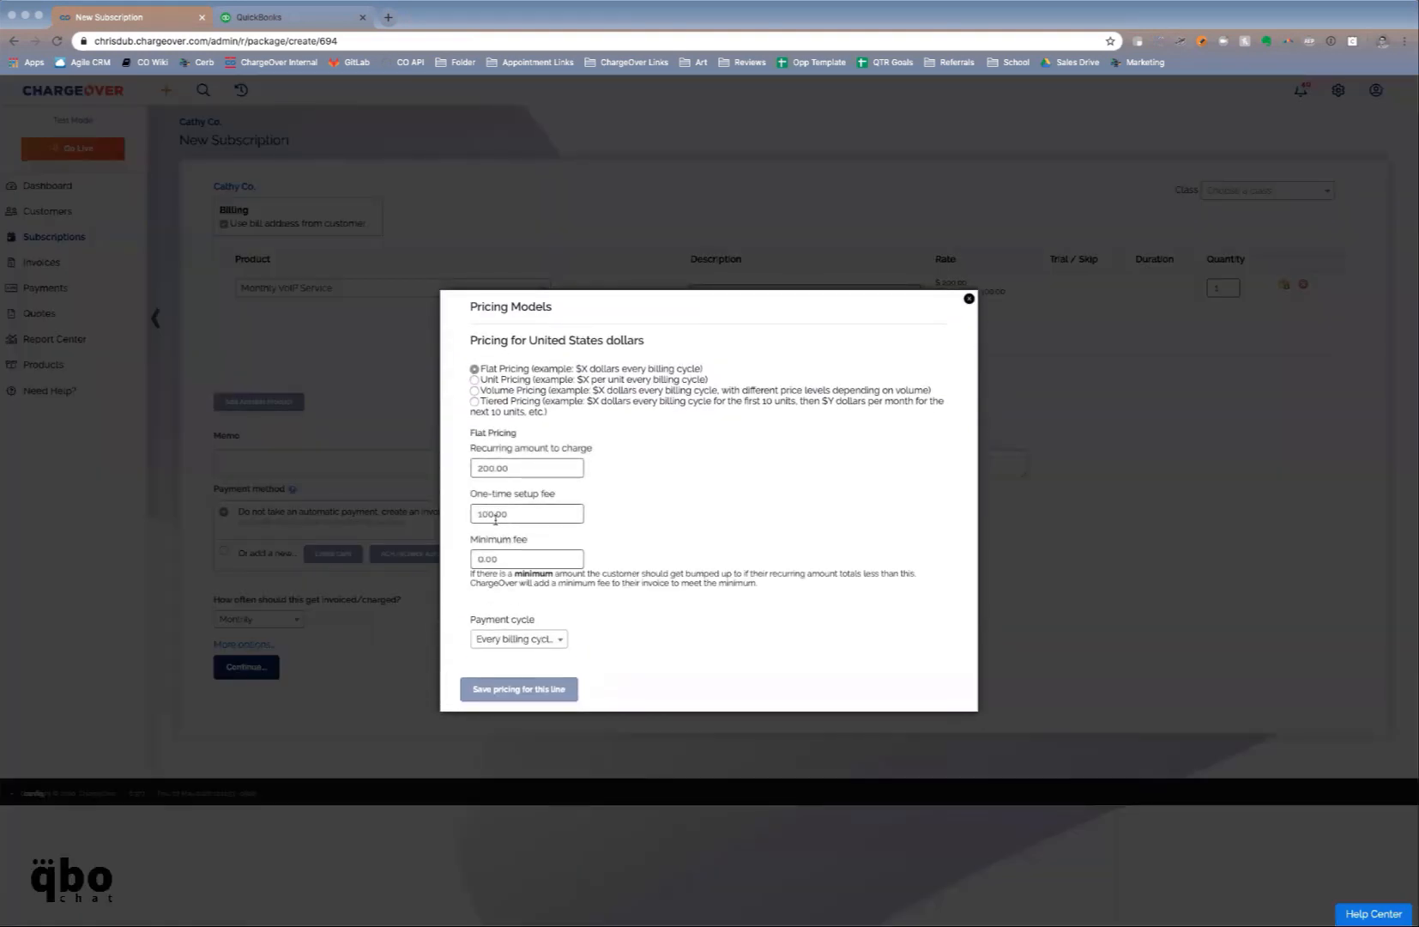
pyautogui.click(512, 513)
pyautogui.press('BackSpace')
pyautogui.press('BackSpace')
pyautogui.press('BackSpace')
pyautogui.click(481, 467)
pyautogui.press('BackSpace')
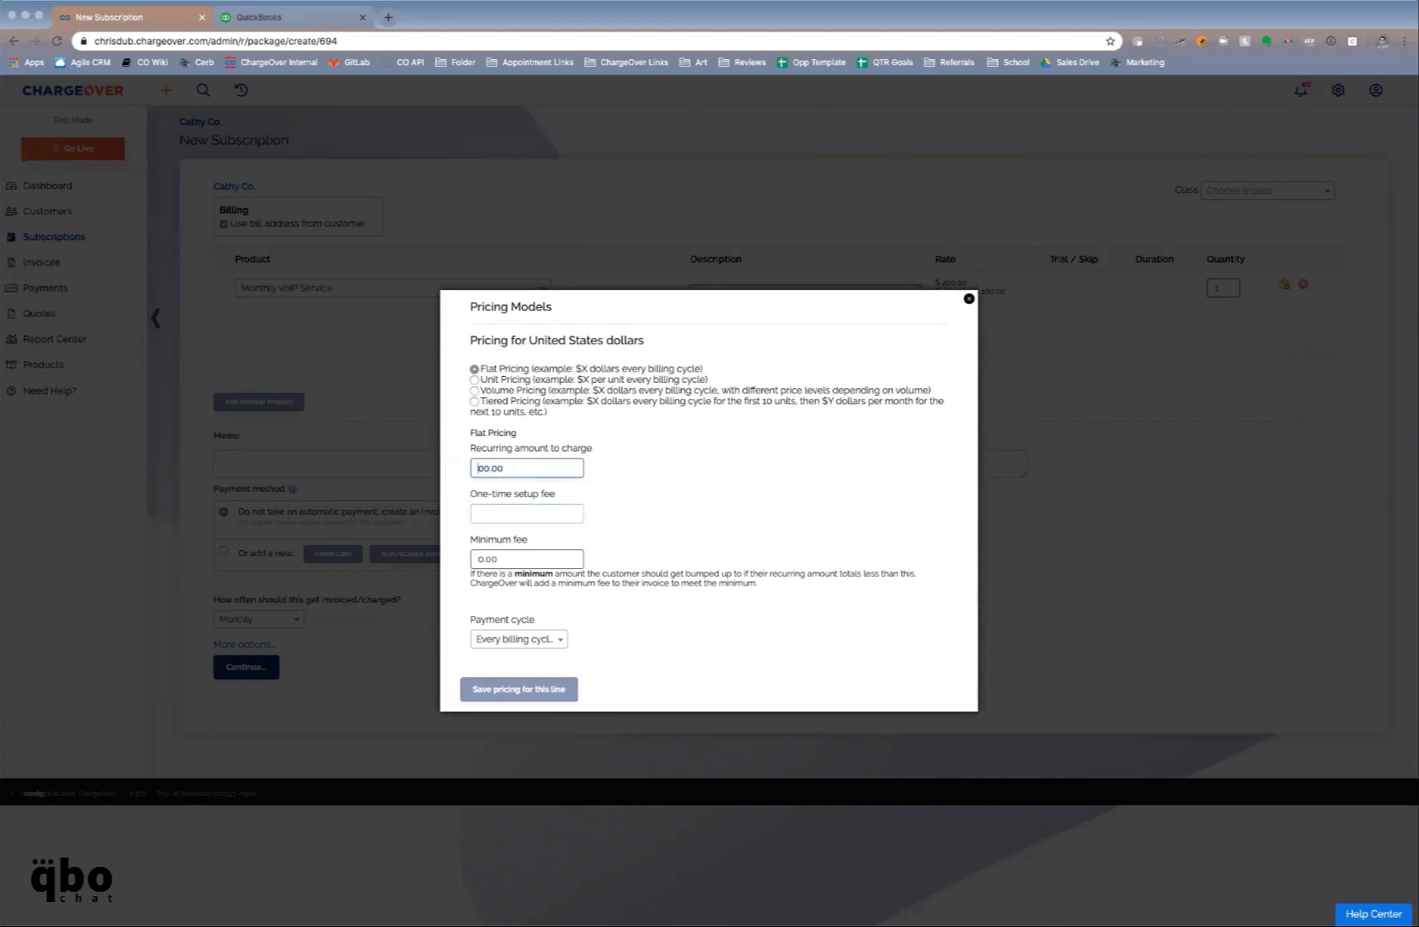
pyautogui.write('4')
pyautogui.click(552, 690)
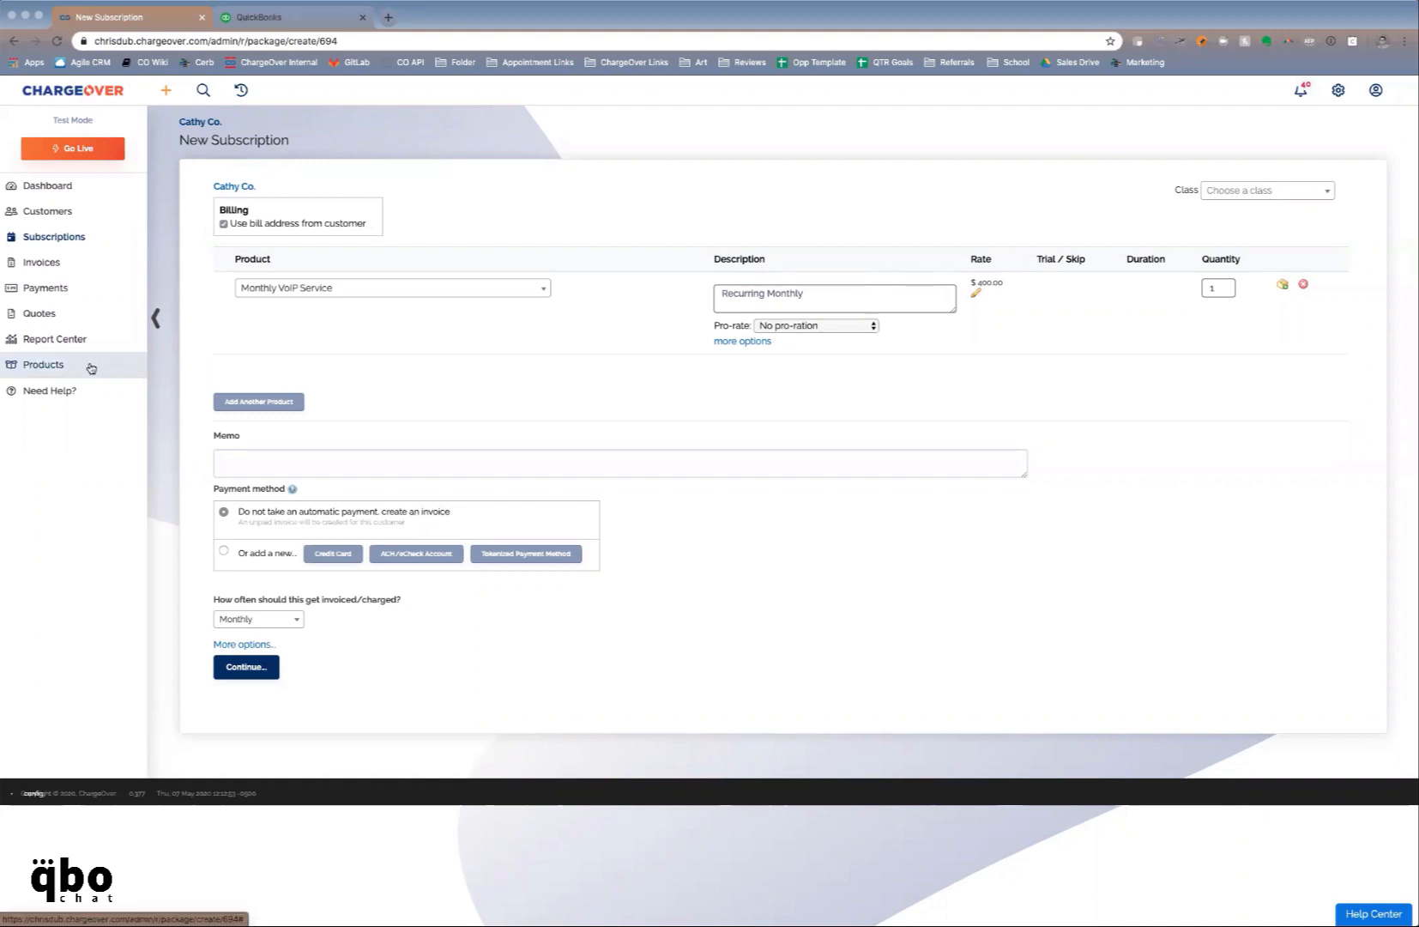
pyautogui.click(261, 402)
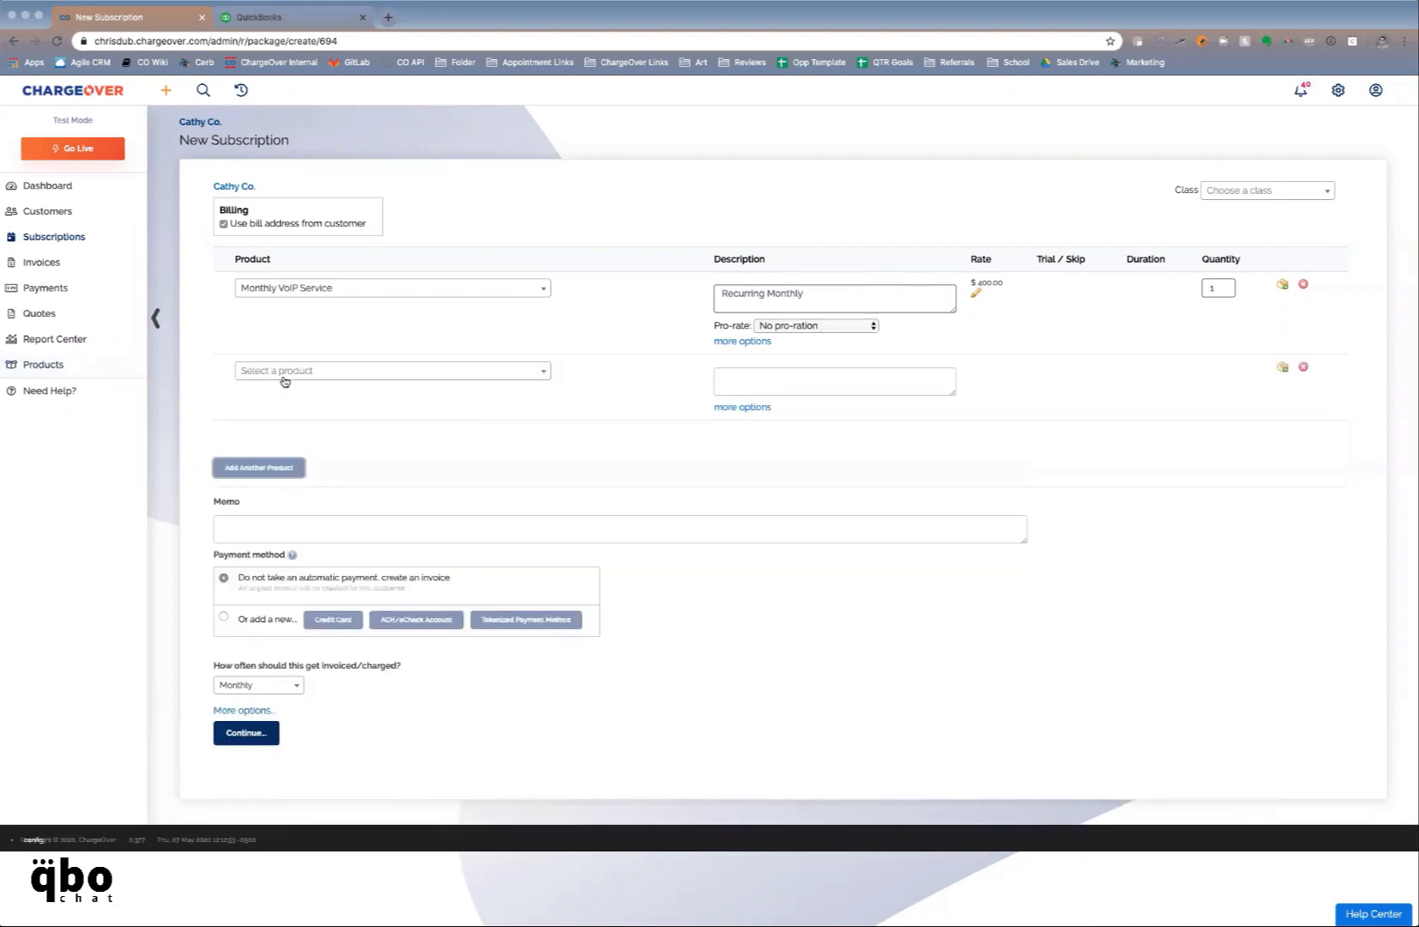
pyautogui.click(287, 371)
pyautogui.write('monthl')
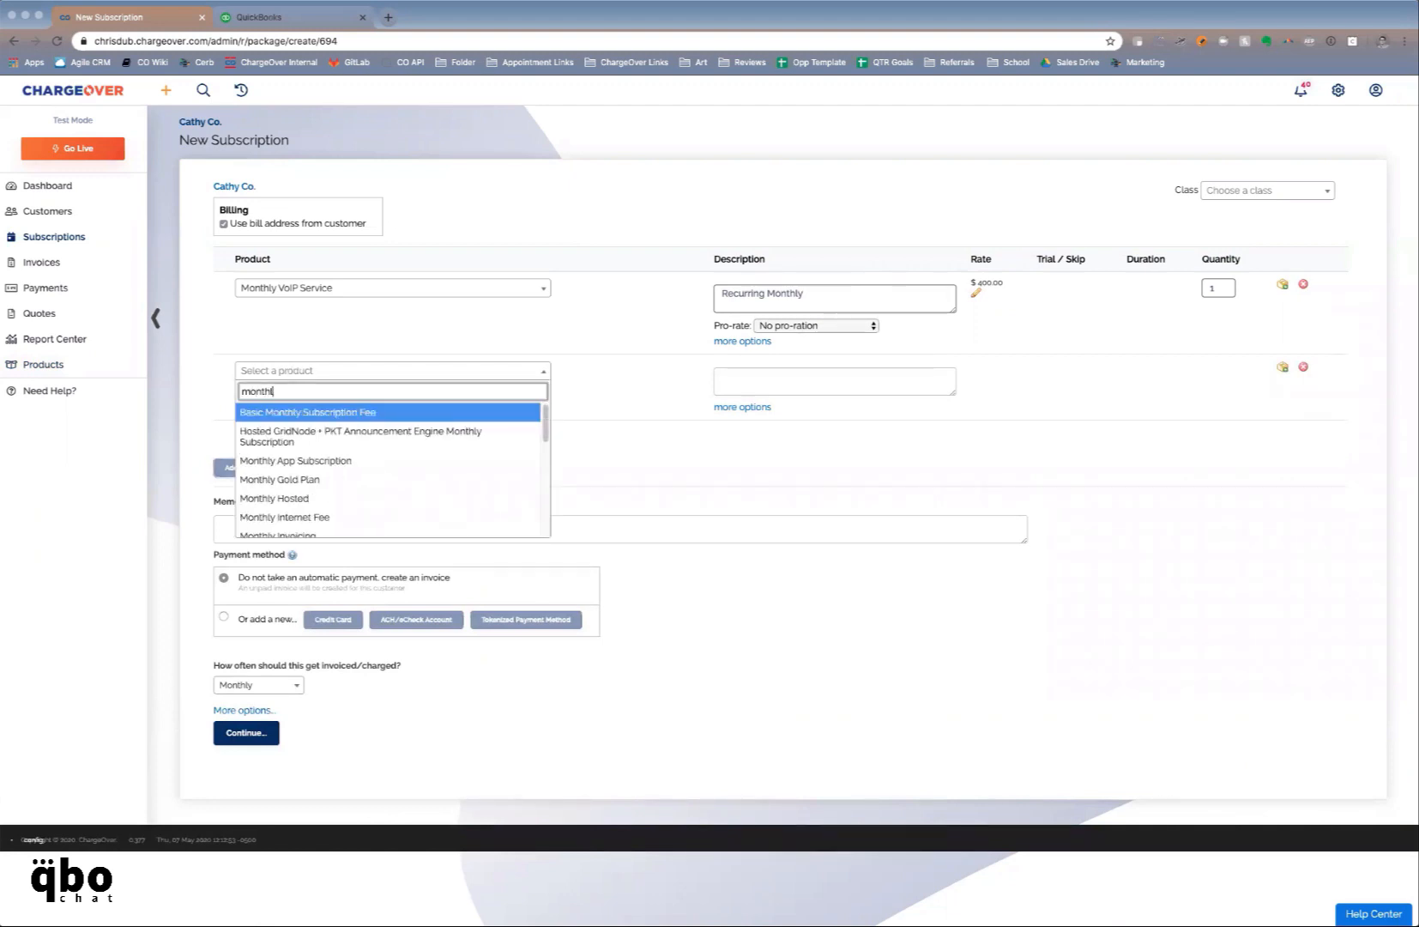
pyautogui.write('y v')
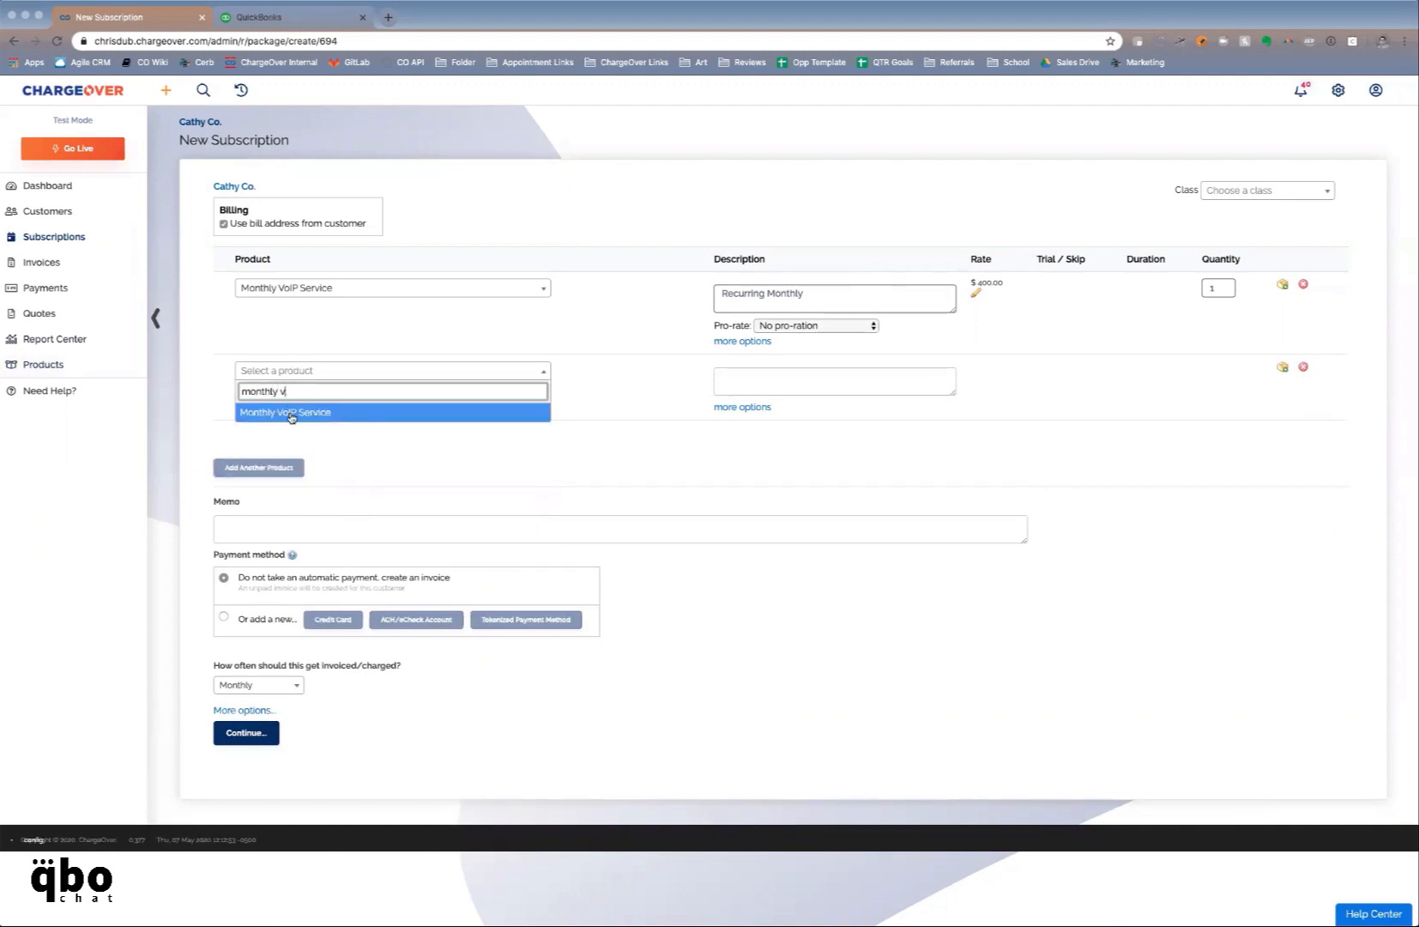
pyautogui.click(287, 413)
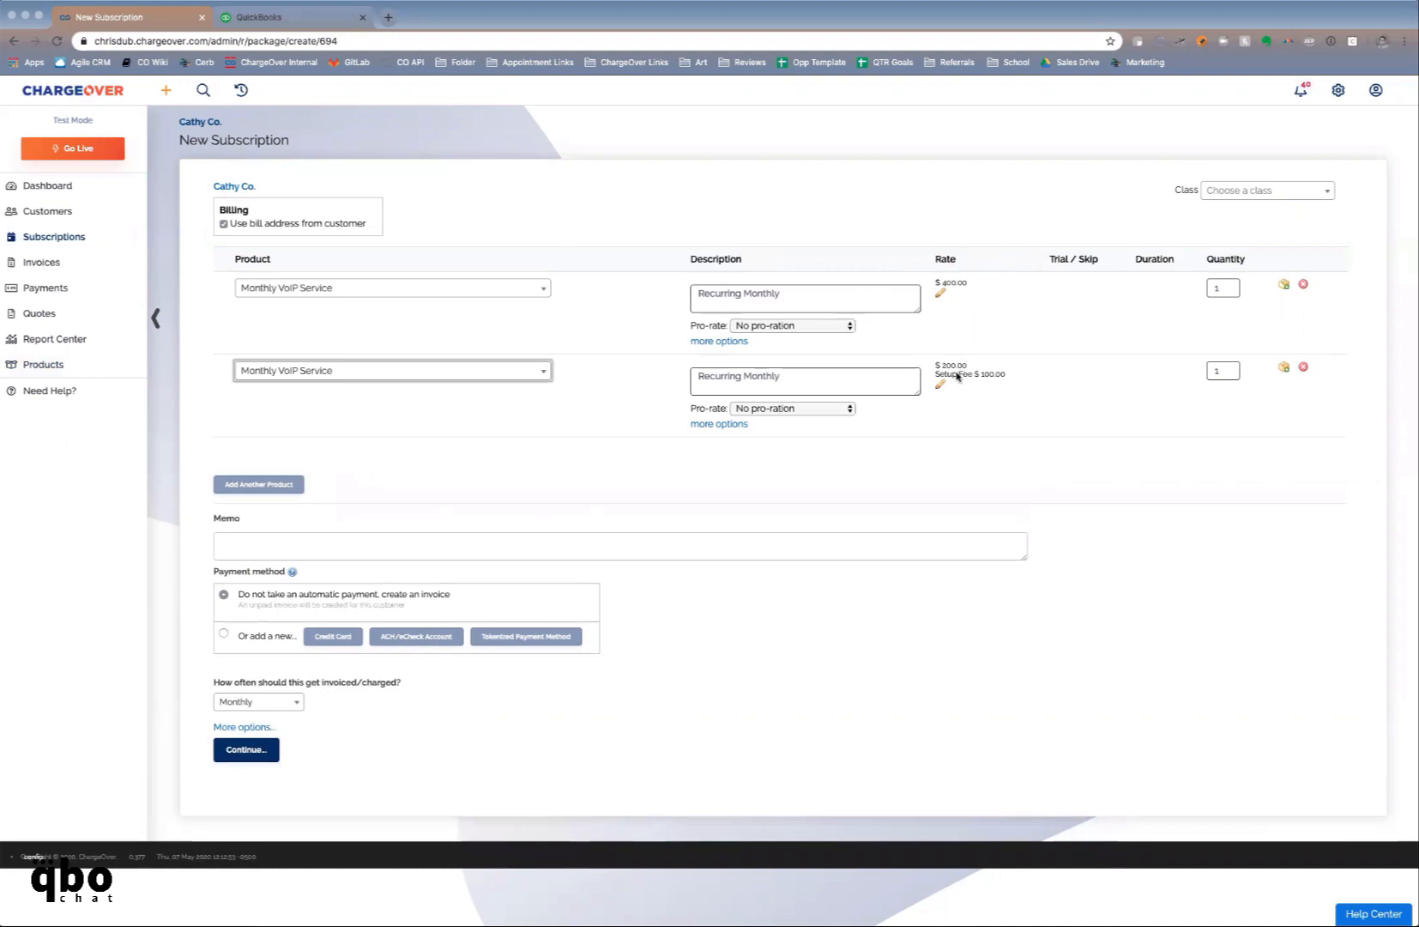
pyautogui.click(1305, 367)
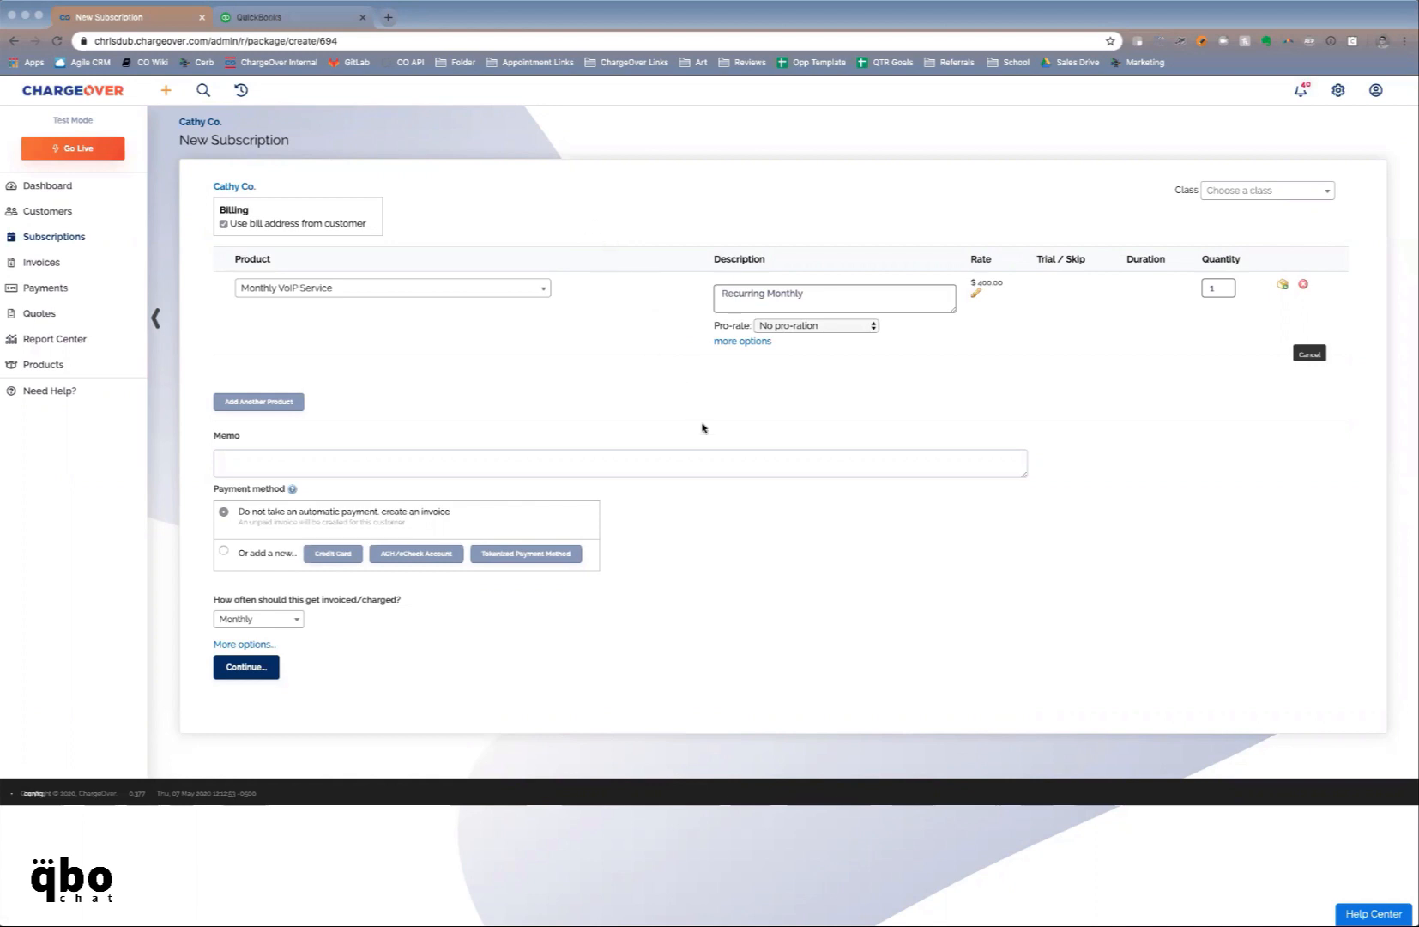
# Pro-rate the VoIP line as service billed in advance from May 7 to May 31, 2020, invoiced now
pyautogui.click(738, 341)
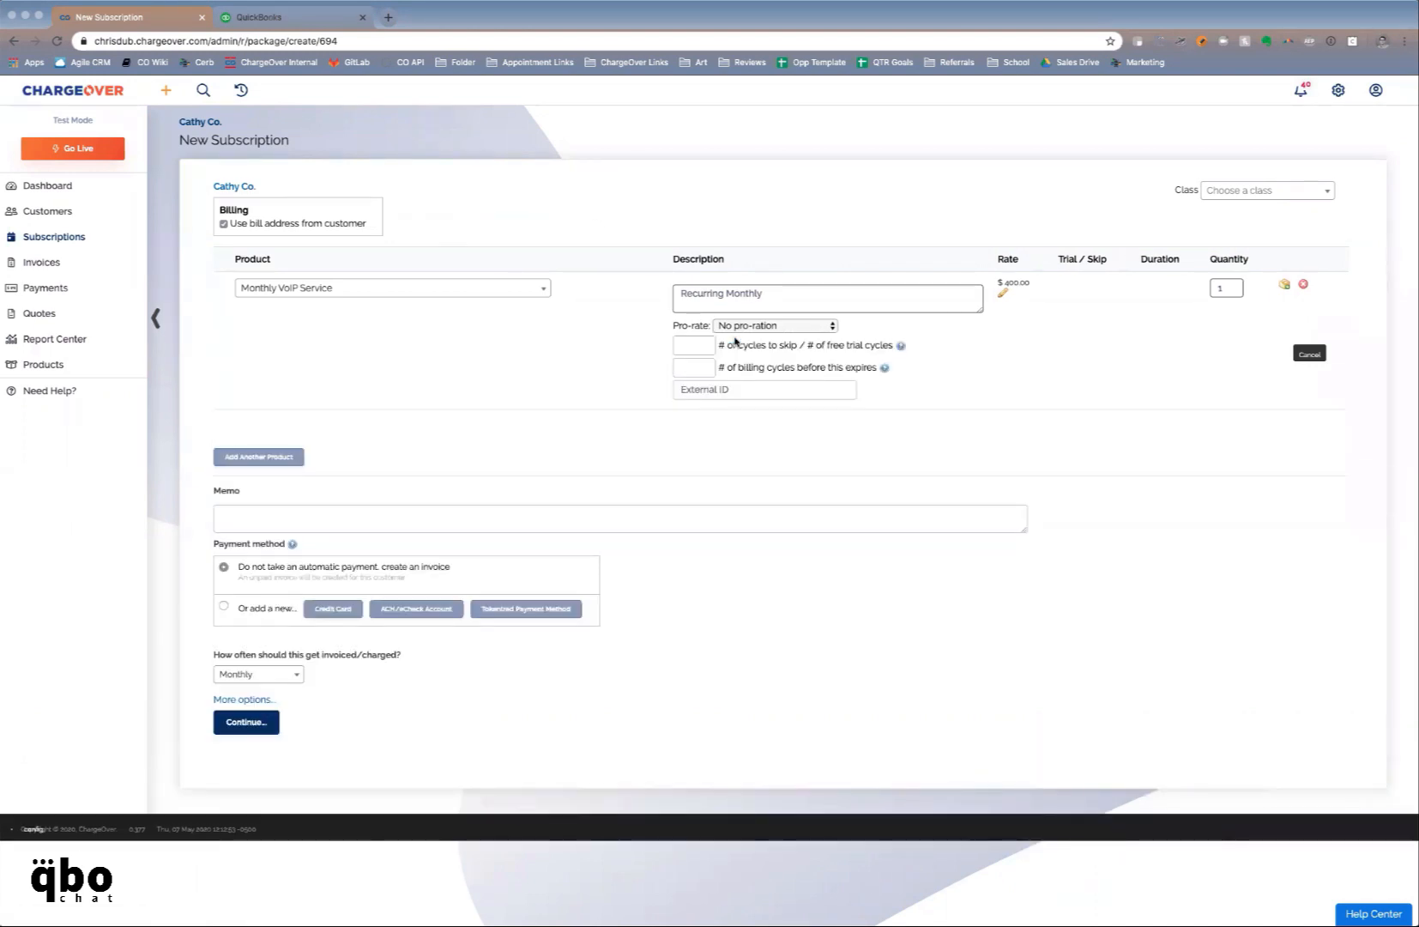
pyautogui.click(736, 327)
pyautogui.click(739, 340)
pyautogui.click(736, 347)
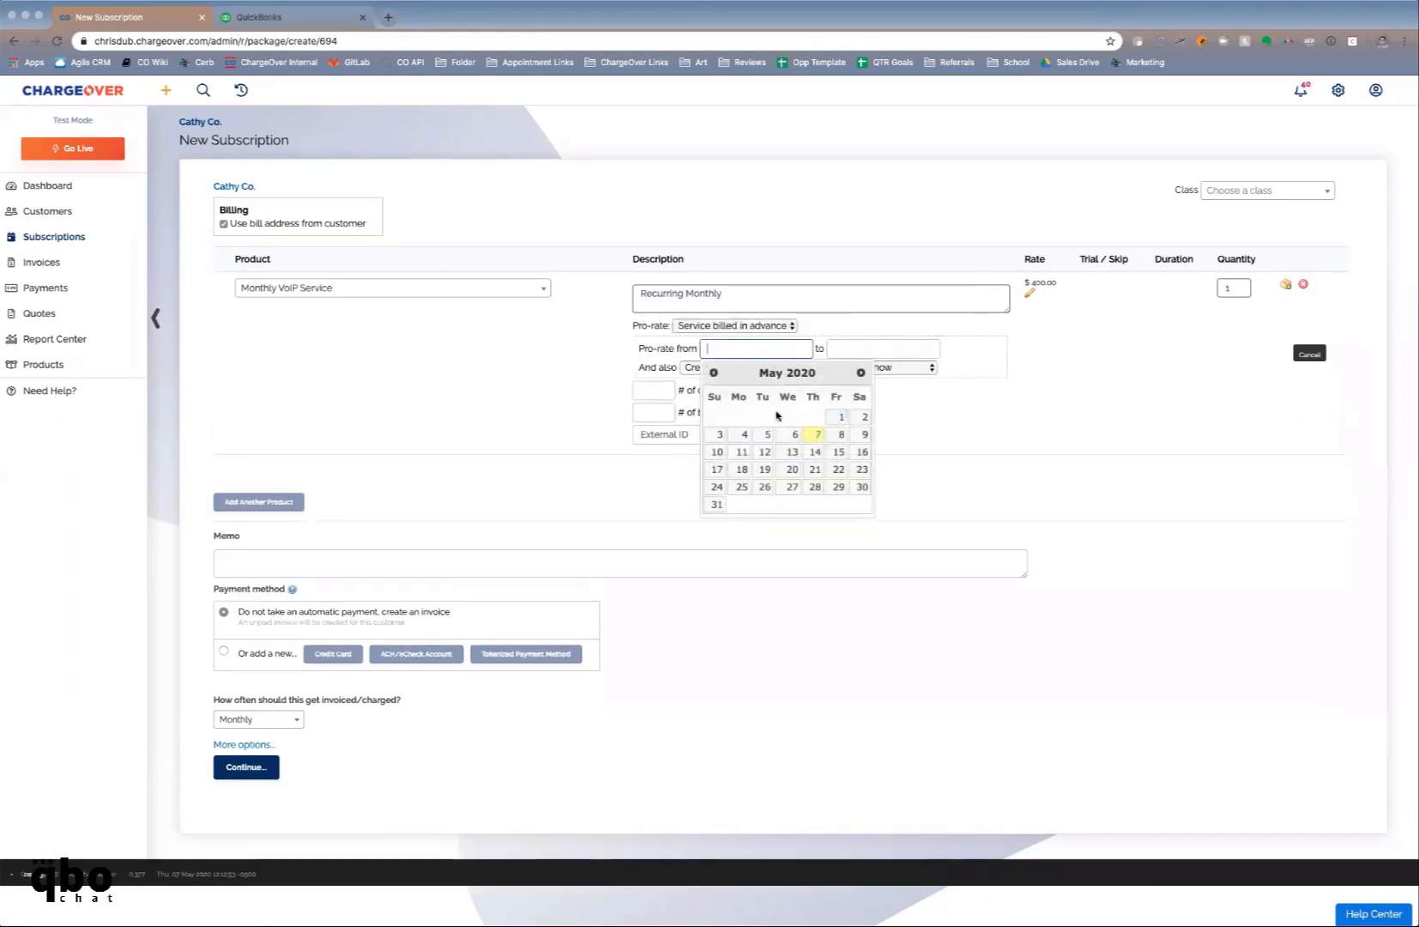
pyautogui.click(818, 434)
pyautogui.click(869, 343)
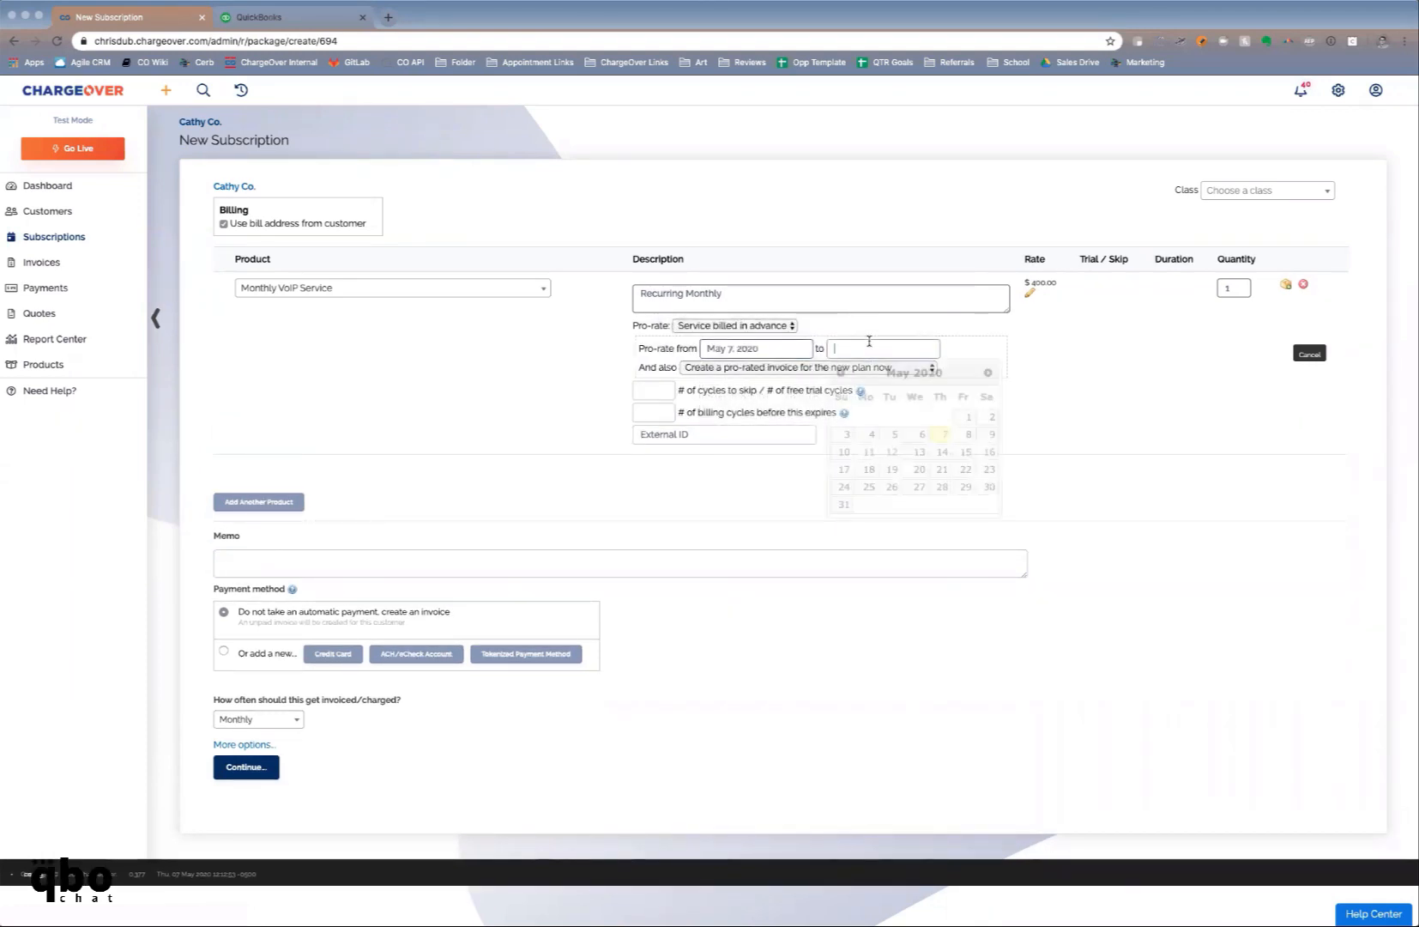
pyautogui.click(845, 503)
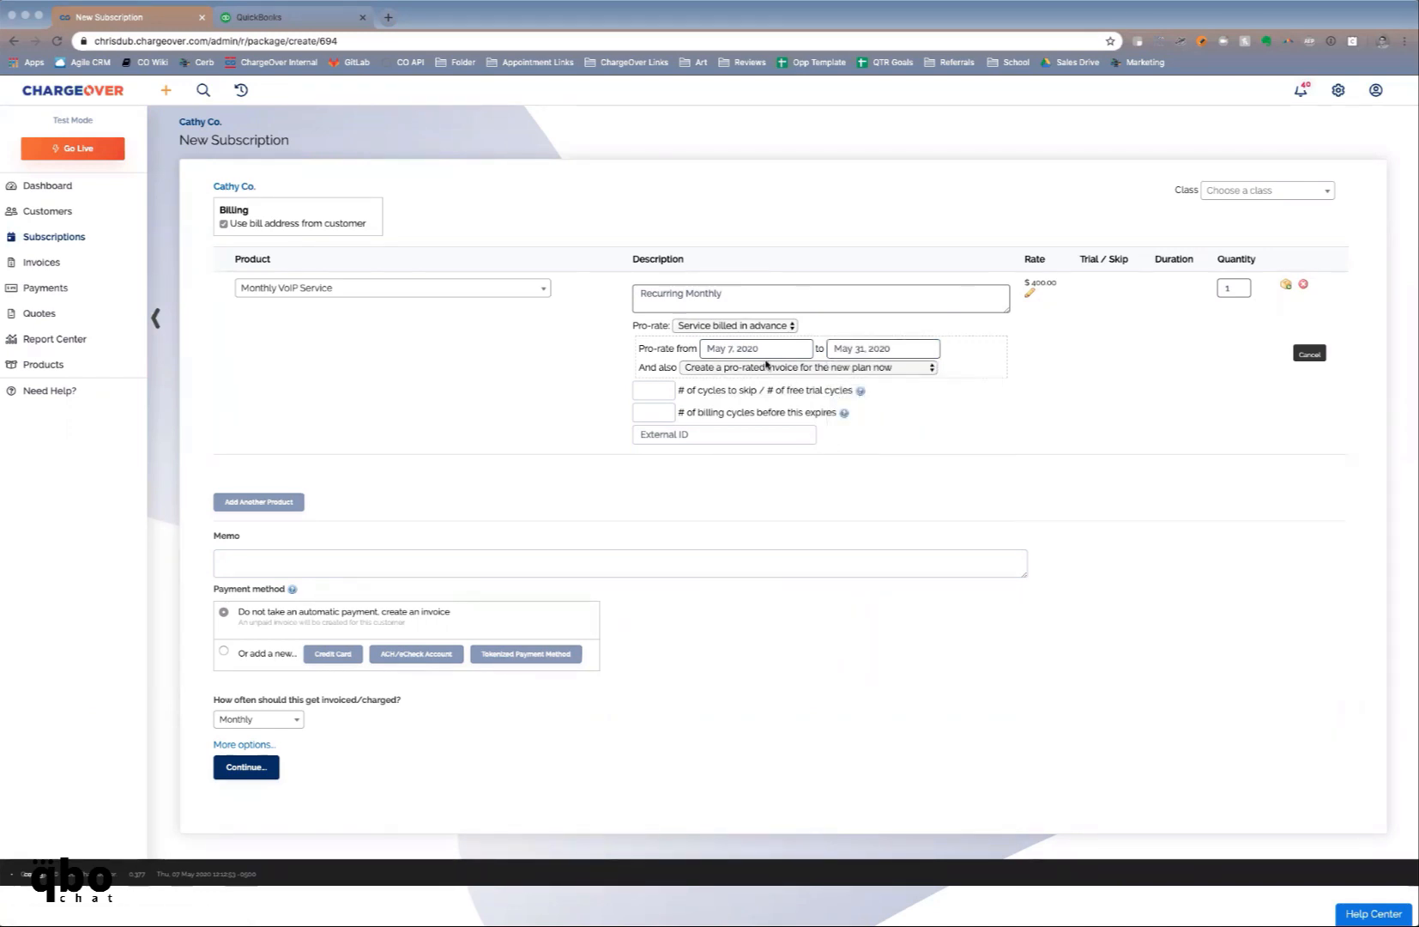
pyautogui.click(765, 369)
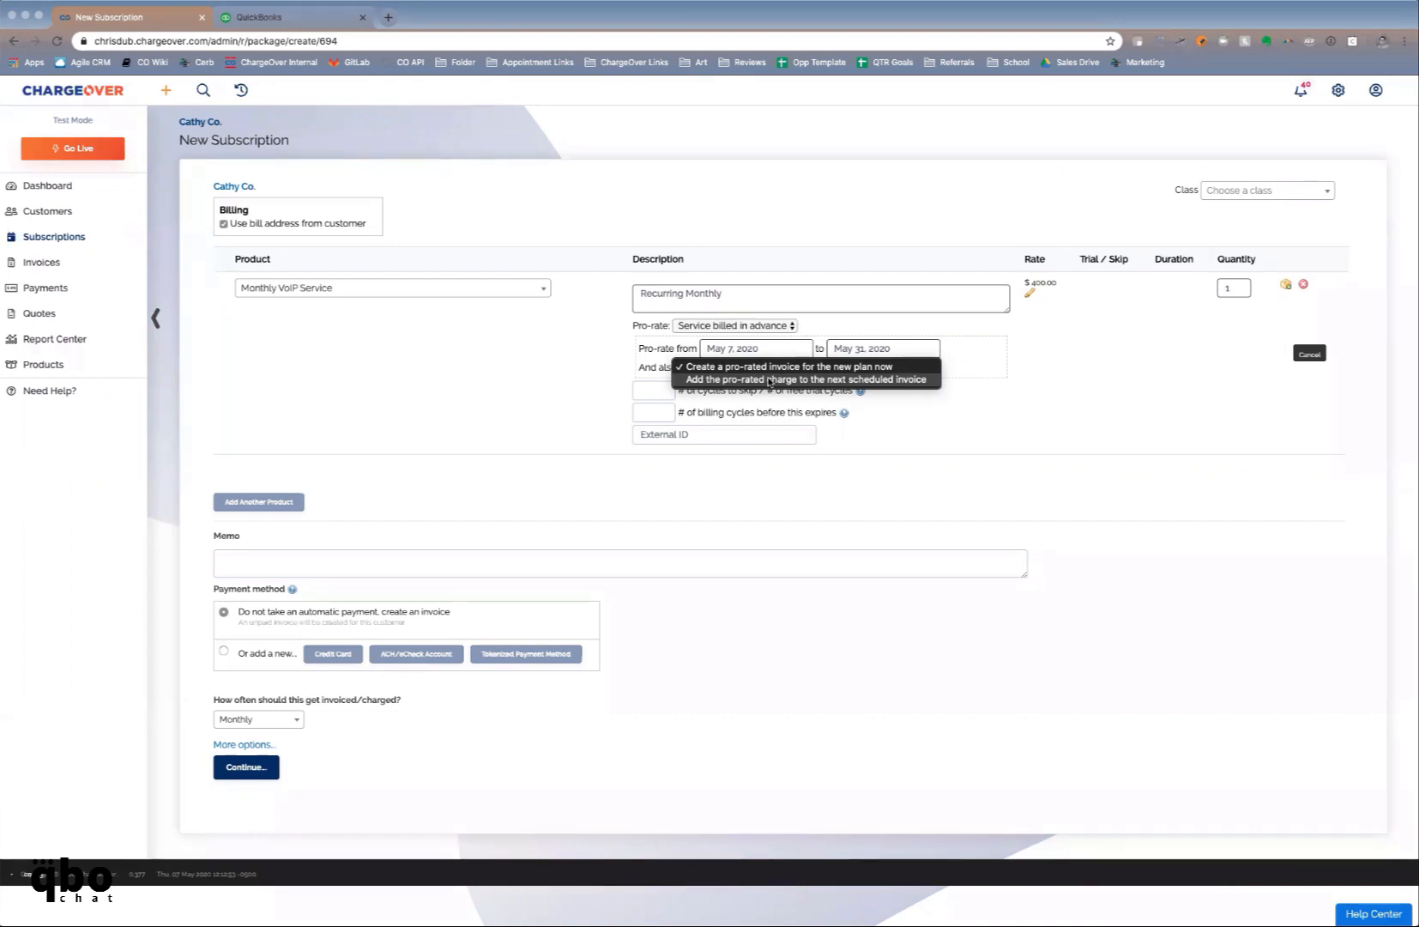
pyautogui.click(500, 370)
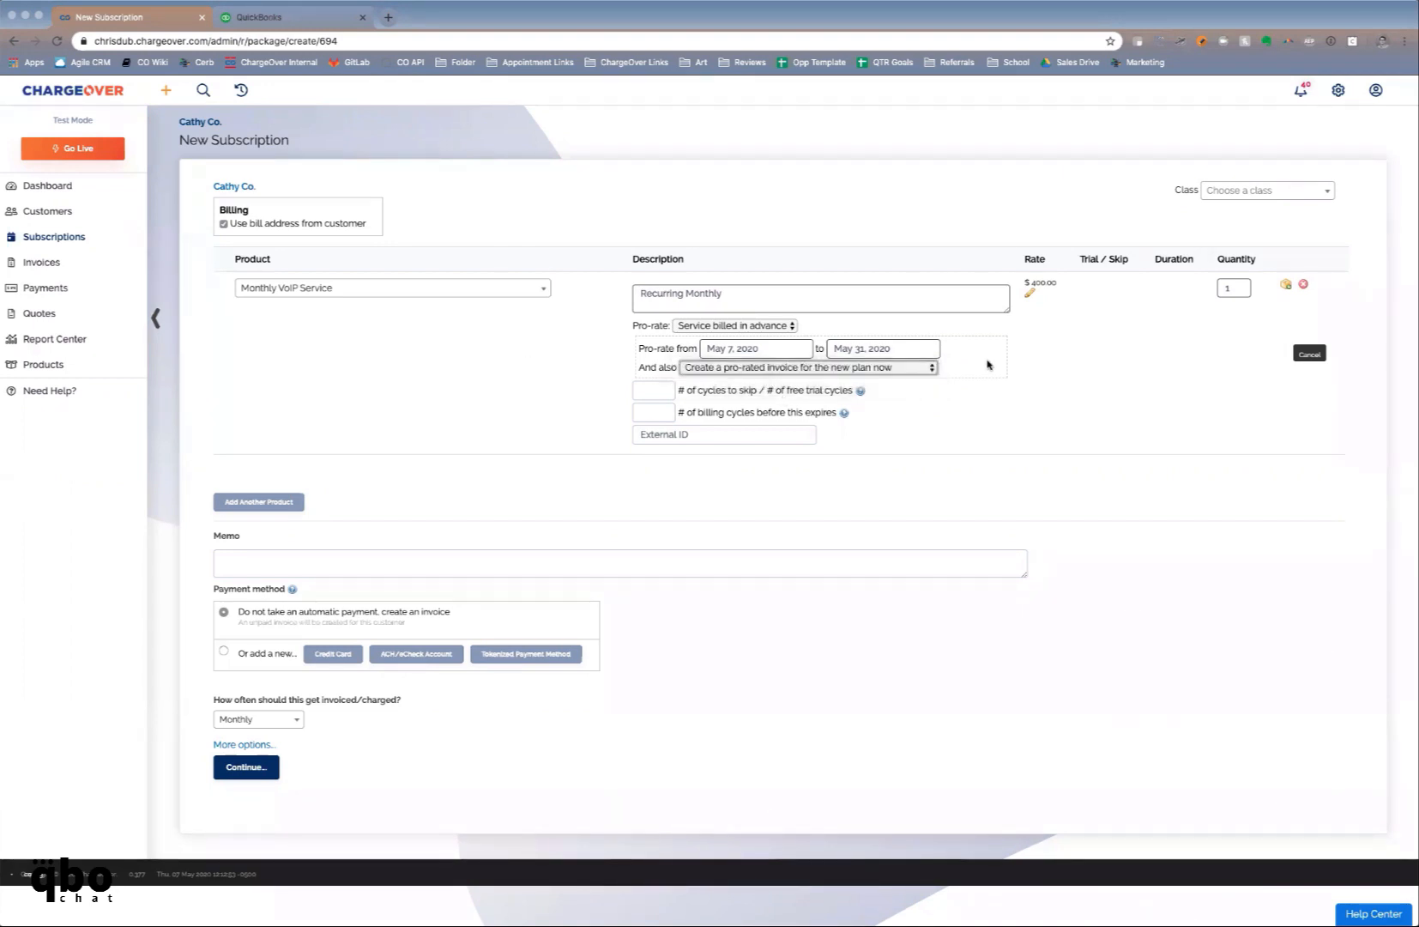
# Set the VoIP line back to no pro-ration and add a second product line
pyautogui.click(754, 329)
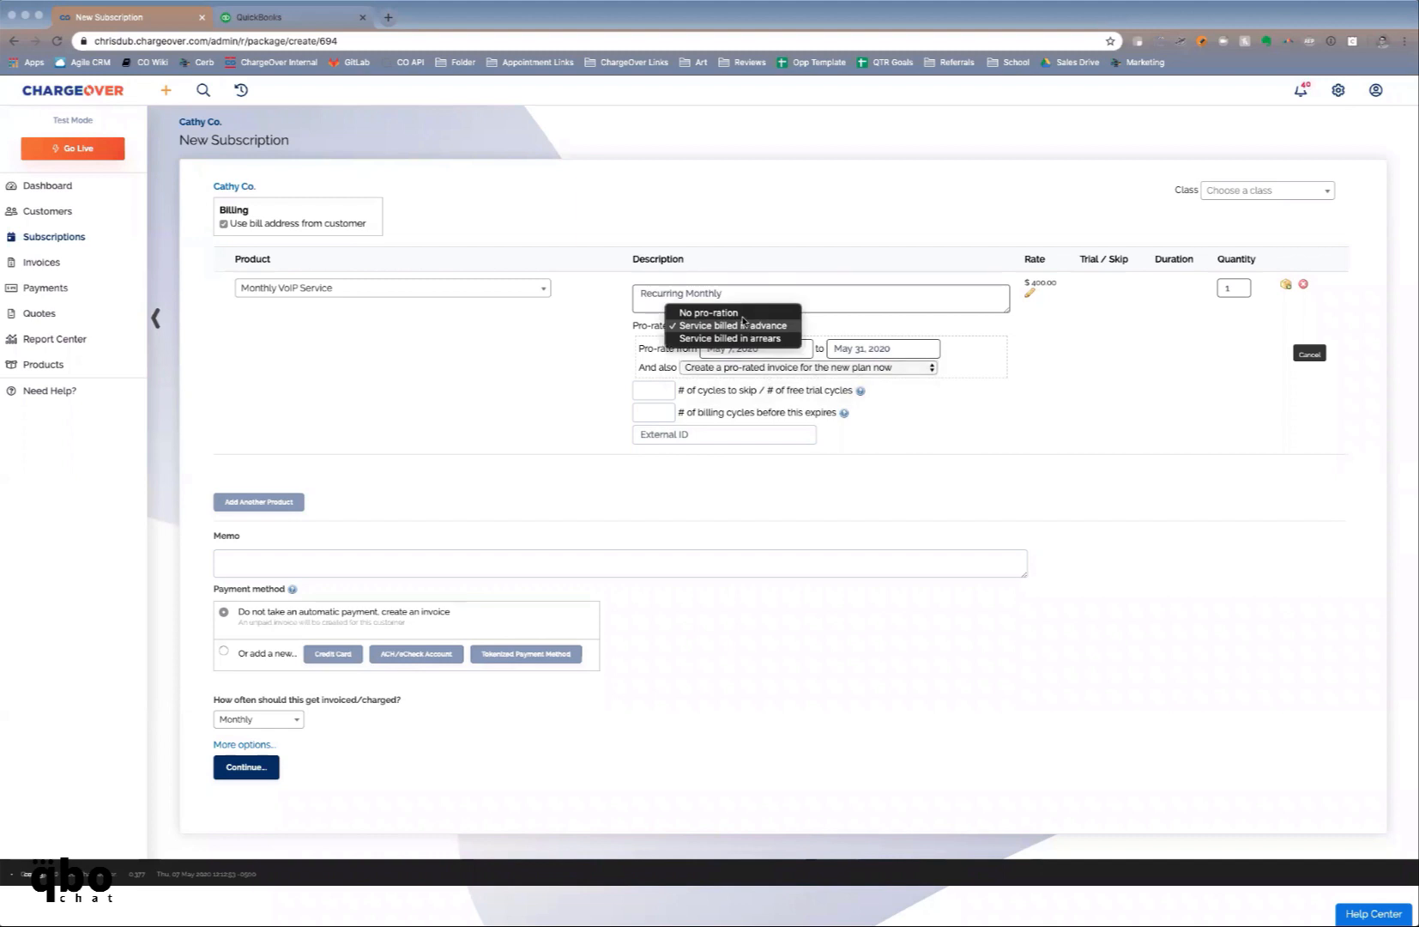
pyautogui.click(741, 317)
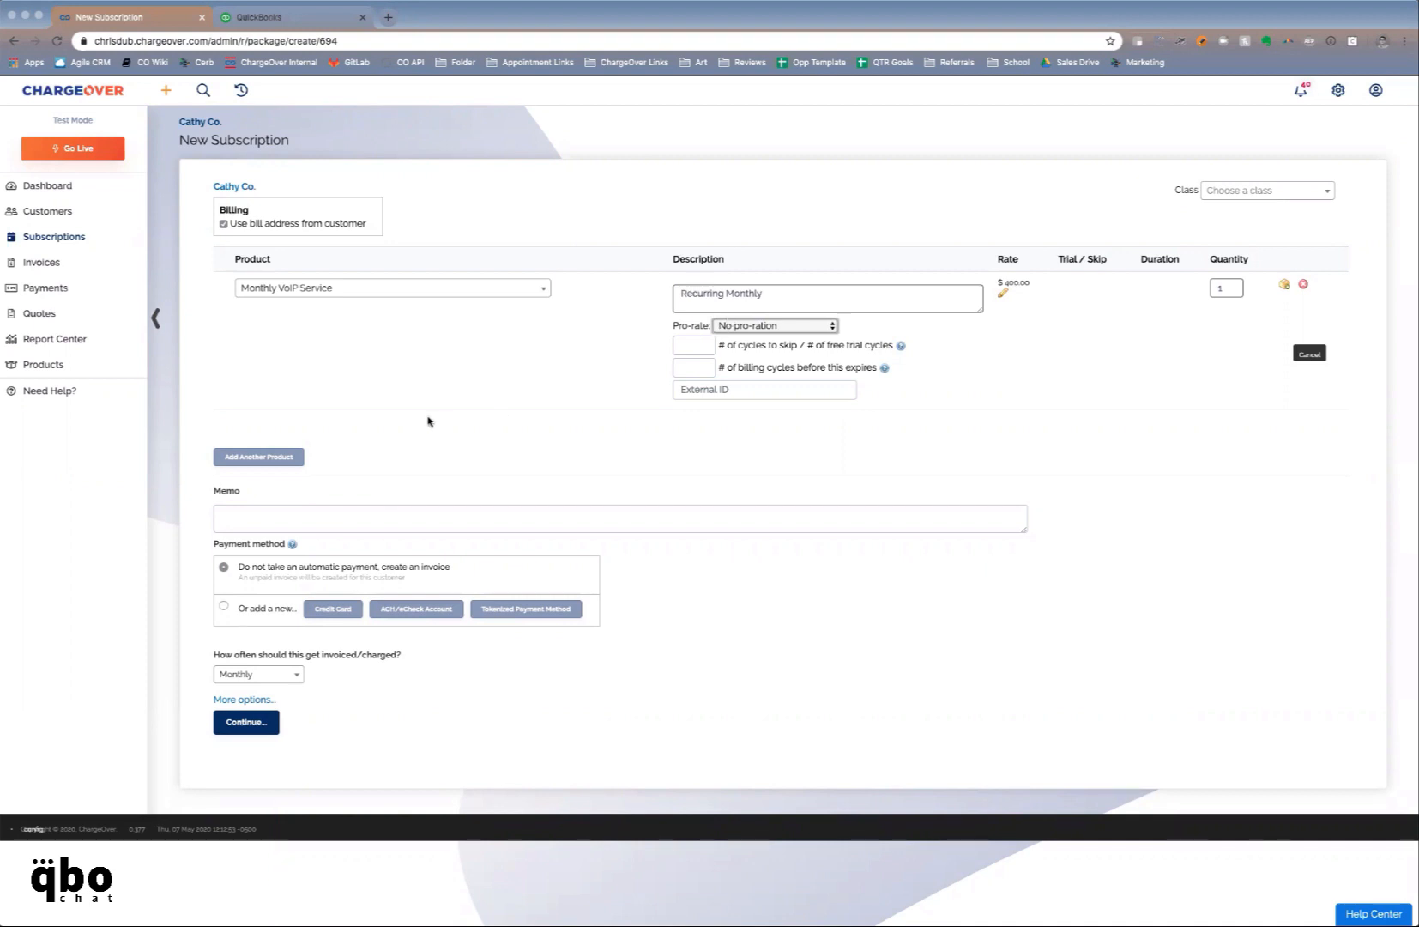
pyautogui.click(282, 458)
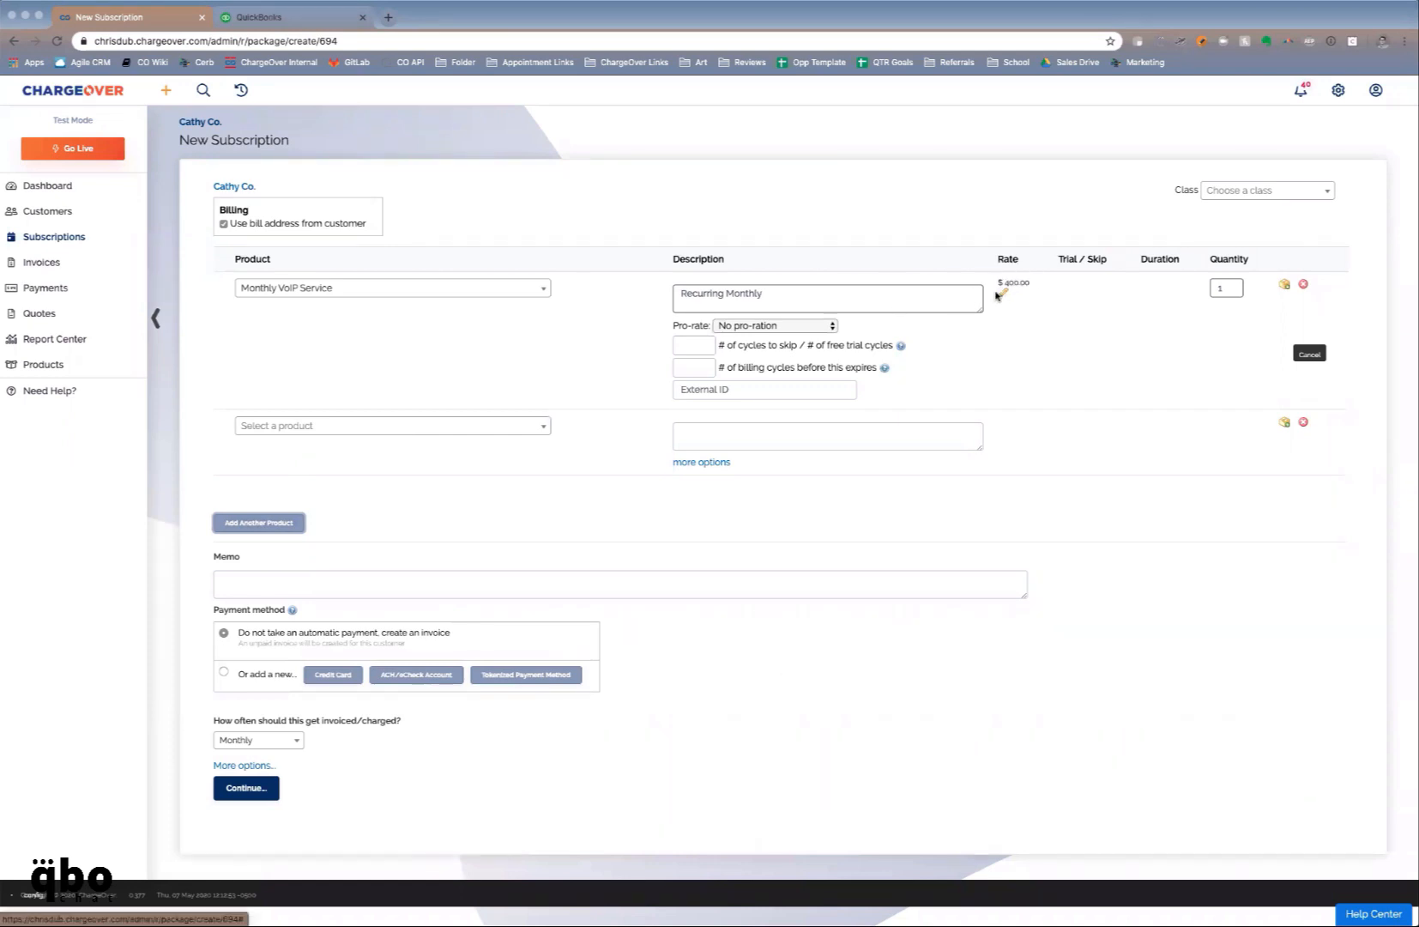
# Choose Setup Fee as the product for the subscription's second line
pyautogui.click(497, 426)
pyautogui.write('set')
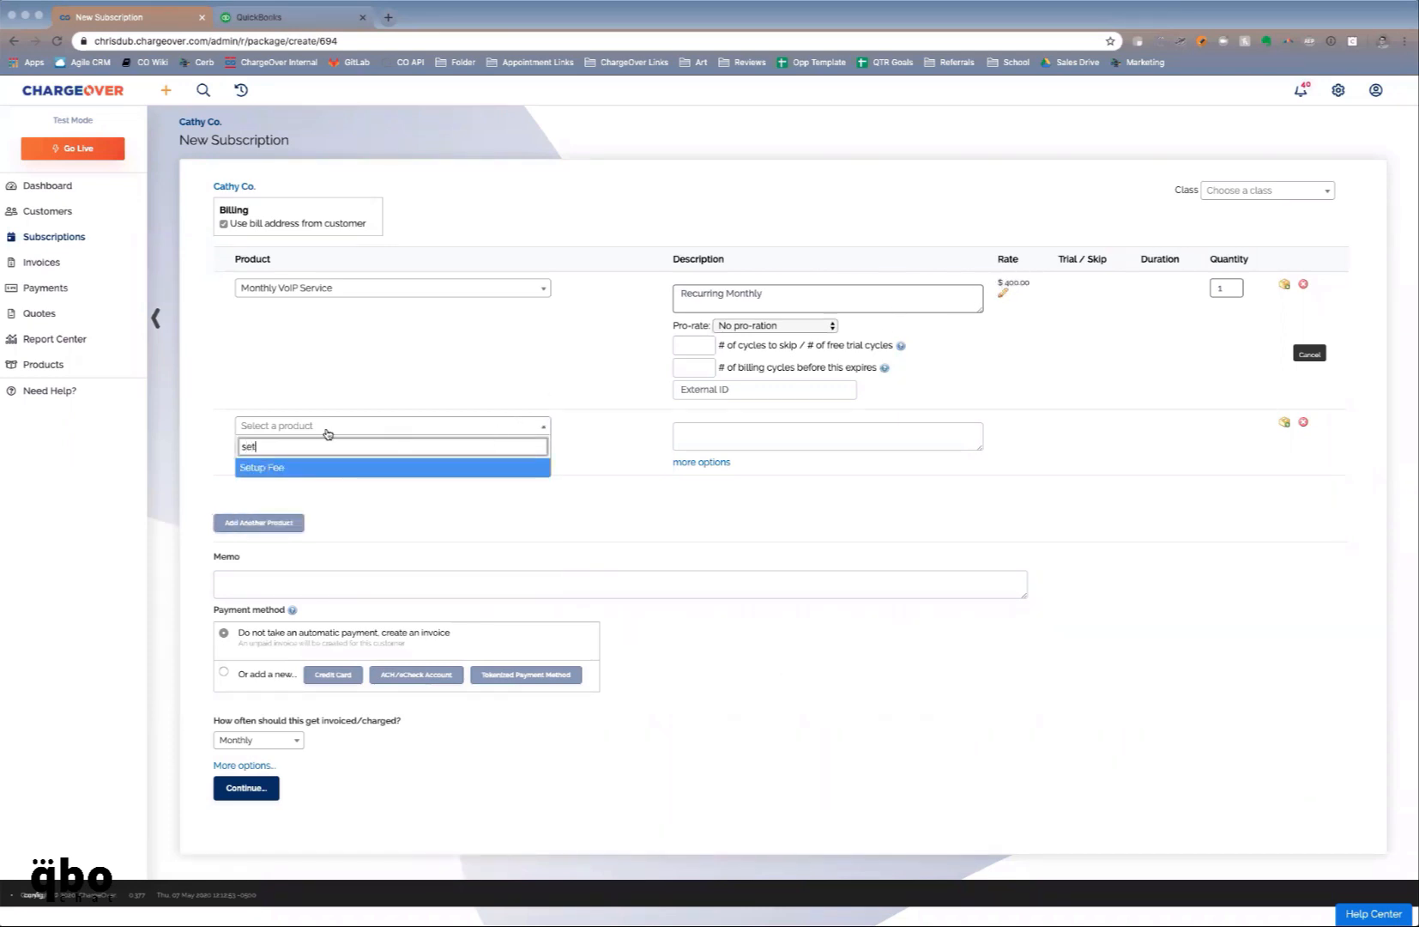
pyautogui.click(308, 467)
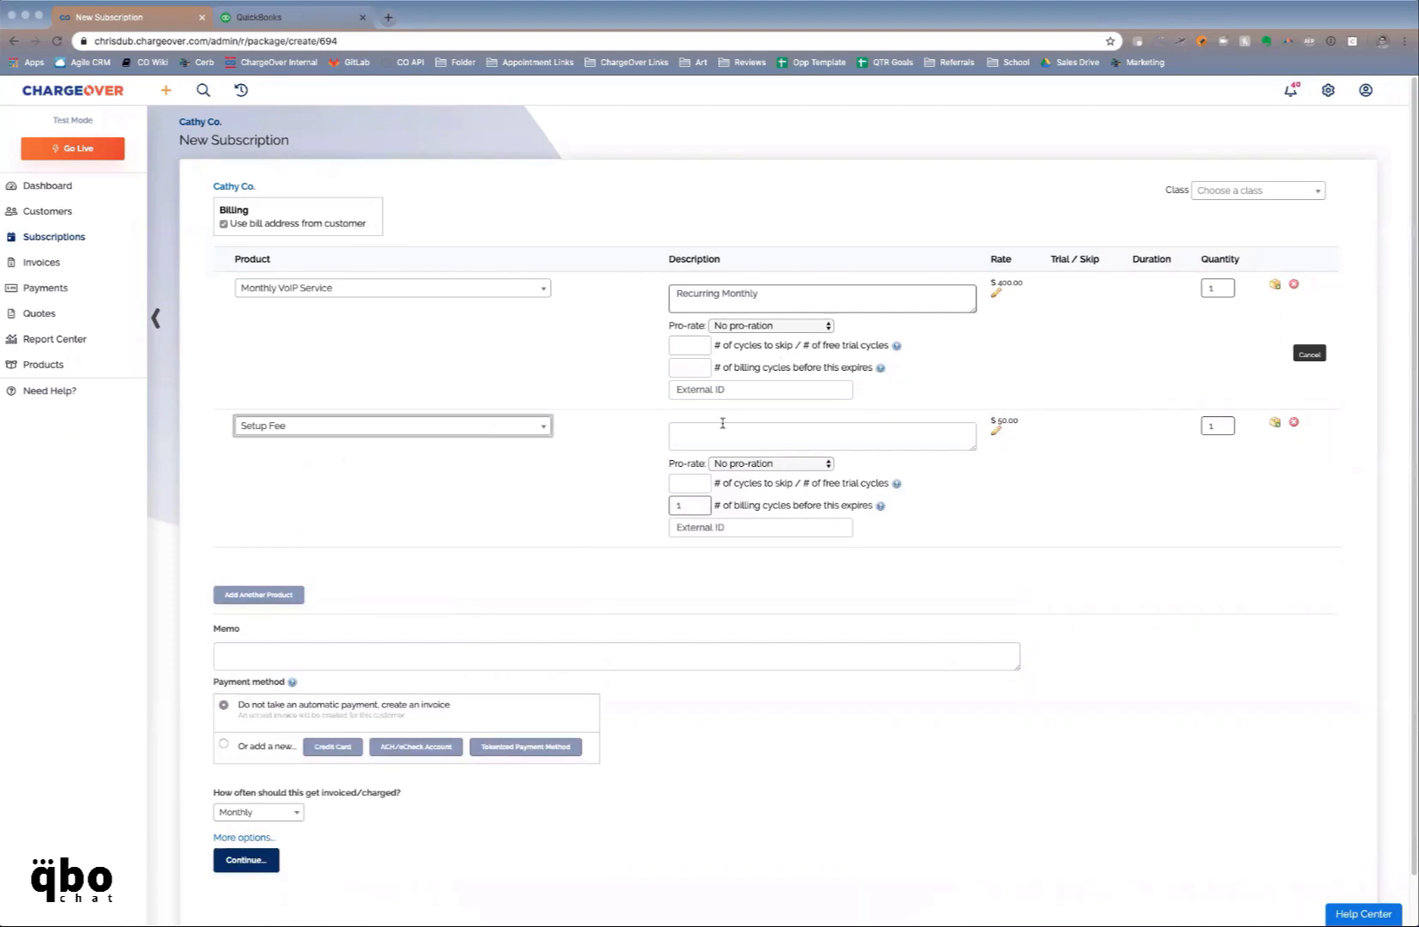
pyautogui.click(766, 430)
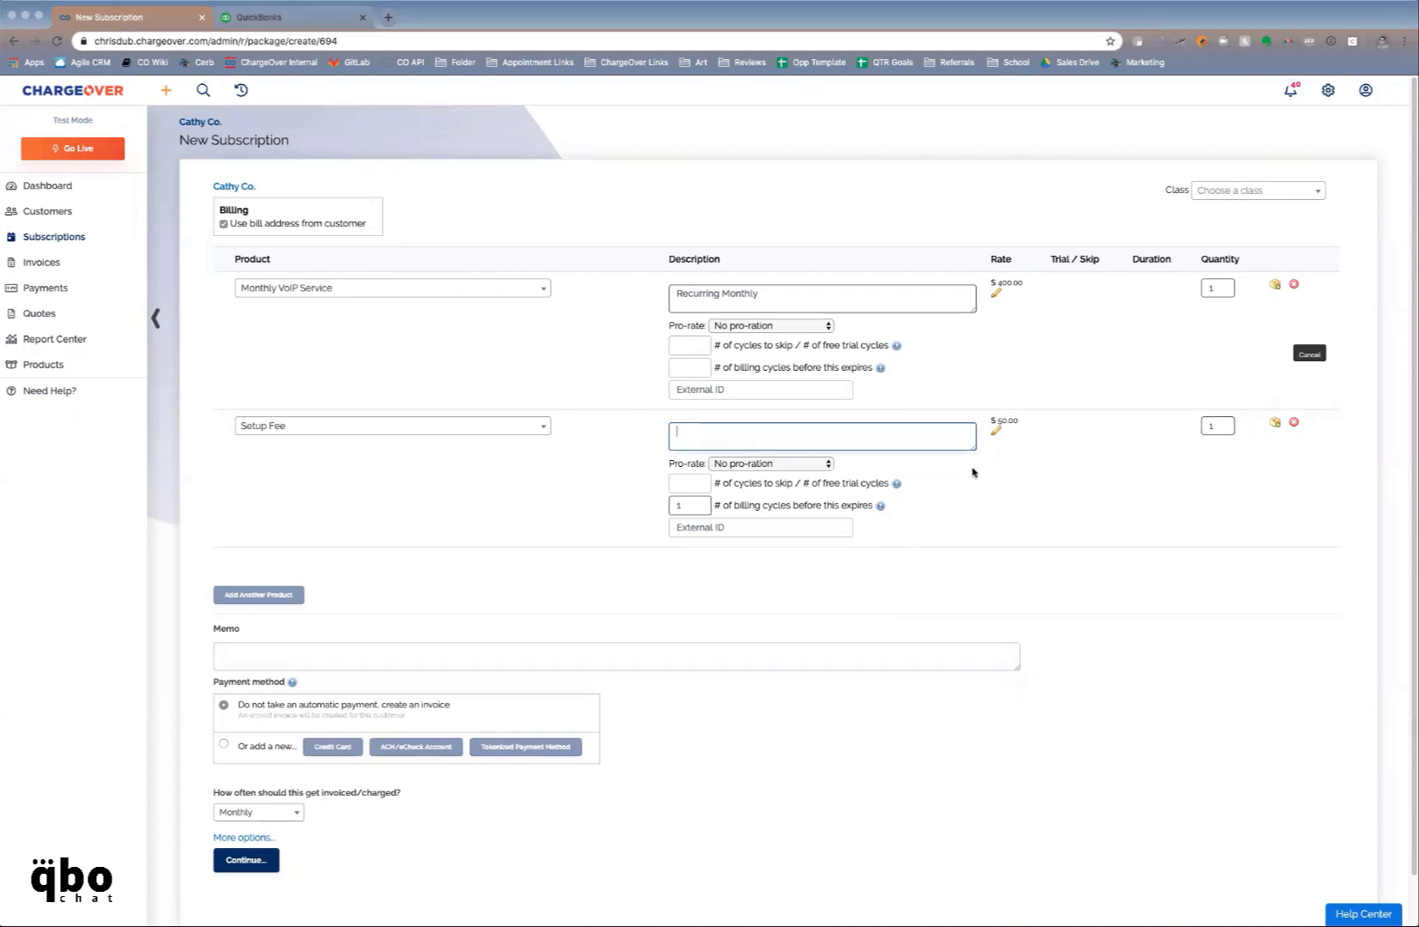
# Change the Setup Fee line's recurring amount to $100.00 and save its pricing
pyautogui.click(997, 430)
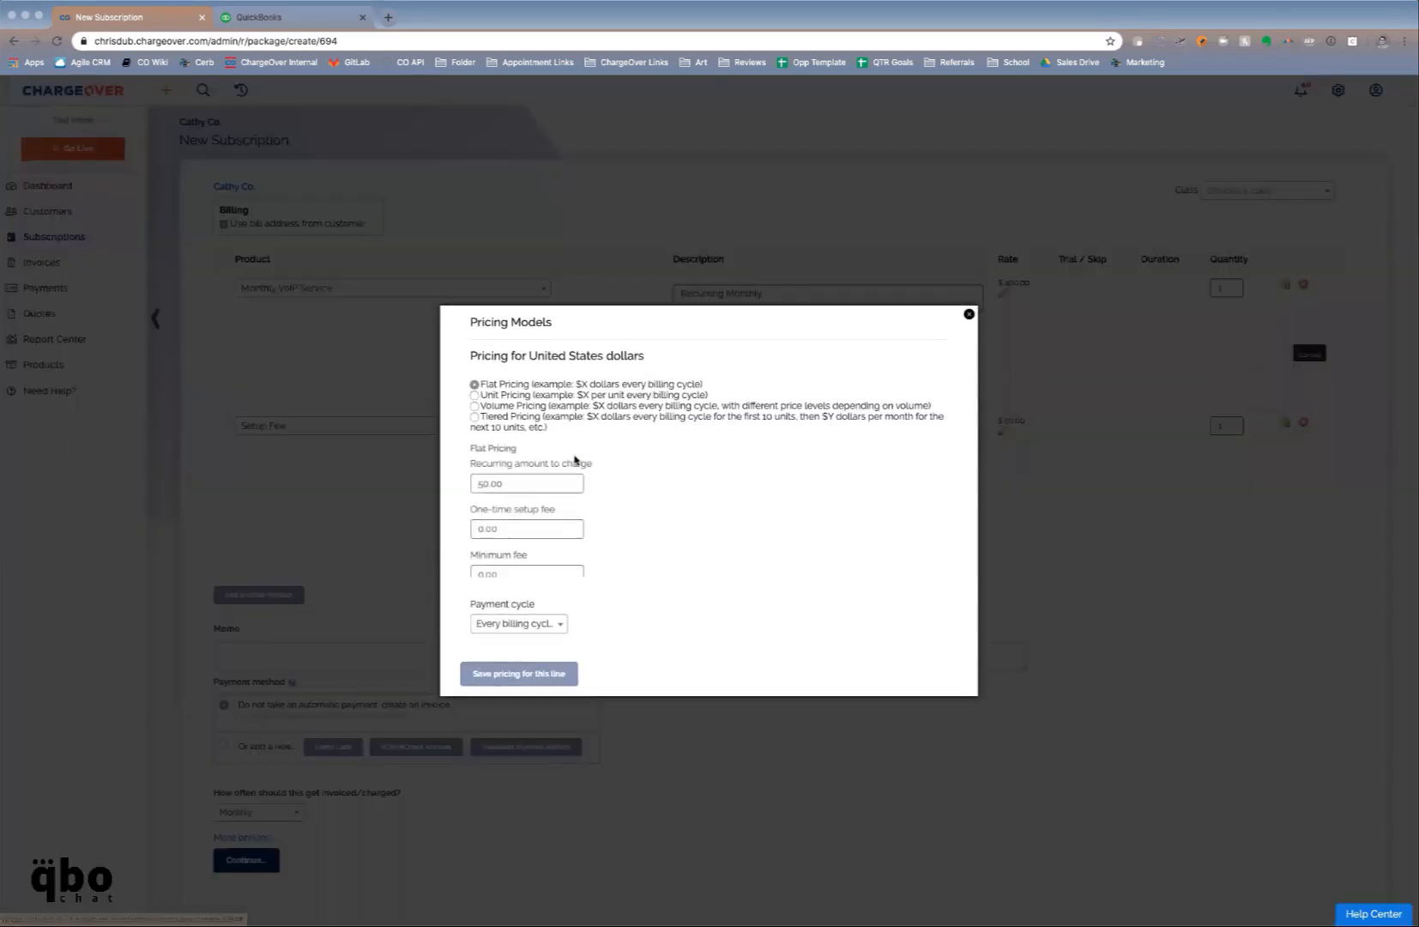
pyautogui.click(483, 468)
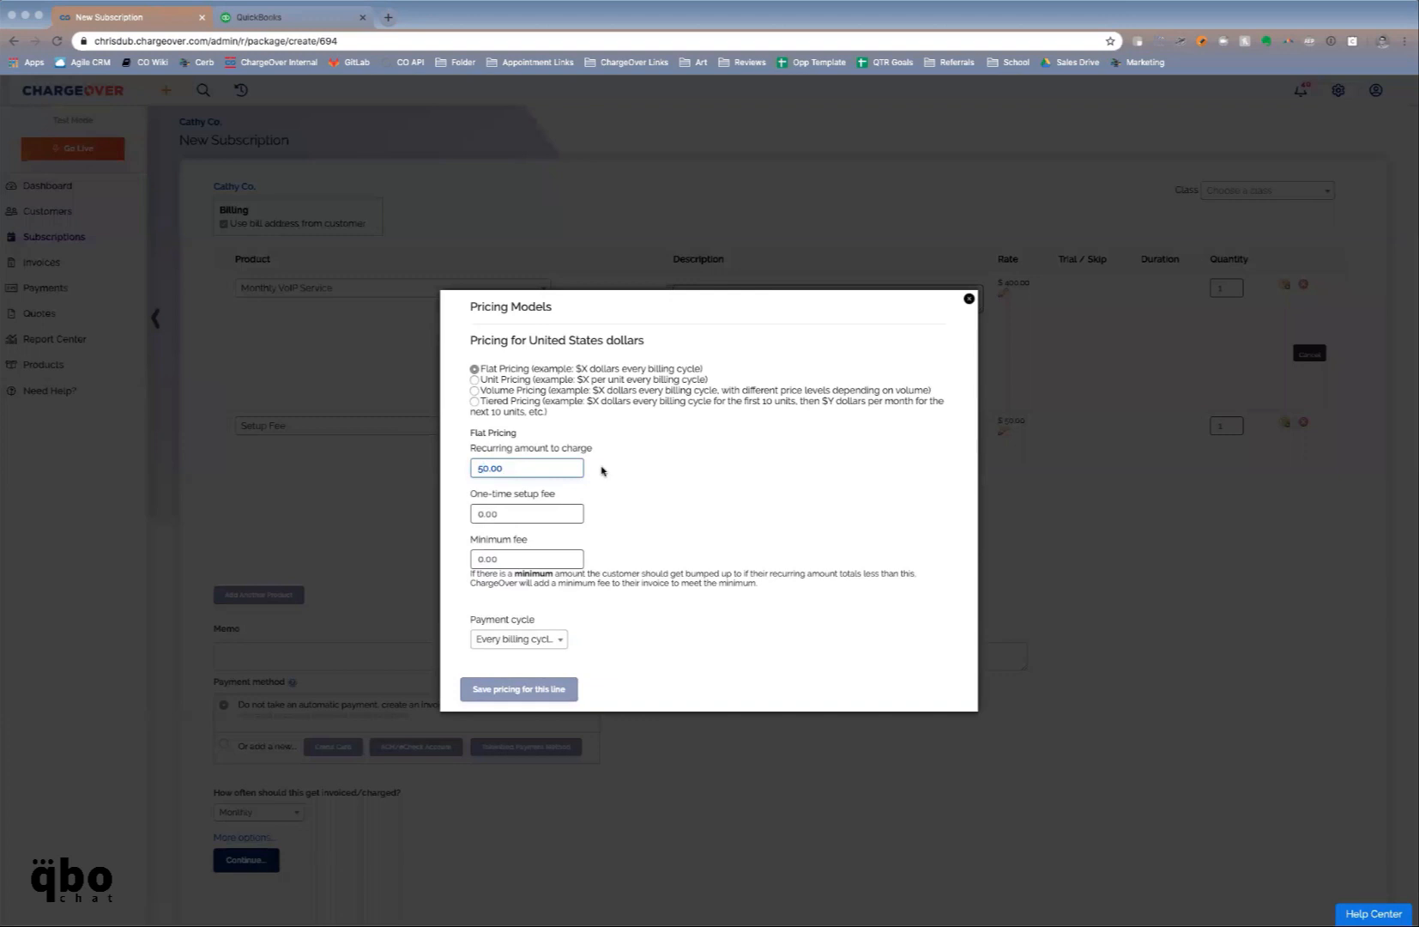
pyautogui.press('BackSpace')
pyautogui.write('10')
pyautogui.click(528, 688)
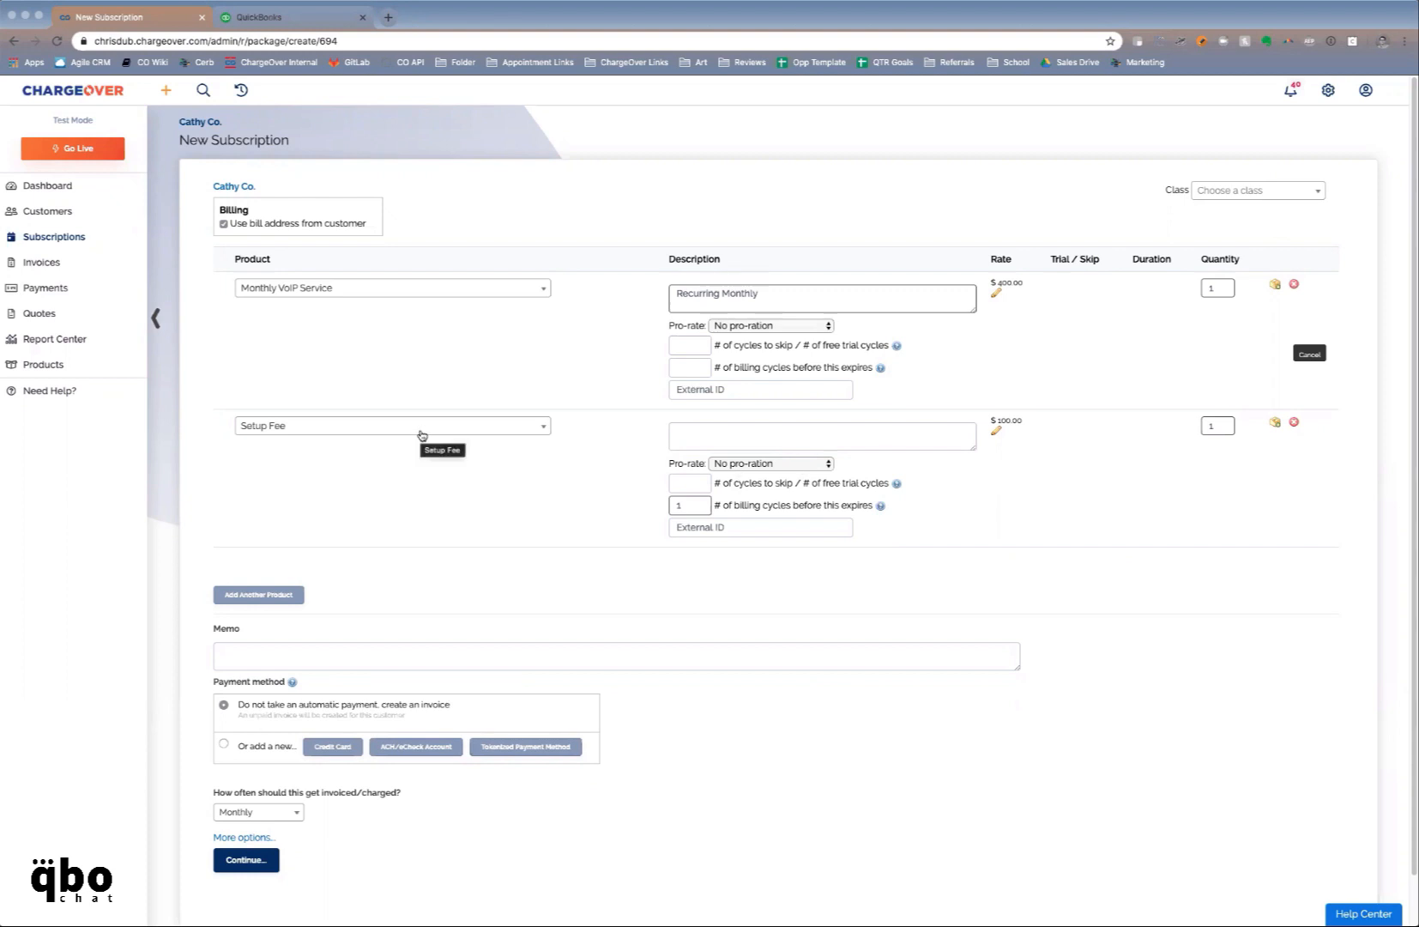
# Limit the Setup Fee to 1 billing cycle, keep Monthly frequency, and create the subscription
pyautogui.moveTo(720, 506); pyautogui.dragTo(869, 500)
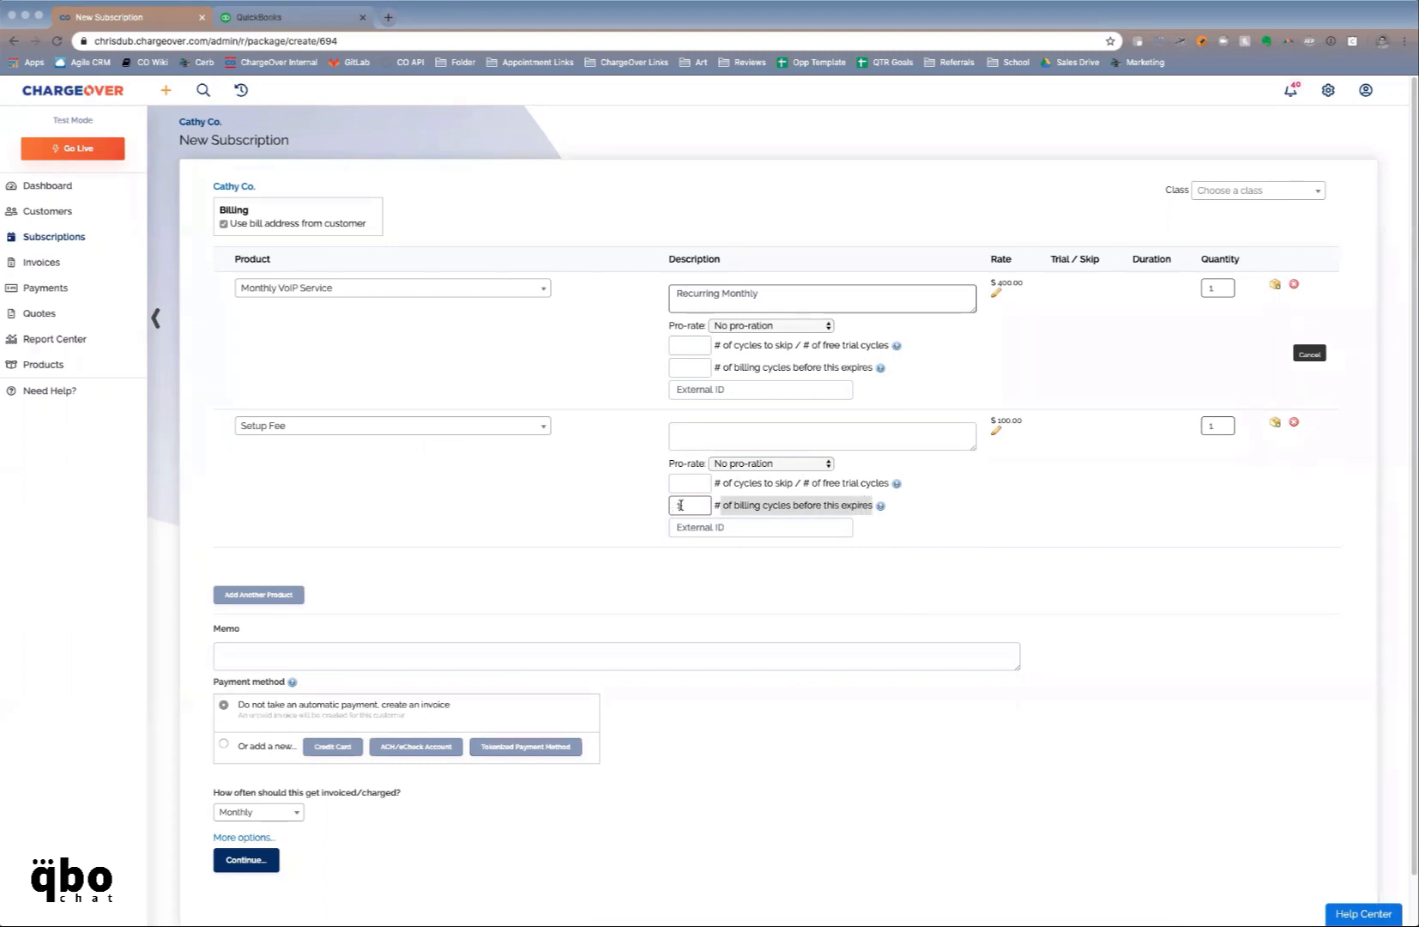
pyautogui.write('1')
pyautogui.scroll(-1, 508, 574)
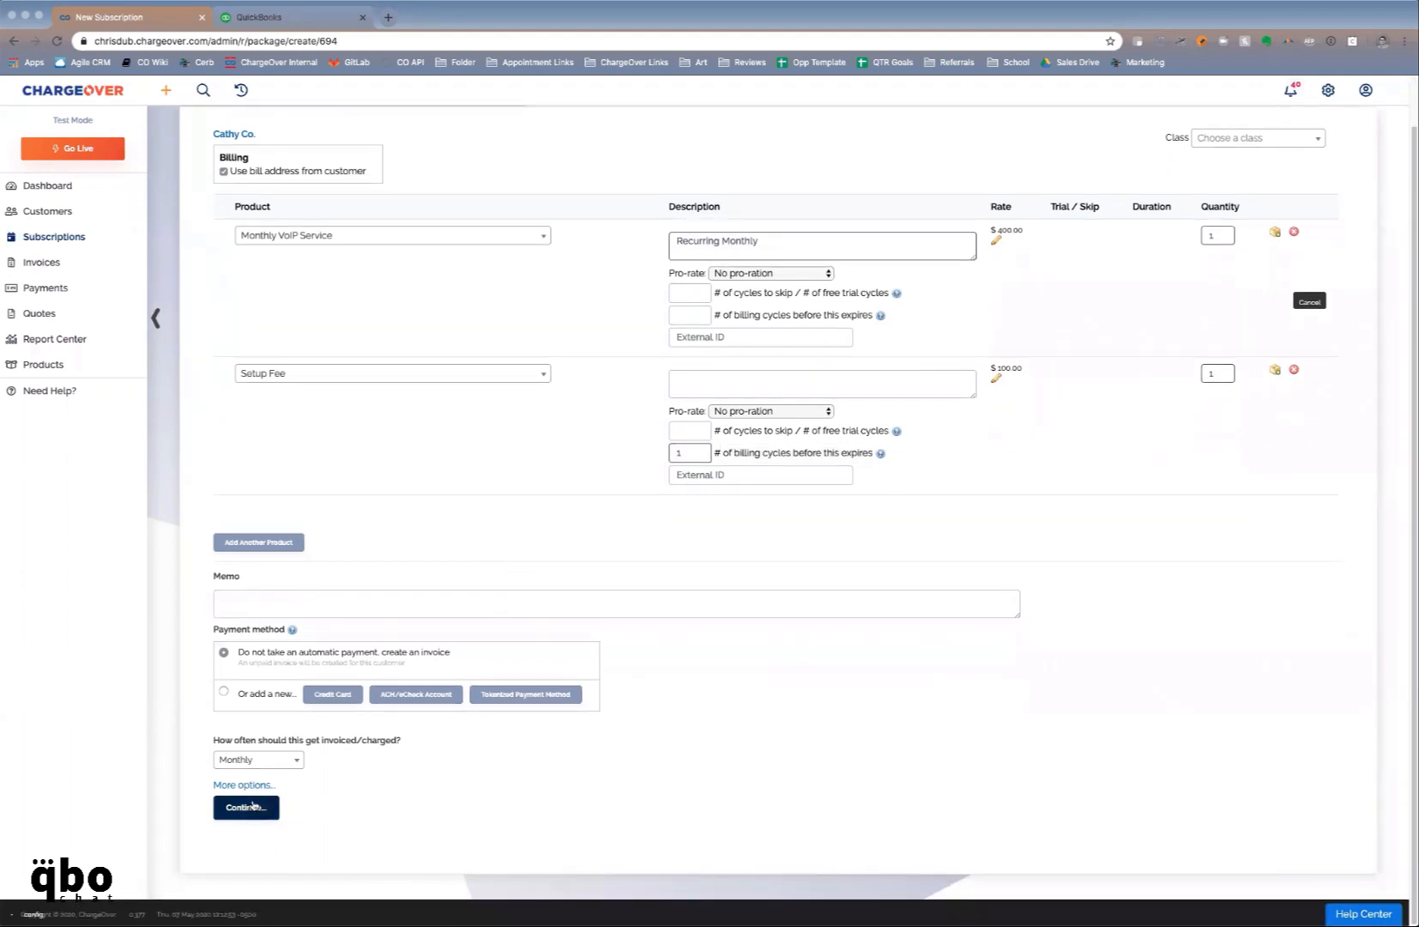
pyautogui.click(254, 760)
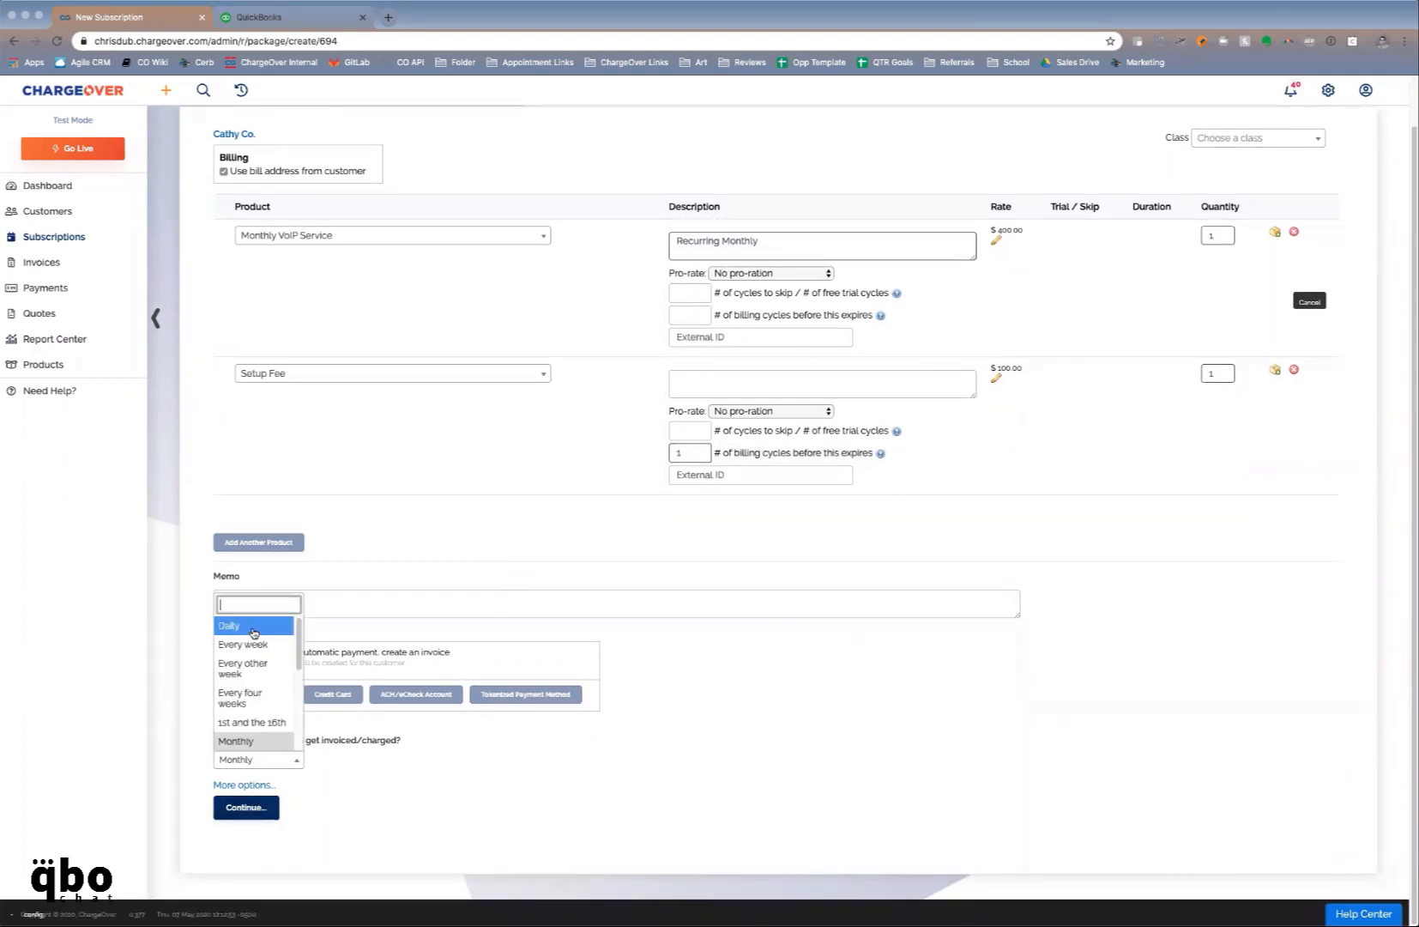
pyautogui.click(257, 740)
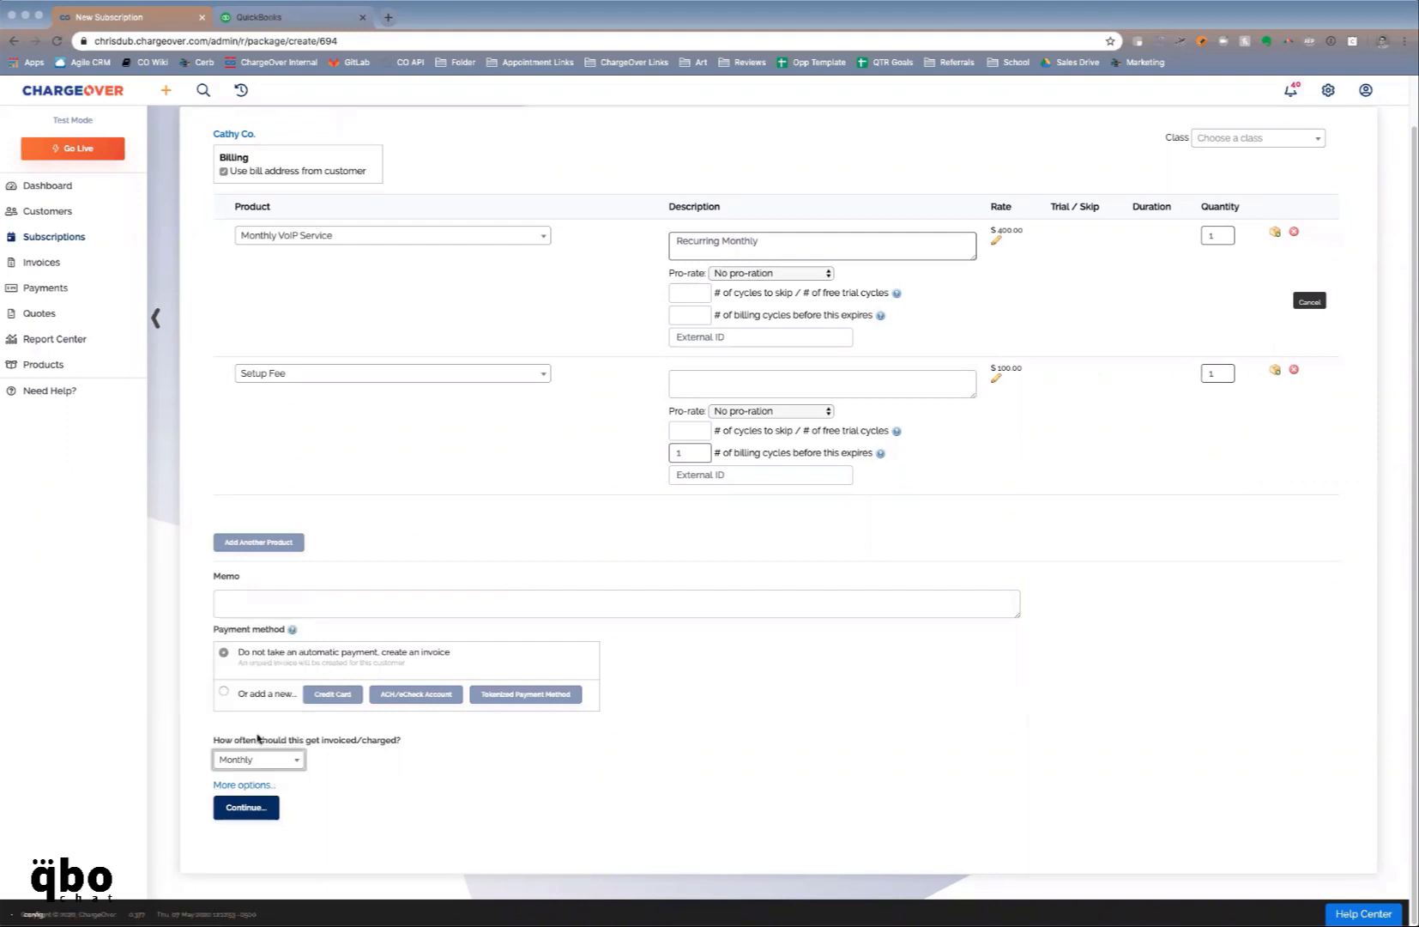
pyautogui.click(252, 807)
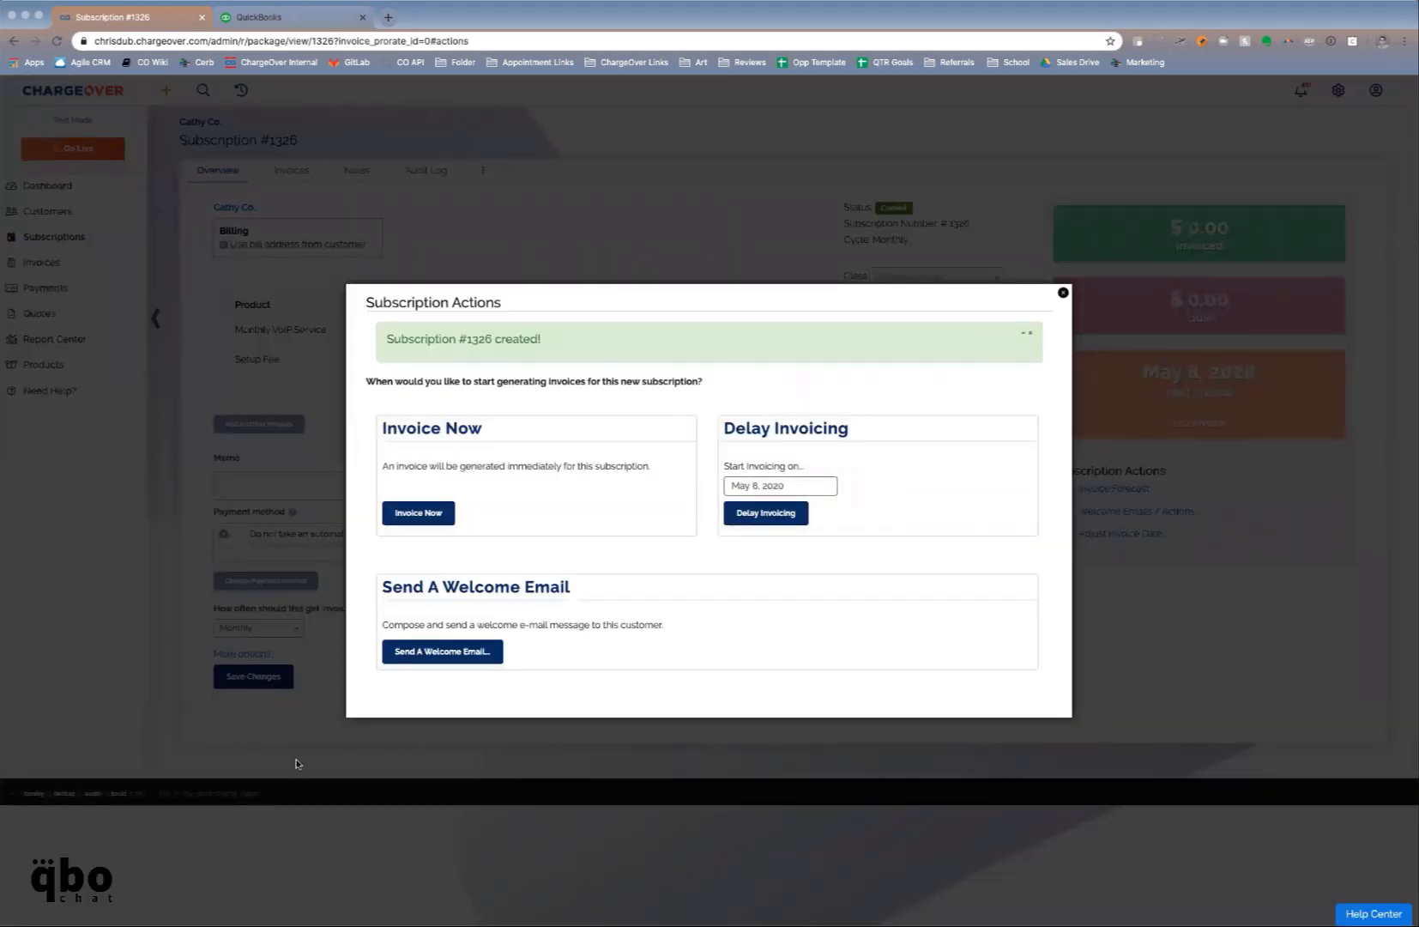
# Browse the Delay Invoicing calendar to June 2020, then invoice the subscription immediately
pyautogui.click(815, 486)
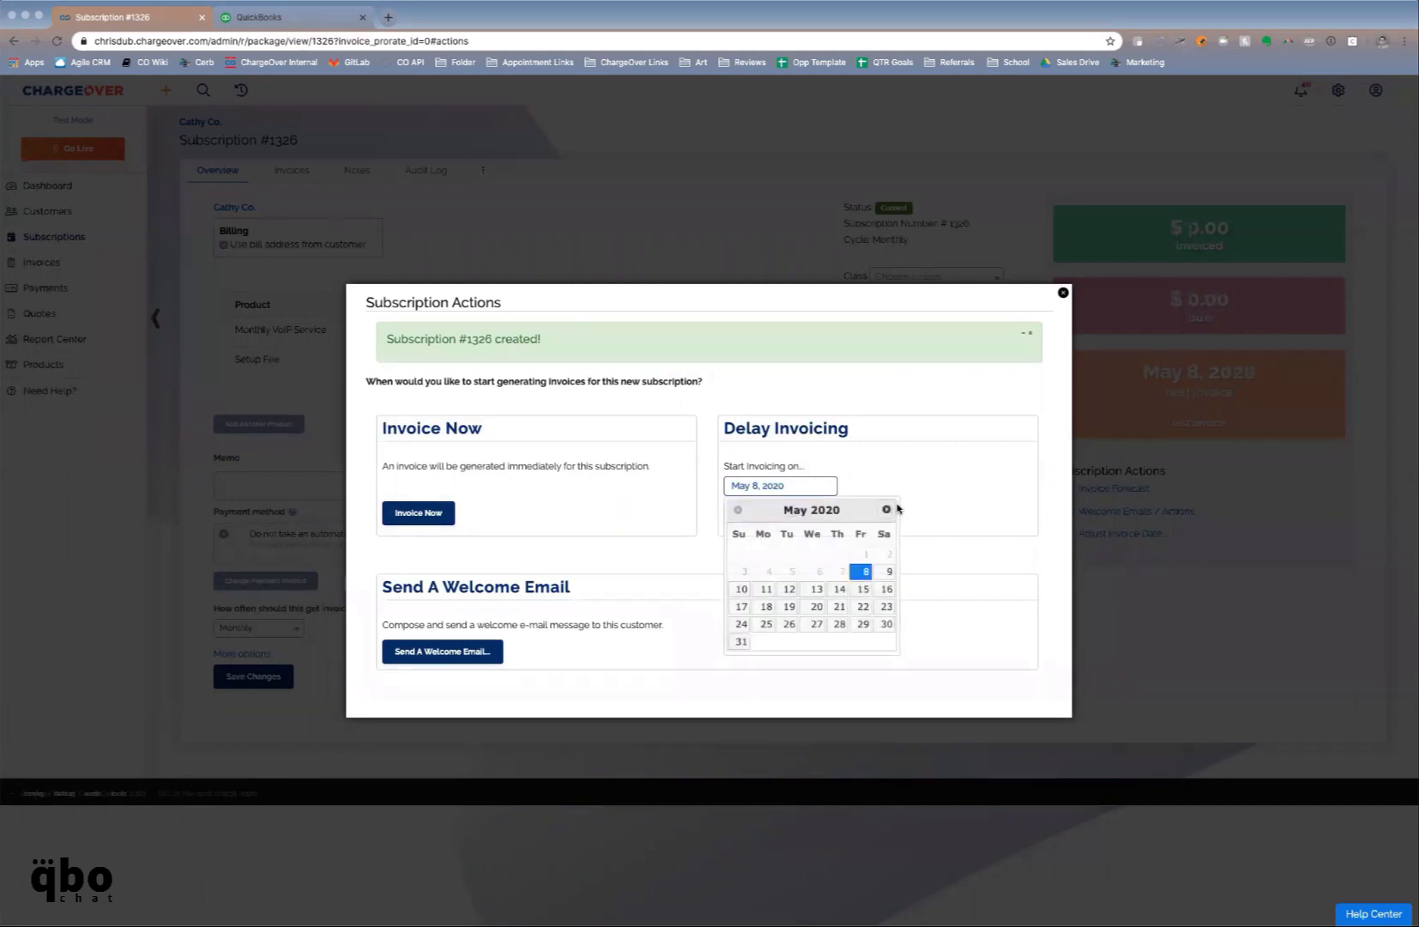
pyautogui.click(886, 510)
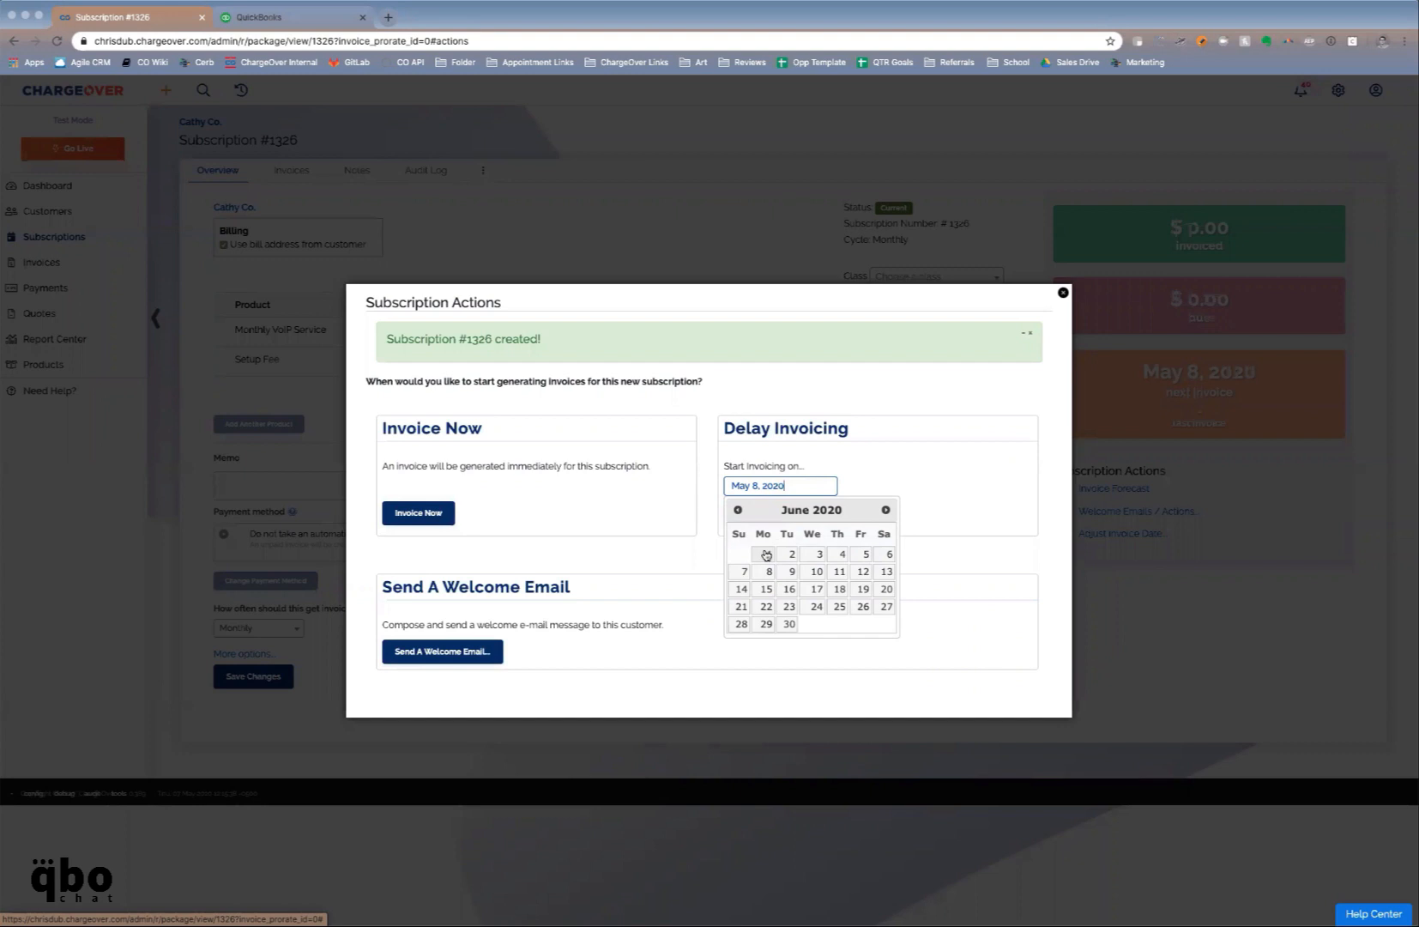
pyautogui.click(391, 513)
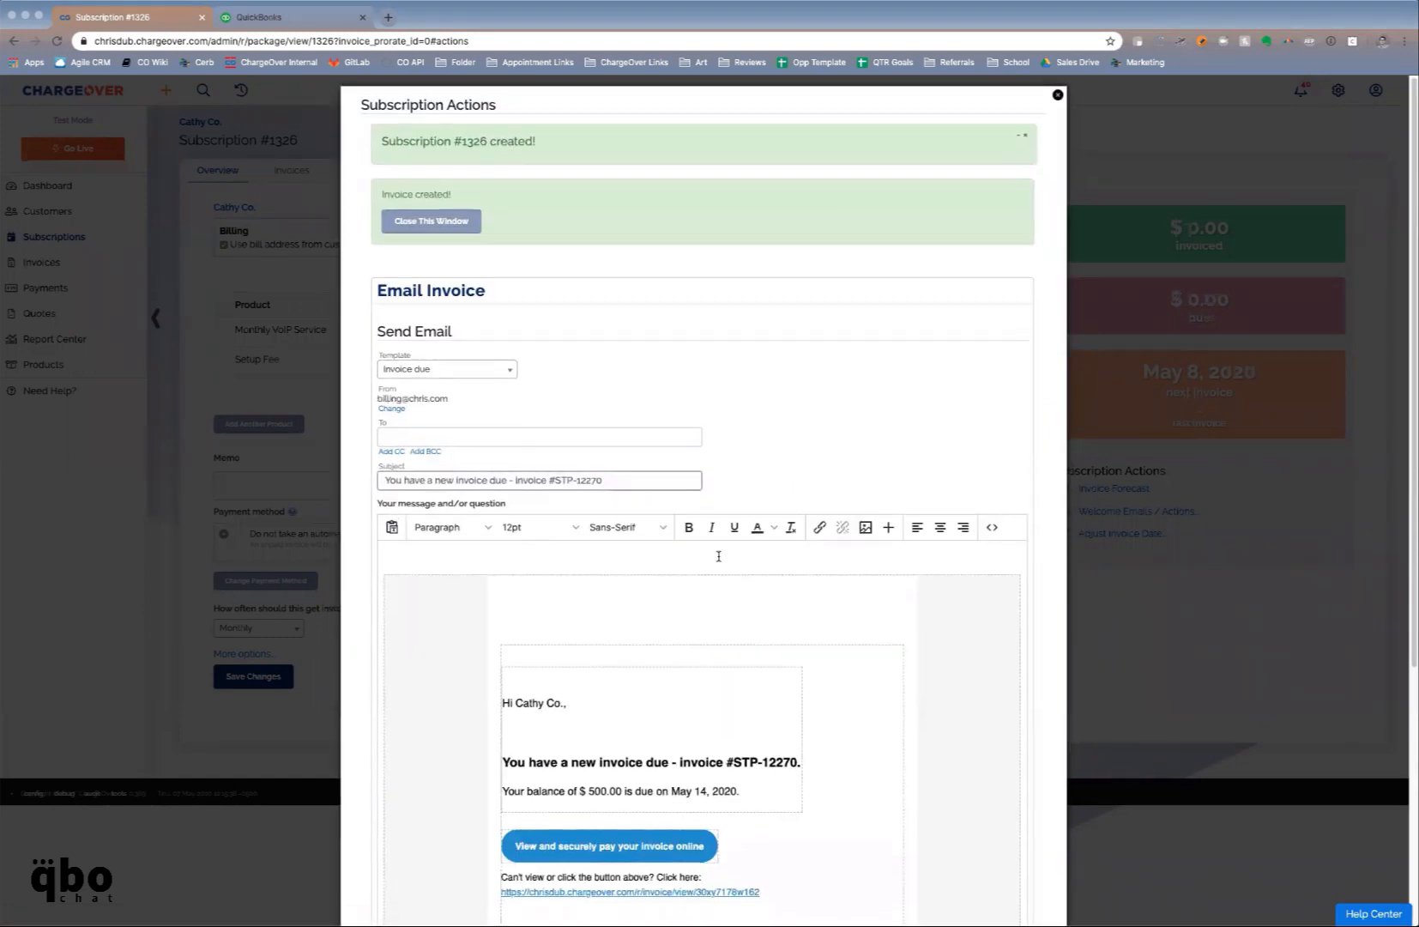
# Preview the Invoice Due 'CUSTOM' template, revert to Invoice due, and open the pay-online link in a new tab
pyautogui.scroll(-2, 720, 556)
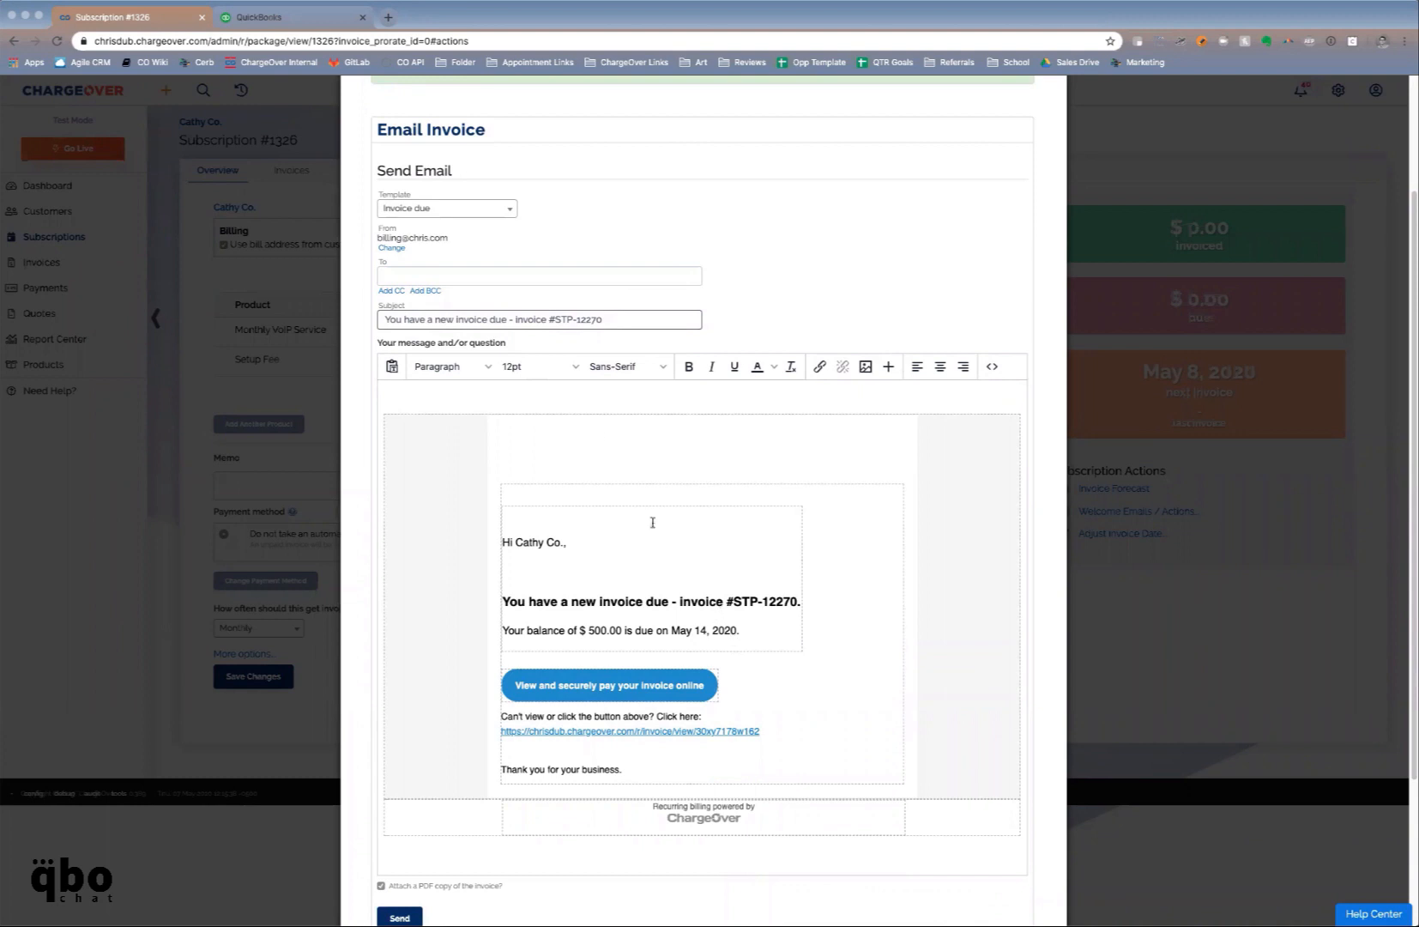
pyautogui.click(455, 207)
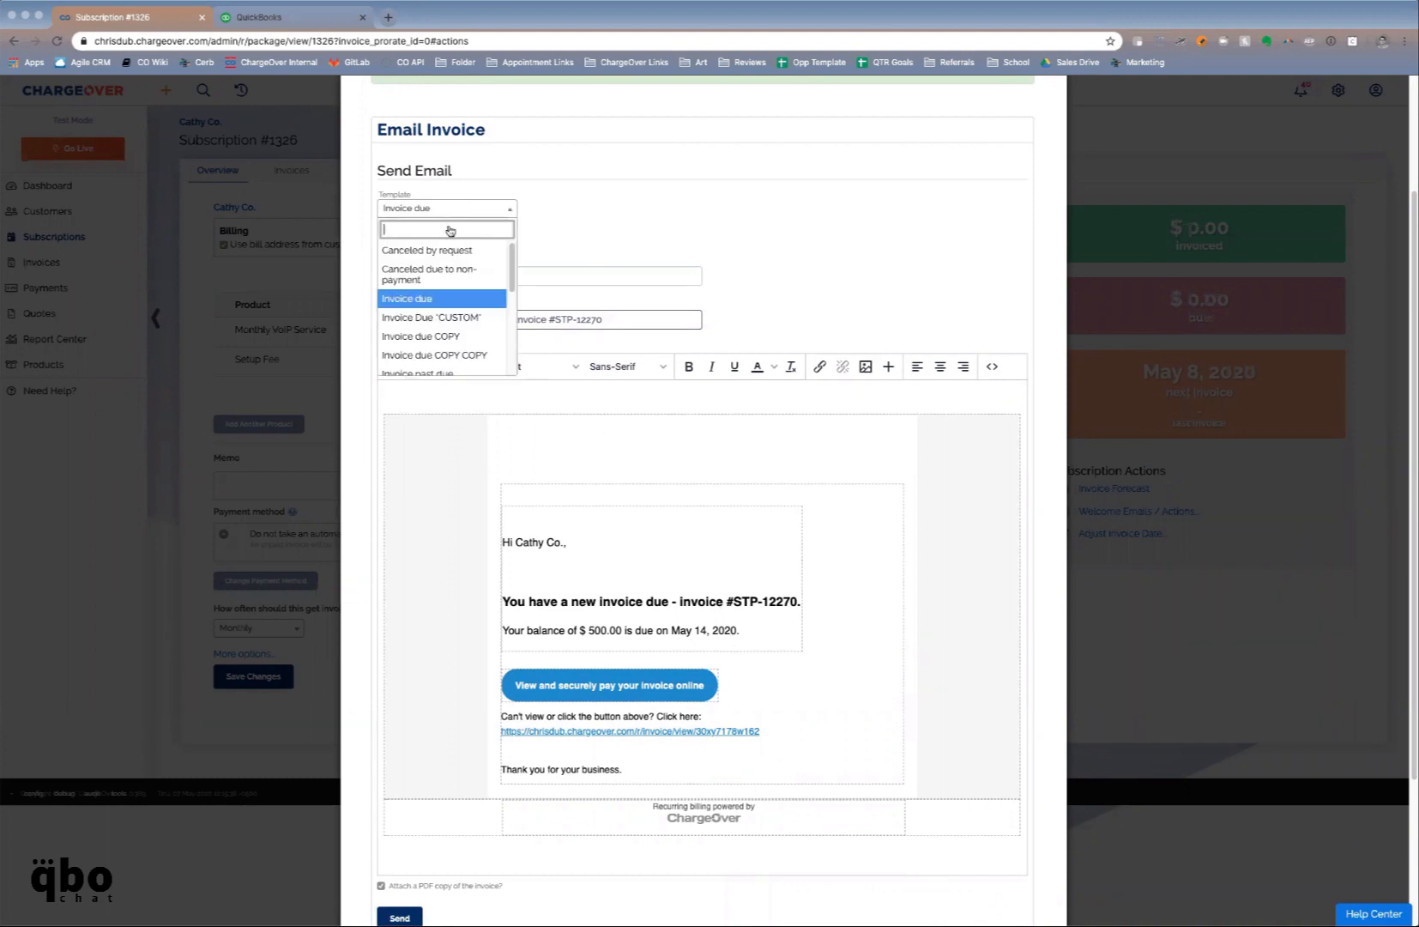
pyautogui.click(442, 315)
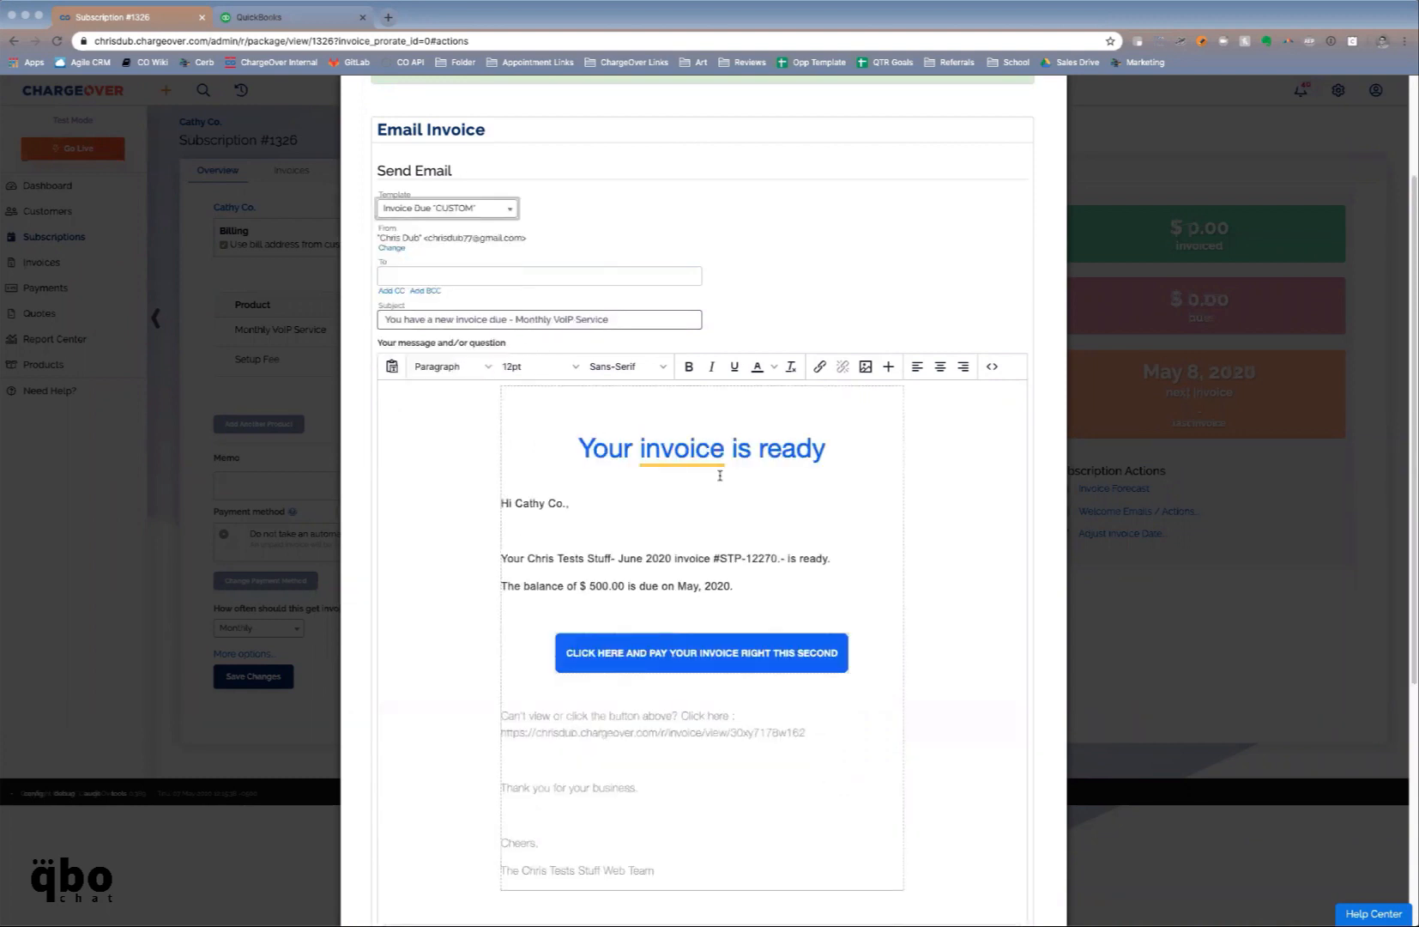
pyautogui.click(463, 214)
pyautogui.click(442, 300)
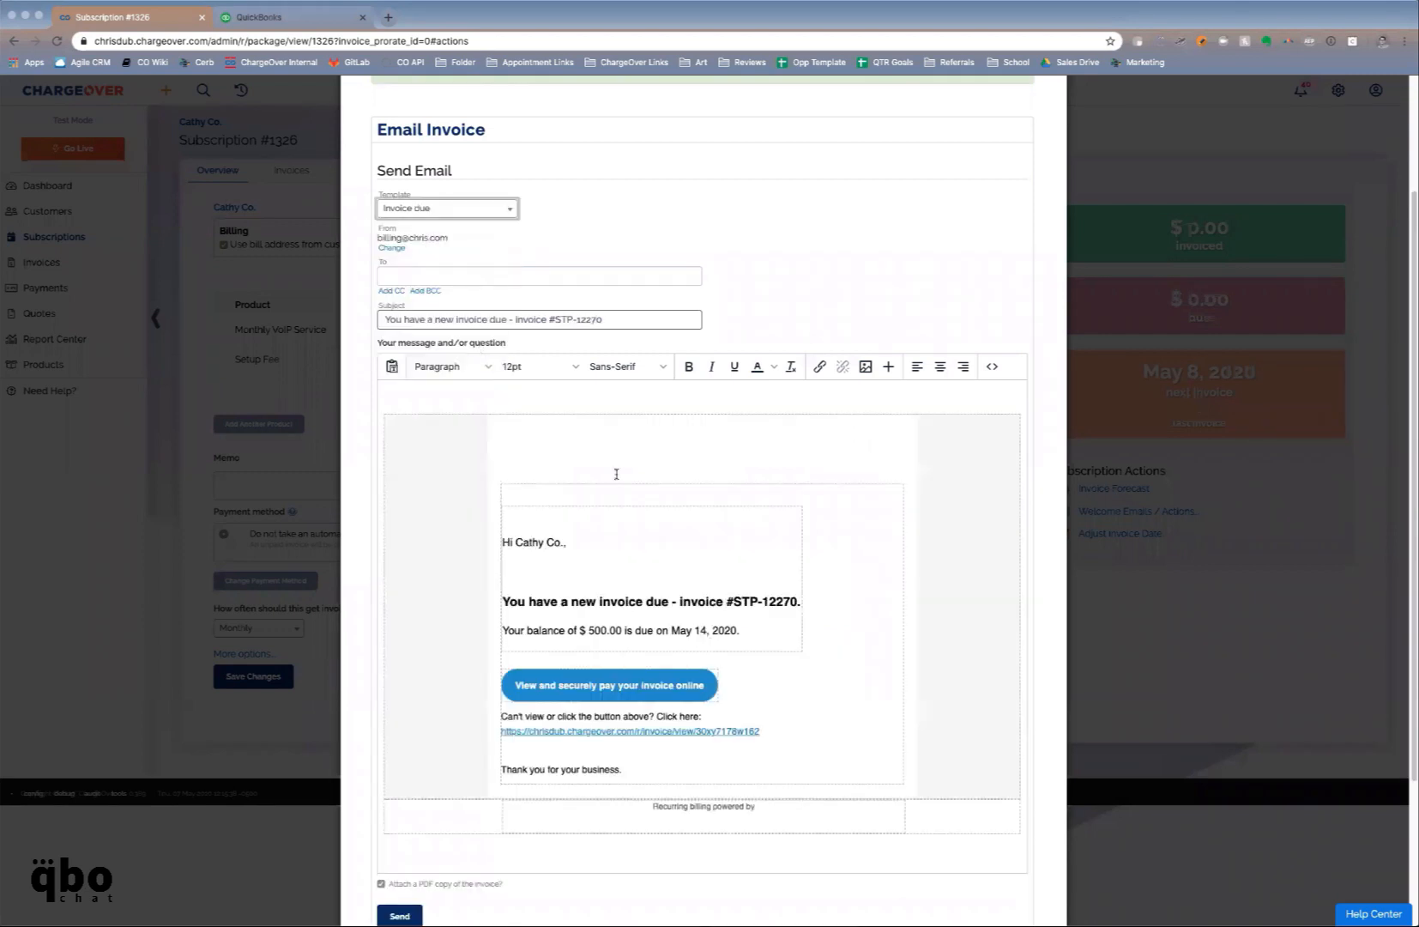
pyautogui.click(596, 697)
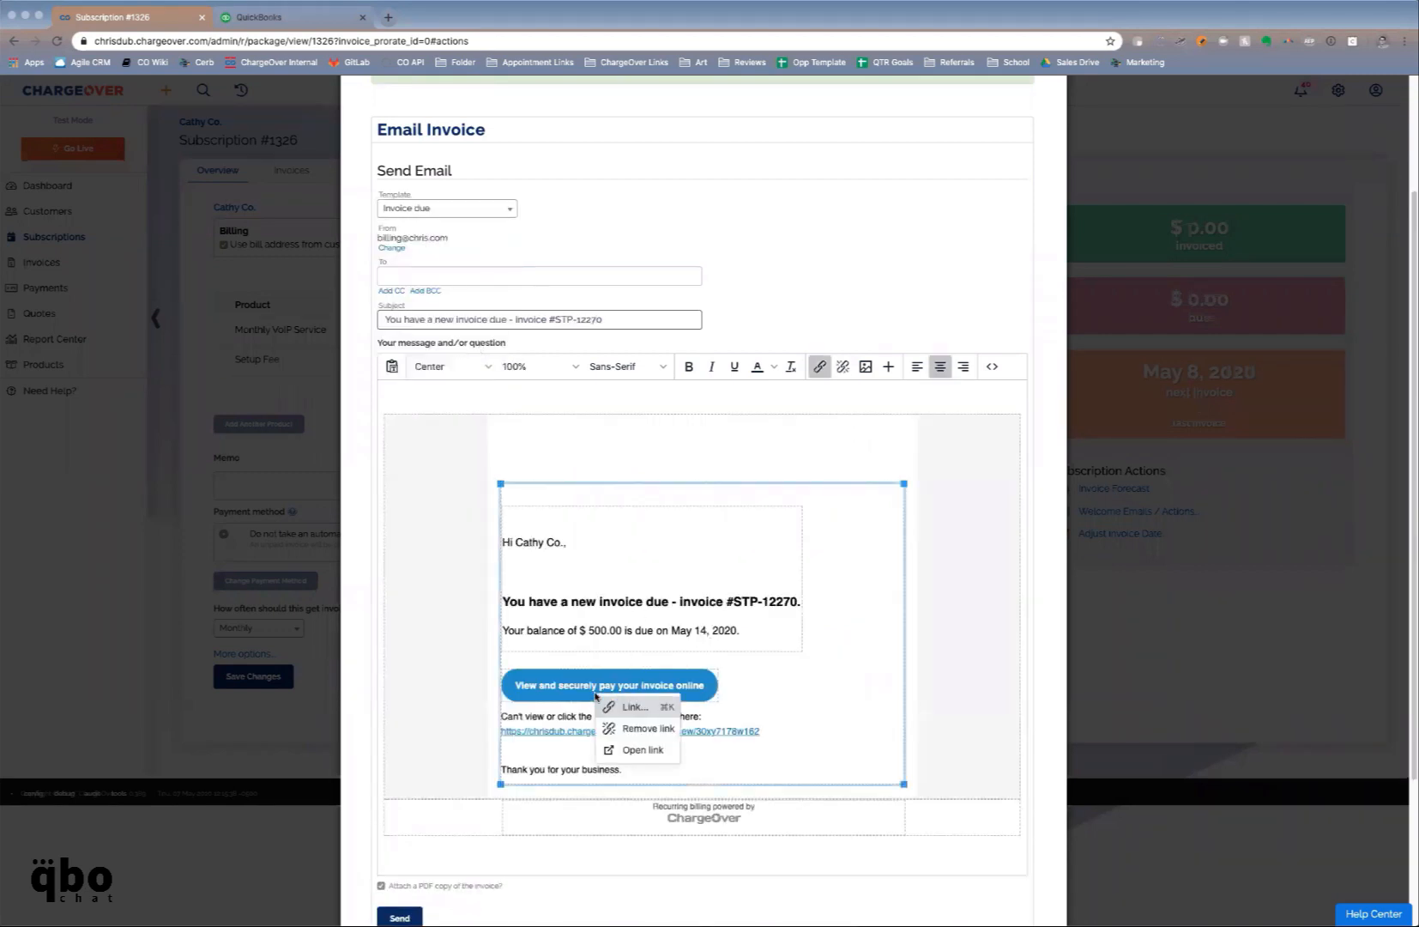
pyautogui.click(633, 750)
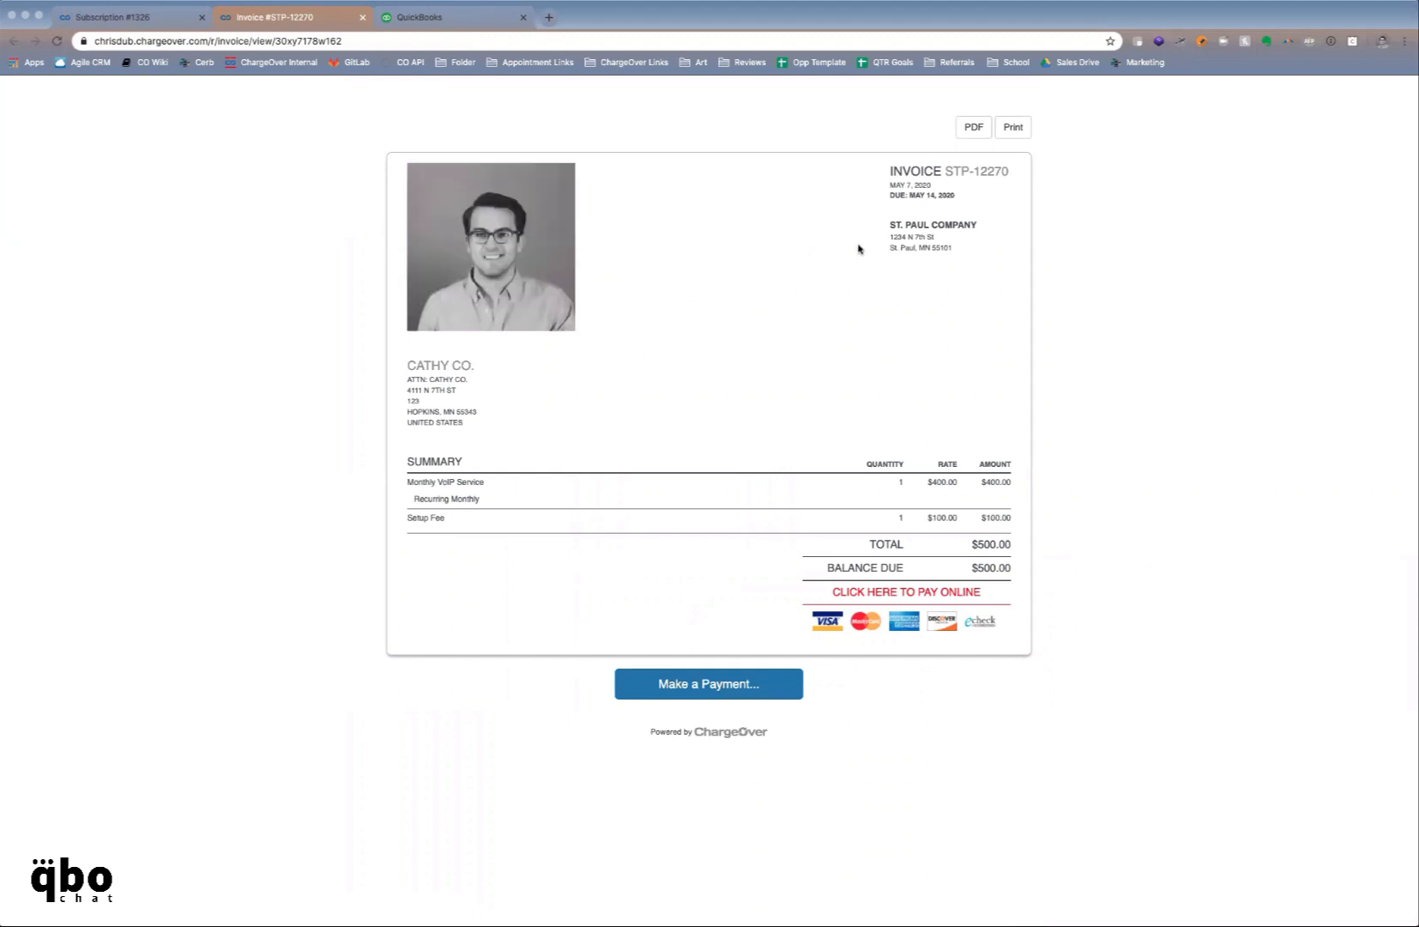
# Review invoice STP-12270's header and number, then go to its online payment page
pyautogui.moveTo(887, 221); pyautogui.dragTo(919, 233)
pyautogui.click(897, 247)
pyautogui.moveTo(955, 164); pyautogui.dragTo(1007, 169)
pyautogui.click(404, 364)
pyautogui.click(941, 601)
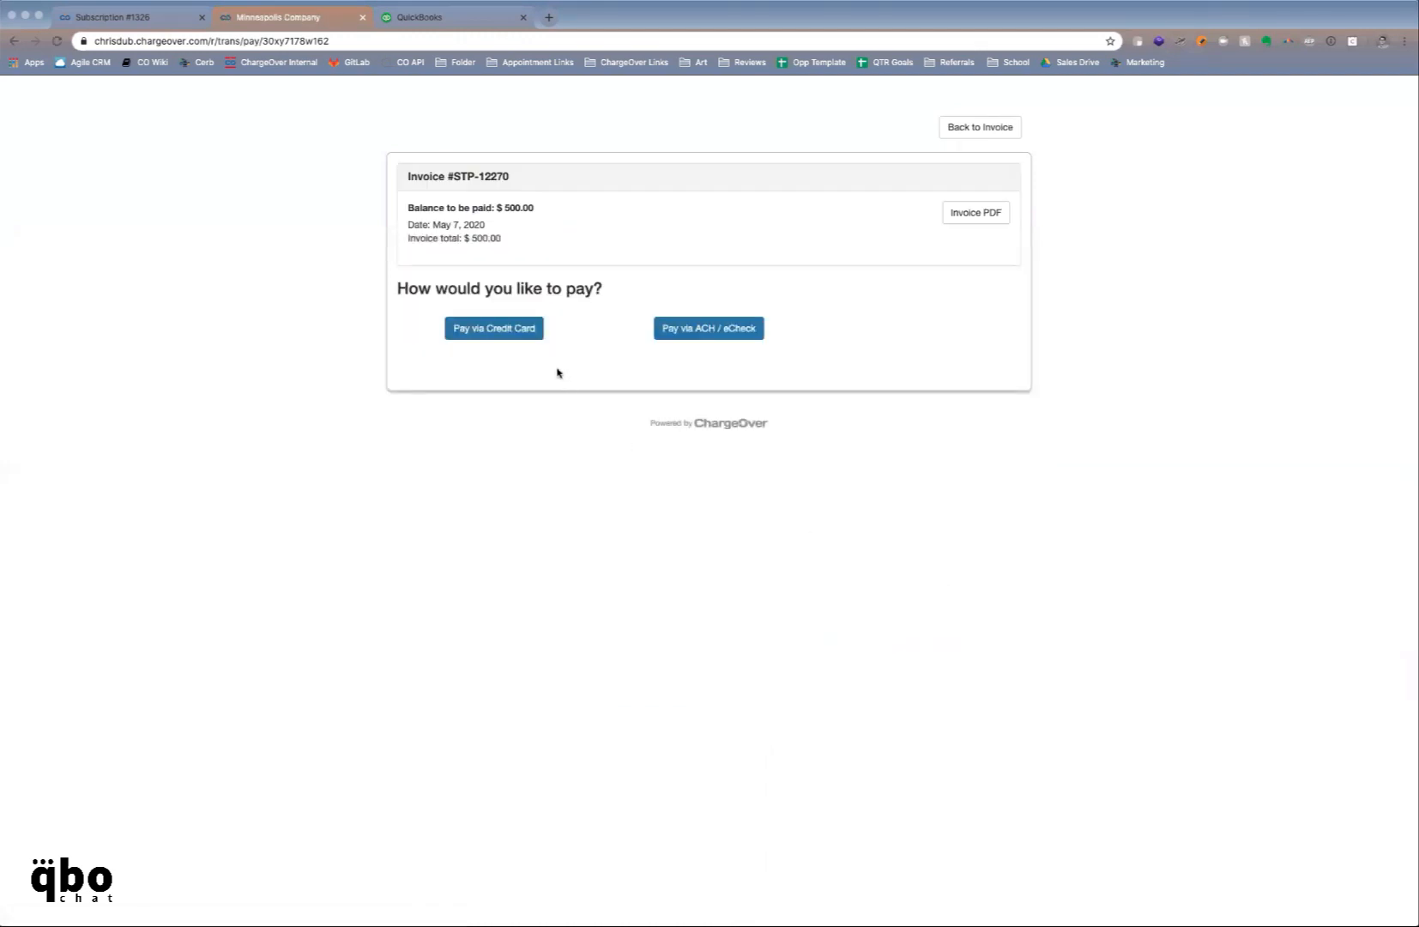
# Pay by credit card with a test card number, expiry 12/22 and security code, noting the 3% fee
pyautogui.click(538, 333)
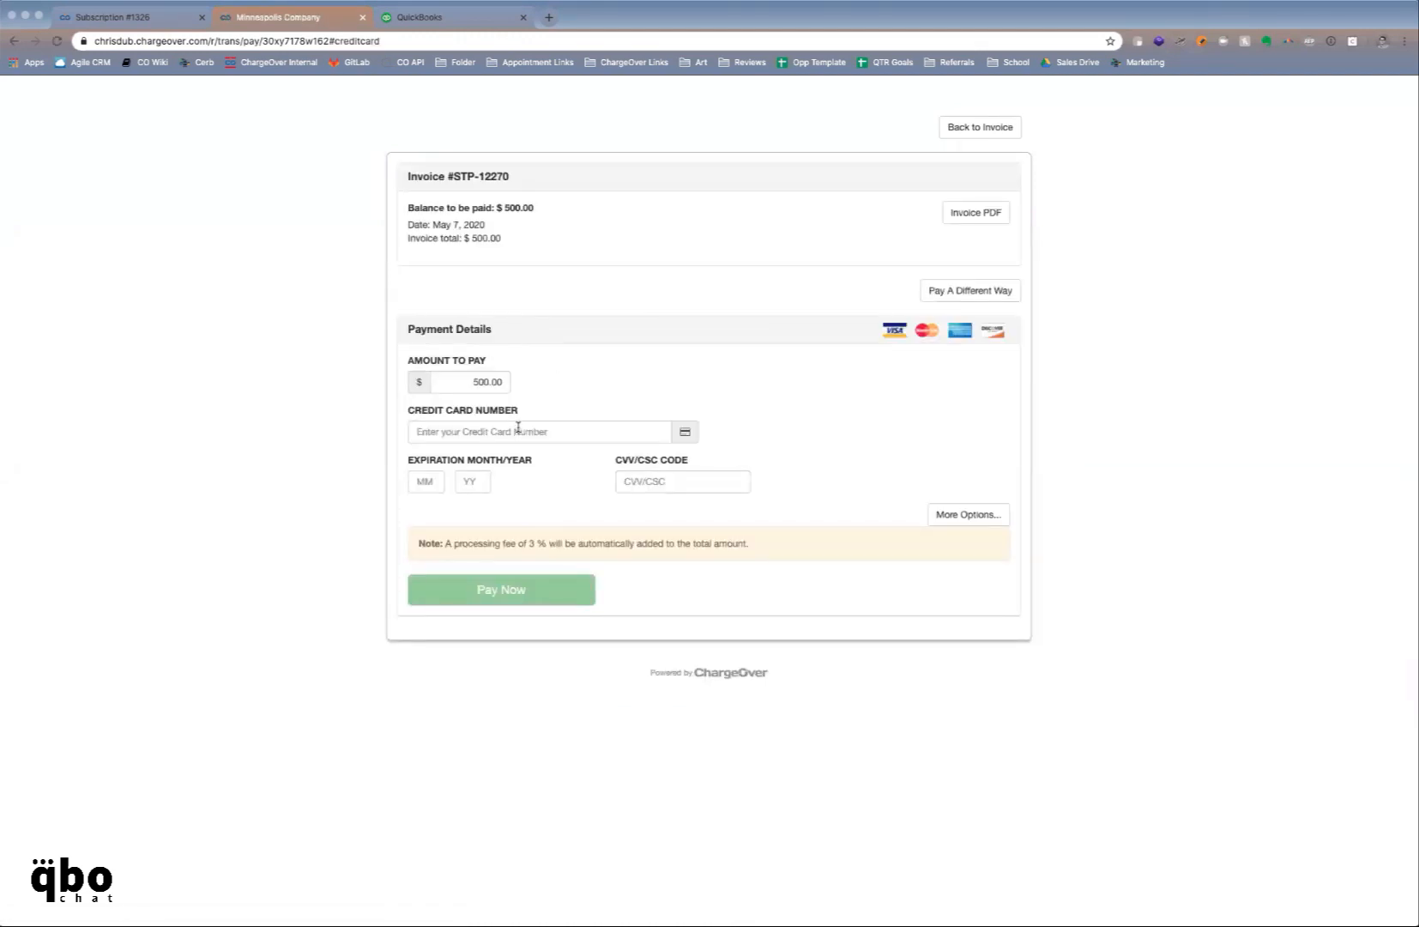
pyautogui.click(519, 429)
pyautogui.write('4111')
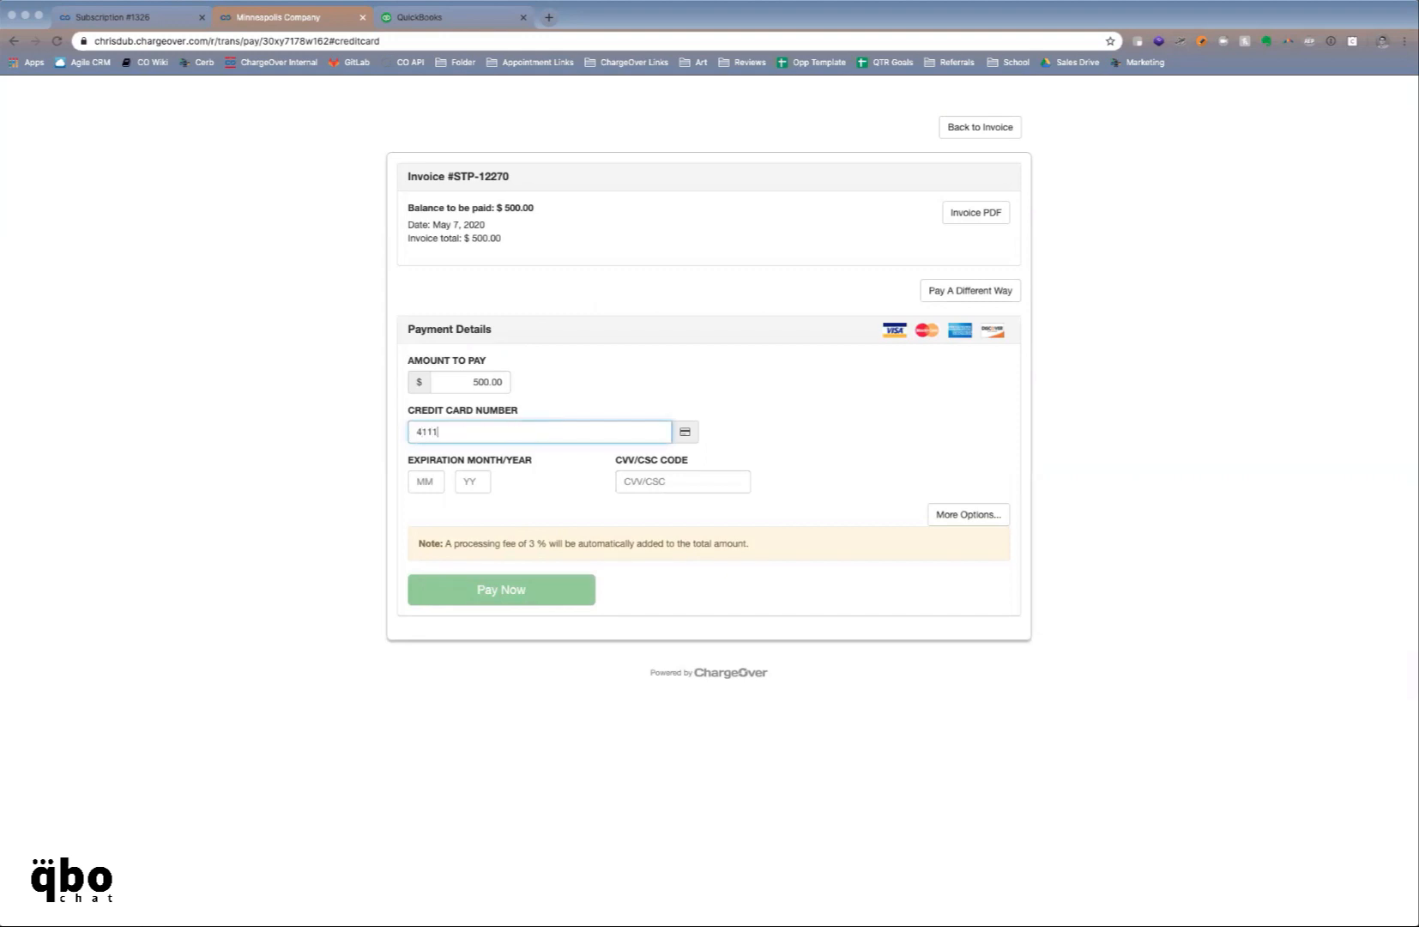
pyautogui.write('111111111111')
pyautogui.press('Tab')
pyautogui.write('12')
pyautogui.press('Tab')
pyautogui.write('22')
pyautogui.press('Tab')
pyautogui.write('123')
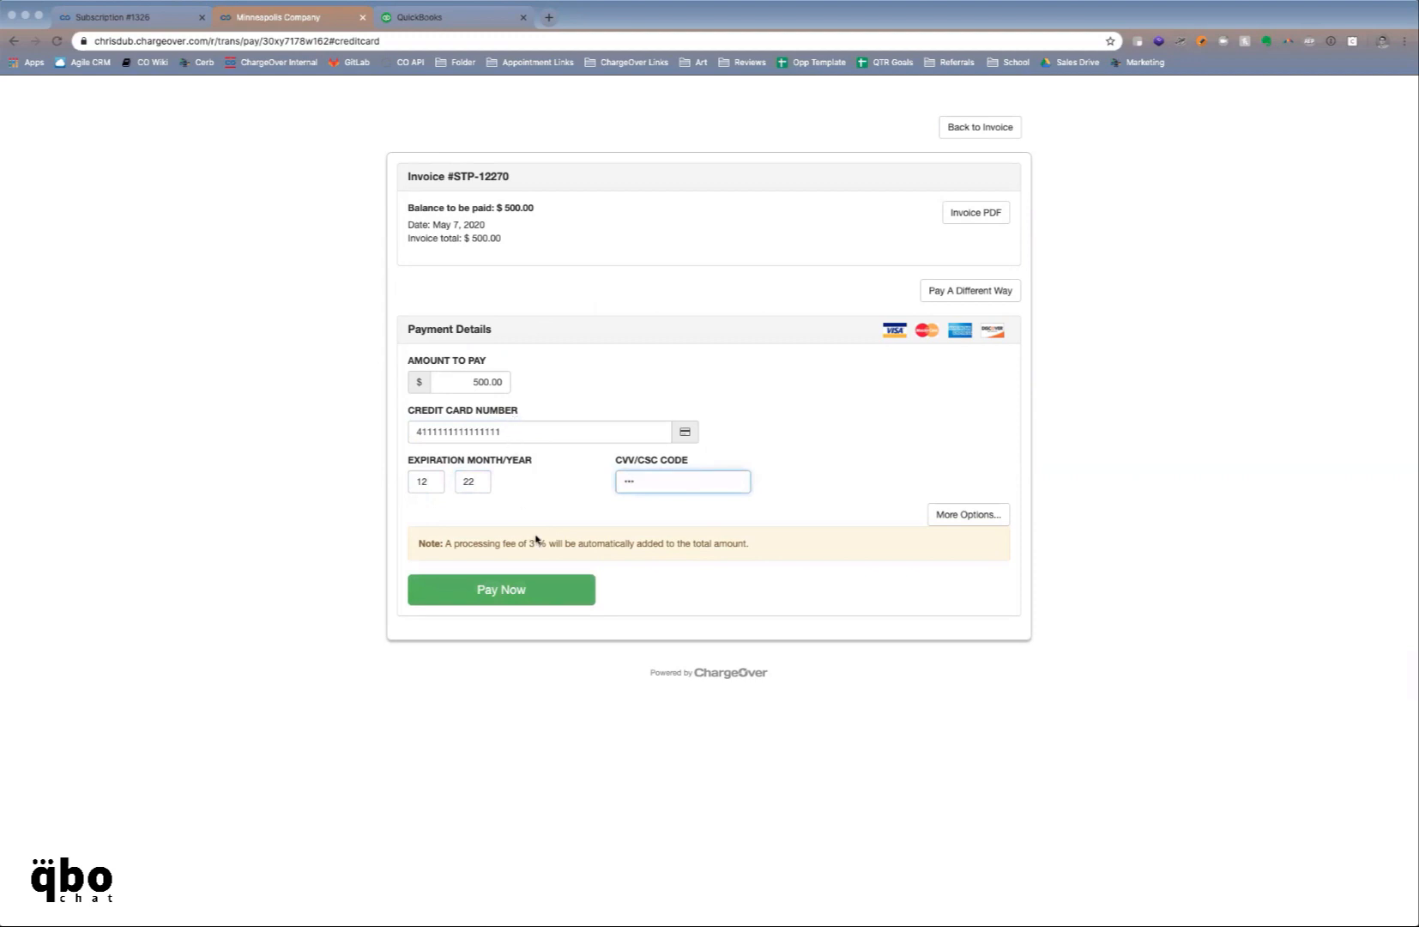
pyautogui.moveTo(449, 542); pyautogui.dragTo(592, 545)
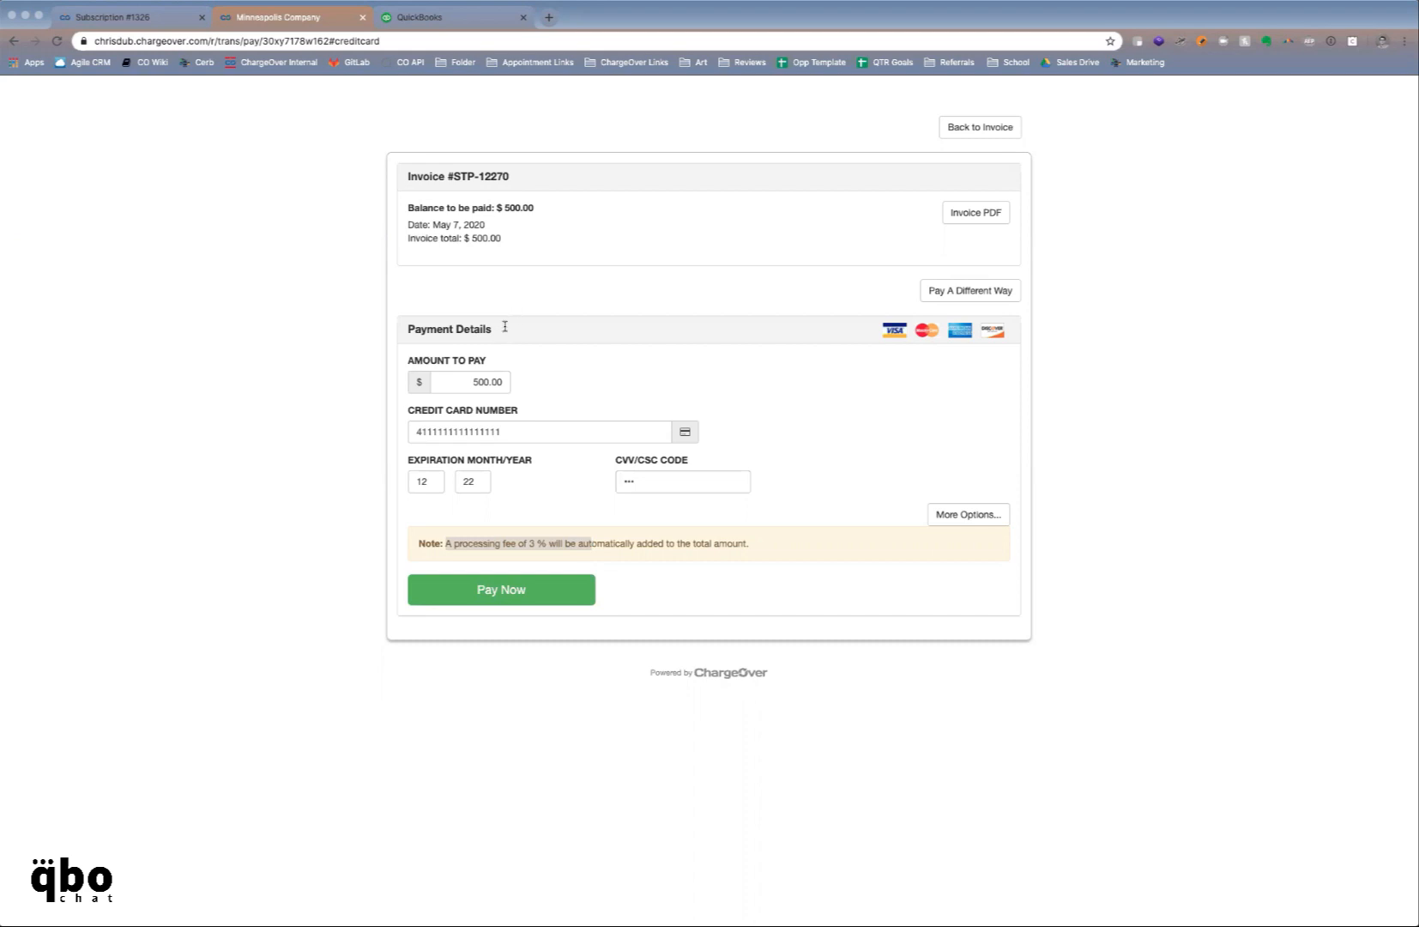
# Submit the card payment, review the PAID receipt, and return to the Subscription #1326 tab
pyautogui.click(501, 603)
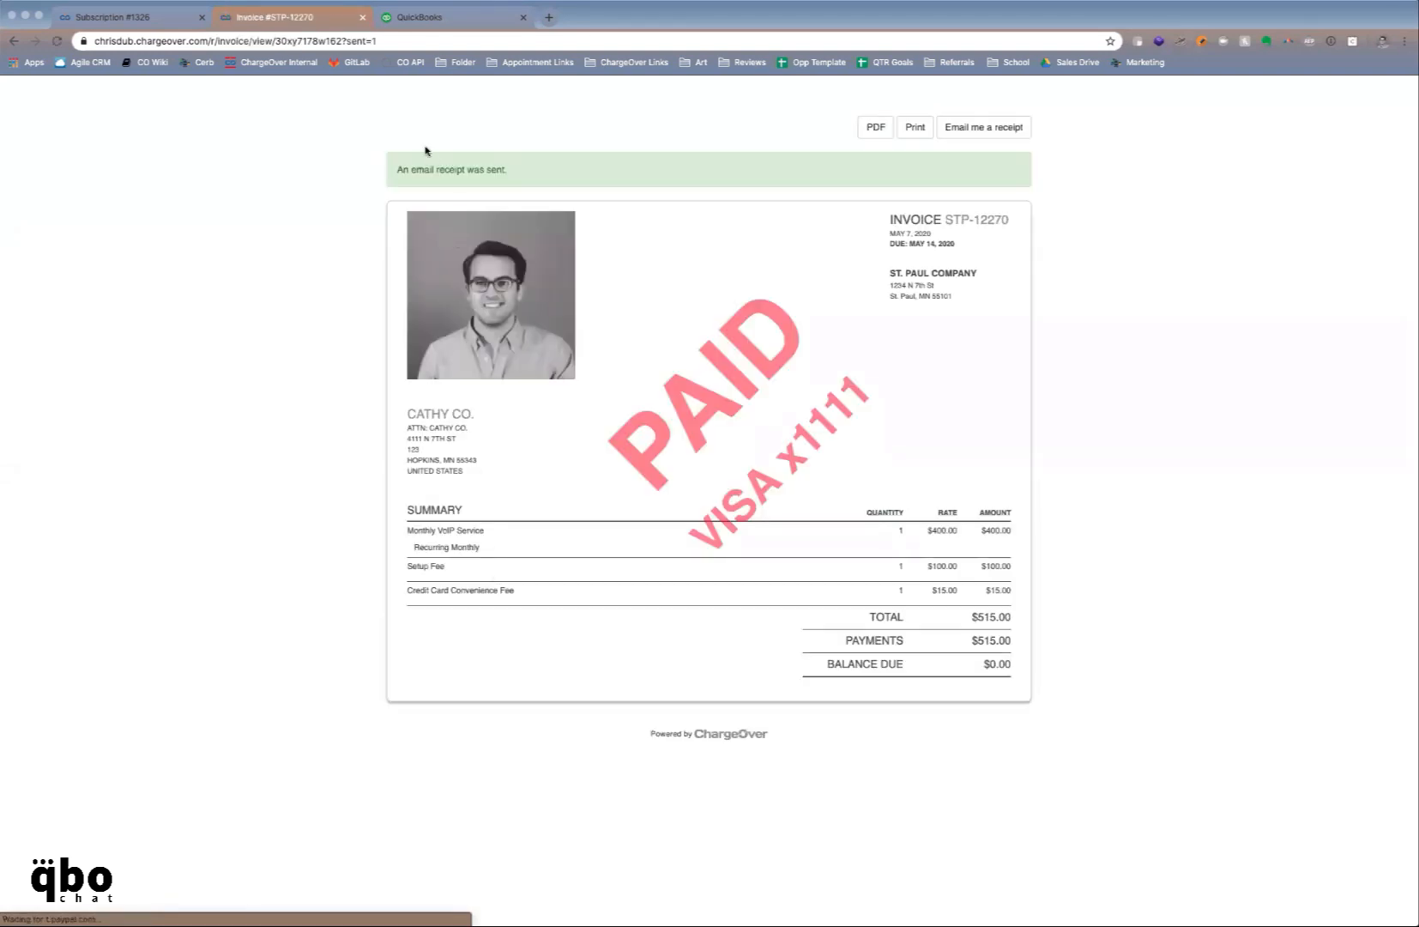
pyautogui.moveTo(416, 167); pyautogui.dragTo(492, 174)
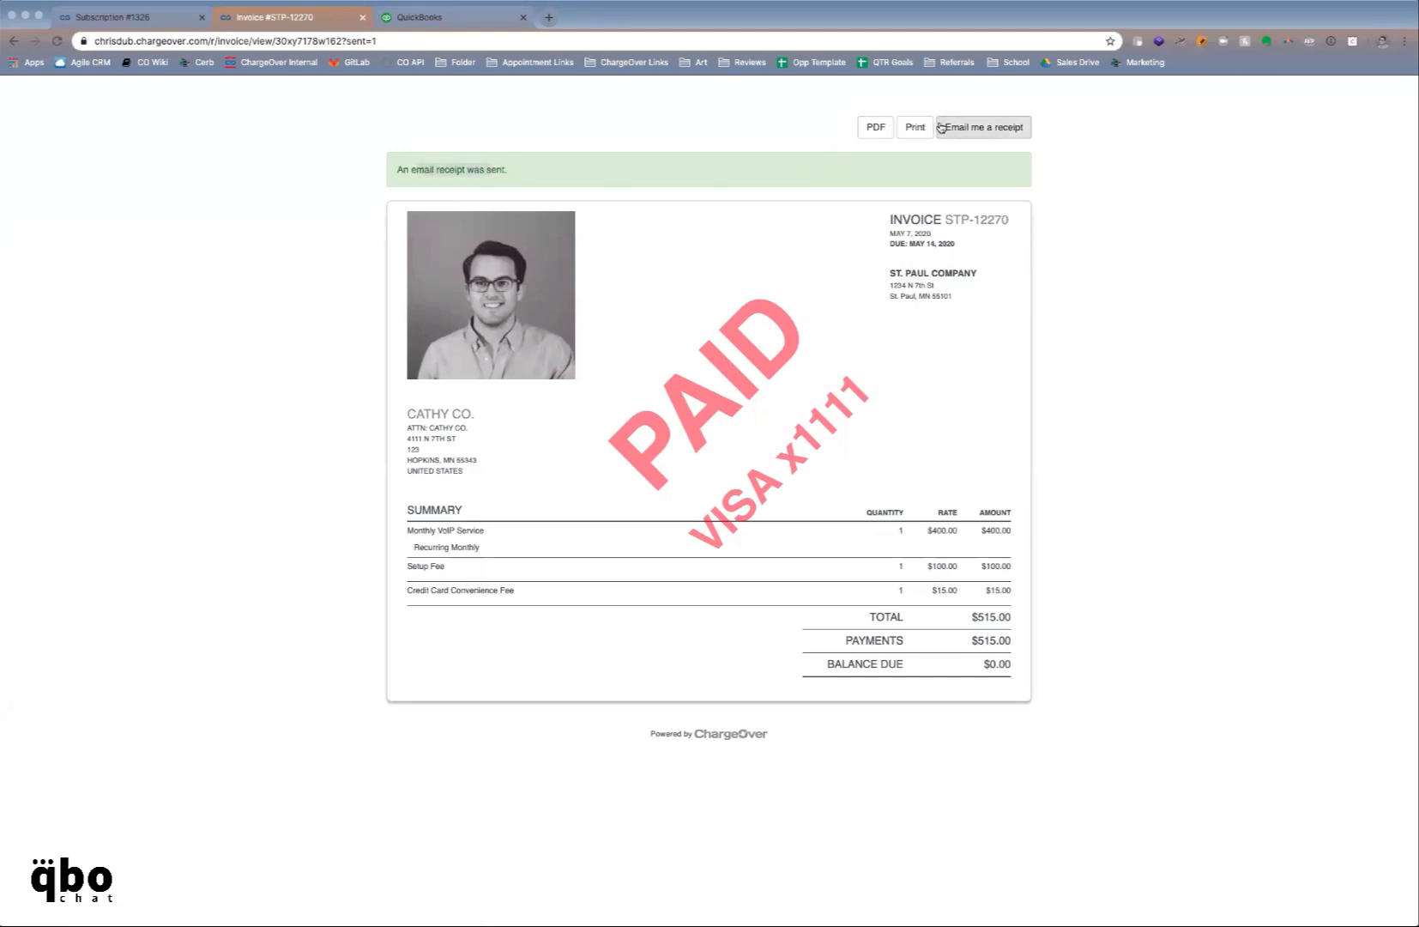
pyautogui.moveTo(614, 481); pyautogui.dragTo(716, 334)
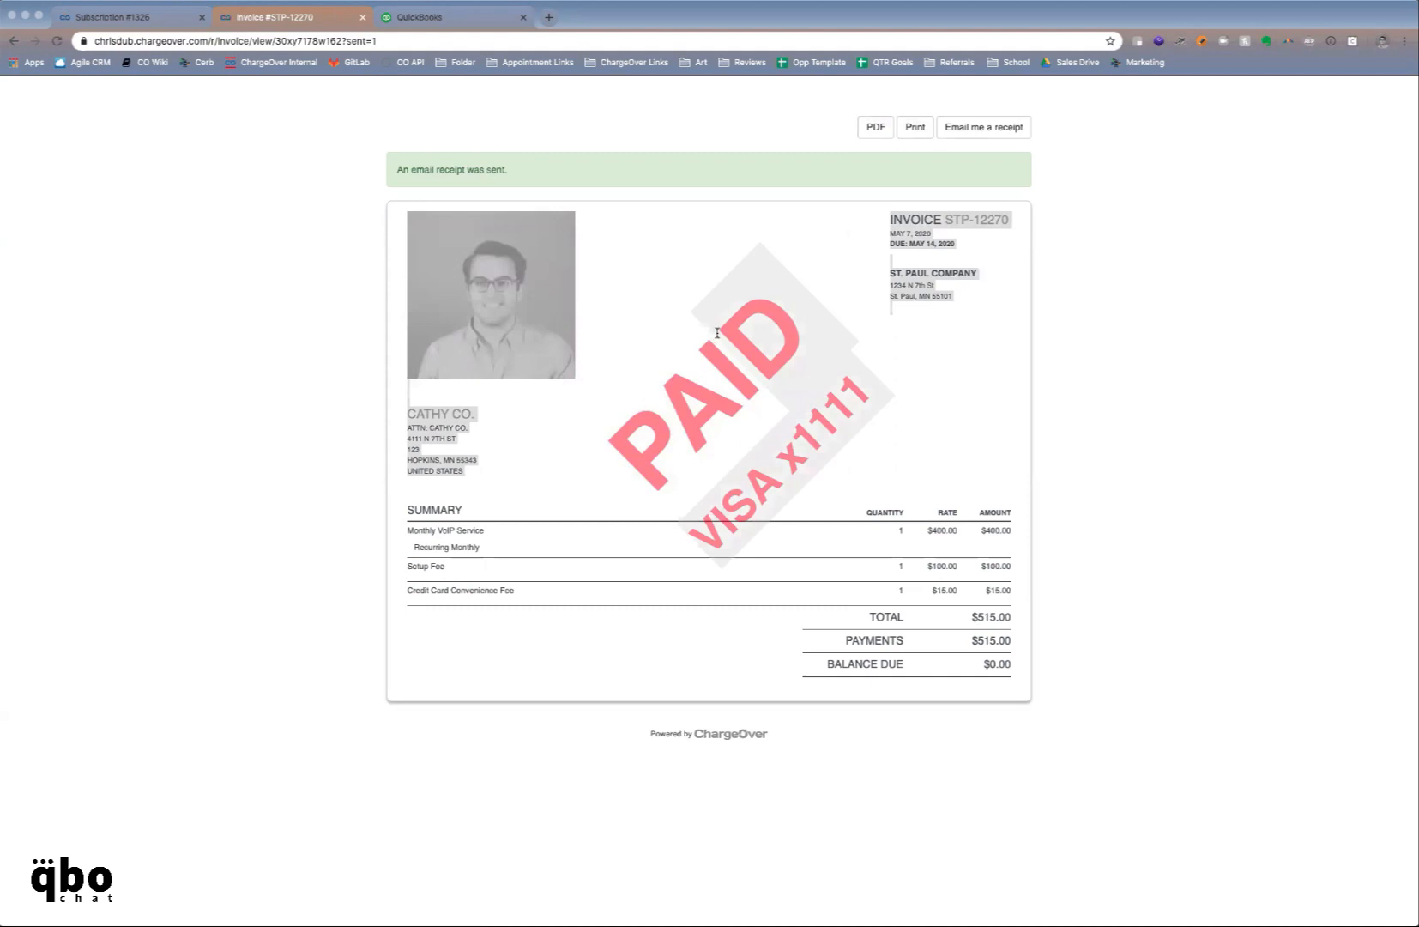
pyautogui.click(268, 93)
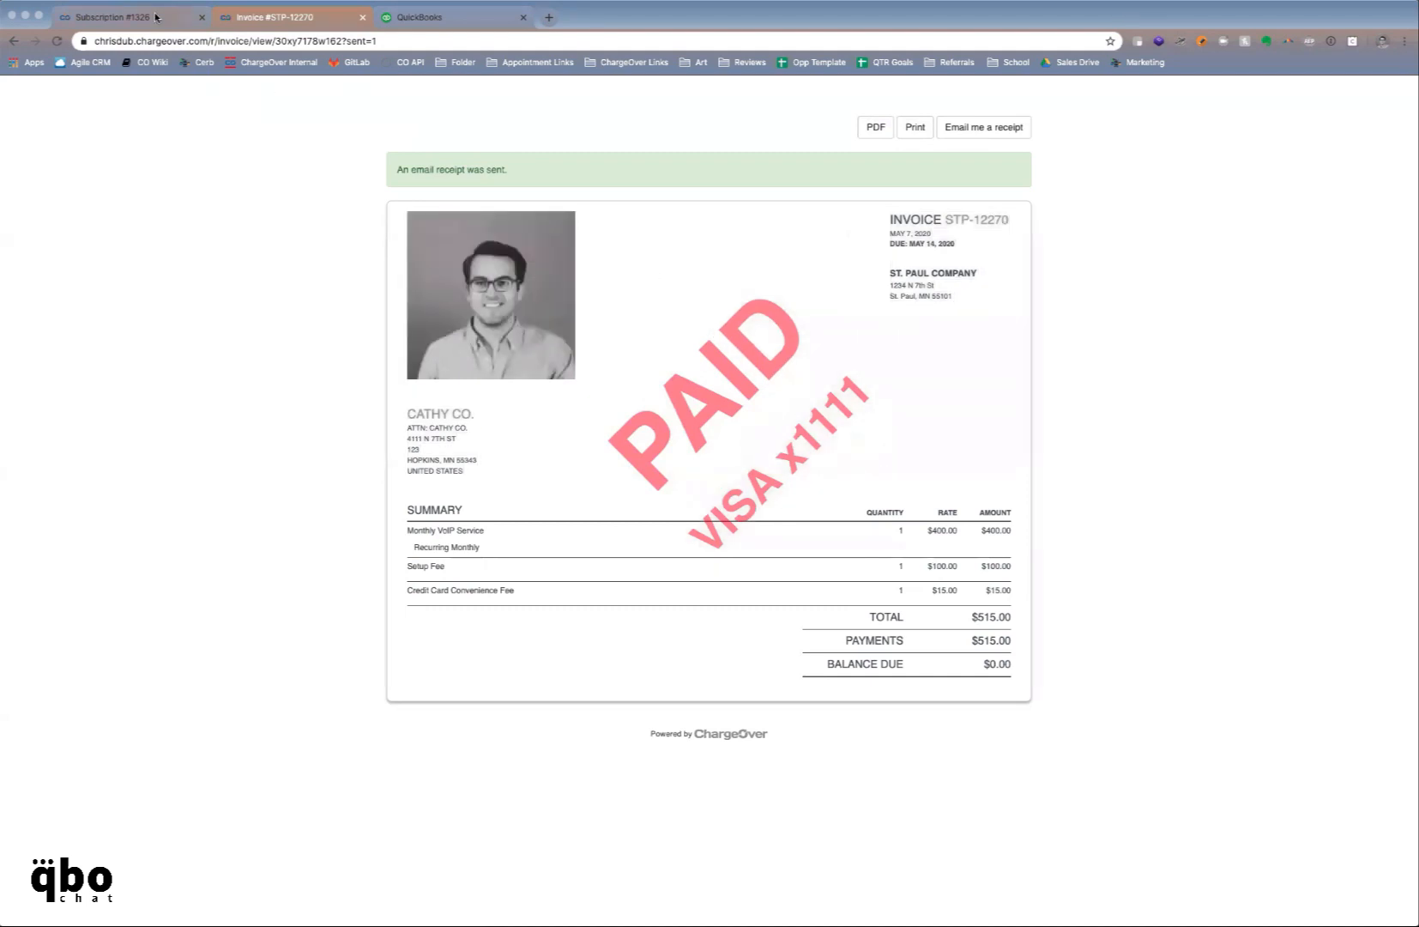
pyautogui.click(73, 19)
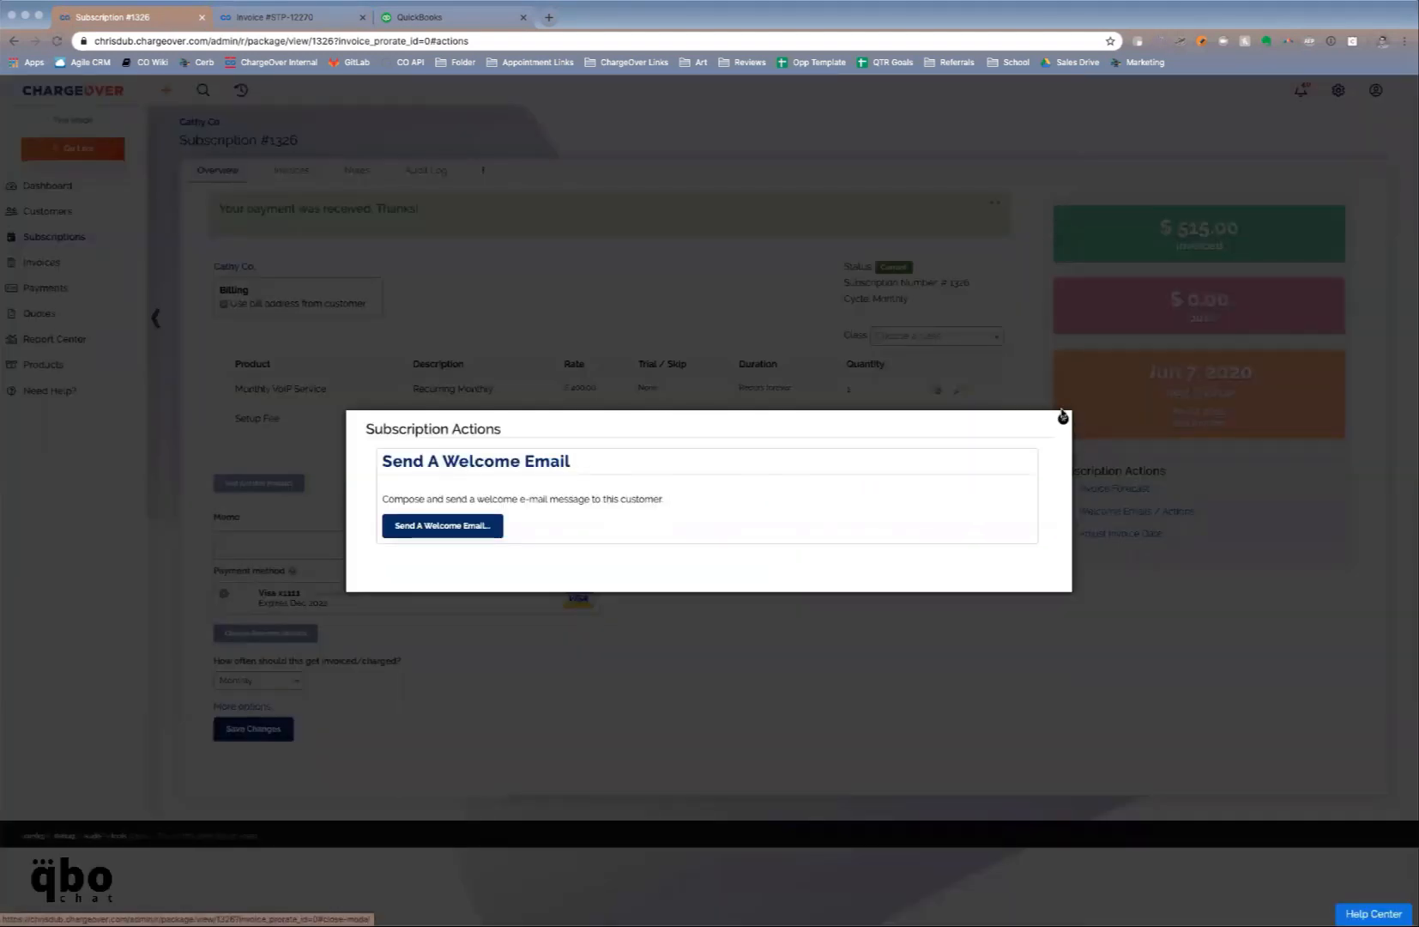
# Dismiss the welcome email dialog, reveal More options, and leave Payment Terms at Net 7
pyautogui.click(1063, 420)
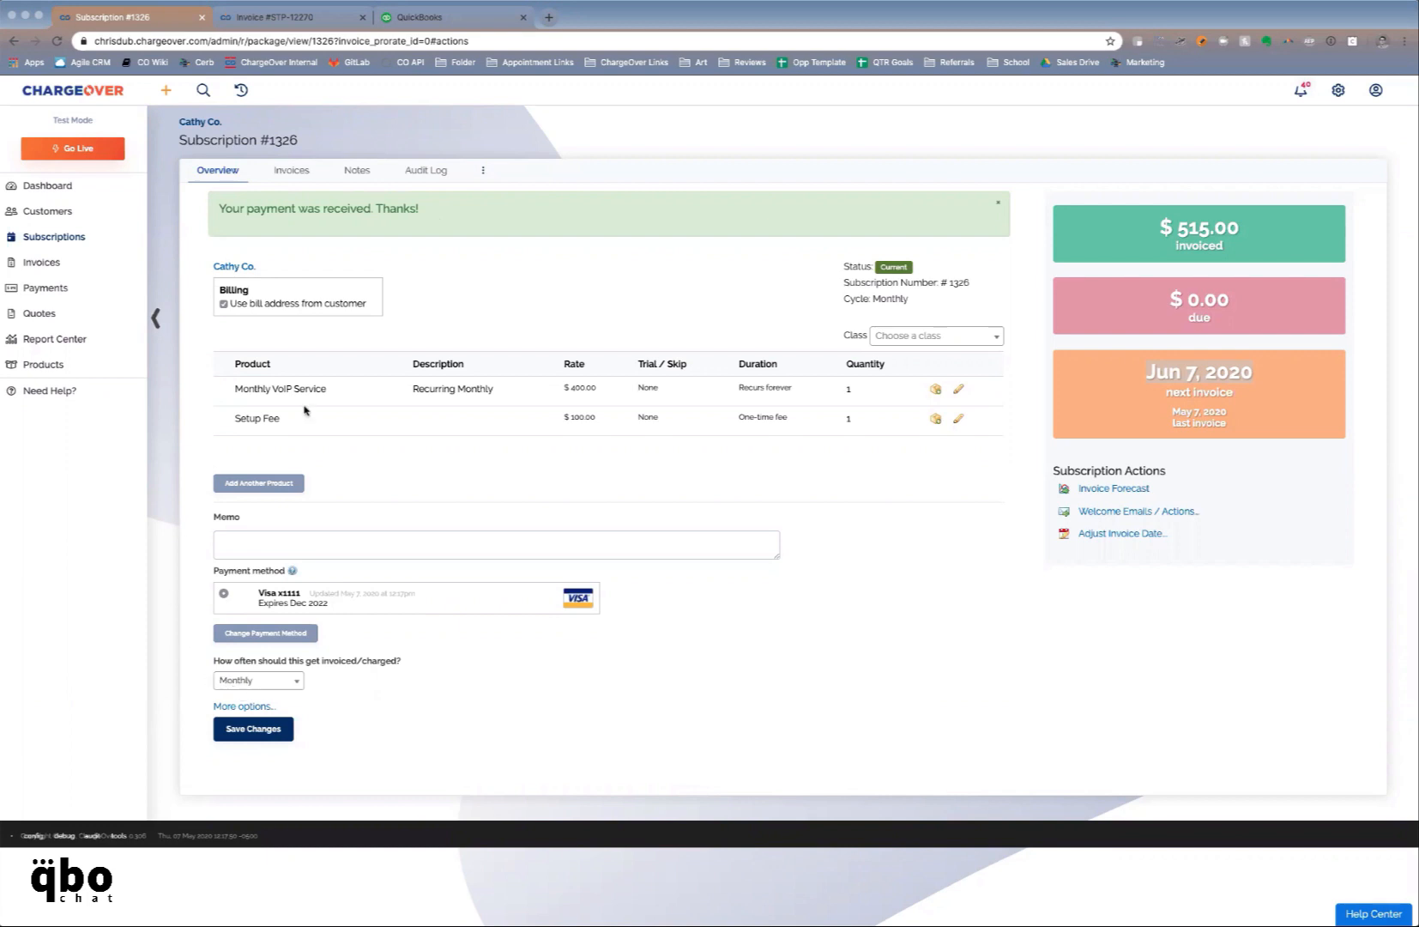
pyautogui.click(244, 706)
pyautogui.scroll(-2, 448, 586)
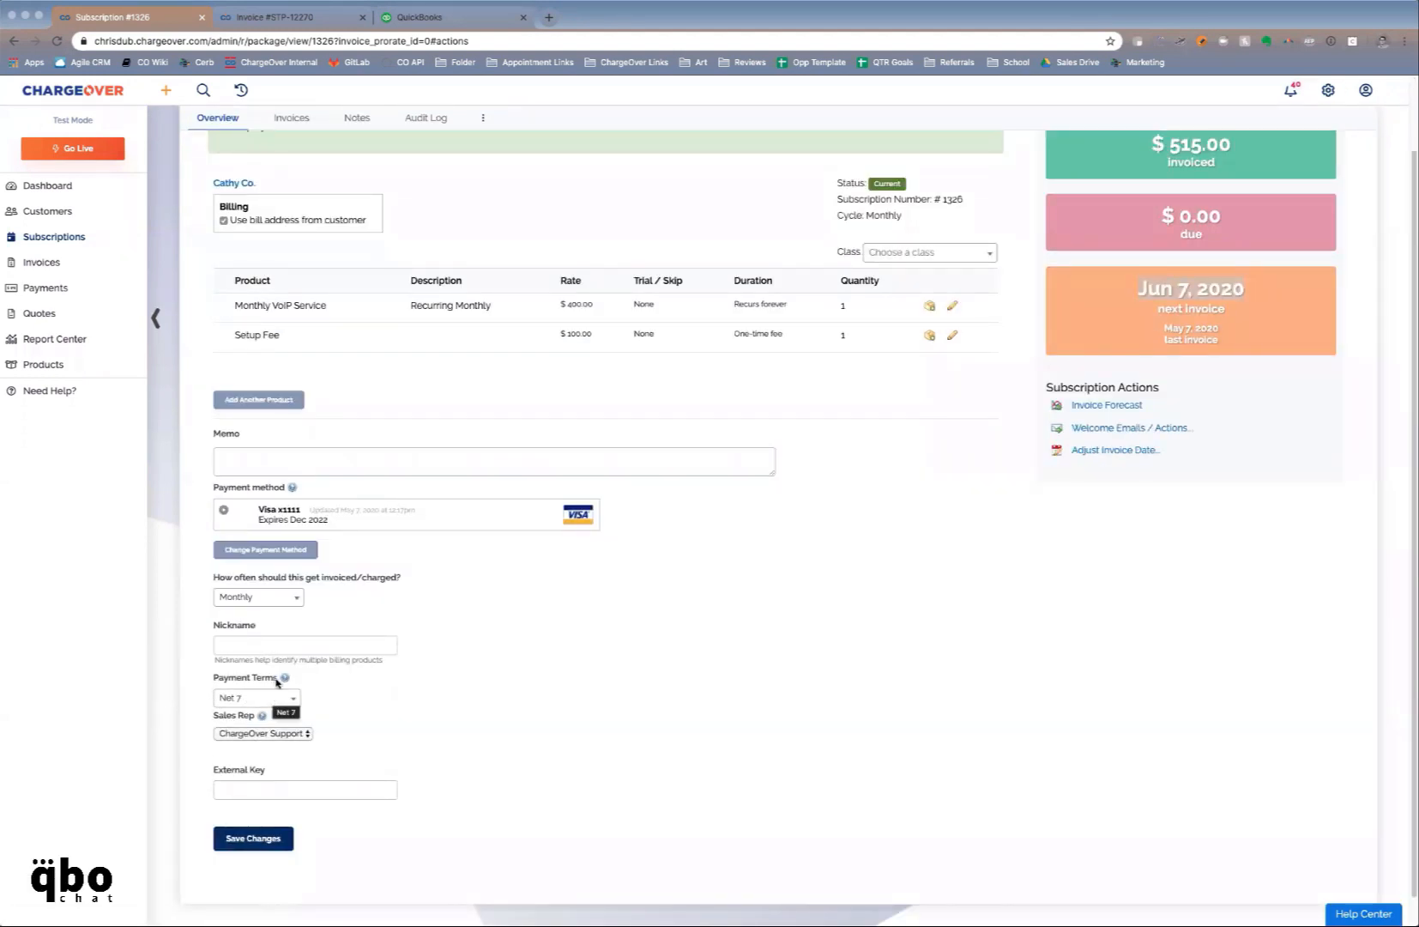
pyautogui.click(273, 699)
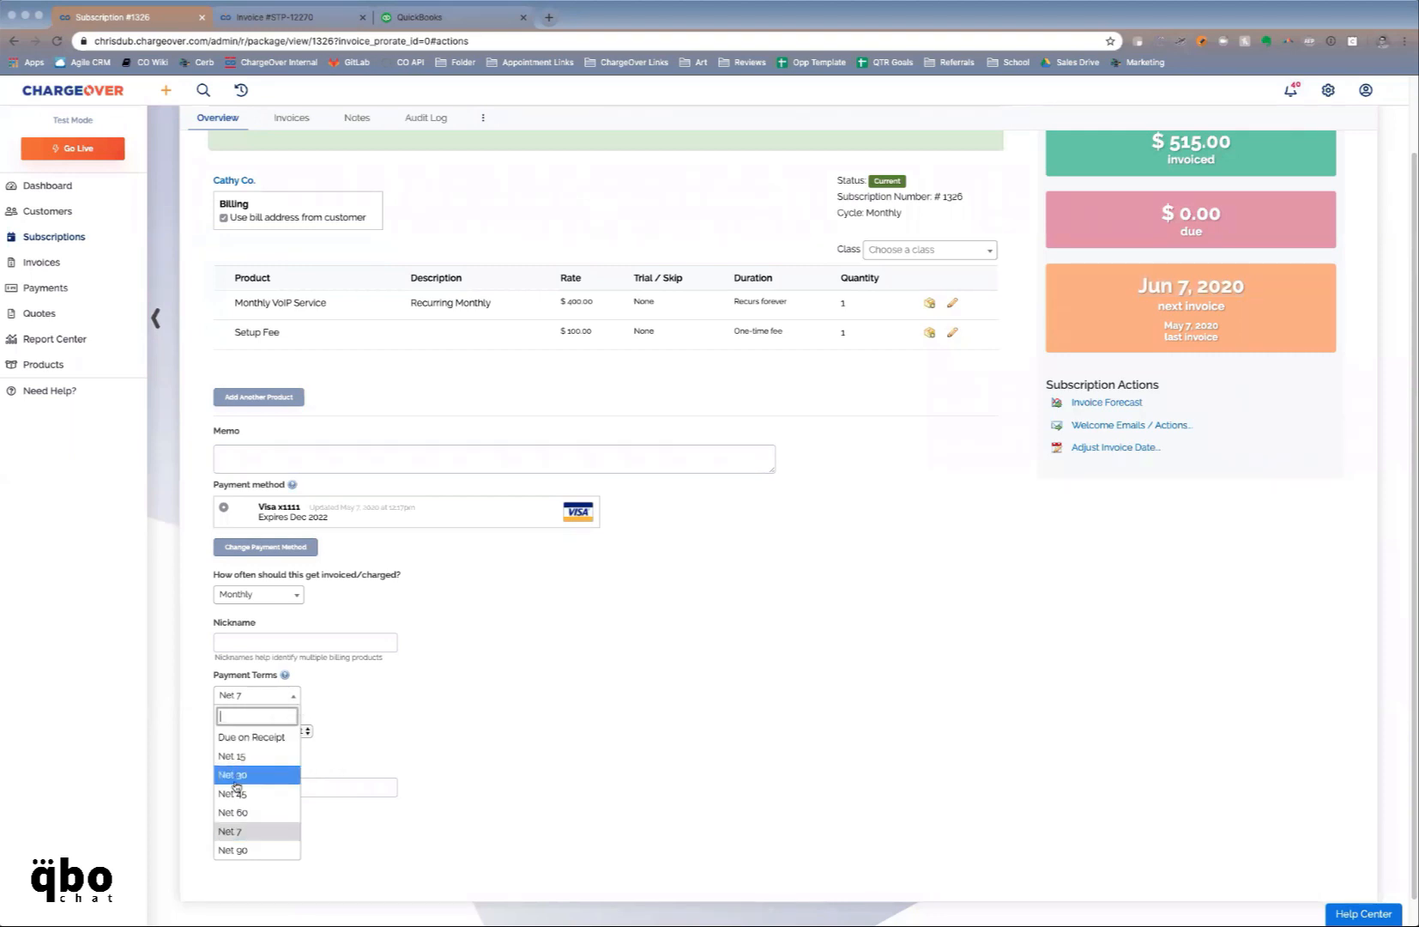
pyautogui.click(467, 711)
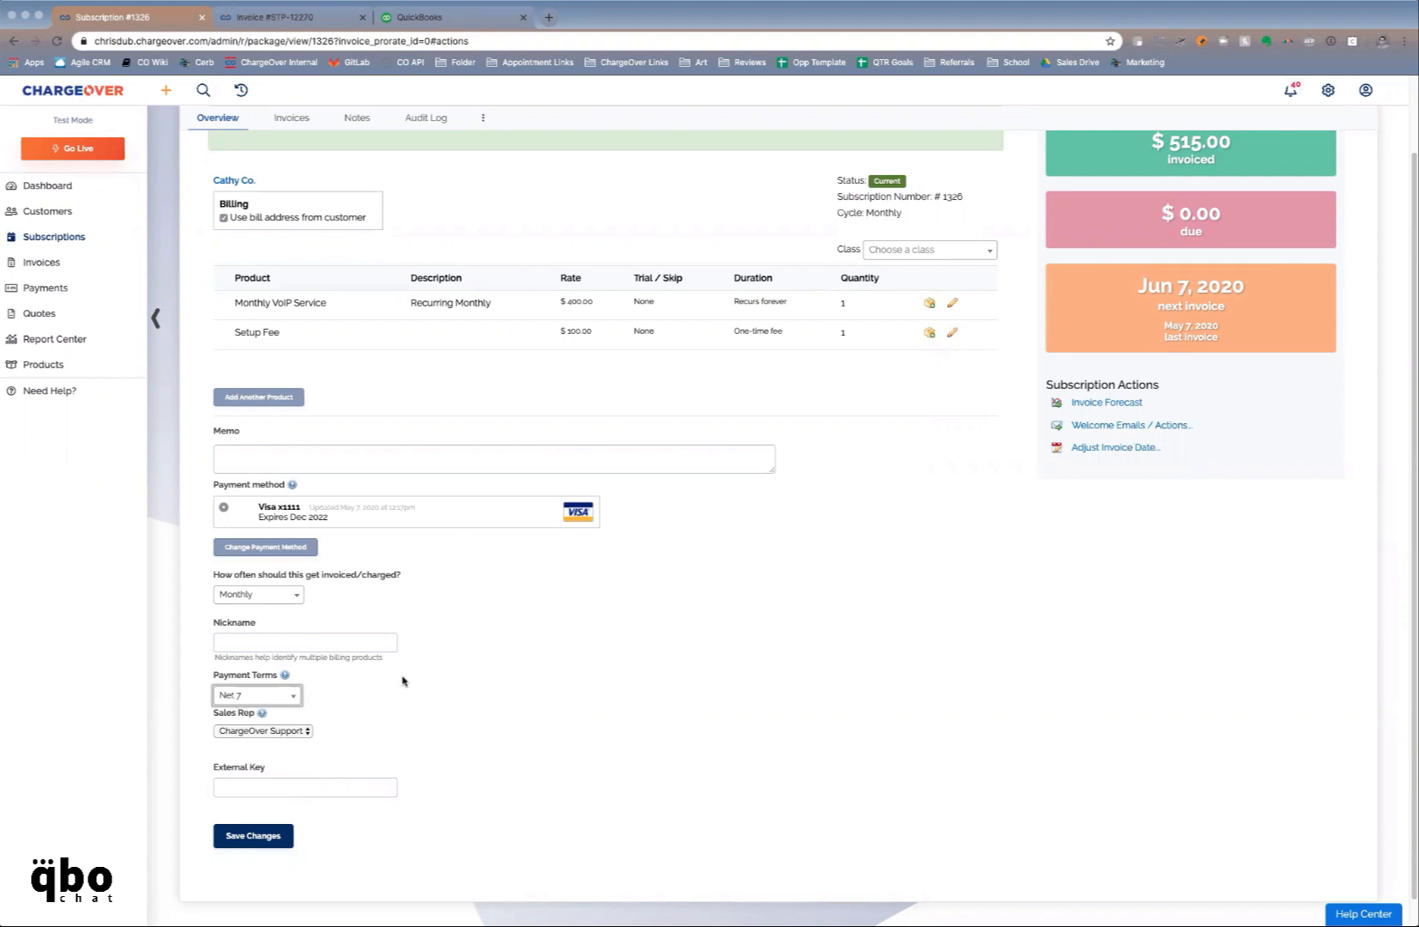
pyautogui.scroll(2, 403, 681)
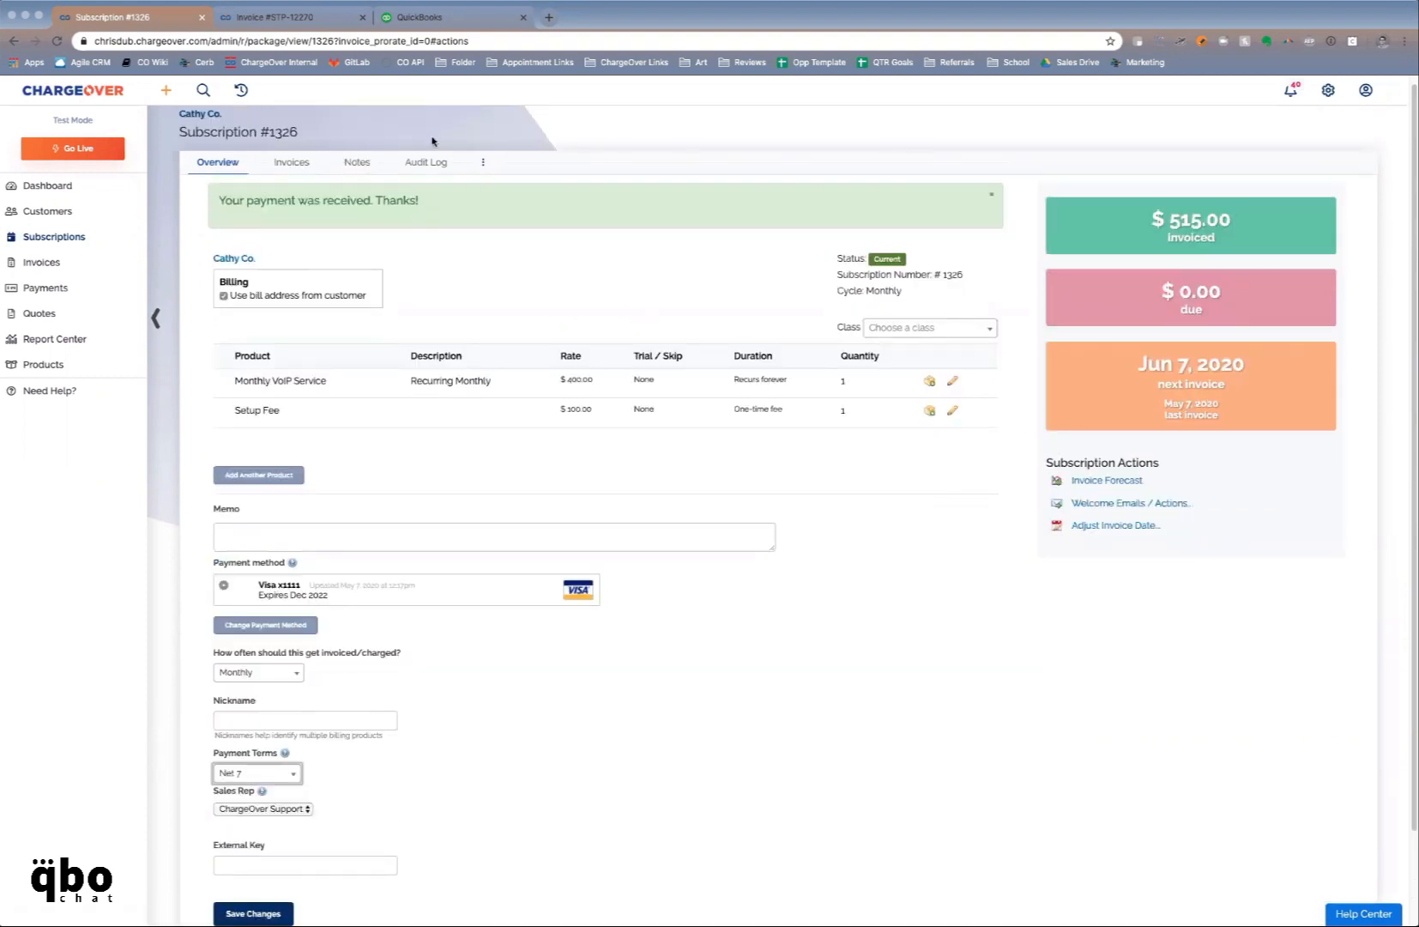
pyautogui.click(695, 645)
# Open invoice STP-12270 from the subscription's Invoices list and start editing it
pyautogui.click(301, 169)
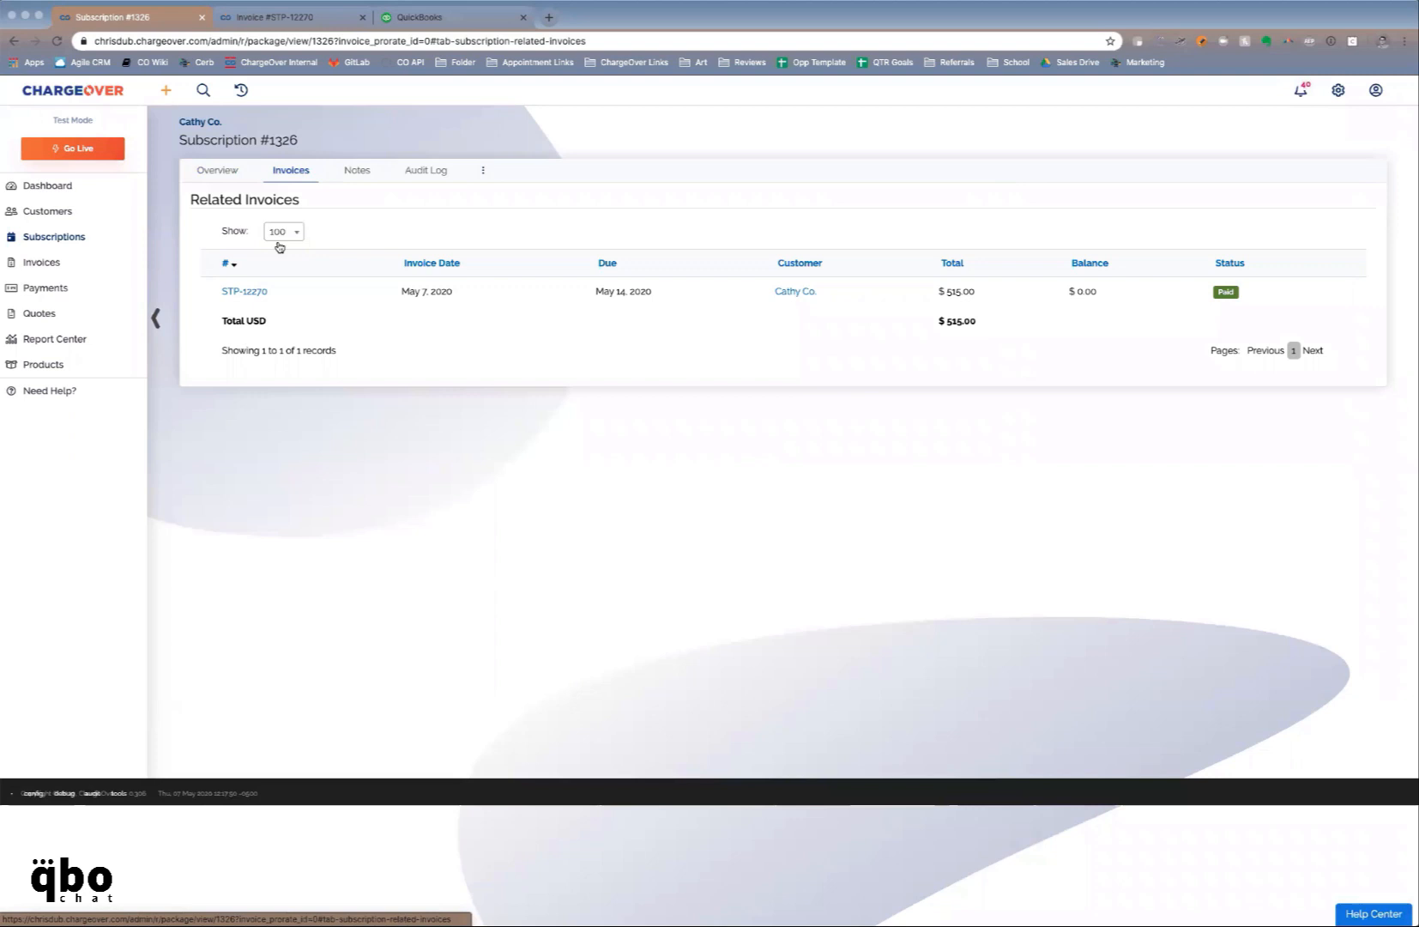
pyautogui.click(240, 296)
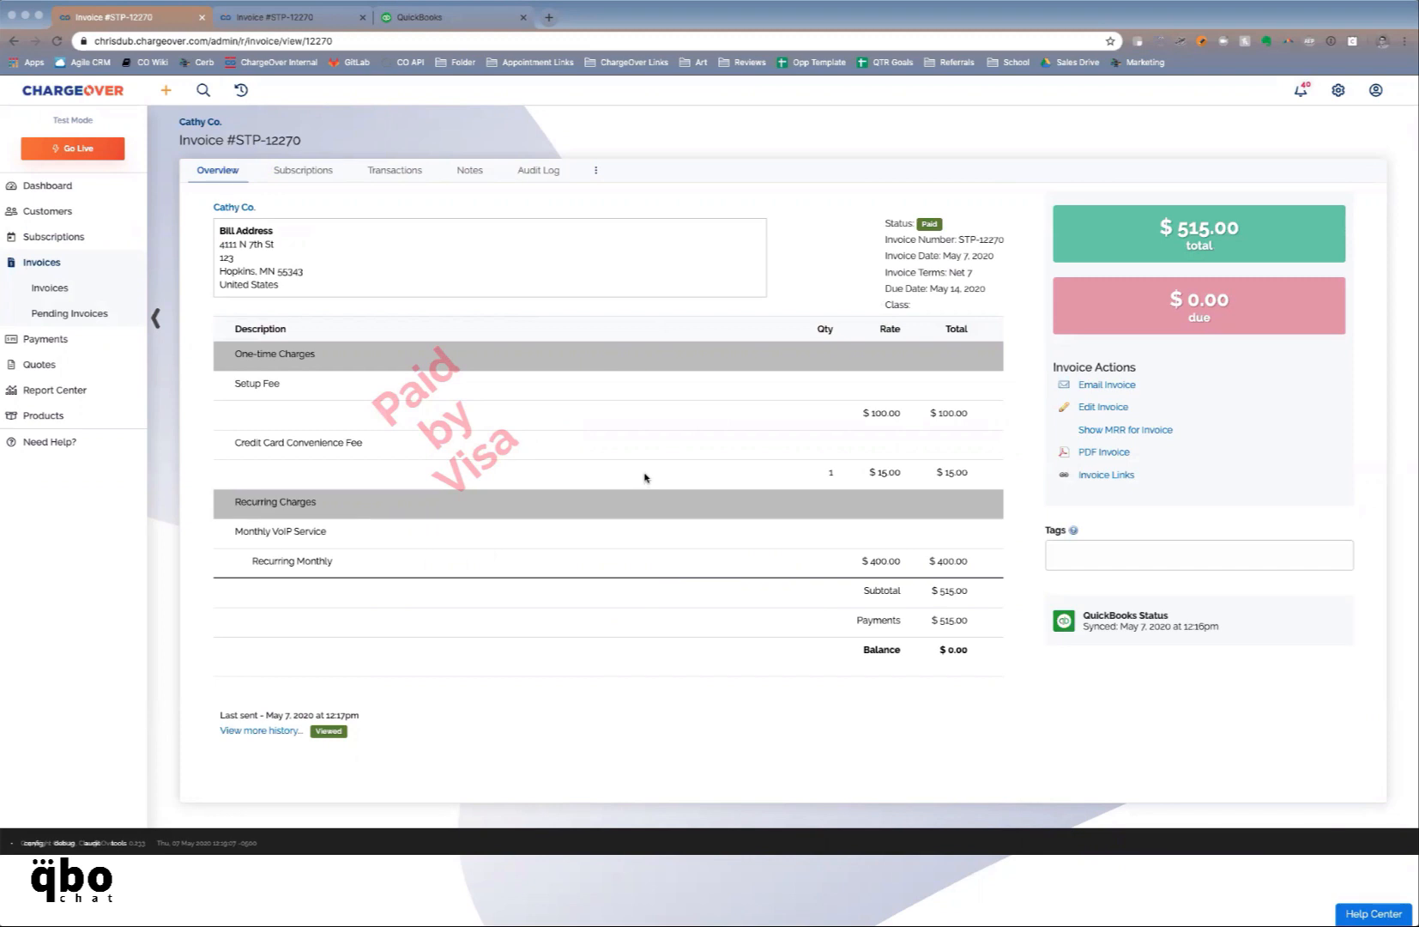
pyautogui.click(1098, 407)
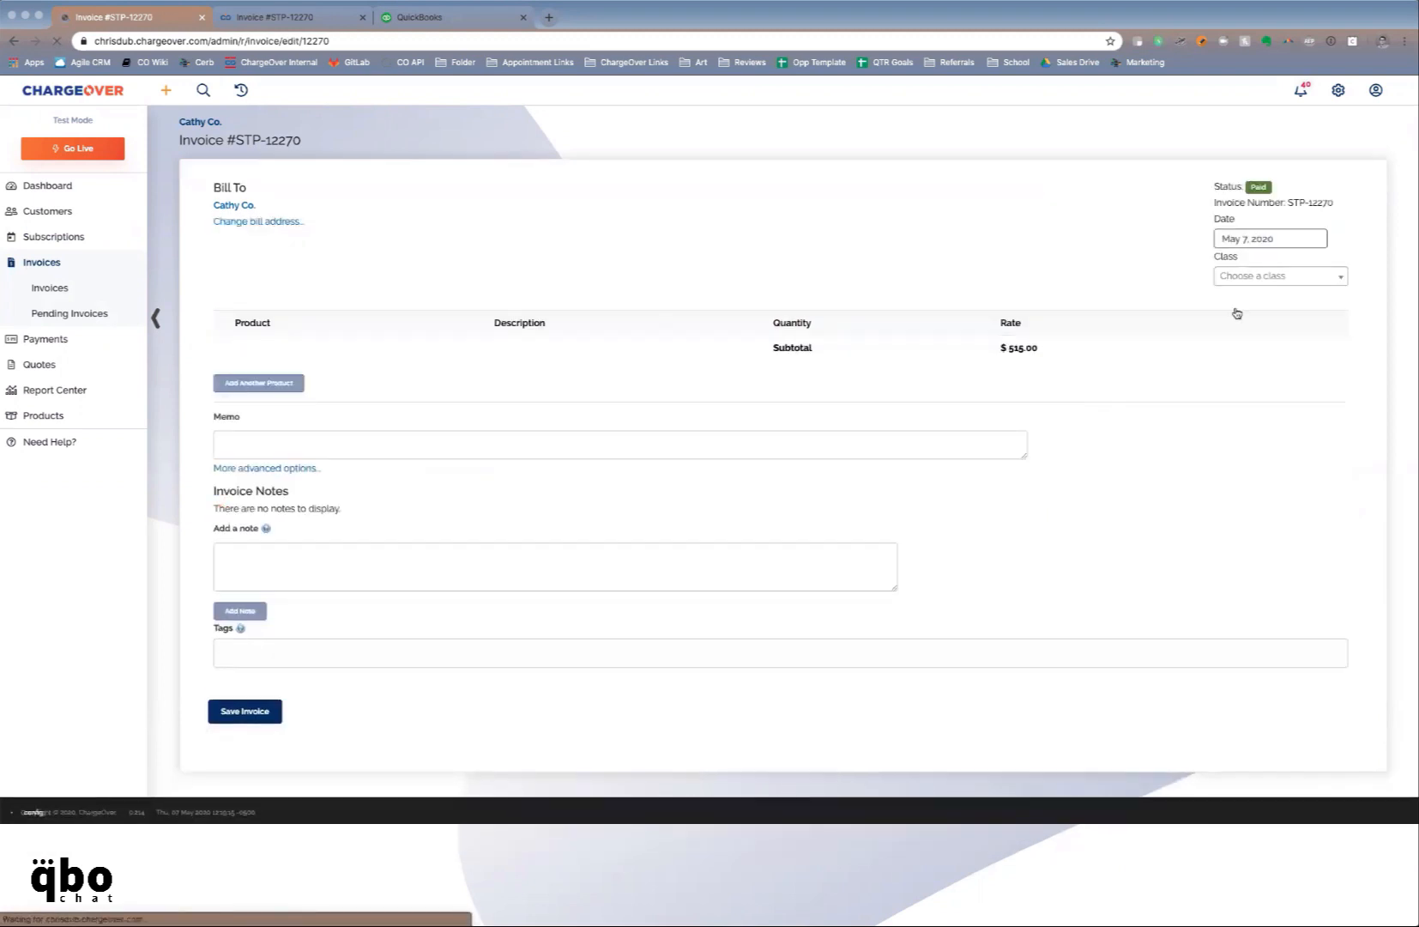
# Save invoice STP-12270 with its date unchanged, then switch to QuickBooks
pyautogui.click(1239, 238)
pyautogui.click(1125, 206)
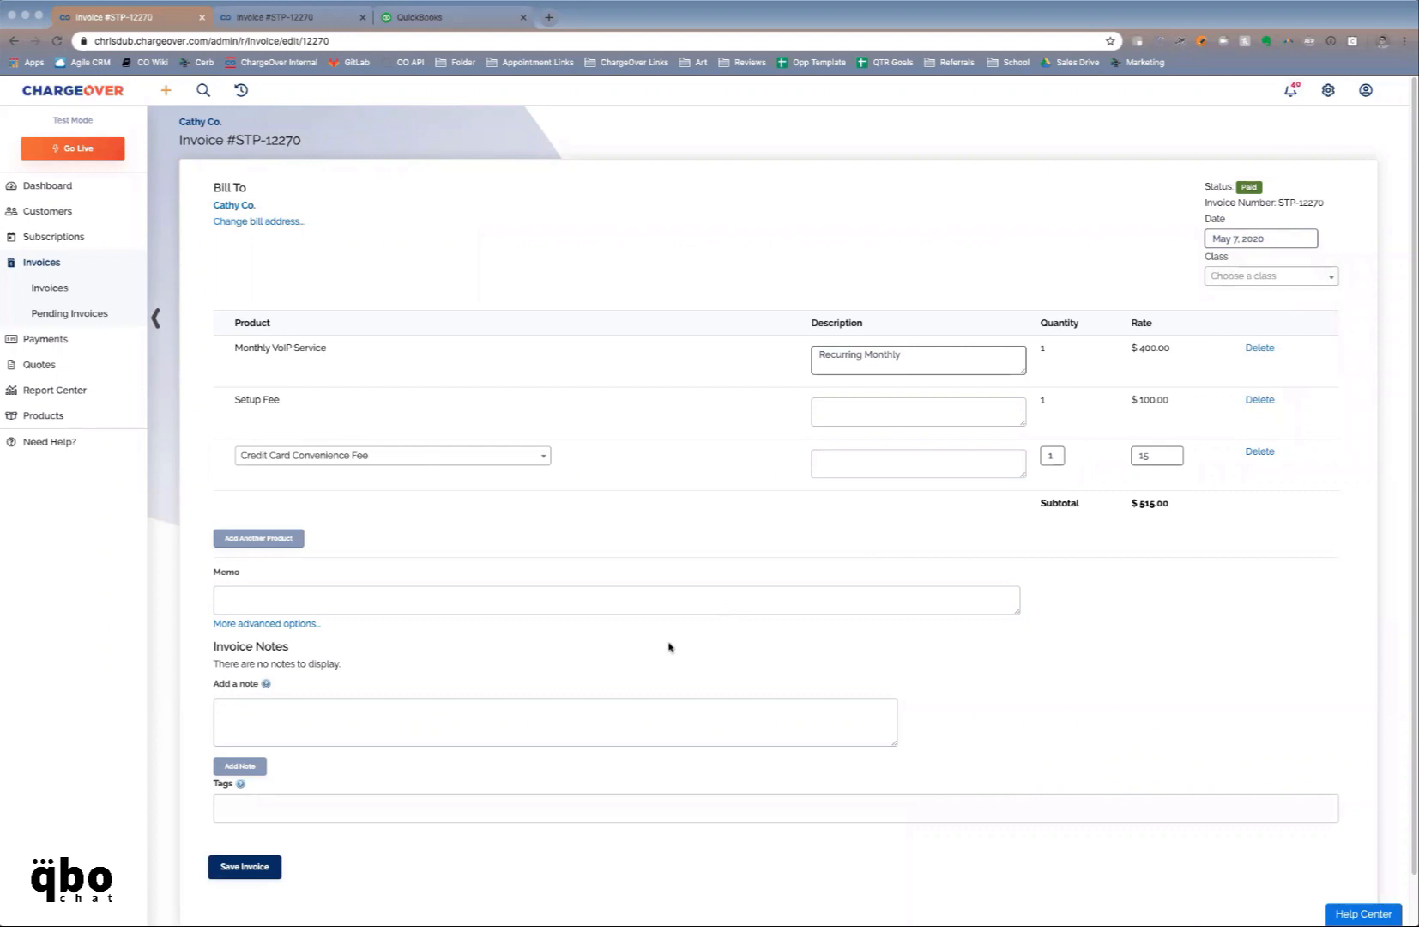
pyautogui.click(246, 868)
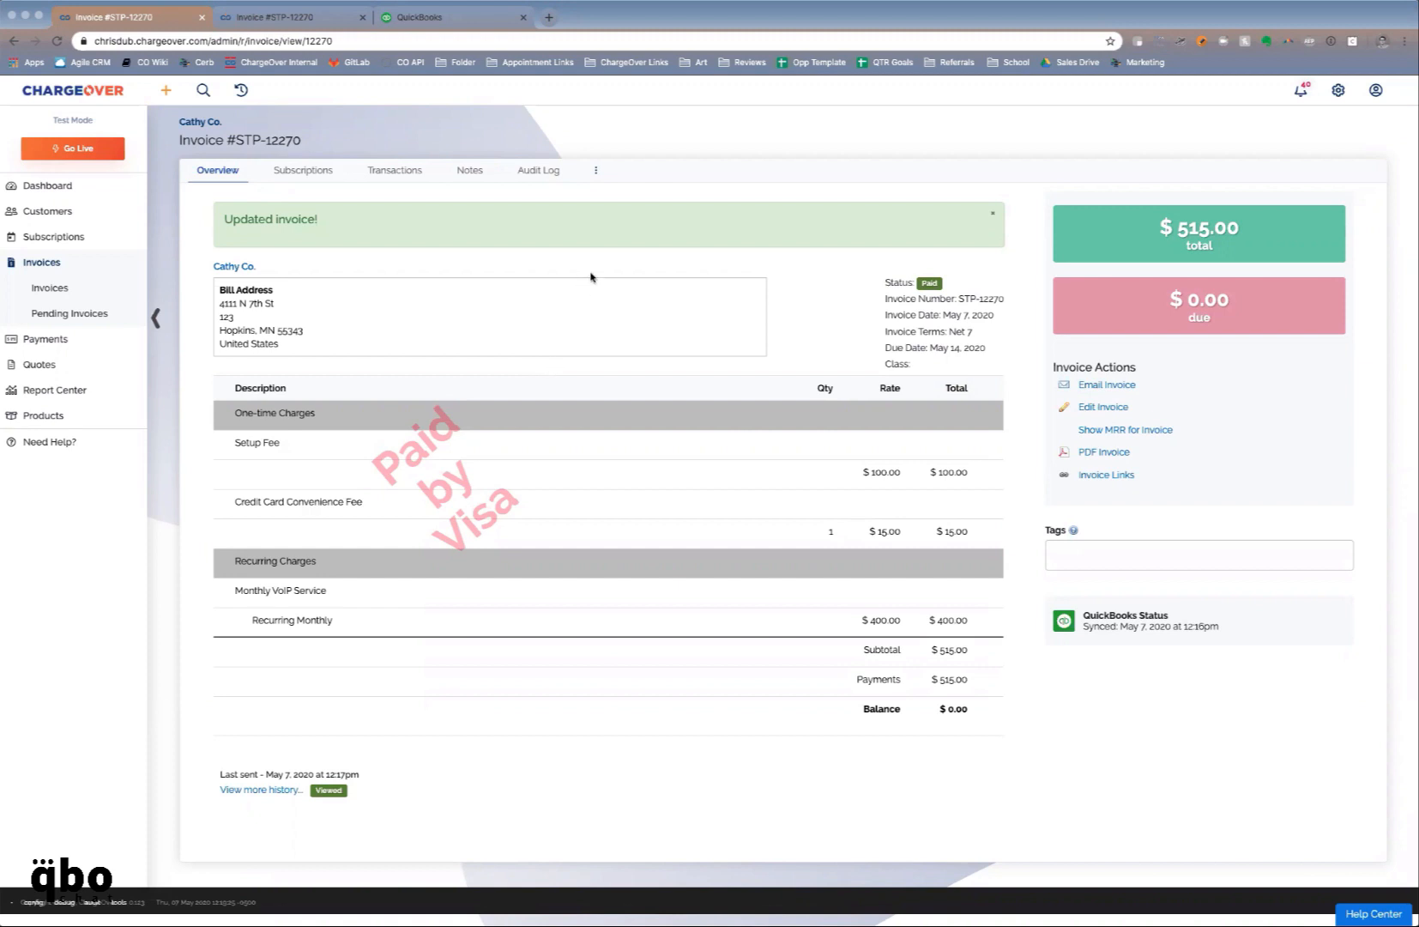
pyautogui.click(412, 16)
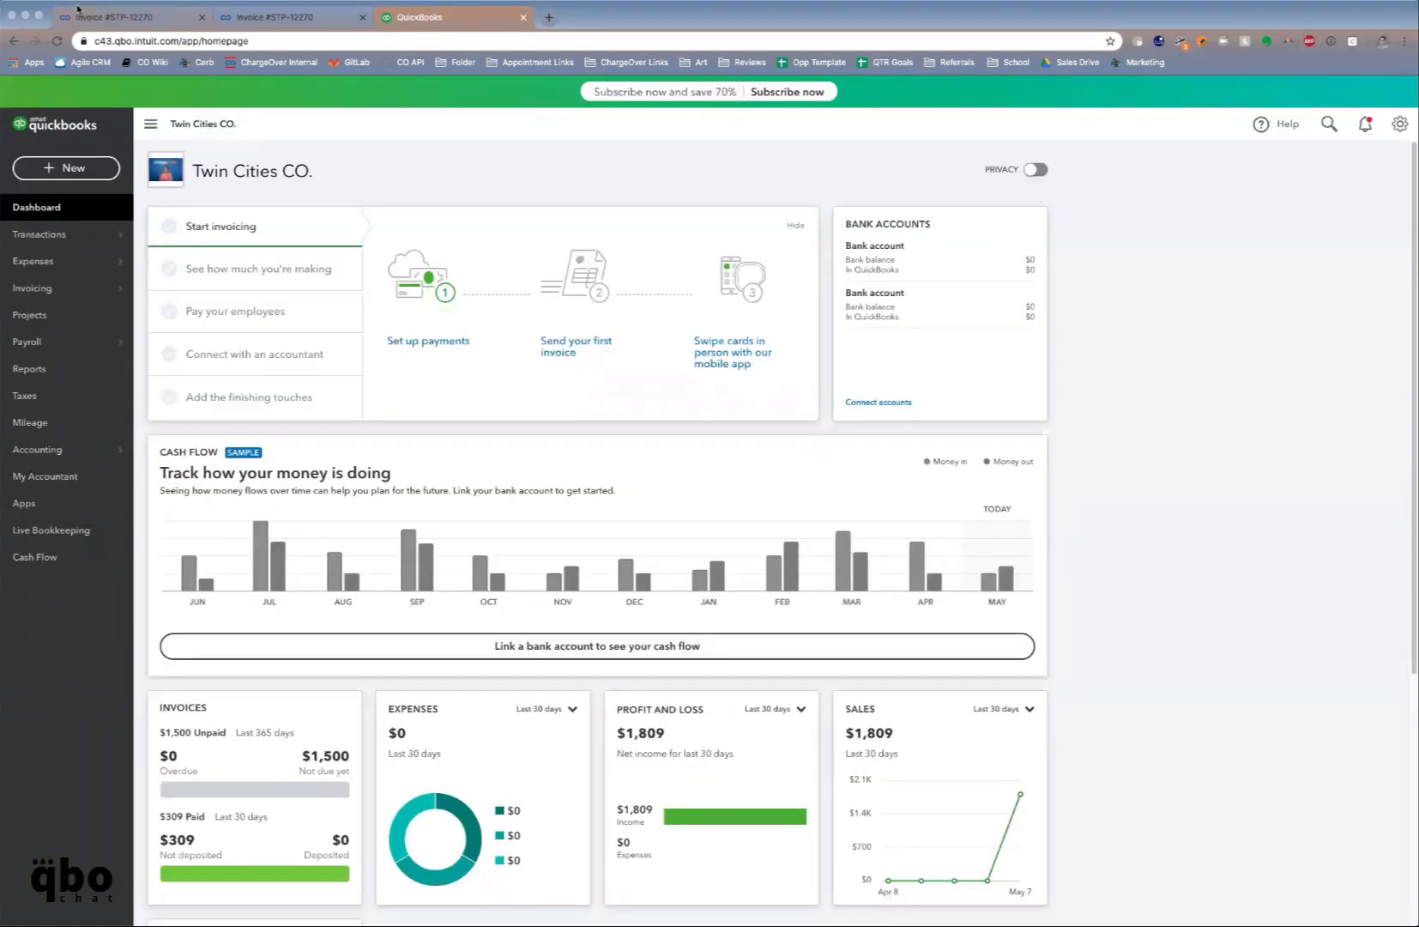
# Reload QuickBooks, open invoice STP-12270 and inspect its $515.00 payment, then return to ChargeOver
pyautogui.click(58, 41)
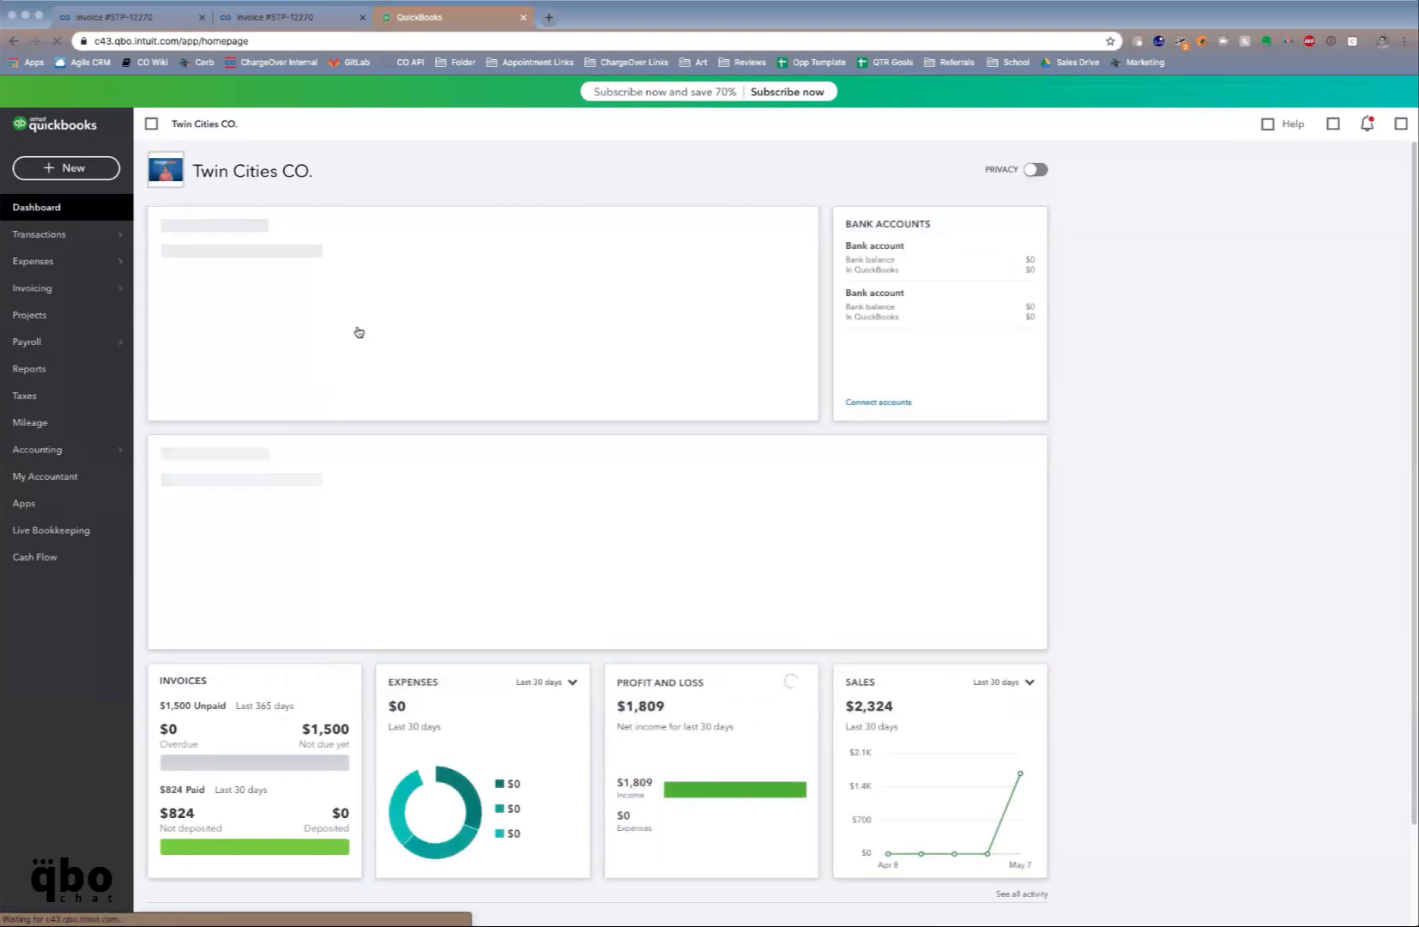
pyautogui.moveTo(111, 290)
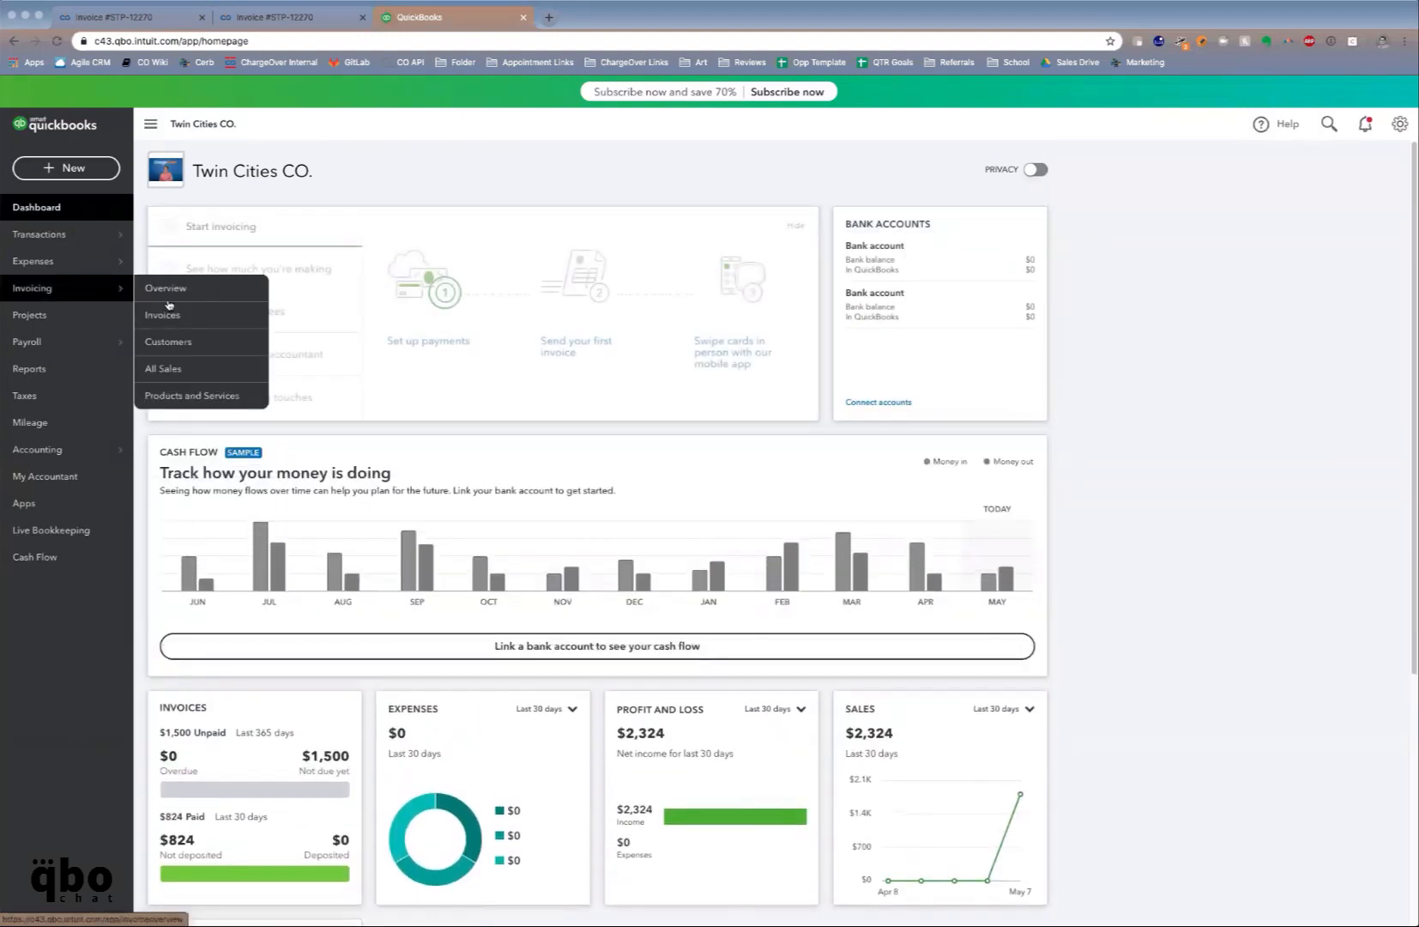
pyautogui.click(167, 314)
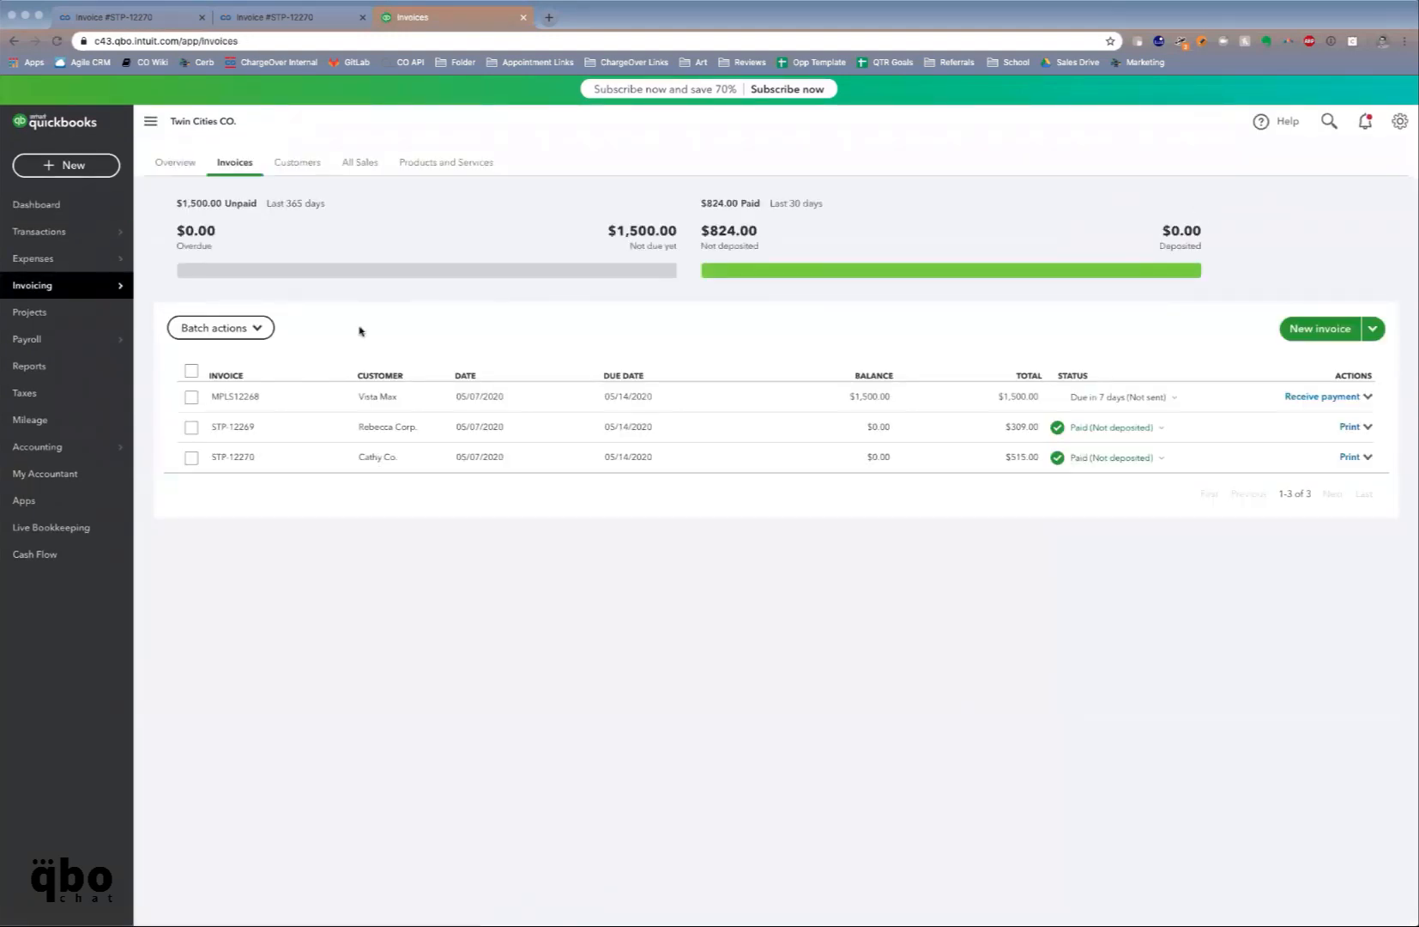
pyautogui.click(249, 456)
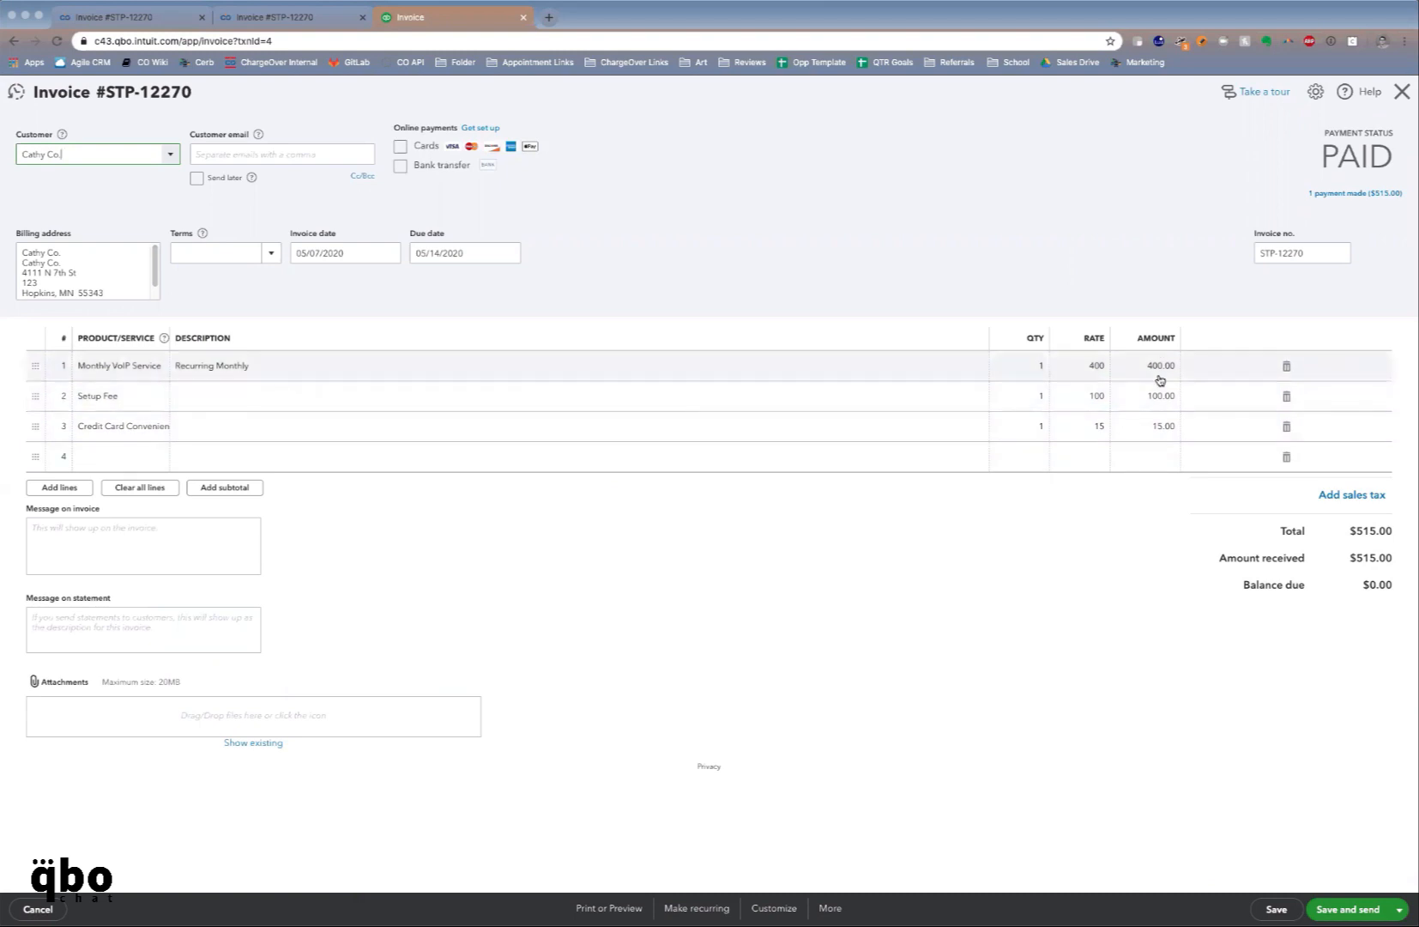
pyautogui.click(1345, 195)
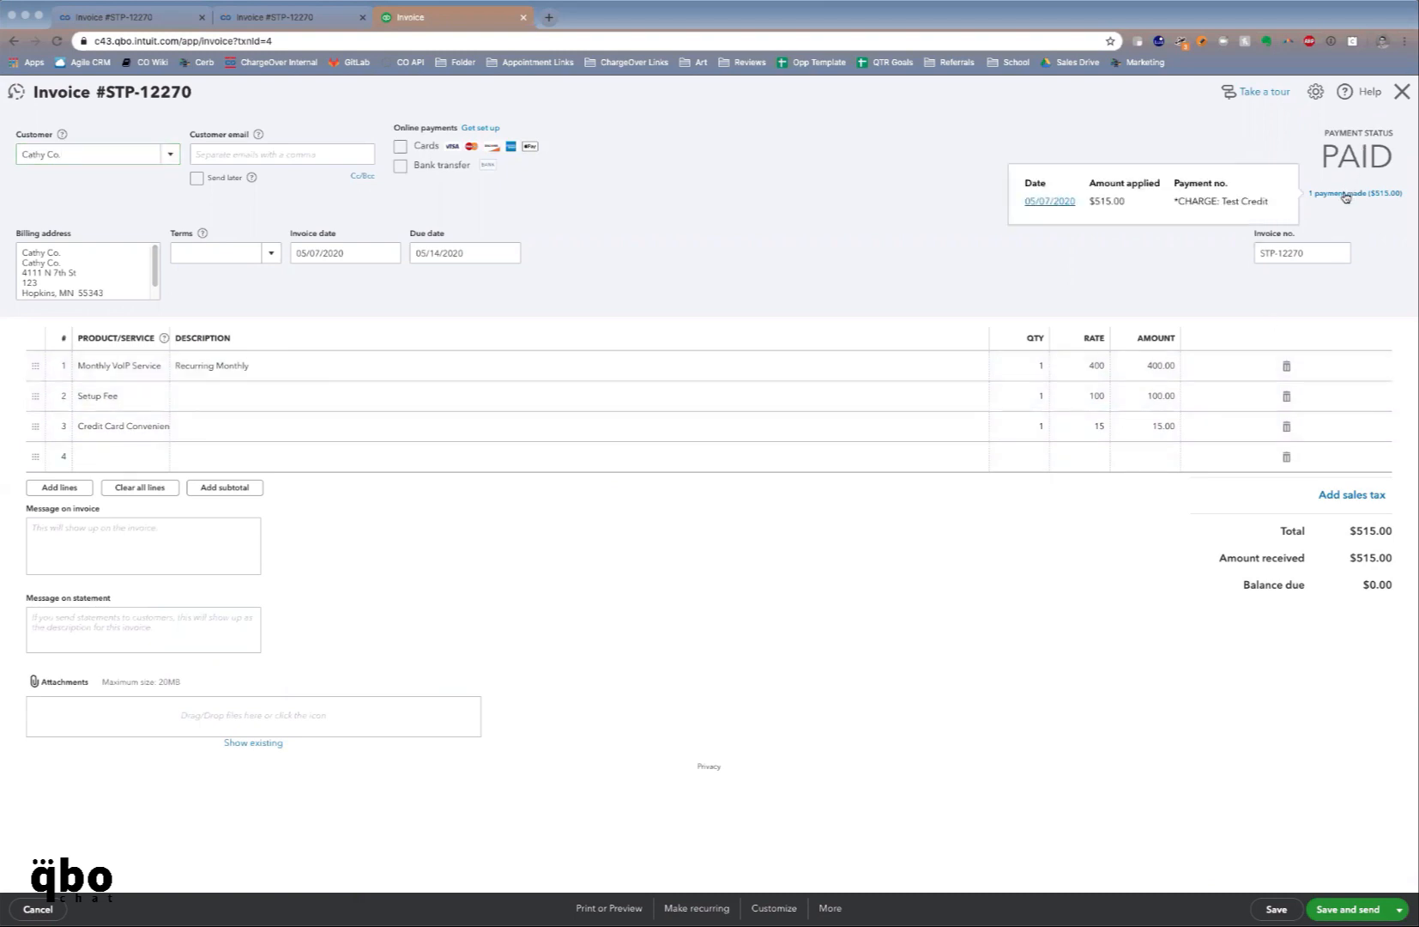
pyautogui.click(1053, 203)
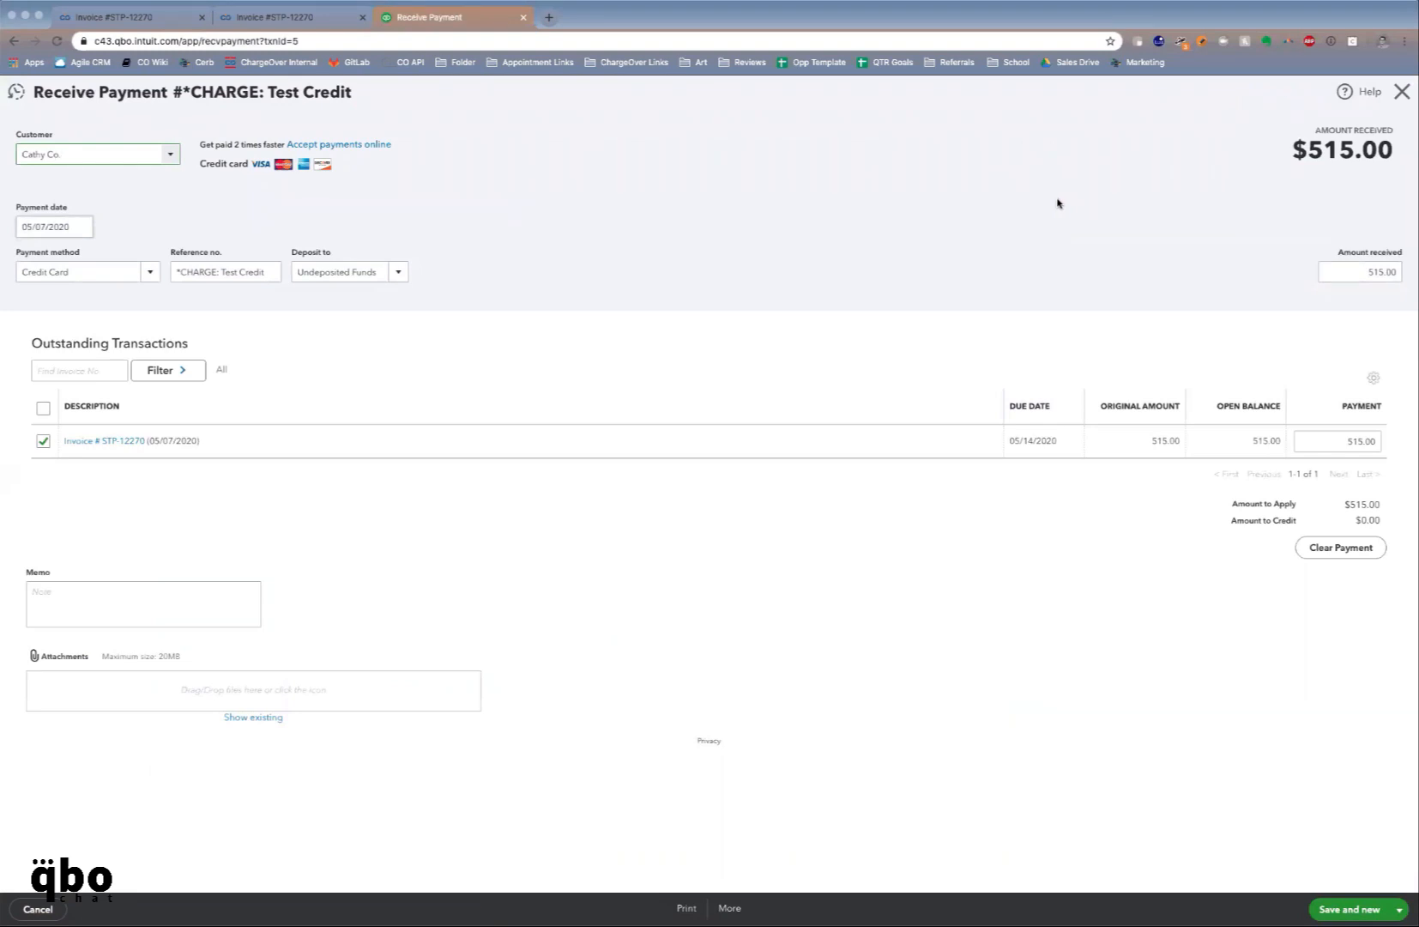
pyautogui.click(1405, 90)
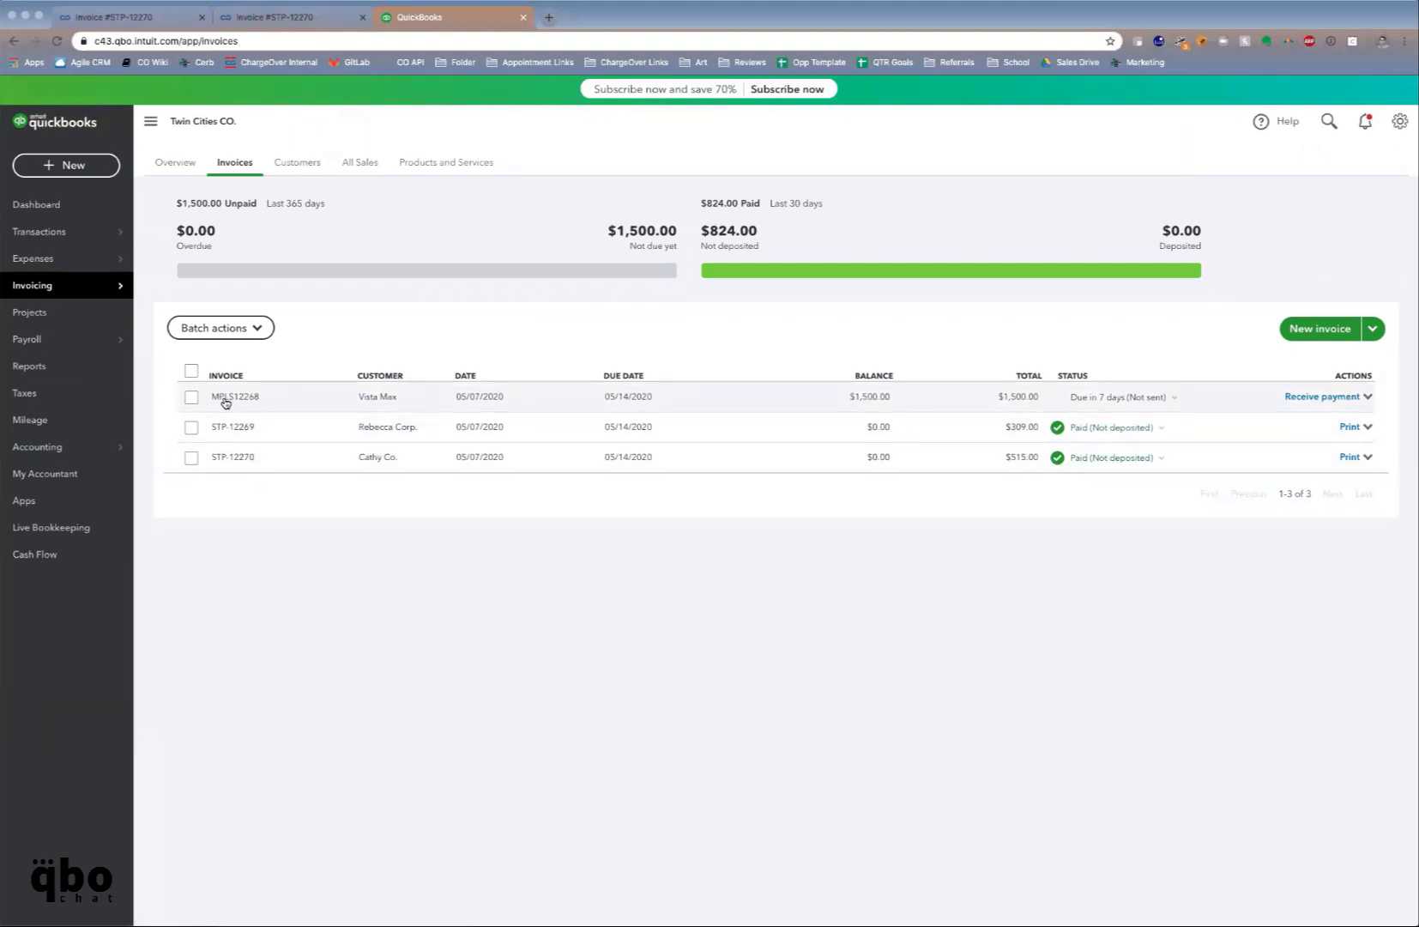
pyautogui.click(187, 19)
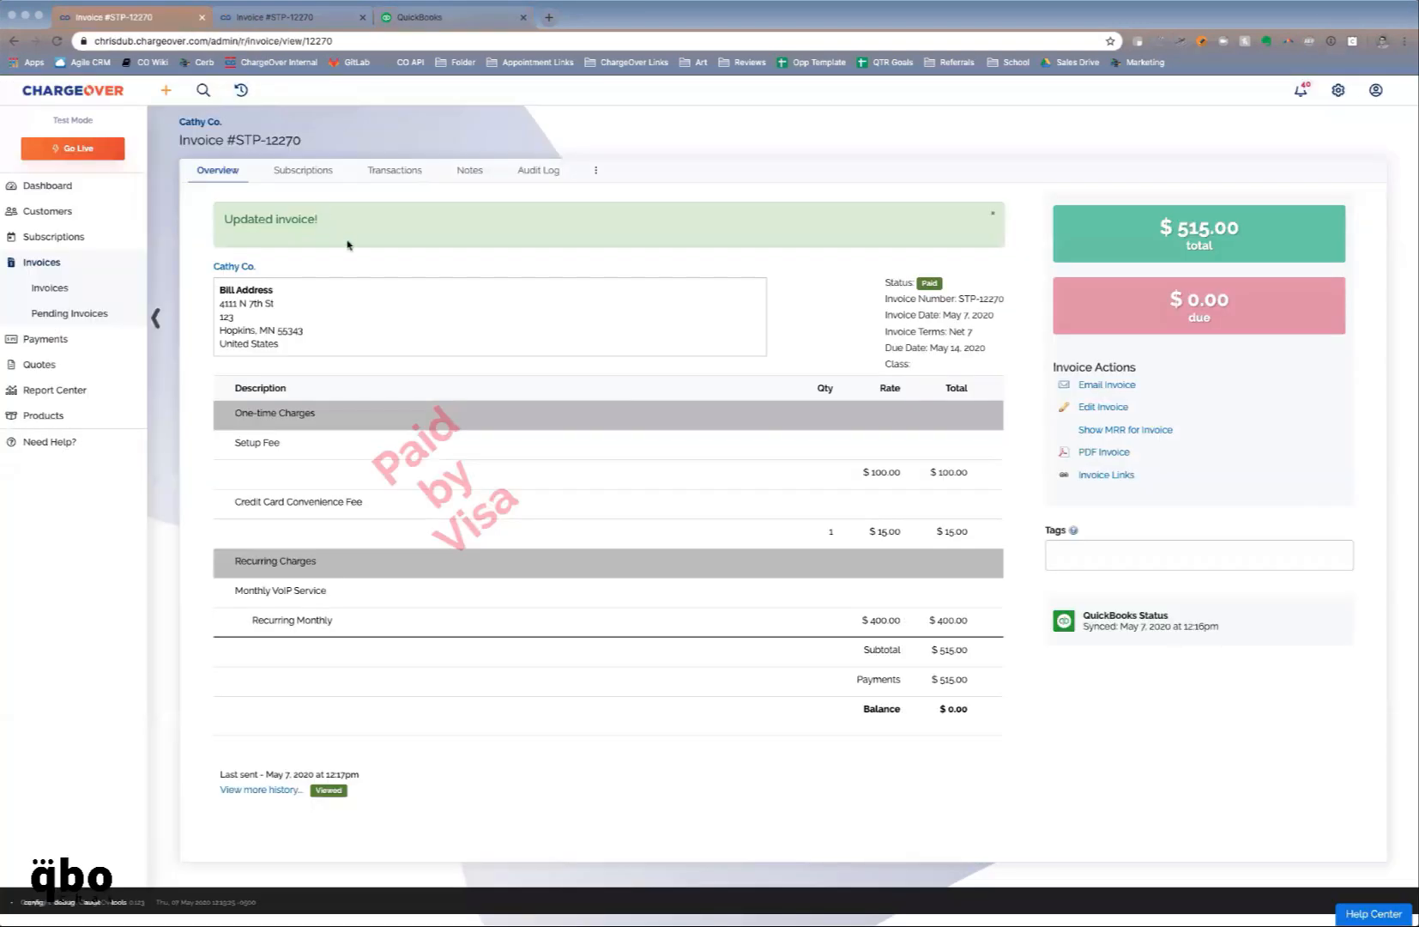
# Review the Minneapolis Co. brand under Add-Ons > Brands, then open Dunning & Reminders settings
pyautogui.click(1335, 90)
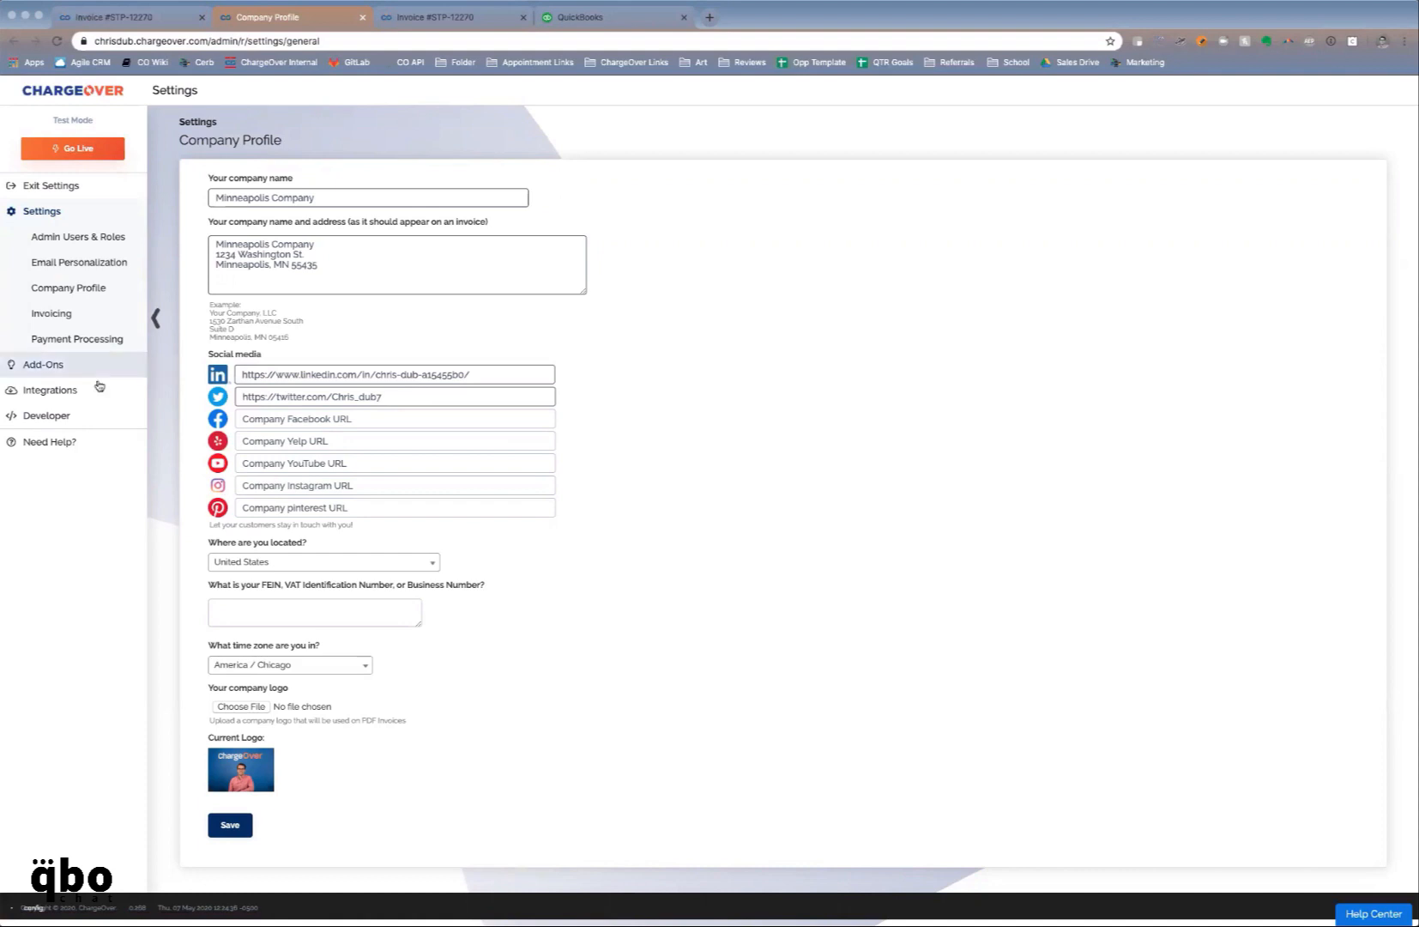
pyautogui.click(62, 365)
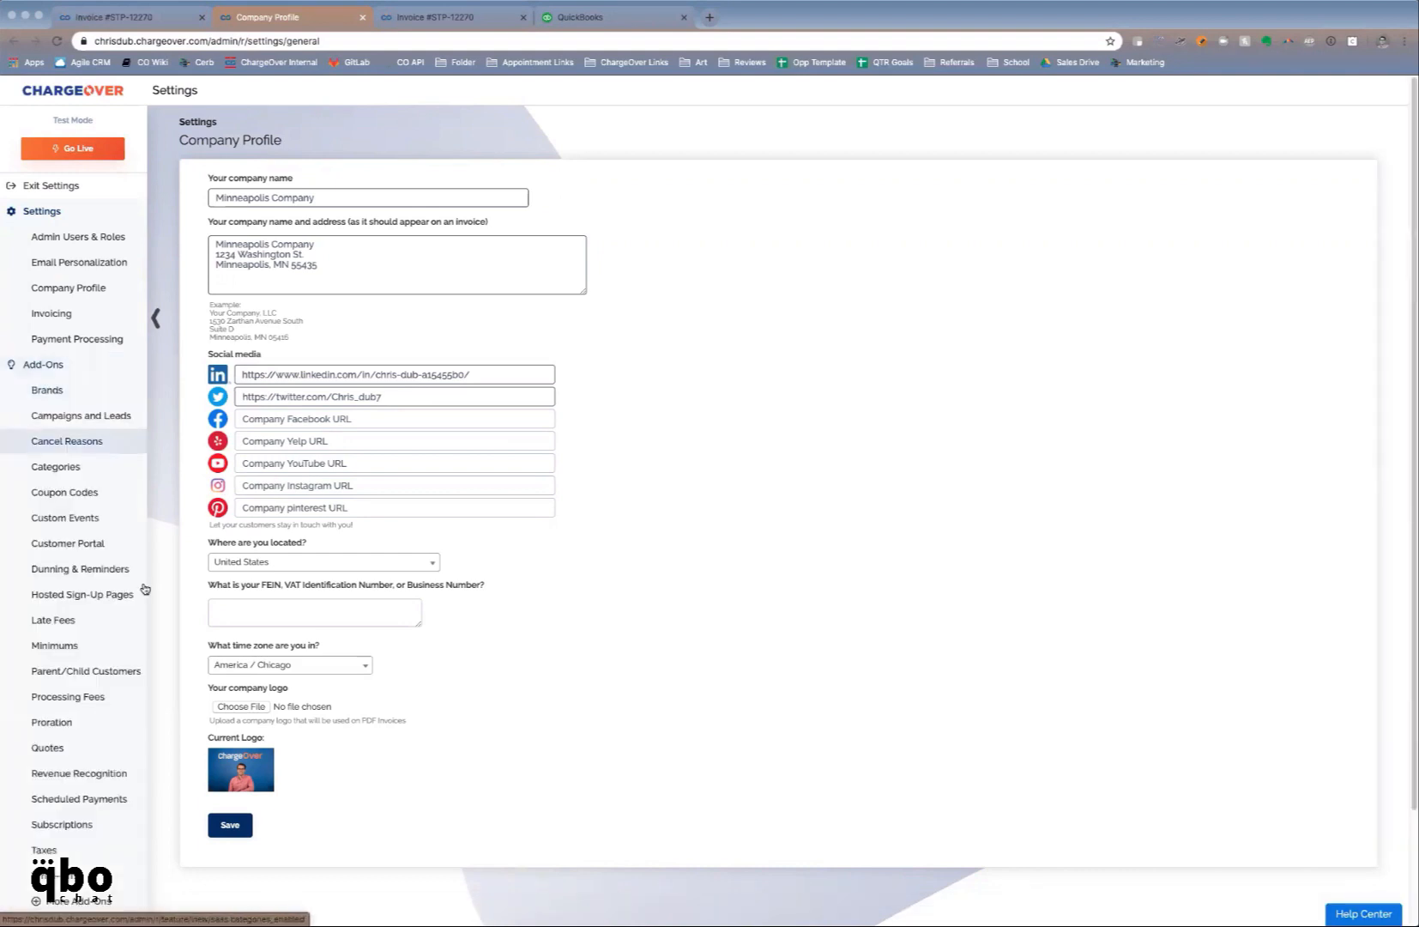
pyautogui.click(58, 390)
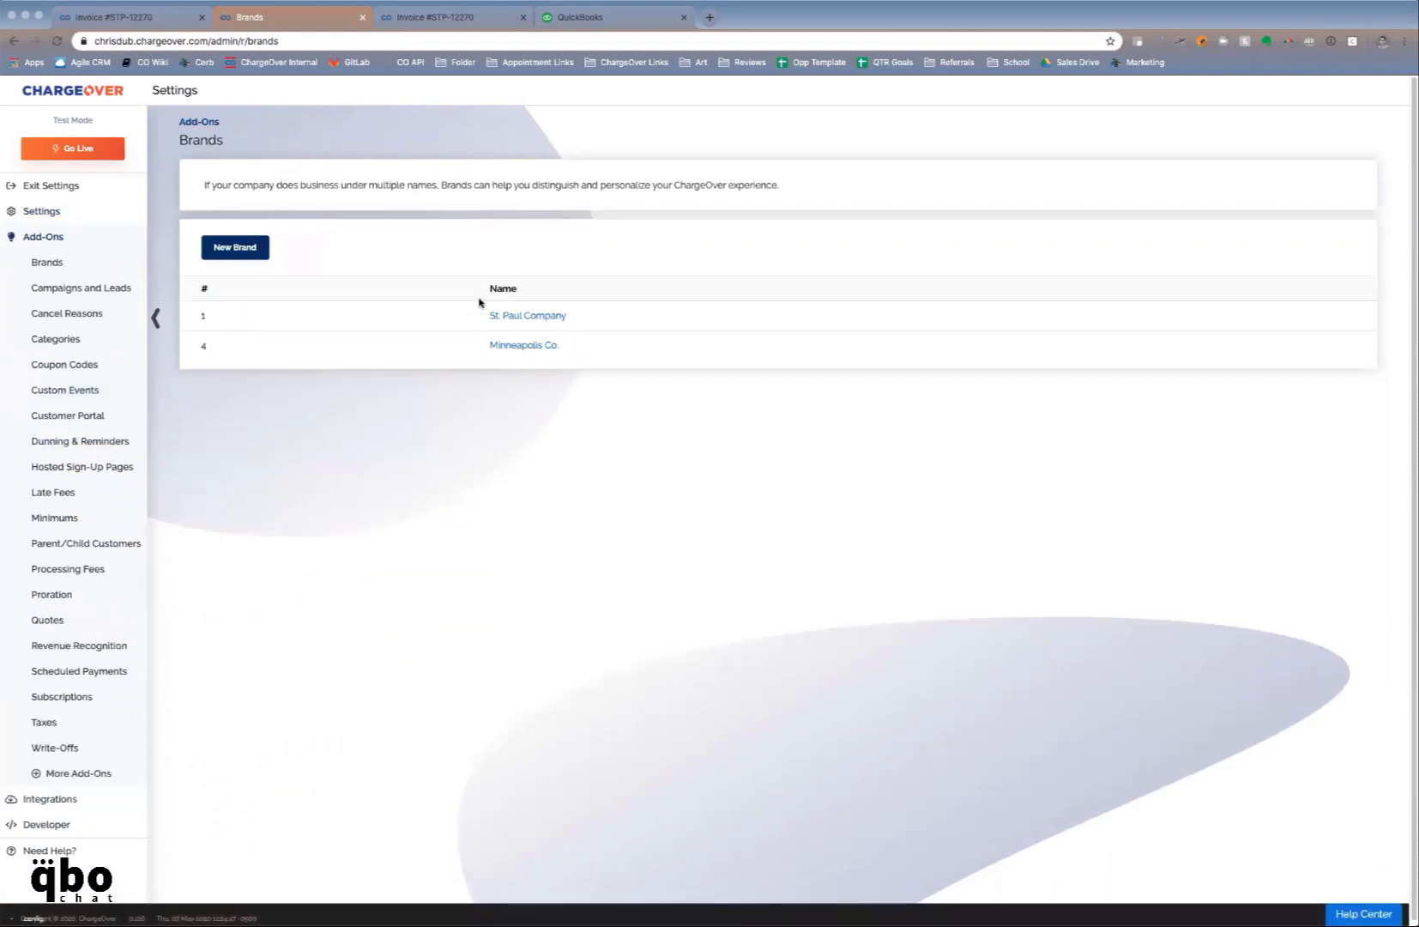
pyautogui.click(525, 347)
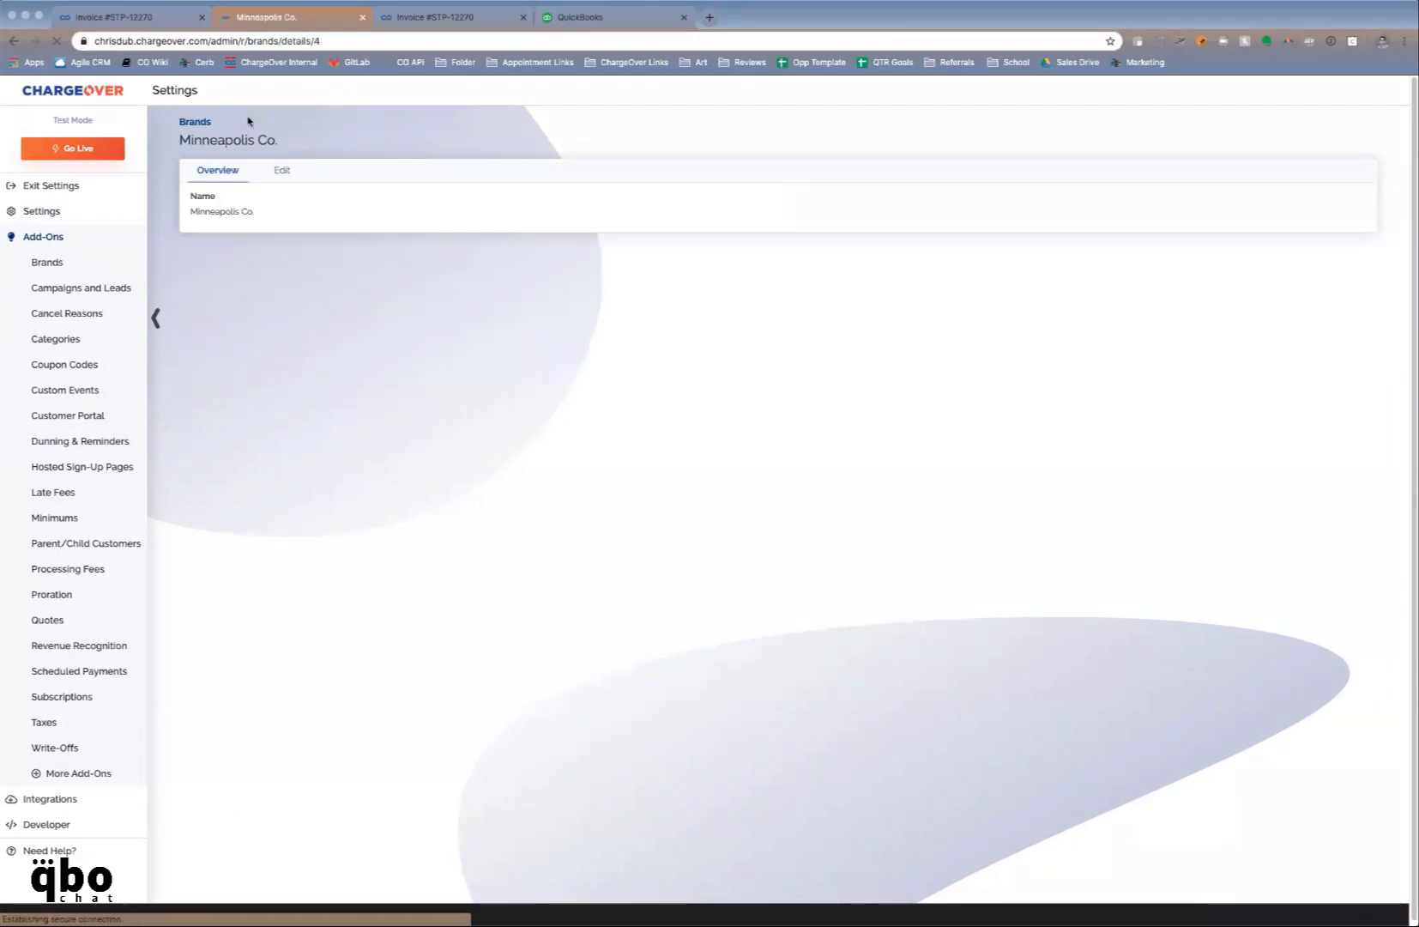
pyautogui.click(280, 170)
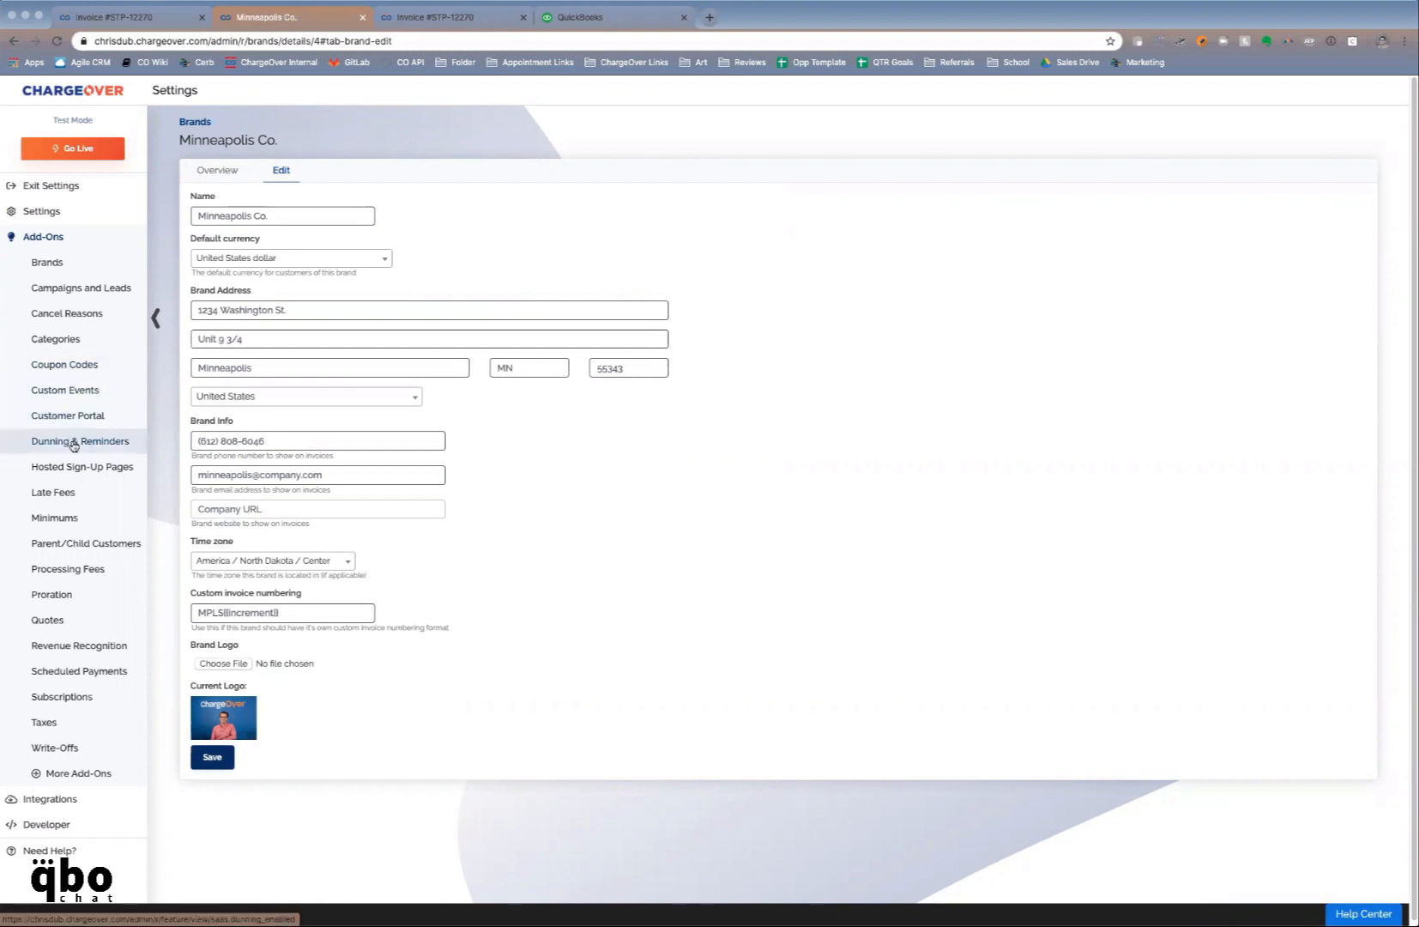
pyautogui.click(74, 443)
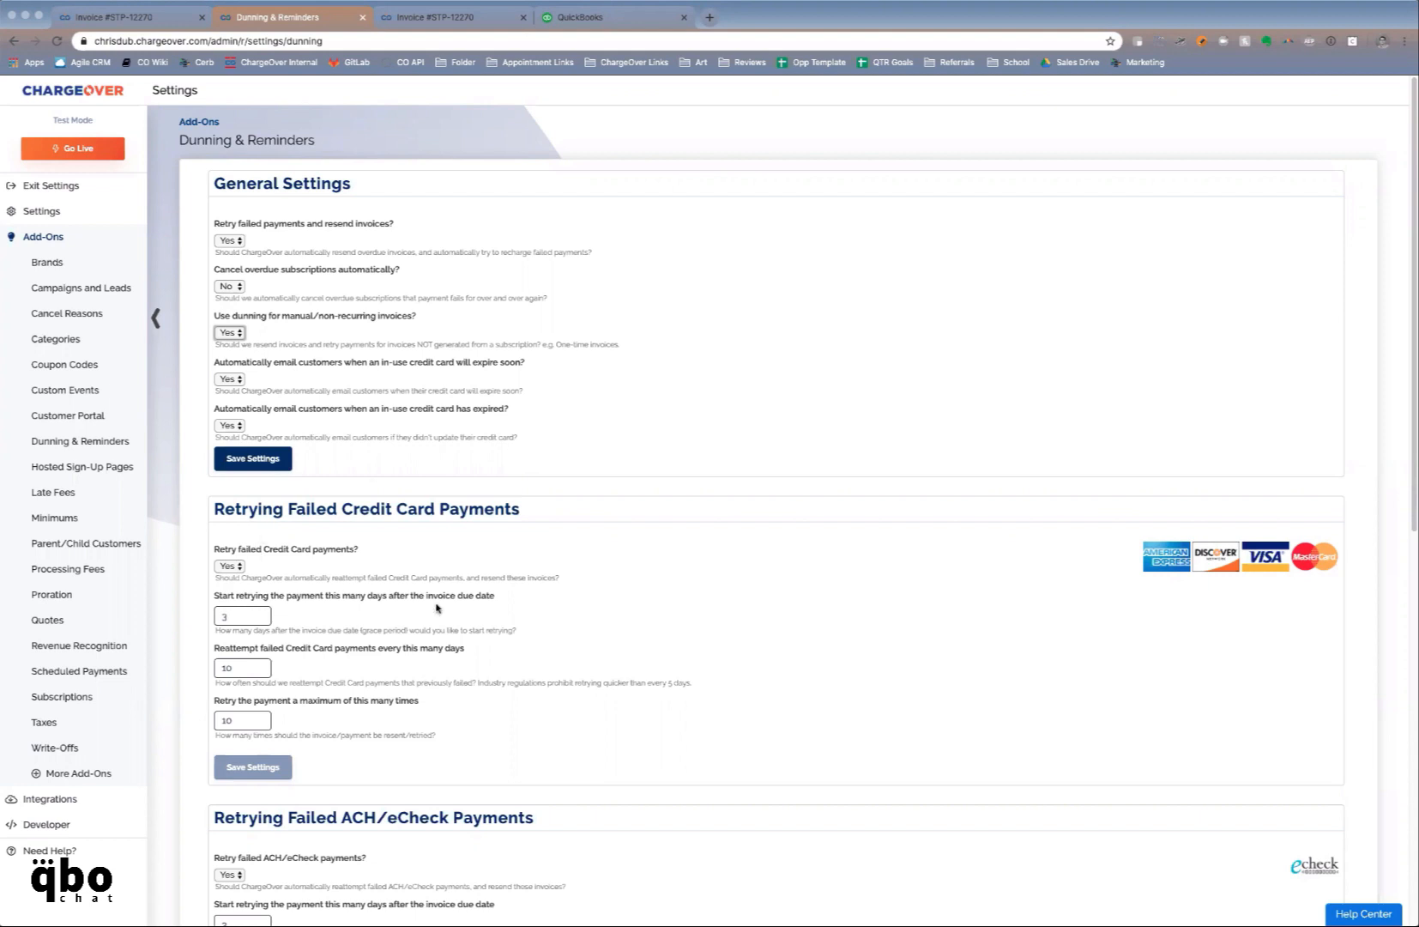
pyautogui.scroll(-2, 468, 648)
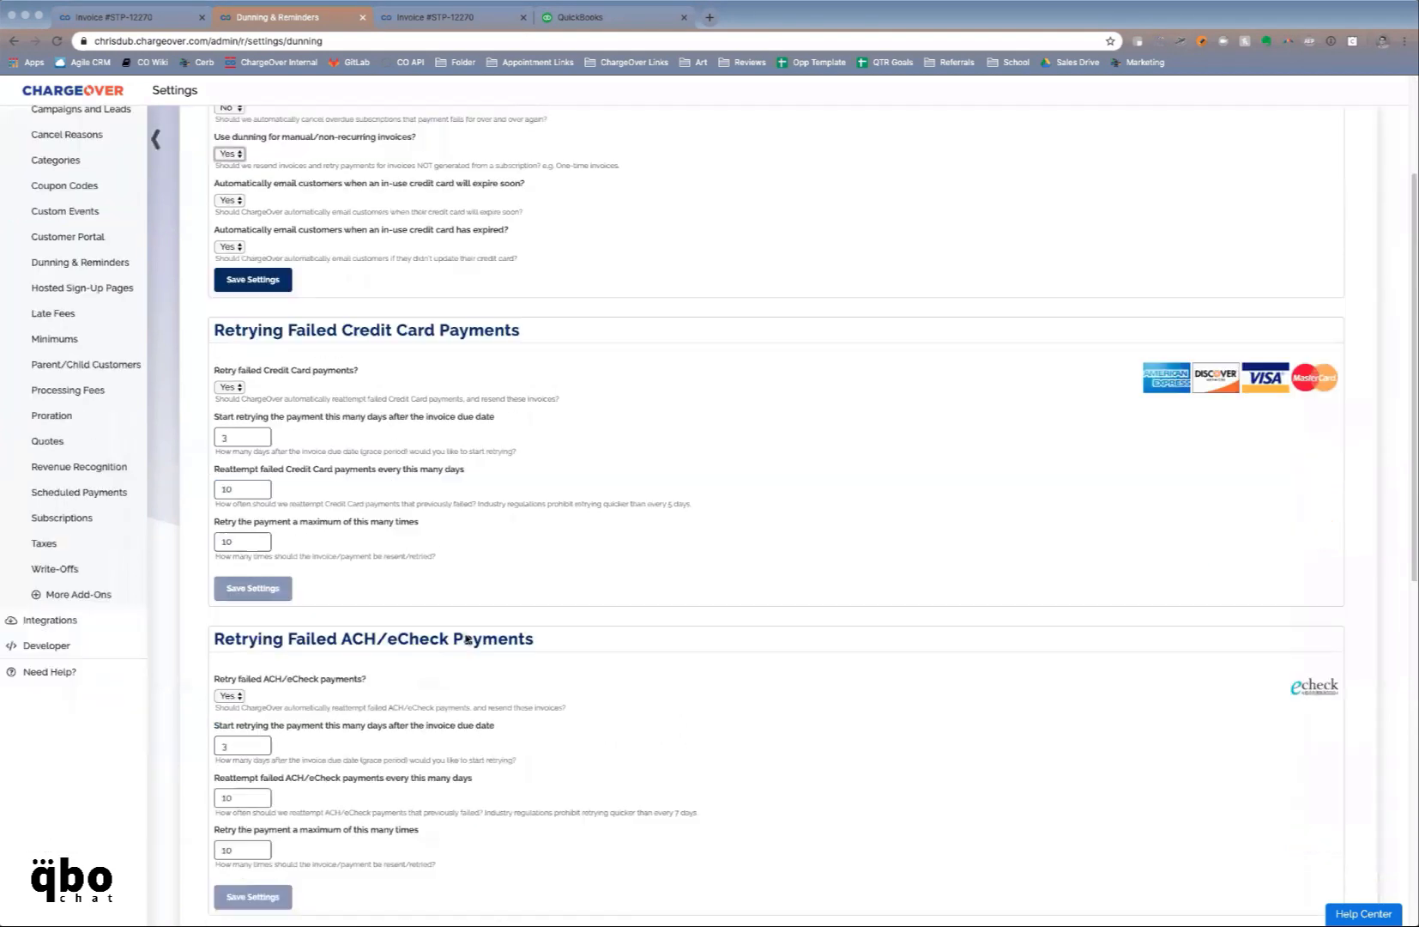
pyautogui.scroll(-1, 468, 640)
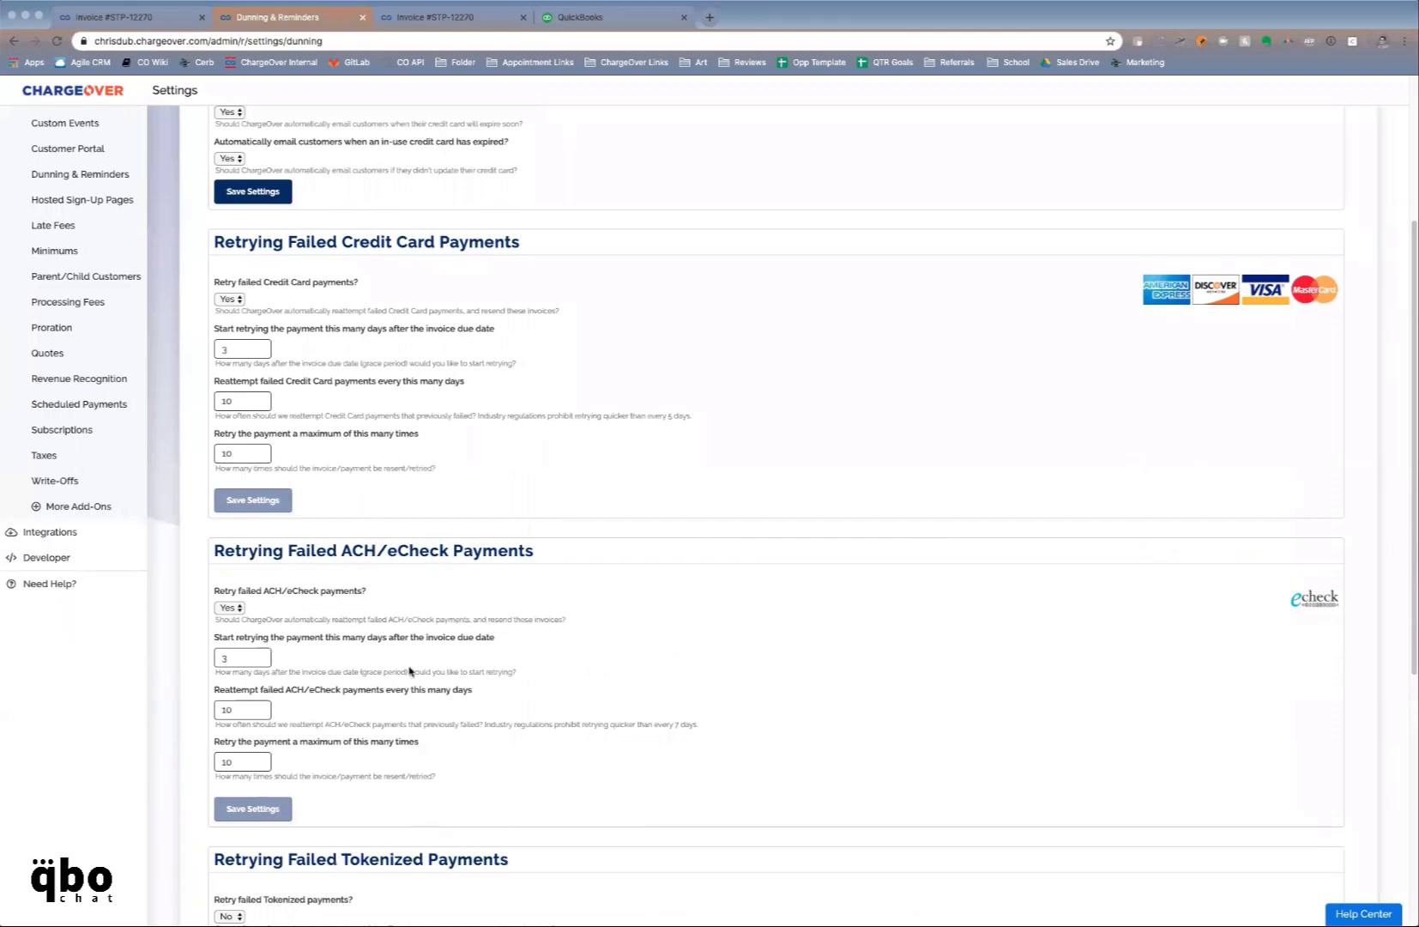
pyautogui.scroll(-1, 410, 672)
pyautogui.scroll(-1, 528, 718)
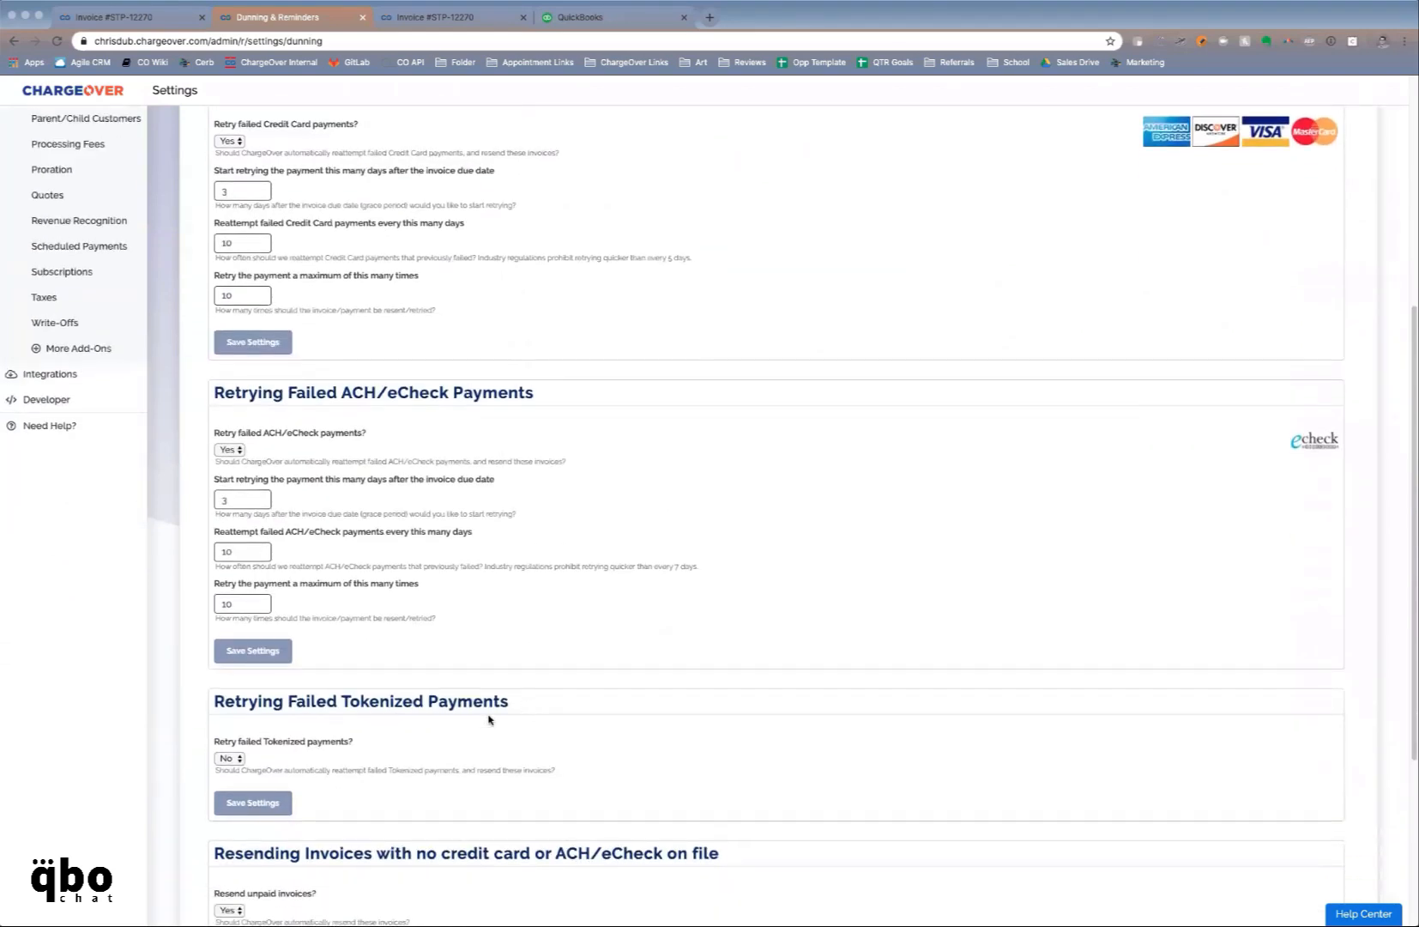
pyautogui.scroll(-1, 489, 719)
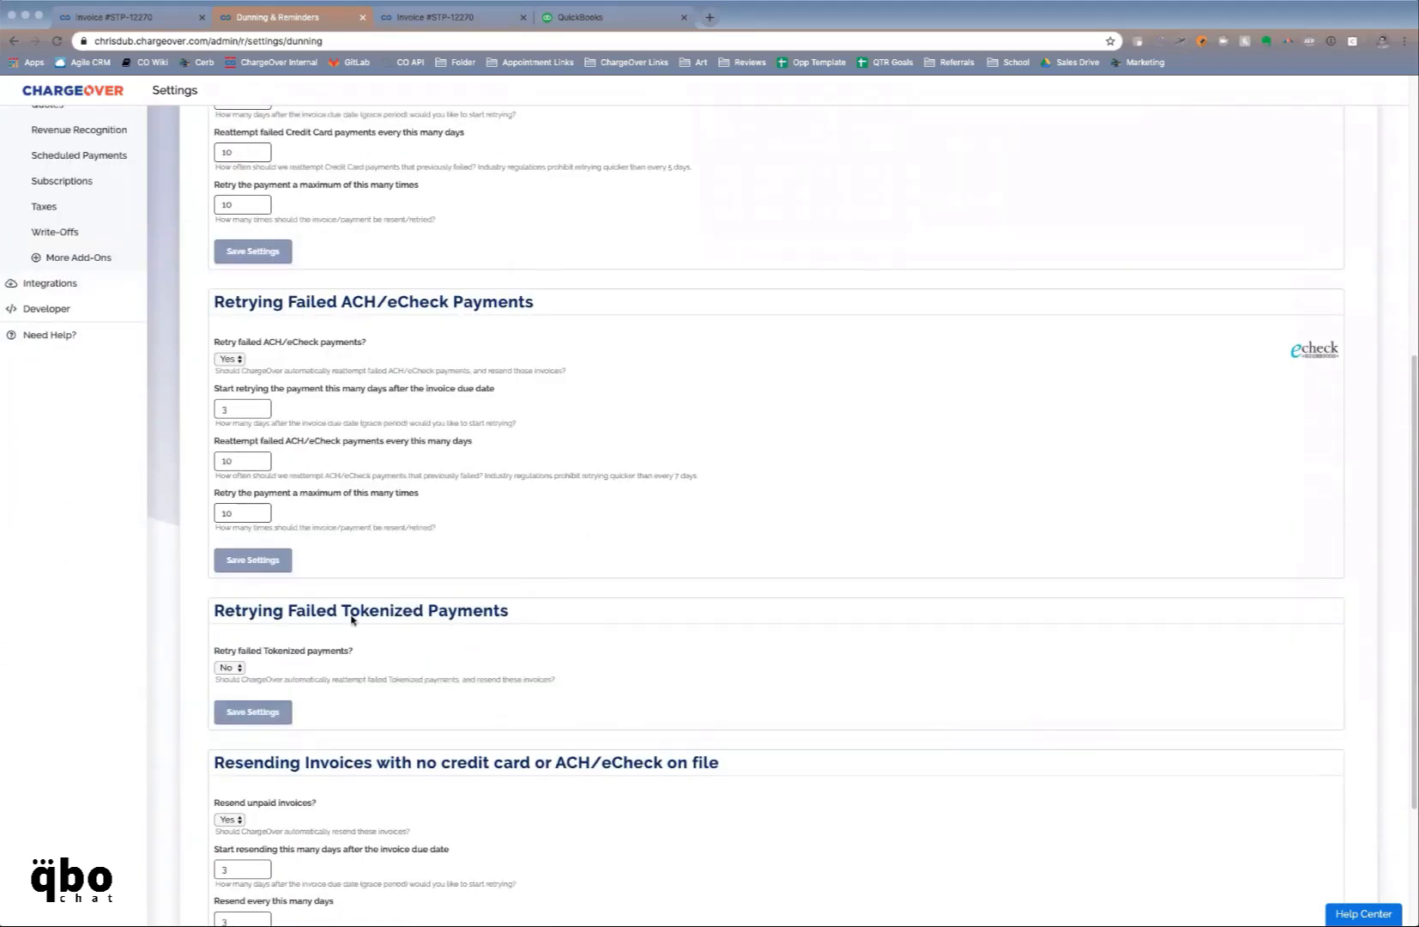
pyautogui.scroll(-2, 380, 632)
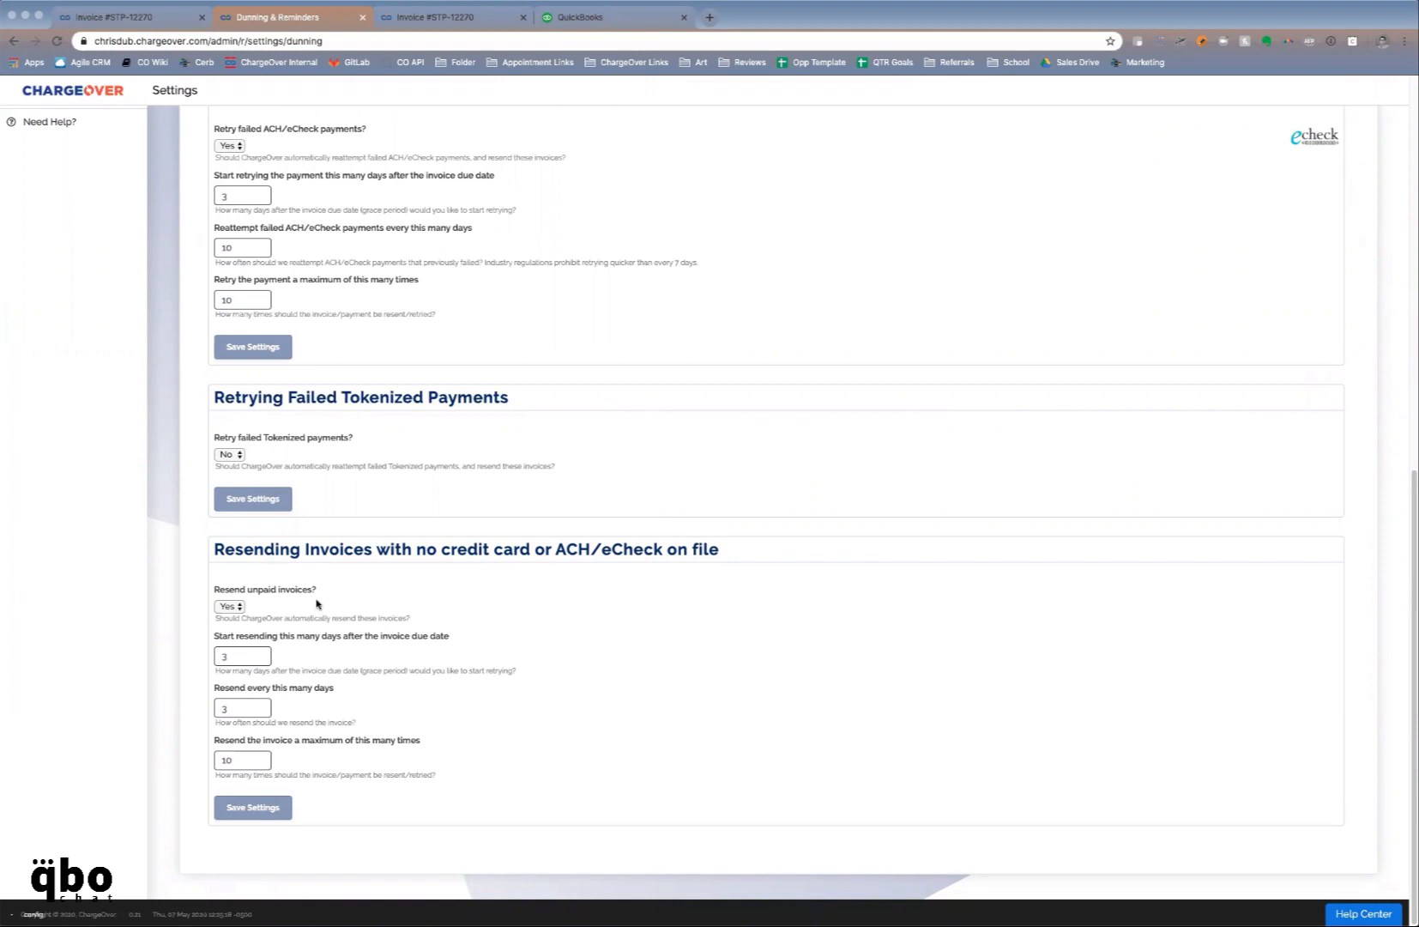
pyautogui.scroll(8, 317, 605)
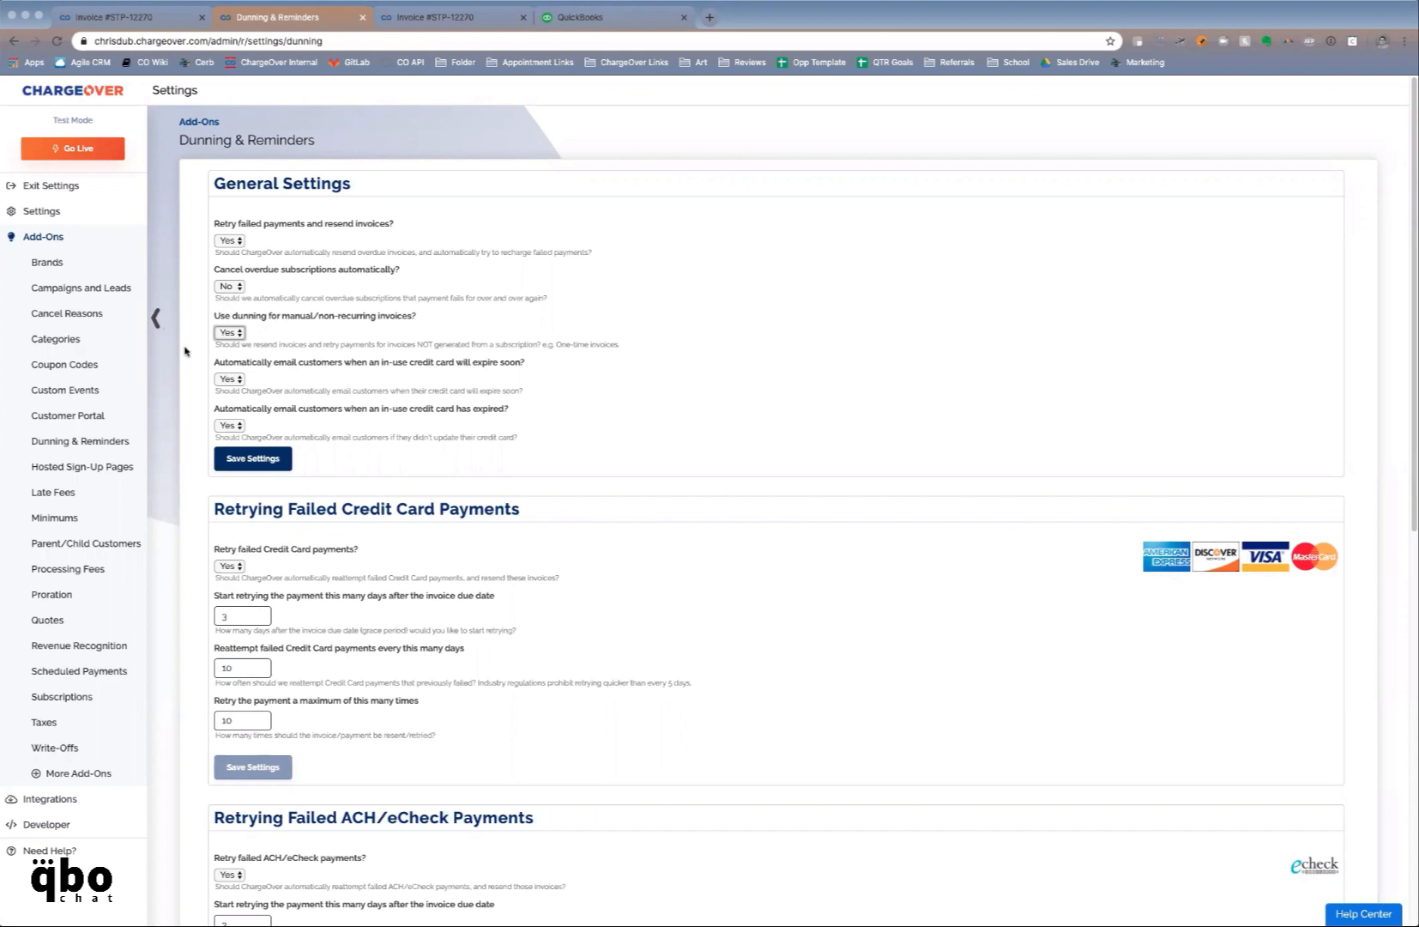
# Cancel overdue subscriptions automatically after 4 charge attempts, then expand the Settings pages in the sidebar
pyautogui.press('n')
pyautogui.click(240, 288)
pyautogui.click(243, 273)
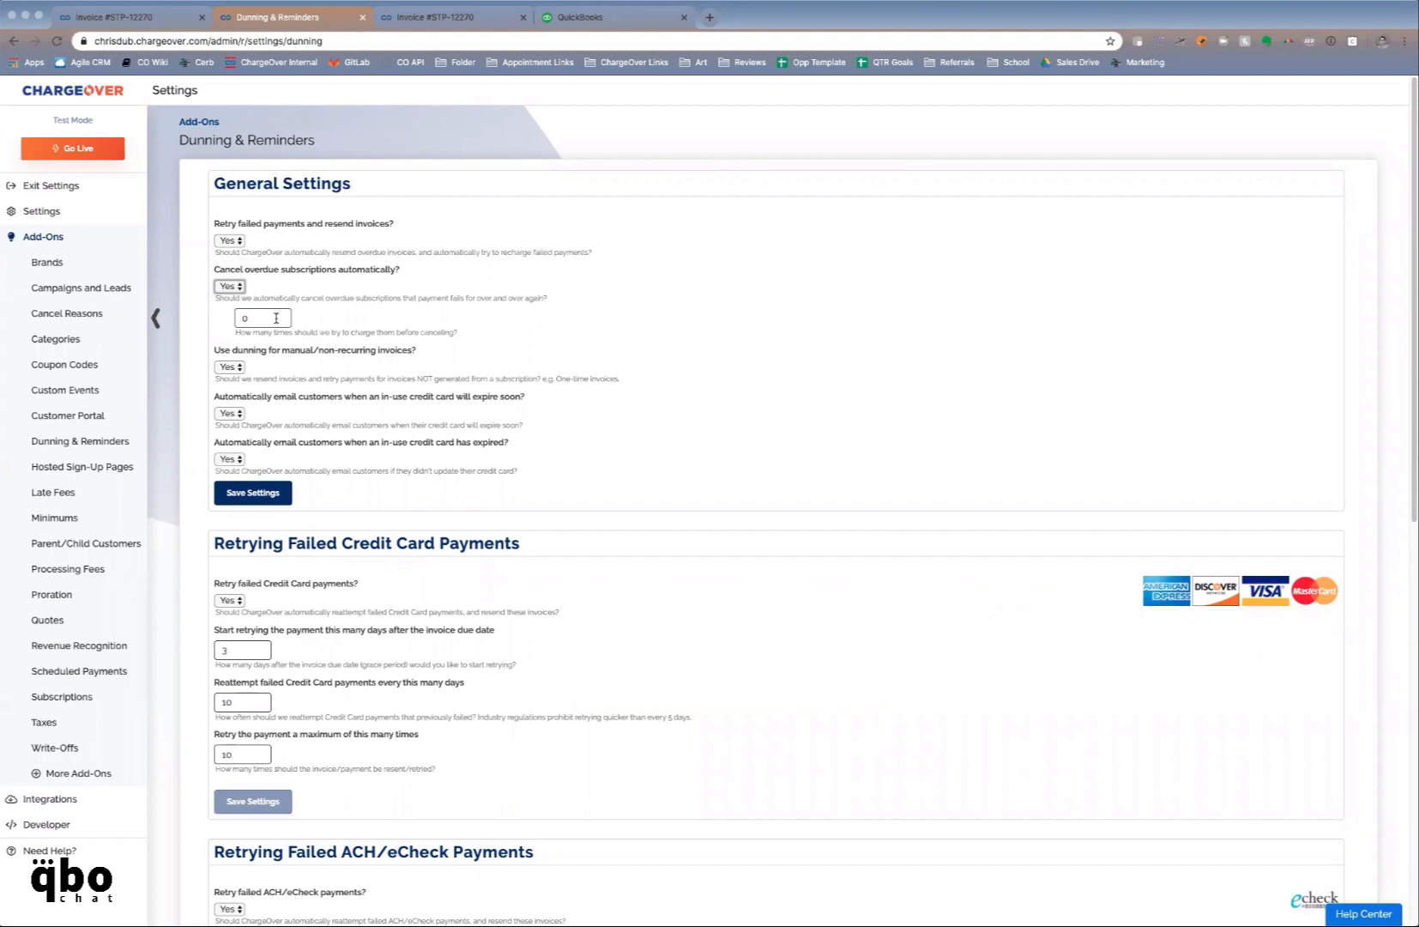
pyautogui.click(276, 318)
pyautogui.press('BackSpace')
pyautogui.write('4')
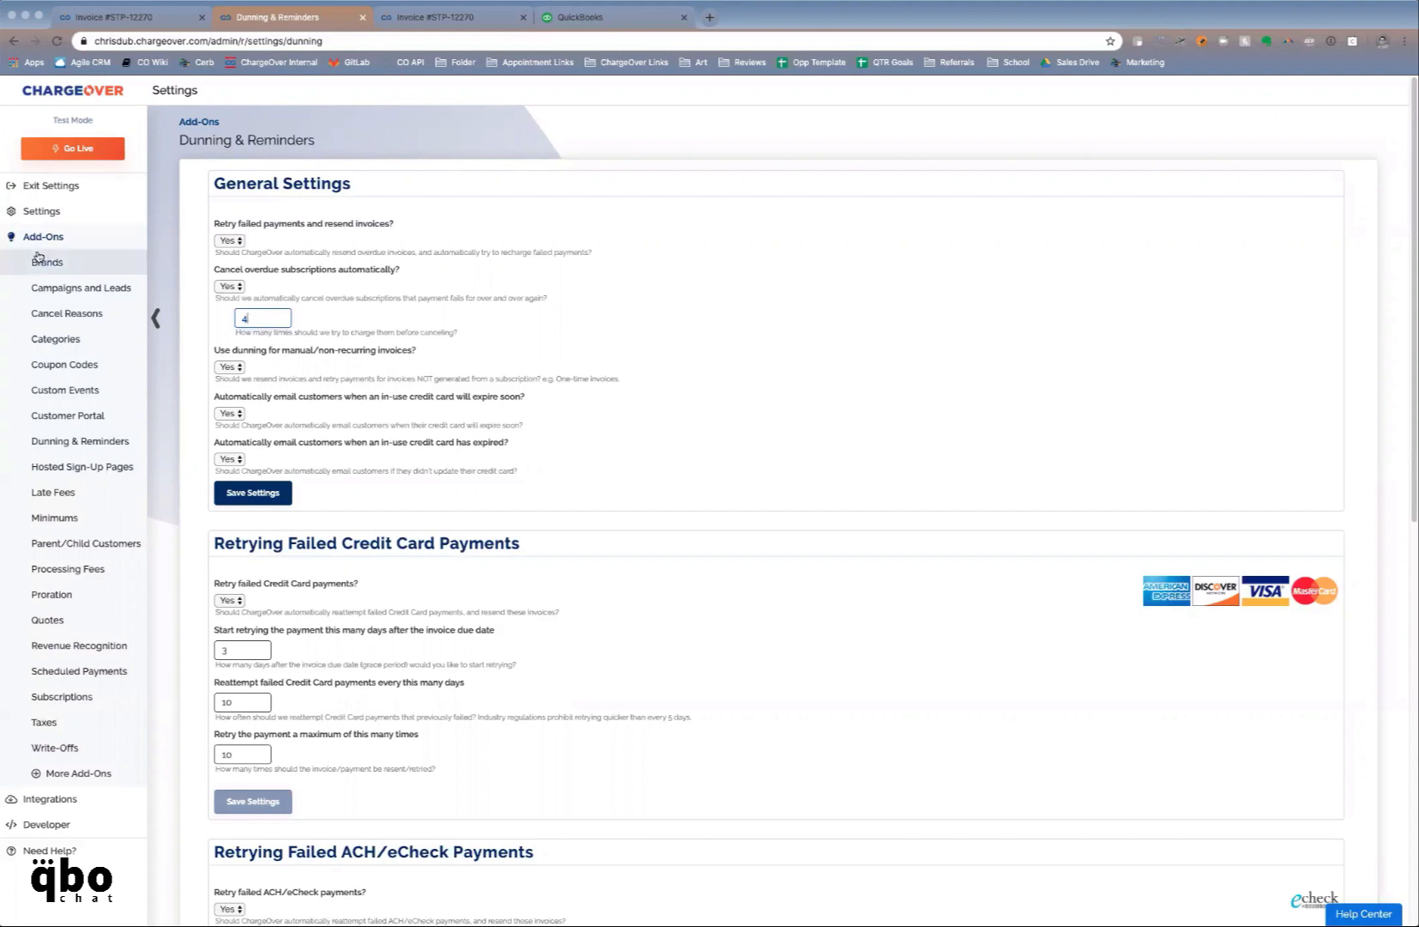
pyautogui.click(41, 211)
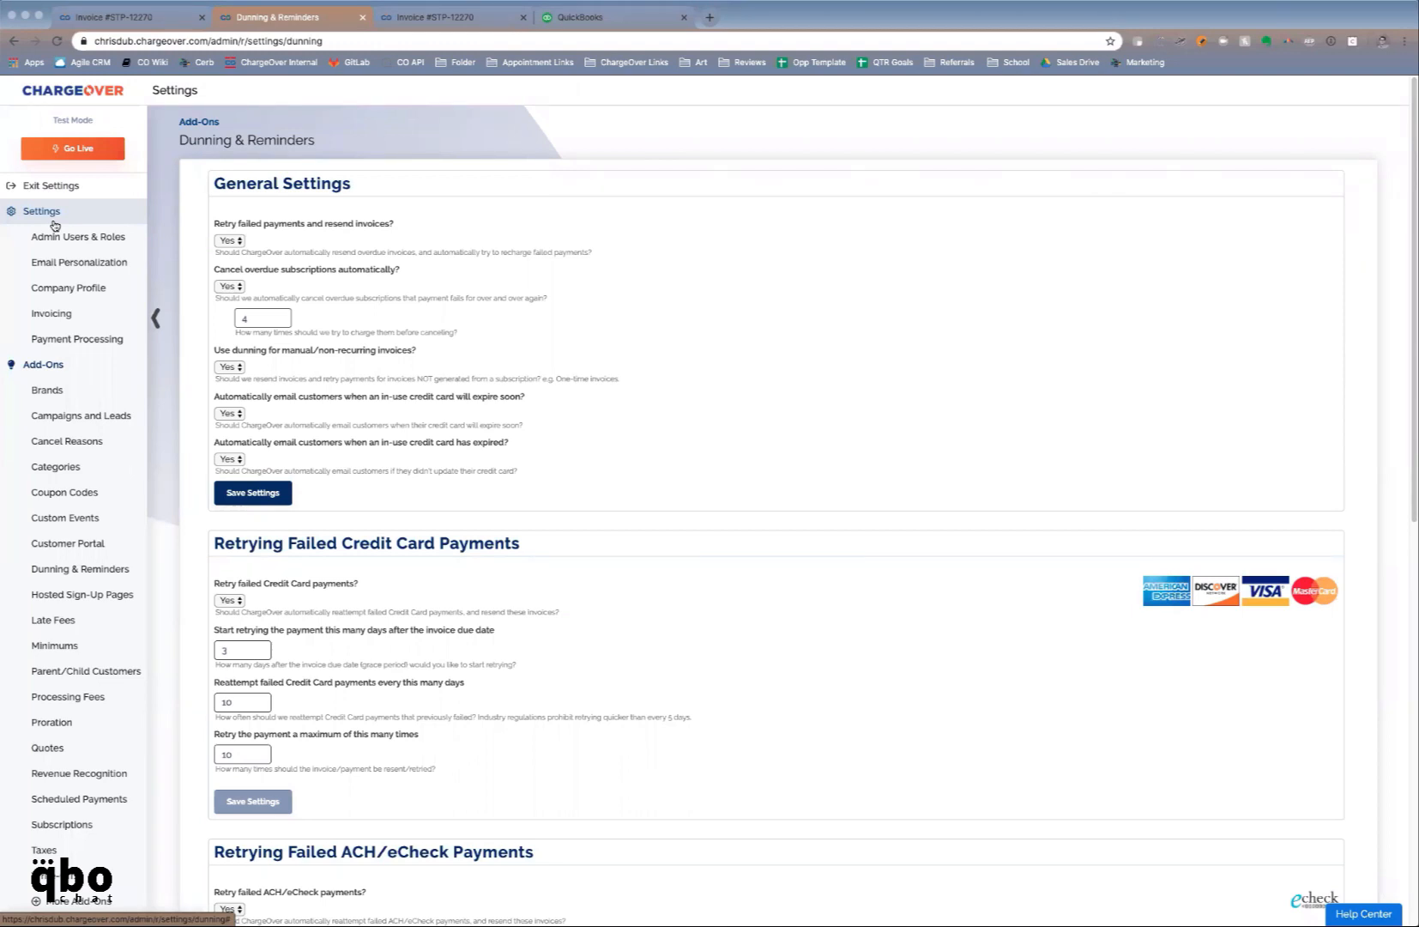
# Open Admin Users & Roles, check who last updated invoice #STP-12270 in its audit log, then return
pyautogui.click(51, 241)
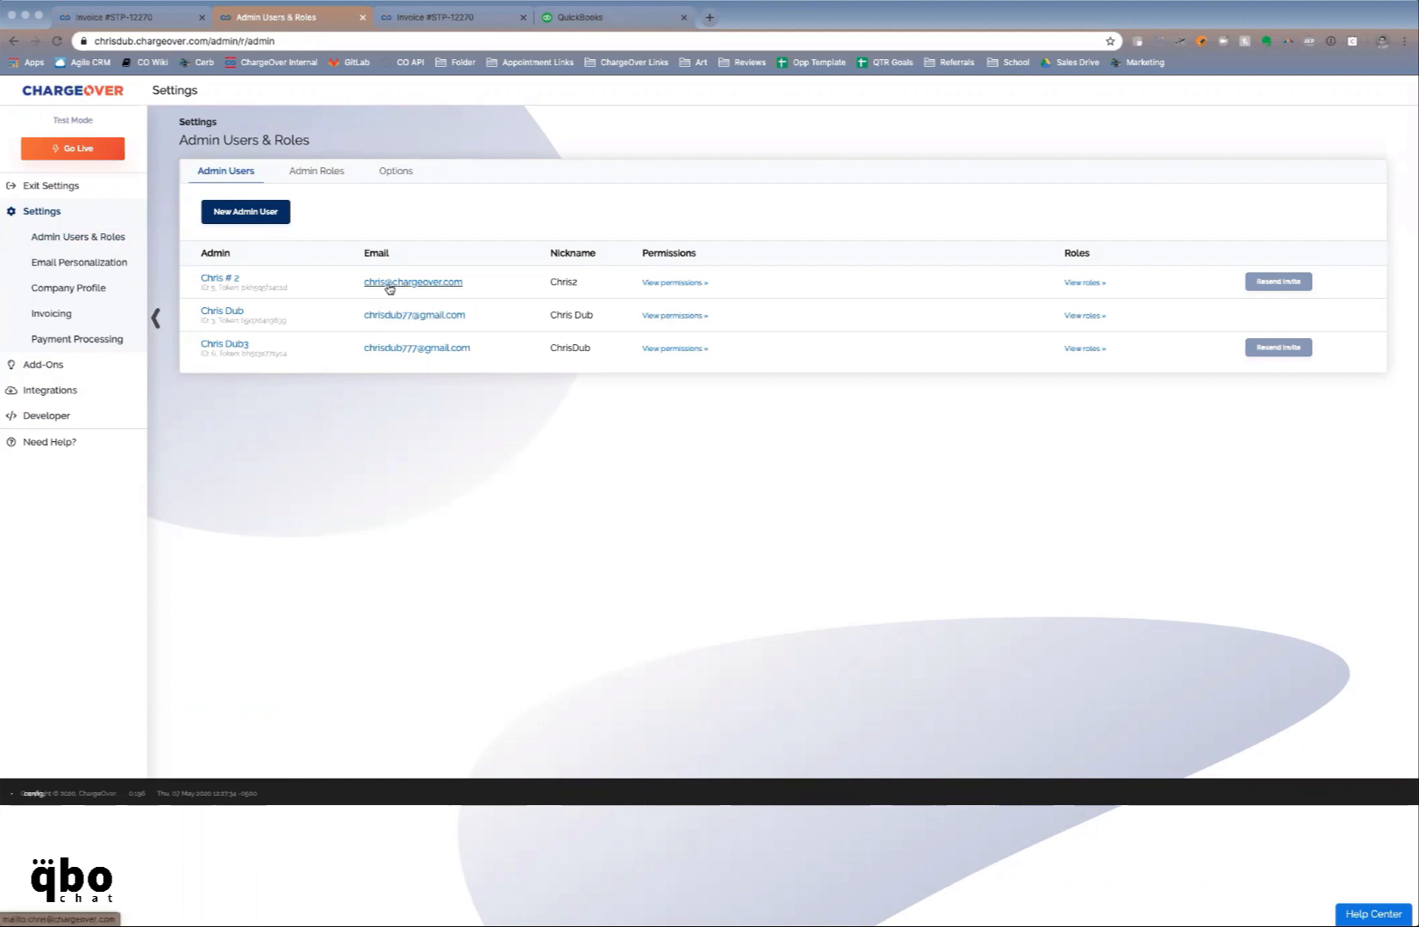
pyautogui.click(146, 17)
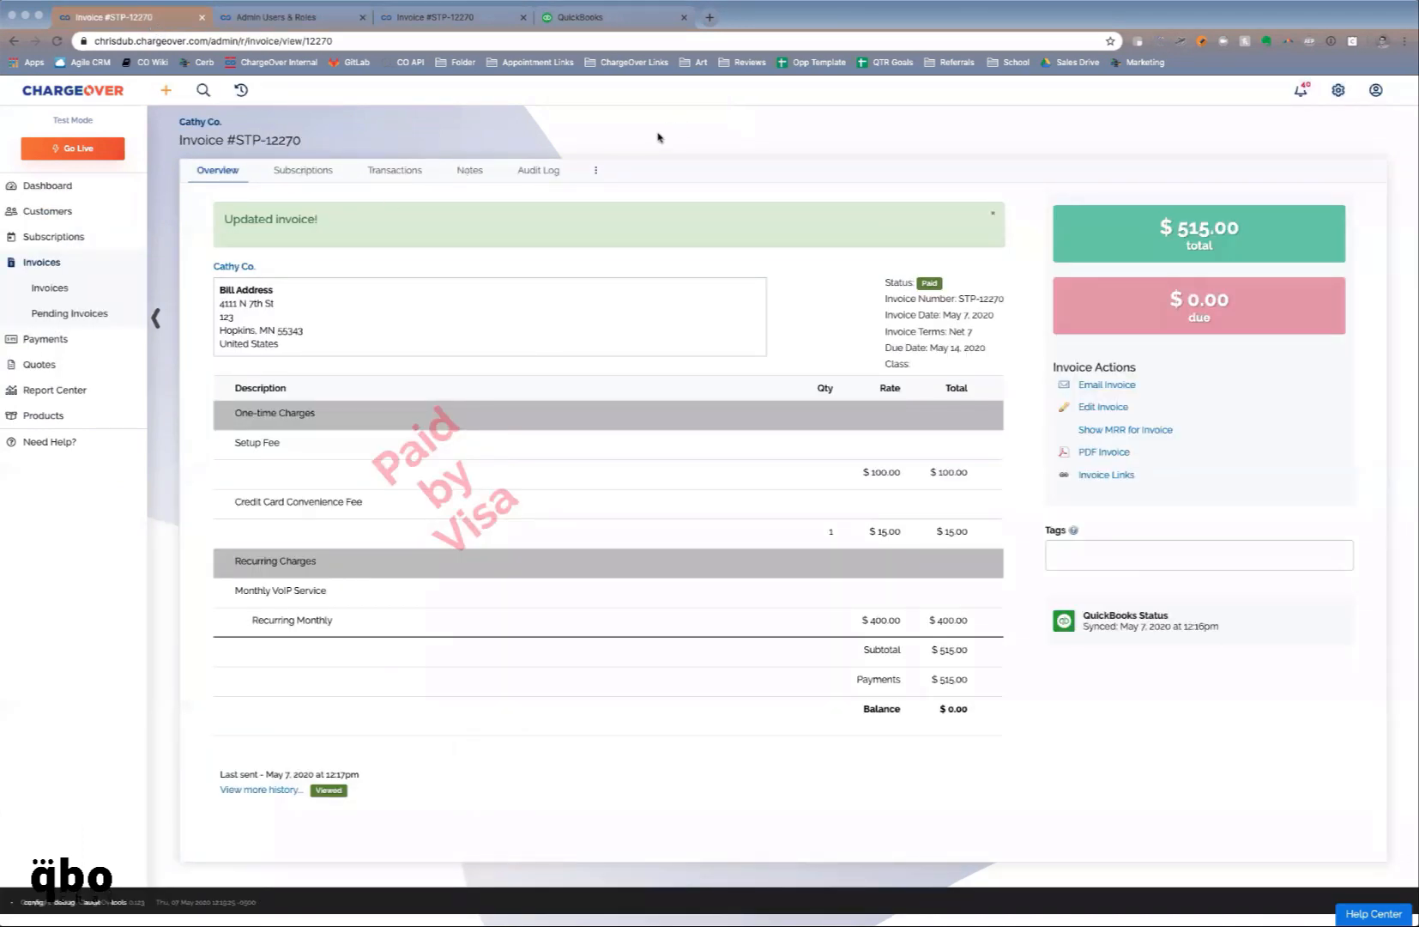
pyautogui.click(549, 185)
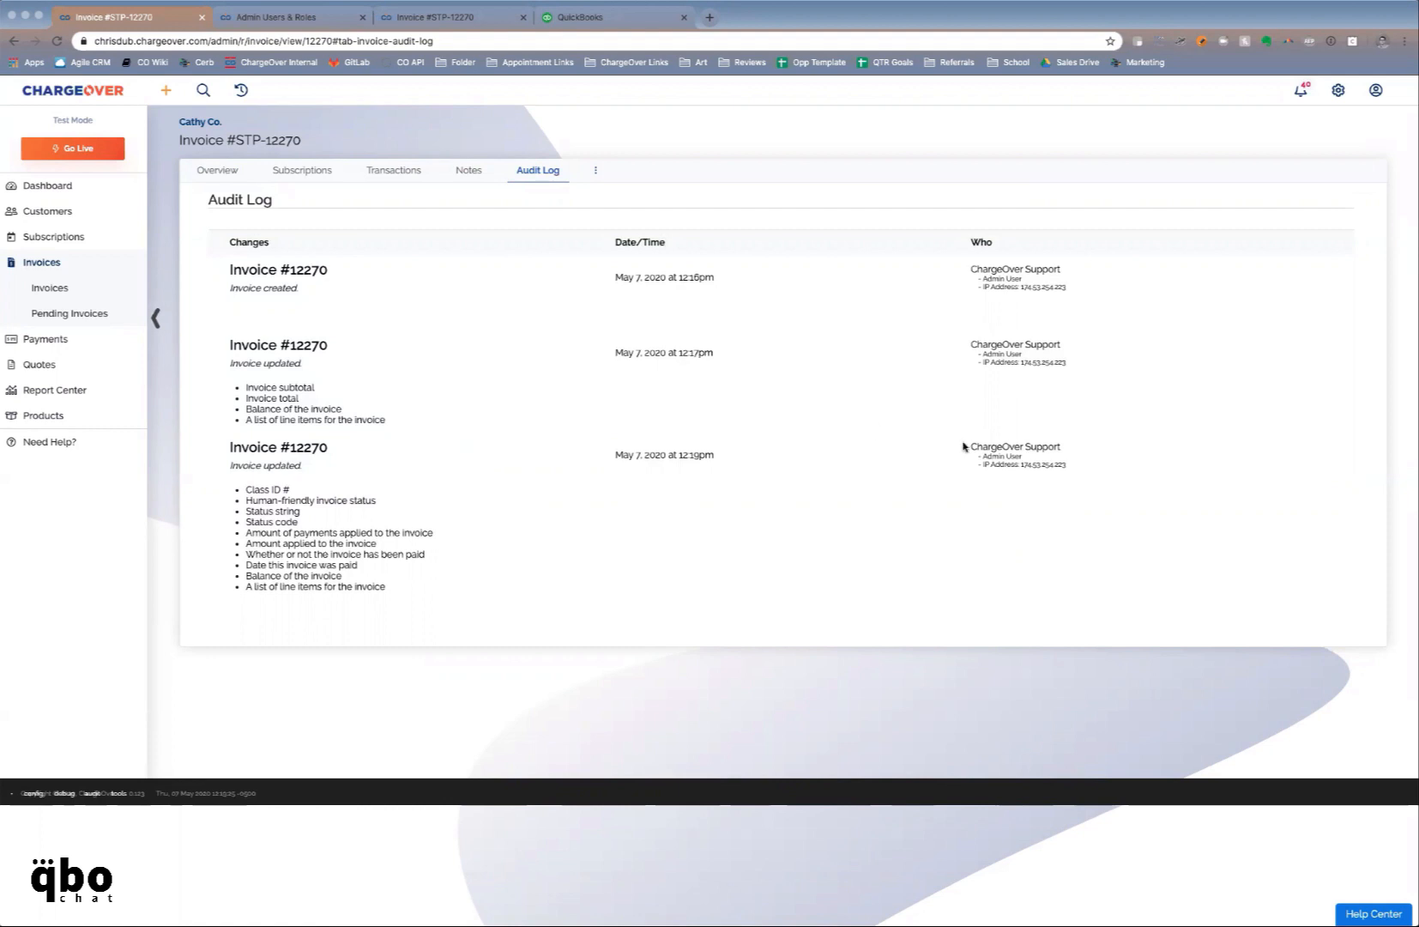
pyautogui.moveTo(966, 446); pyautogui.dragTo(1068, 449)
pyautogui.click(269, 12)
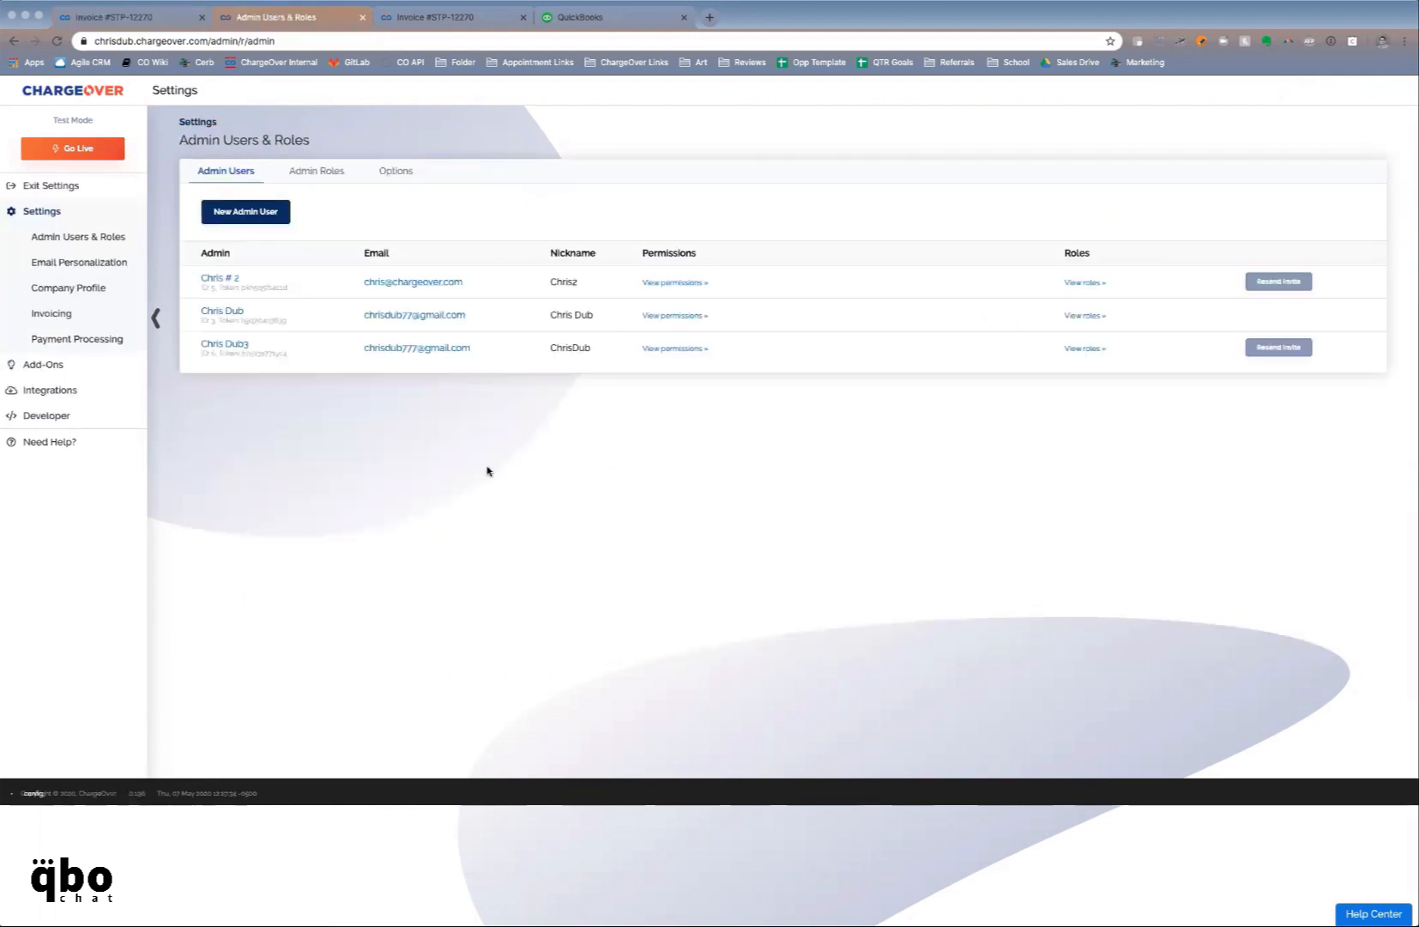
# Start a new role from the Admin Roles list and review its unticked permission groups
pyautogui.click(340, 174)
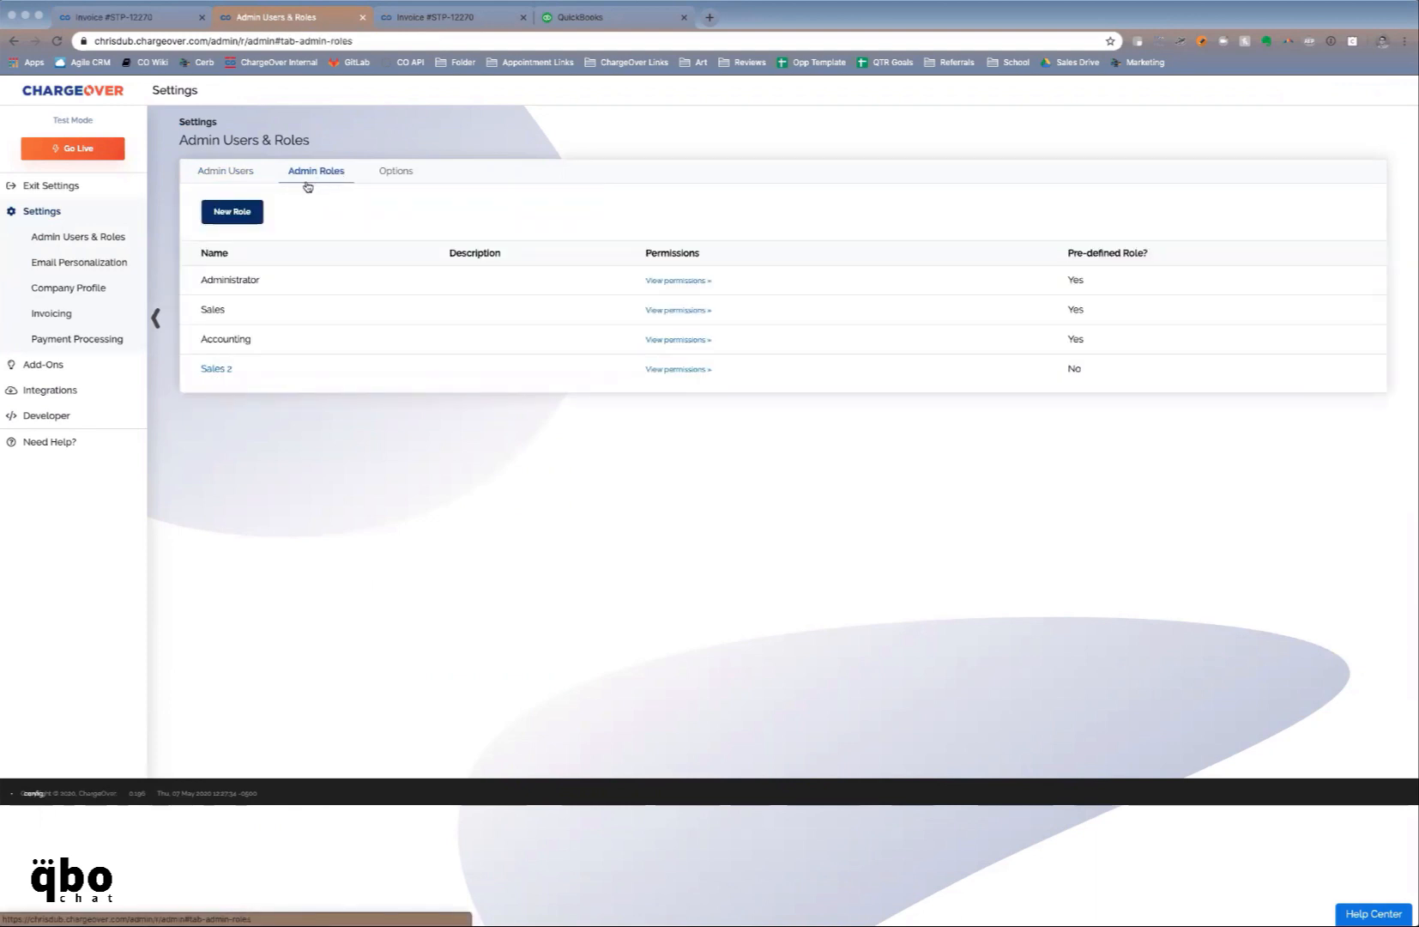
pyautogui.click(259, 209)
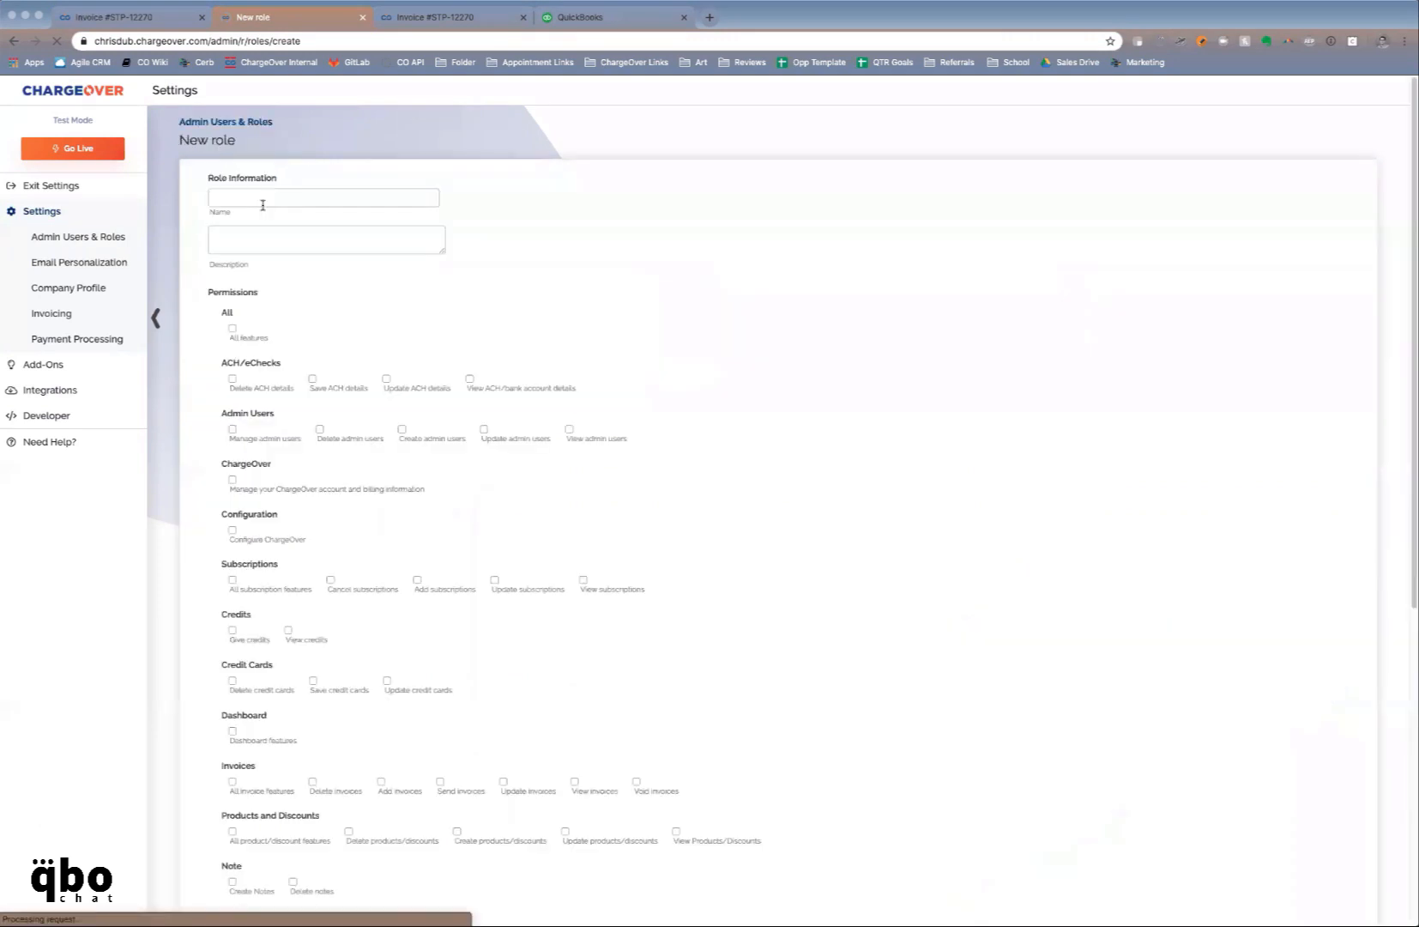
pyautogui.scroll(-2, 513, 426)
pyautogui.scroll(-3, 523, 446)
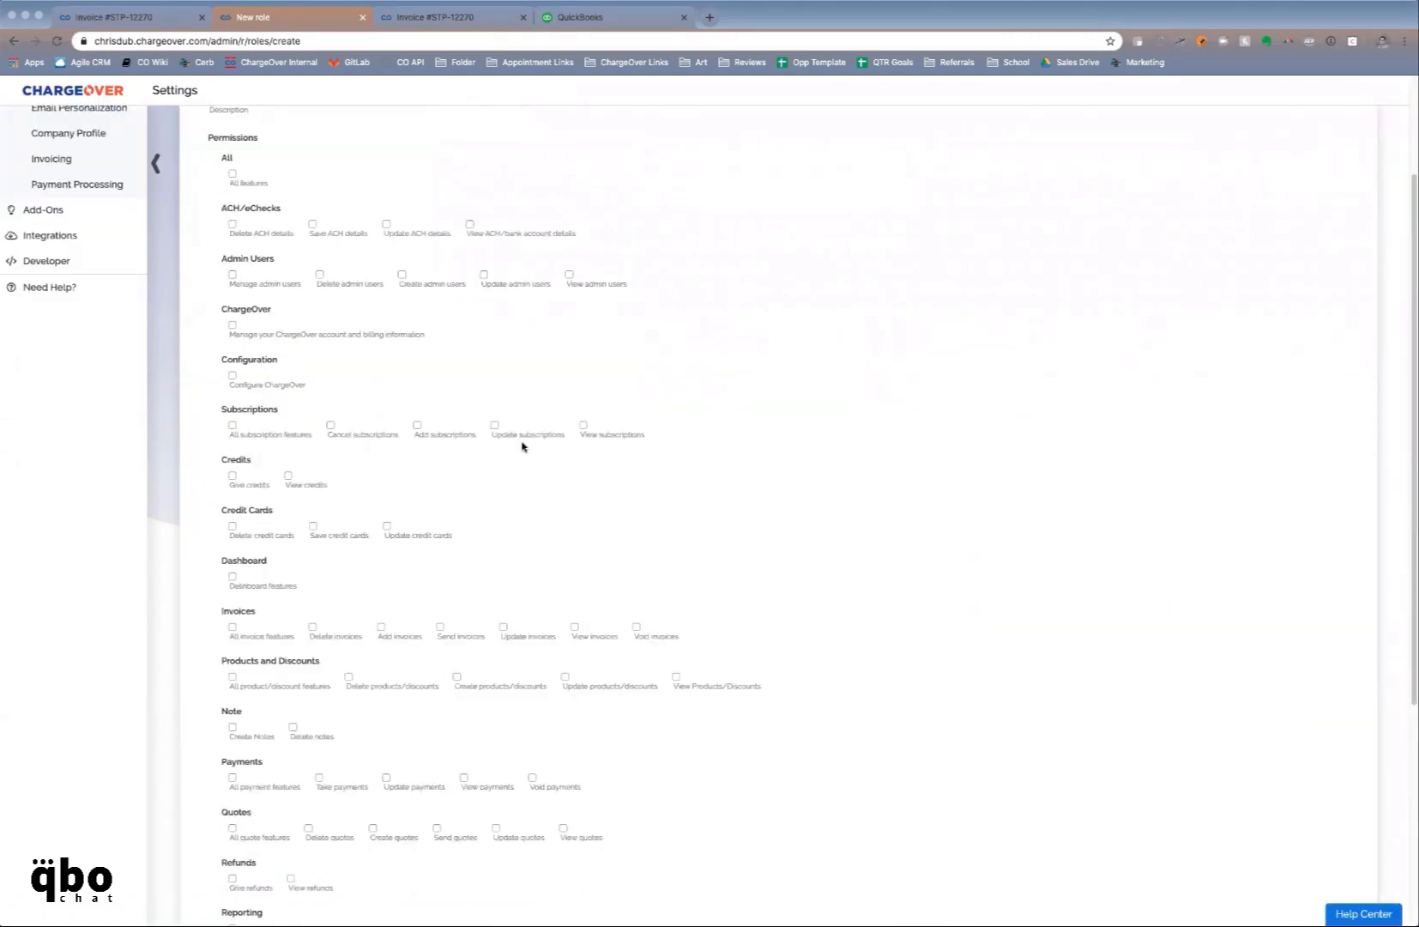
pyautogui.scroll(-4, 299, 560)
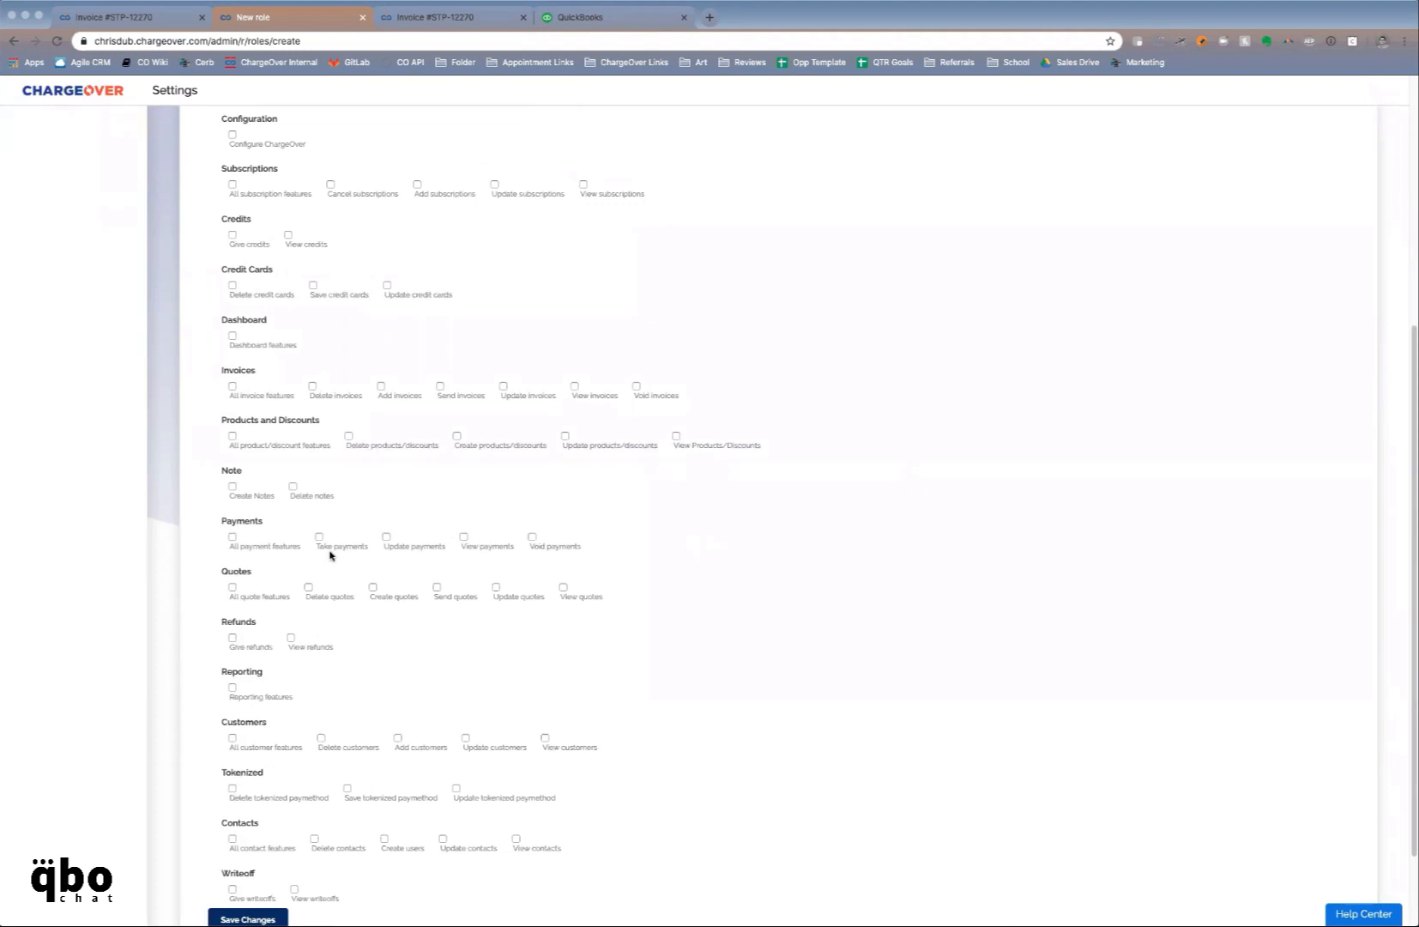
pyautogui.scroll(8, 329, 556)
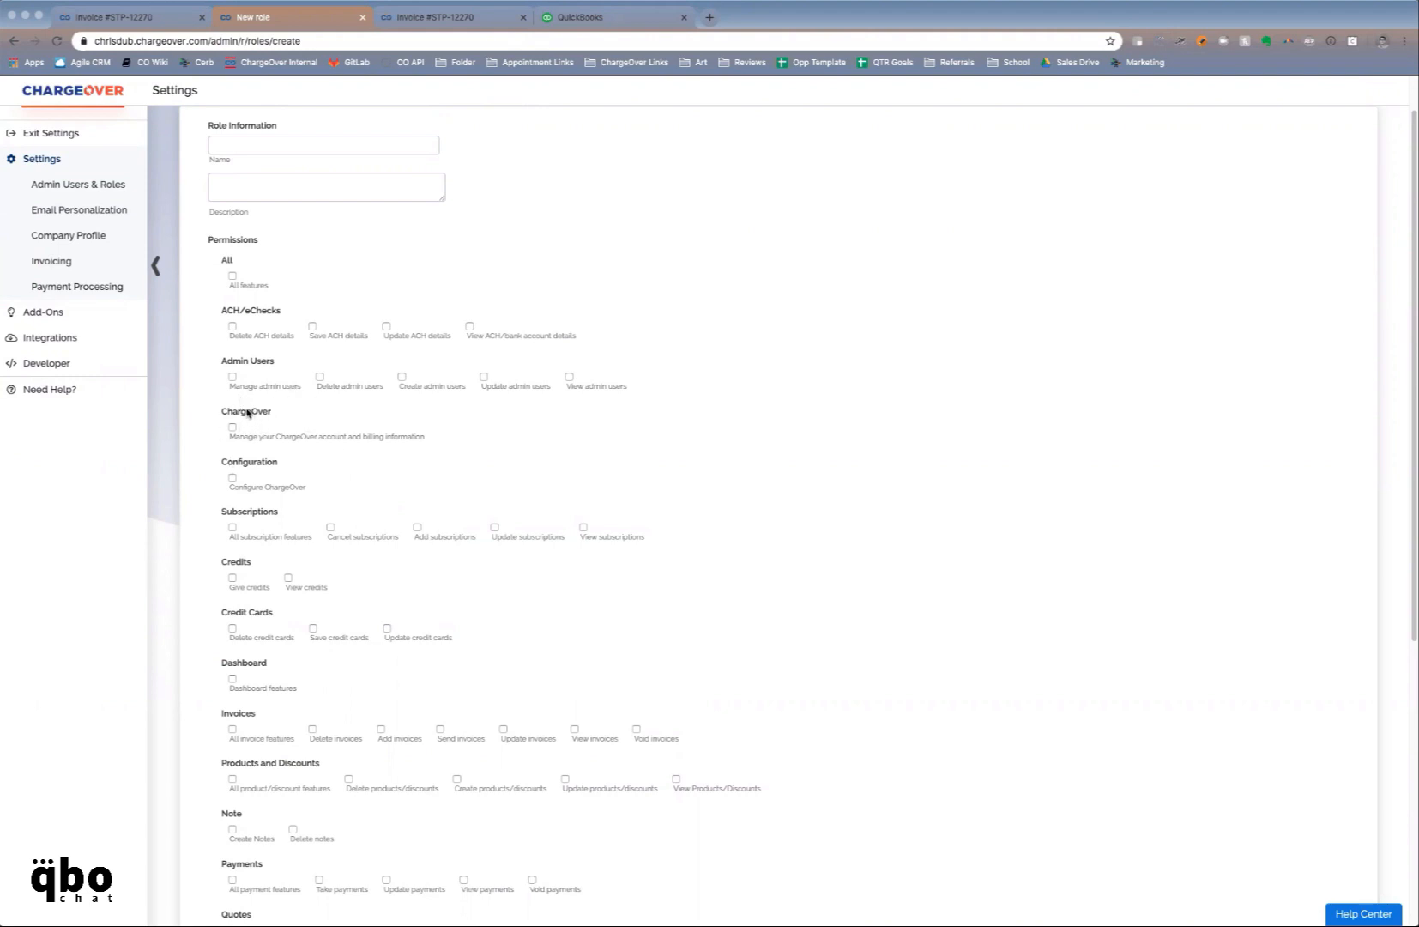
pyautogui.moveTo(248, 413); pyautogui.dragTo(279, 416)
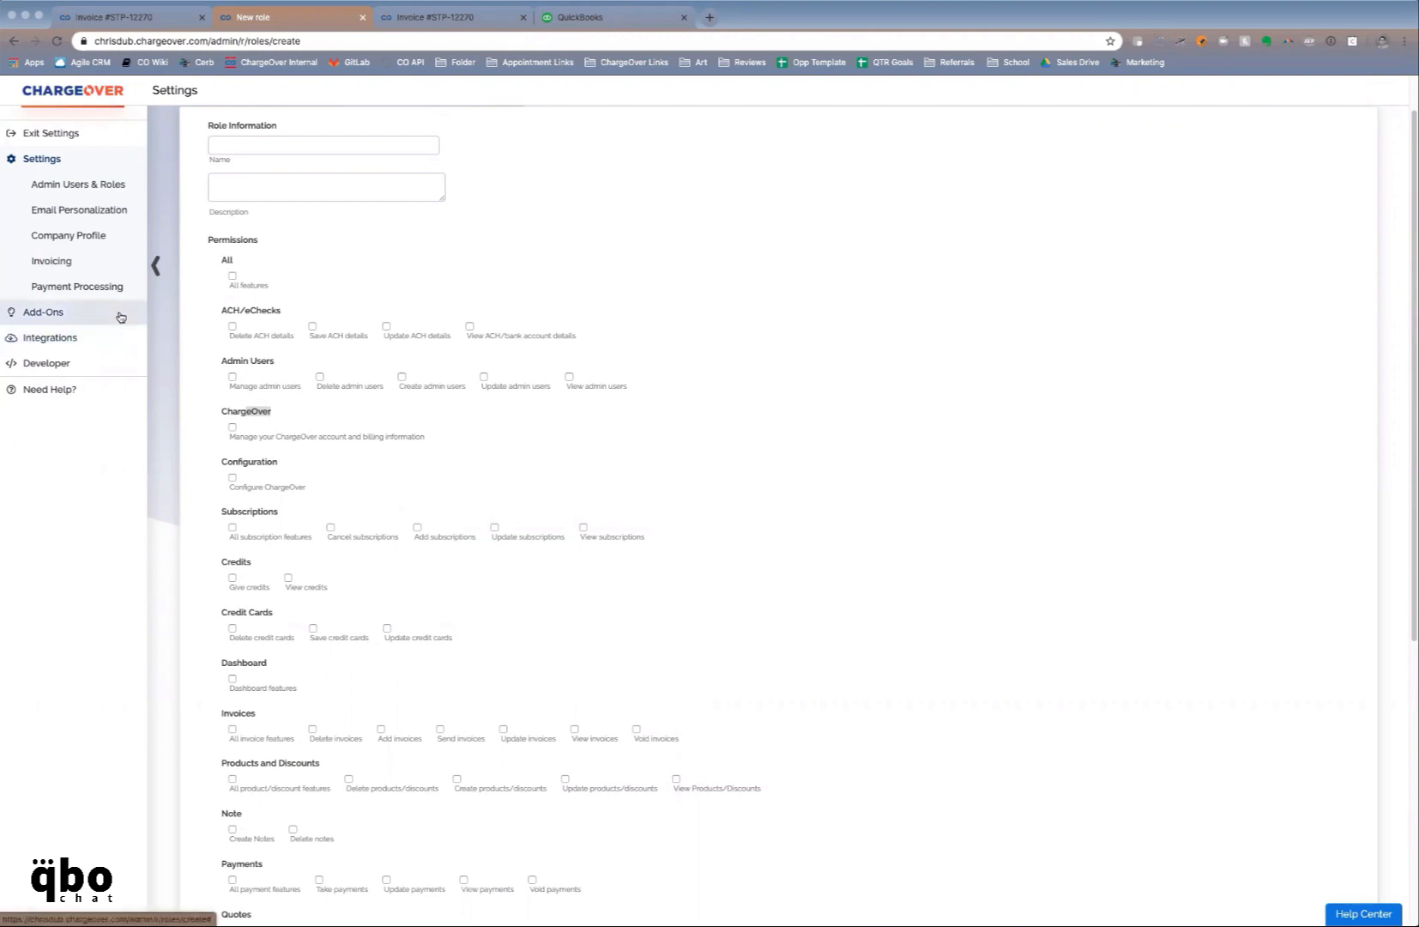
# Open the Invoice due template in Email Personalization and review its merge-tag subject and message
pyautogui.click(104, 214)
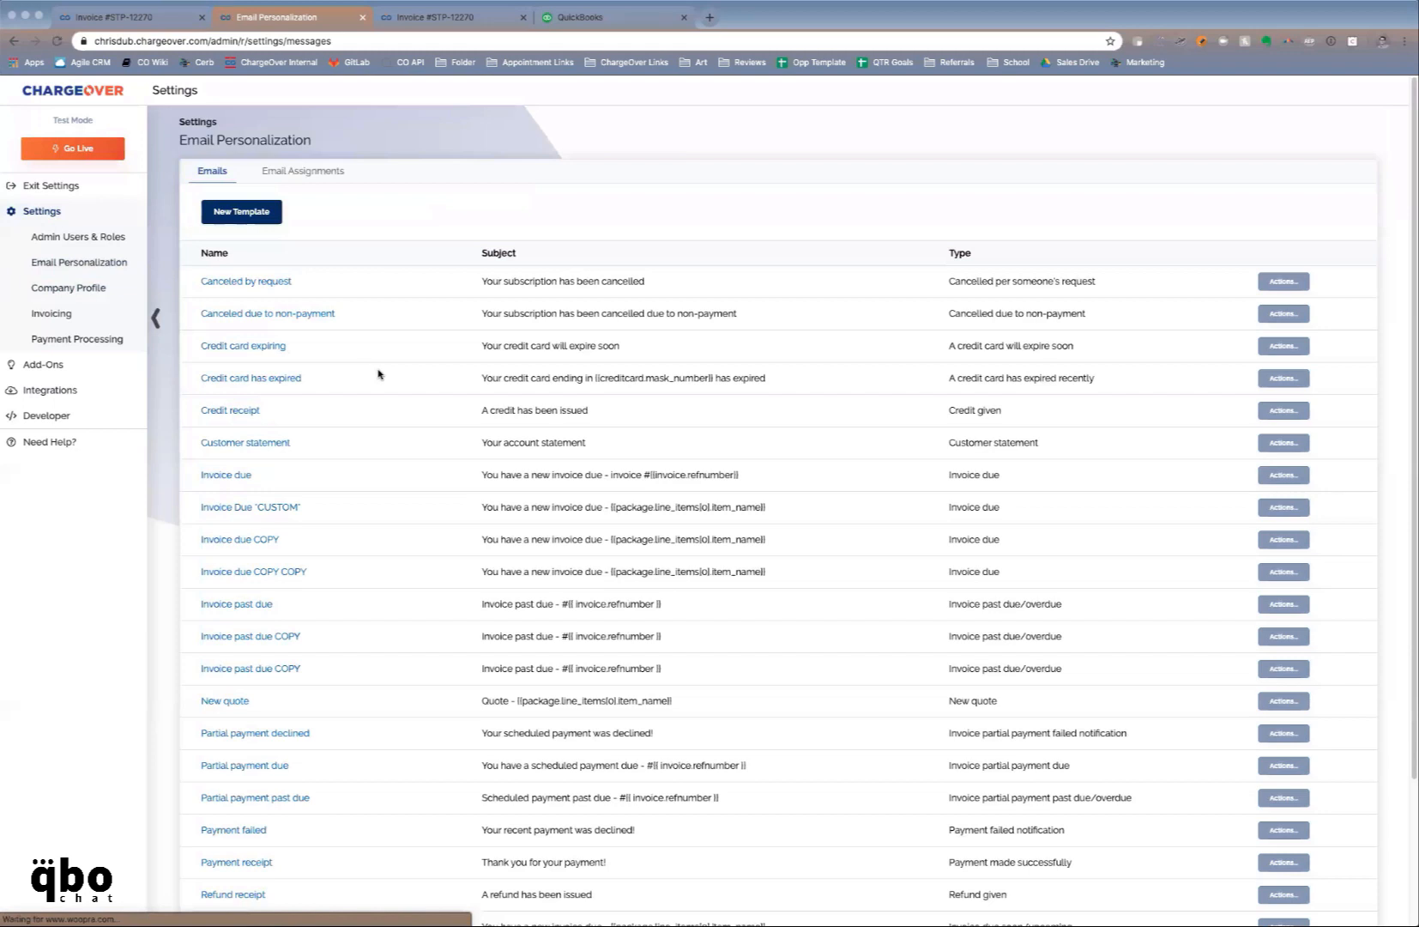
pyautogui.scroll(-1, 379, 374)
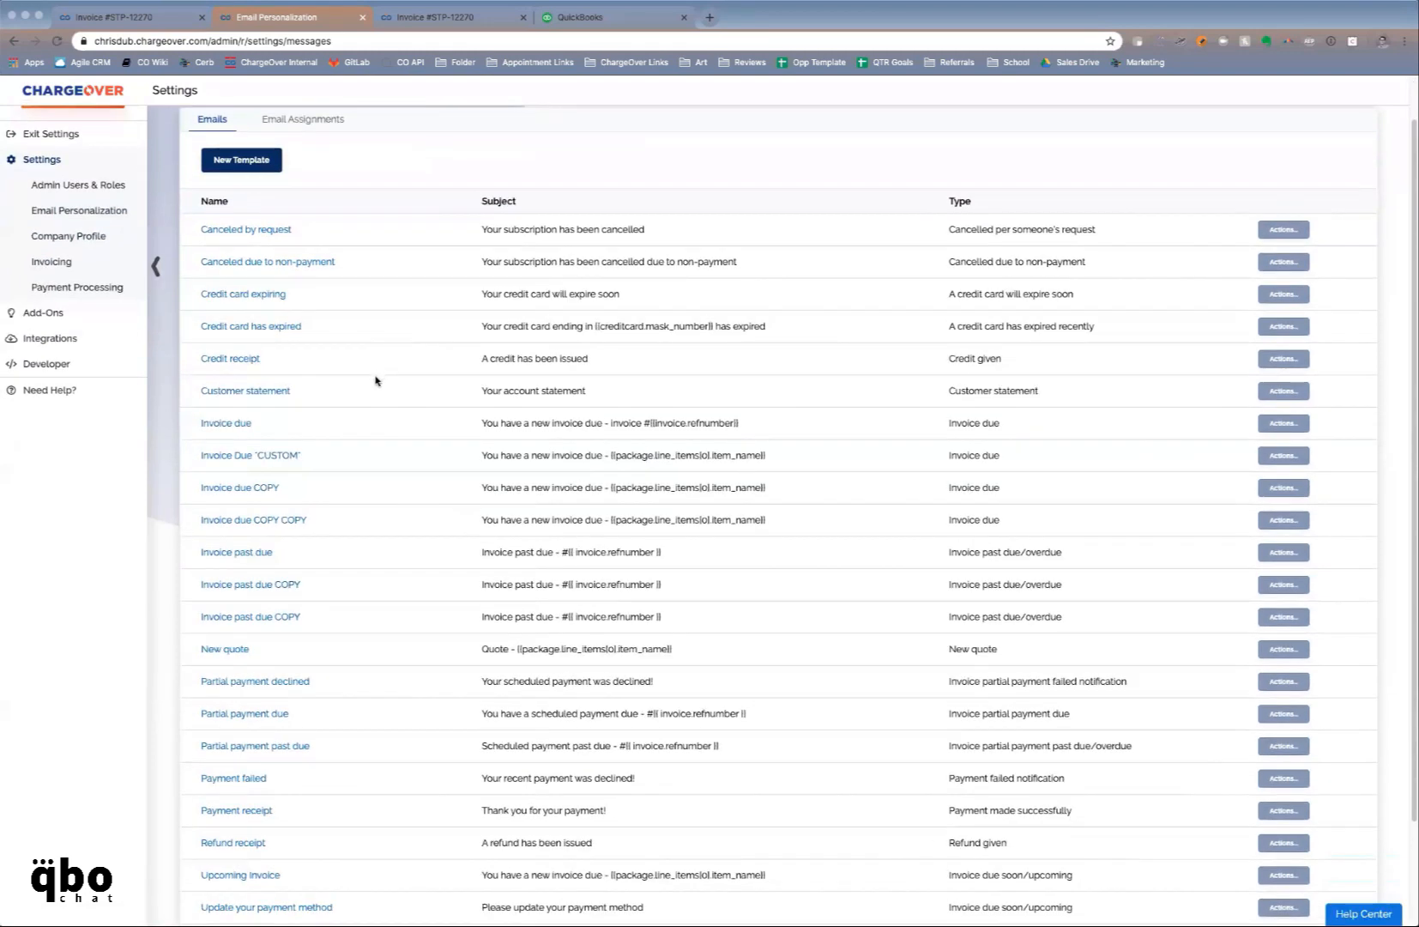
pyautogui.click(241, 425)
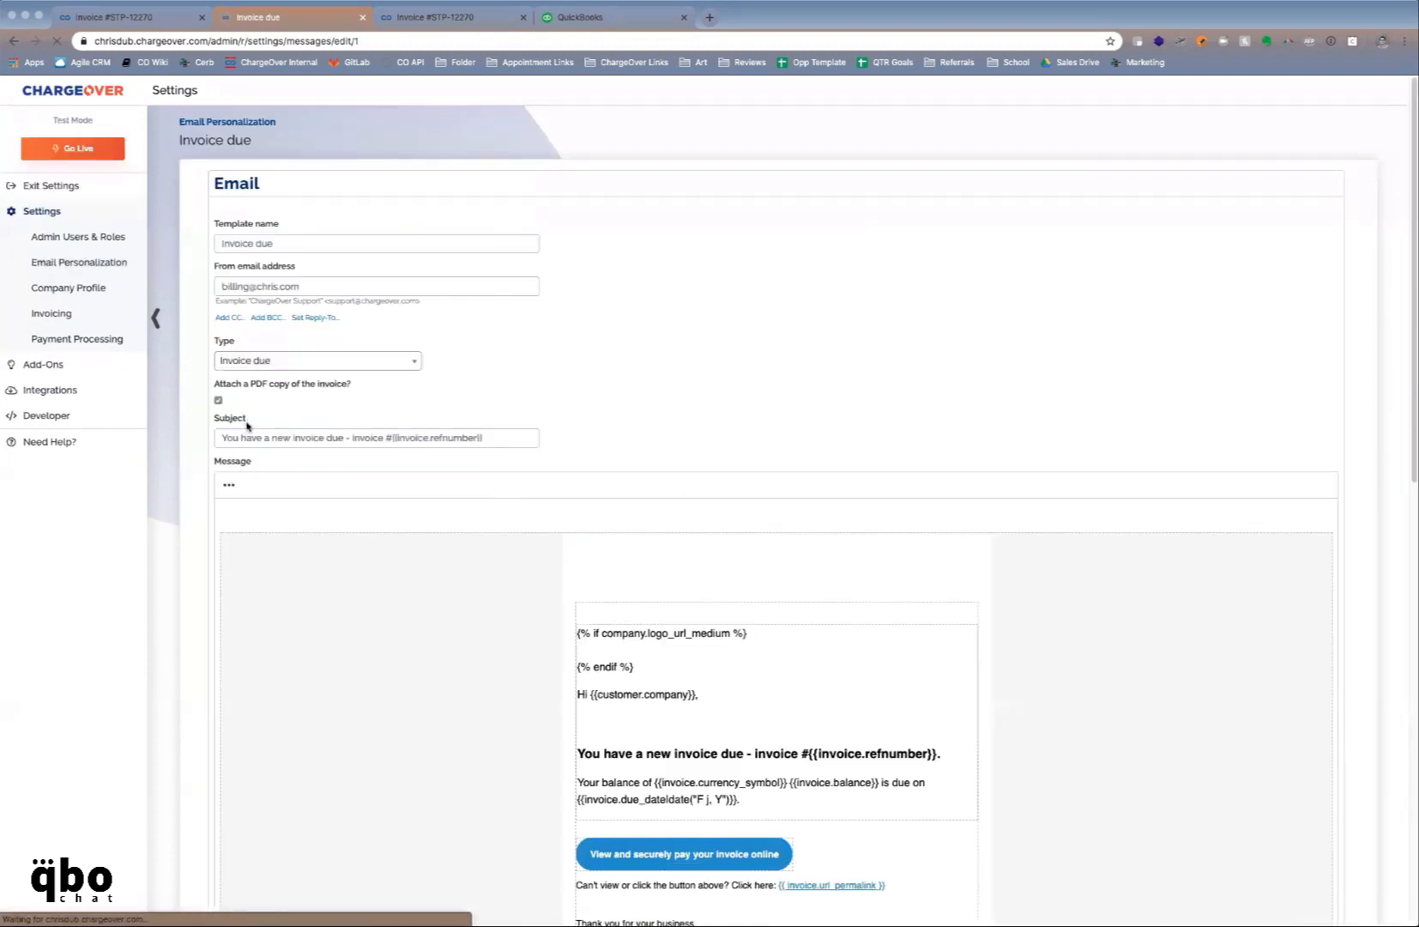
pyautogui.scroll(-4, 669, 387)
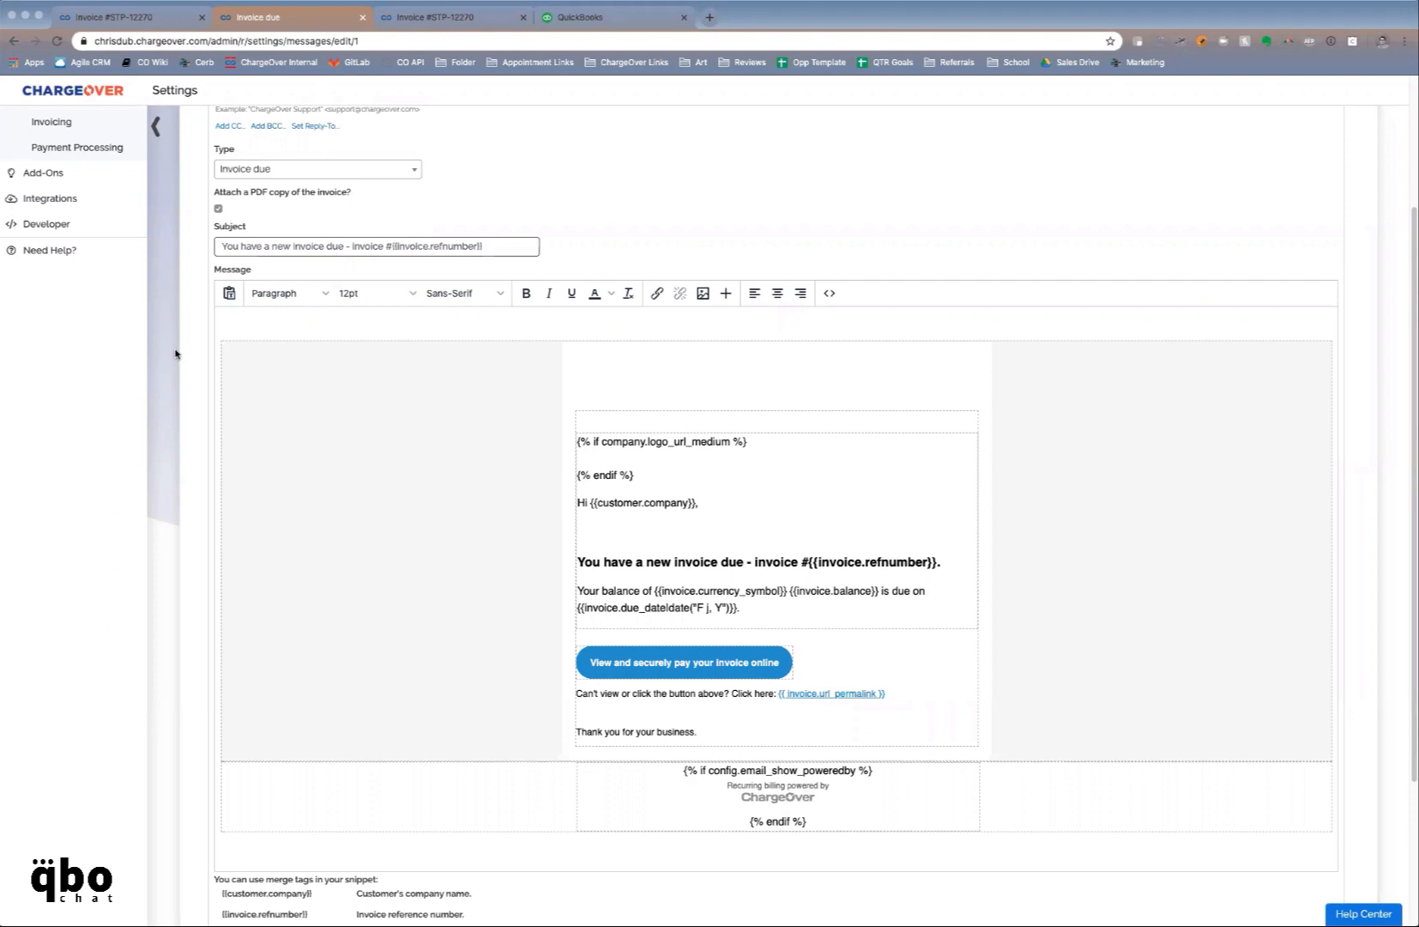
pyautogui.scroll(3, 175, 353)
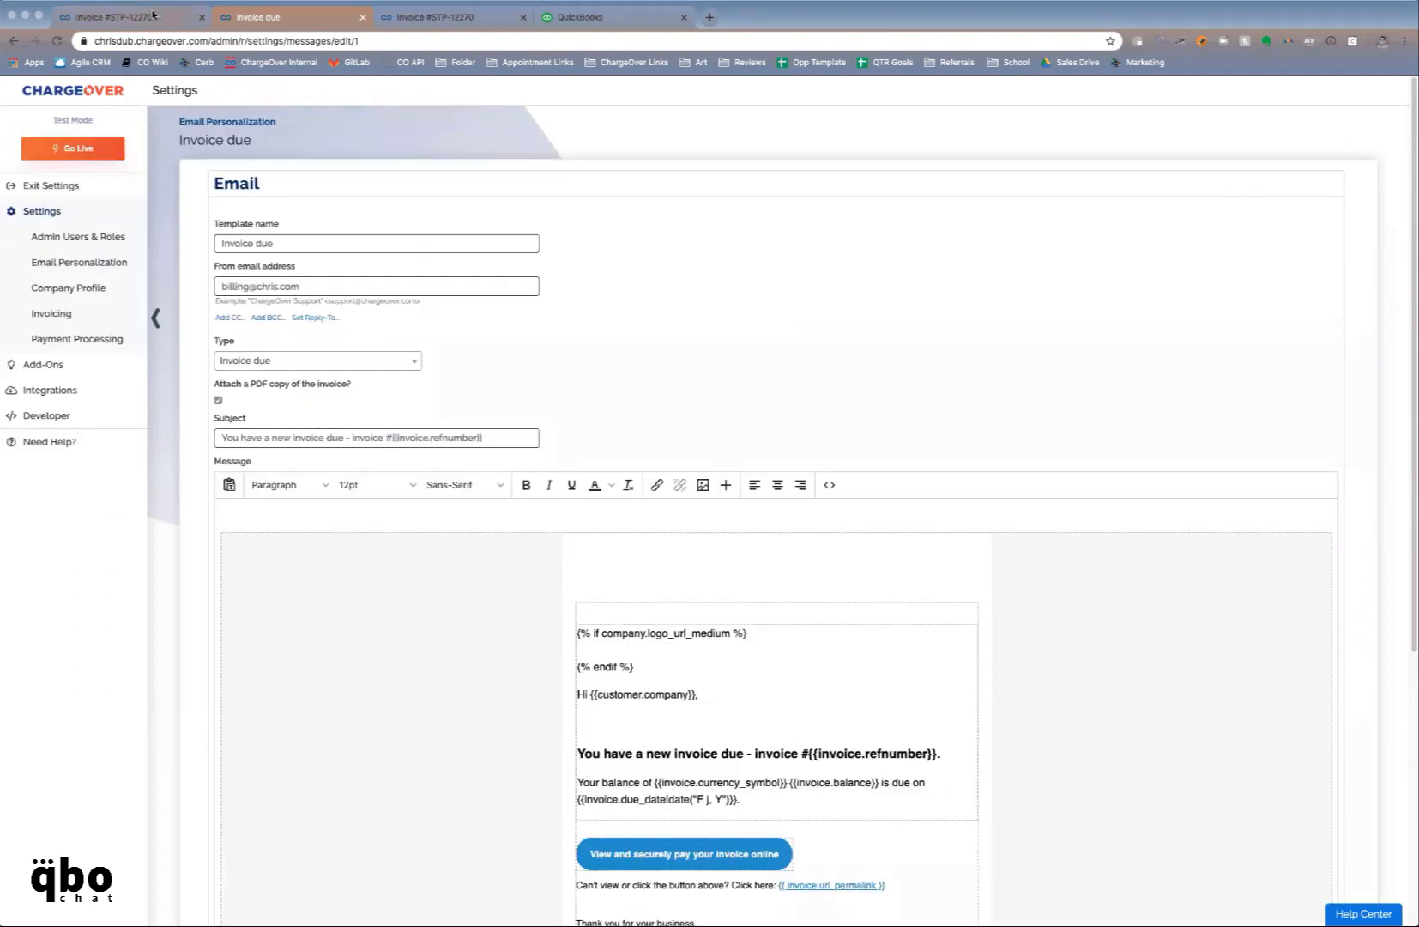
# Return to invoice #STP-12270's audit log tab and open the Report Center
pyautogui.click(150, 16)
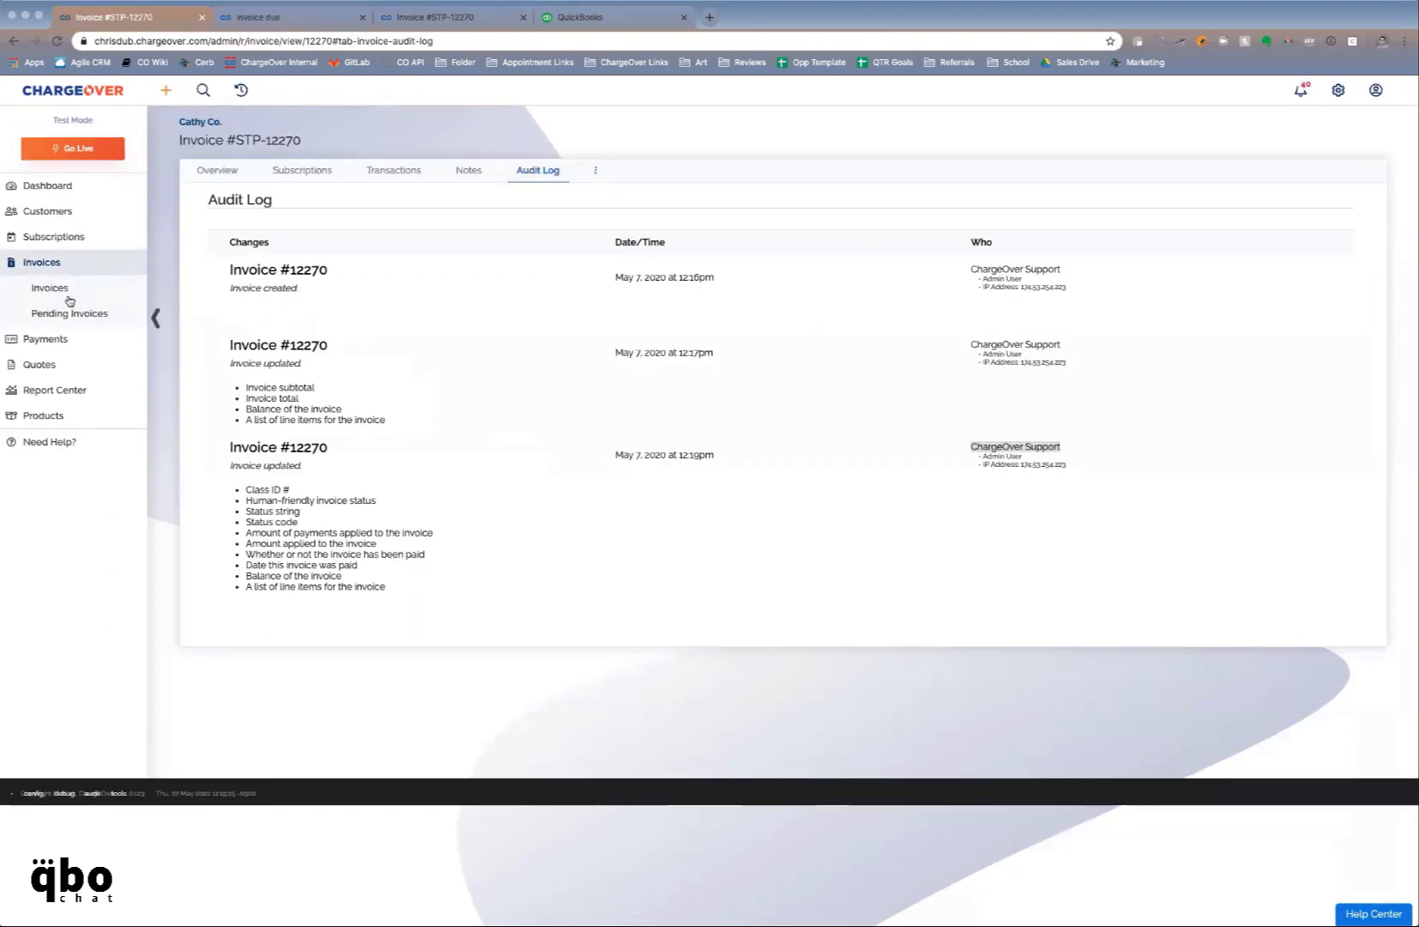
pyautogui.click(54, 390)
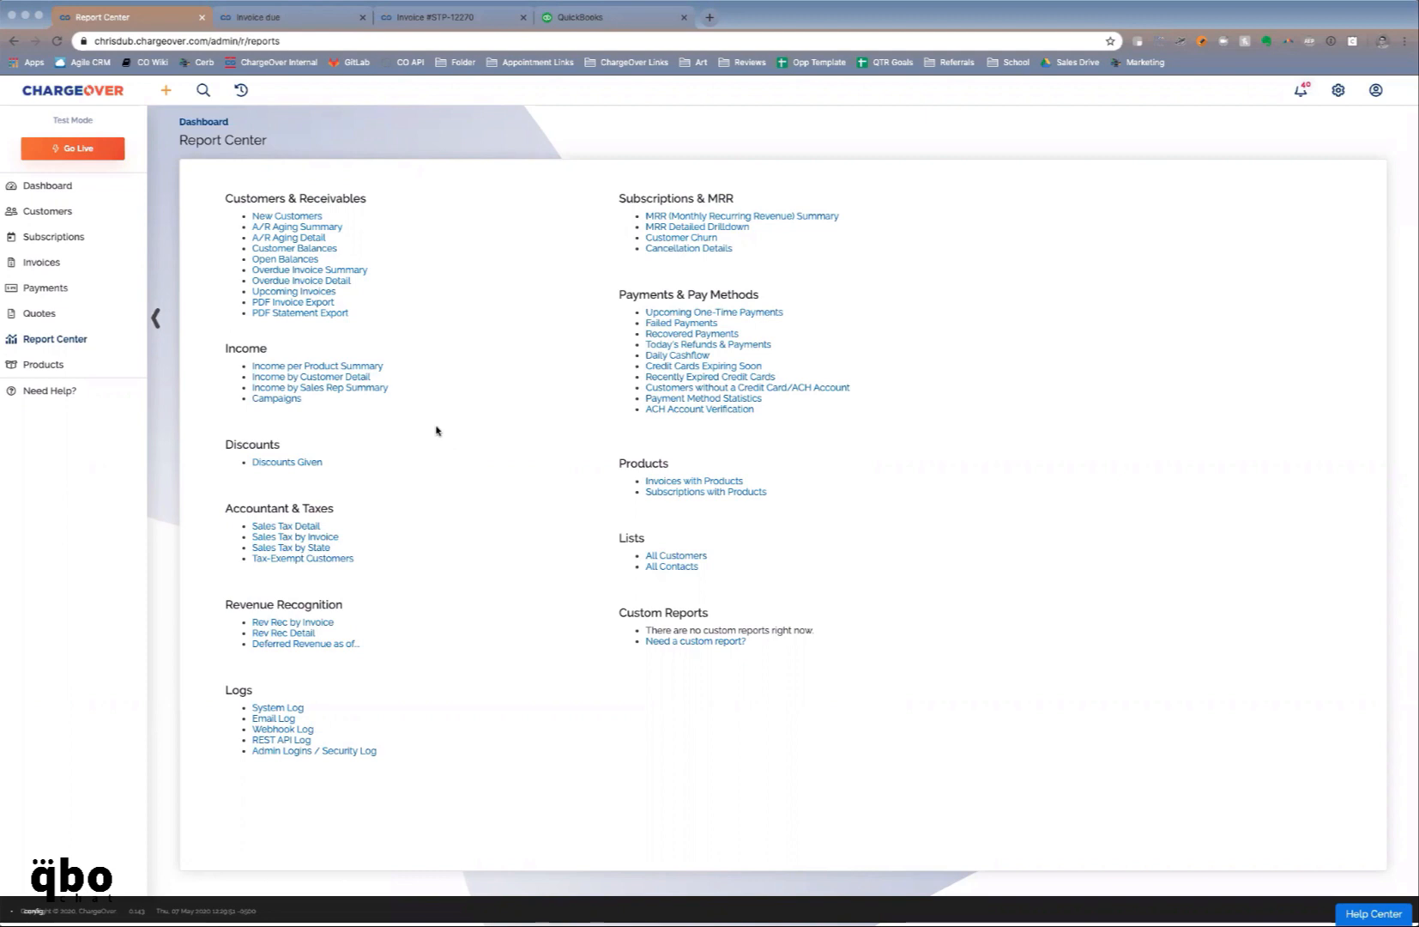
# Start an email schedule for the Failed Payments report on Tuesdays and Thursdays
pyautogui.click(691, 326)
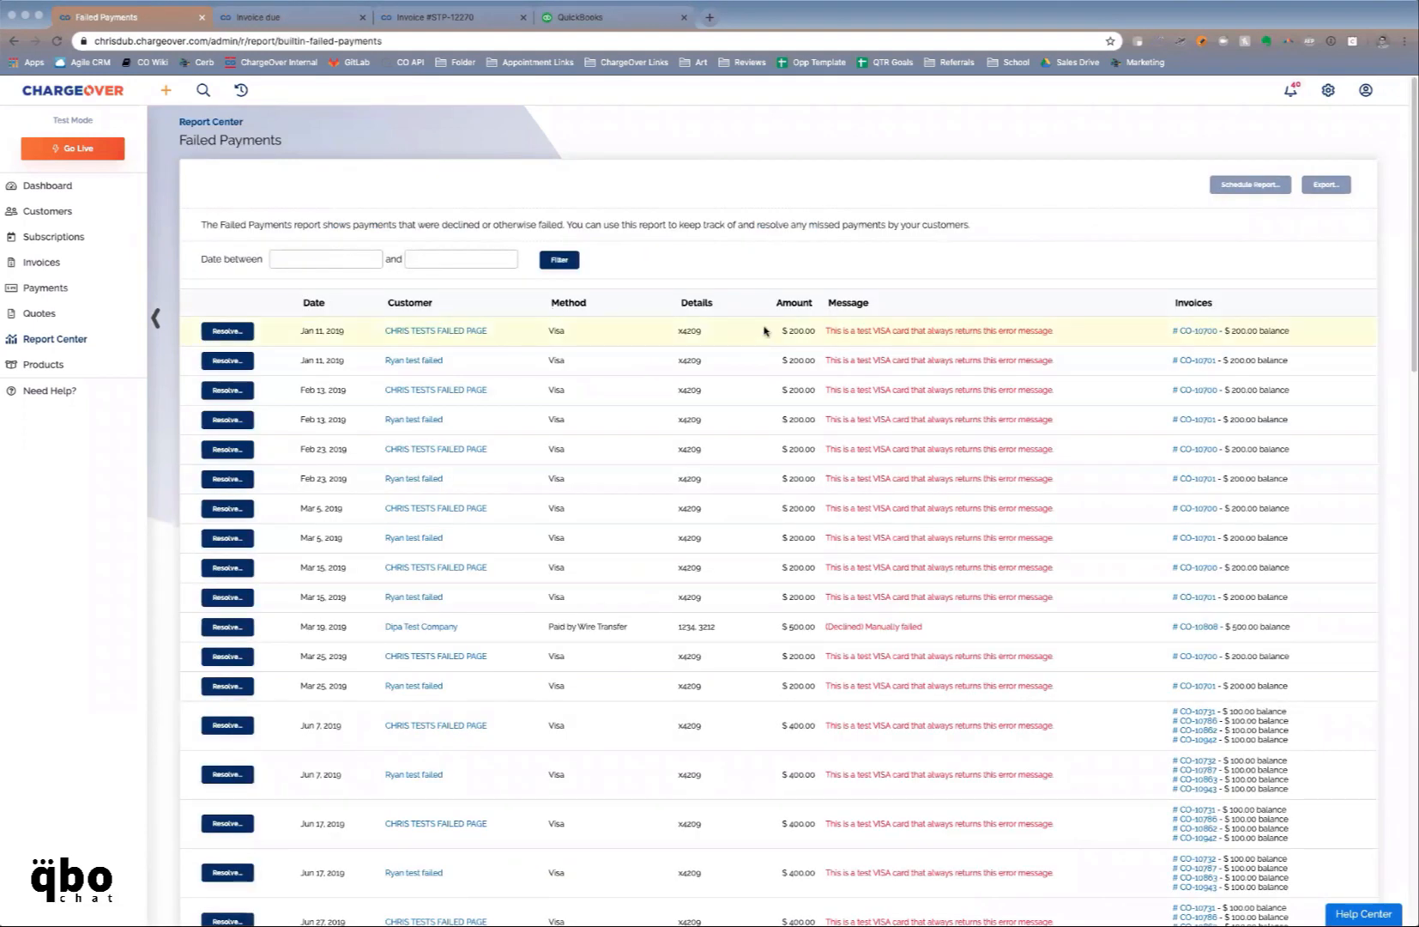
pyautogui.click(1235, 187)
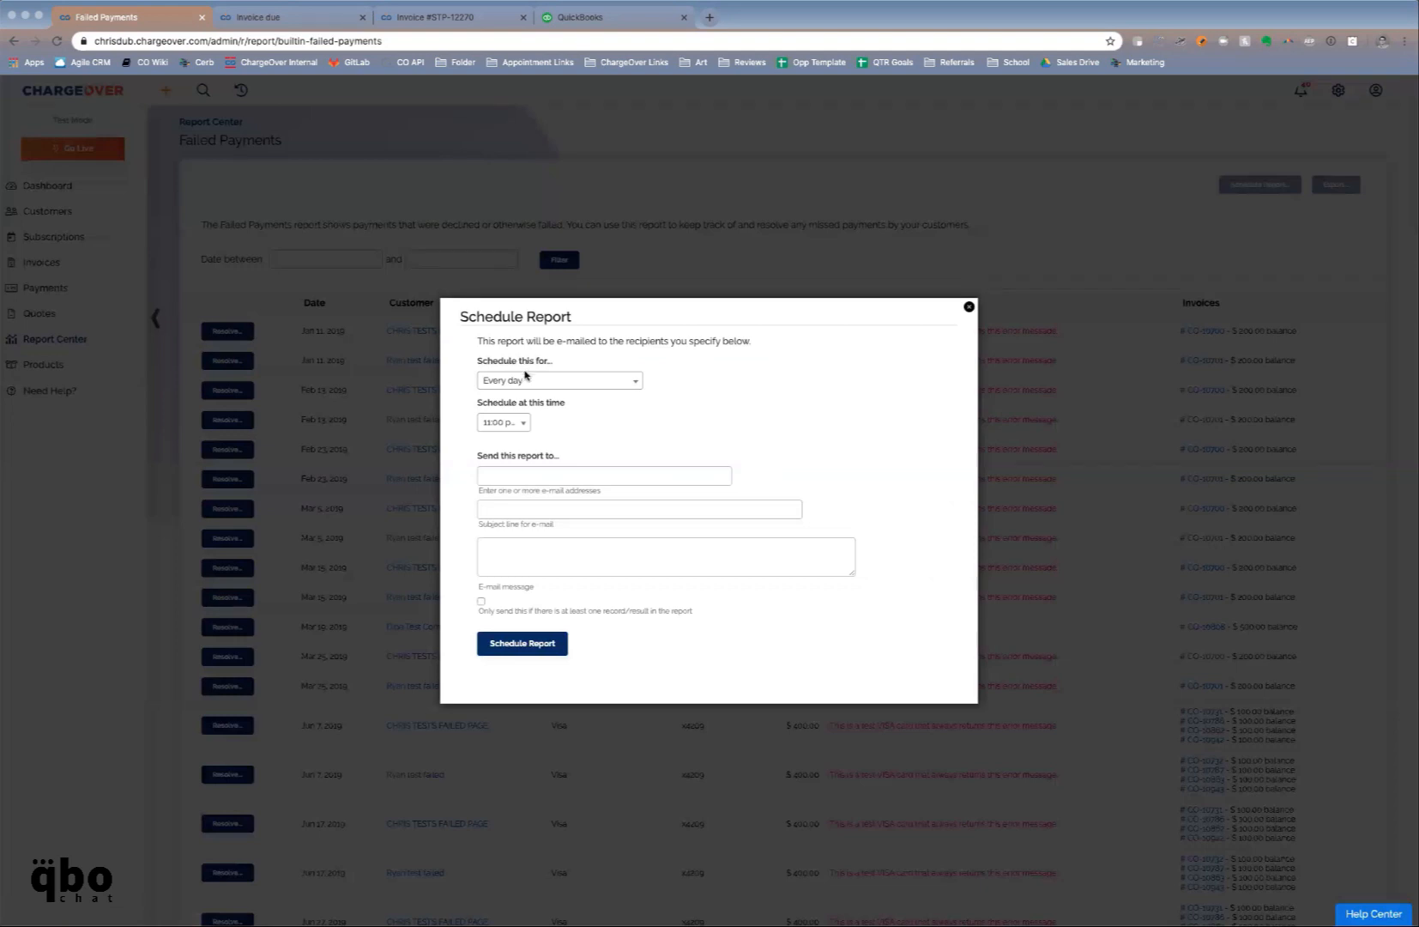
pyautogui.click(525, 380)
pyautogui.click(534, 462)
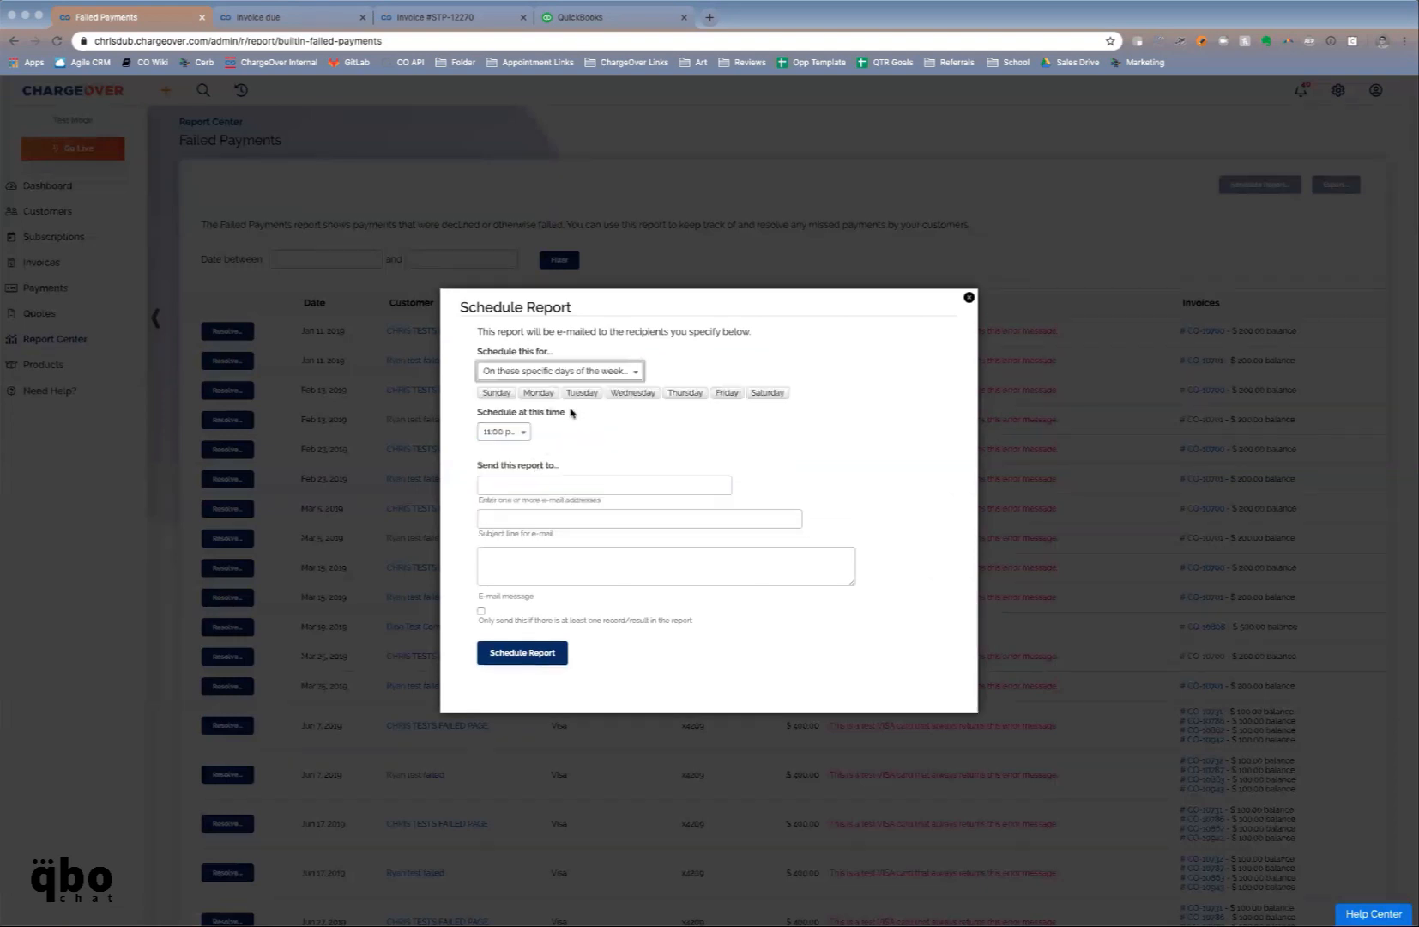
pyautogui.click(582, 393)
pyautogui.click(680, 393)
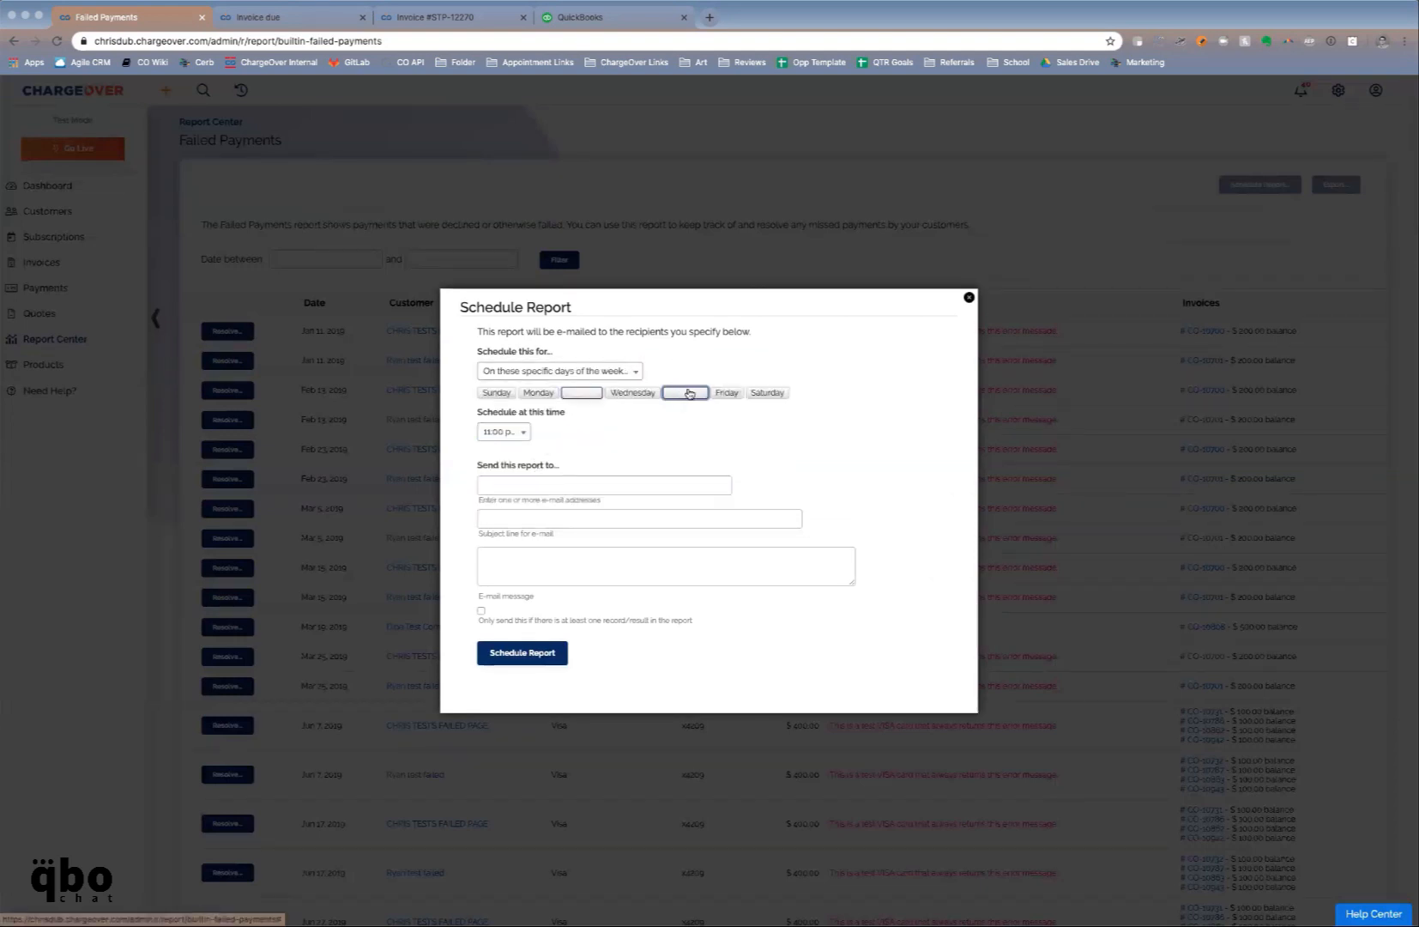
# Check the send time, discard the schedule without saving, and go back to the Report Center
pyautogui.click(503, 433)
pyautogui.click(514, 615)
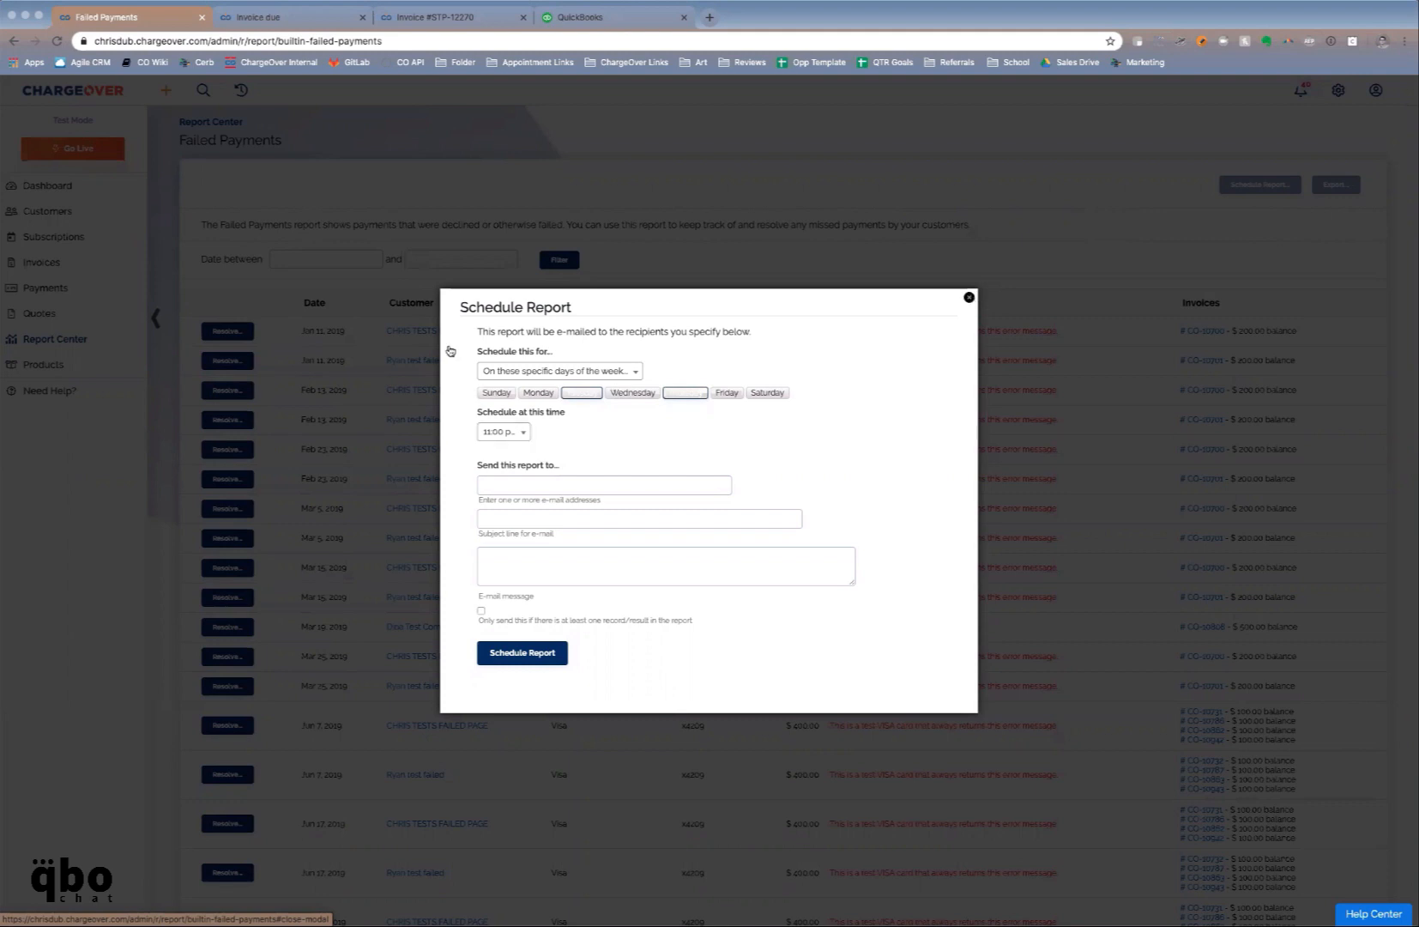
pyautogui.click(402, 327)
pyautogui.click(101, 336)
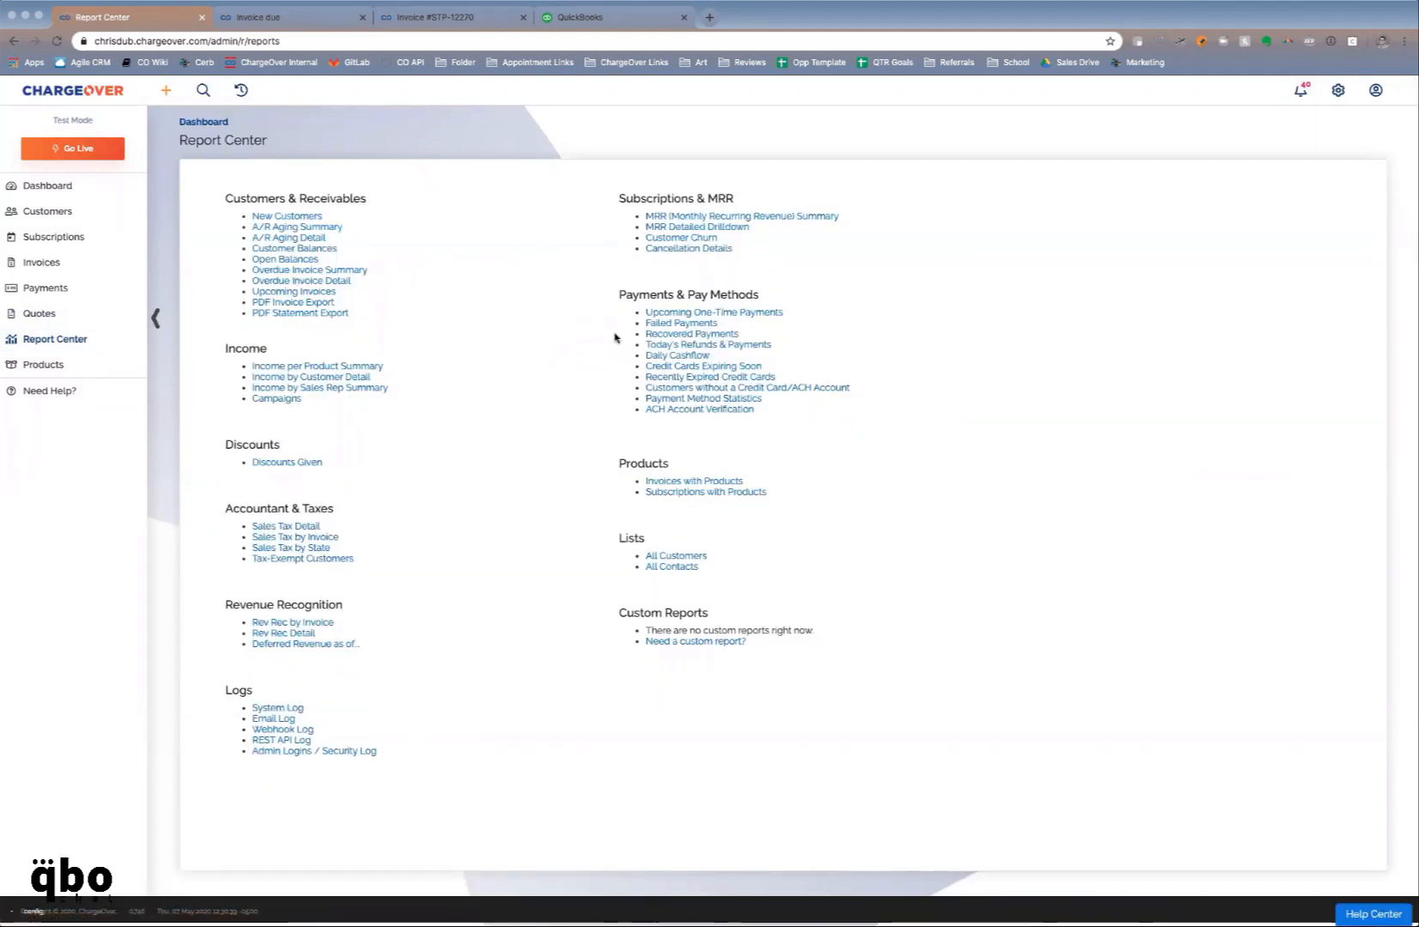
pyautogui.click(655, 335)
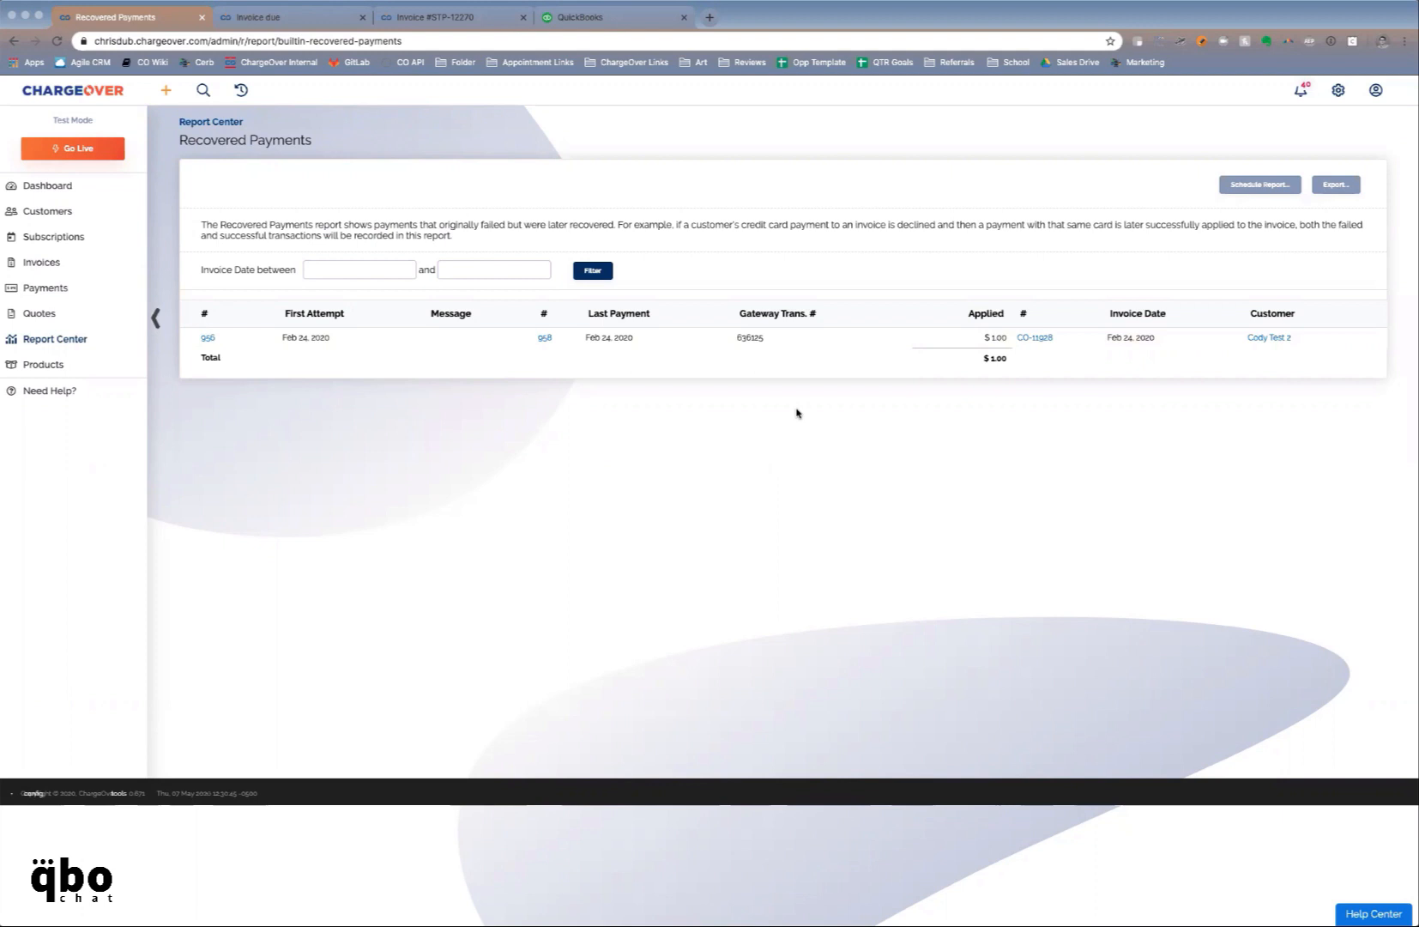
pyautogui.click(41, 344)
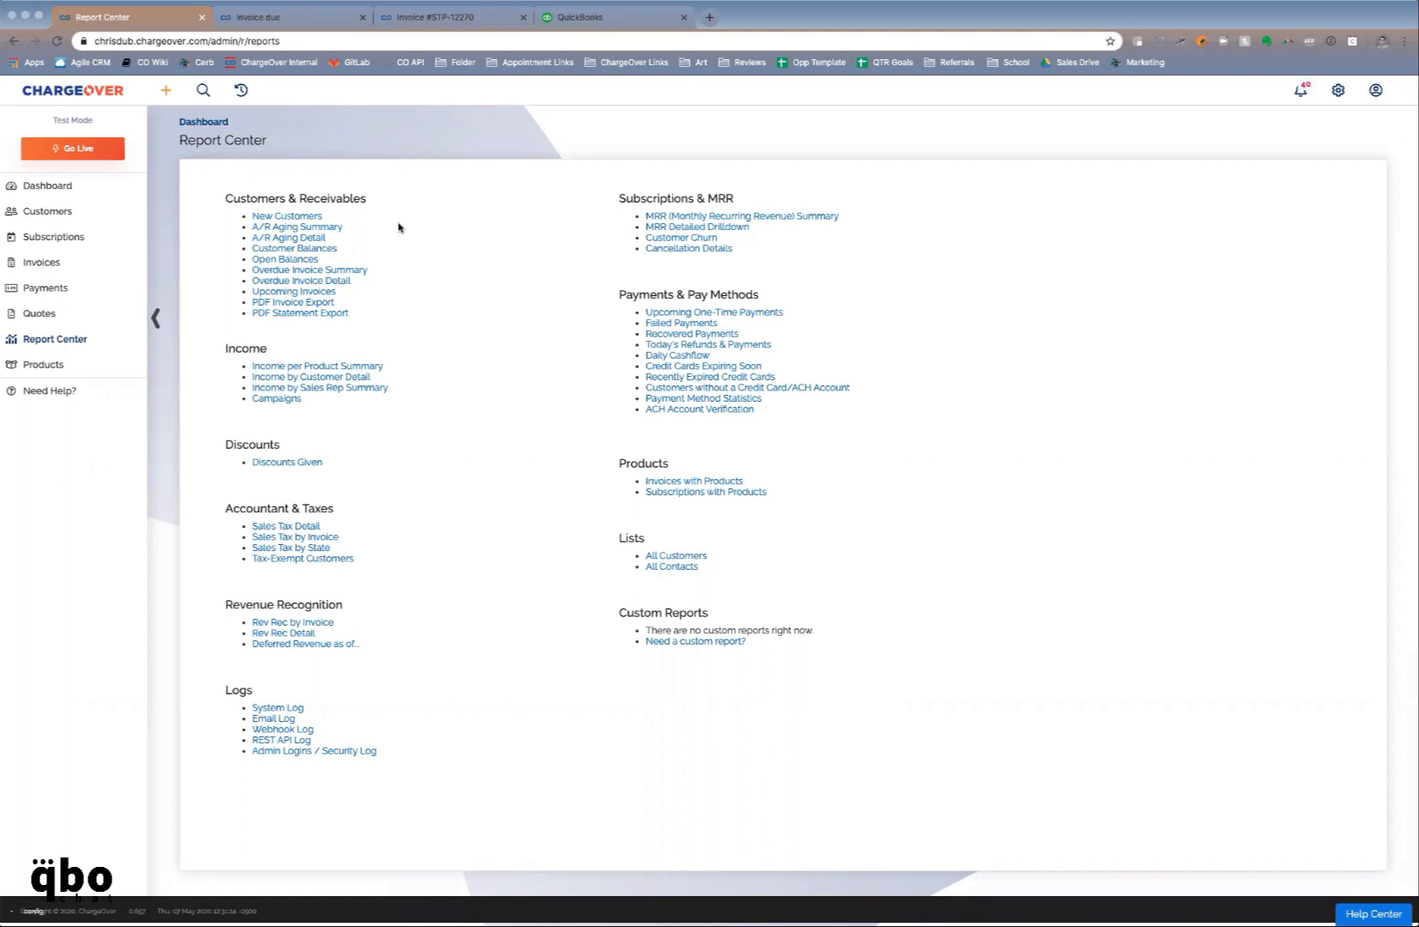
pyautogui.click(318, 292)
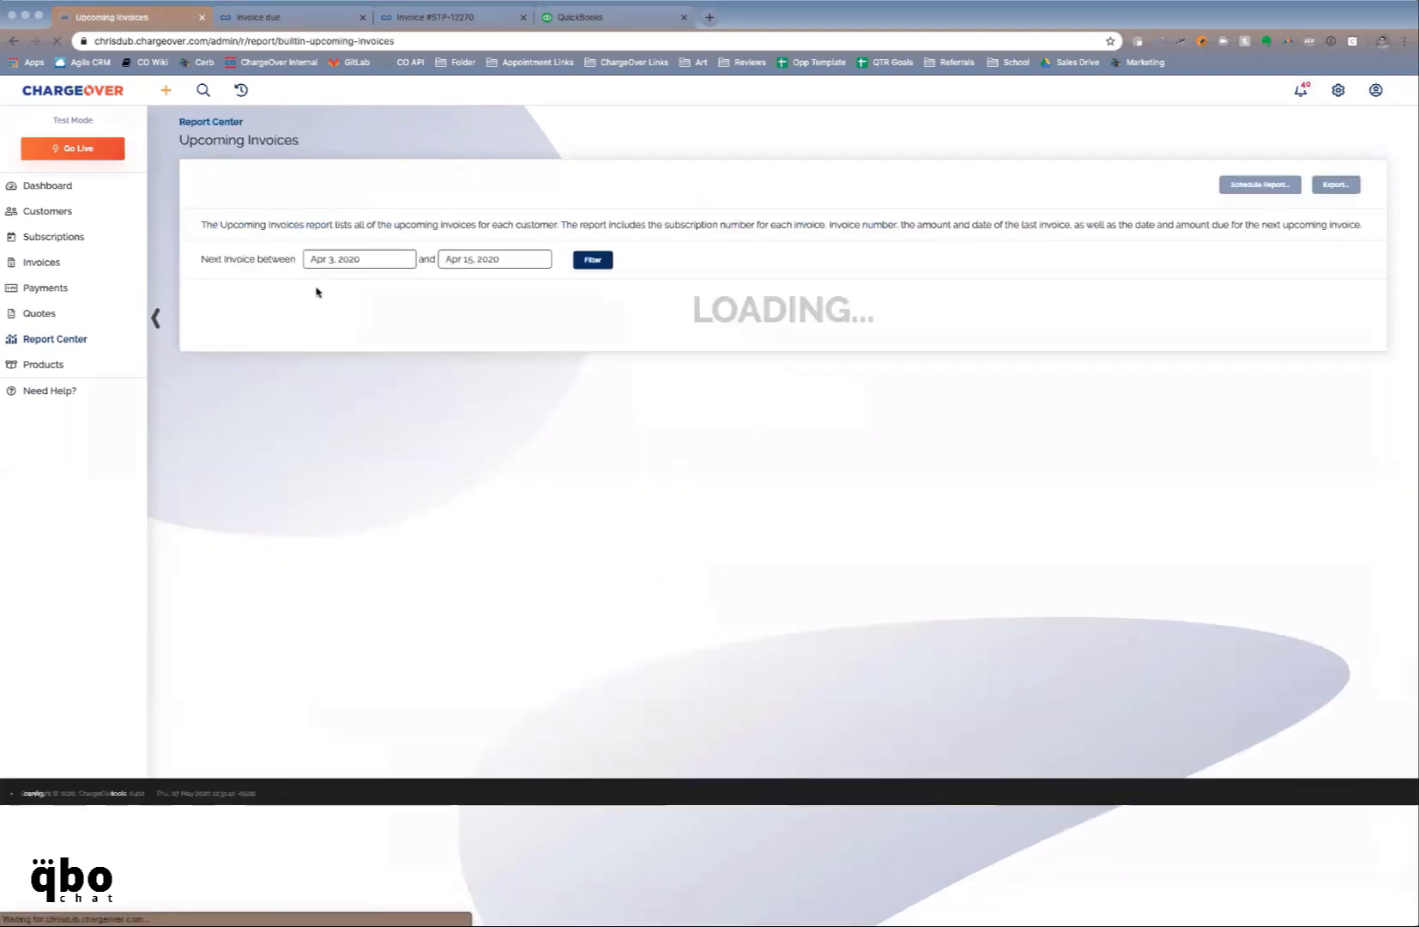
pyautogui.doubleClick(344, 258)
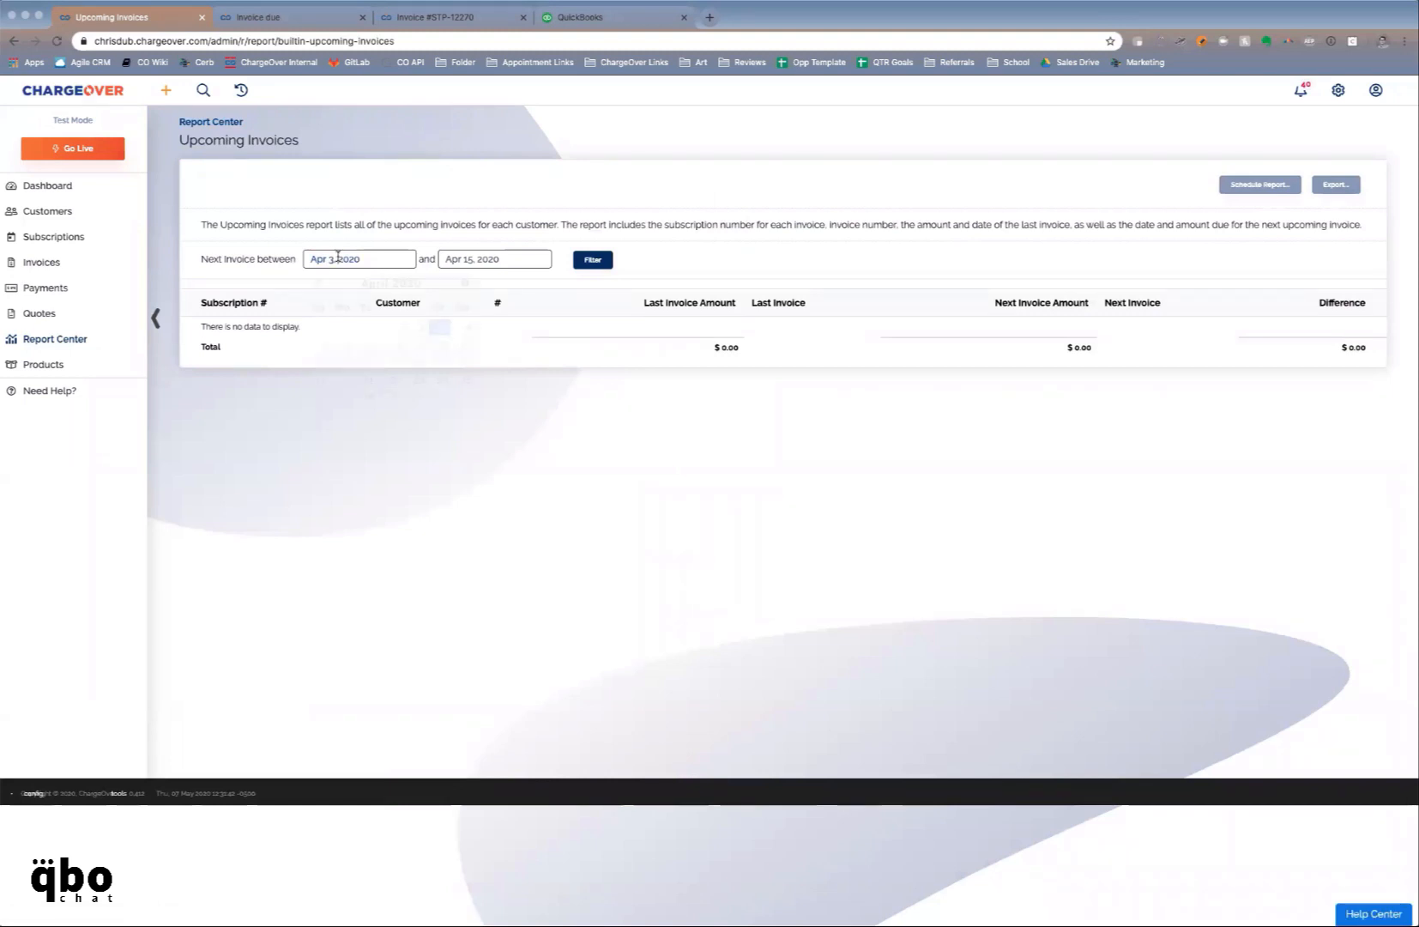
pyautogui.click(474, 258)
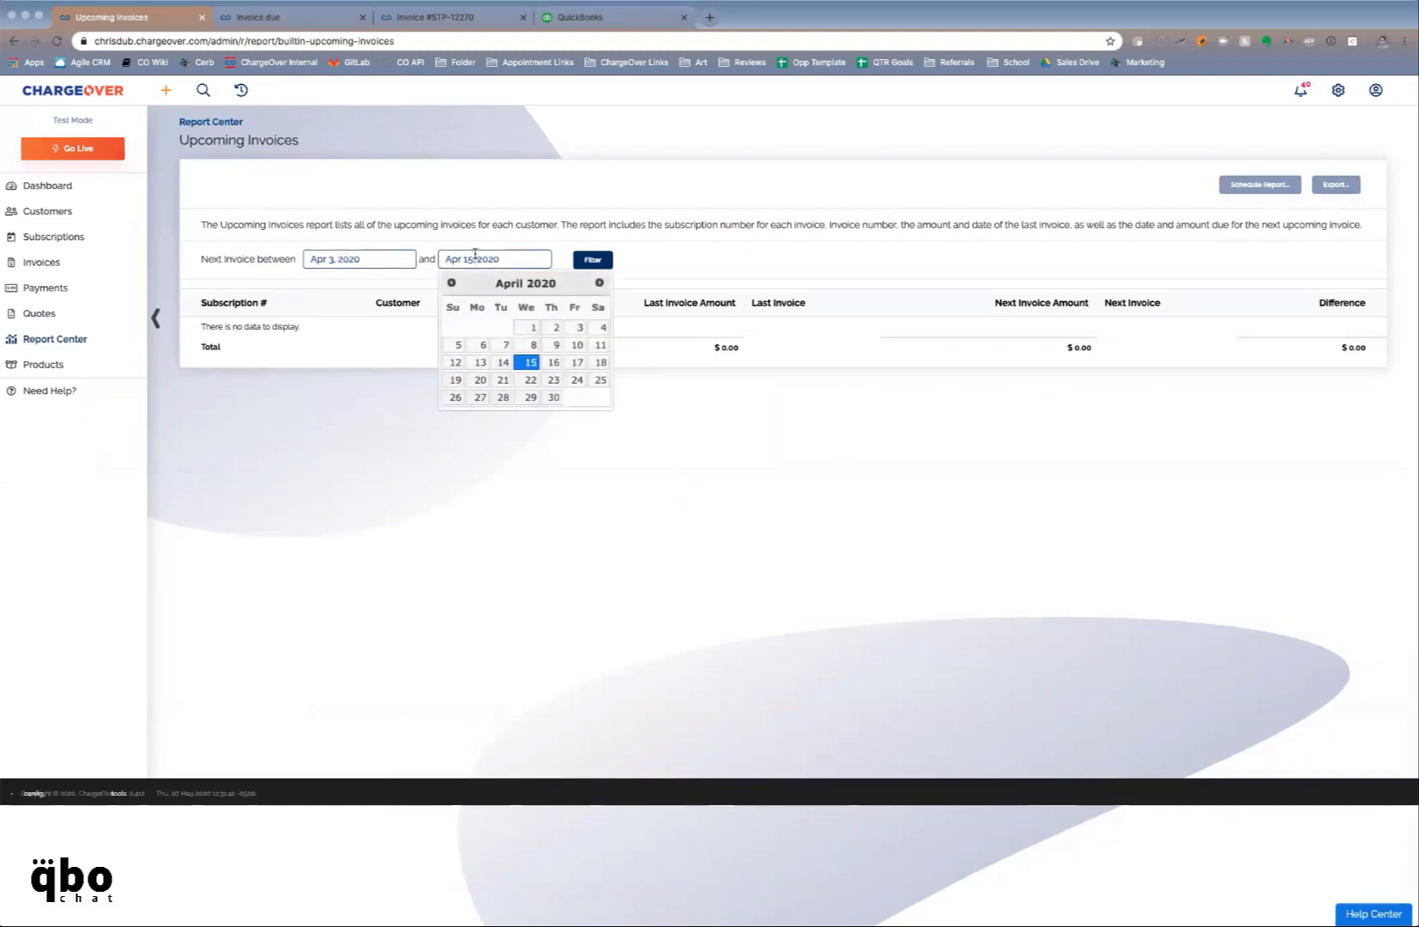
pyautogui.click(599, 284)
pyautogui.click(599, 283)
pyautogui.click(599, 283)
pyautogui.click(599, 283)
pyautogui.click(592, 259)
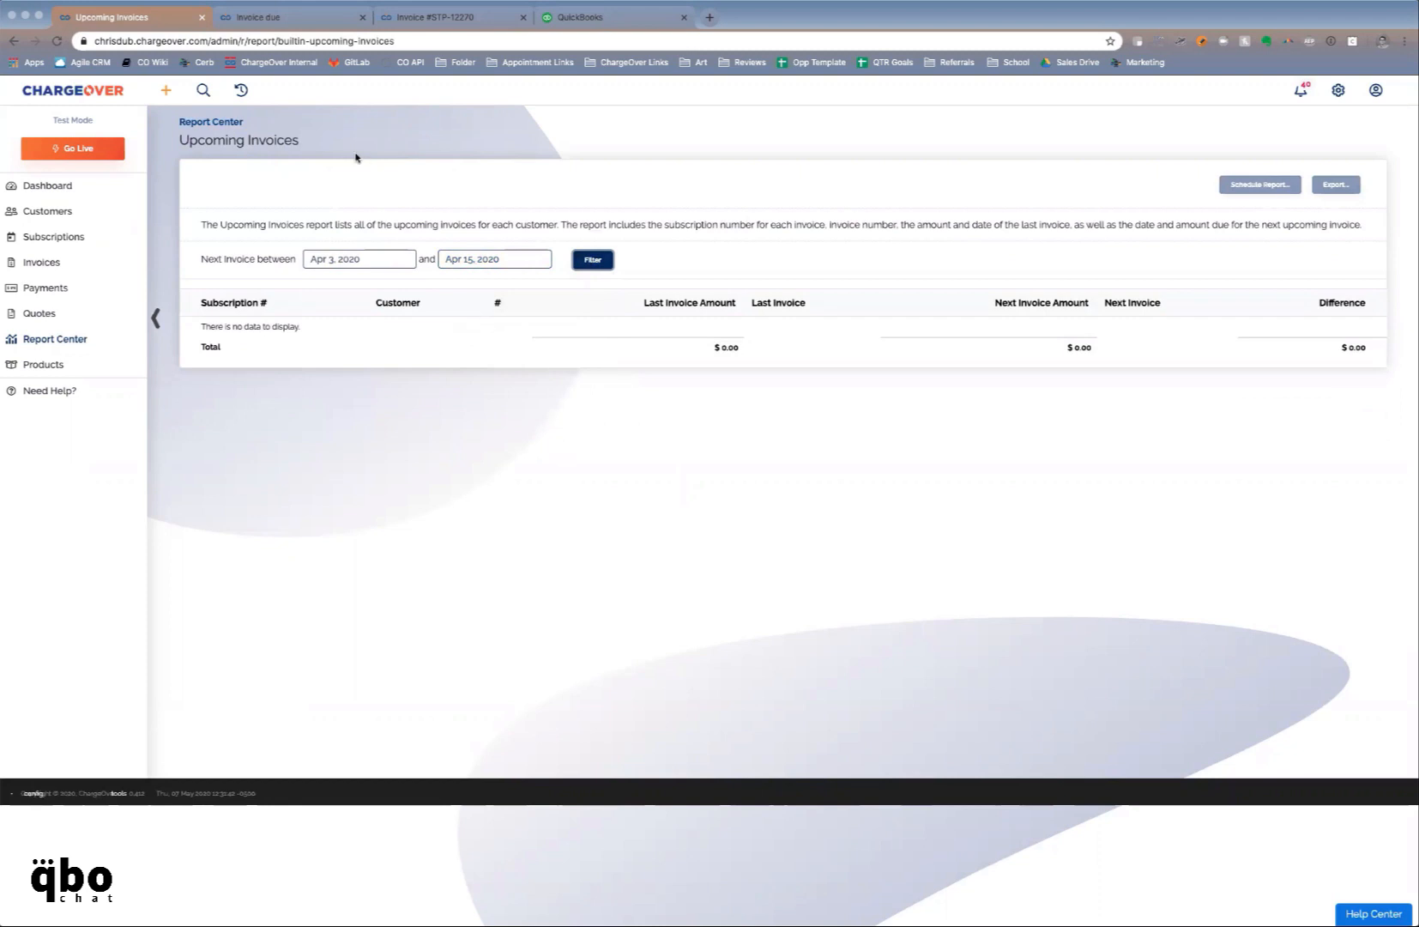
pyautogui.click(358, 261)
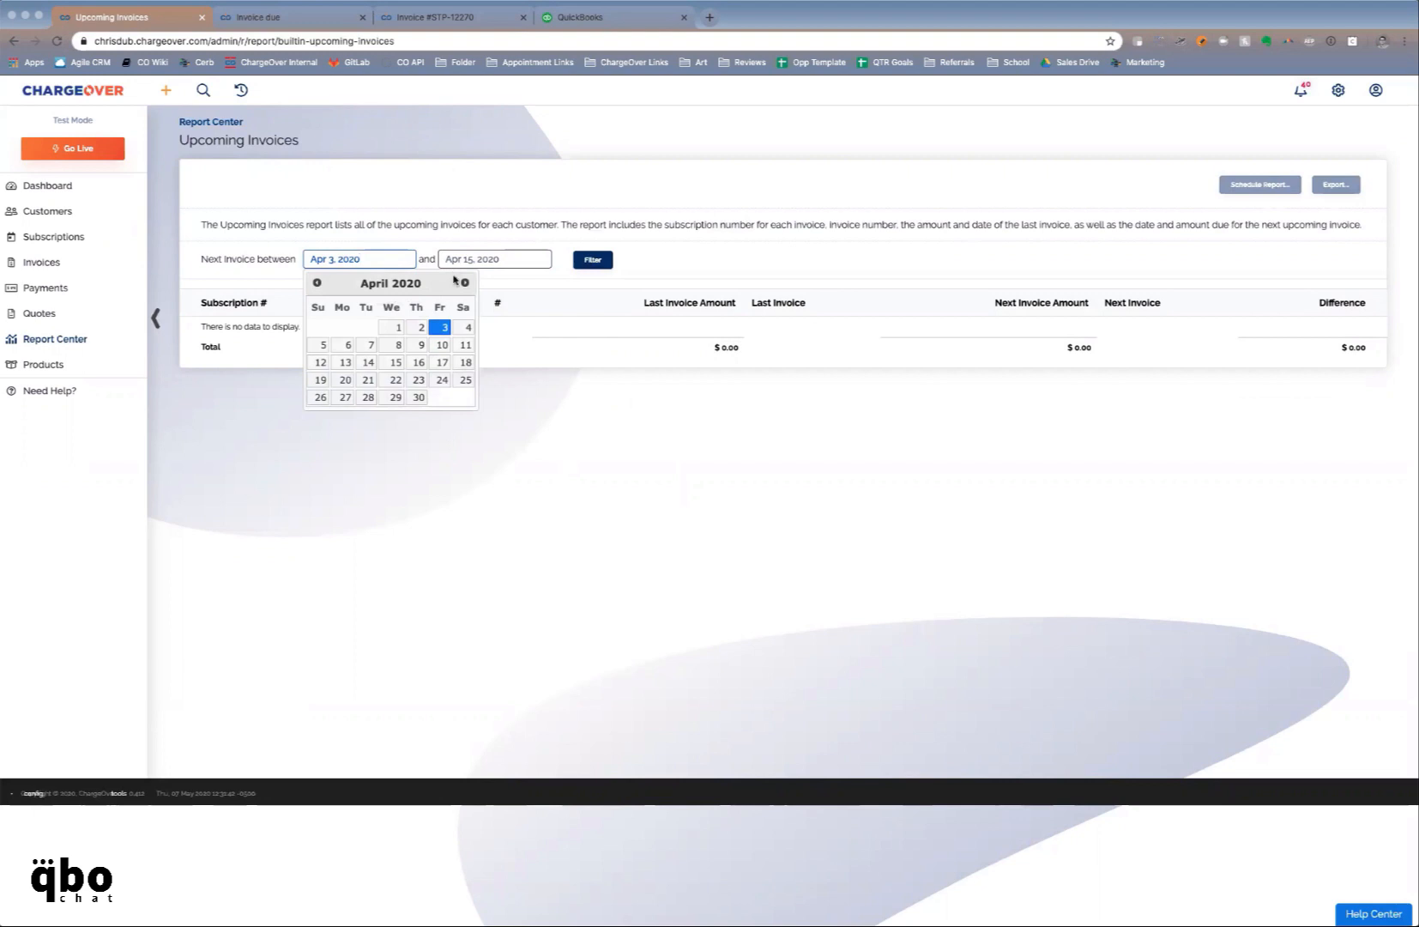
pyautogui.click(461, 282)
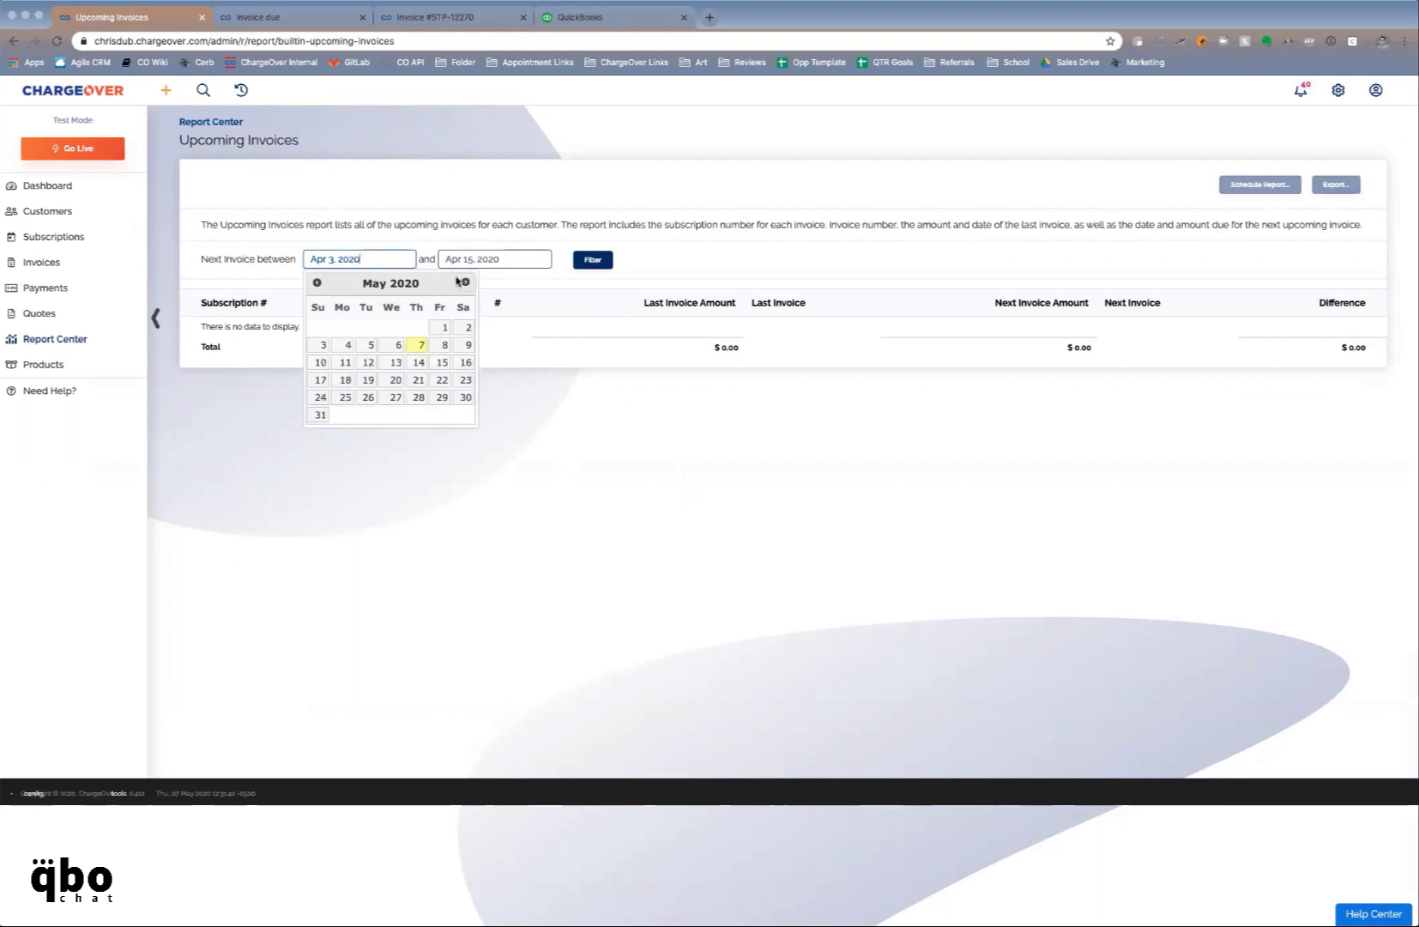
pyautogui.click(420, 343)
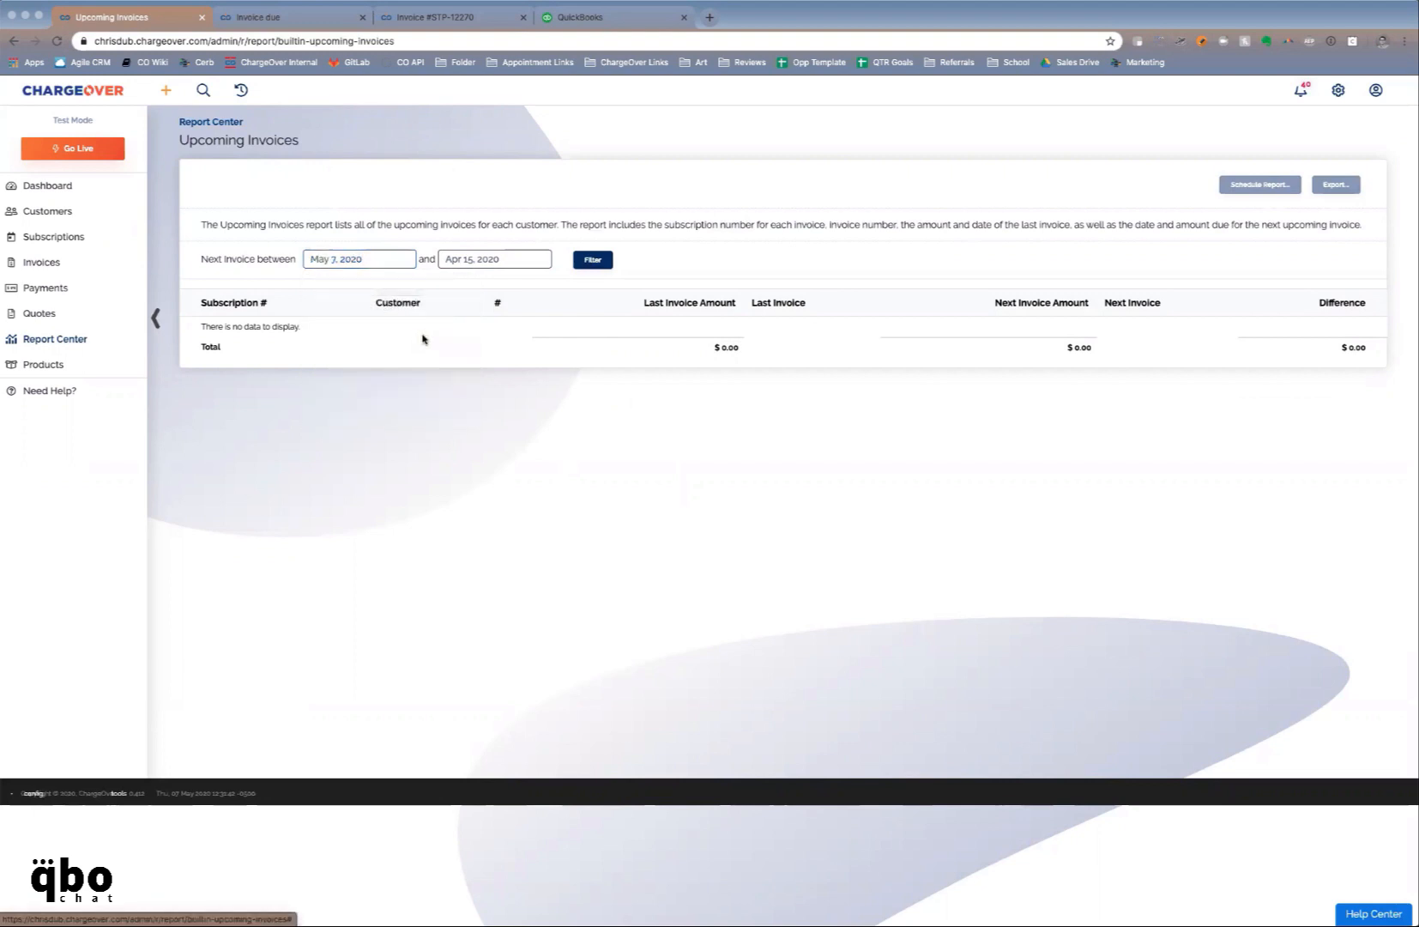
pyautogui.click(537, 259)
pyautogui.click(600, 283)
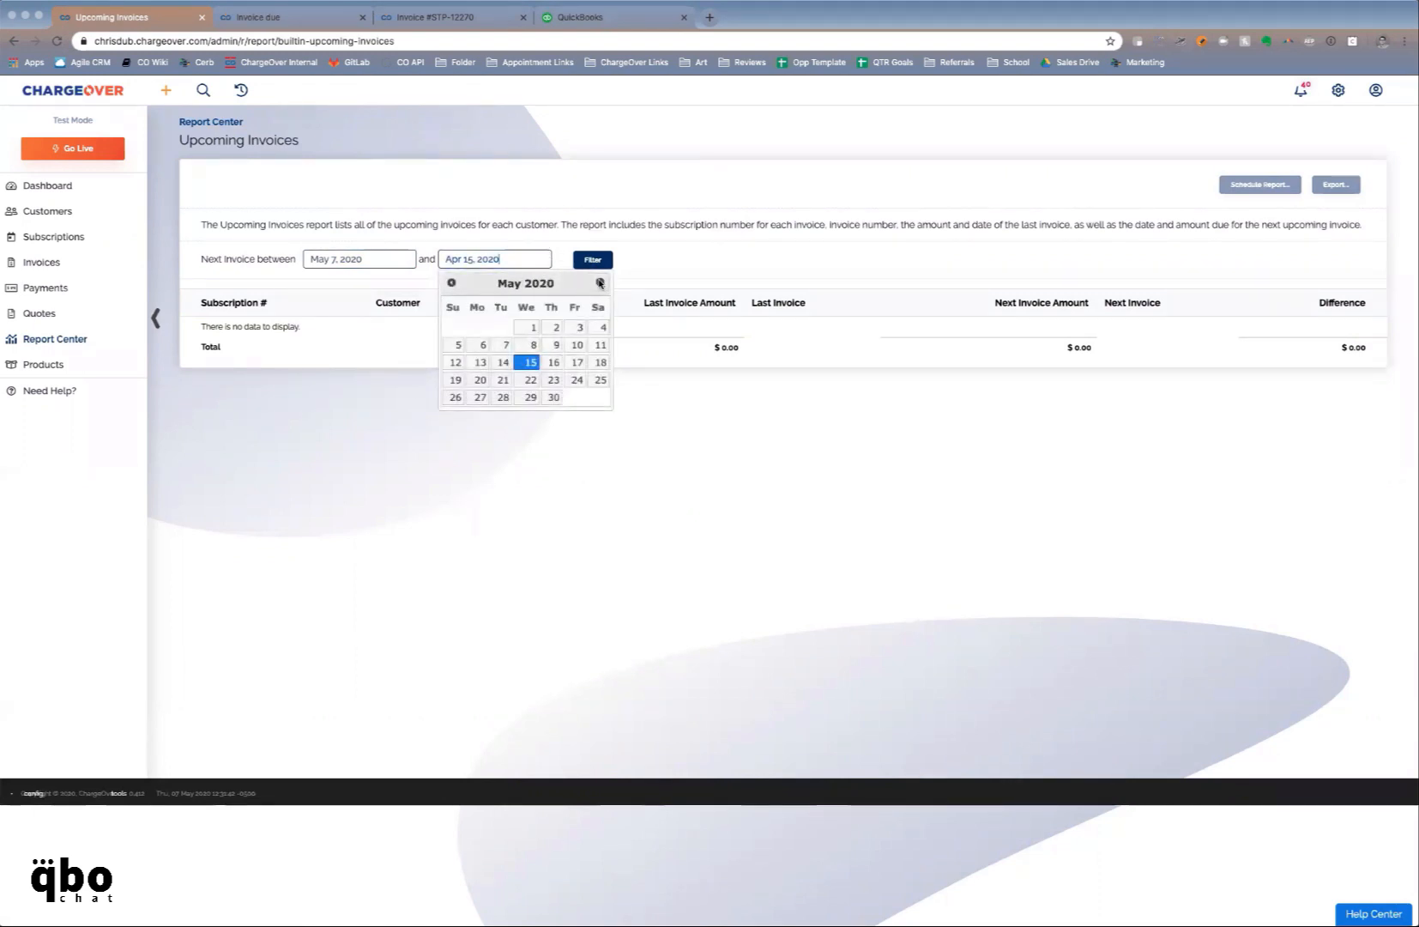
pyautogui.click(600, 283)
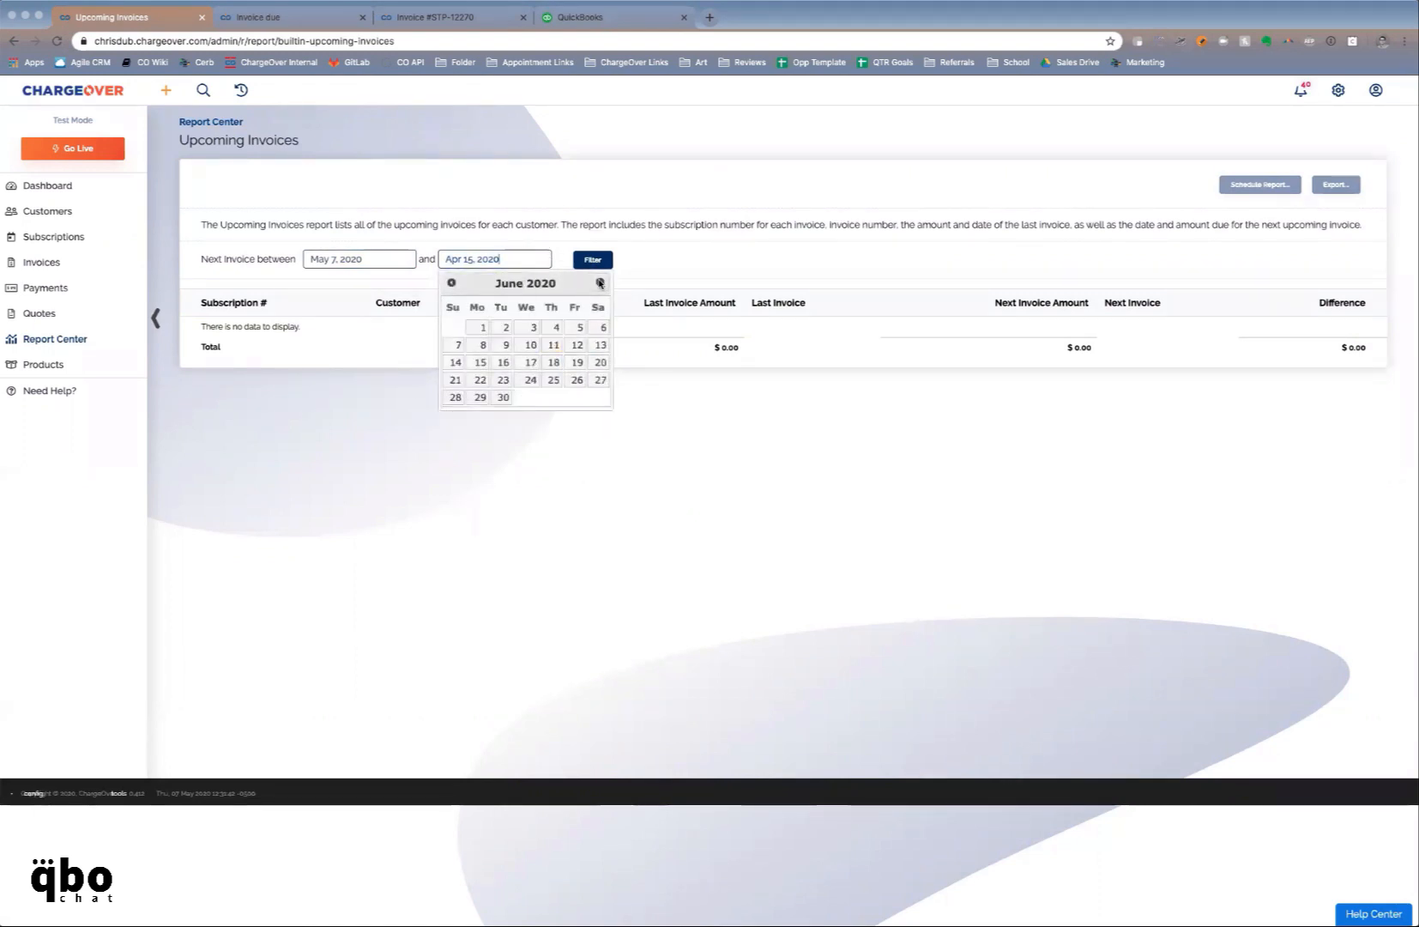
pyautogui.click(530, 379)
pyautogui.click(582, 266)
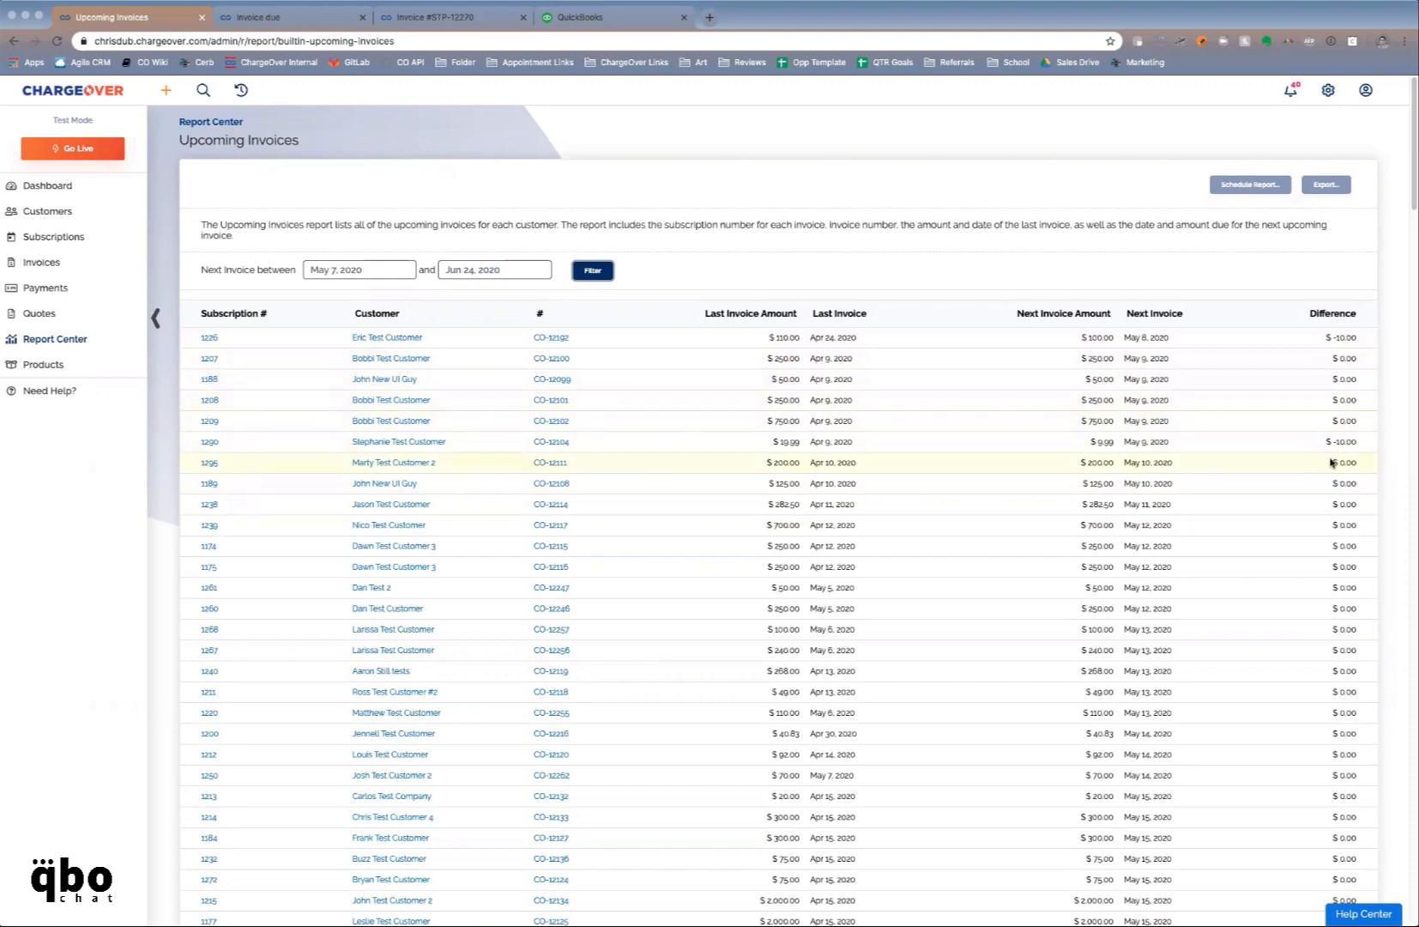
pyautogui.scroll(-5, 1299, 516)
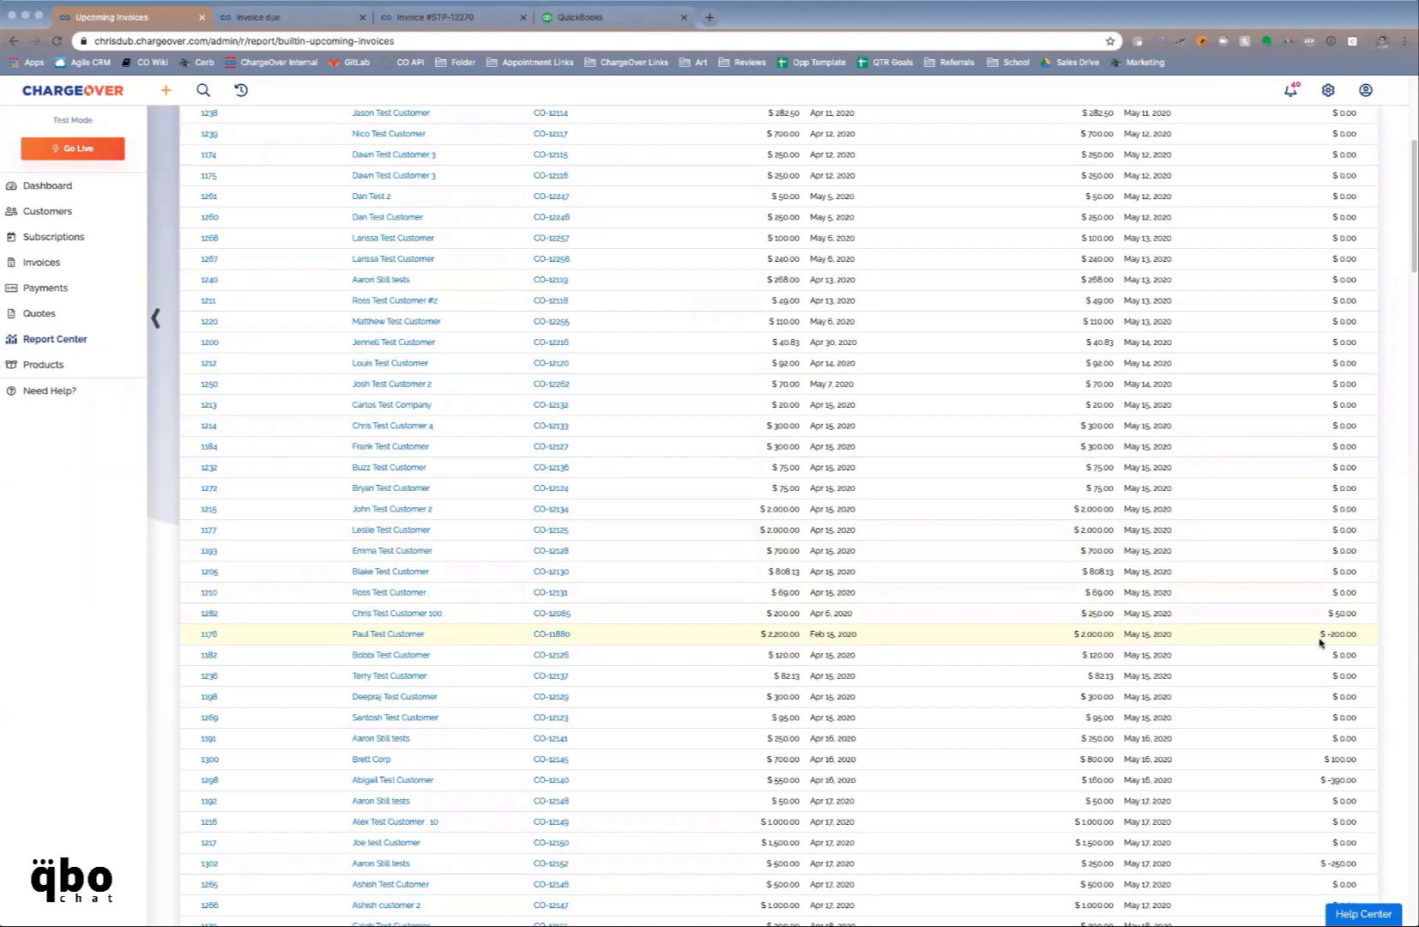
pyautogui.scroll(7, 1316, 642)
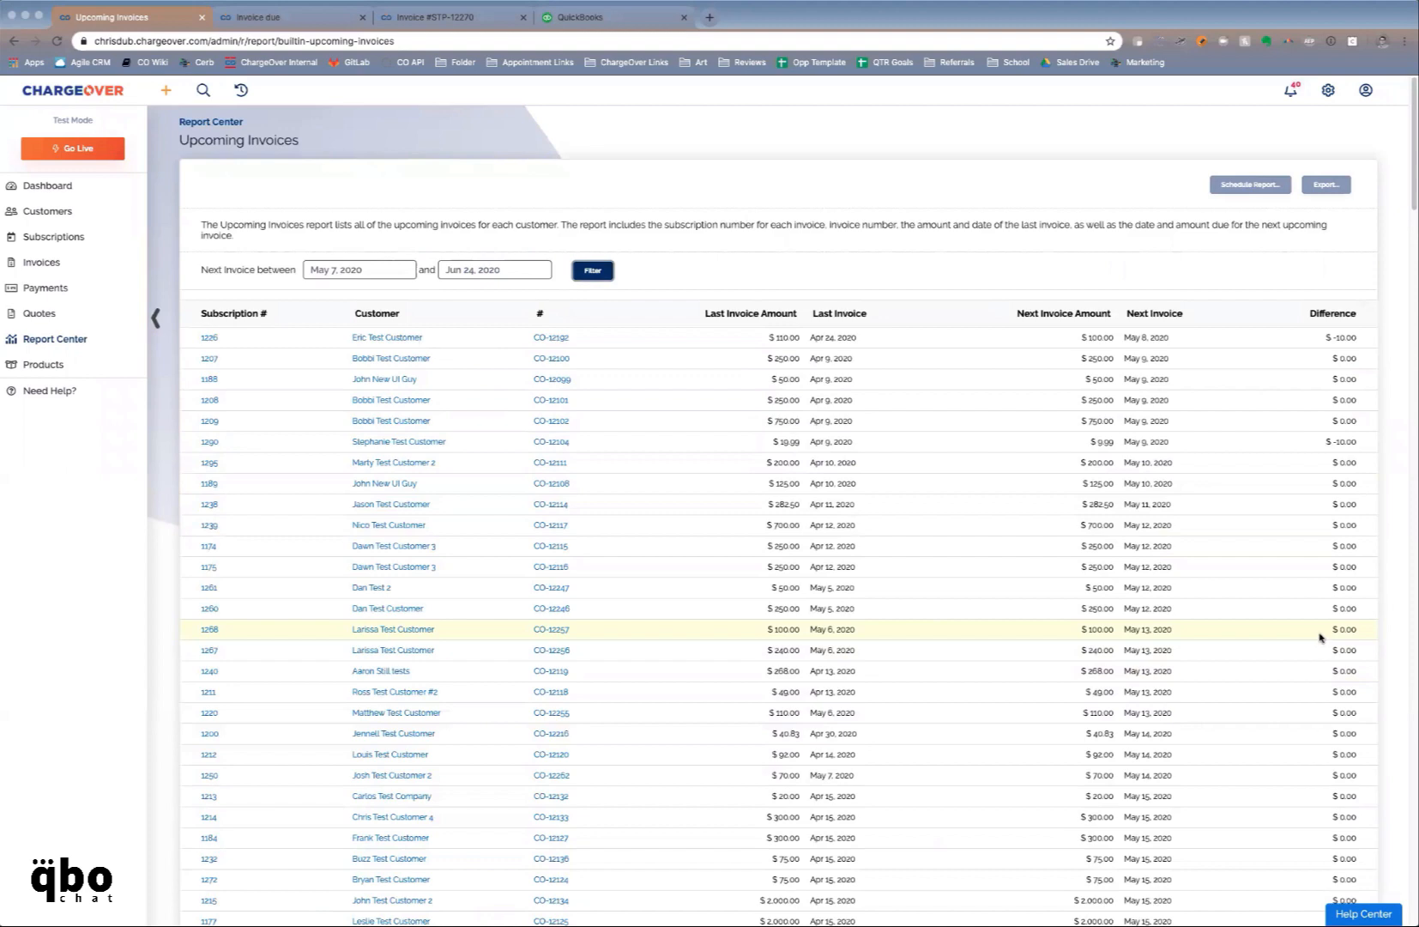
pyautogui.click(124, 340)
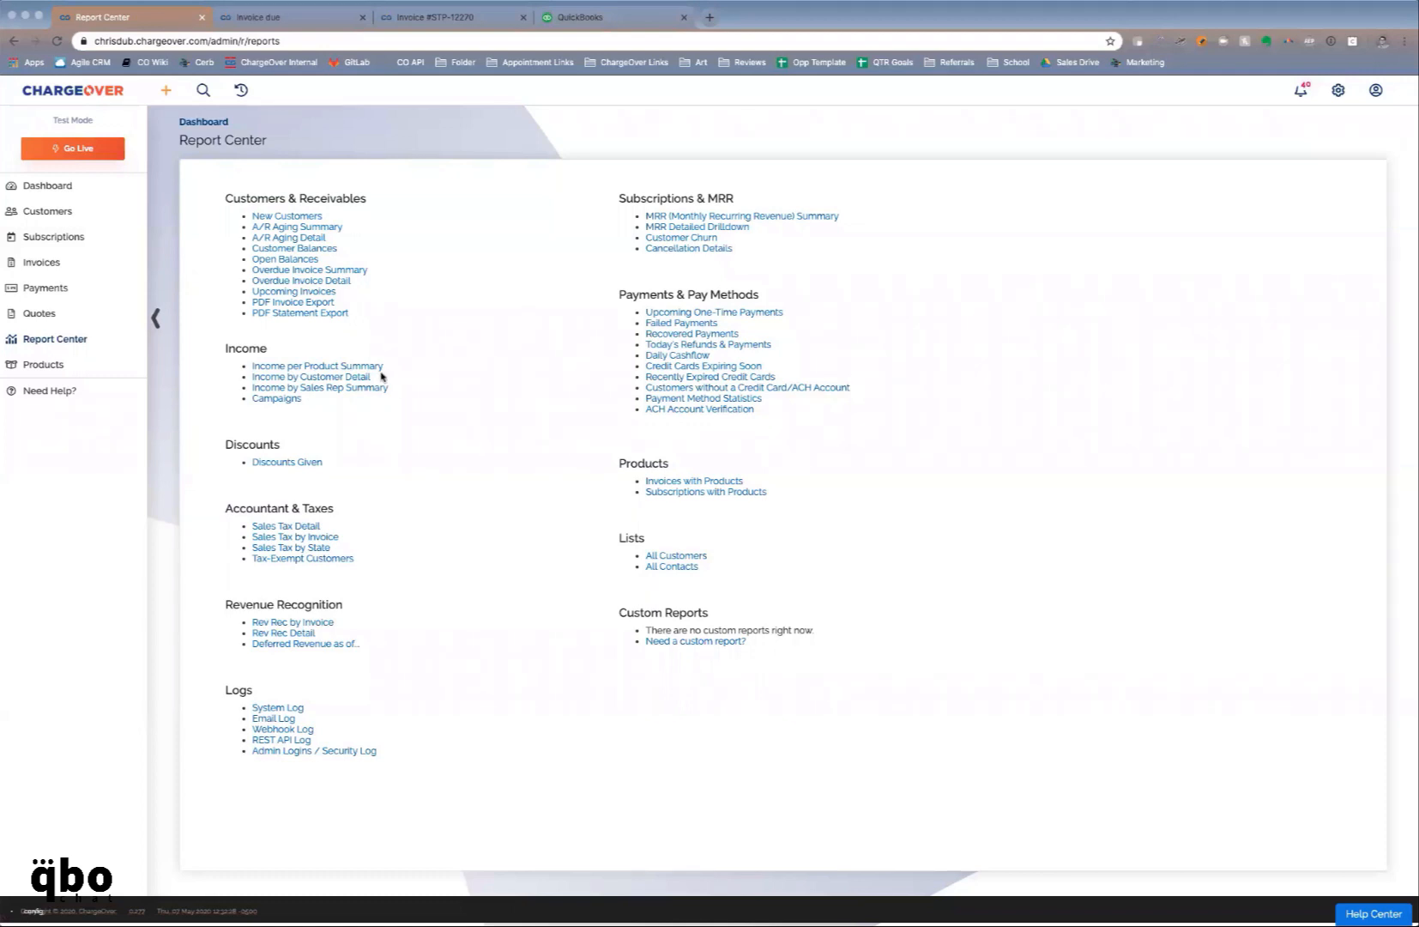
pyautogui.click(290, 228)
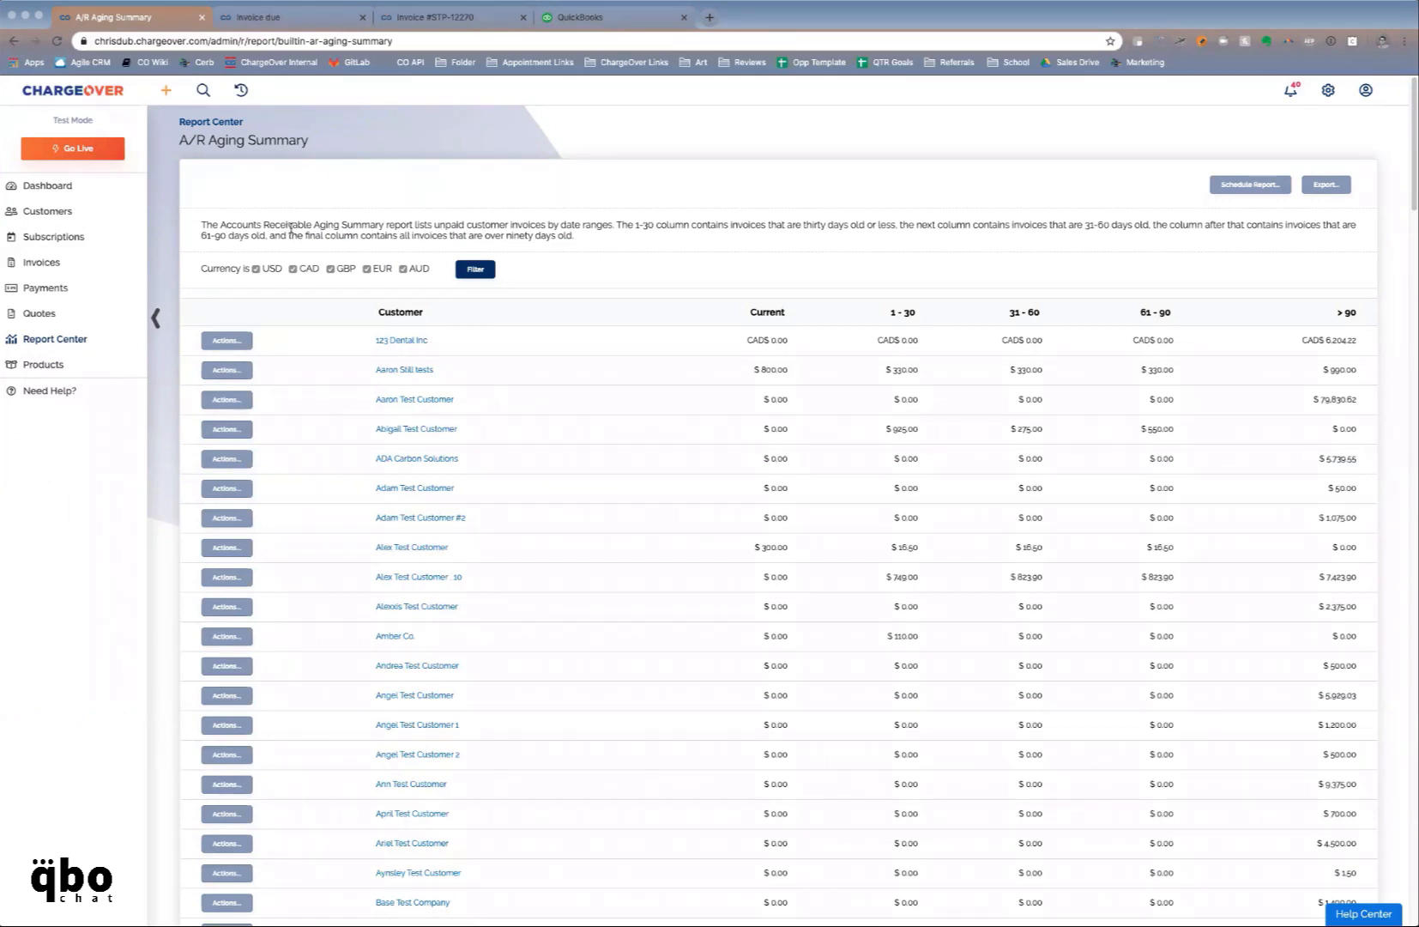
pyautogui.click(102, 339)
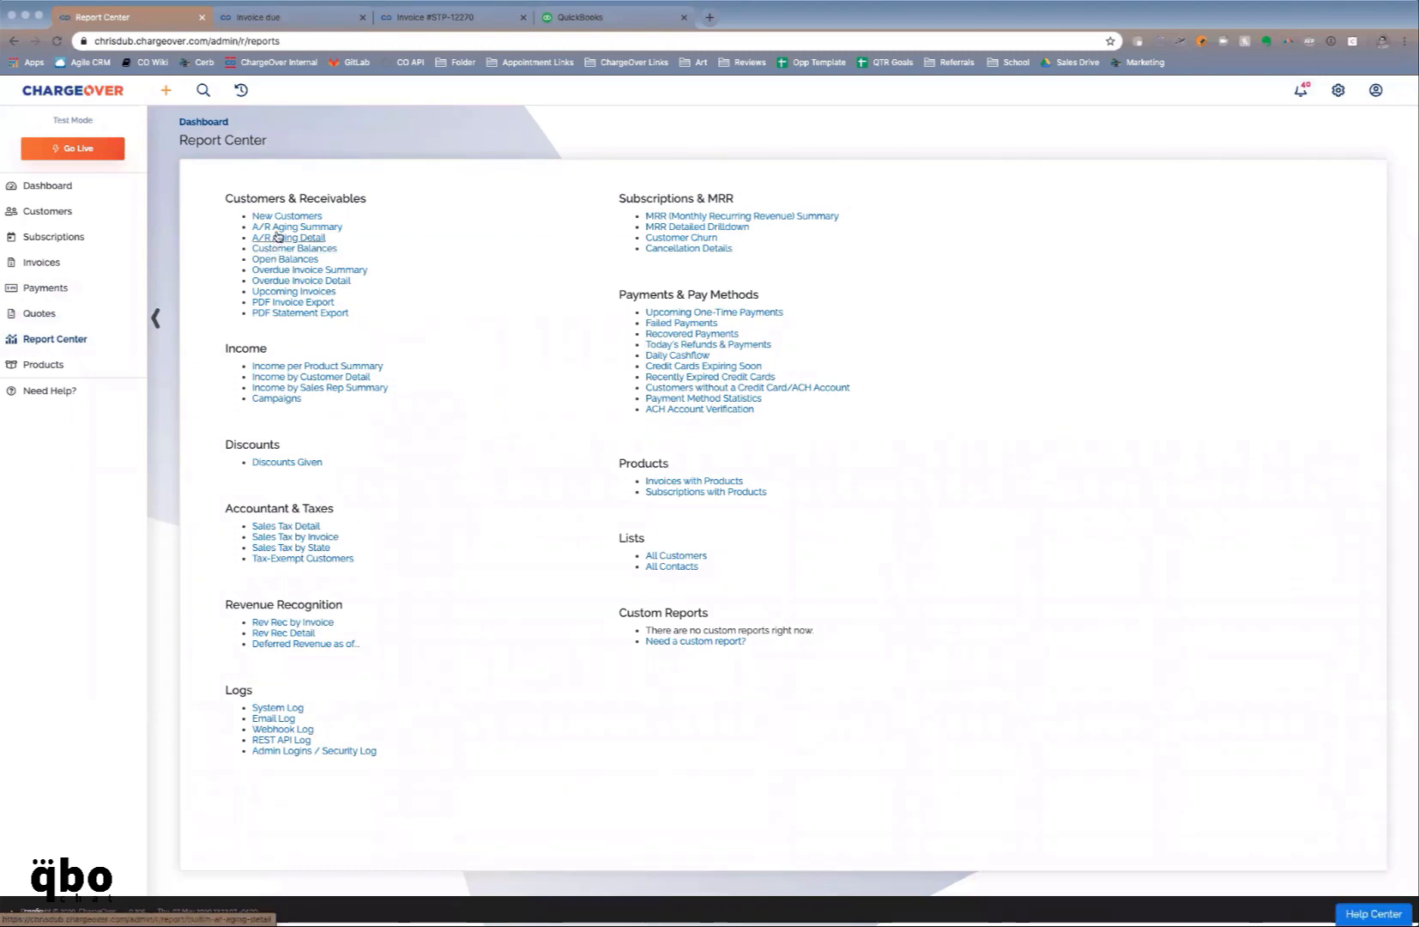
# Open the A/R Aging Detail report and view the Invoice Date calendar without picking a date
pyautogui.click(277, 239)
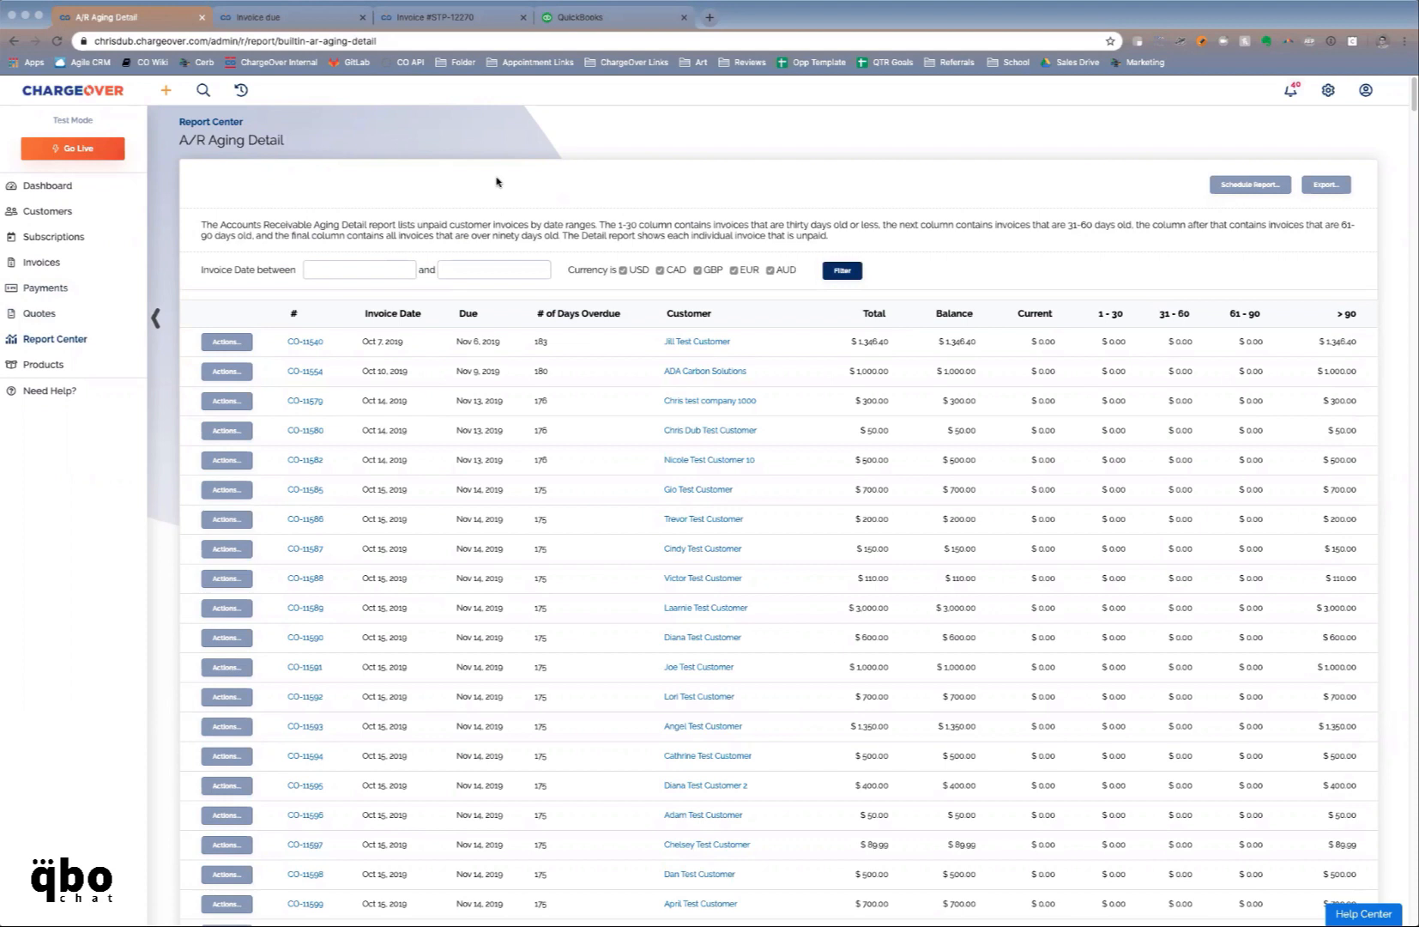
pyautogui.click(399, 268)
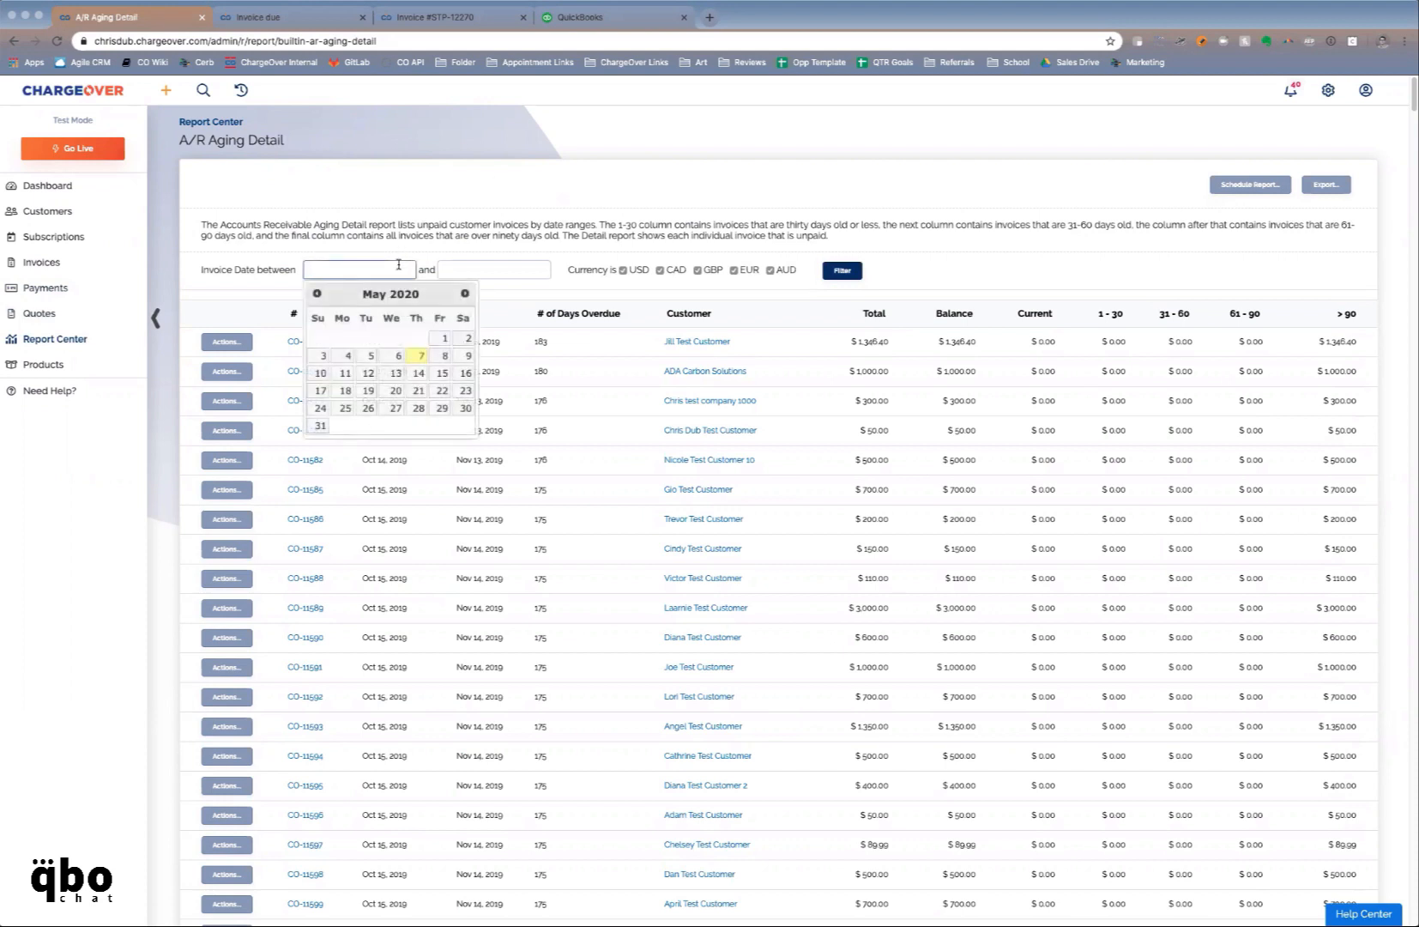
pyautogui.click(421, 246)
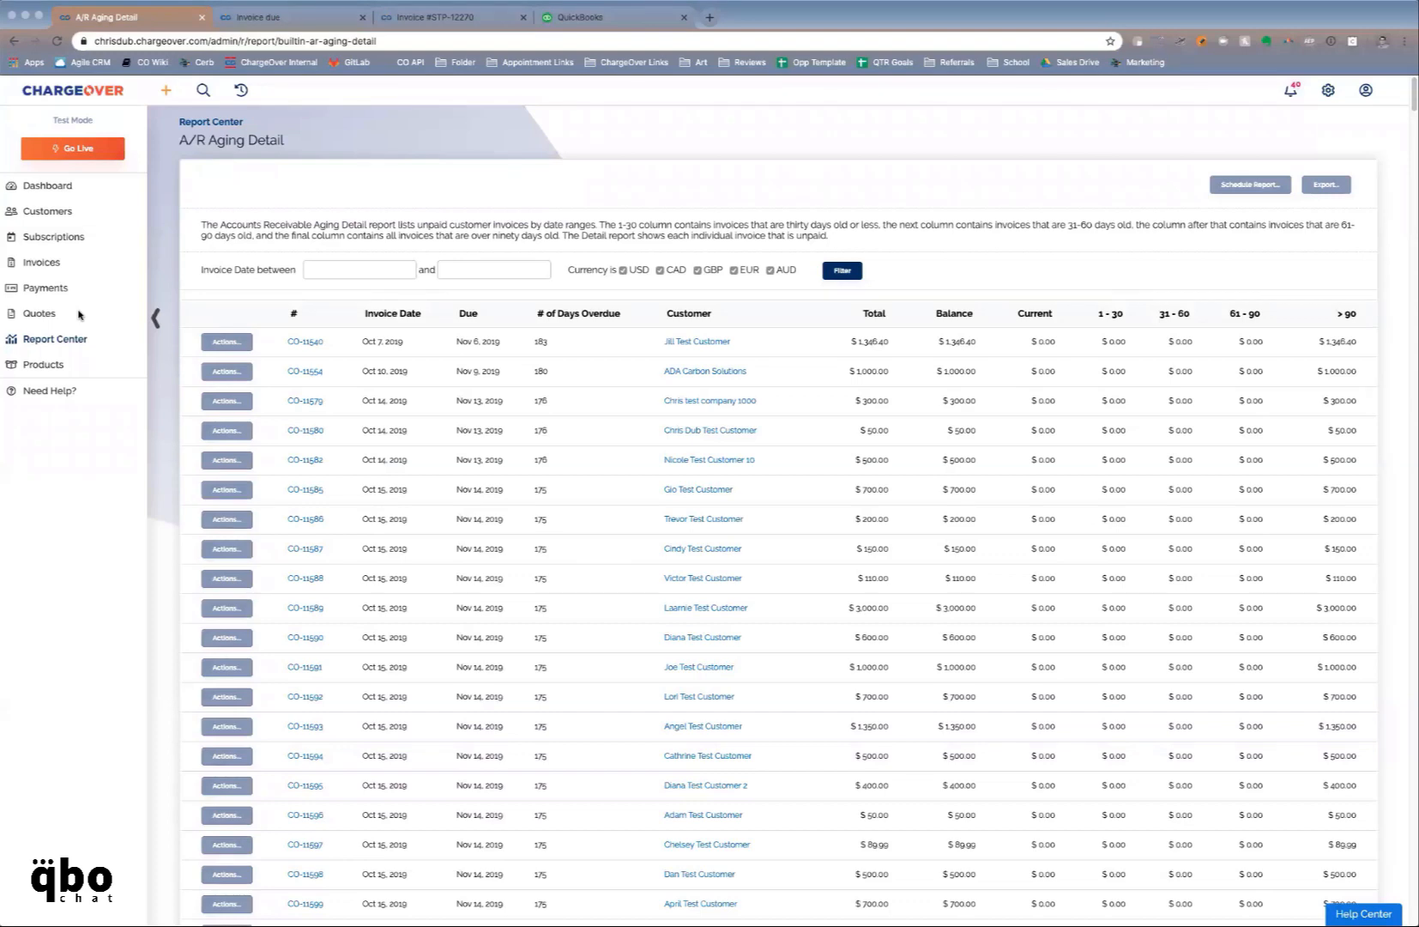
# Open Cathy Co.'s record from the Customers list and show its empty Quotes tab
pyautogui.click(49, 213)
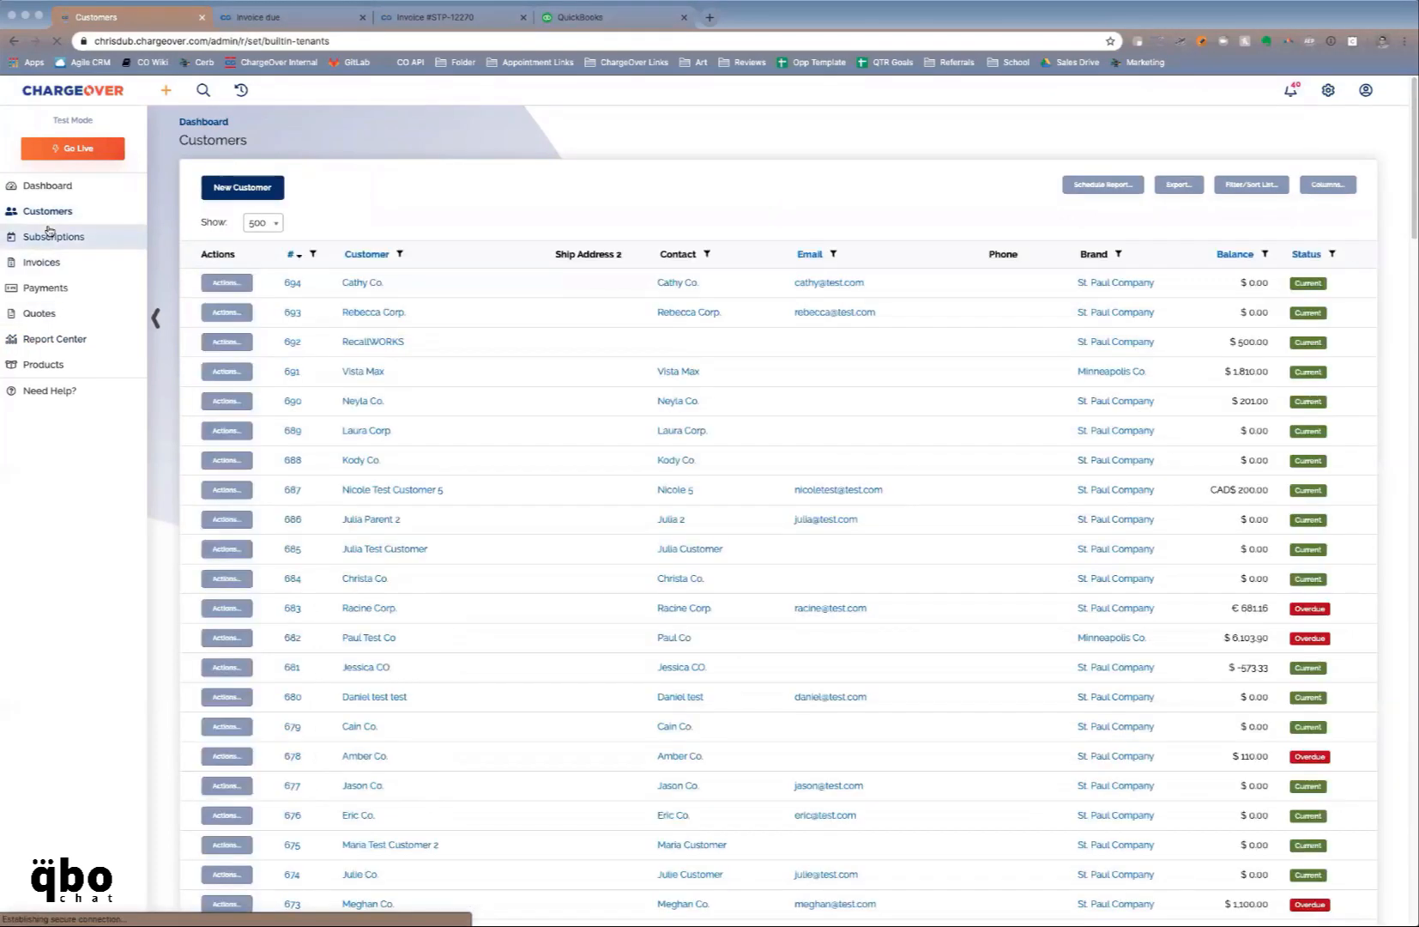
pyautogui.click(348, 283)
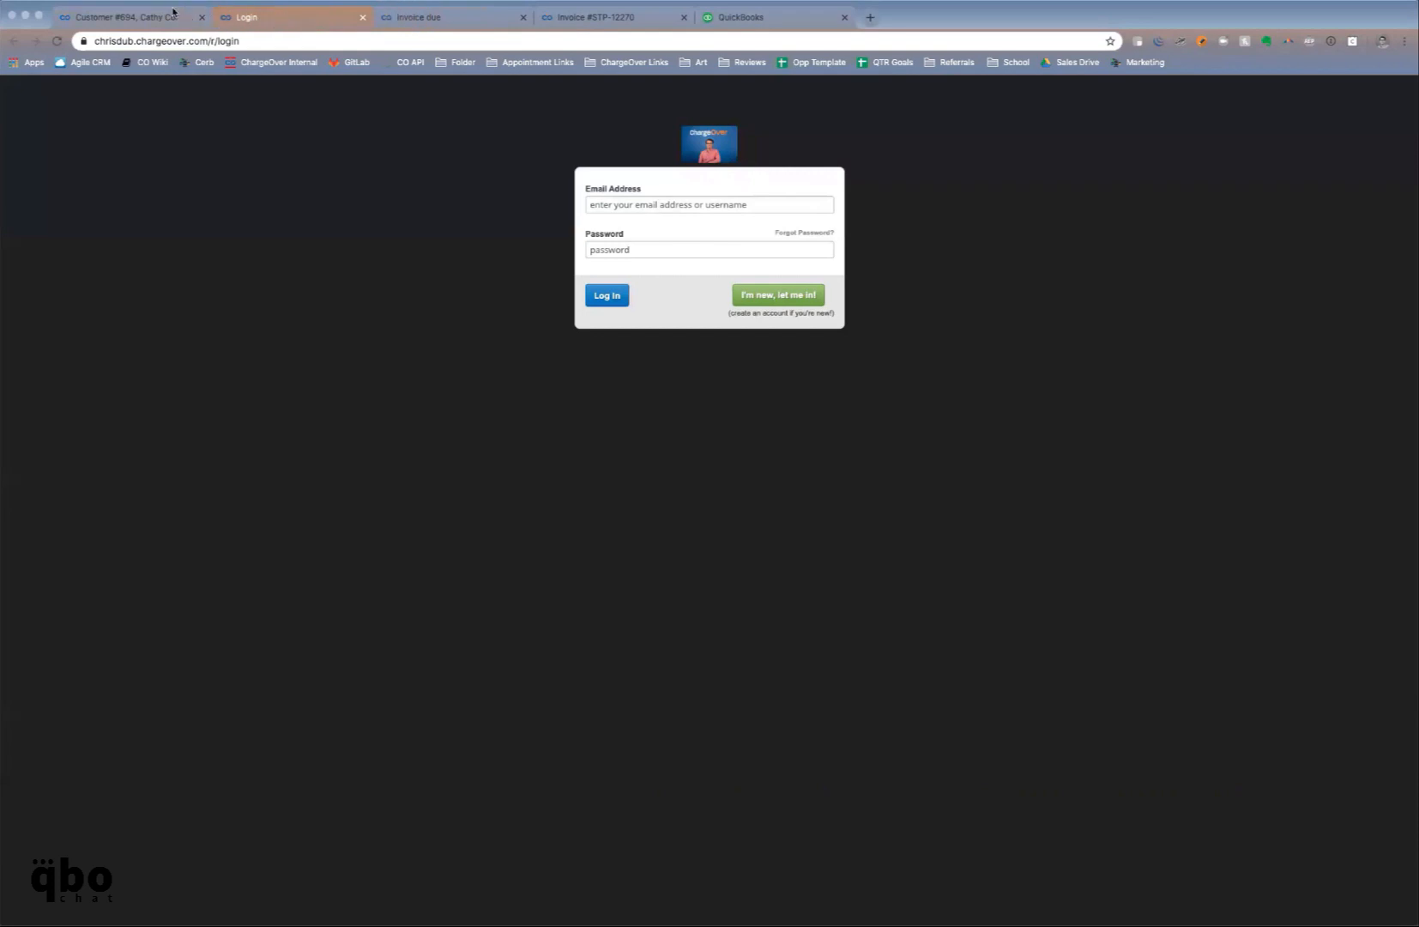
pyautogui.click(157, 17)
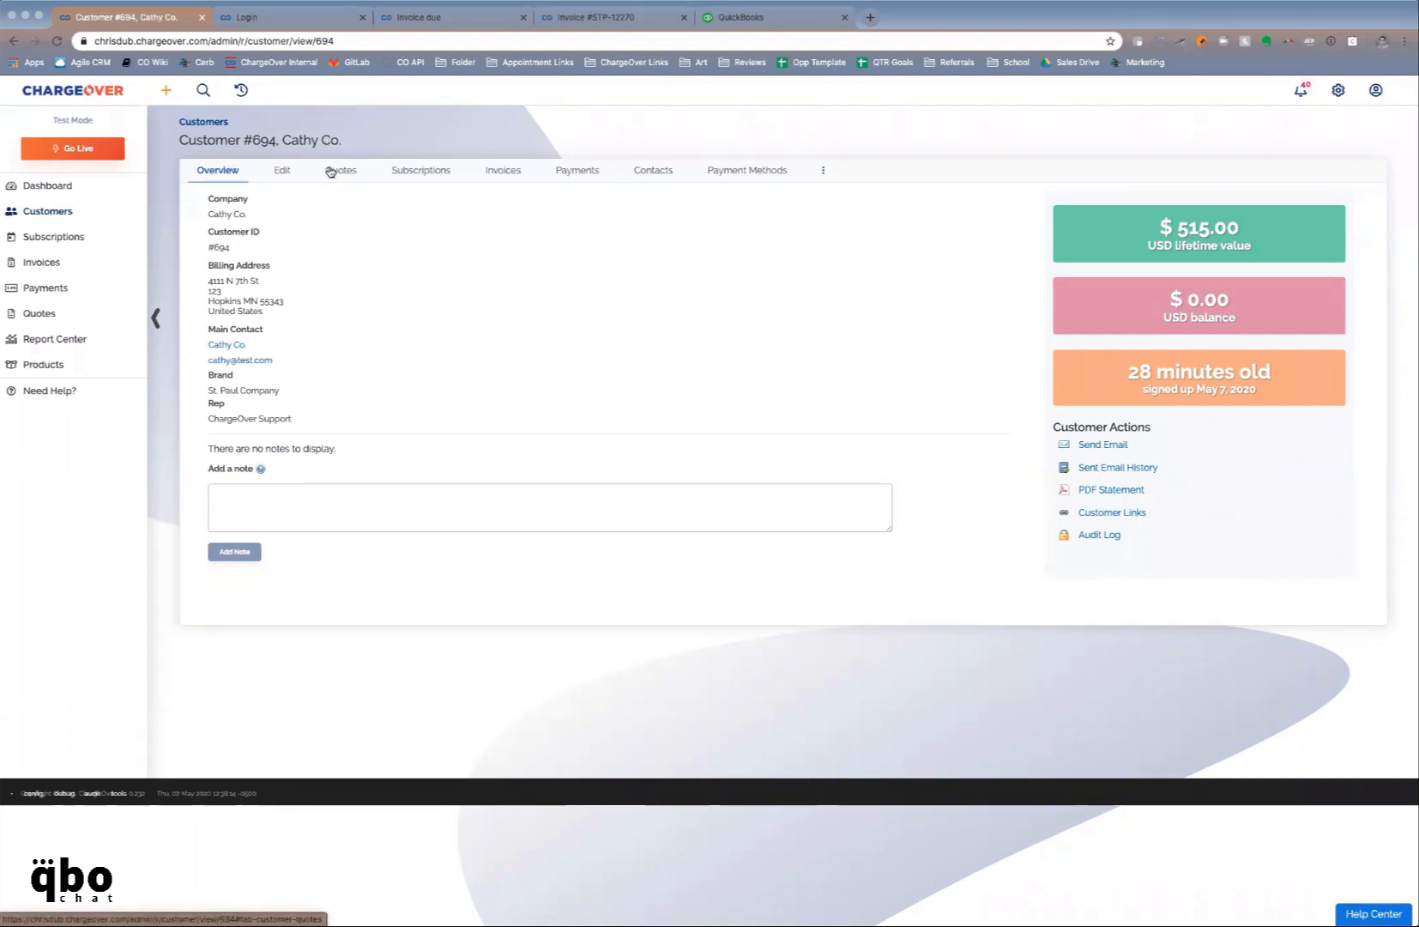
pyautogui.click(330, 171)
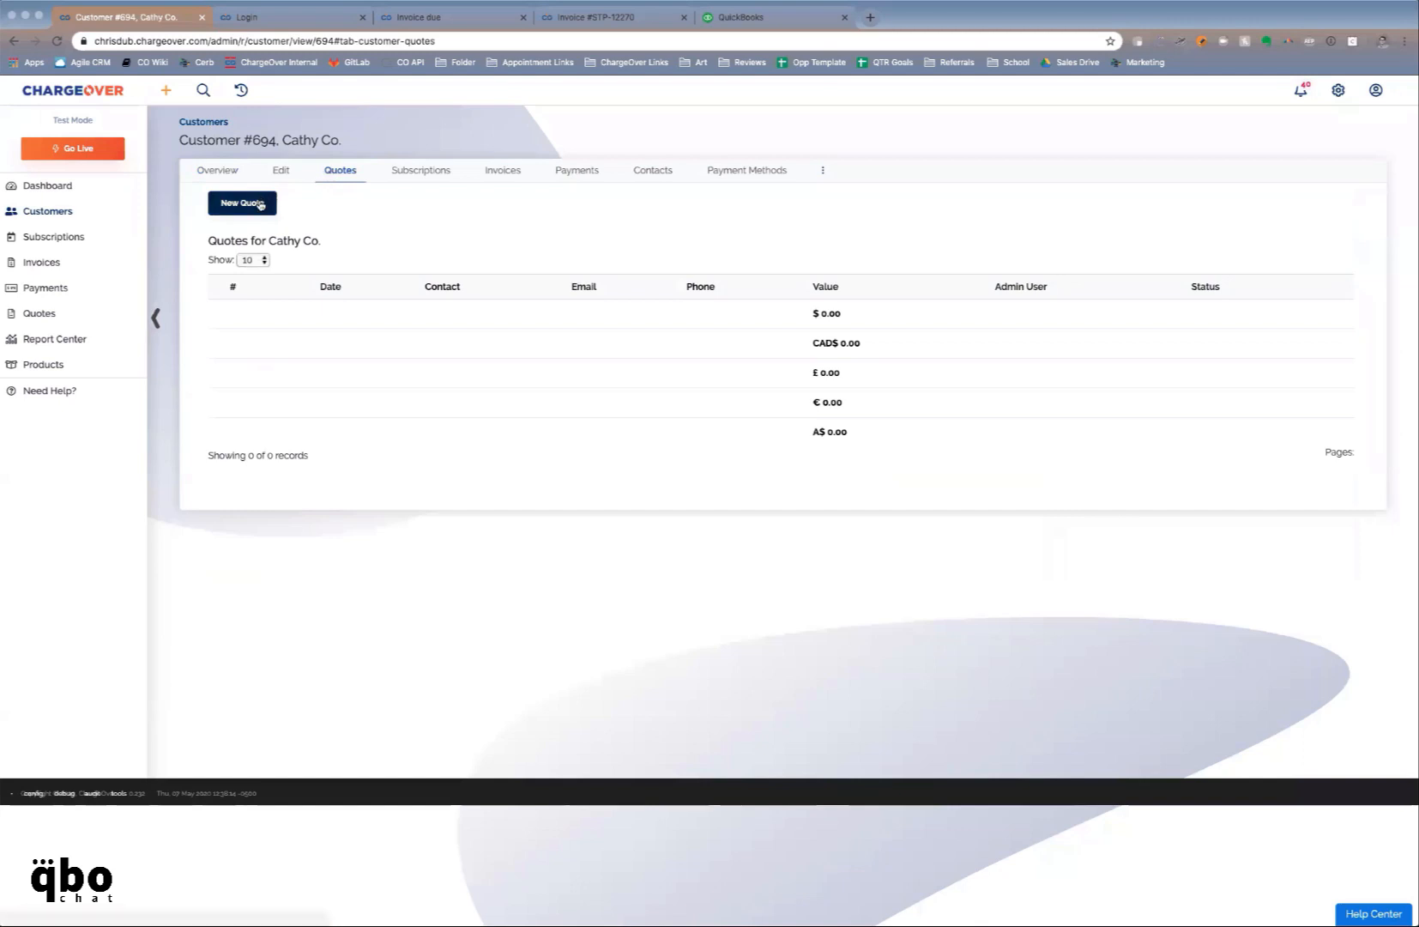
# Start a new quote for Cathy Co. with Monthly VoIP Service and Agency Fee lines
pyautogui.click(260, 204)
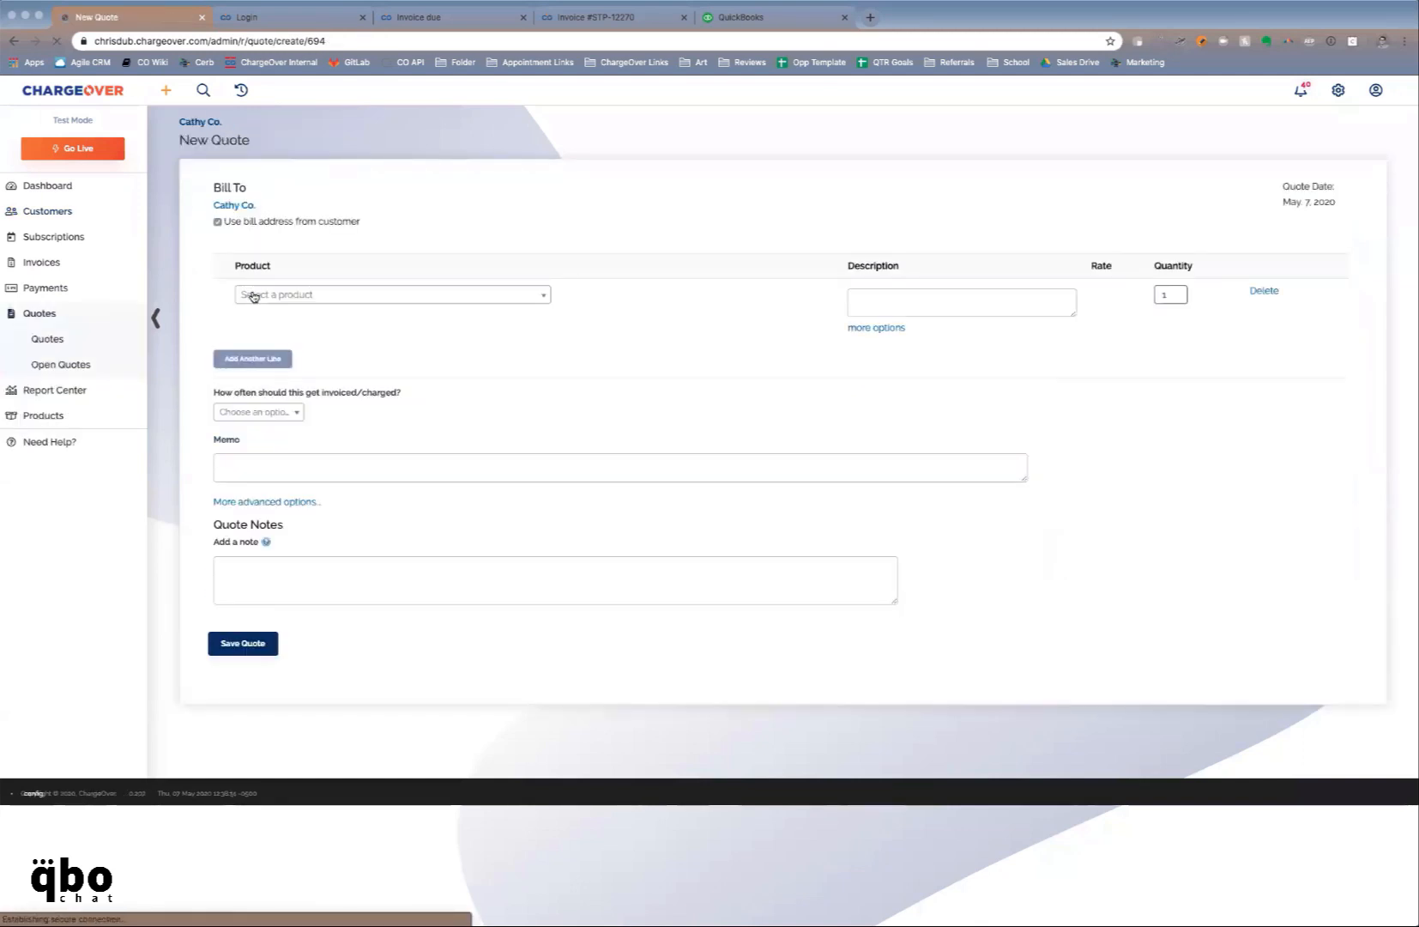
pyautogui.click(255, 296)
pyautogui.write('m')
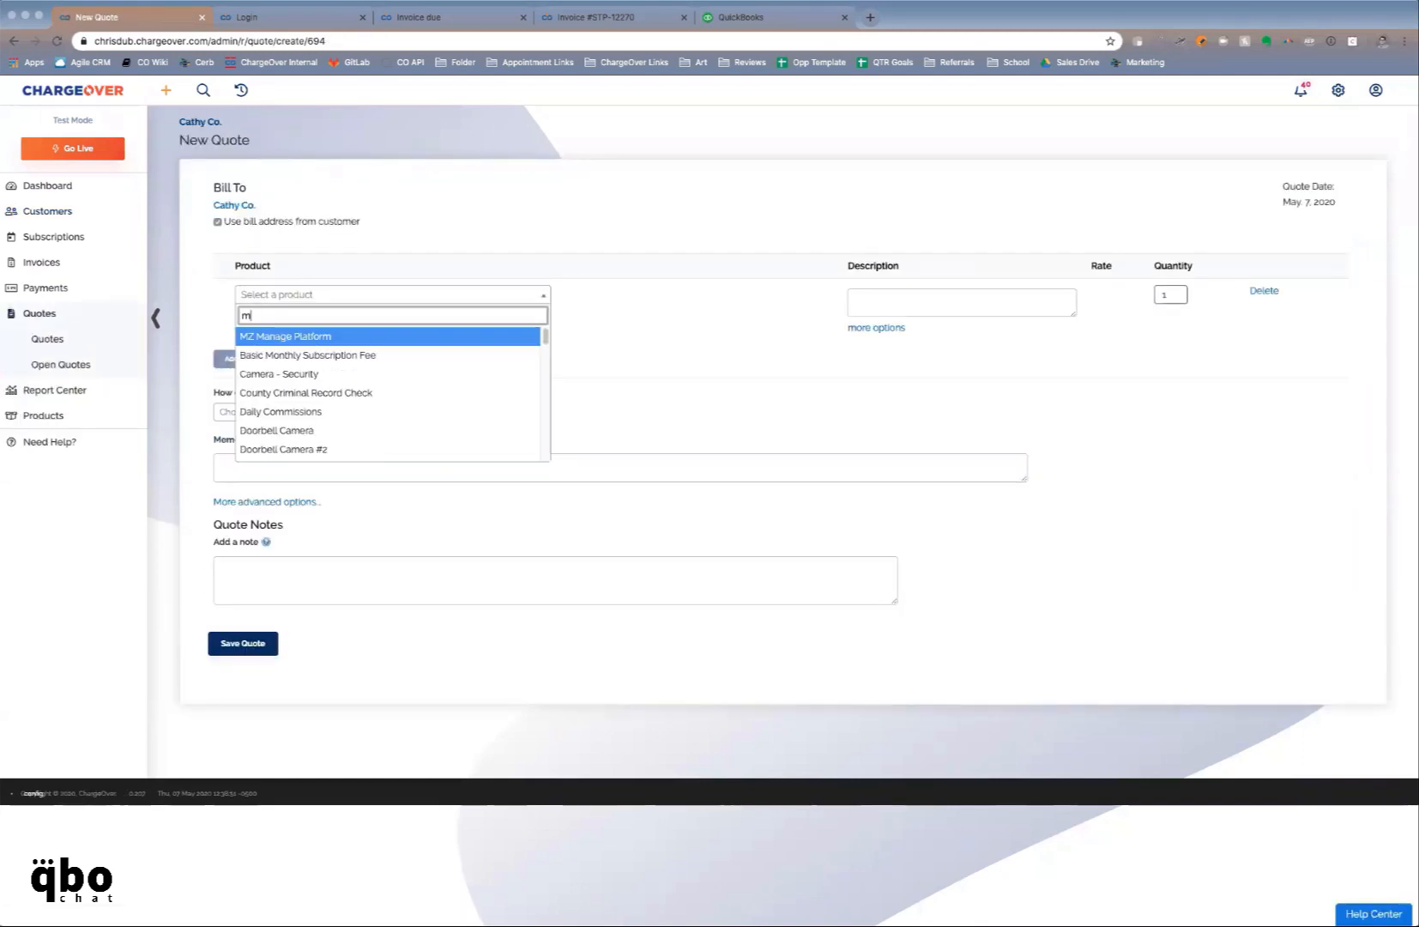
pyautogui.write('onthly')
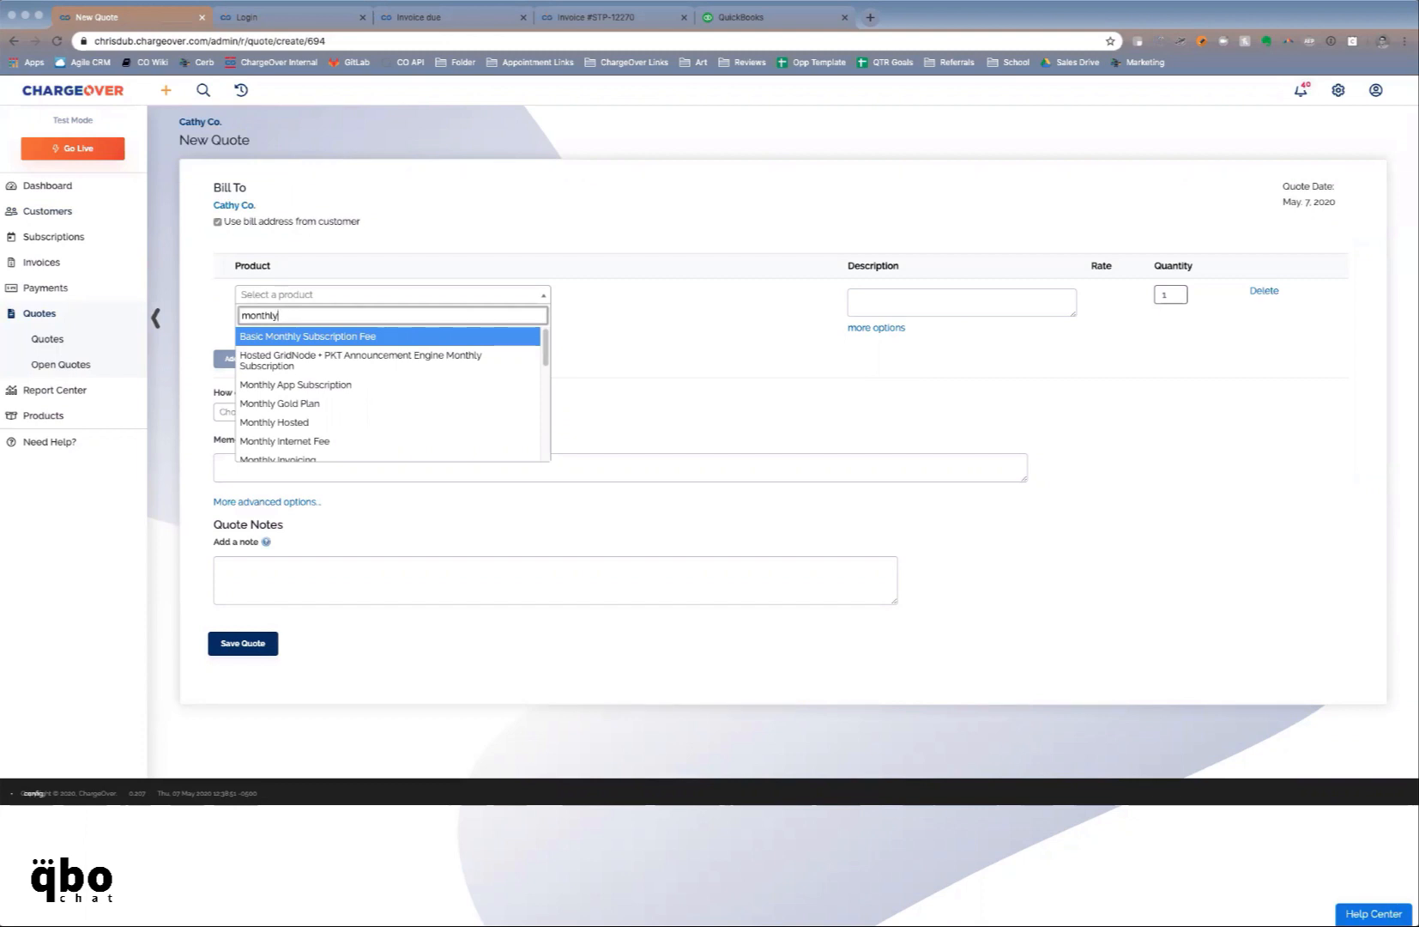
pyautogui.write(' voi')
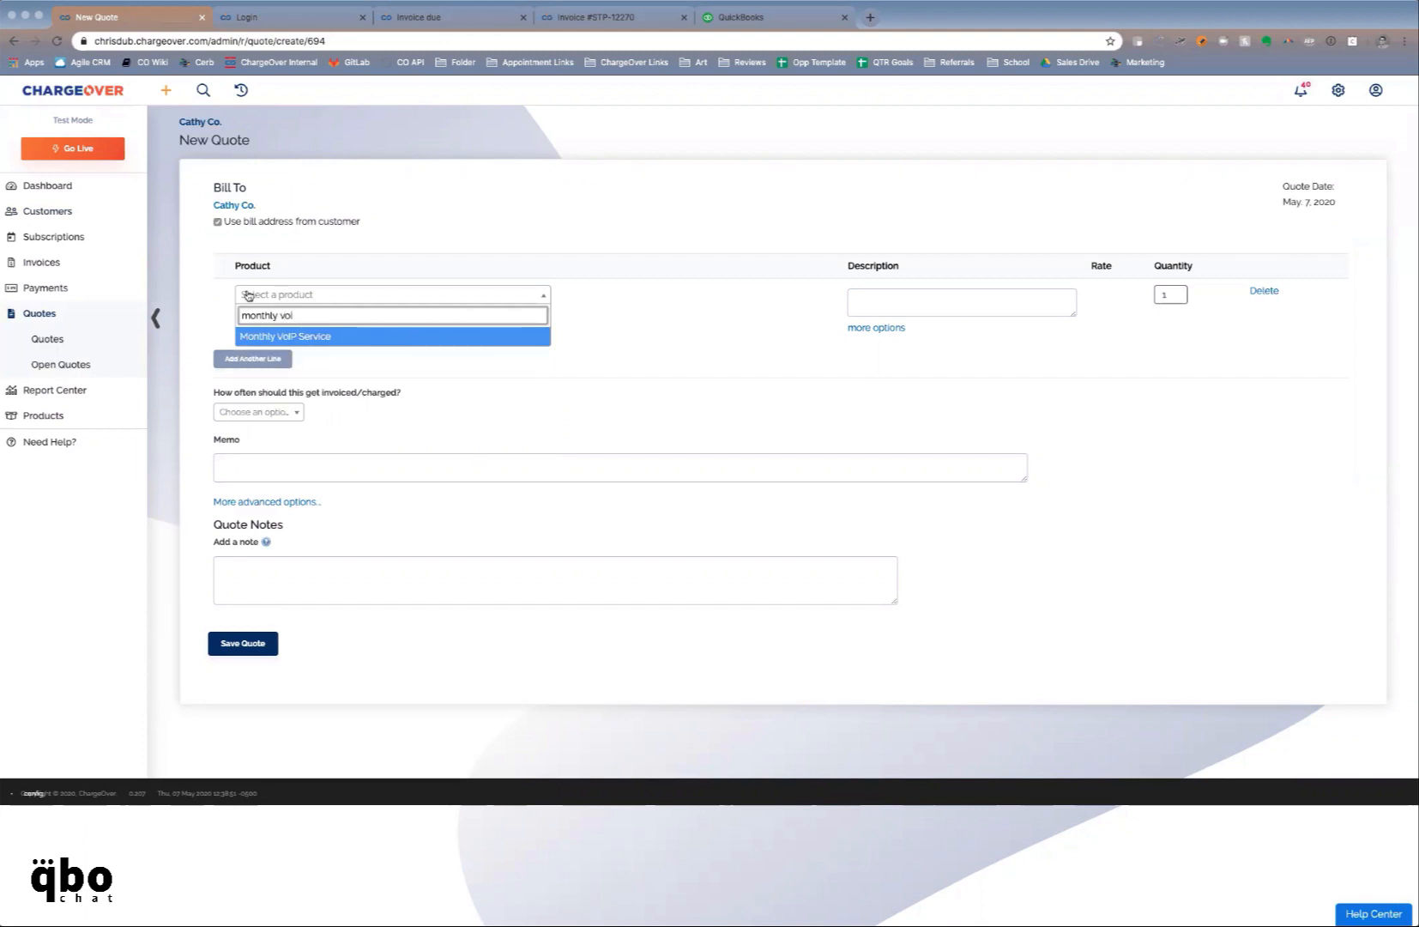
pyautogui.click(297, 337)
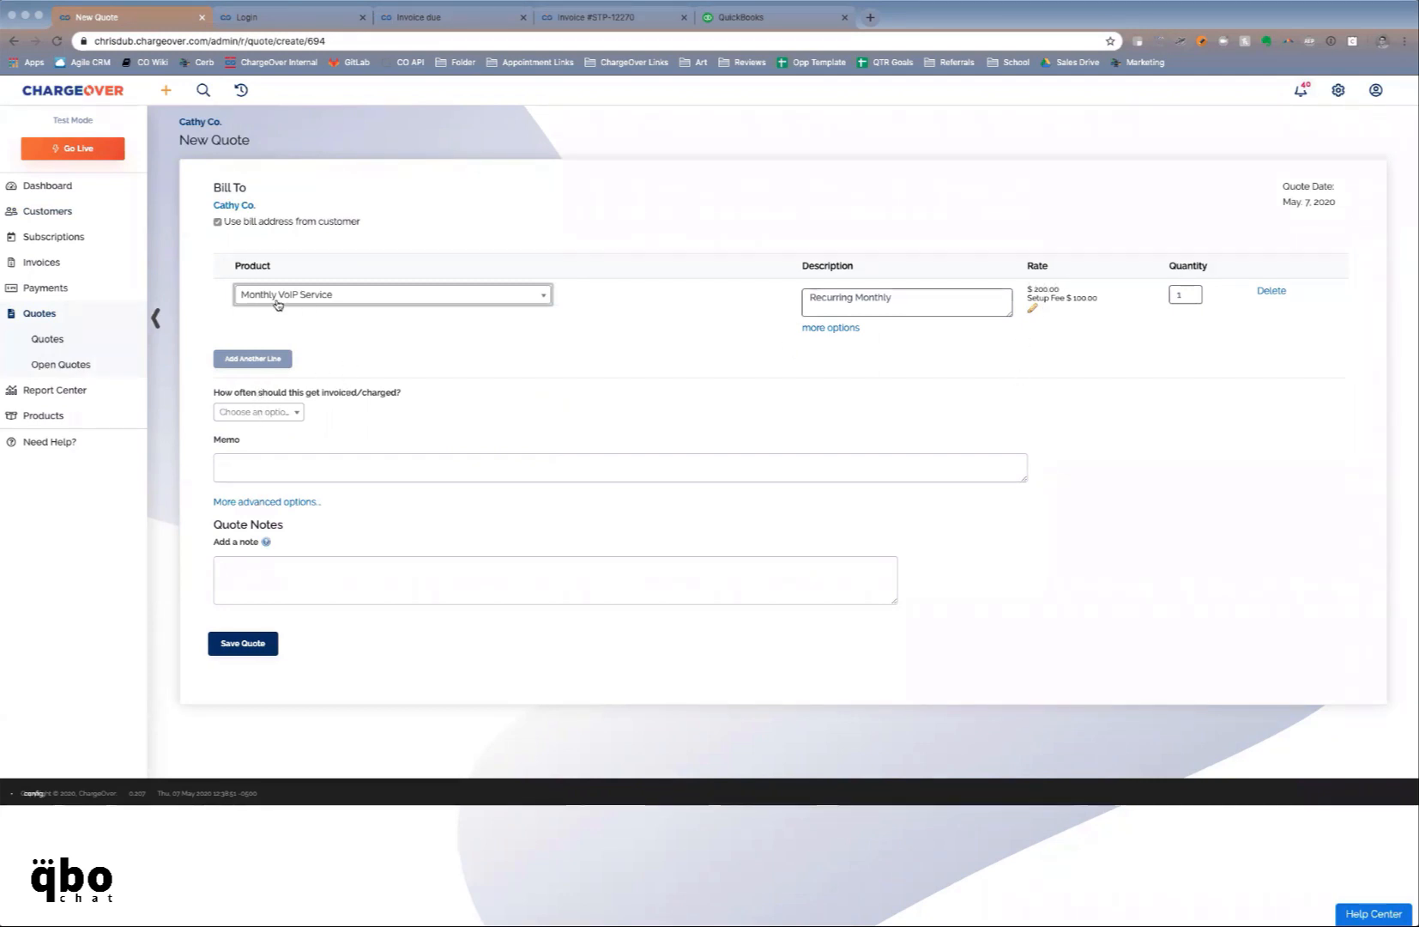
pyautogui.click(271, 359)
pyautogui.click(273, 360)
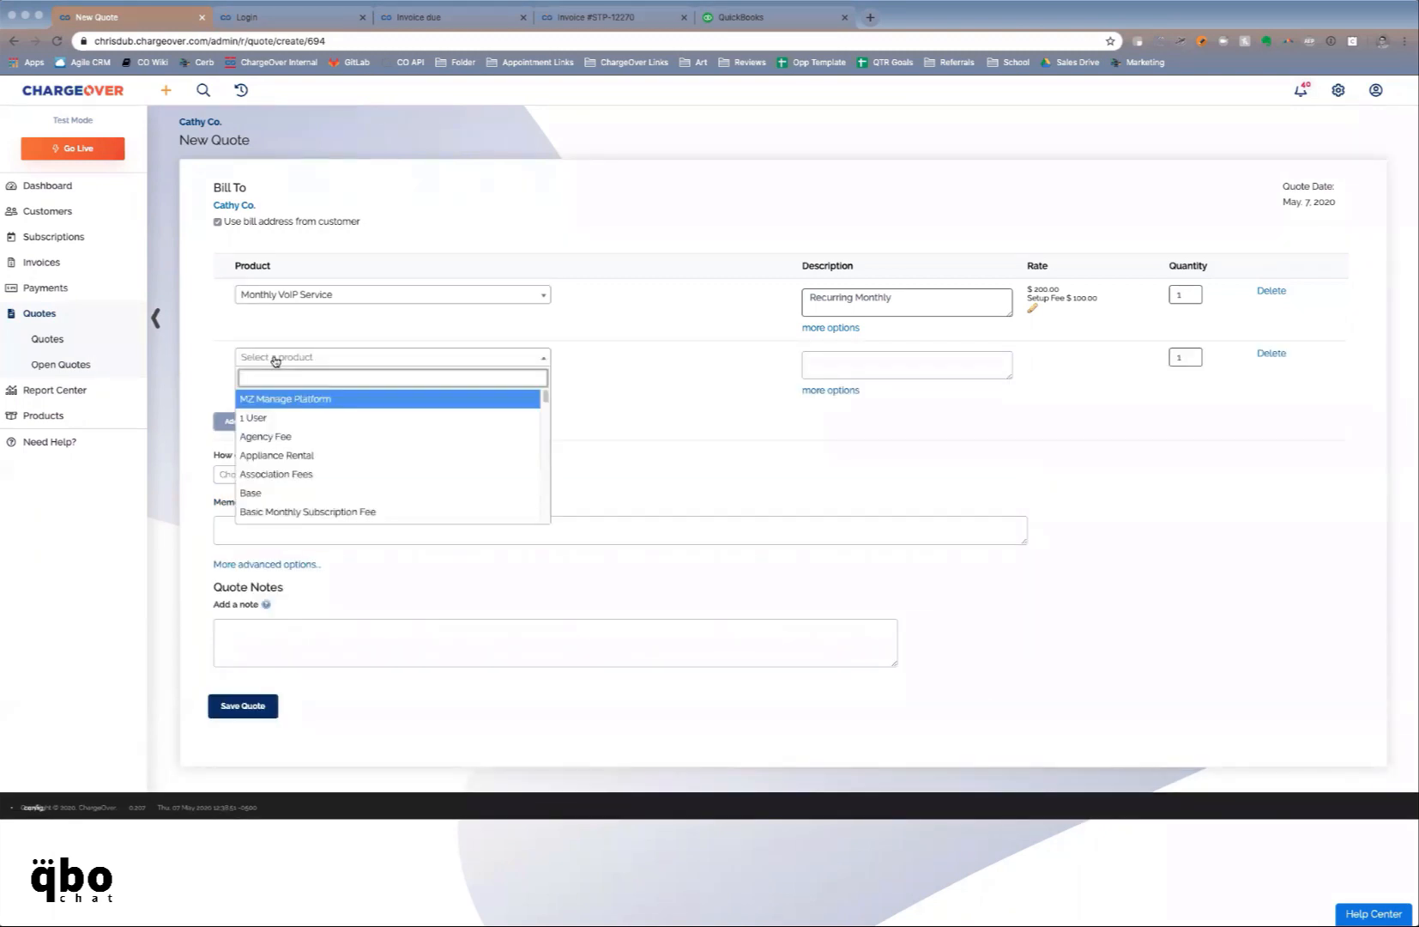
pyautogui.click(268, 438)
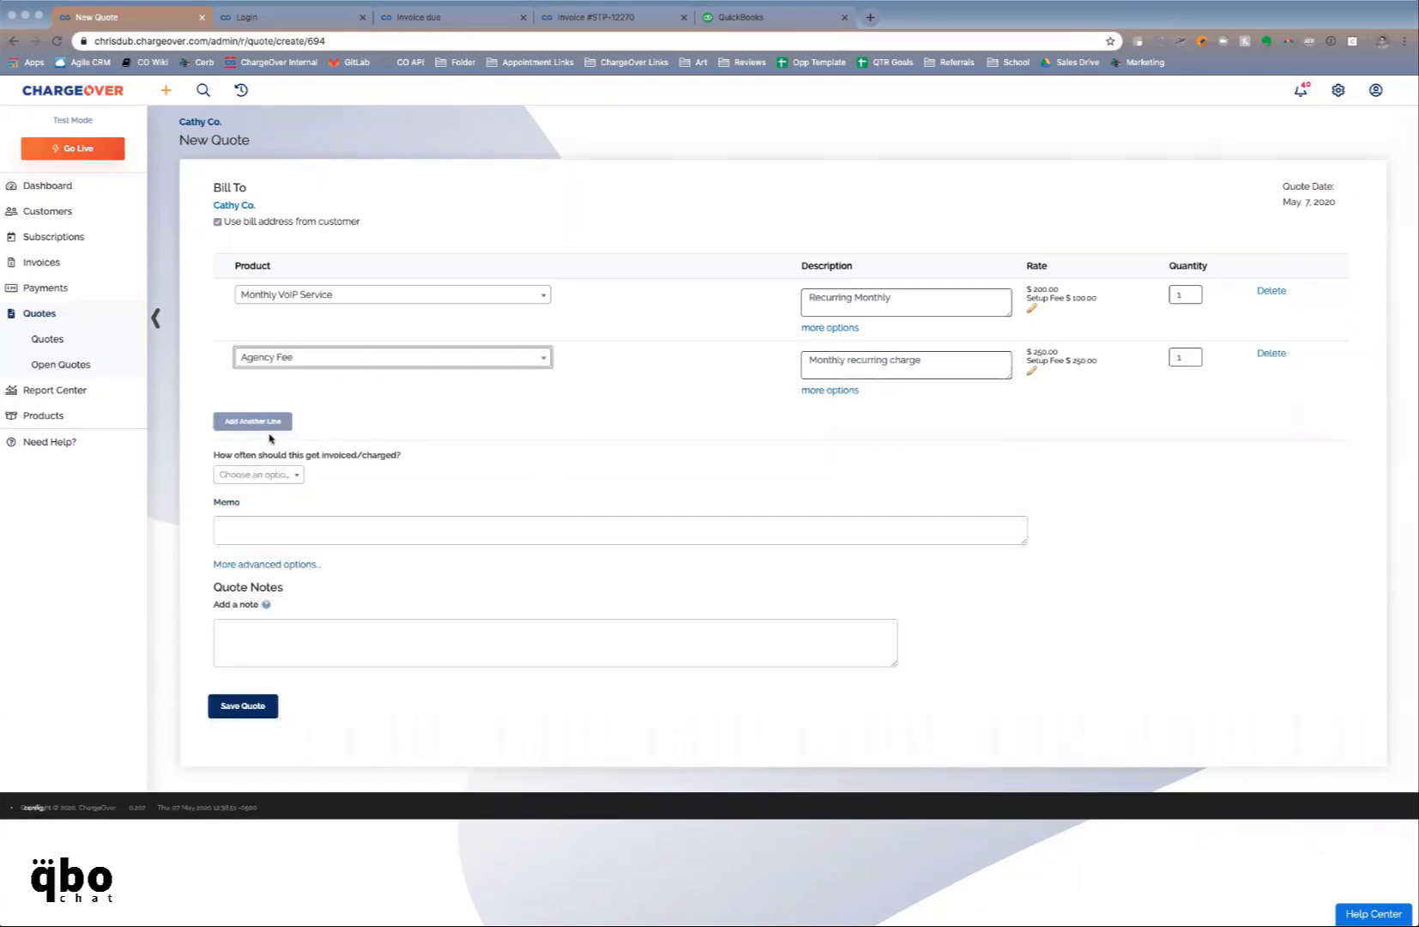
# Set the quote's billing frequency to Monthly and save the quote
pyautogui.click(575, 430)
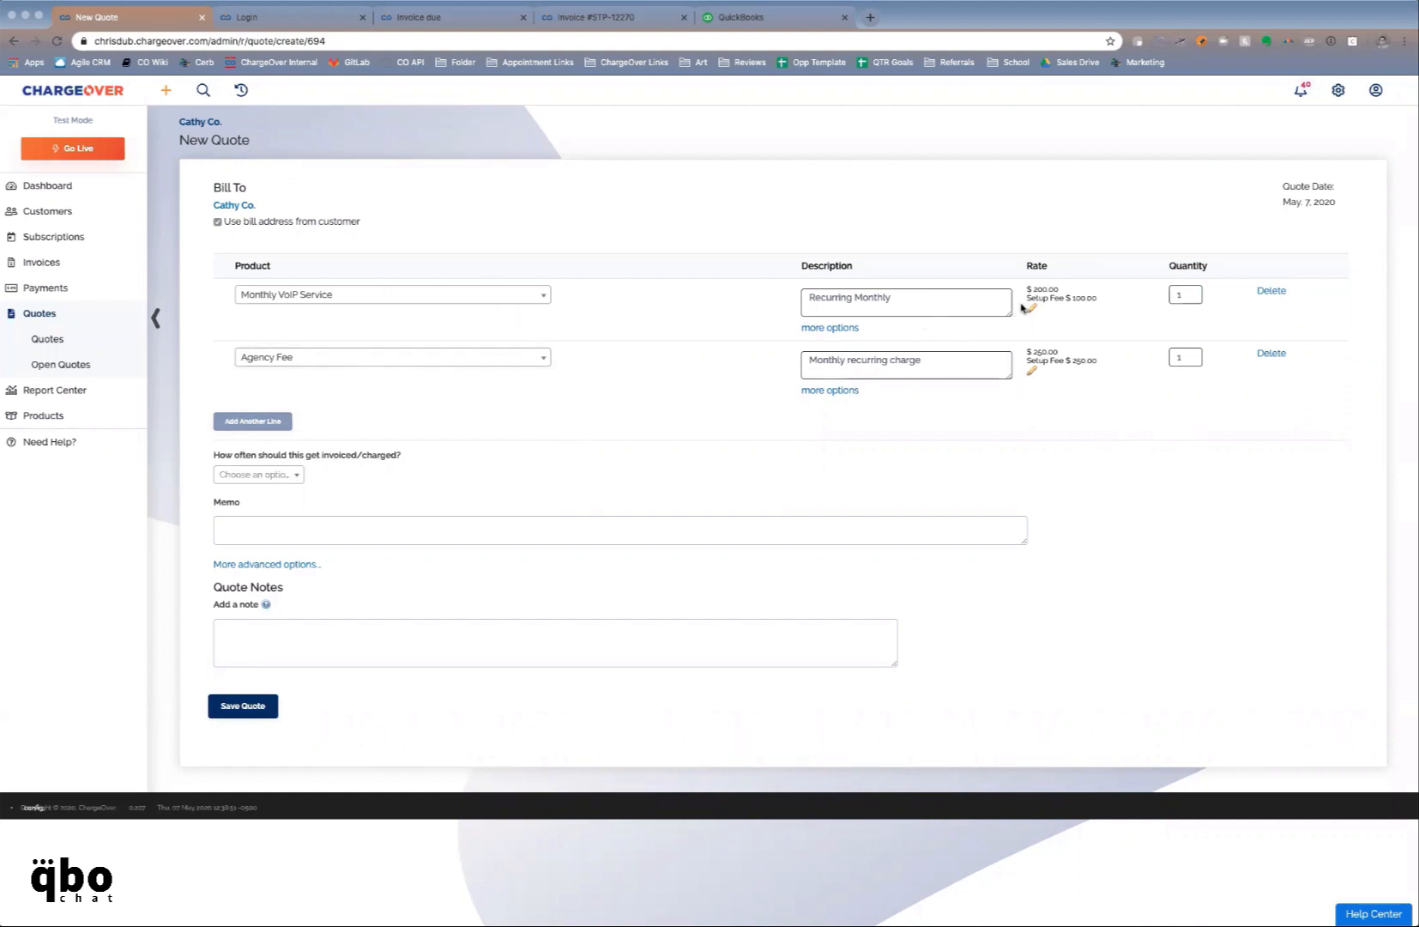
pyautogui.click(273, 475)
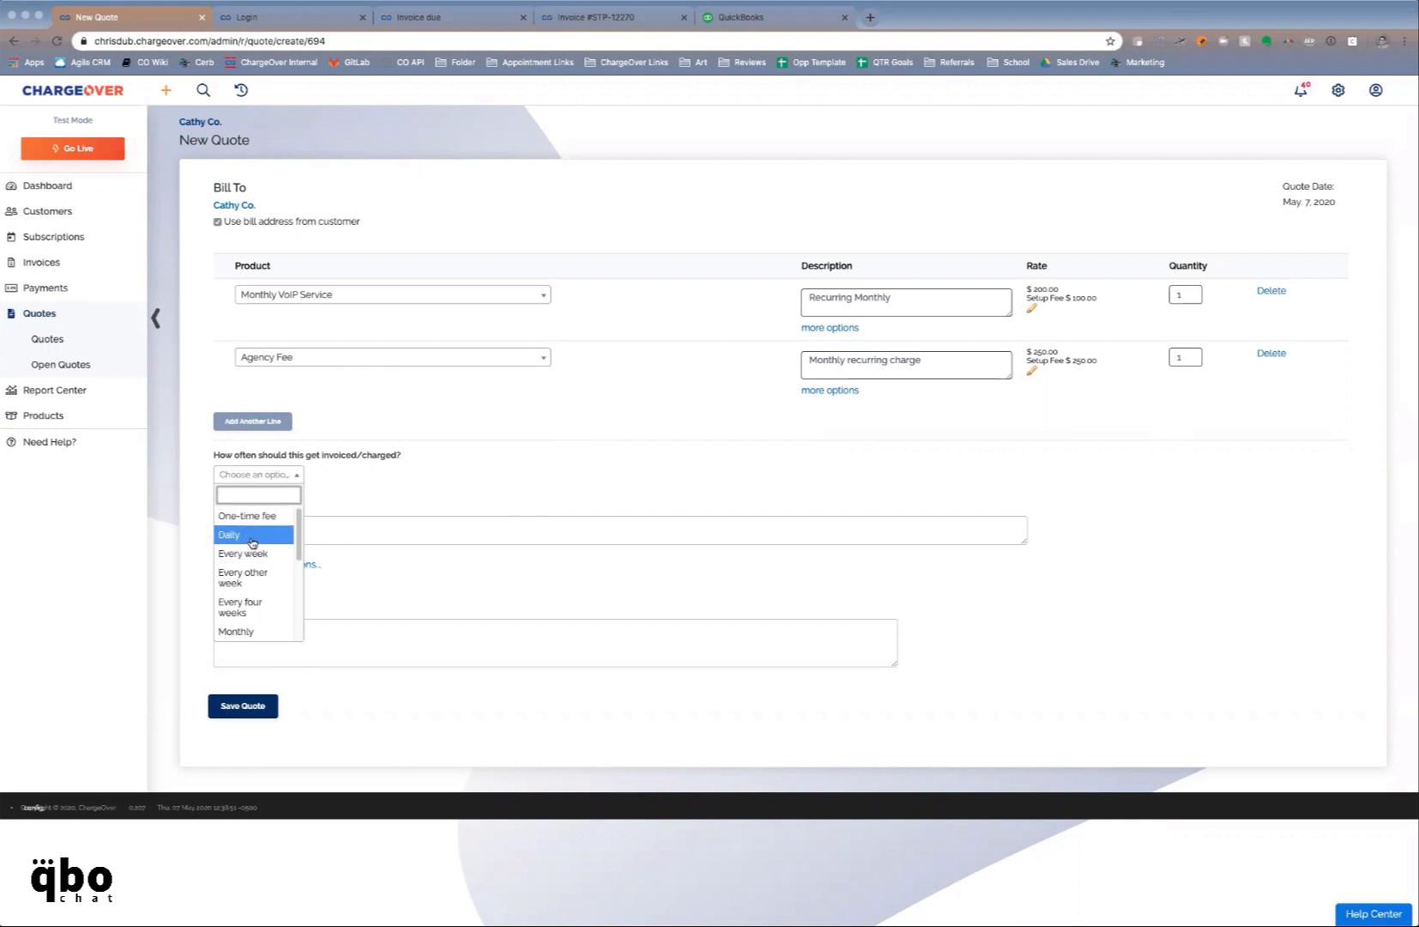
pyautogui.click(242, 627)
pyautogui.click(430, 431)
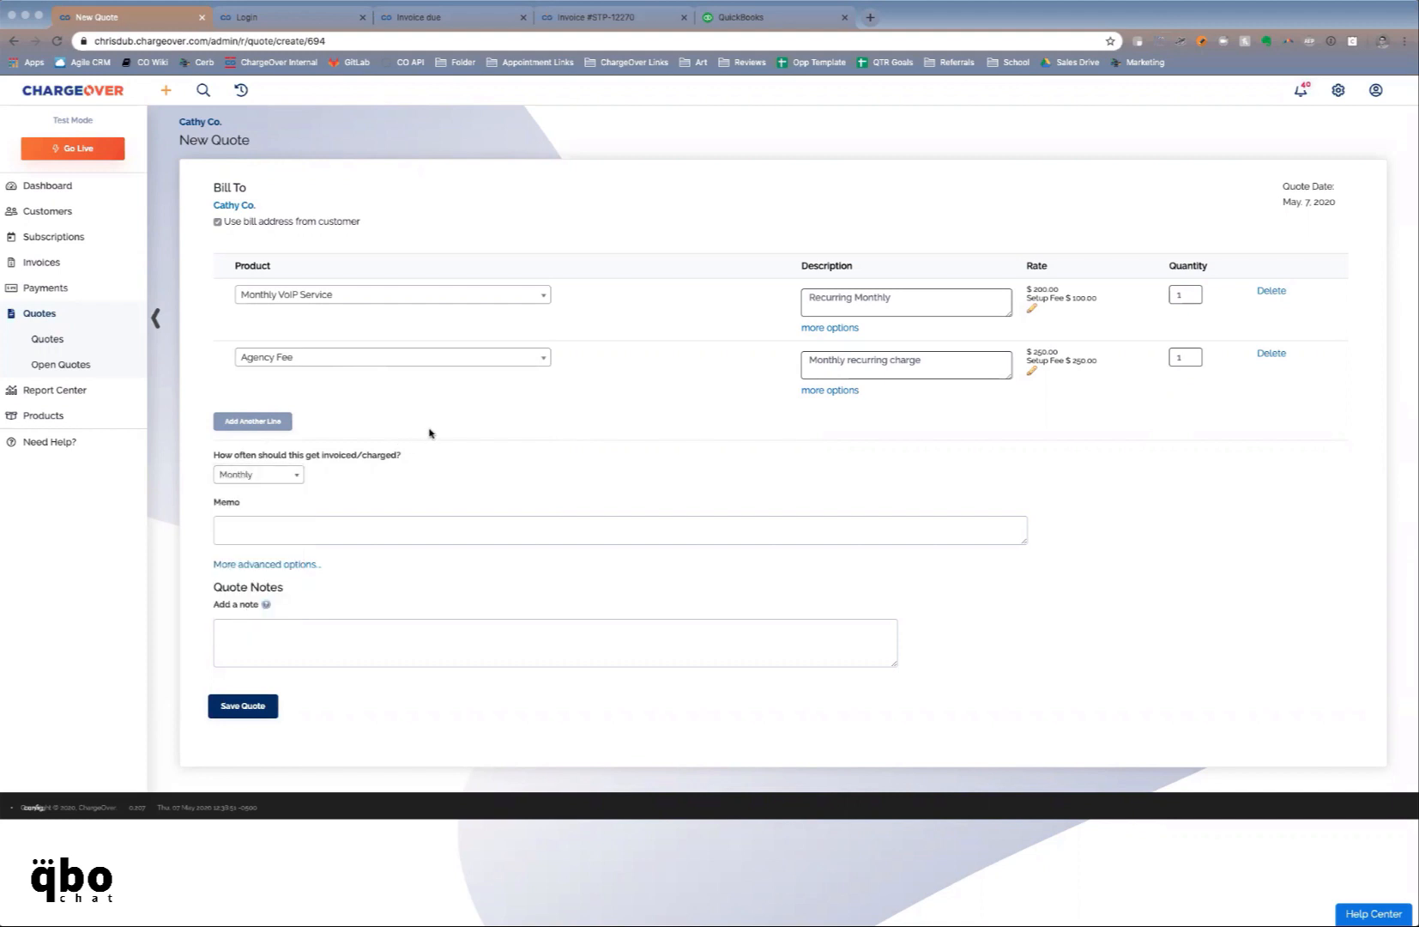
pyautogui.click(241, 706)
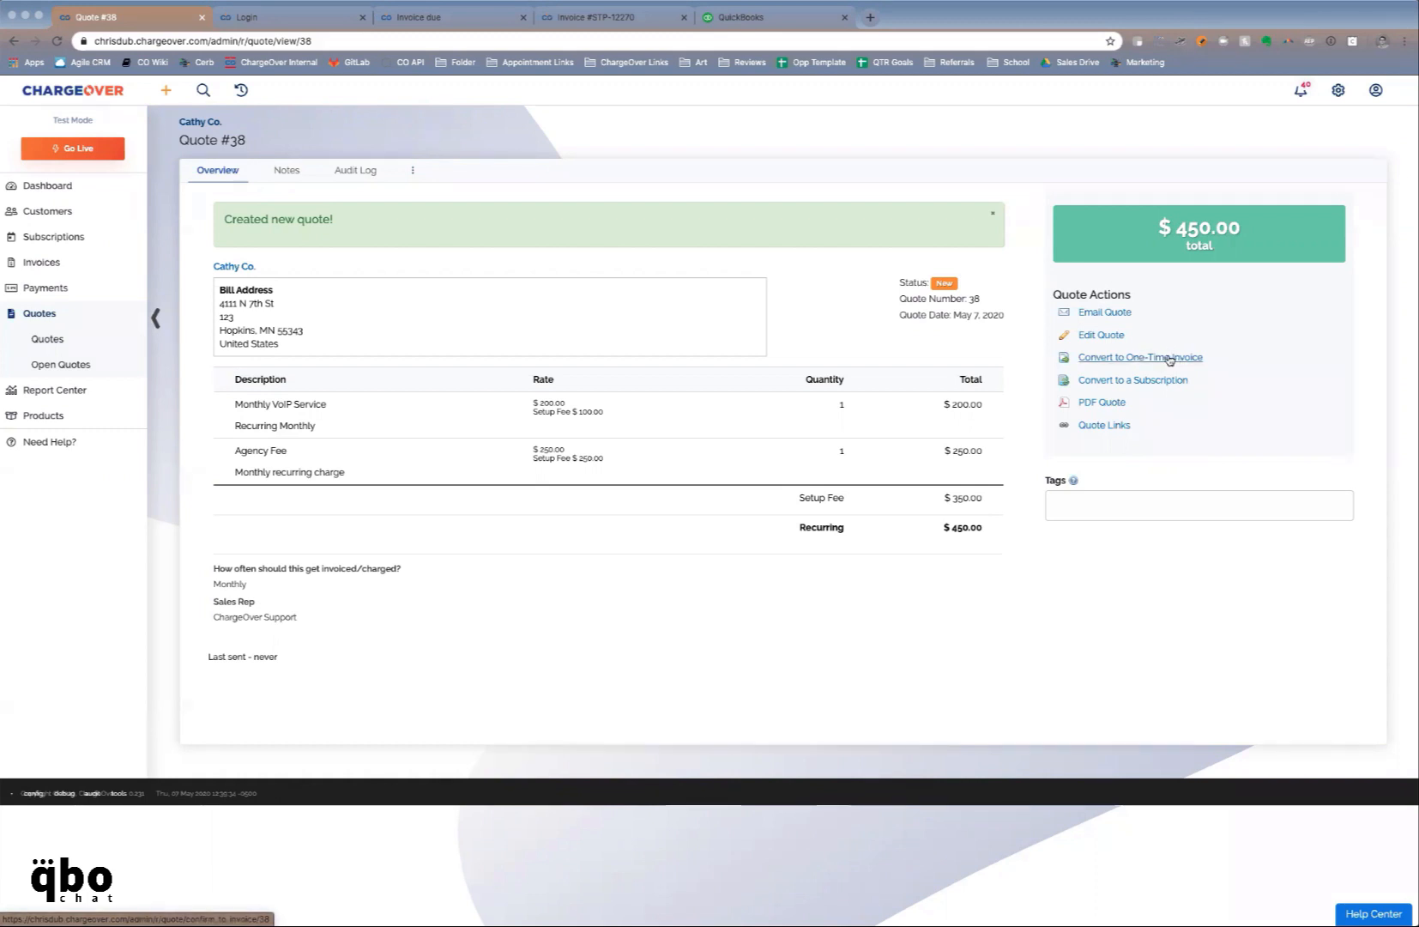
# Open the 'View your quote online' link from the Quote 38 email in a new tab
pyautogui.click(1105, 313)
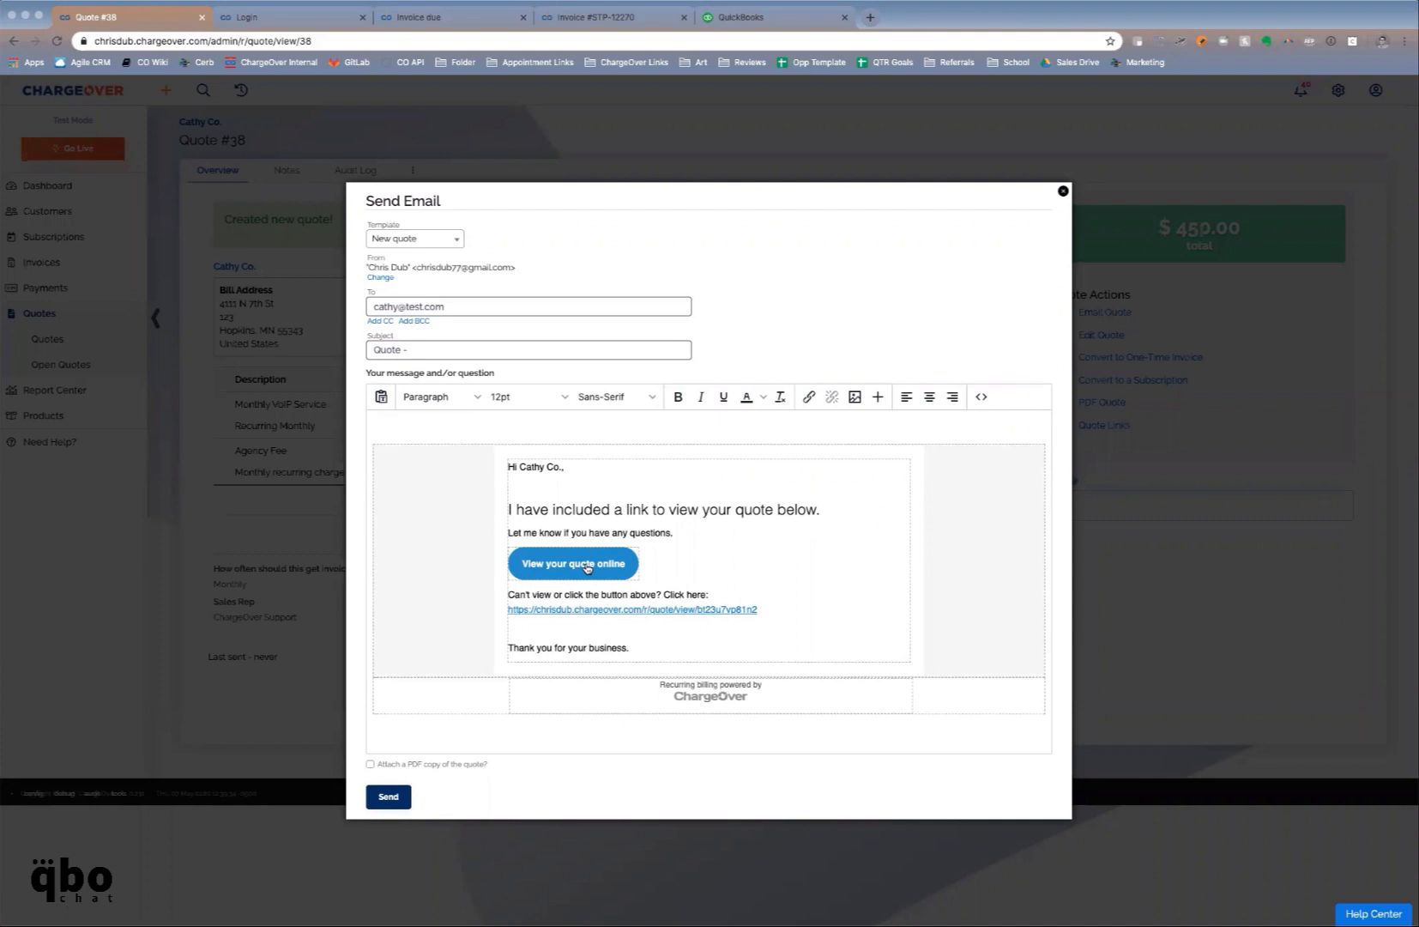
pyautogui.rightClick(588, 568)
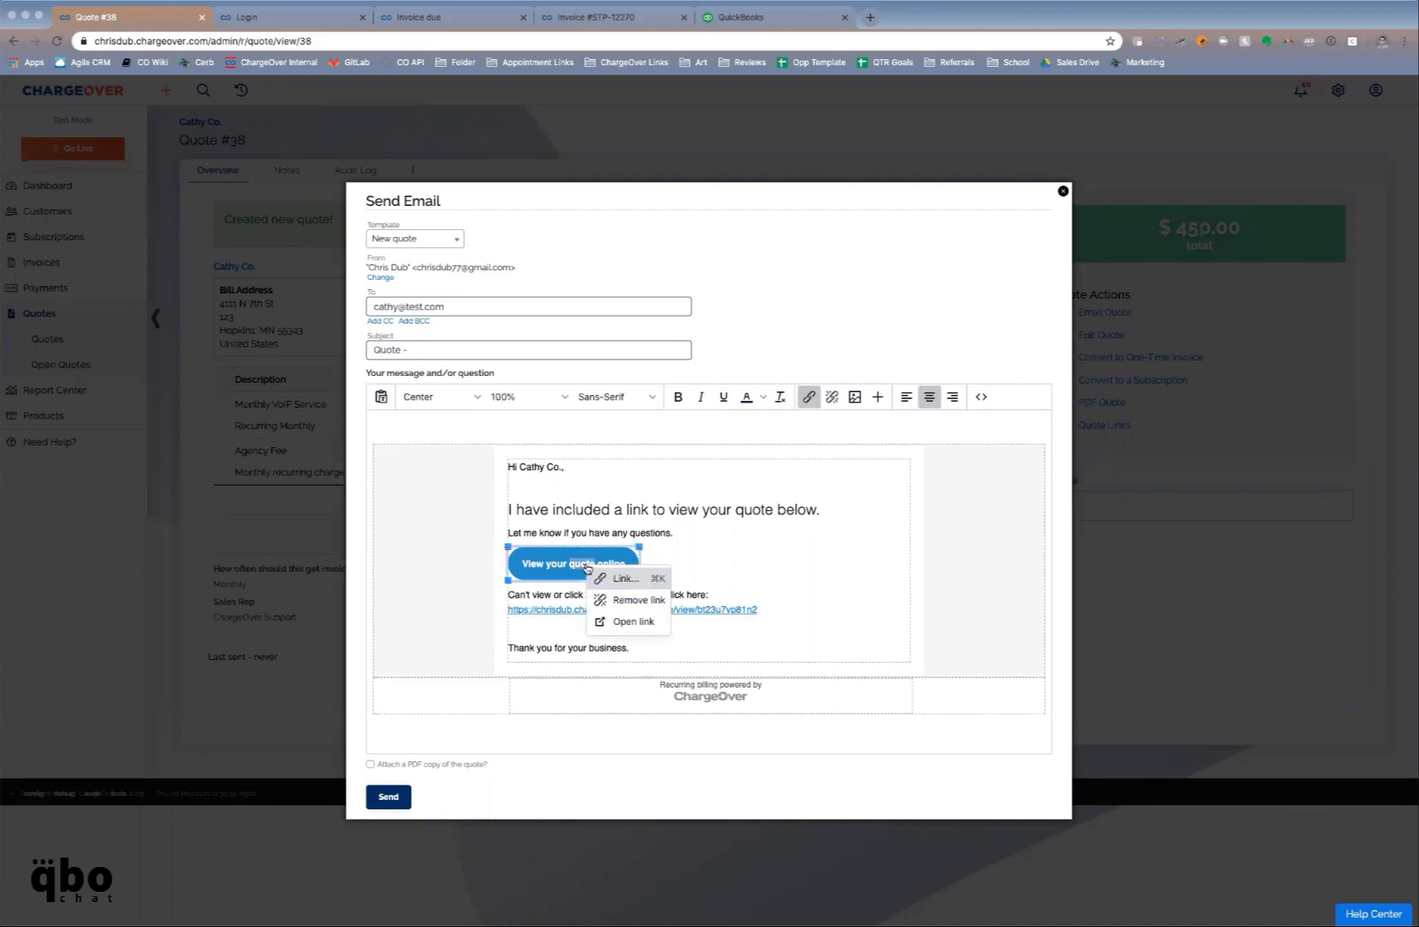
pyautogui.click(622, 619)
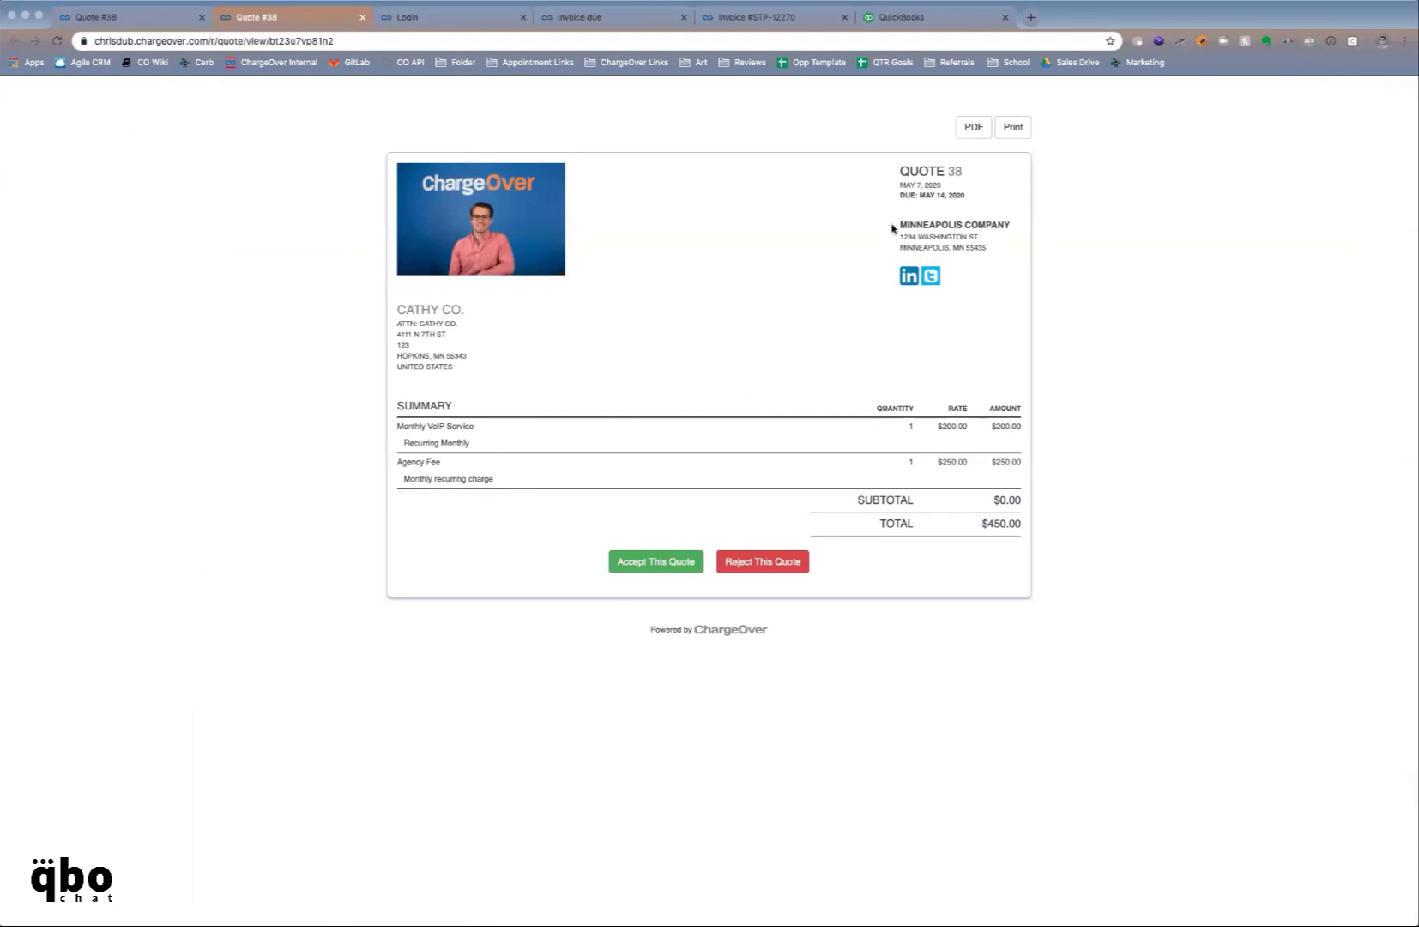
# Accept Quote 38 on the customer-facing page to reach the $800.00 invoice payment page
pyautogui.moveTo(895, 225); pyautogui.dragTo(958, 244)
pyautogui.click(944, 226)
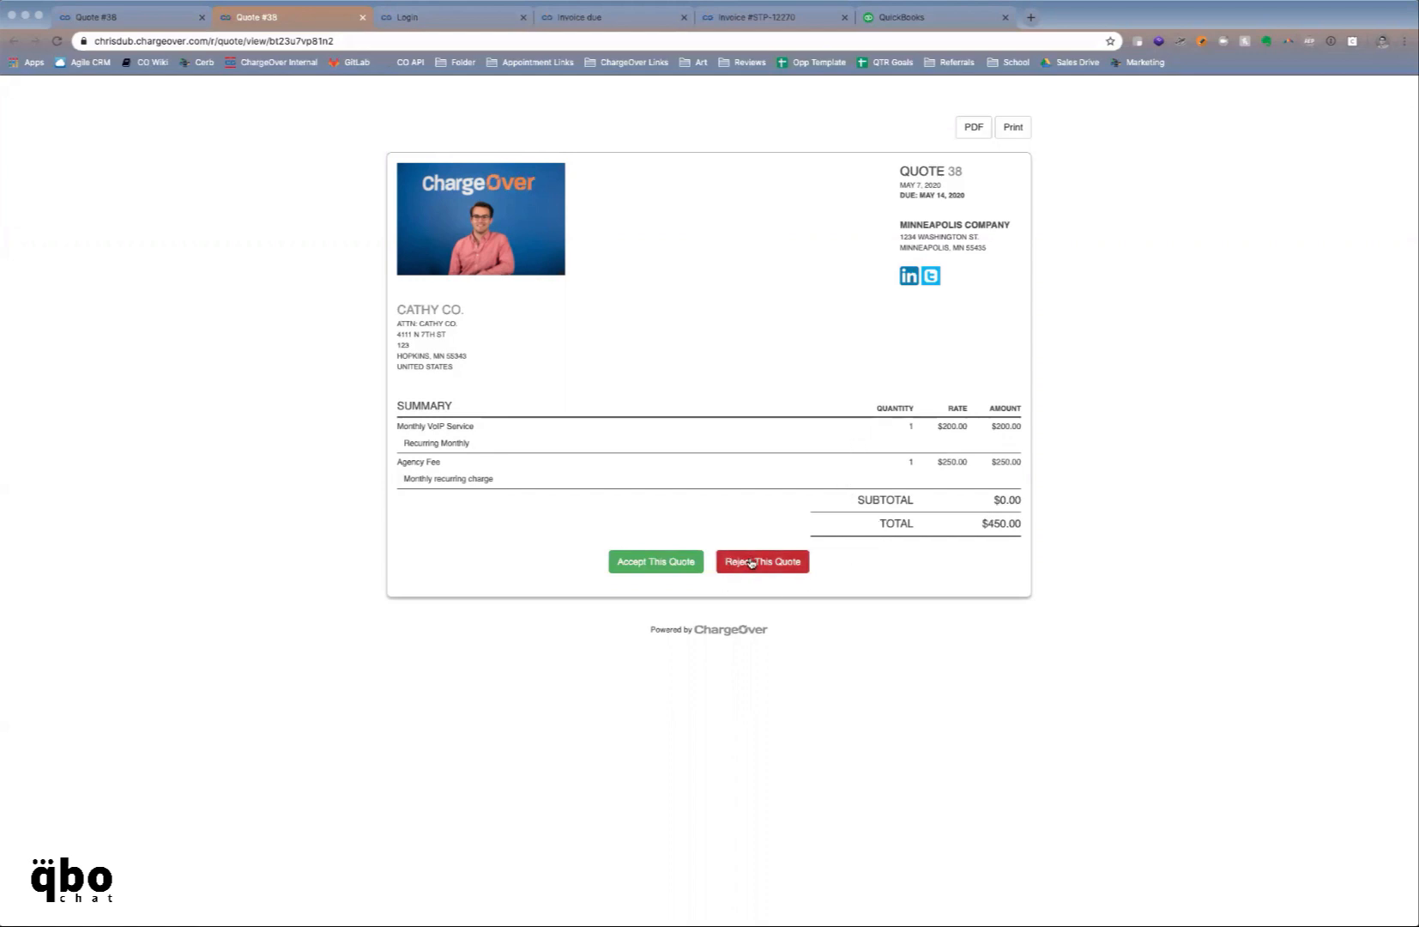
pyautogui.click(658, 564)
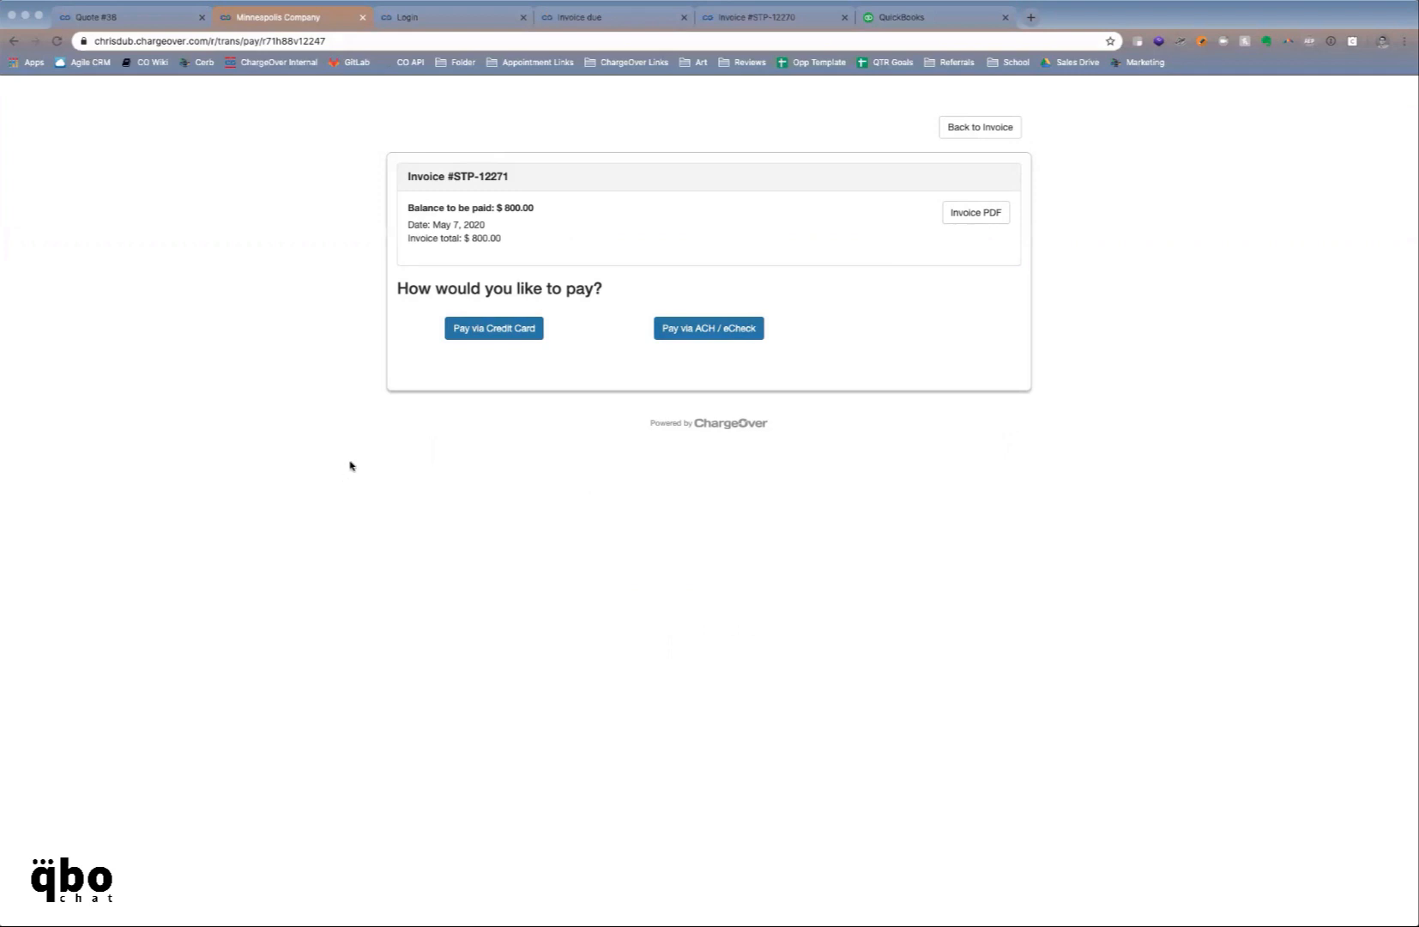
# Pay invoice STP-12271 by credit card with test card details, then return to Quote #38
pyautogui.click(469, 329)
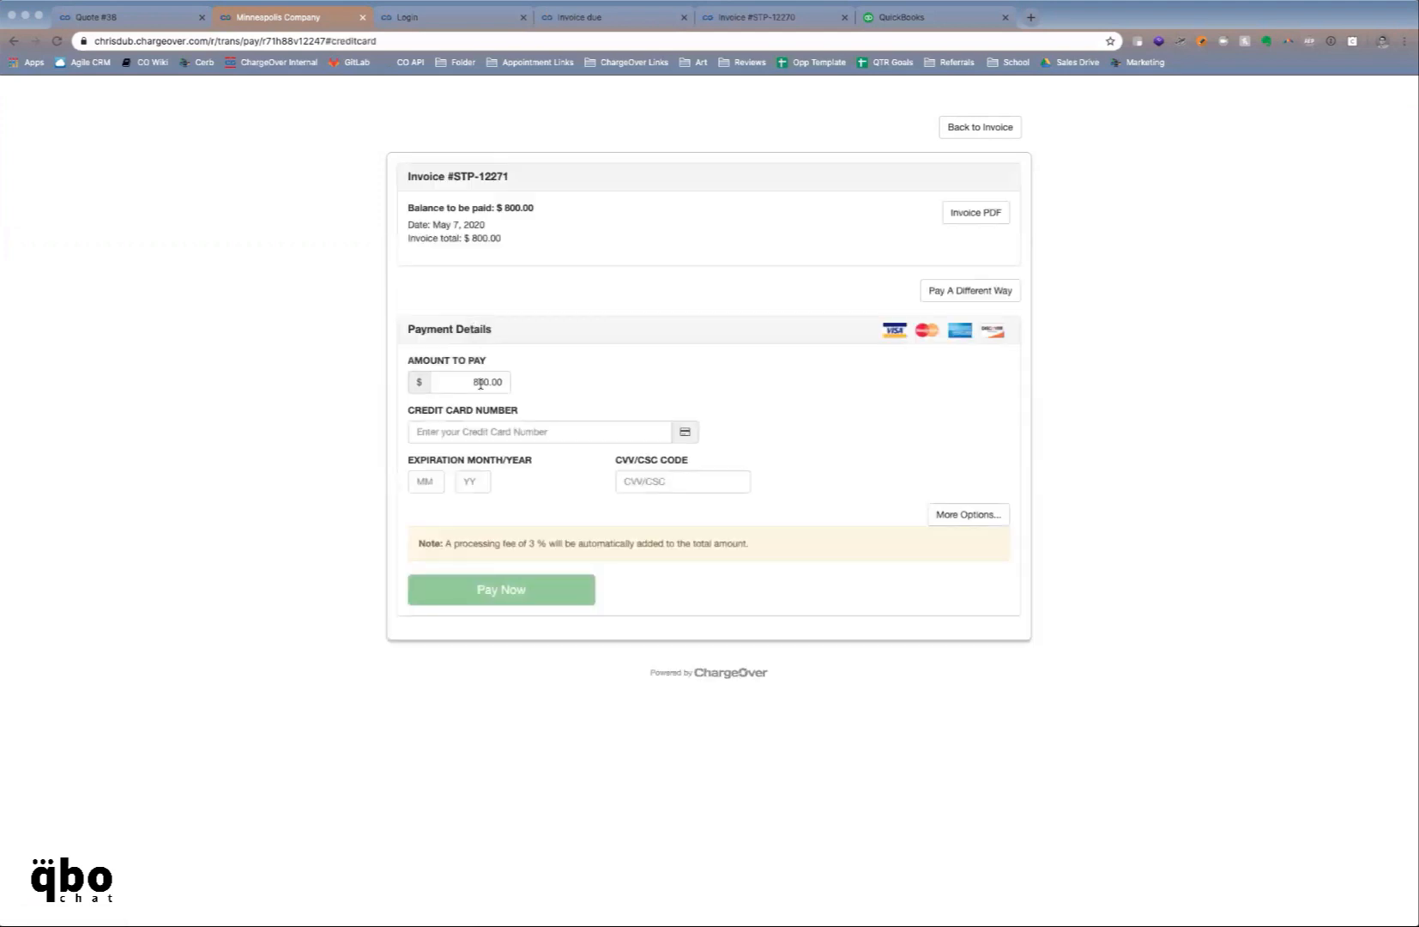
pyautogui.click(534, 429)
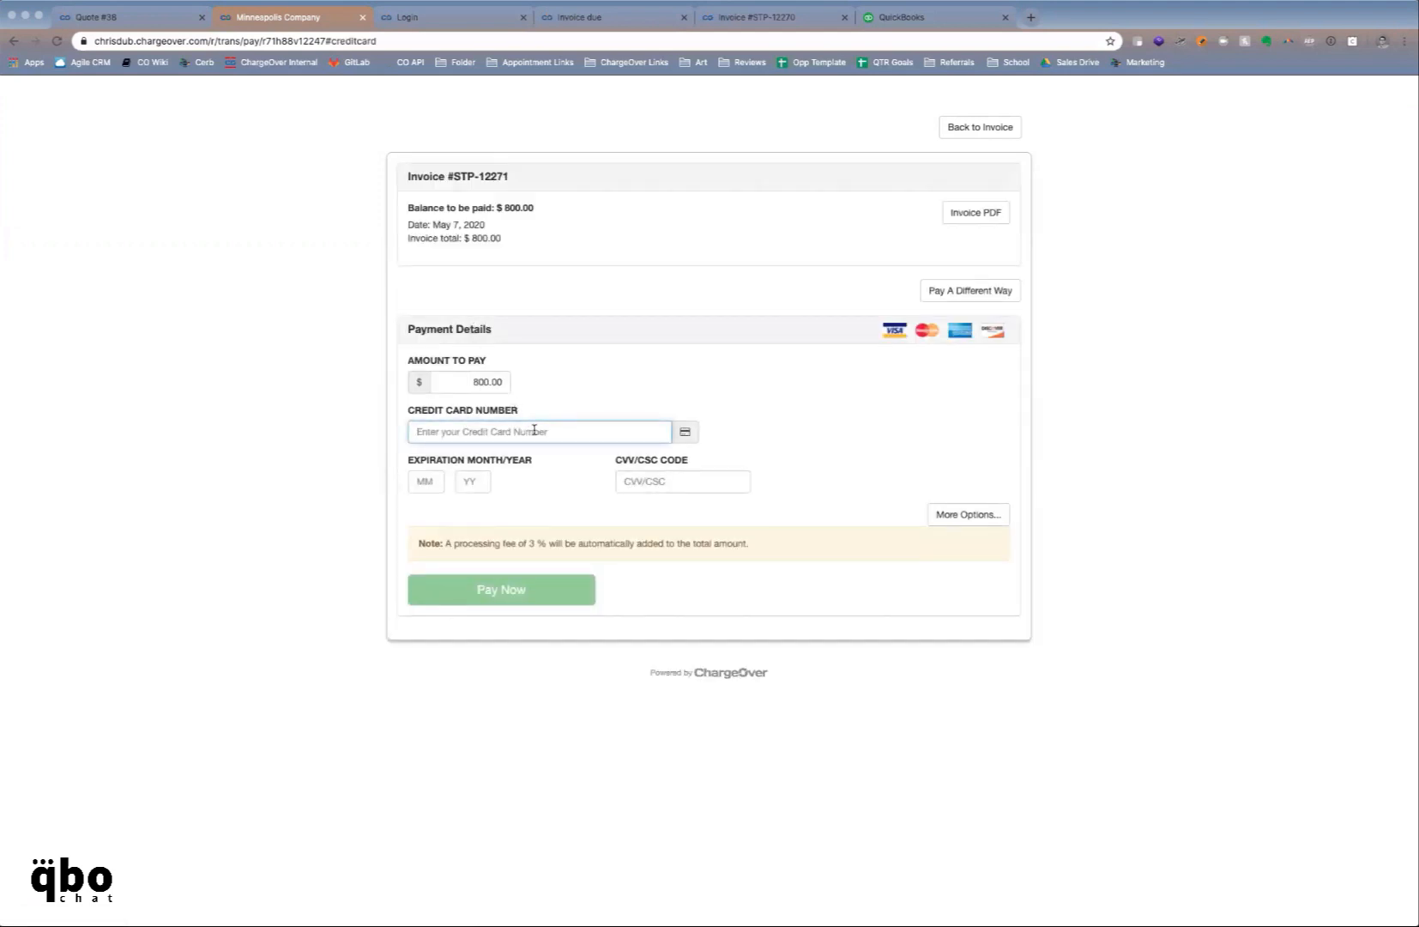
pyautogui.write('4111111111111111')
pyautogui.press('Tab')
pyautogui.write('12')
pyautogui.press('Tab')
pyautogui.write('22')
pyautogui.press('Tab')
pyautogui.write('123')
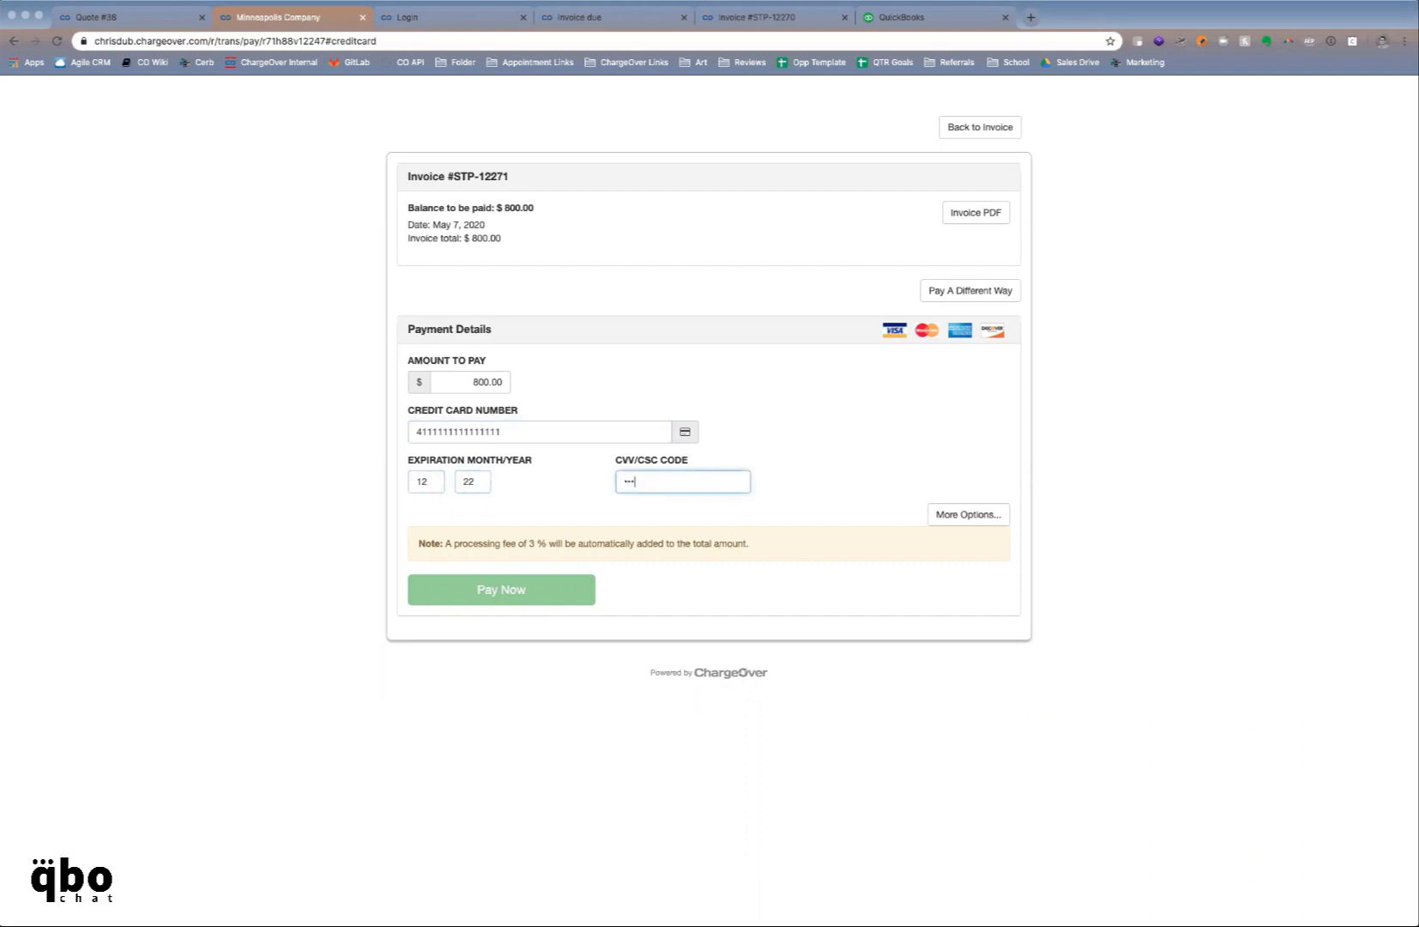
pyautogui.click(529, 592)
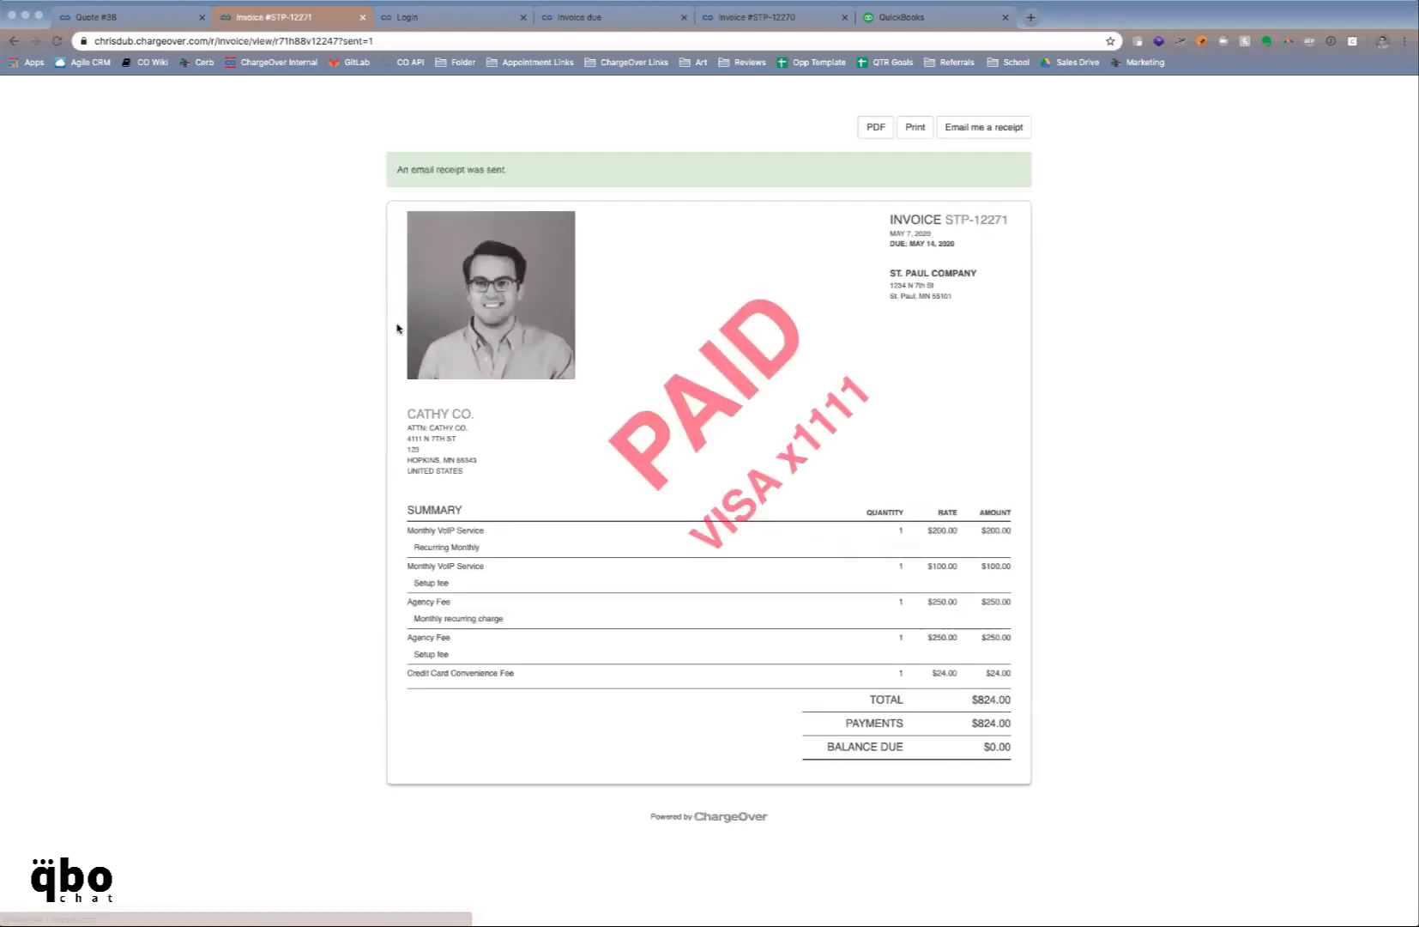
pyautogui.click(148, 17)
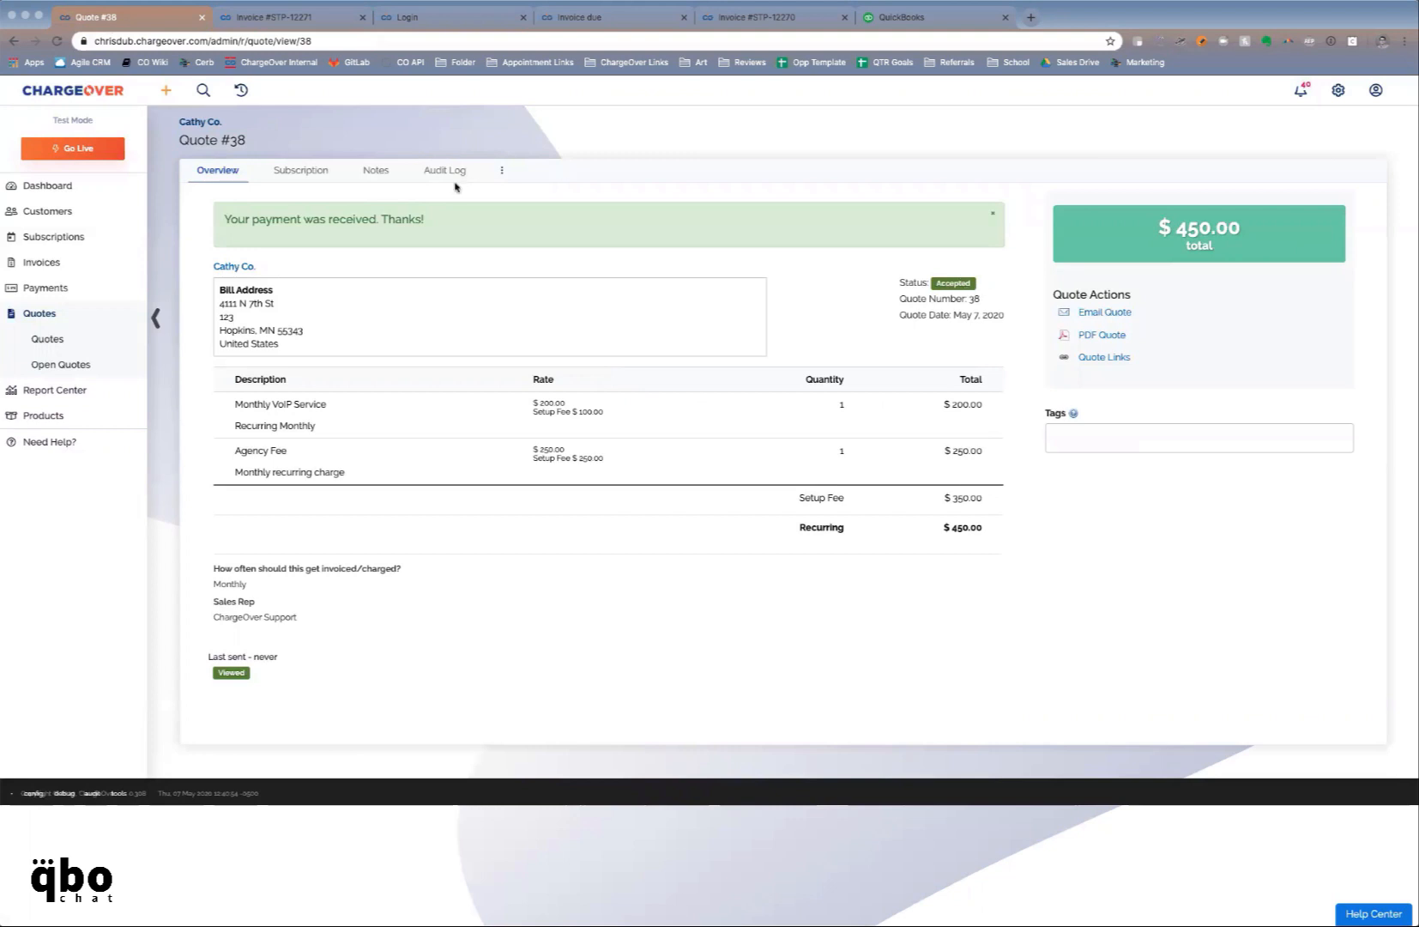
# Check the quote's subscription, then view Cathy Co.'s subscriptions and its two paid invoices
pyautogui.click(319, 175)
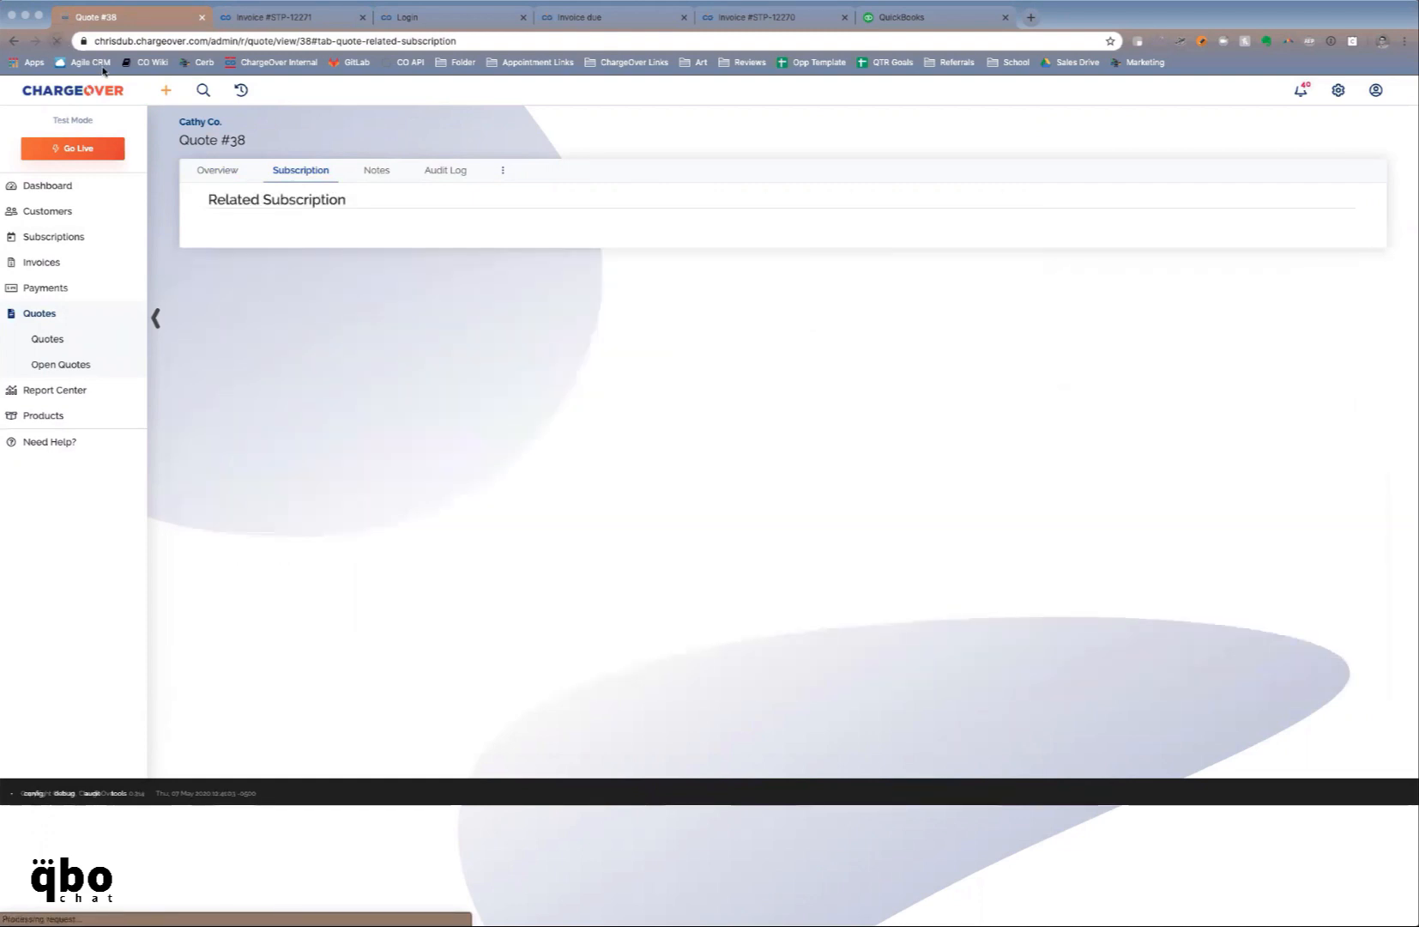
pyautogui.click(240, 172)
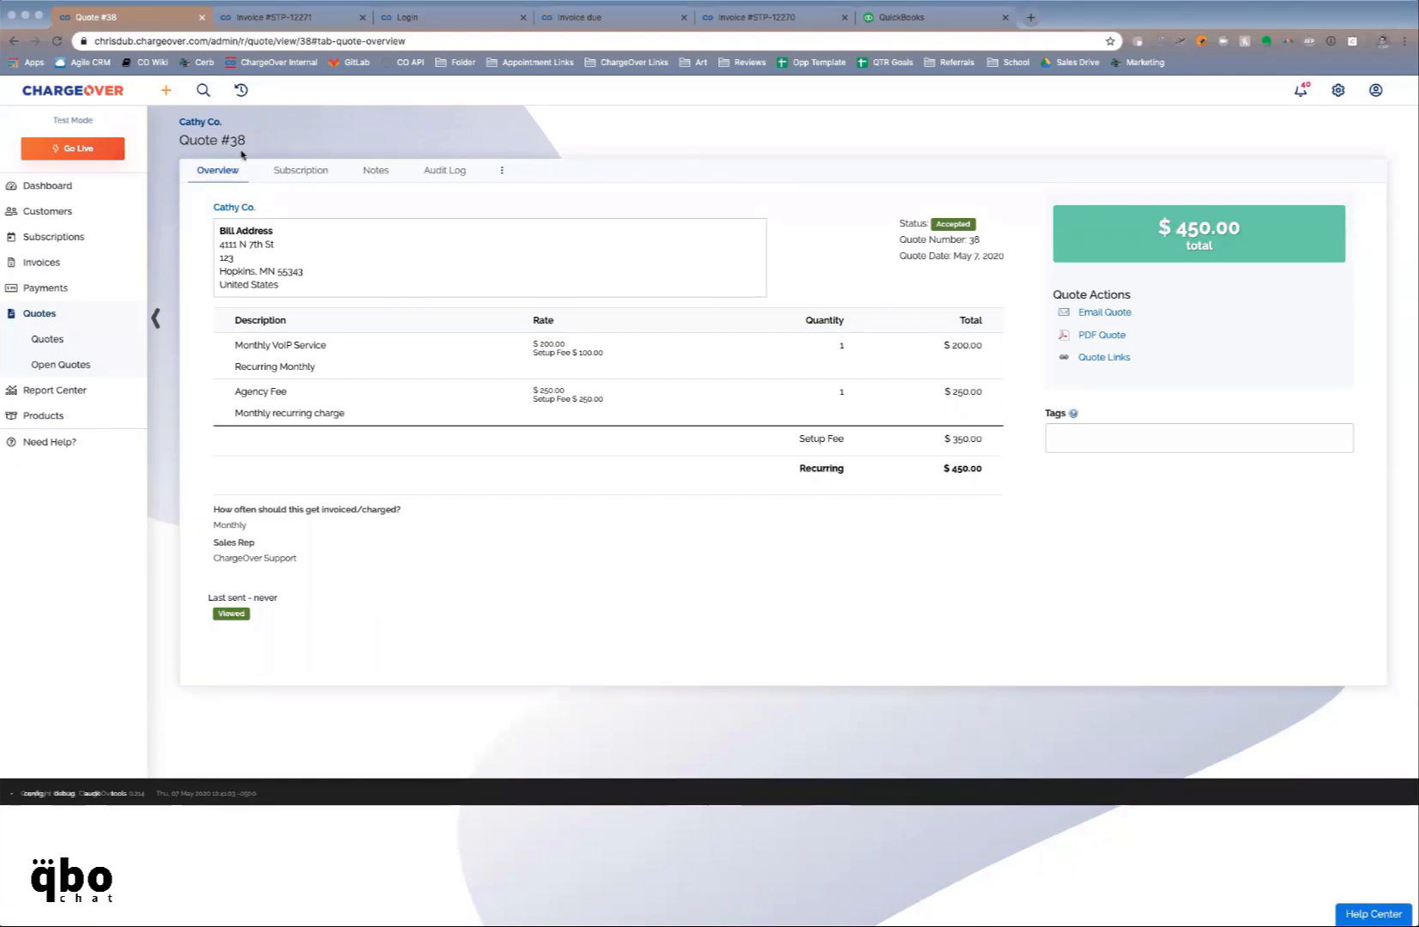
pyautogui.click(215, 124)
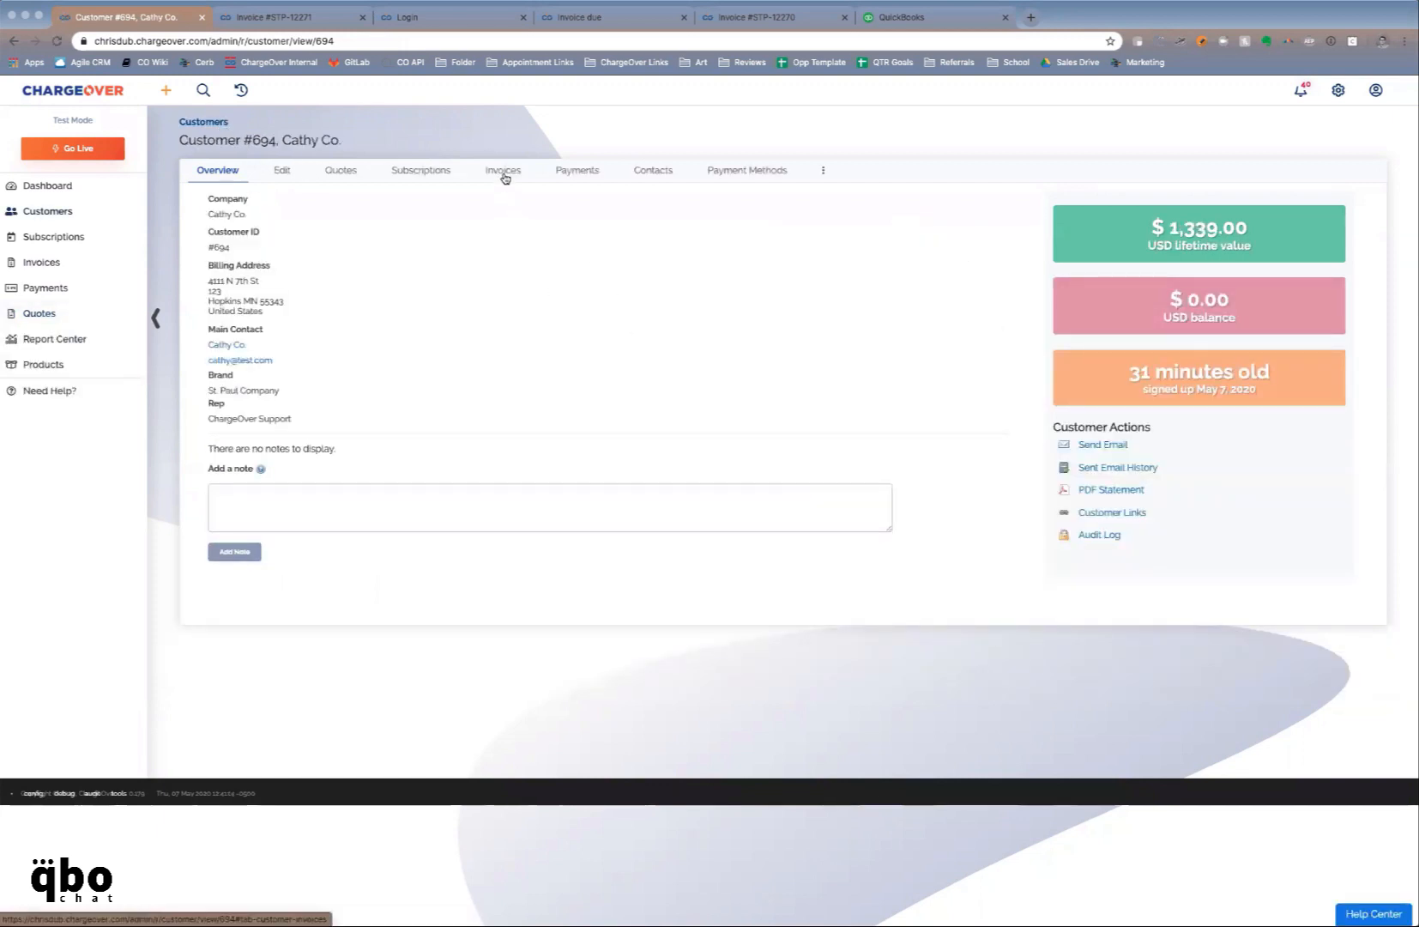
pyautogui.click(441, 175)
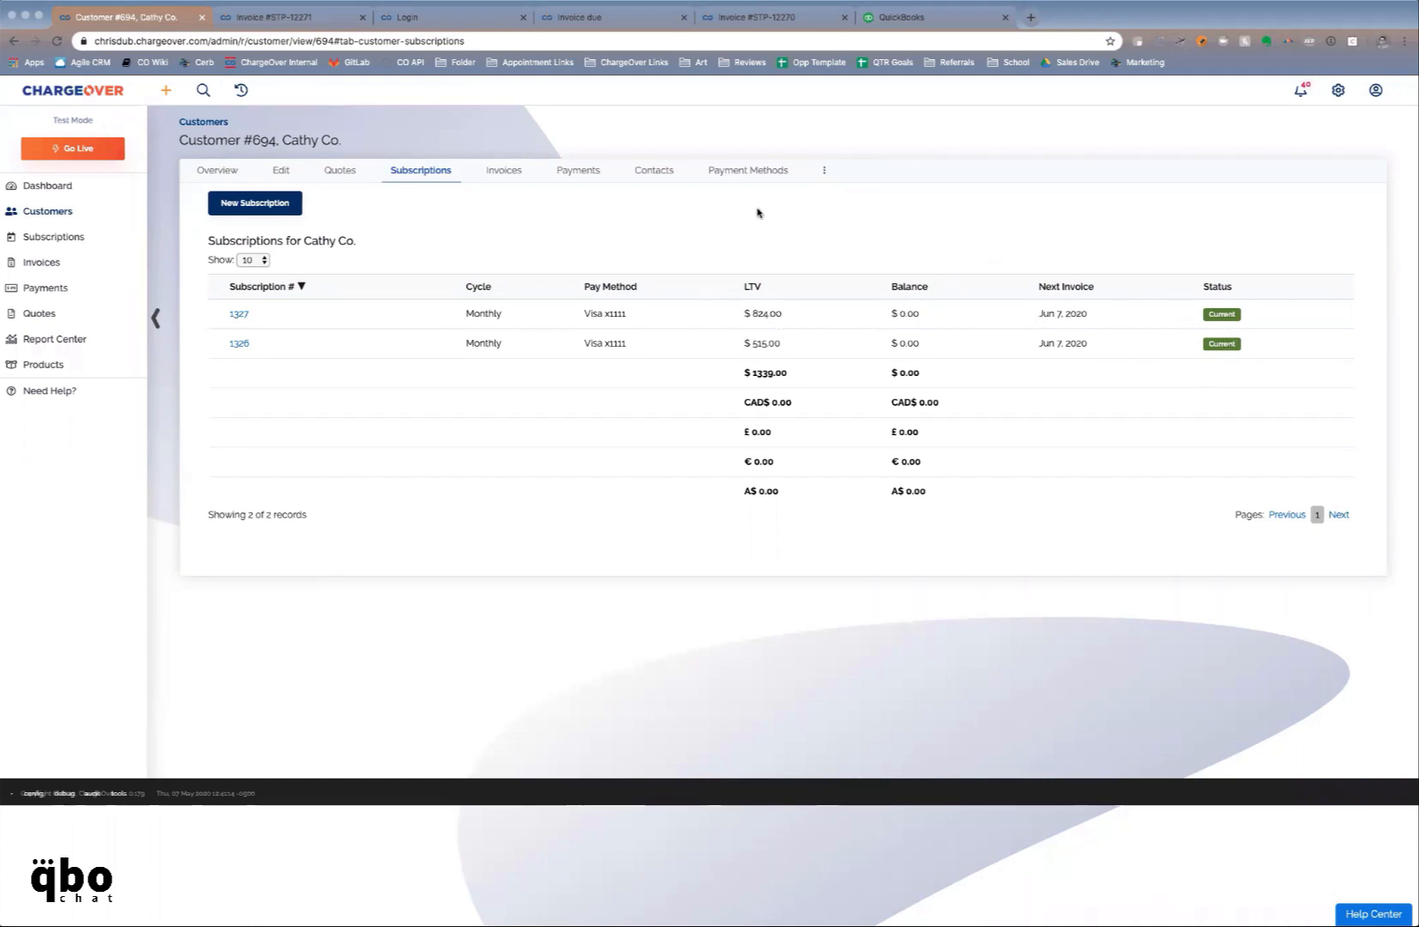
pyautogui.click(505, 177)
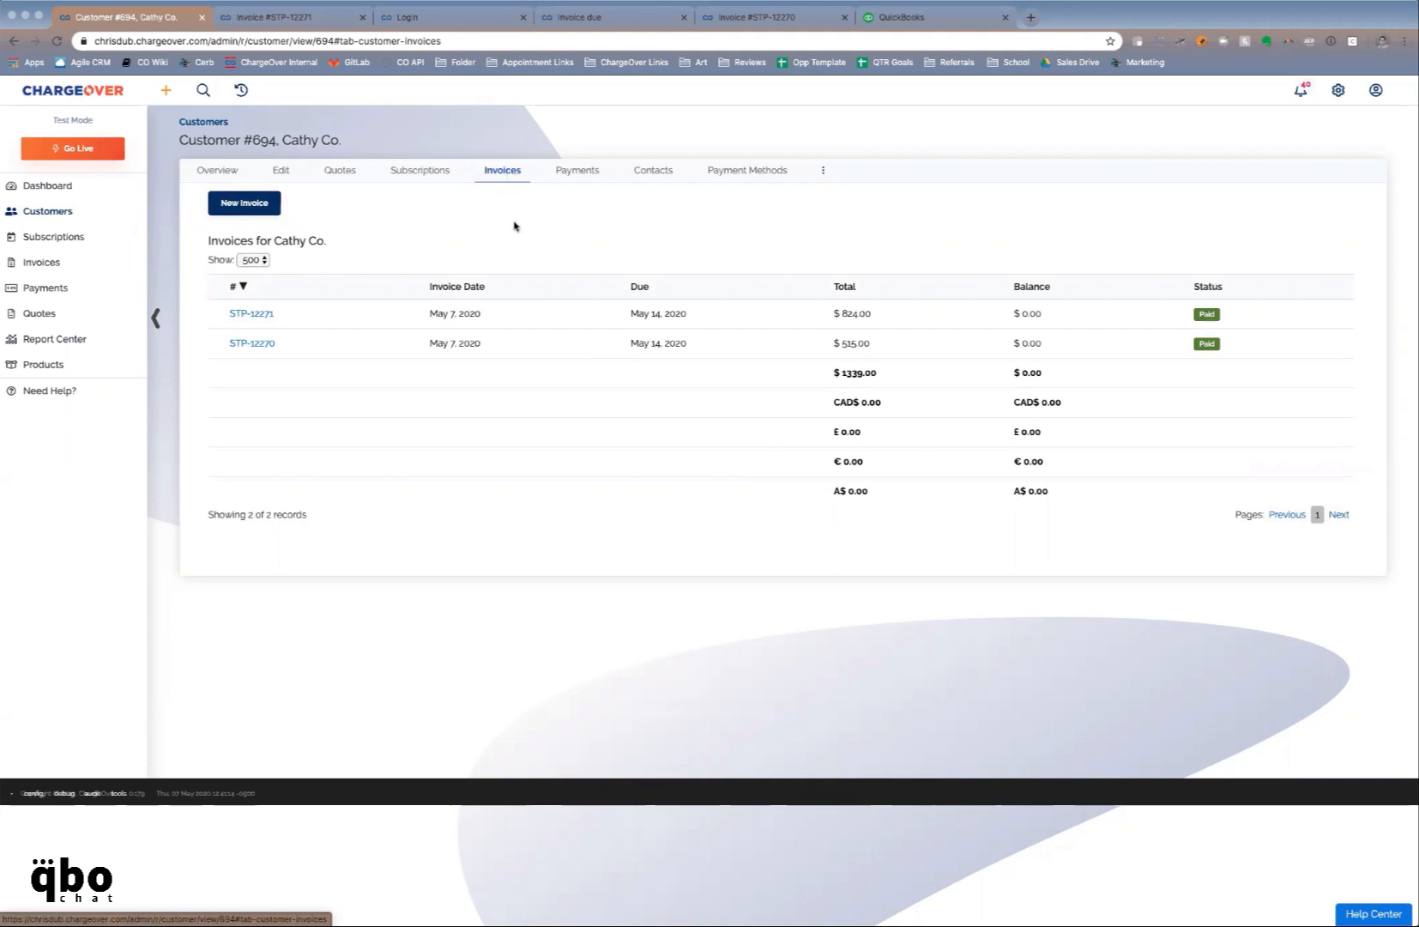
# Create a one-time invoice for Cathy Co. billing a Setup Fee at a rate of 500
pyautogui.click(245, 203)
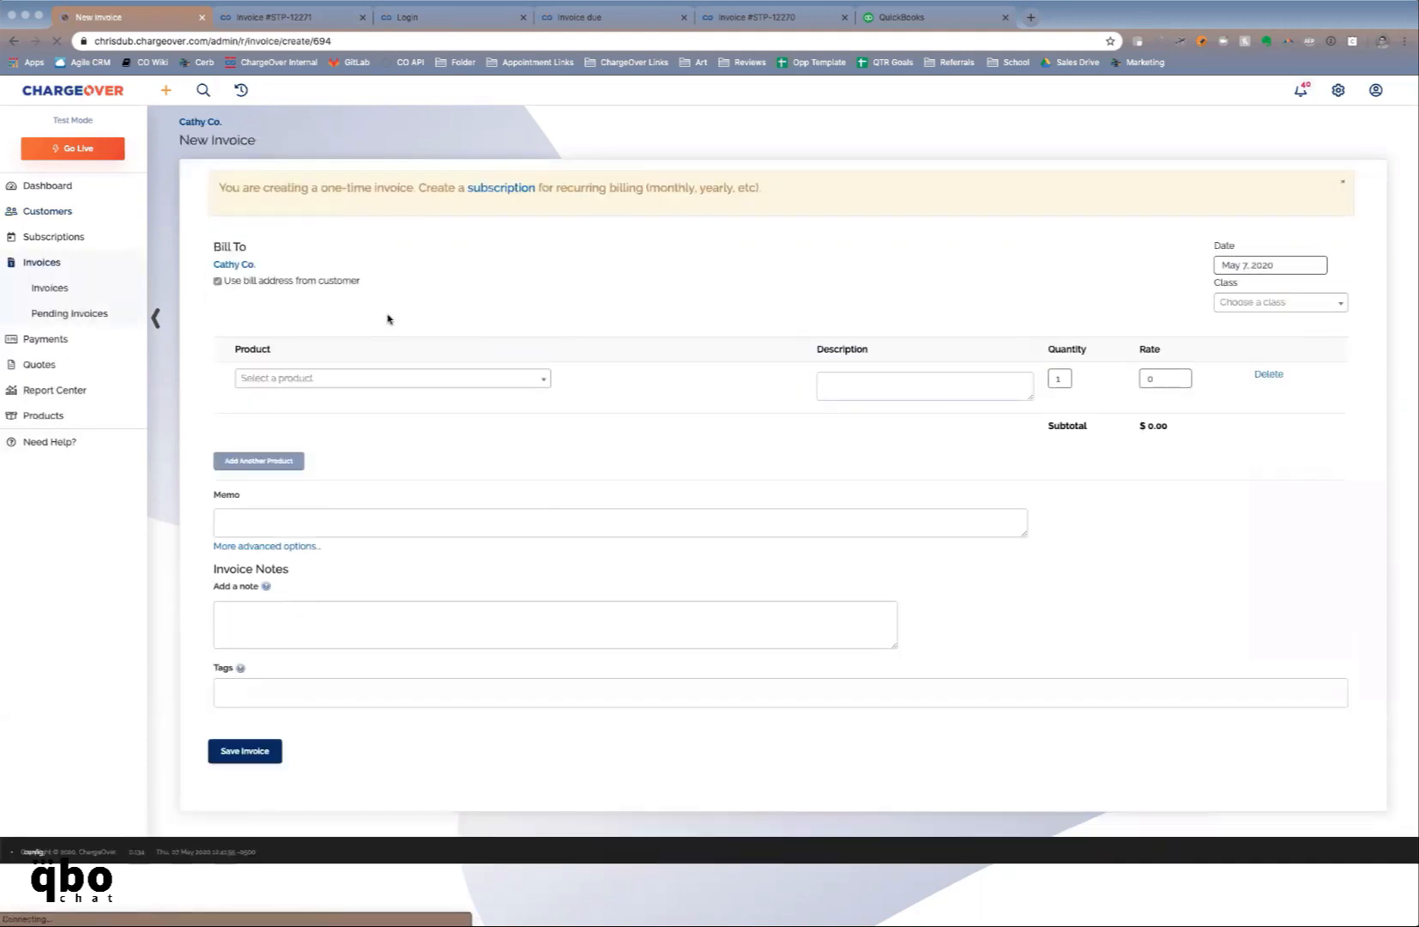
pyautogui.click(400, 378)
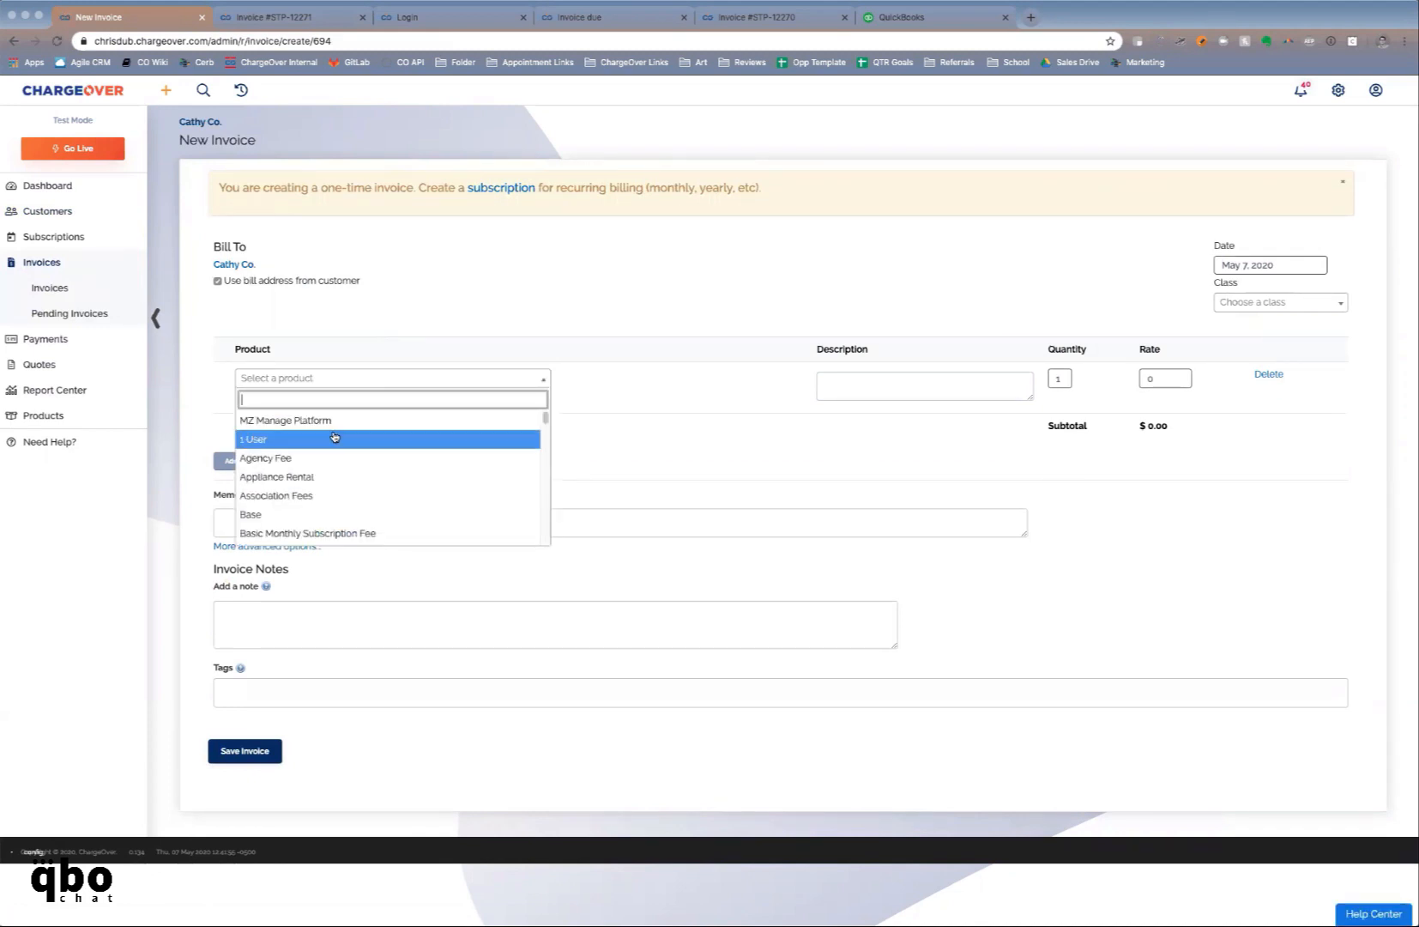
pyautogui.scroll(-1, 323, 478)
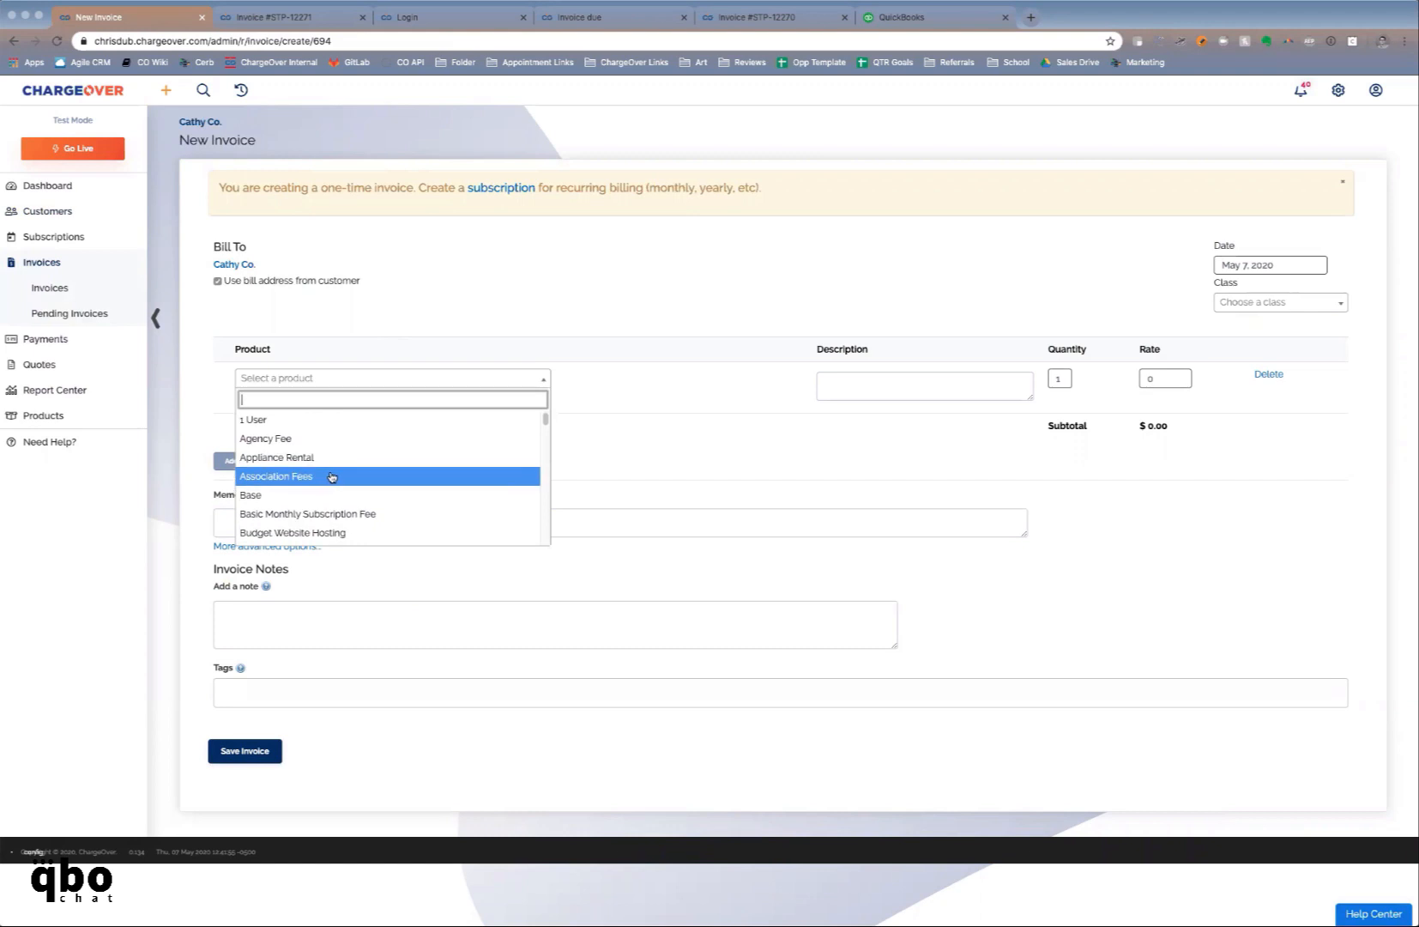
pyautogui.write('set')
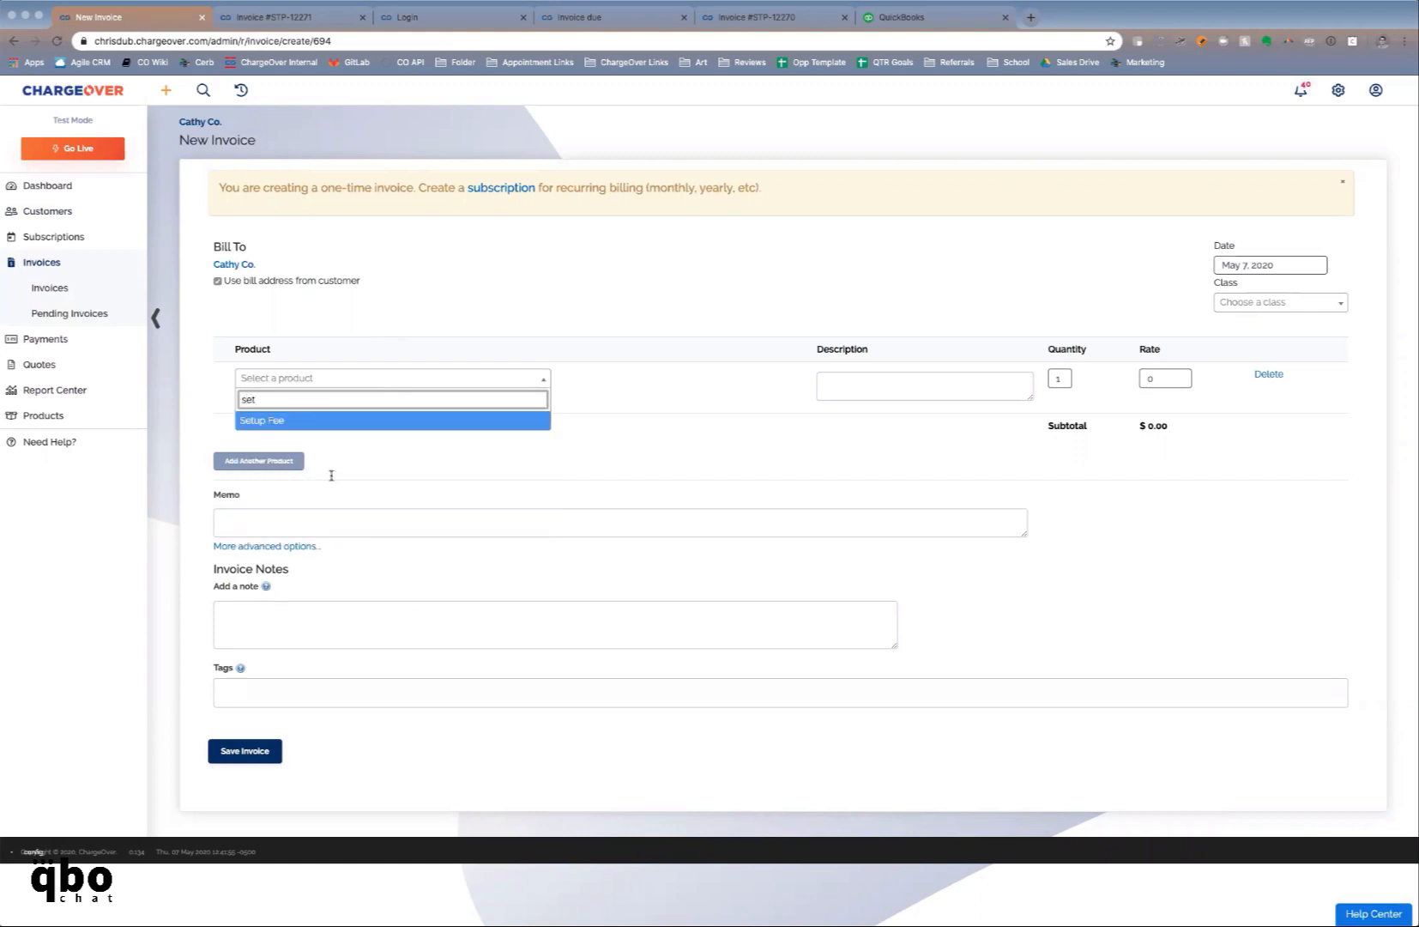
pyautogui.click(293, 422)
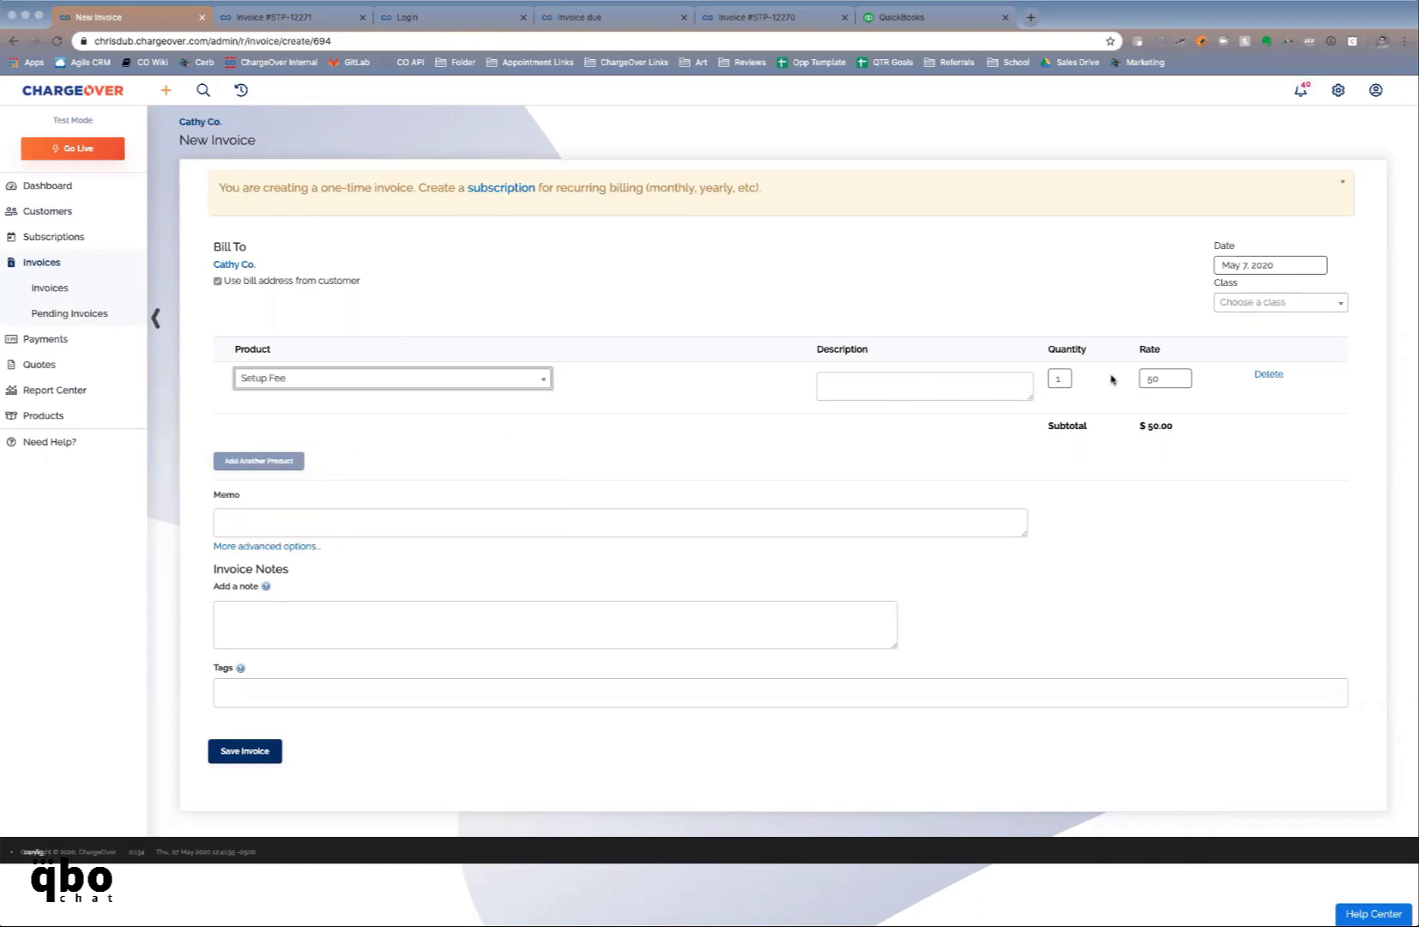
pyautogui.click(1163, 378)
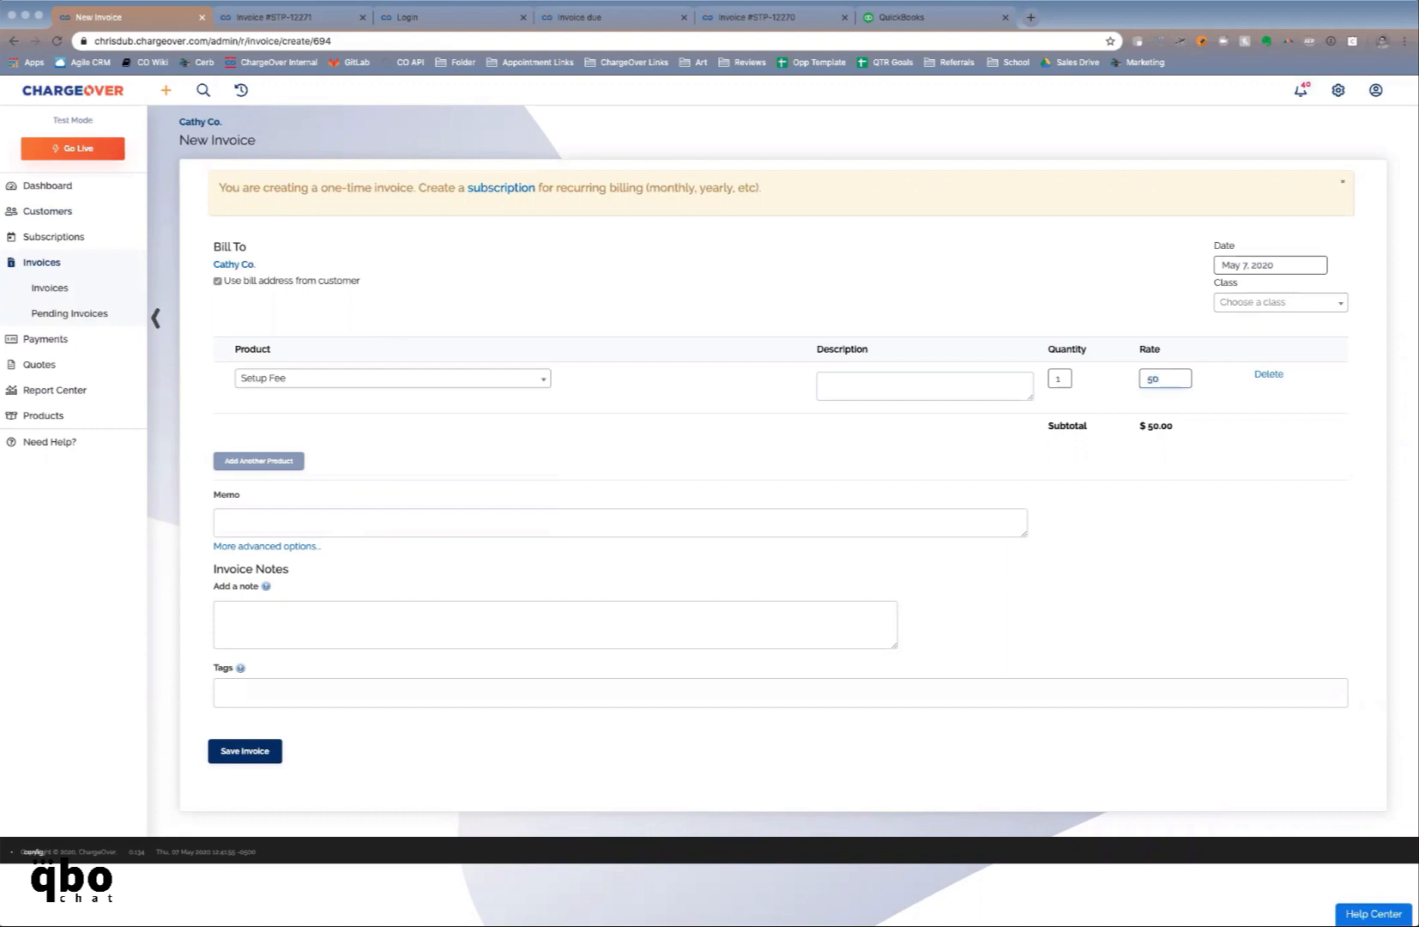
pyautogui.click(271, 753)
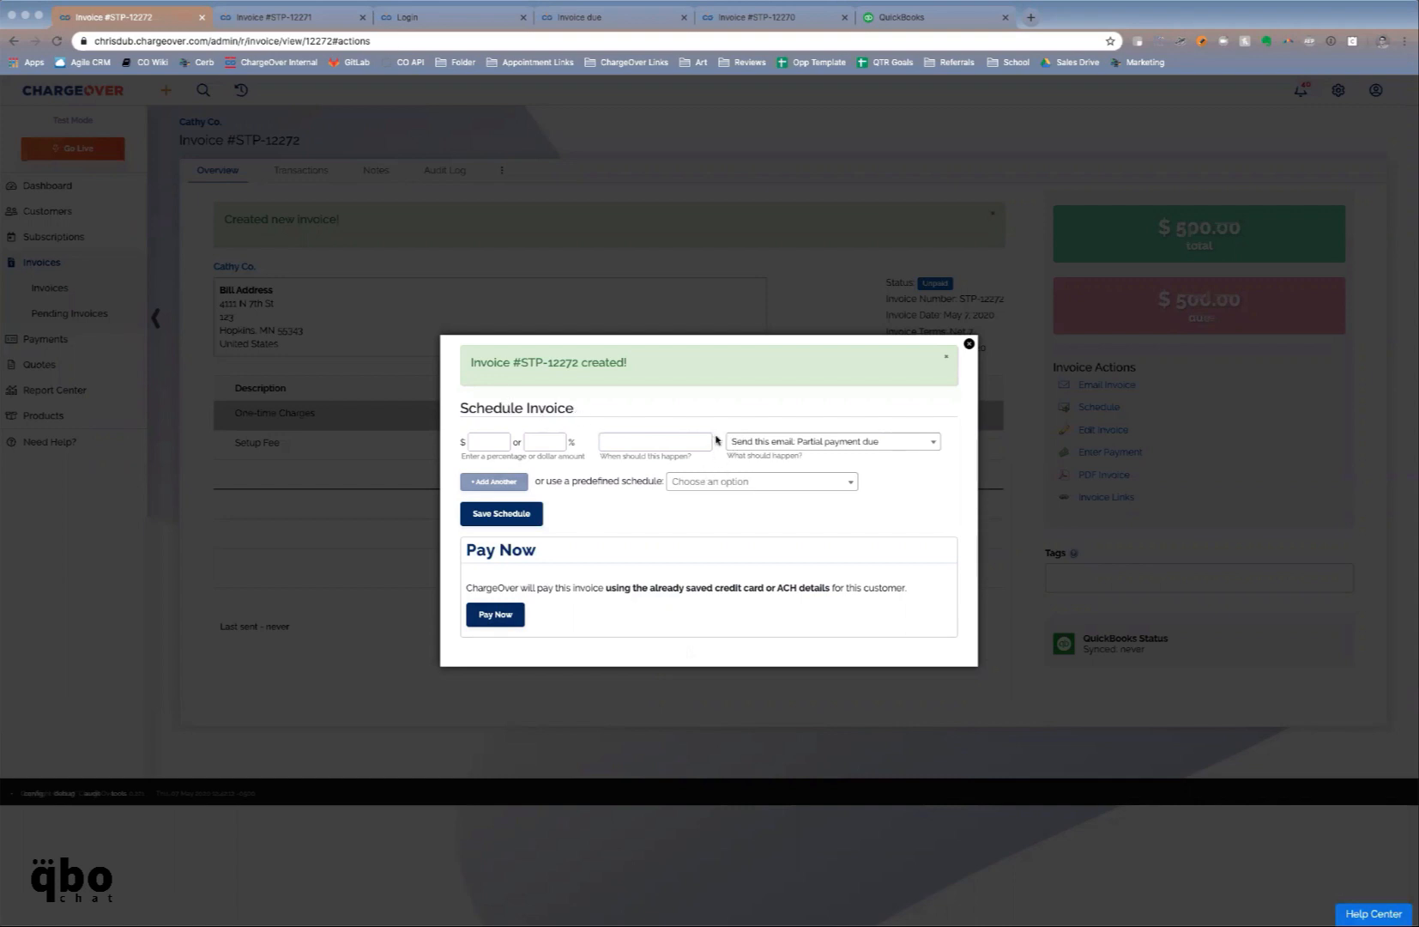
# Schedule invoice STP-12272 as 3 monthly payments starting tomorrow (33%, 33%, 34%)
pyautogui.click(503, 484)
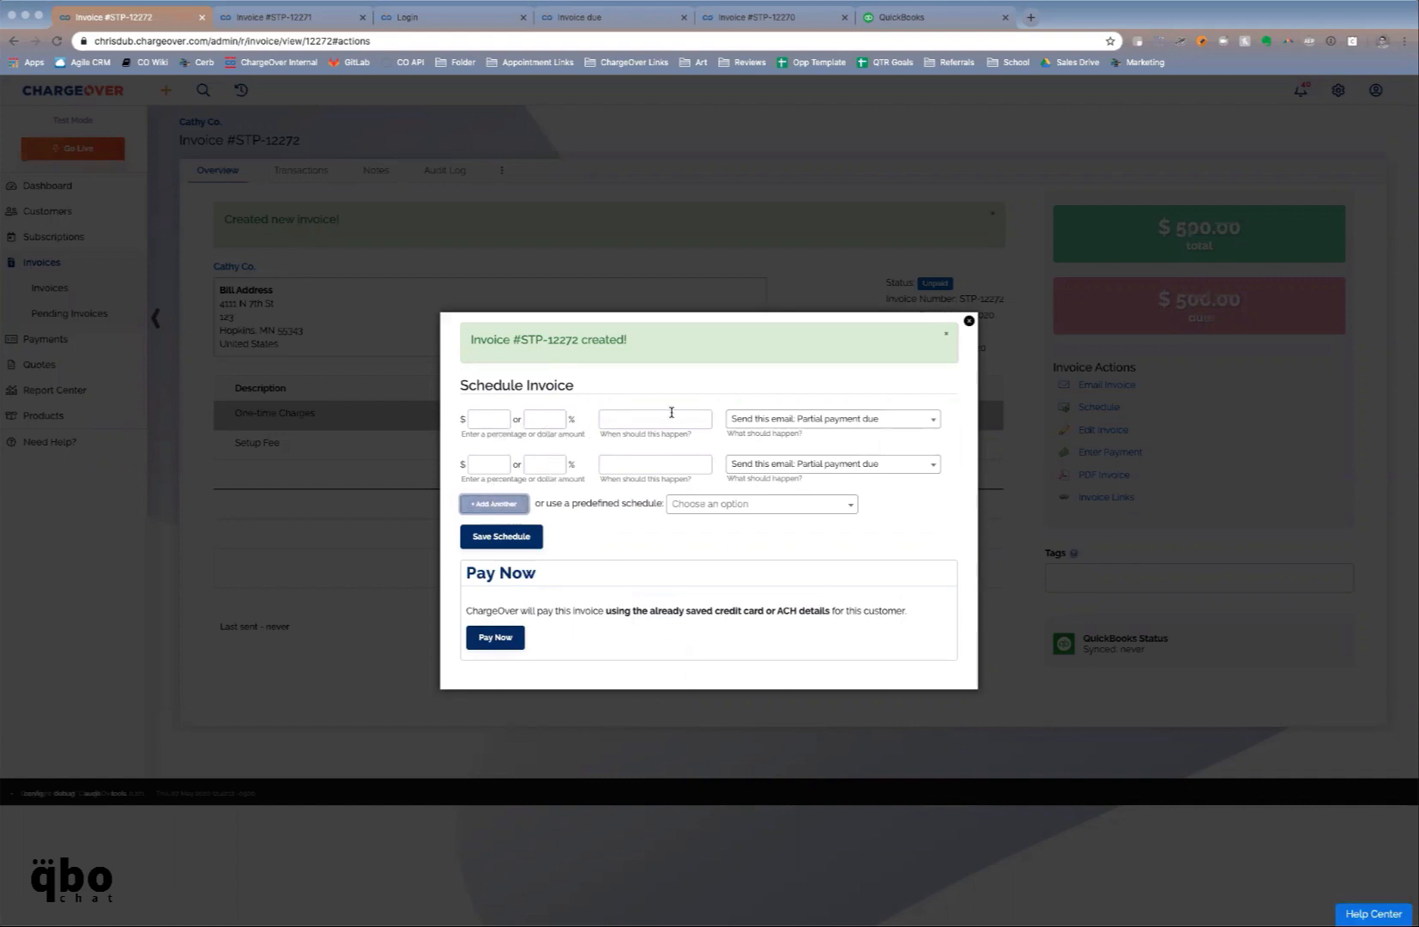
pyautogui.click(783, 419)
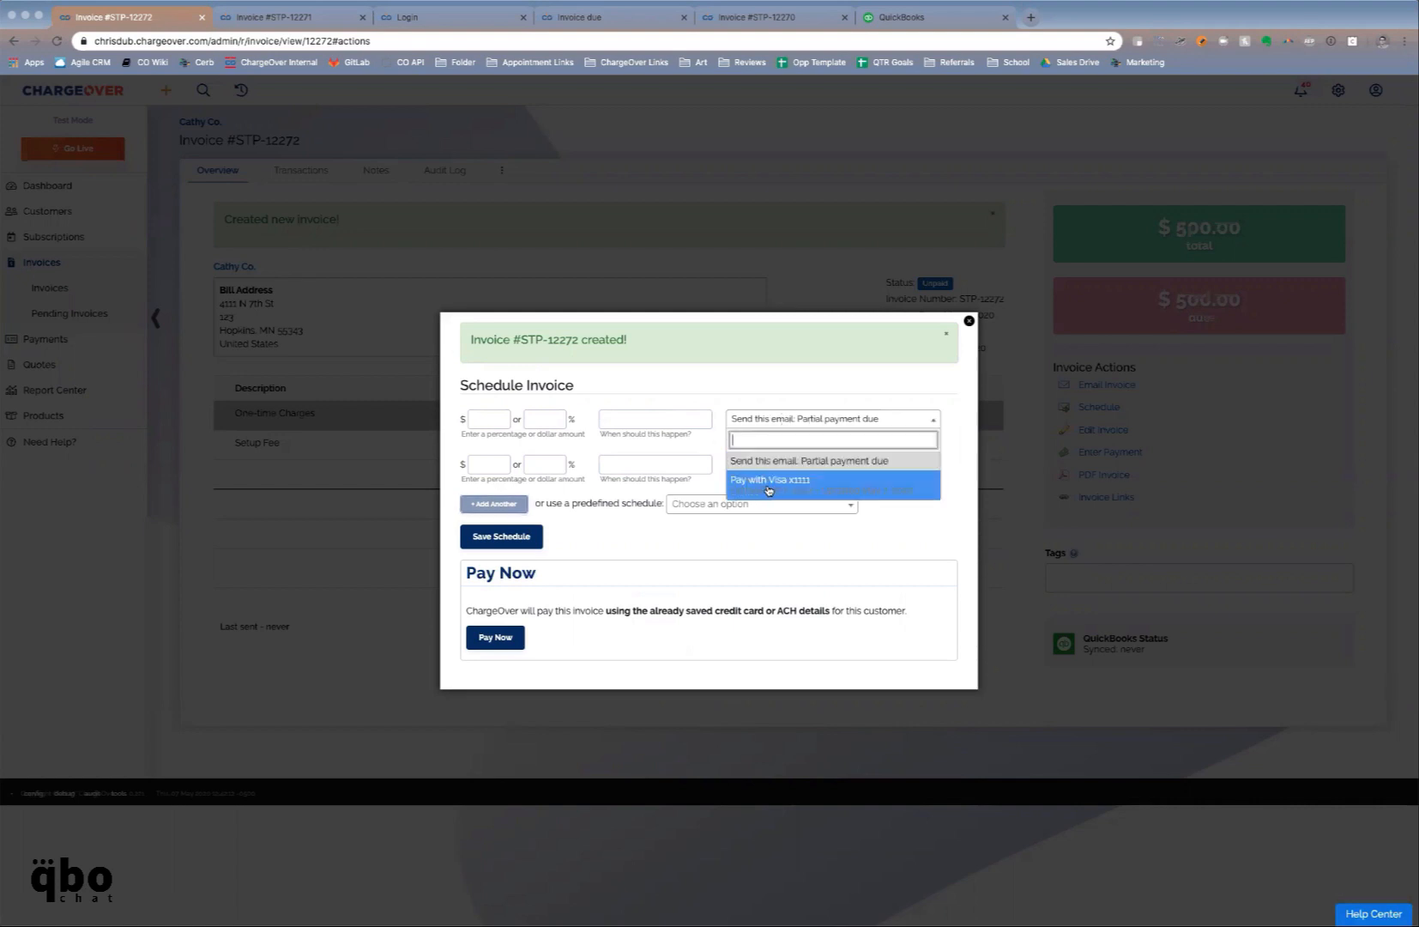
pyautogui.click(703, 392)
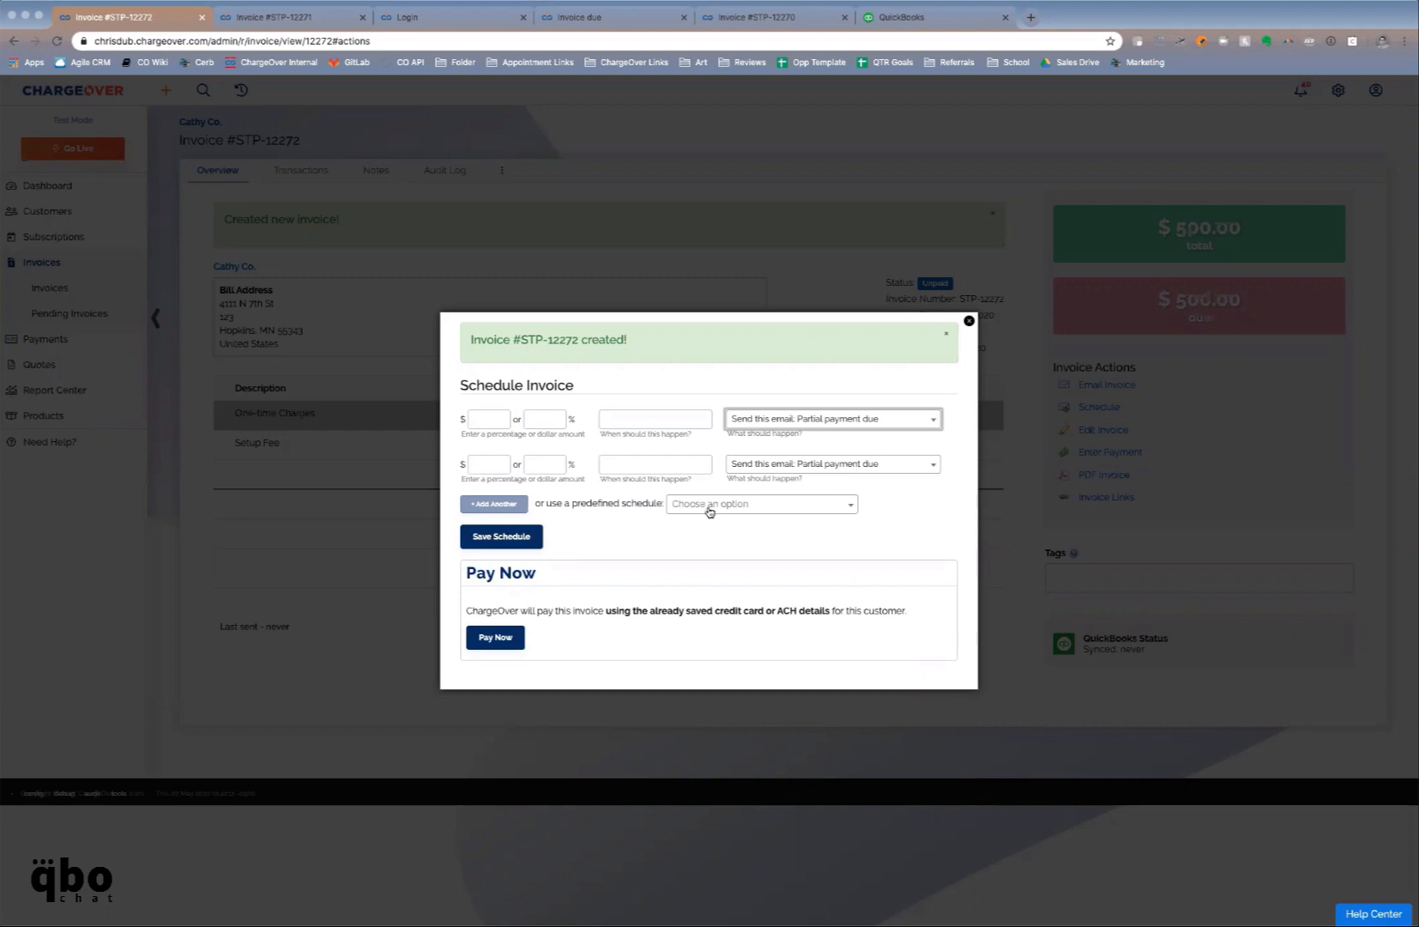
pyautogui.click(710, 512)
pyautogui.click(704, 542)
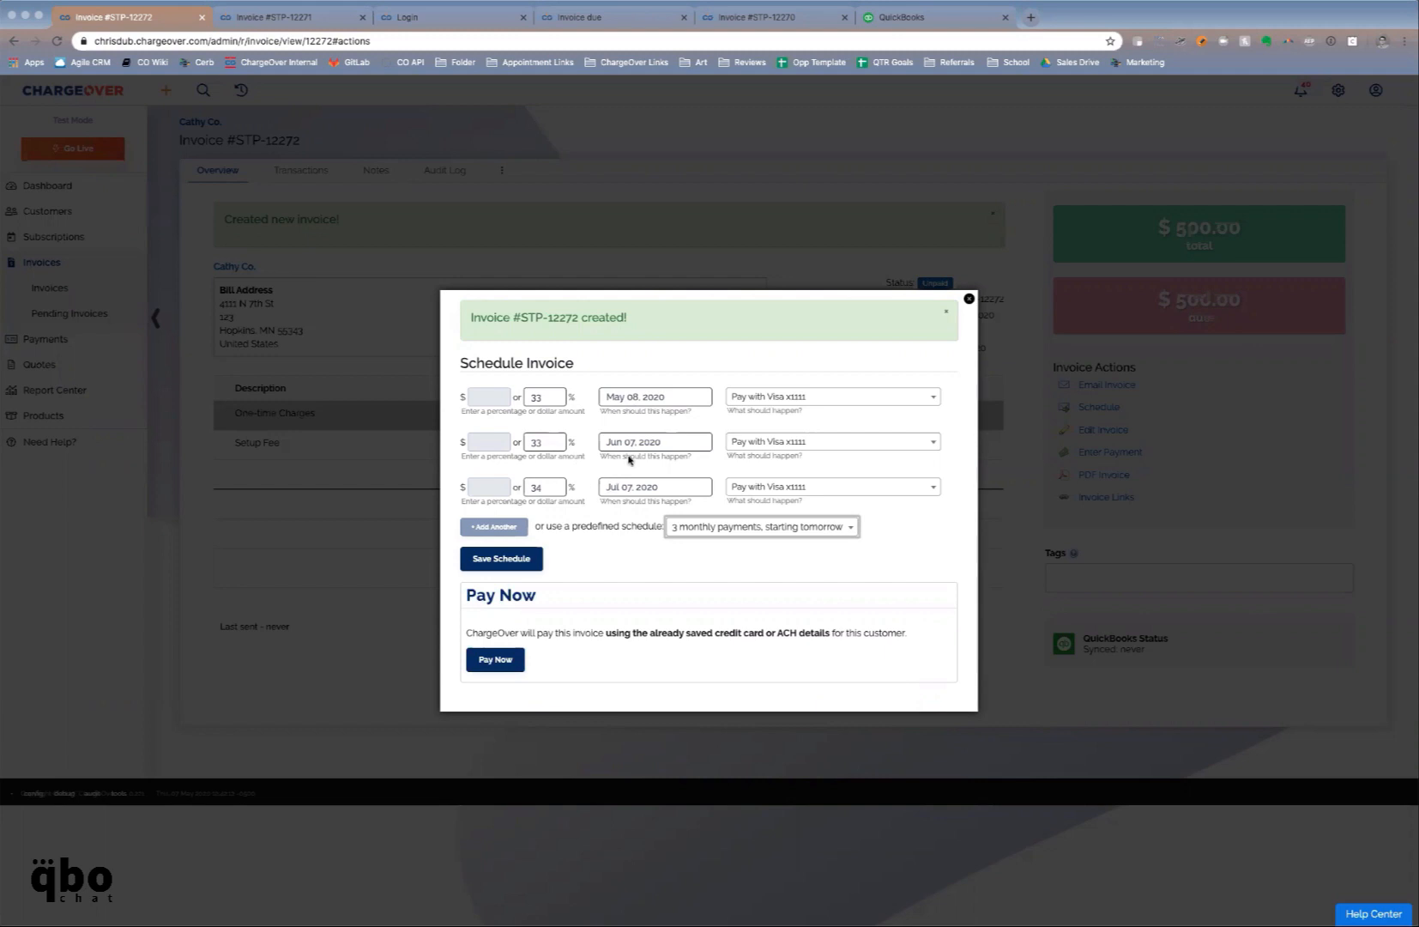
pyautogui.click(532, 559)
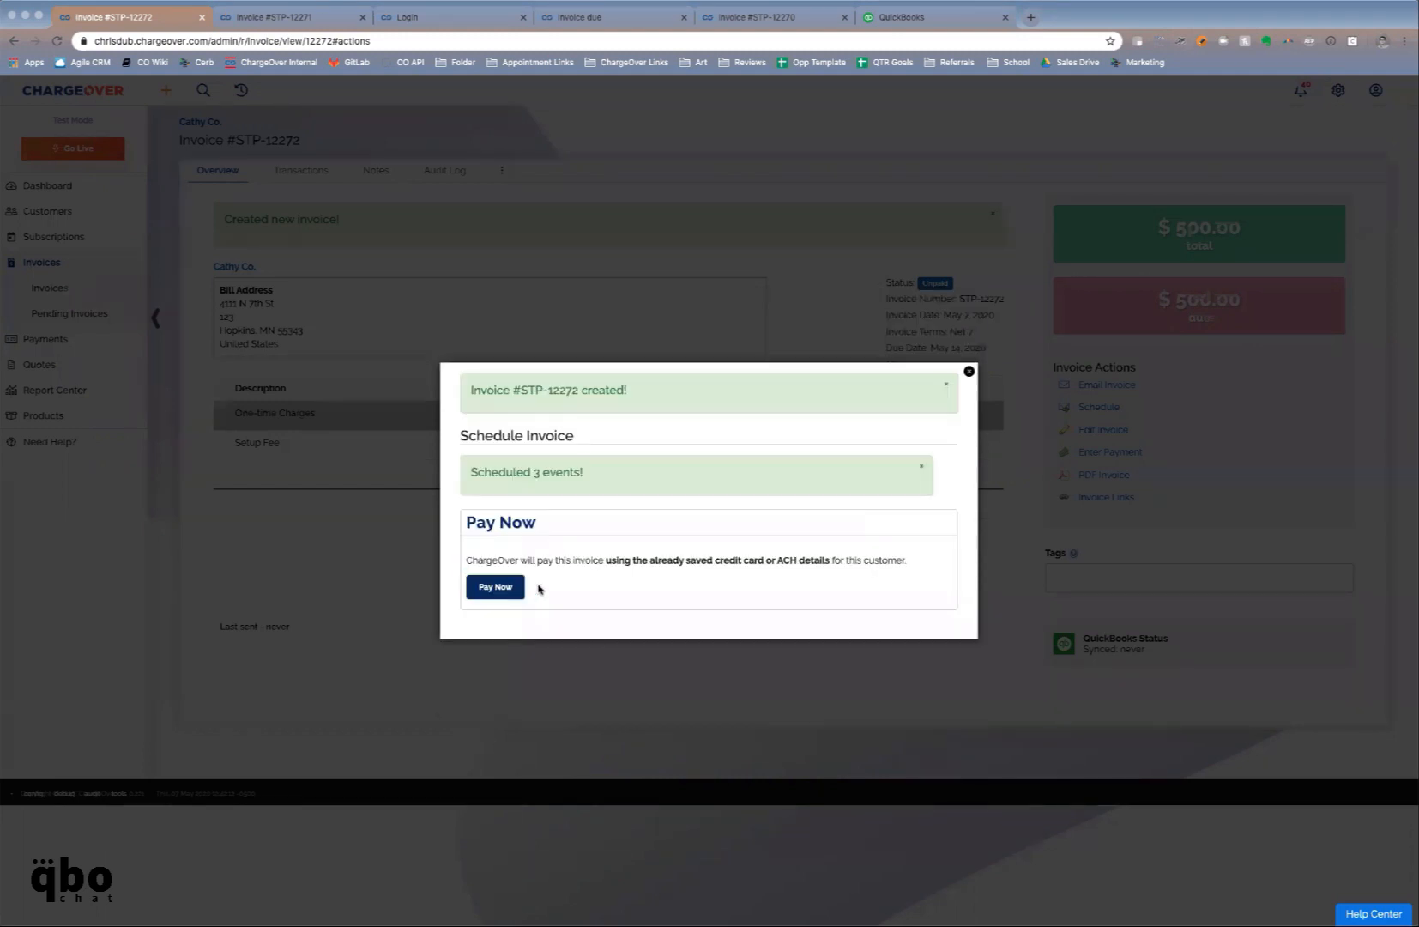
pyautogui.click(970, 371)
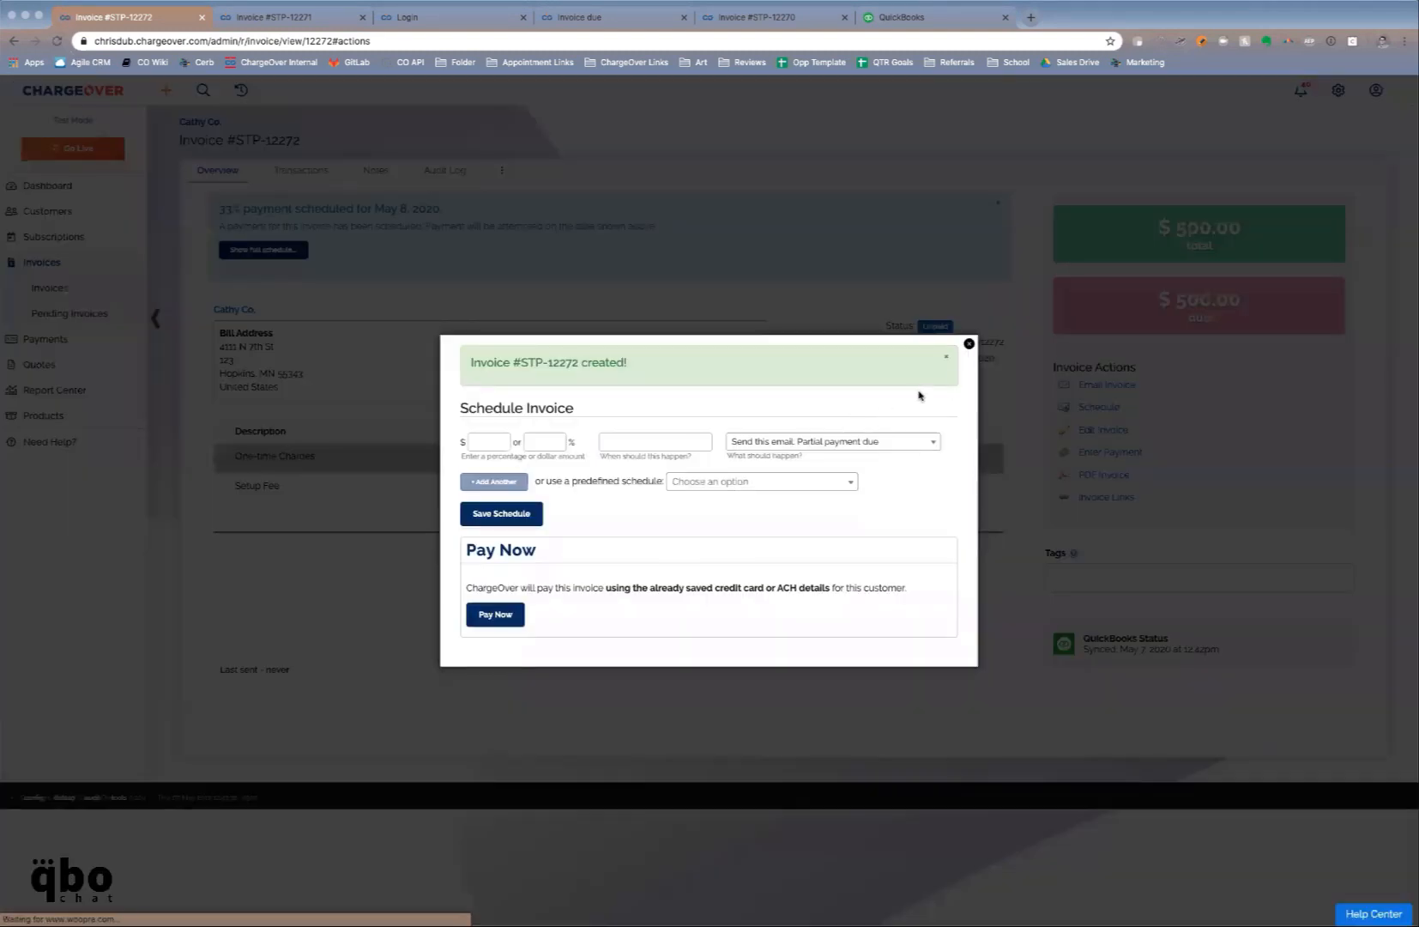
# Close the scheduling dialog and open account settings with the Add-Ons list expanded
pyautogui.click(970, 343)
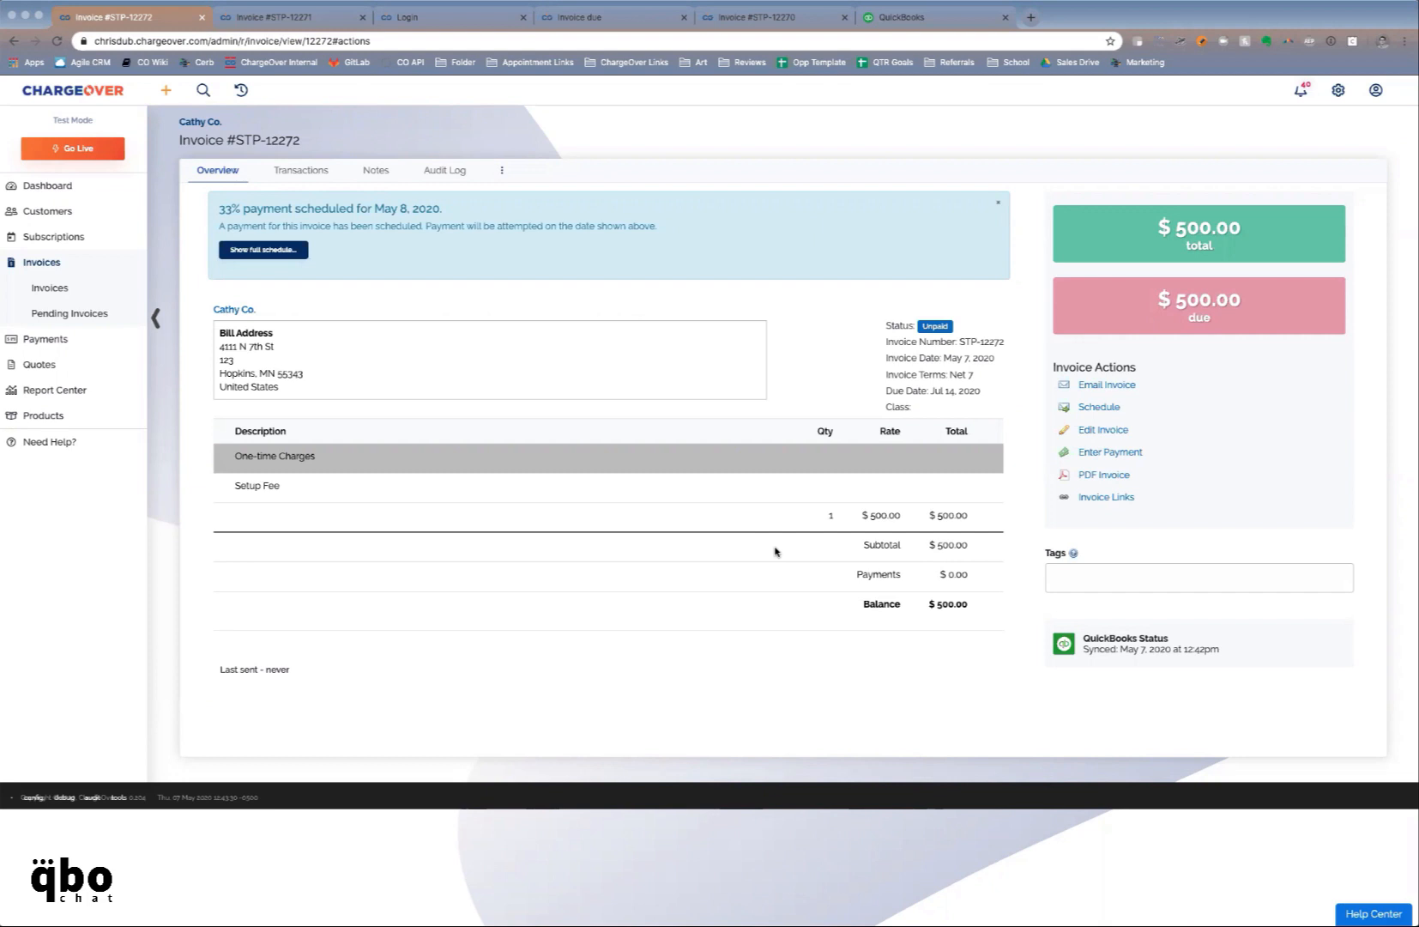
pyautogui.click(1340, 90)
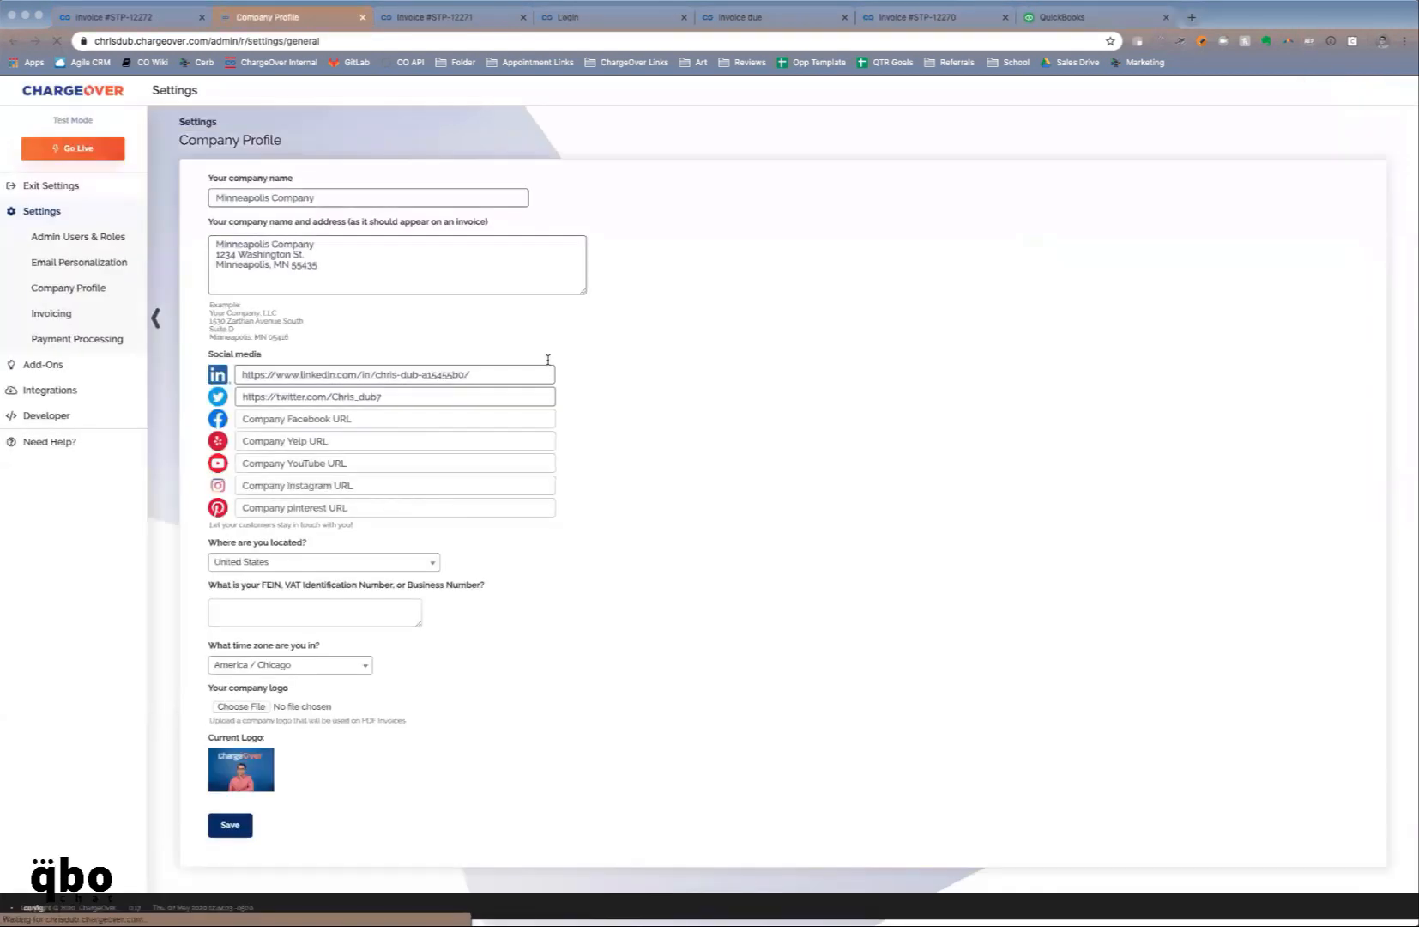
pyautogui.click(91, 361)
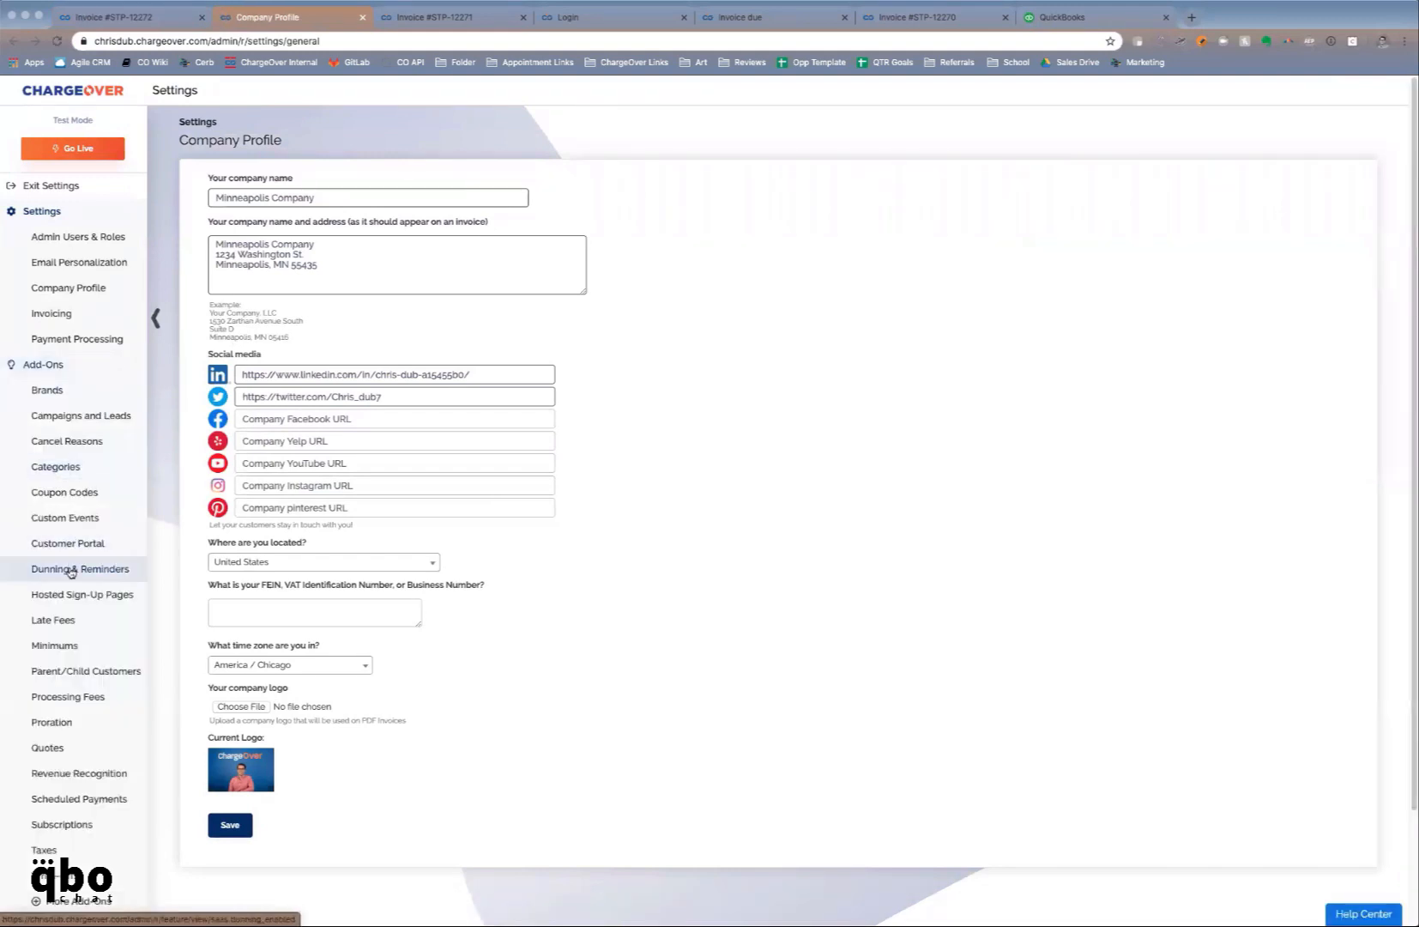
# Set the Late Fees maximum number of fees to 4, then switch to the login tab
pyautogui.click(53, 620)
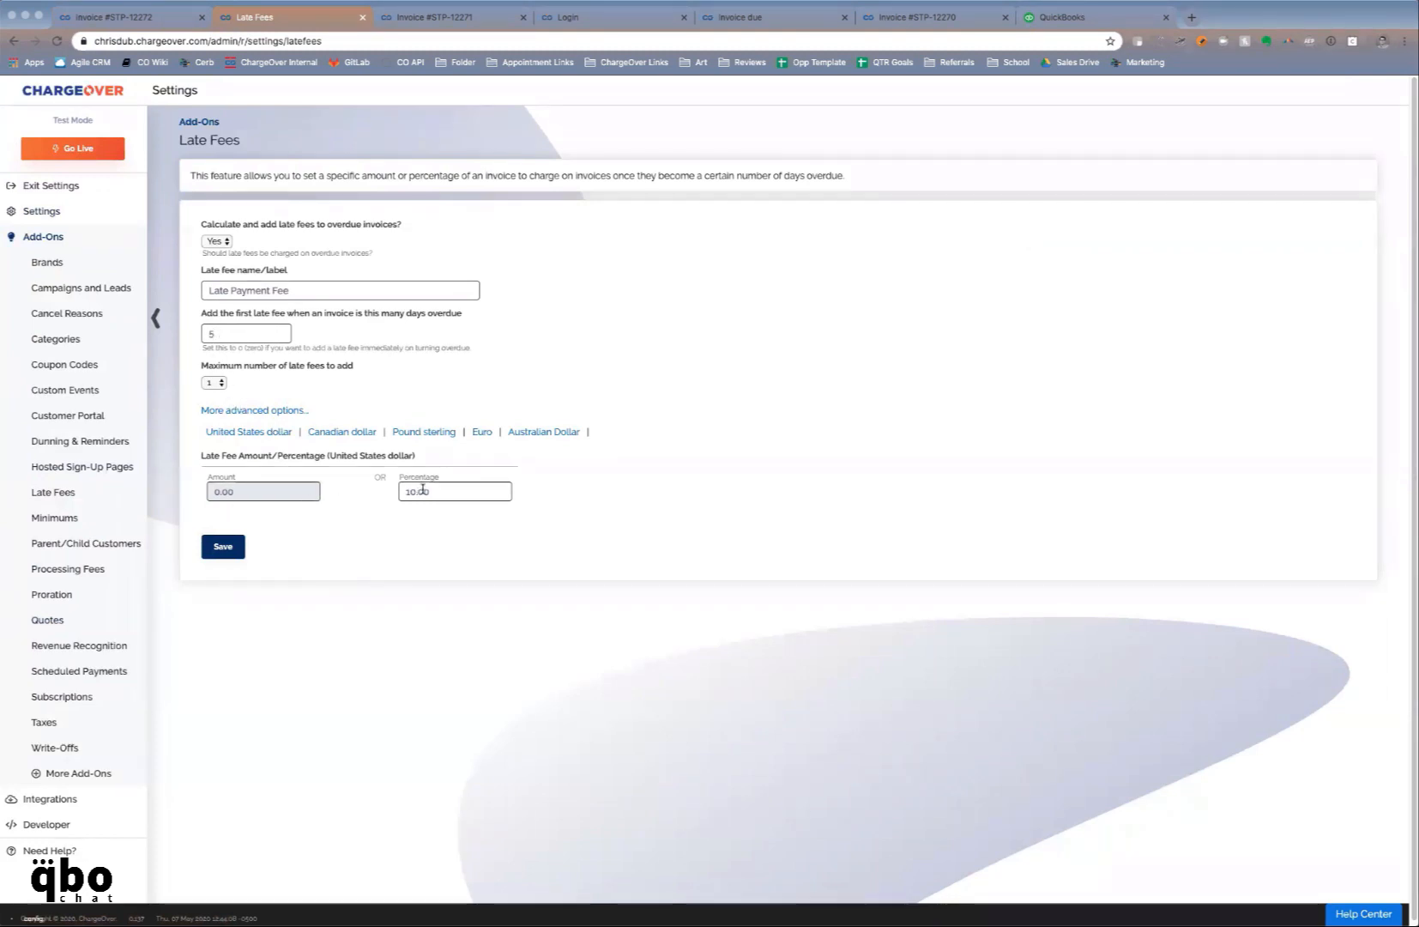
pyautogui.click(213, 382)
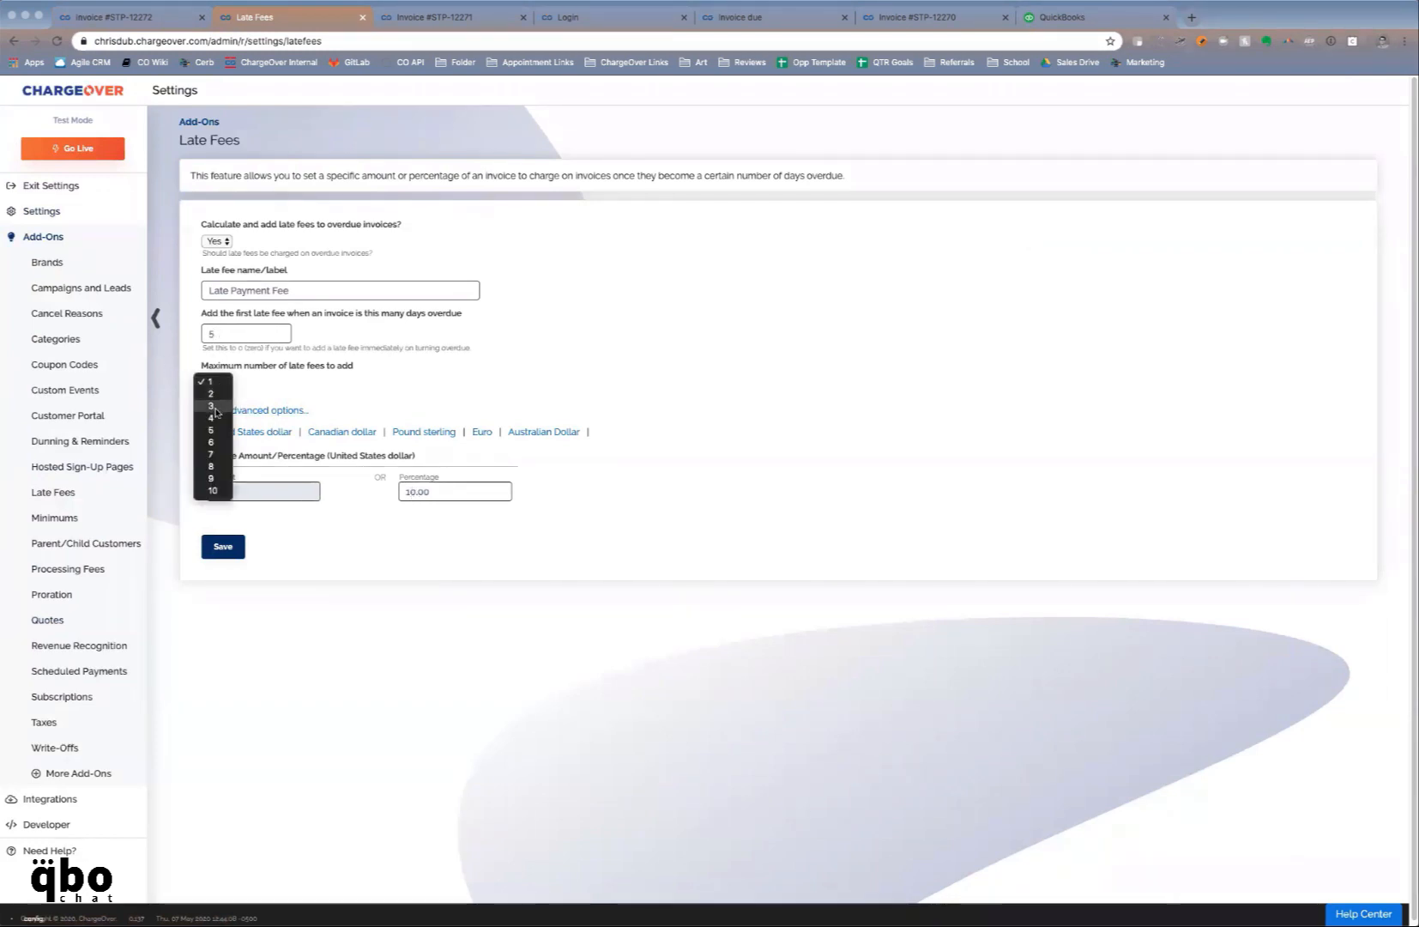
pyautogui.click(214, 417)
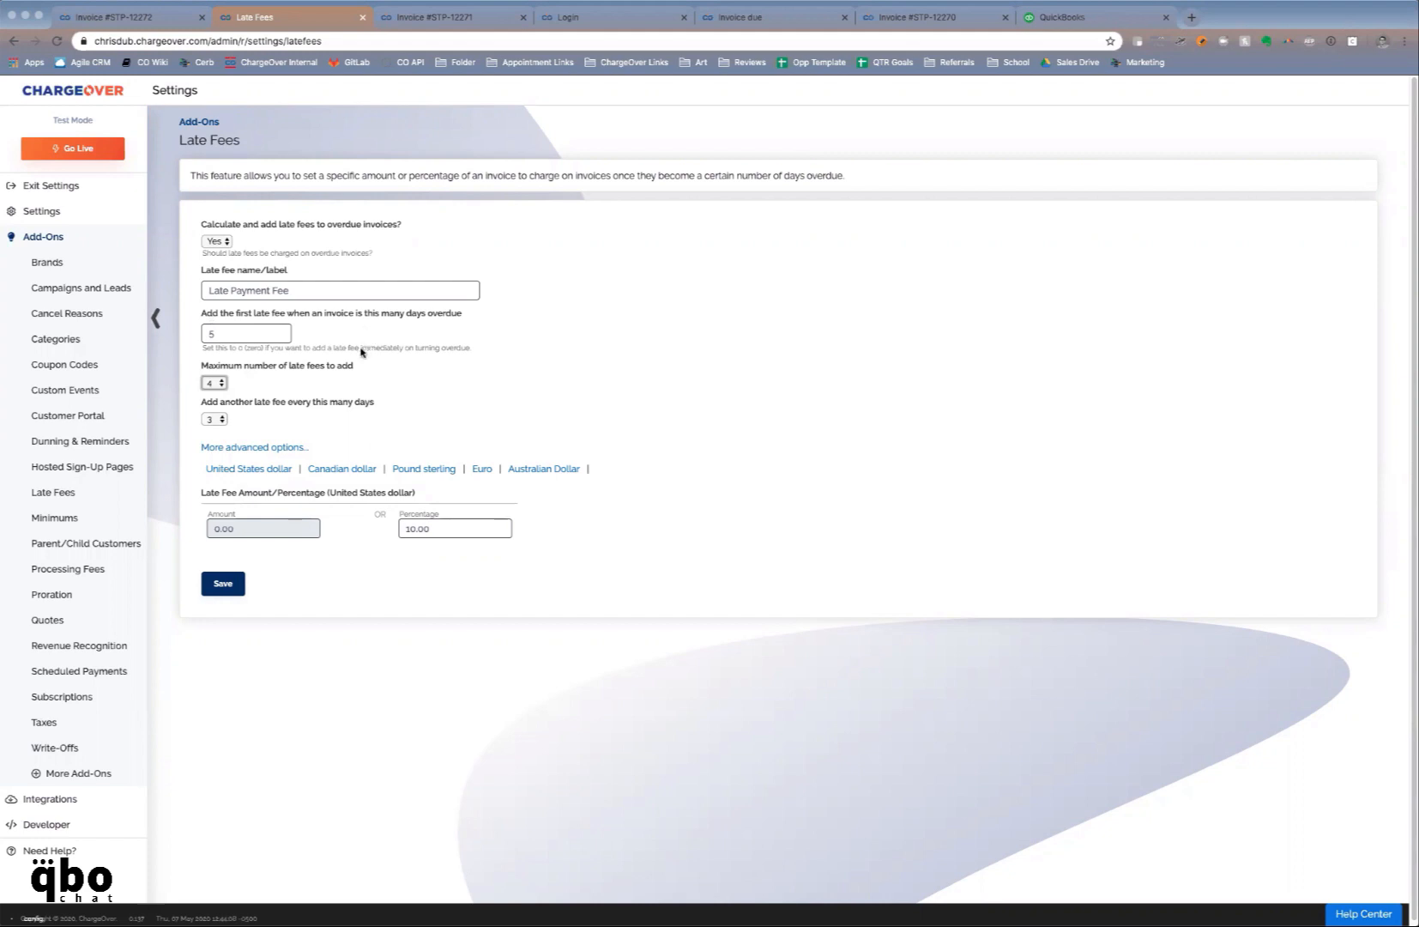
pyautogui.click(597, 25)
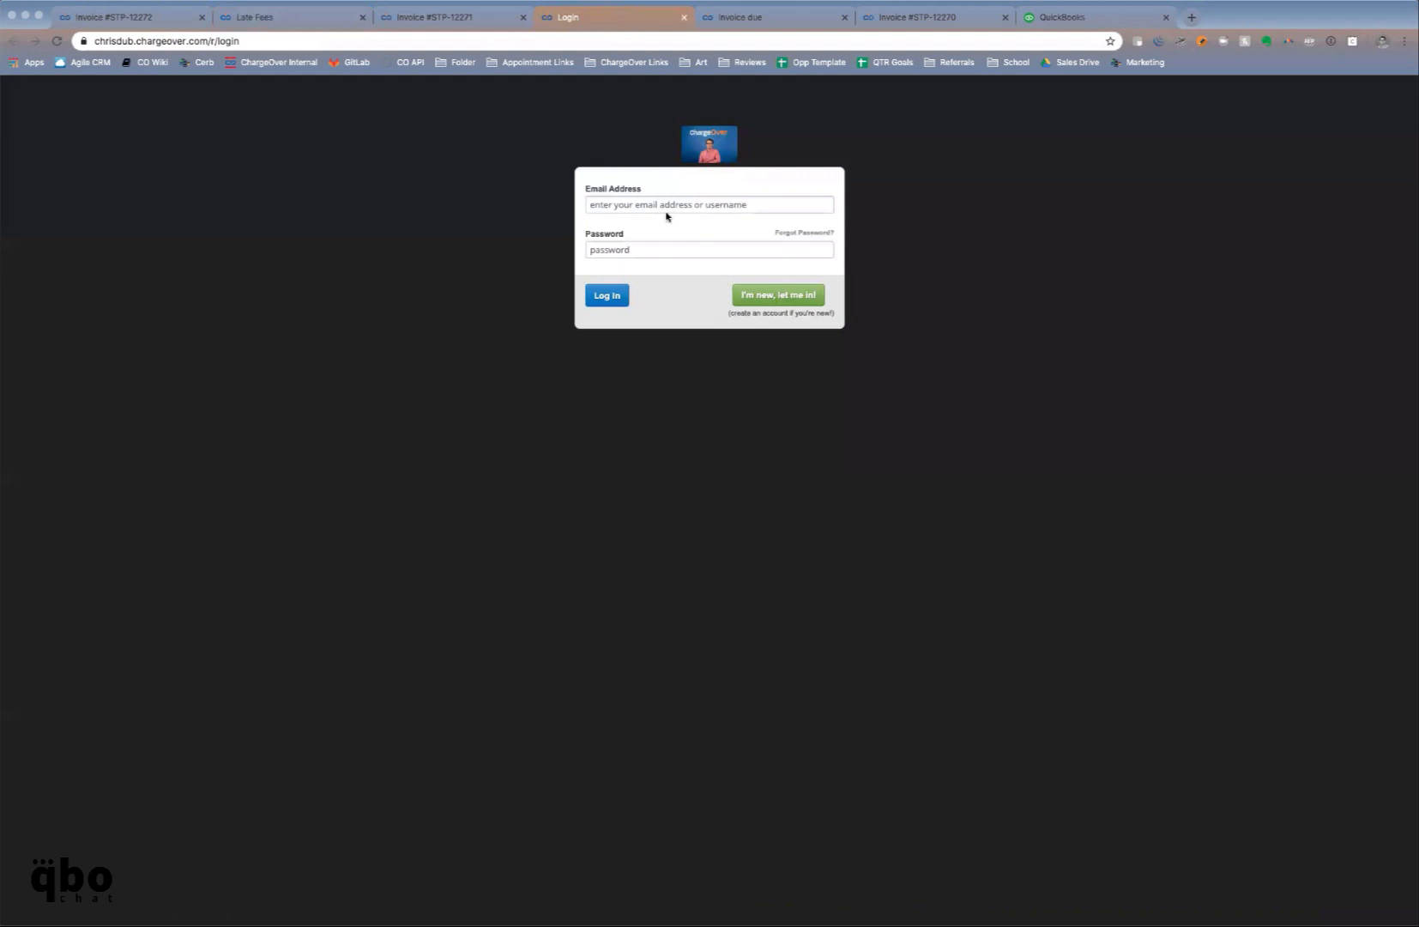
# Sign in to the Minneapolis Company Portal with the customer's e-mail and password
pyautogui.click(633, 202)
pyautogui.write('cath')
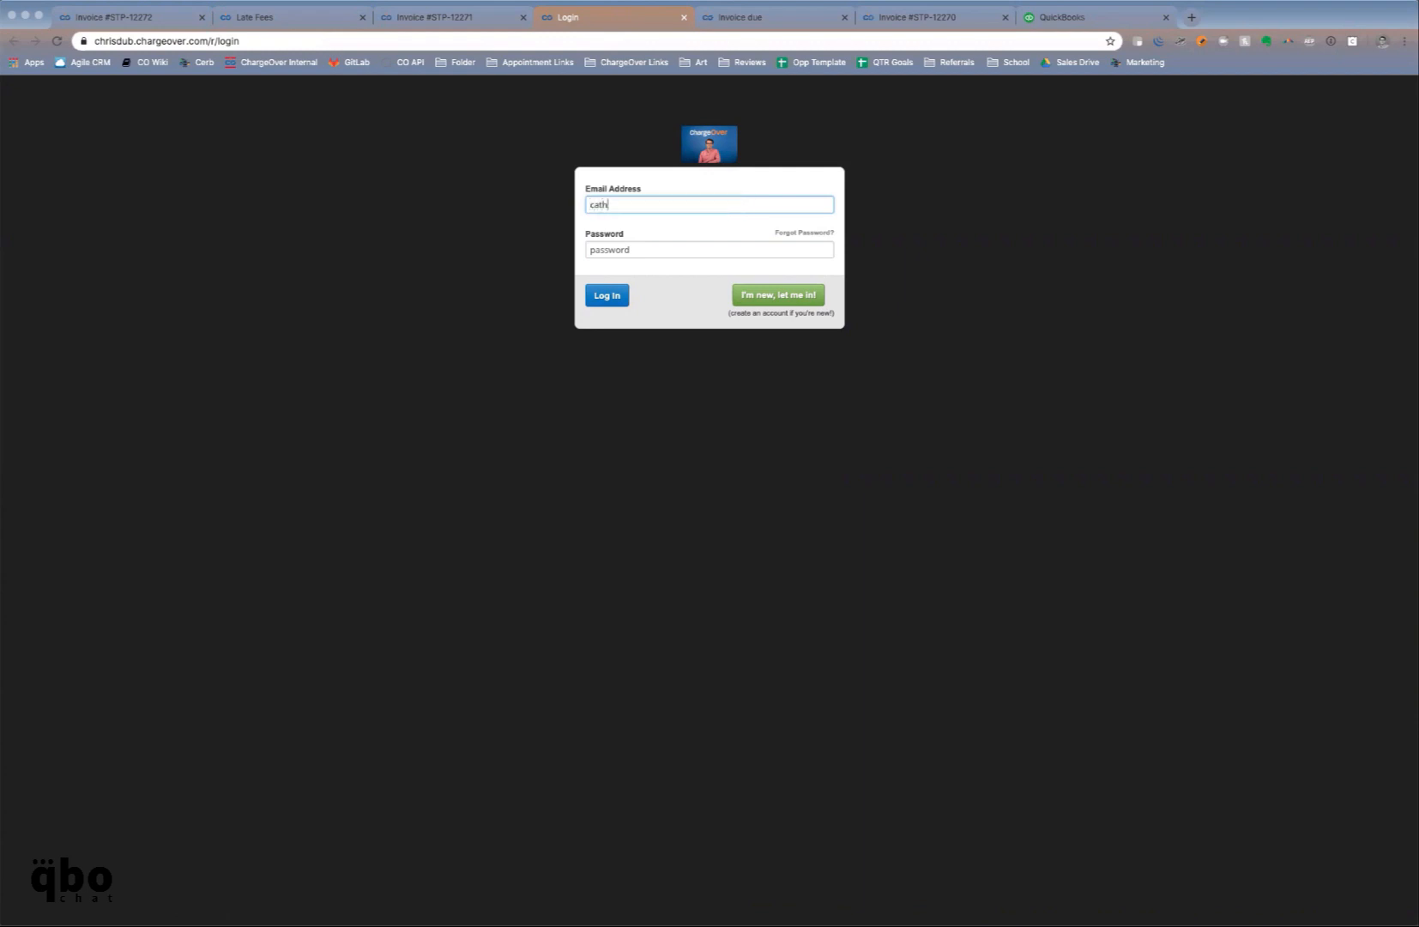
pyautogui.write('y@test.com')
pyautogui.press('Tab')
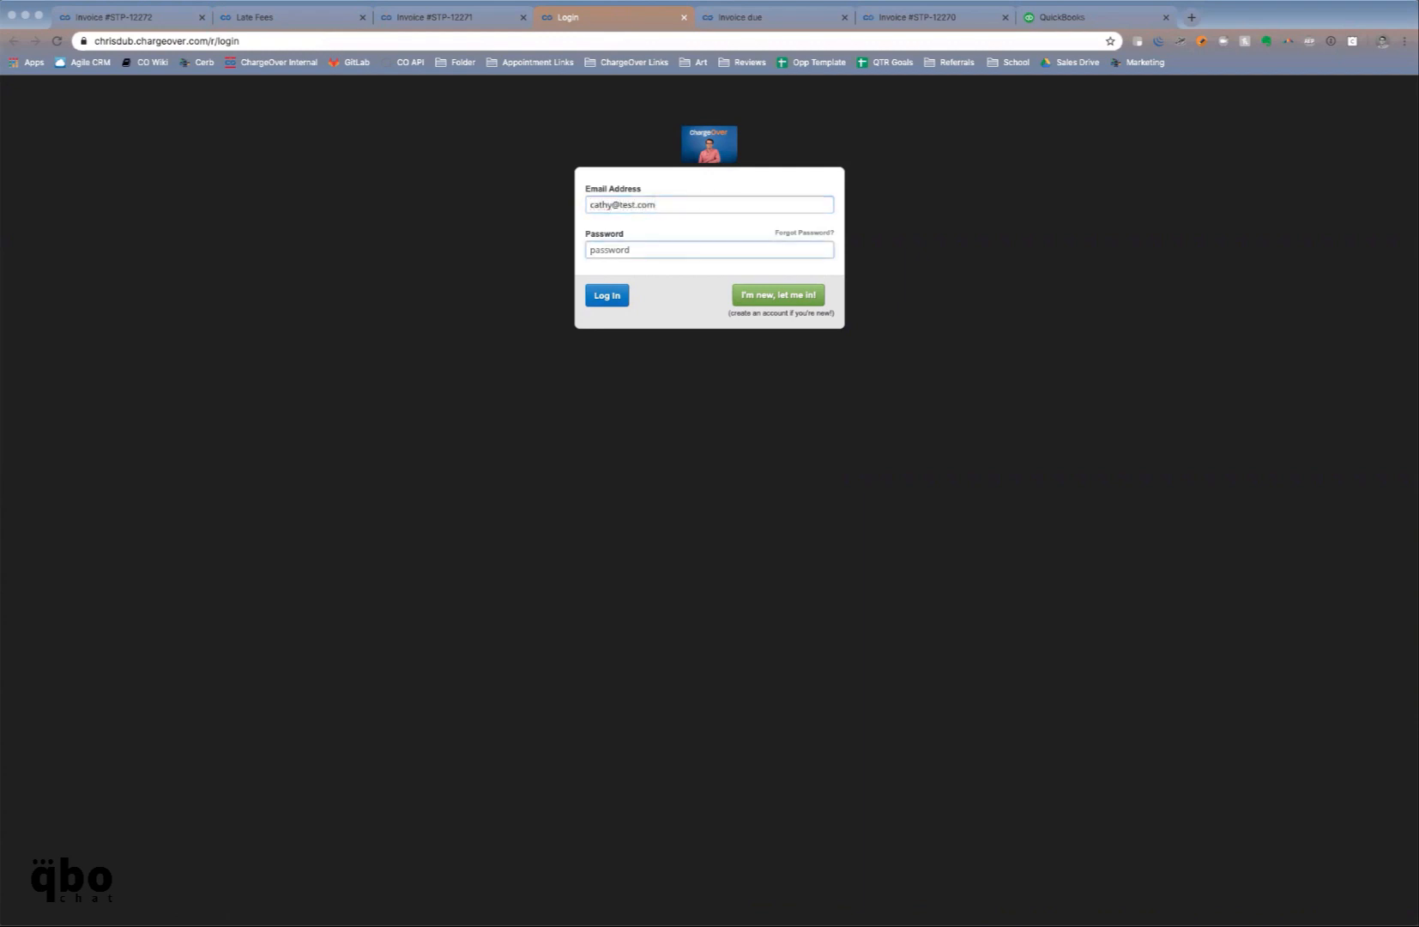
pyautogui.write('p')
pyautogui.press('BackSpace')
pyautogui.press('BackSpace')
pyautogui.press('BackSpace')
pyautogui.write('••')
pyautogui.click(594, 302)
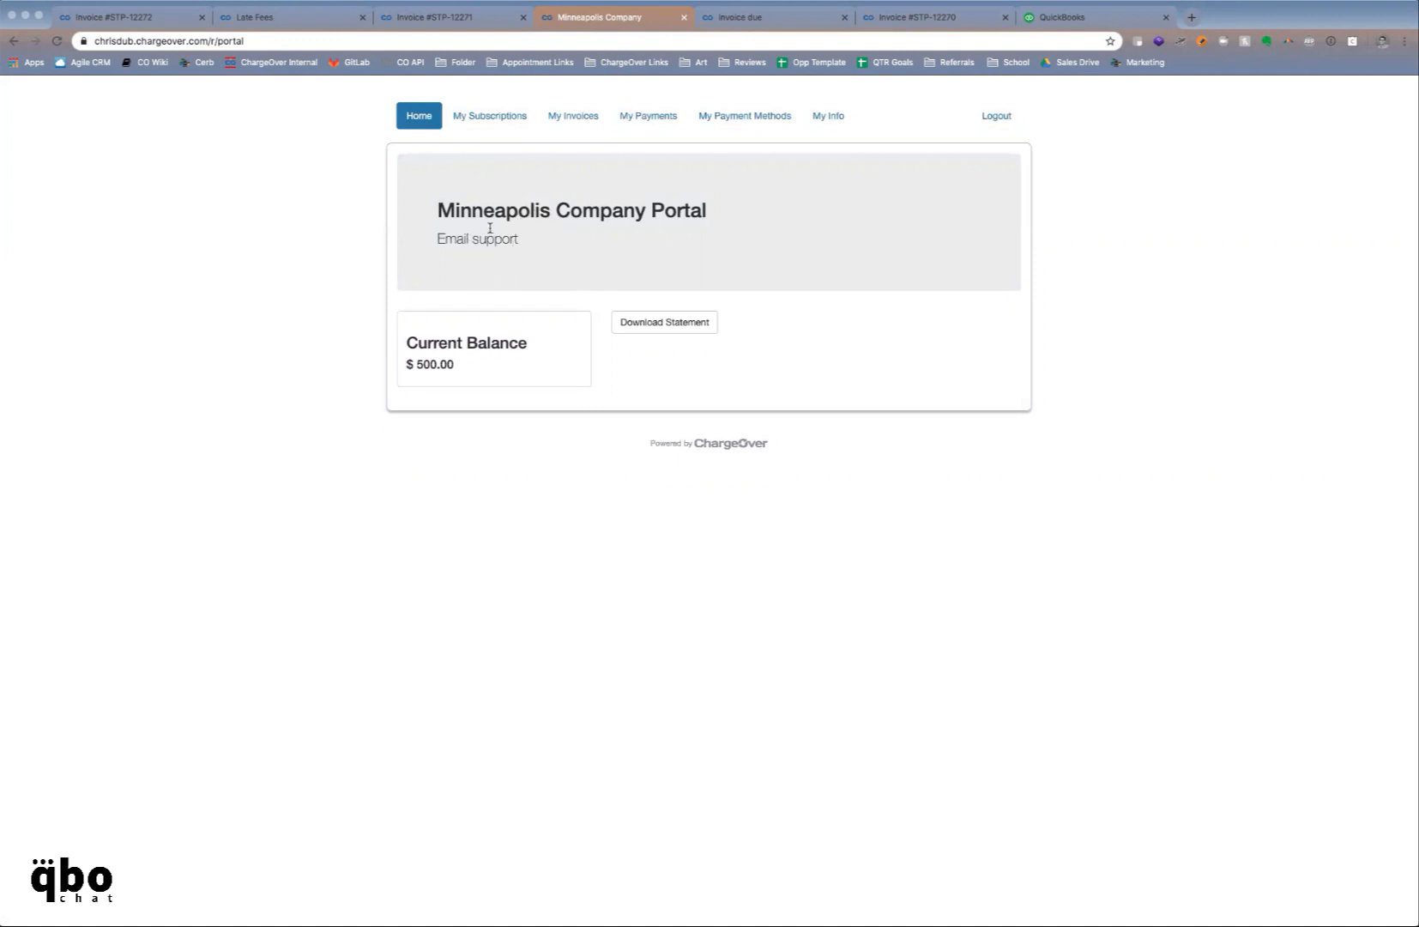
# Review the portal's subscriptions, invoices, invoice STP-12272, payments and saved payment methods, then return to admin
pyautogui.click(490, 118)
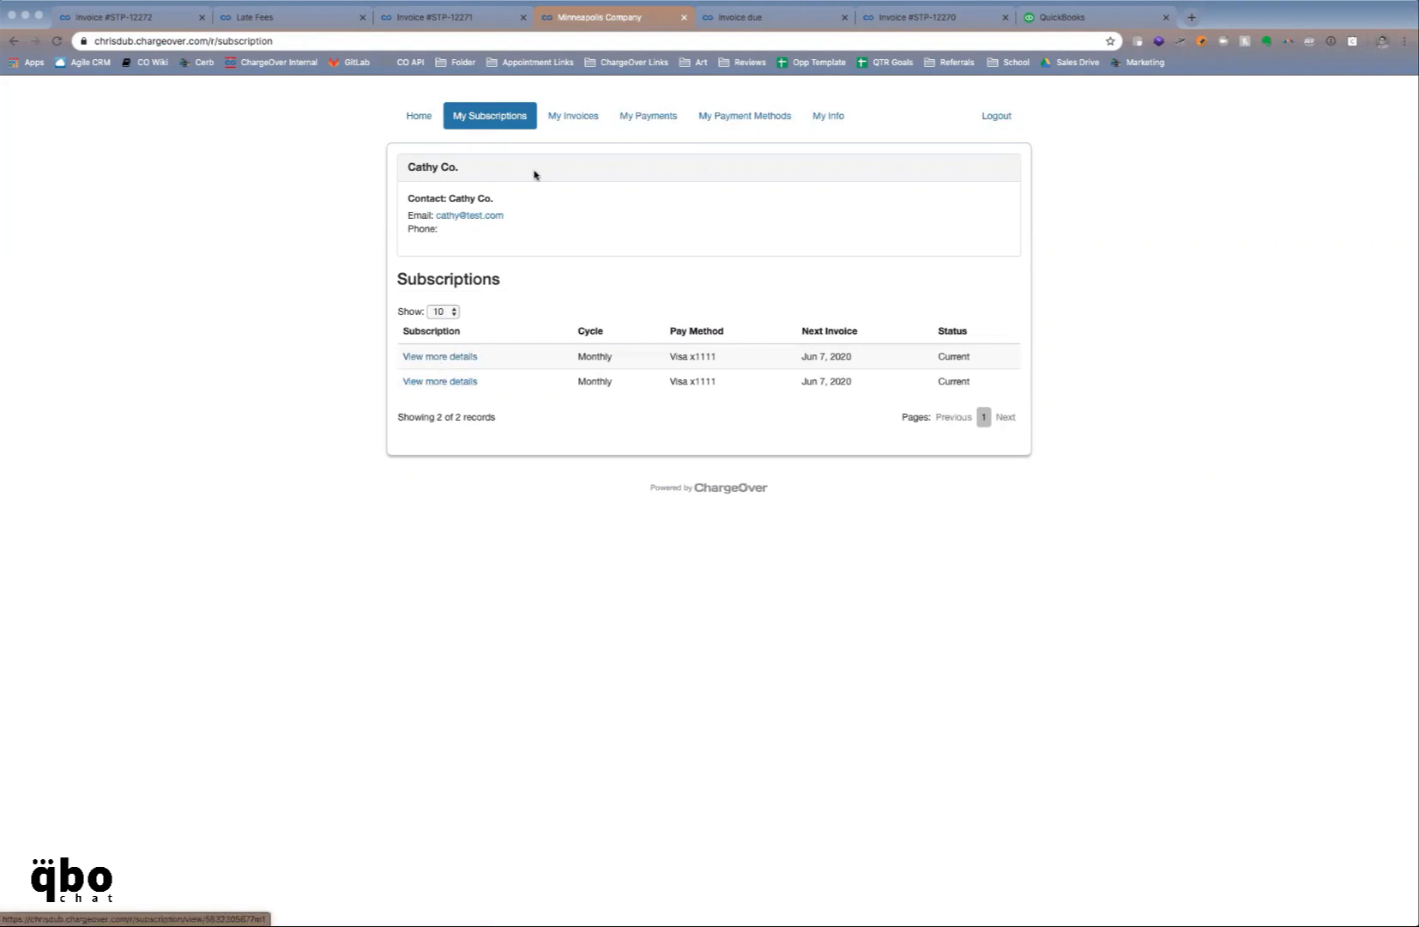
pyautogui.click(556, 114)
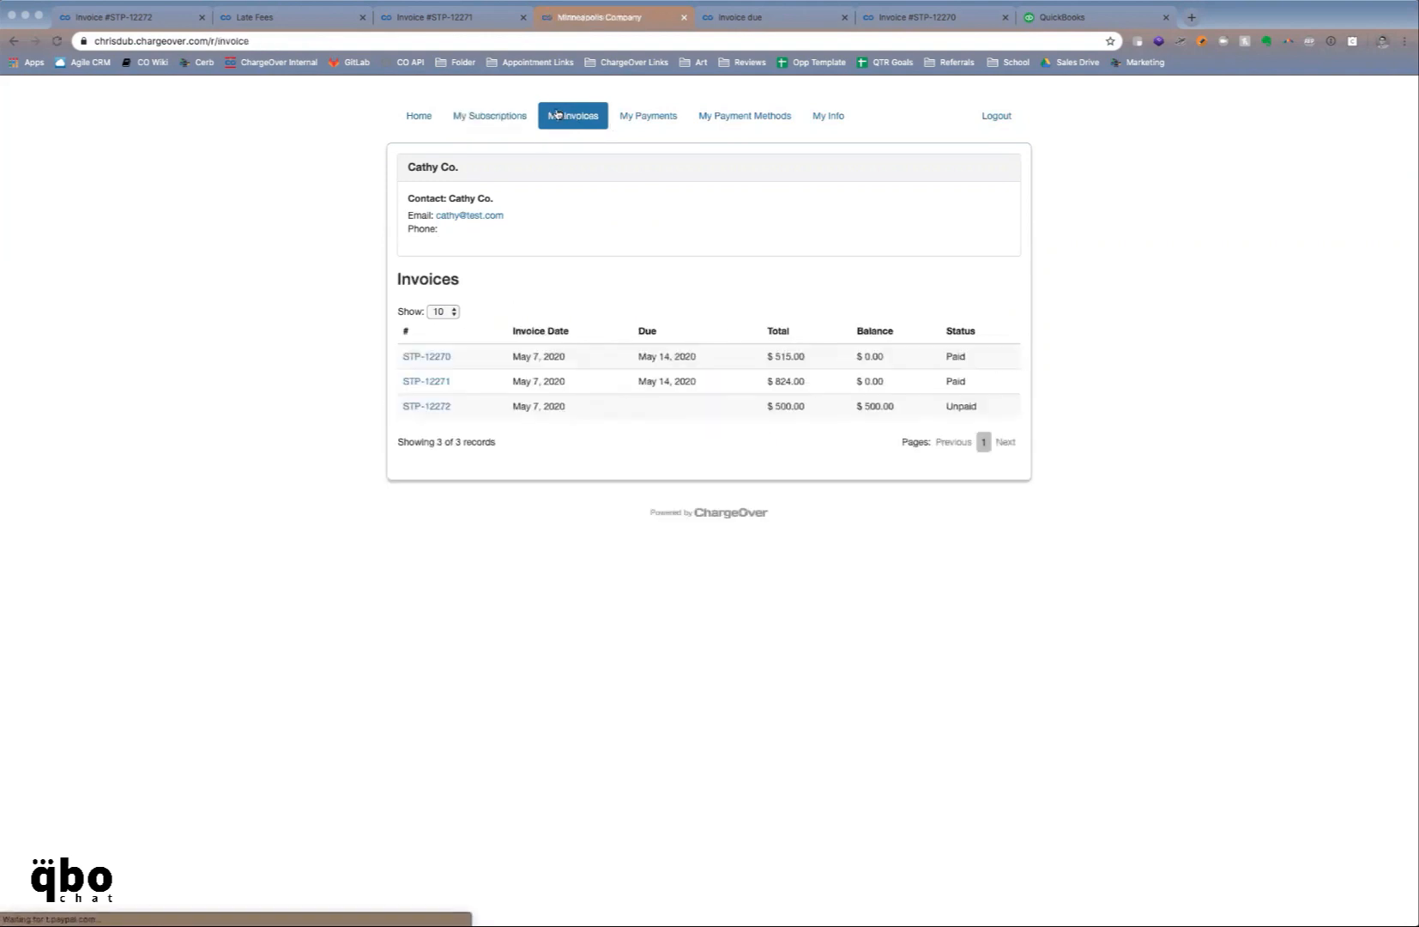
pyautogui.click(440, 407)
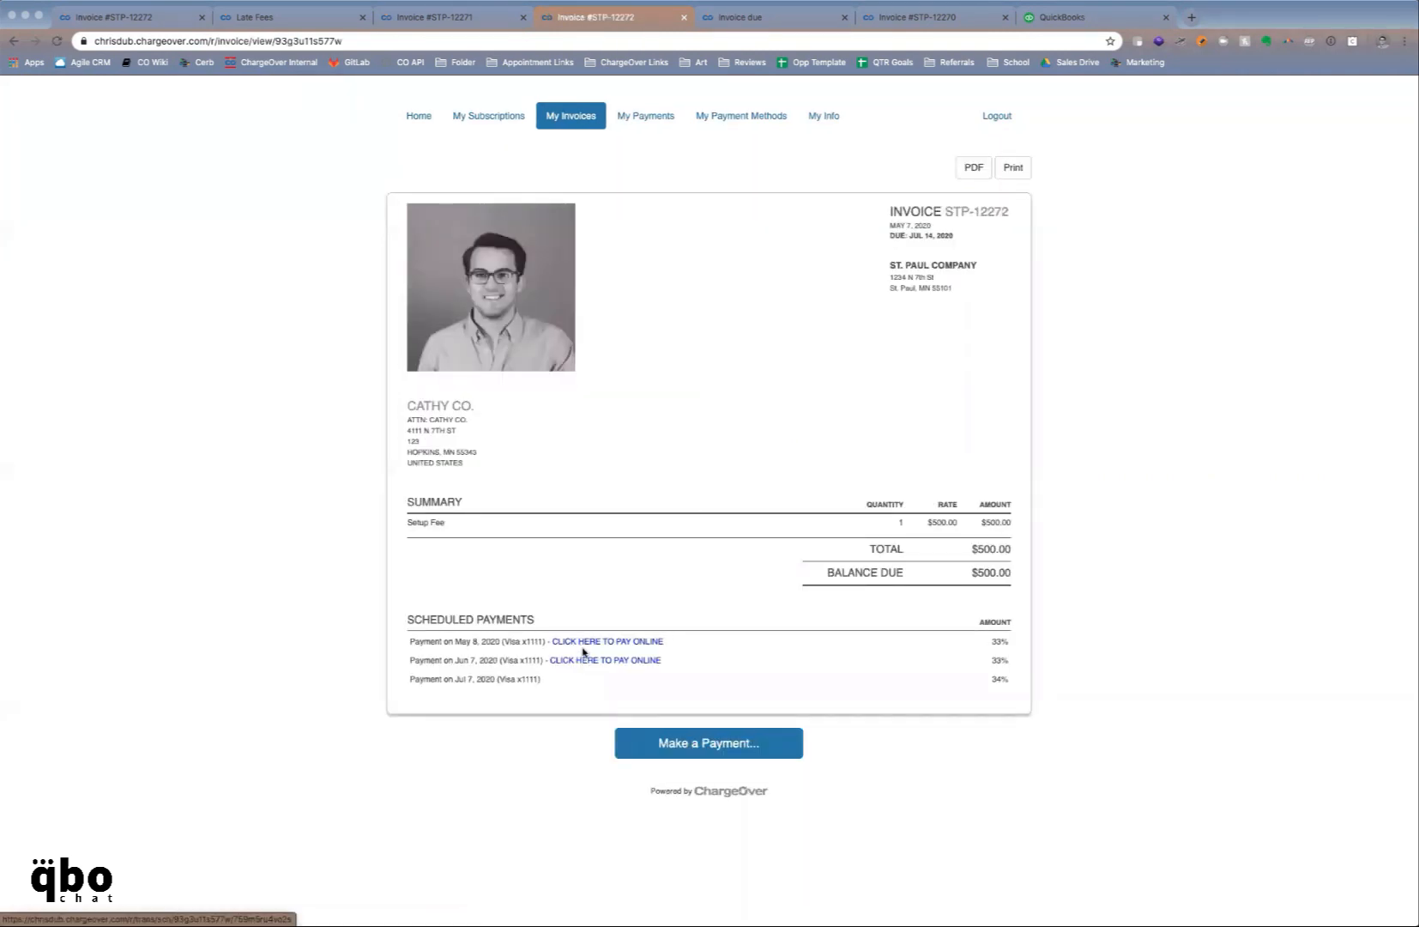
pyautogui.click(653, 128)
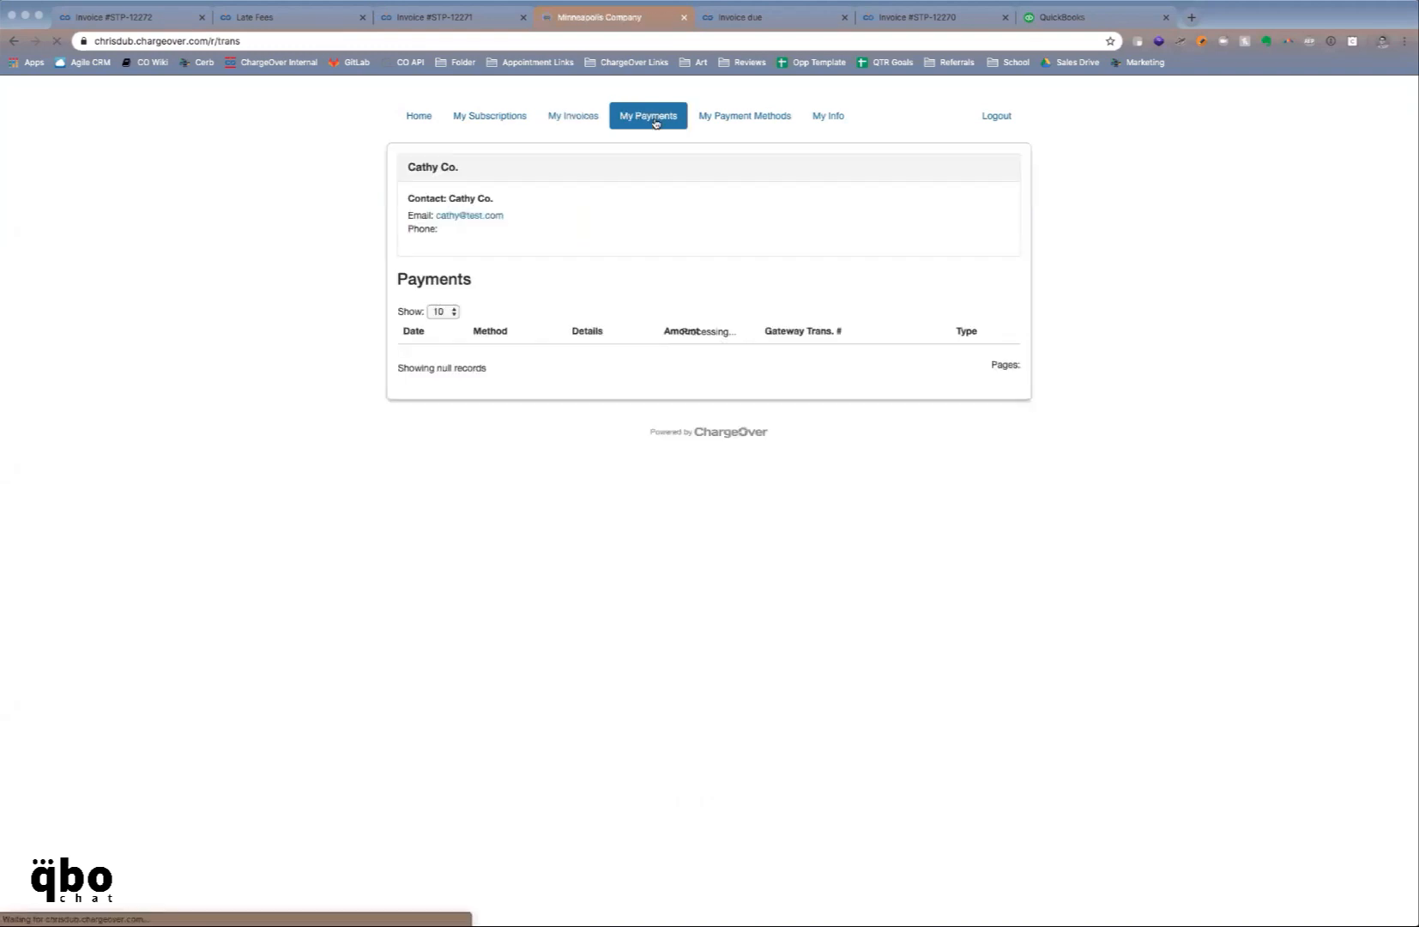
pyautogui.click(712, 124)
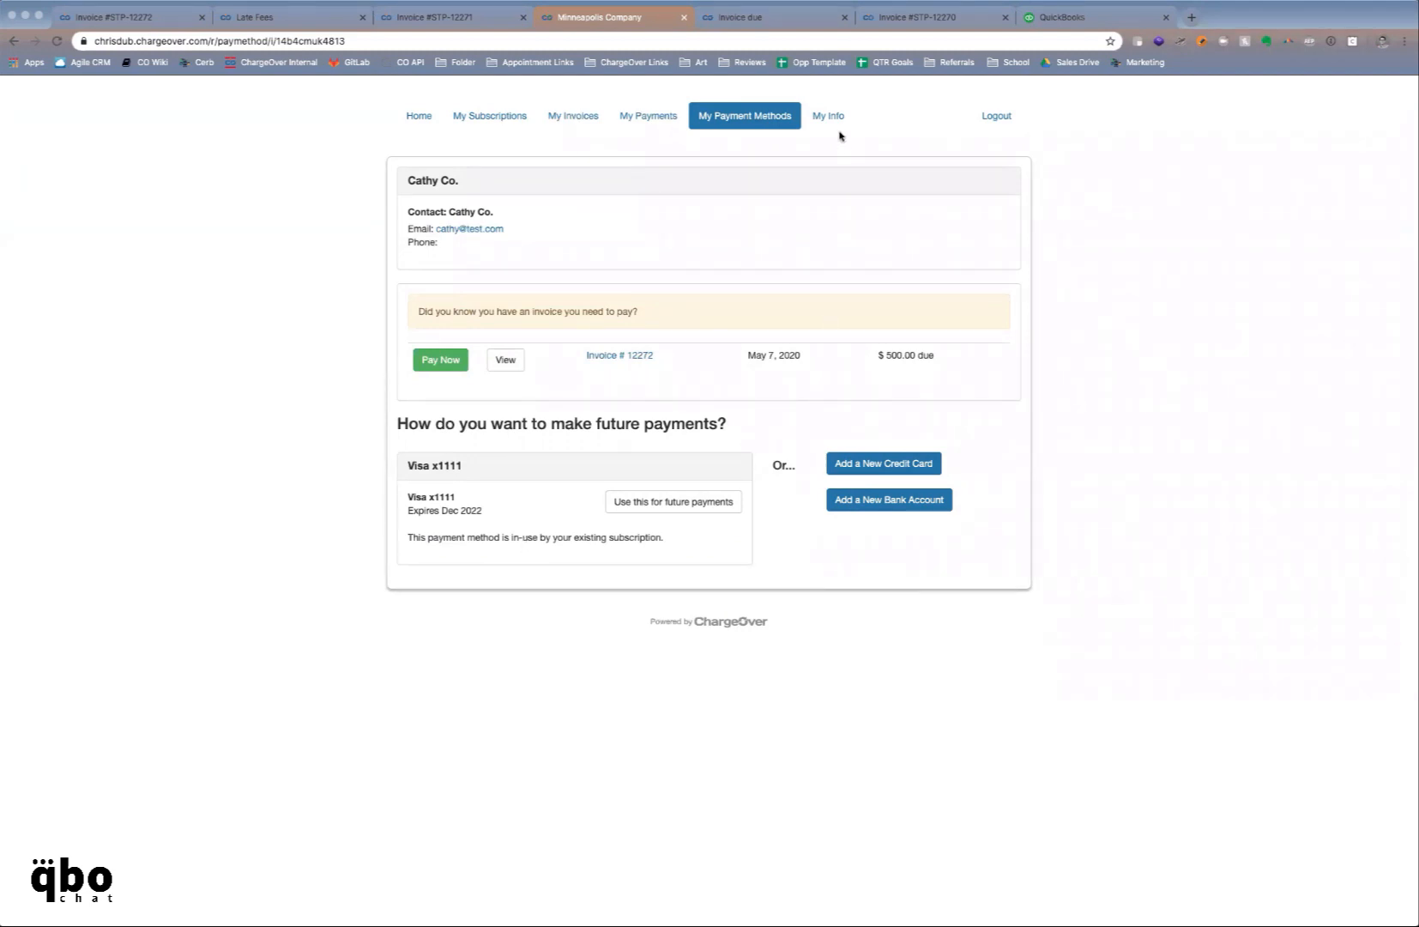
pyautogui.click(142, 18)
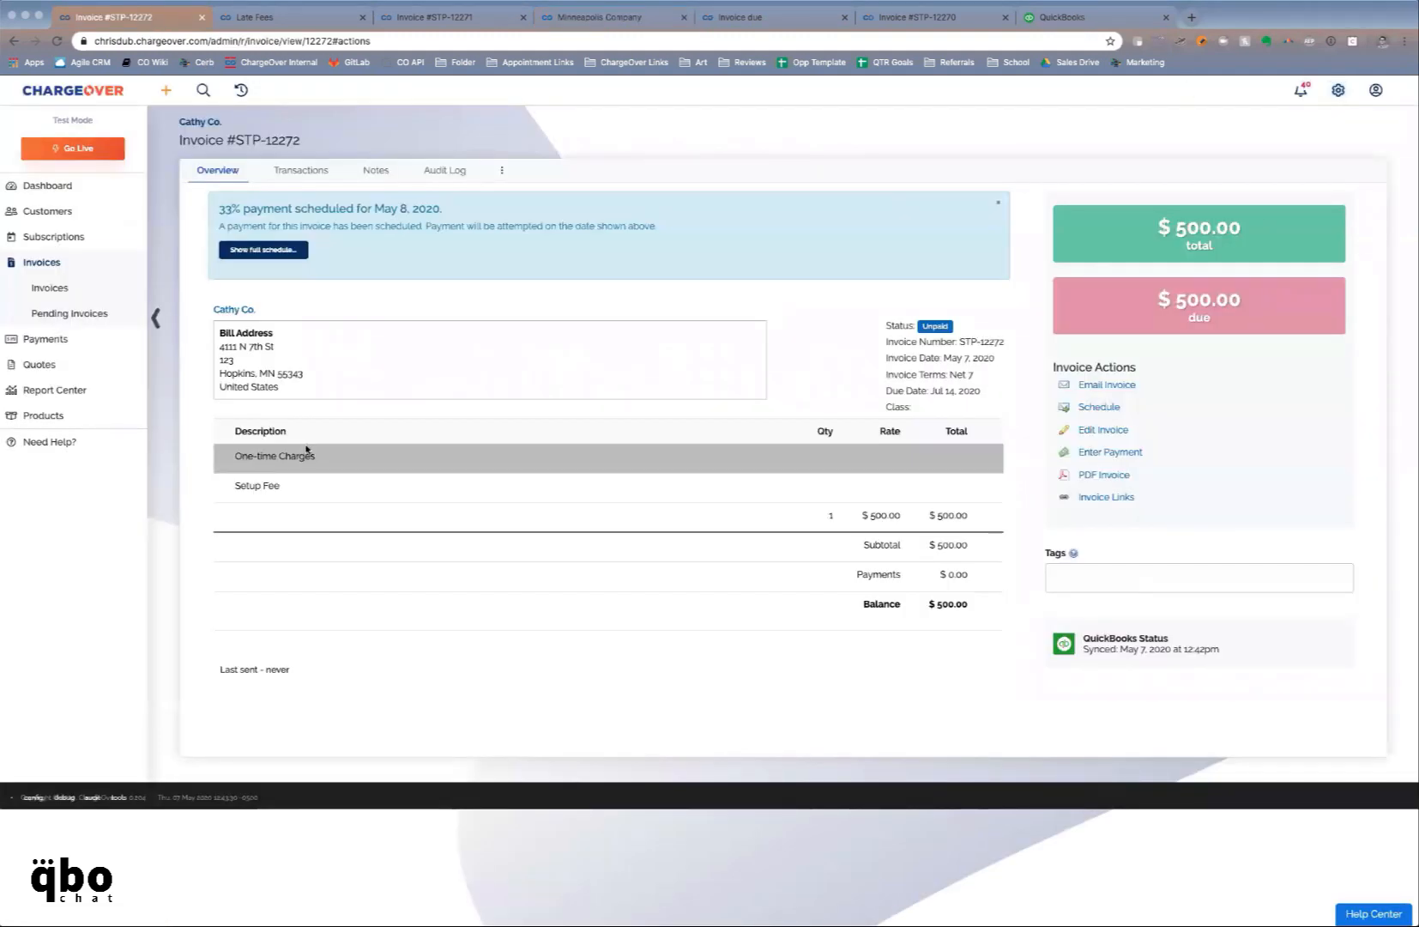
# Open the Monthly VoIP Service product from the Products list and bring up its hosted sign-up form
pyautogui.click(95, 417)
pyautogui.click(87, 441)
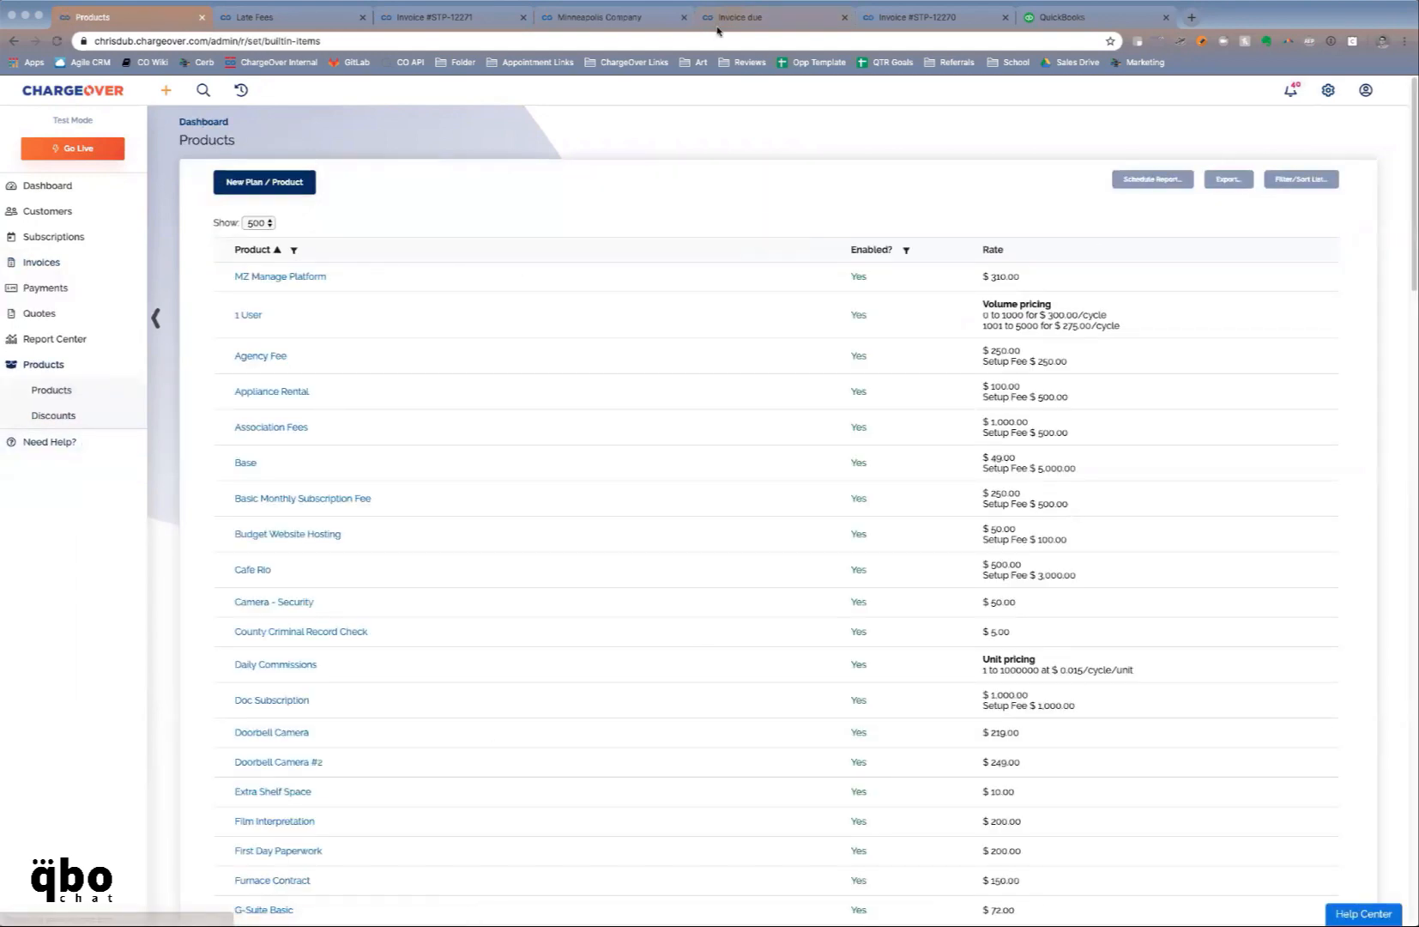
pyautogui.scroll(-8, 550, 385)
pyautogui.scroll(-15, 550, 386)
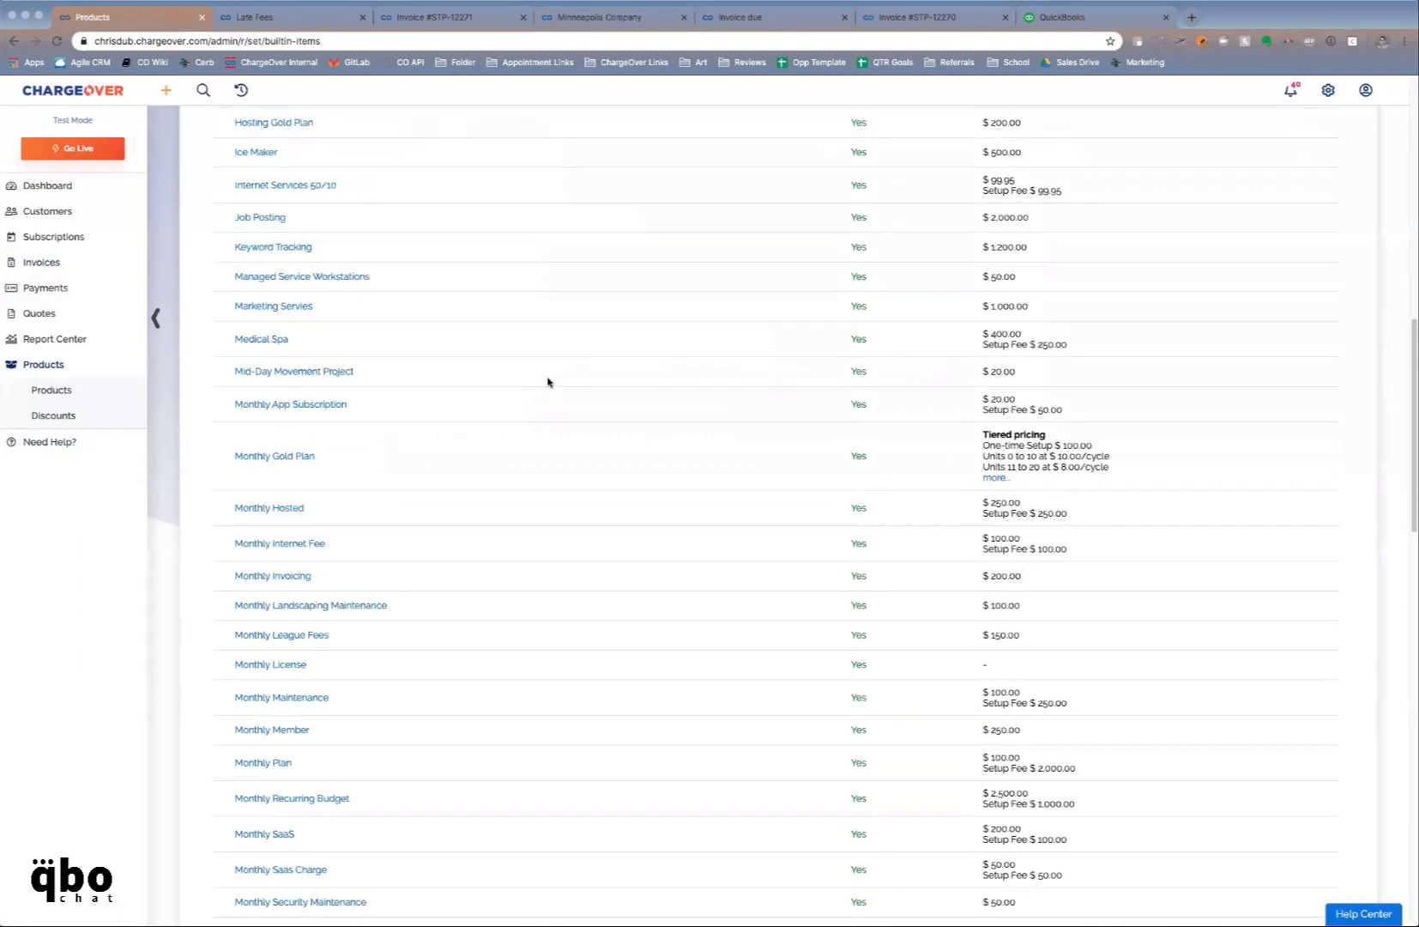
pyautogui.scroll(2, 546, 381)
pyautogui.scroll(1, 545, 381)
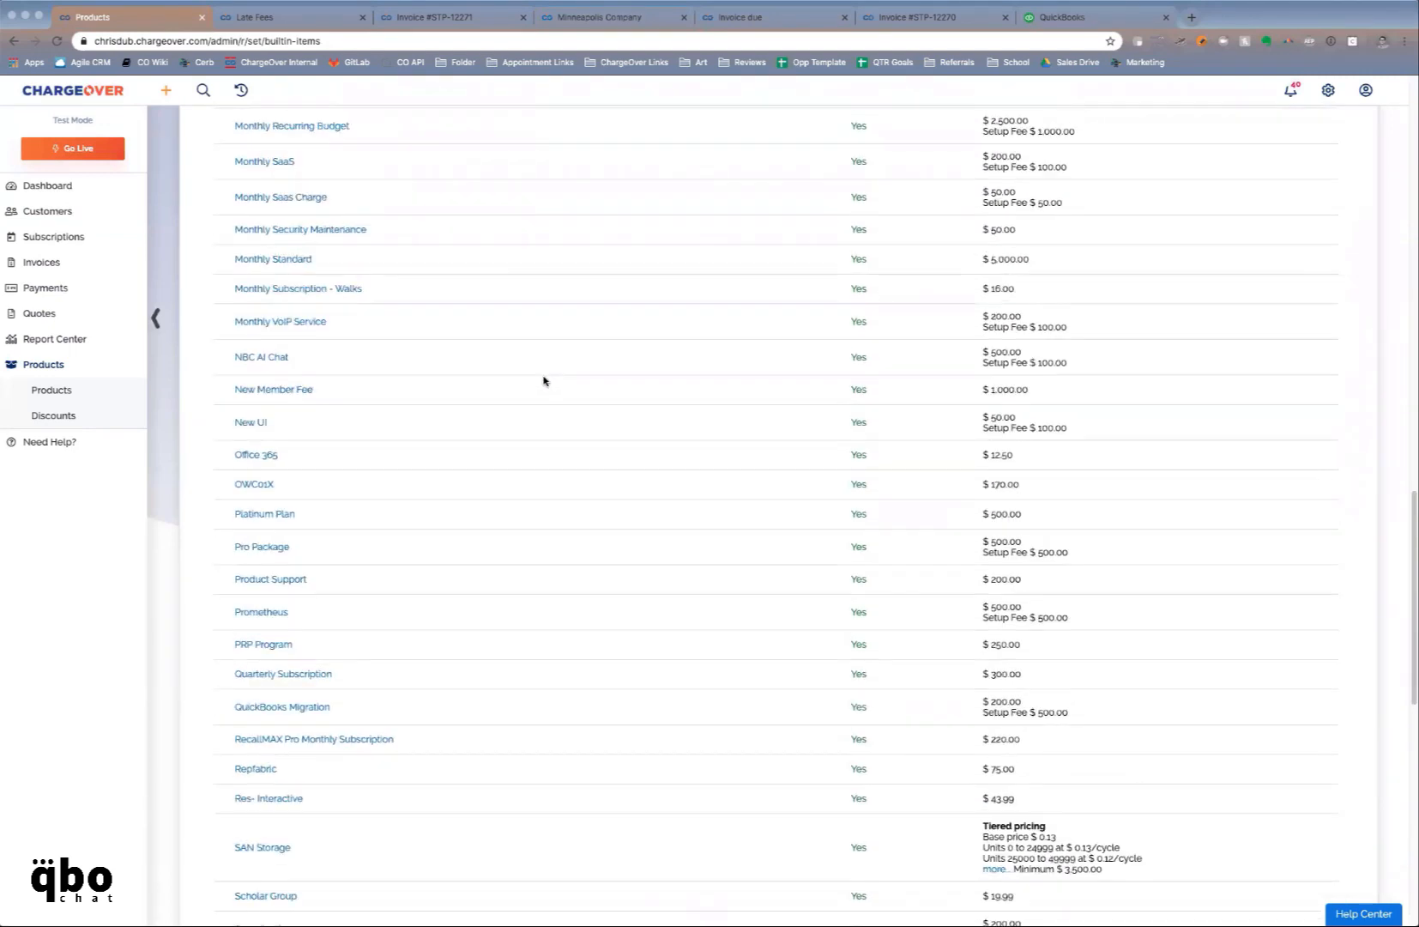
pyautogui.click(321, 324)
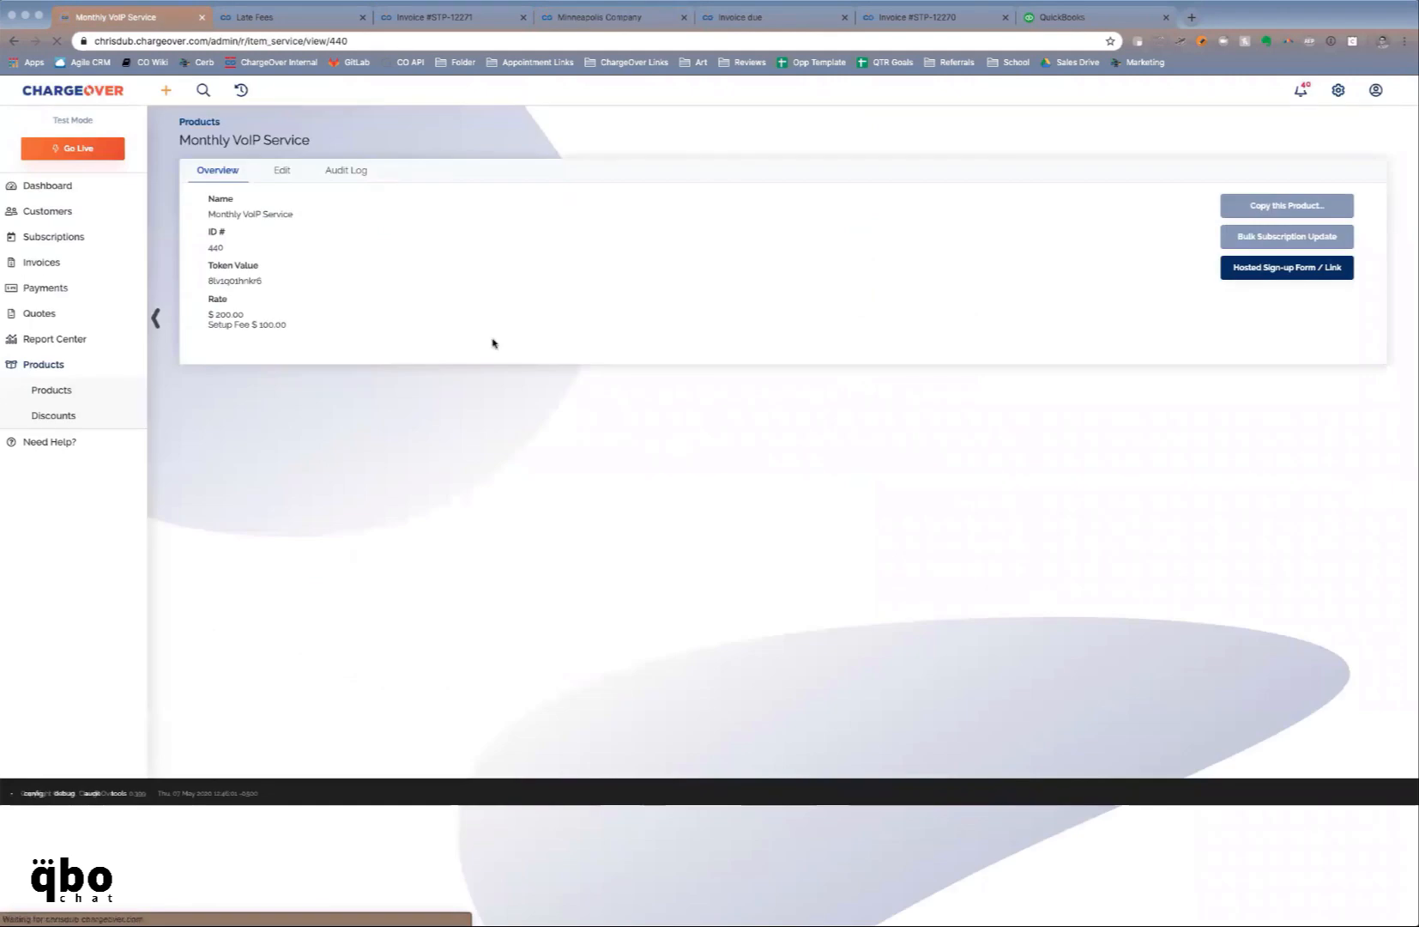
pyautogui.click(1330, 268)
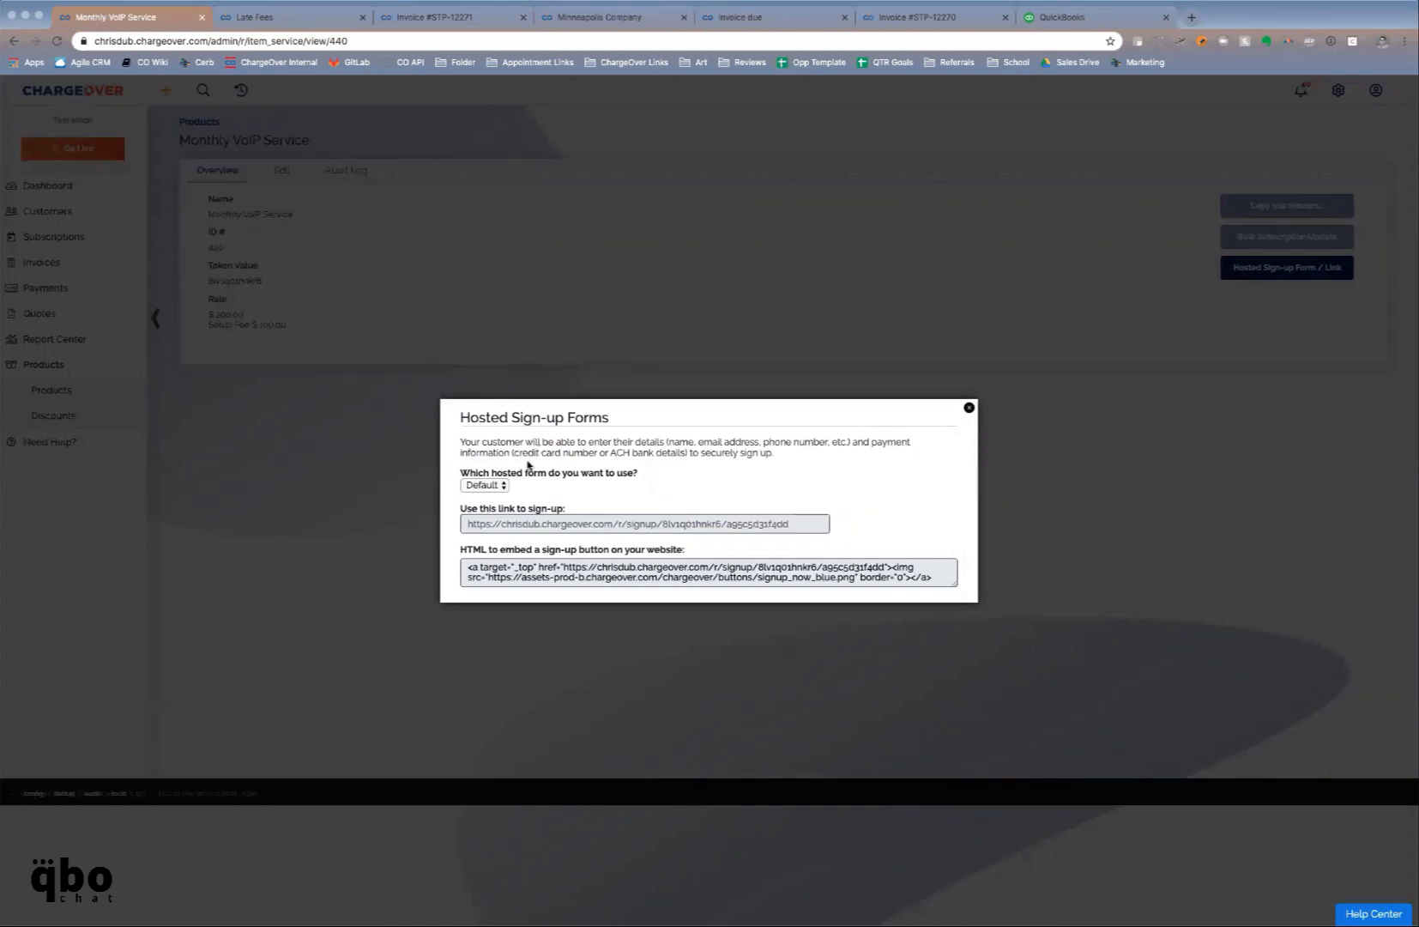
# Switch the hosted form style to Clean and open its sign-up link in a new Checkout tab
pyautogui.click(506, 484)
pyautogui.click(495, 498)
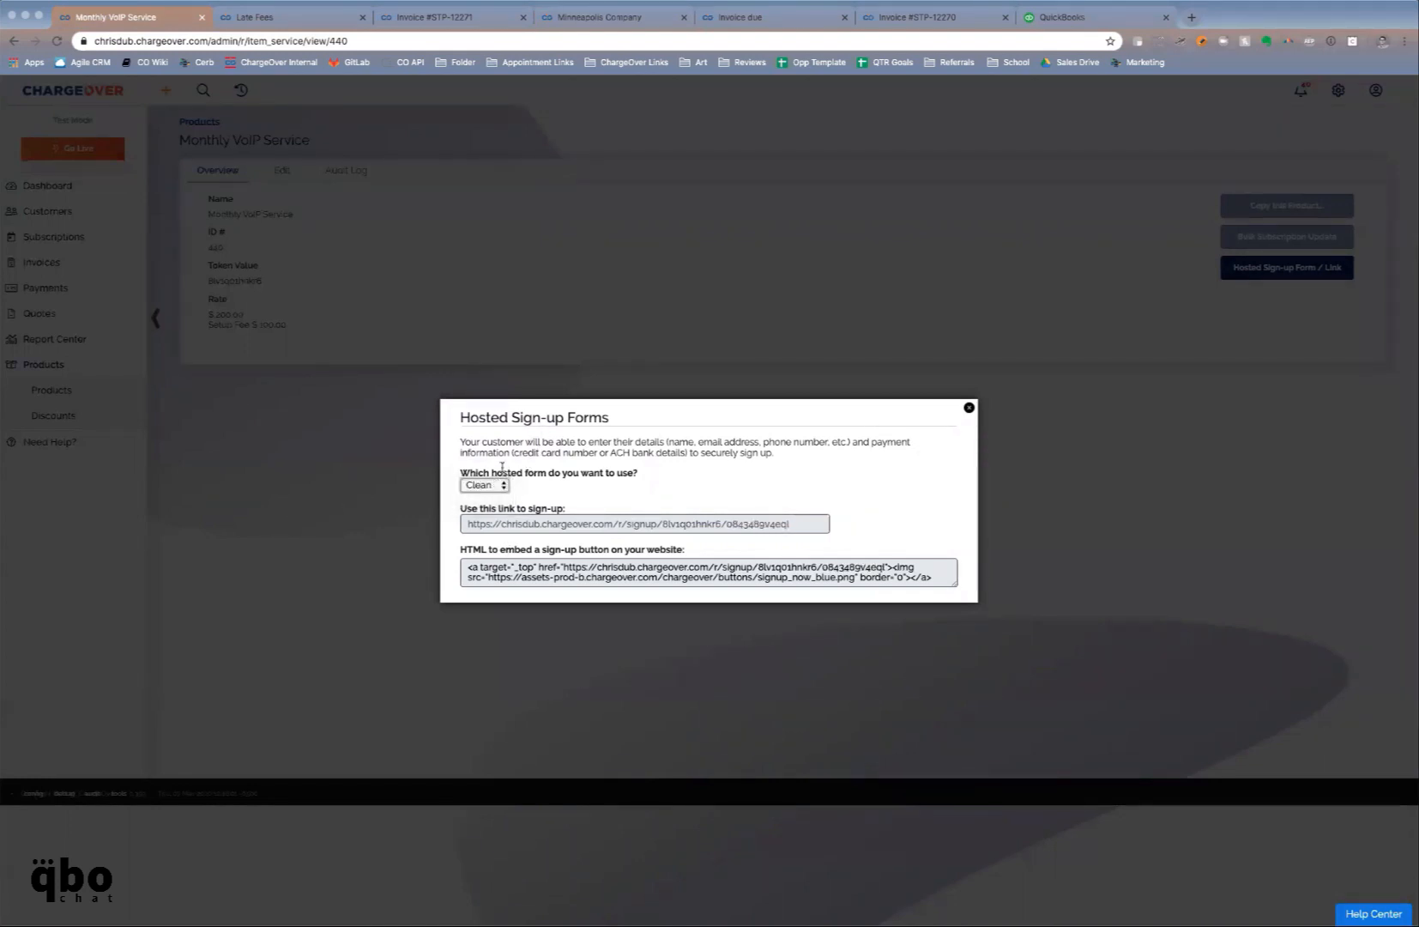
pyautogui.click(590, 523)
pyautogui.rightClick(590, 525)
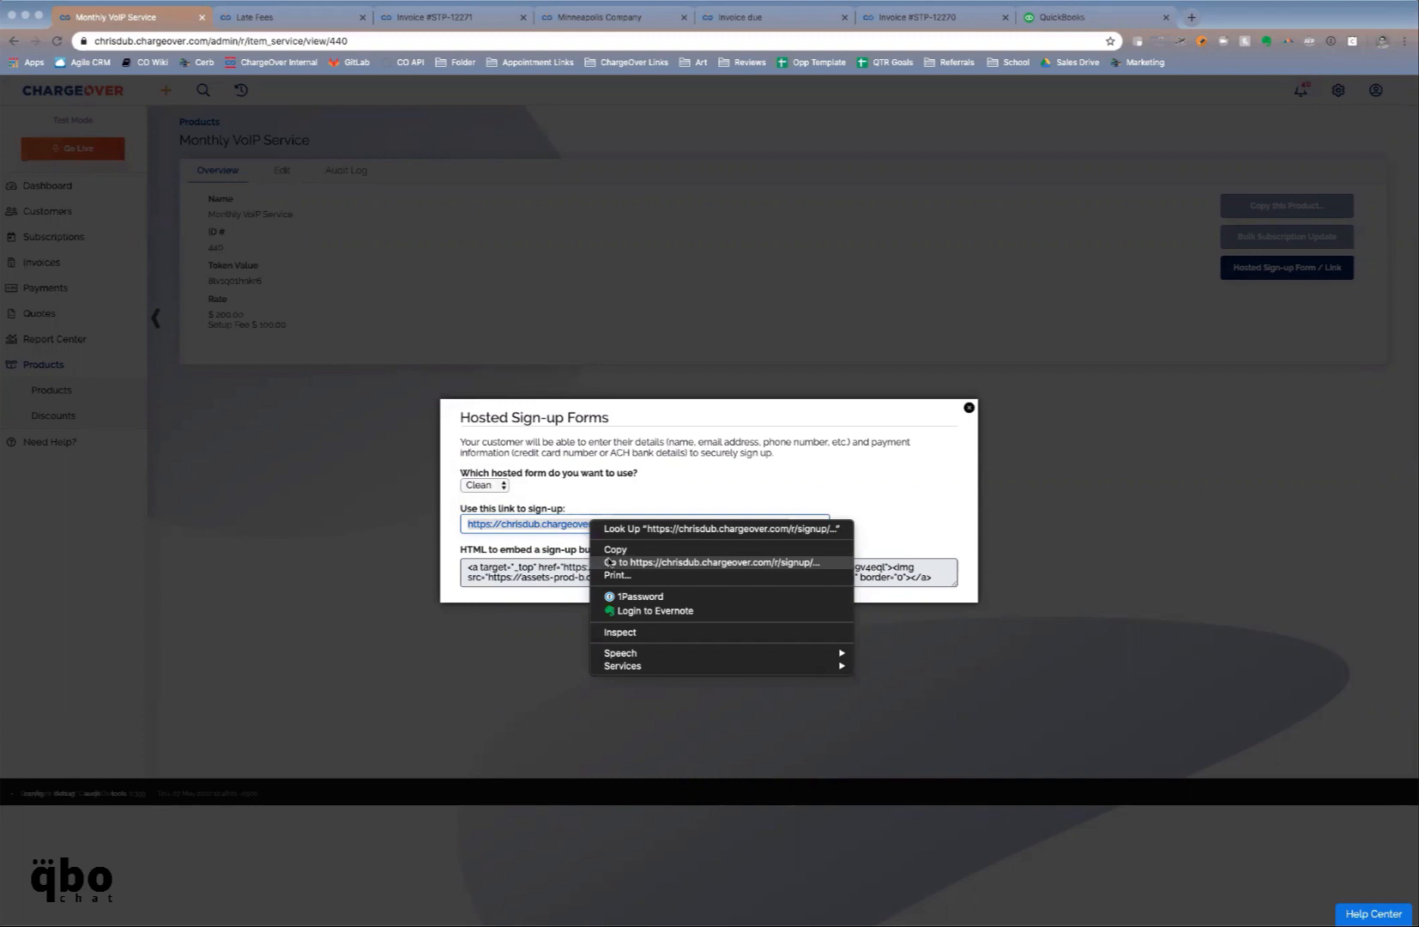
pyautogui.click(610, 562)
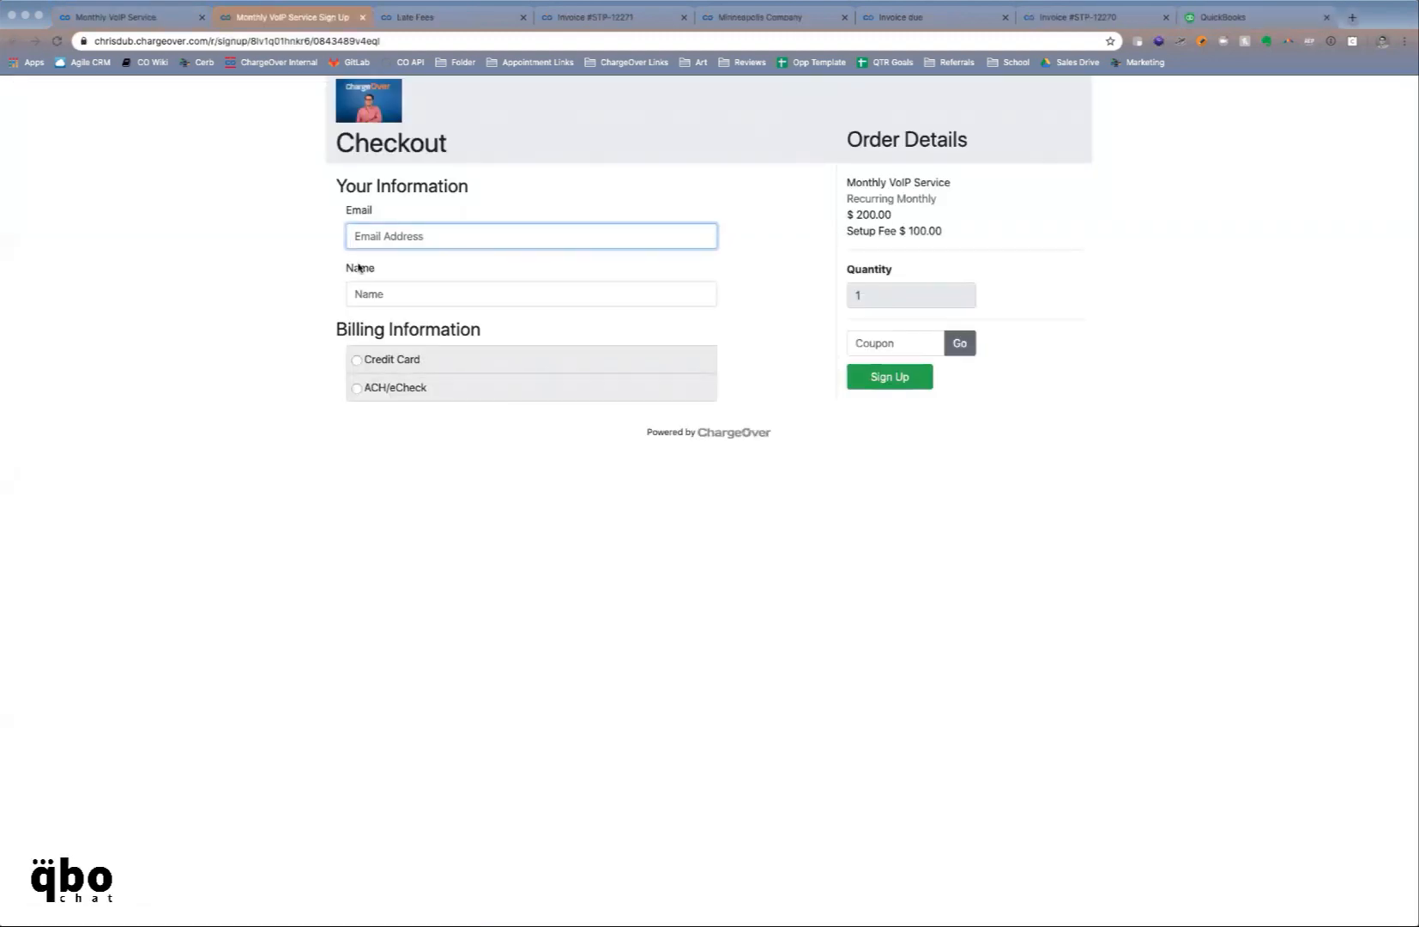
pyautogui.click(153, 25)
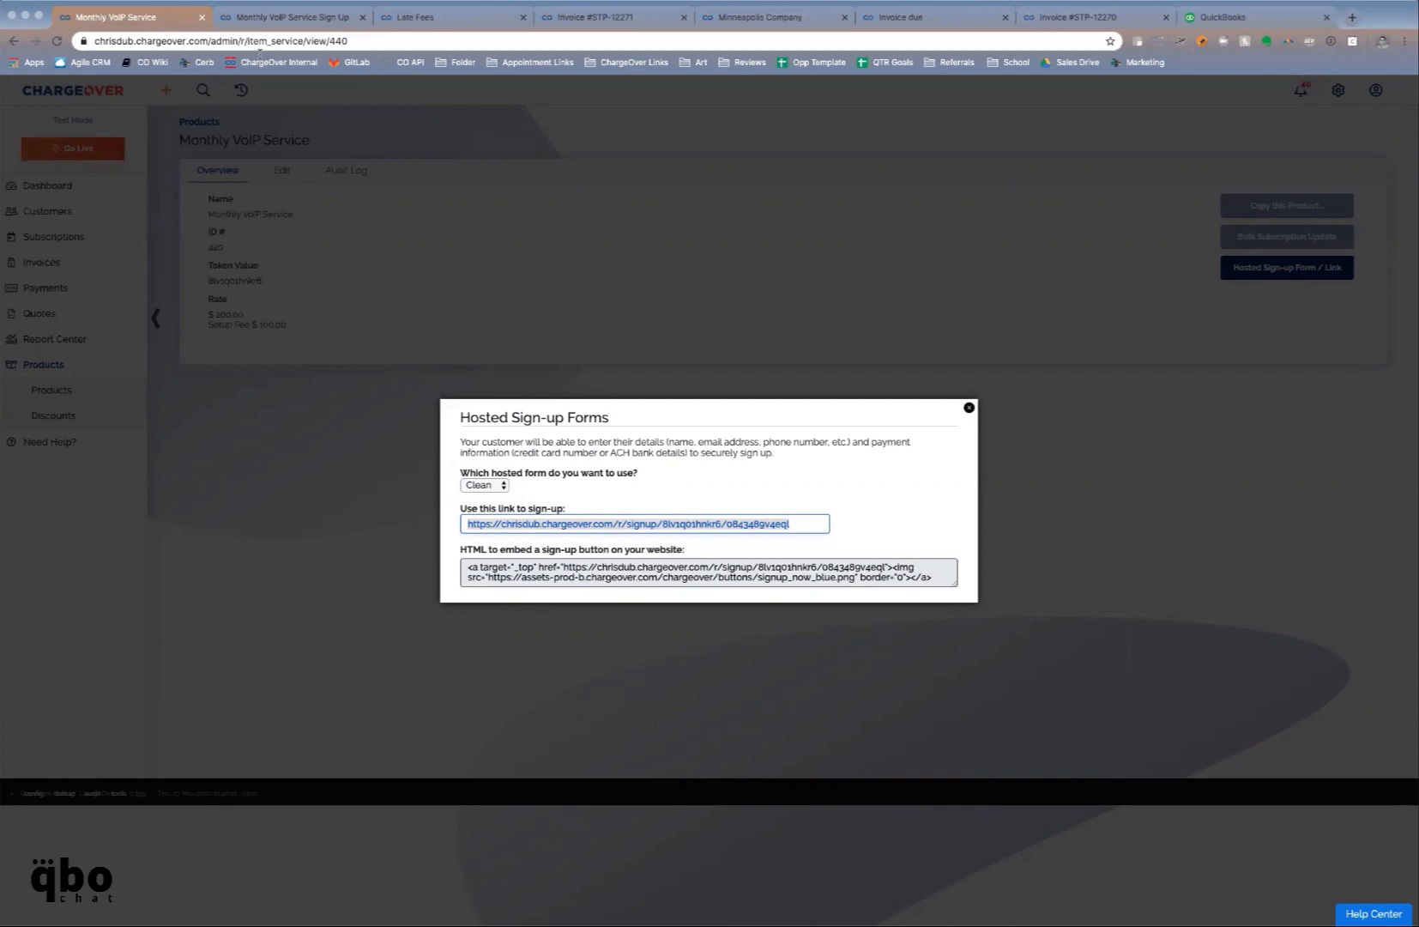
pyautogui.click(268, 19)
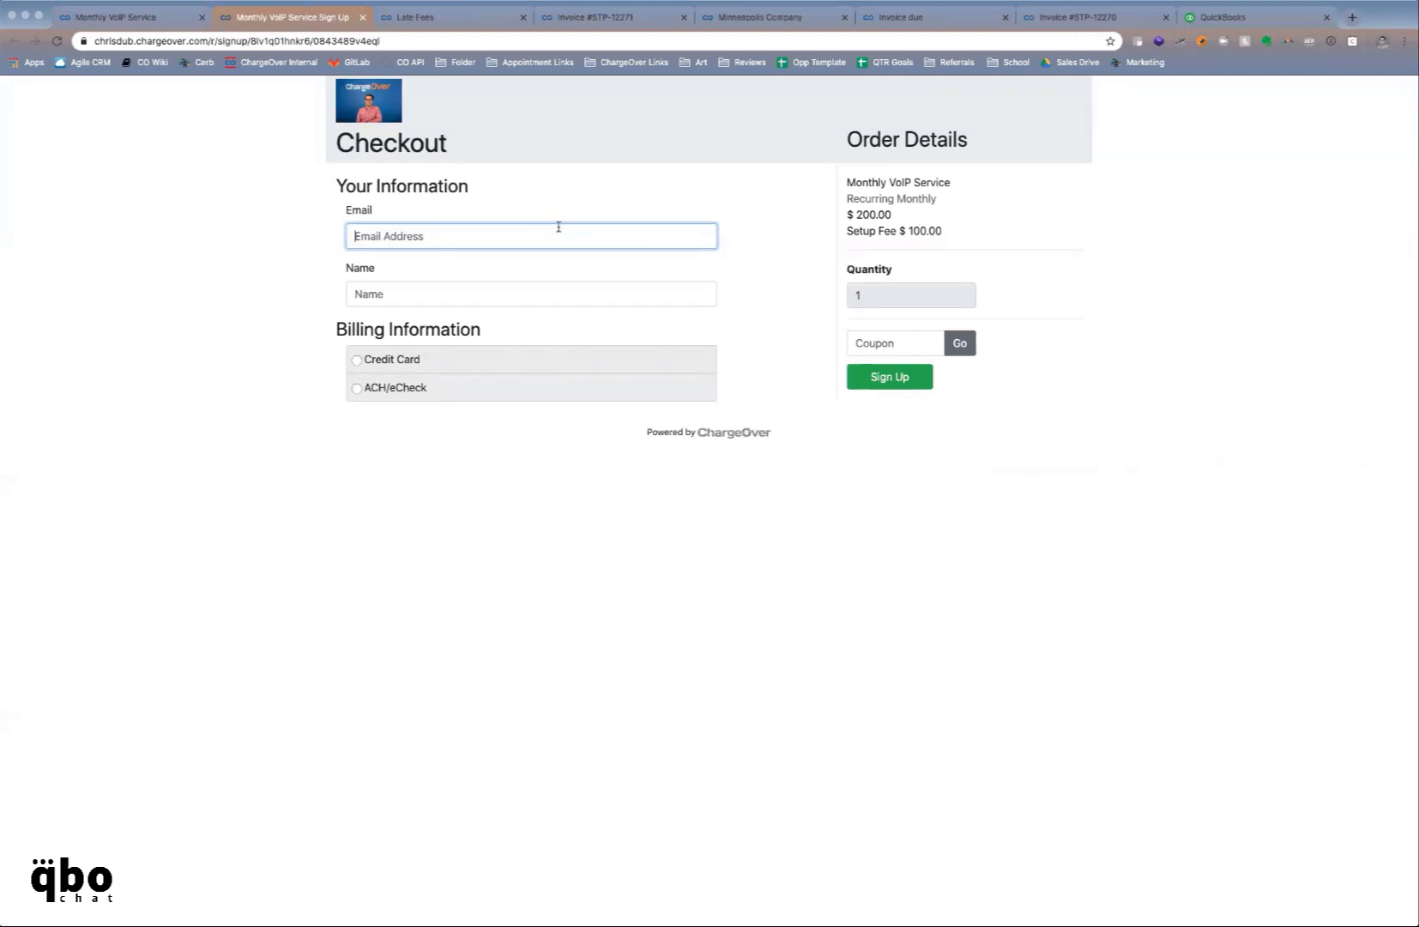
# Fill the Checkout form with the customer's e-mail and the name Cathy Co 2
pyautogui.write('Cath')
pyautogui.write('y TestCa')
pyautogui.press('BackSpace')
pyautogui.press('BackSpace')
pyautogui.press('BackSpace')
pyautogui.press('BackSpace')
pyautogui.write('Ca')
pyautogui.press('BackSpace')
pyautogui.press('BackSpace')
pyautogui.write('Coo')
pyautogui.write('2')
pyautogui.press('Tab')
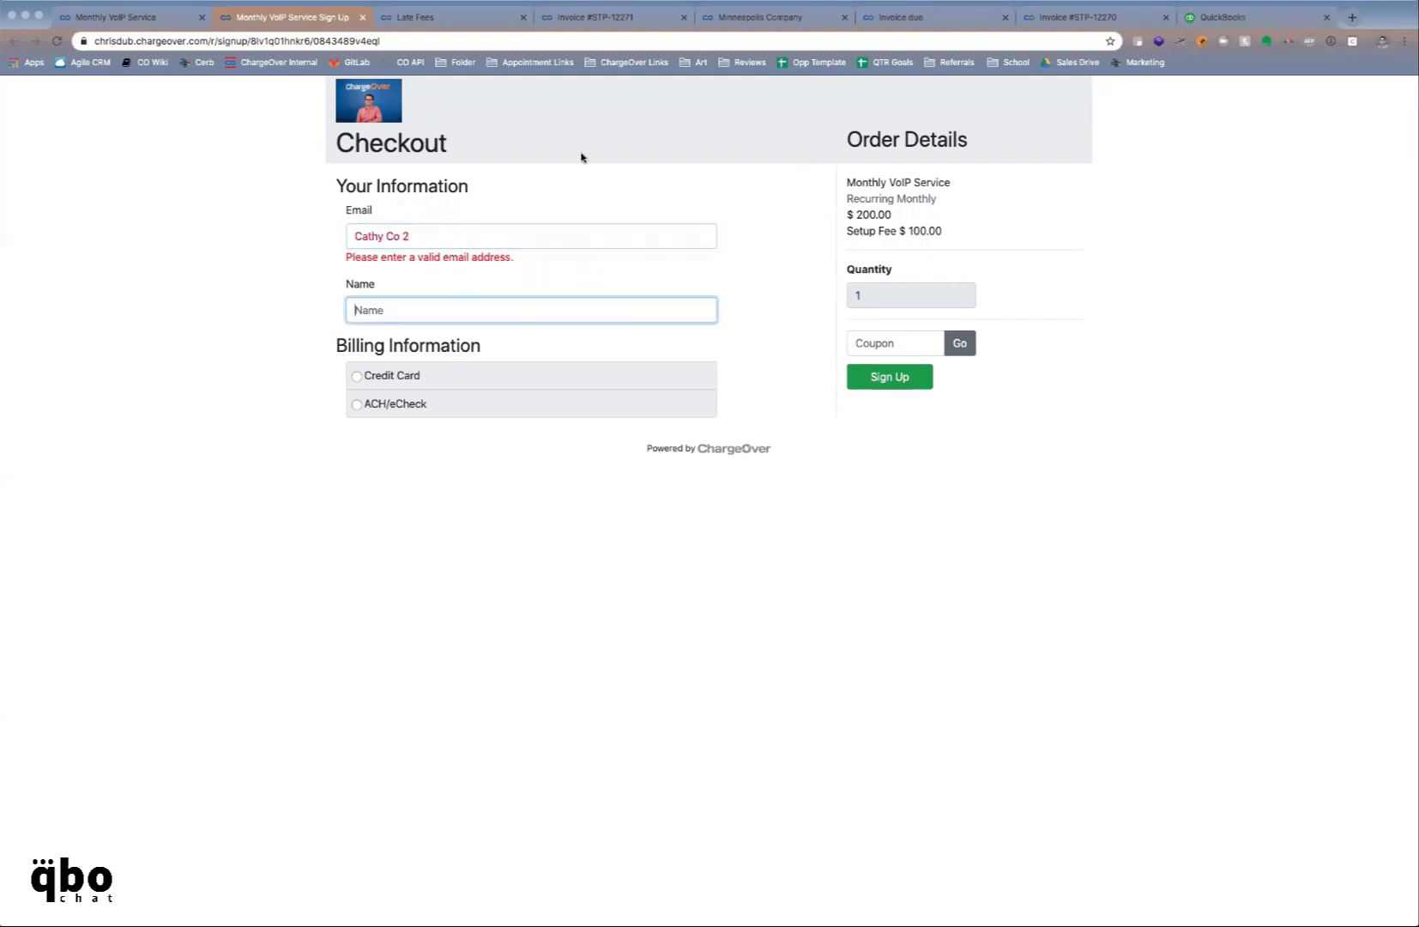
pyautogui.moveTo(459, 235); pyautogui.dragTo(338, 231)
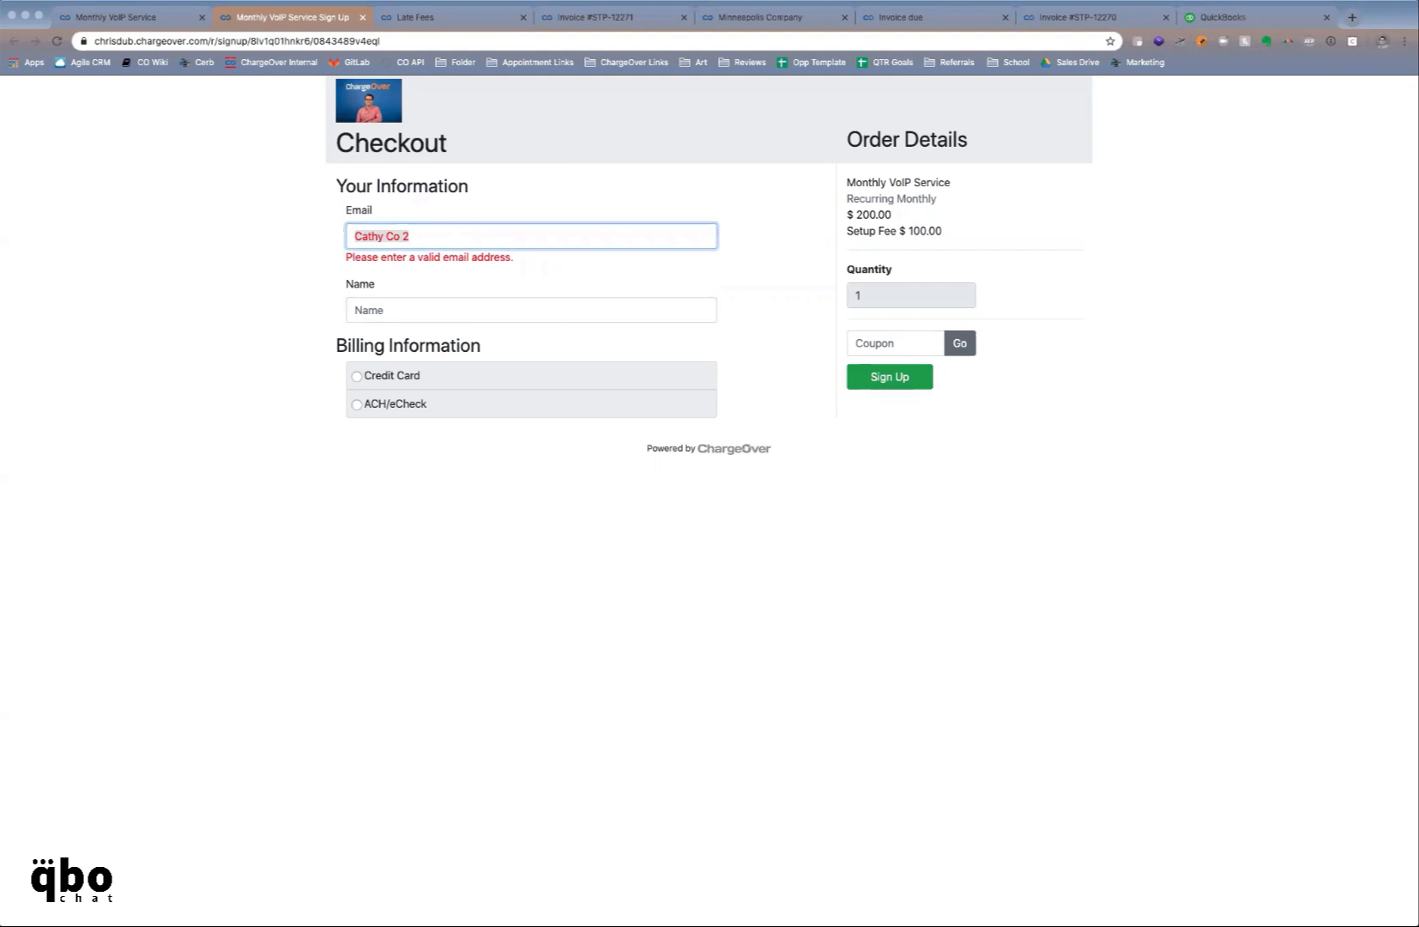
pyautogui.write('cathy@test.com')
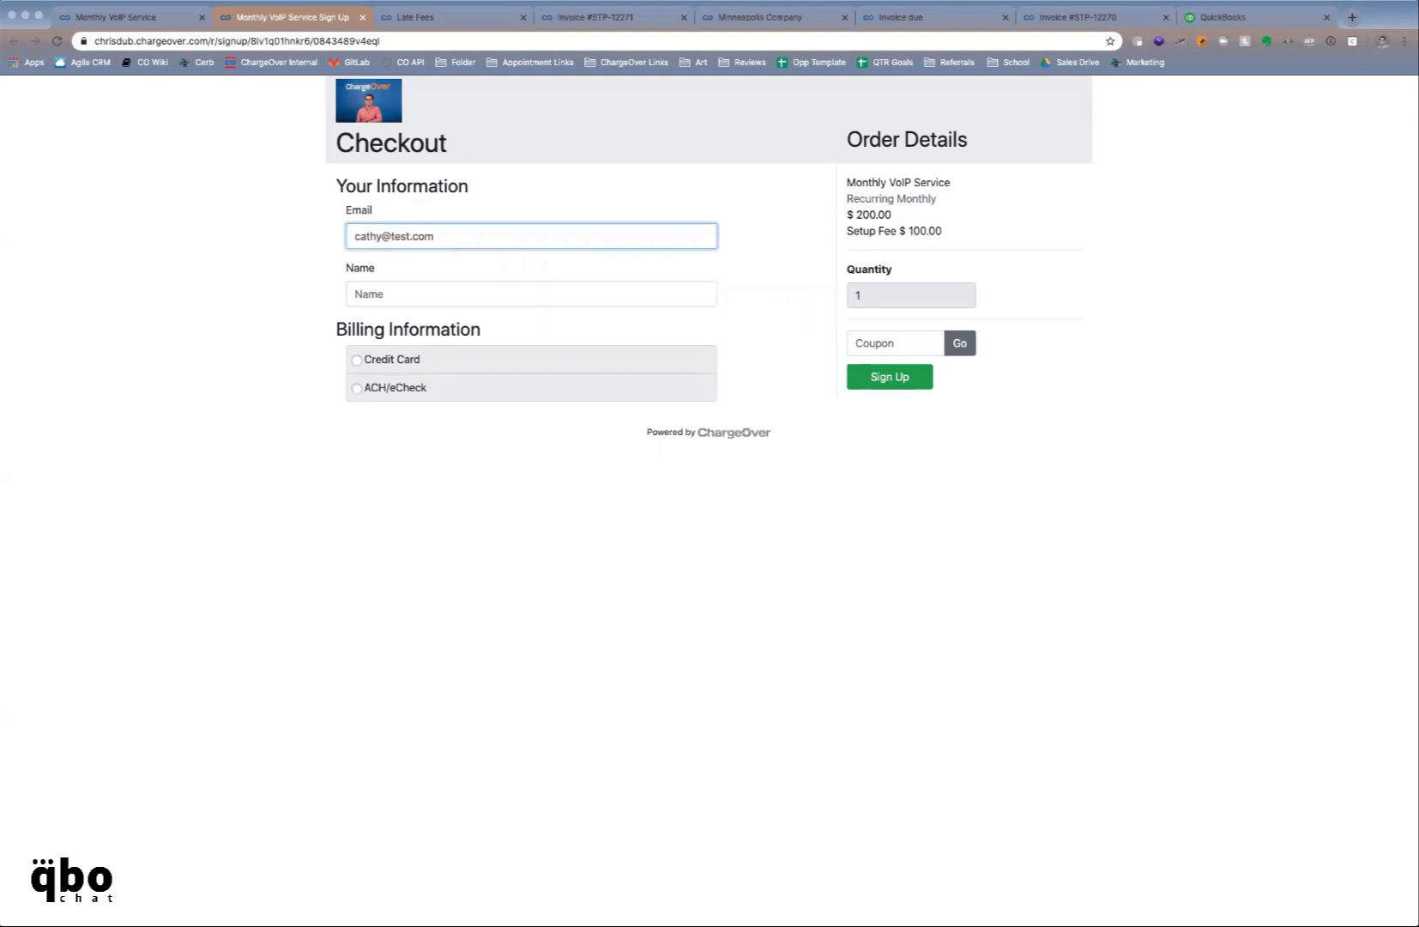
pyautogui.click(369, 294)
pyautogui.write('Cathy ')
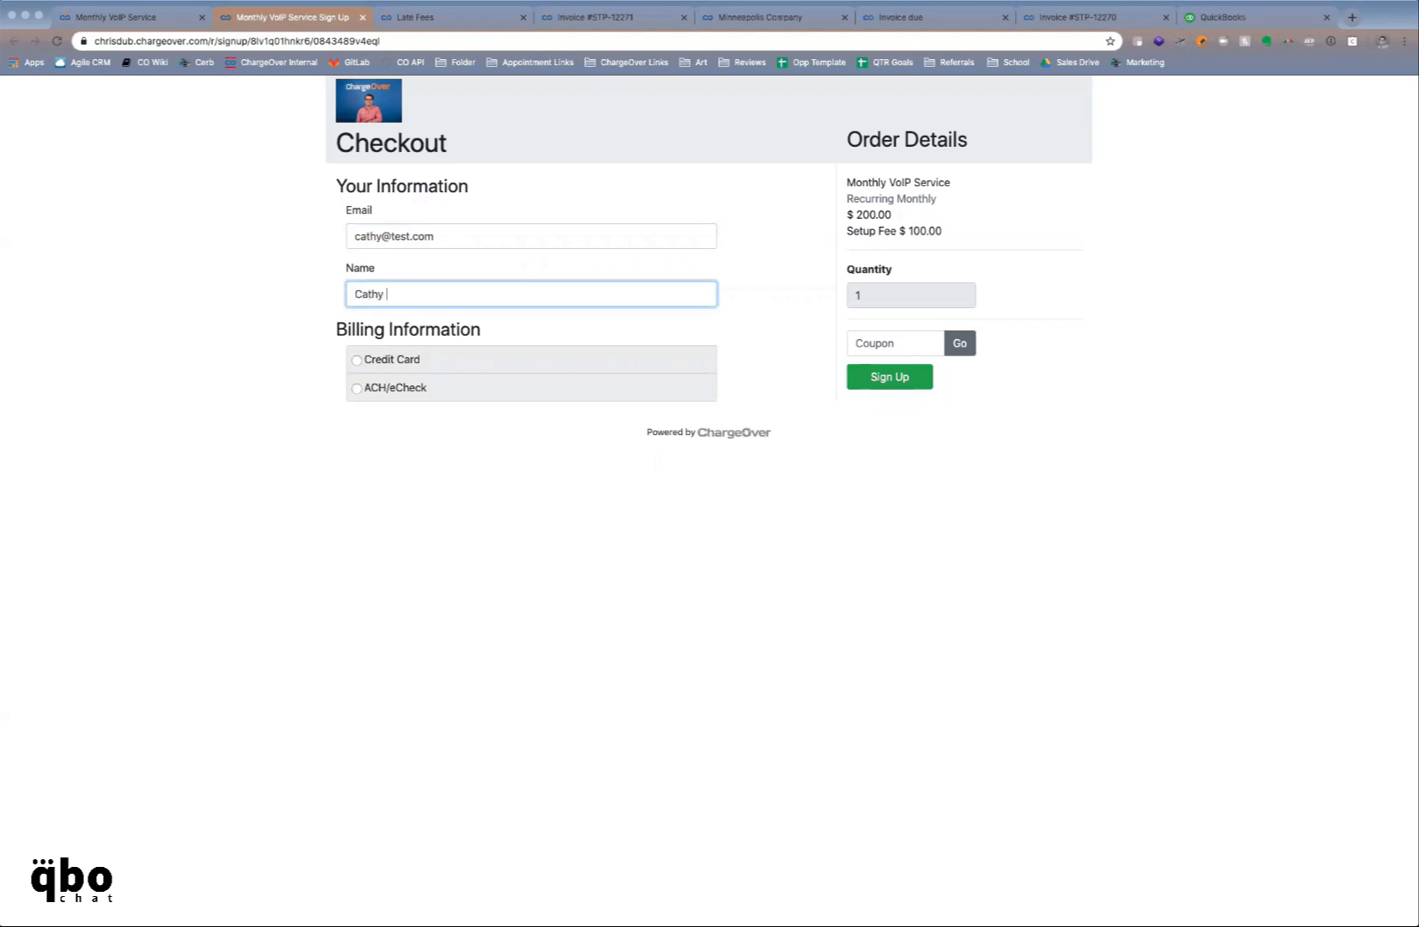
pyautogui.write('Co 2')
# Pay by credit card, entering a test card number, cardholder name, expiry 12/22 and the security code
pyautogui.click(356, 361)
pyautogui.click(366, 416)
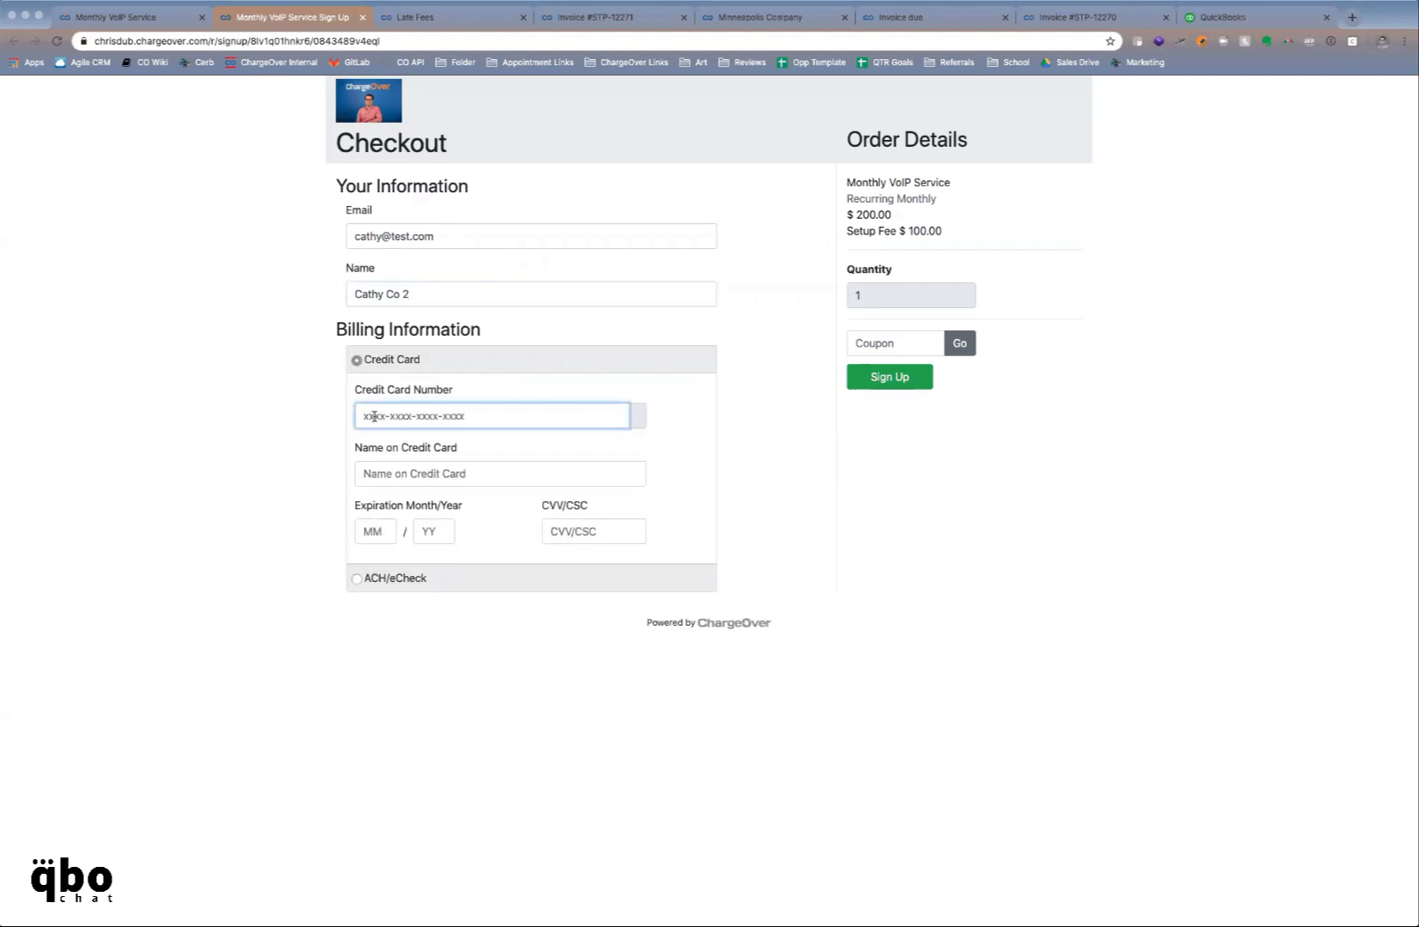
pyautogui.write('4111111111111111')
pyautogui.click(364, 473)
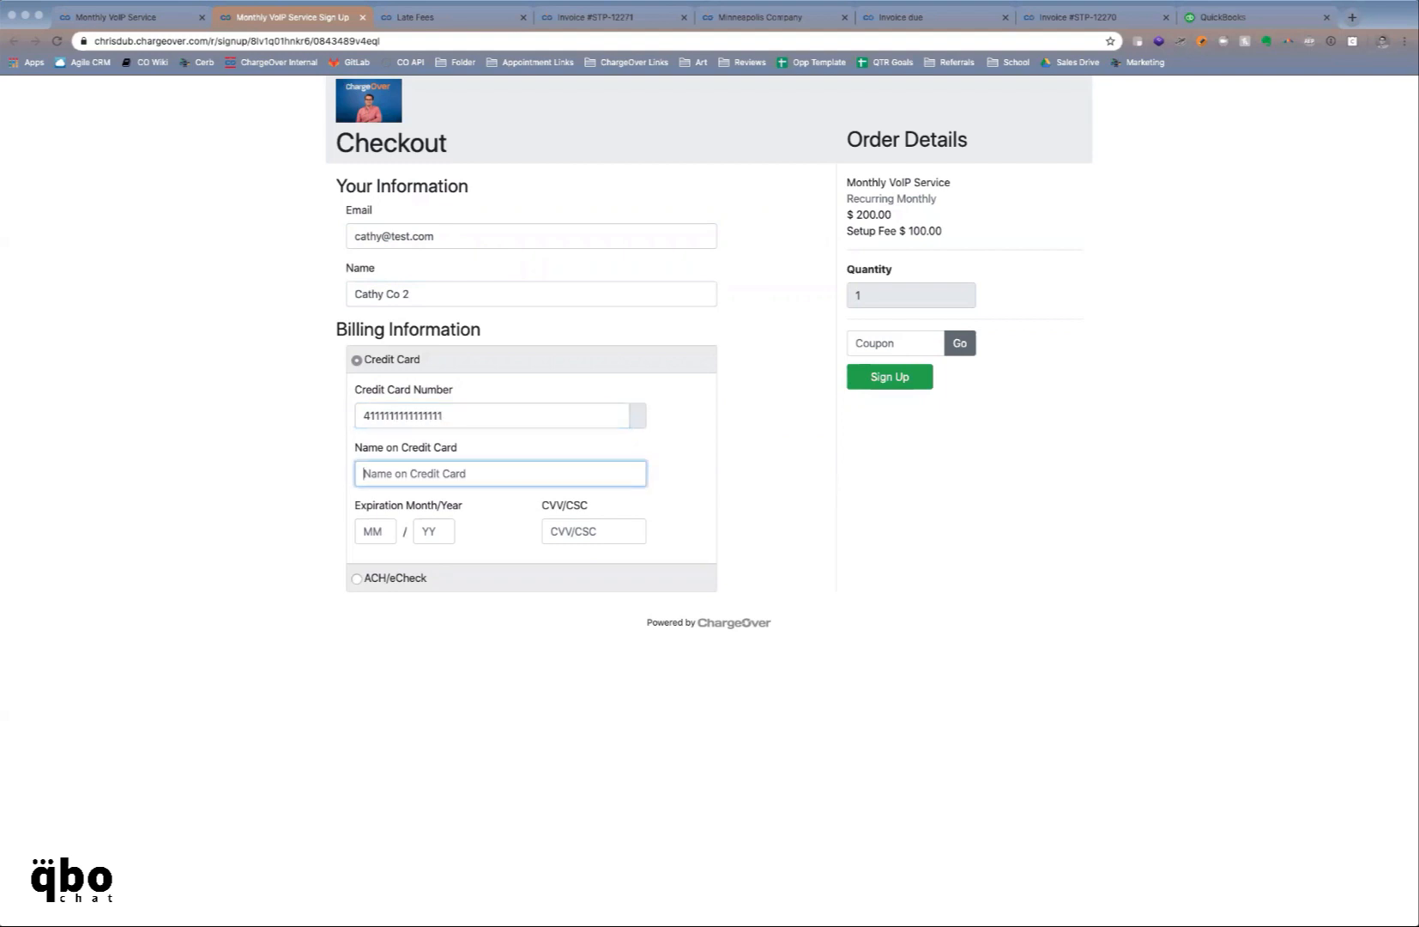
pyautogui.write('Cathy Test')
pyautogui.press('Tab')
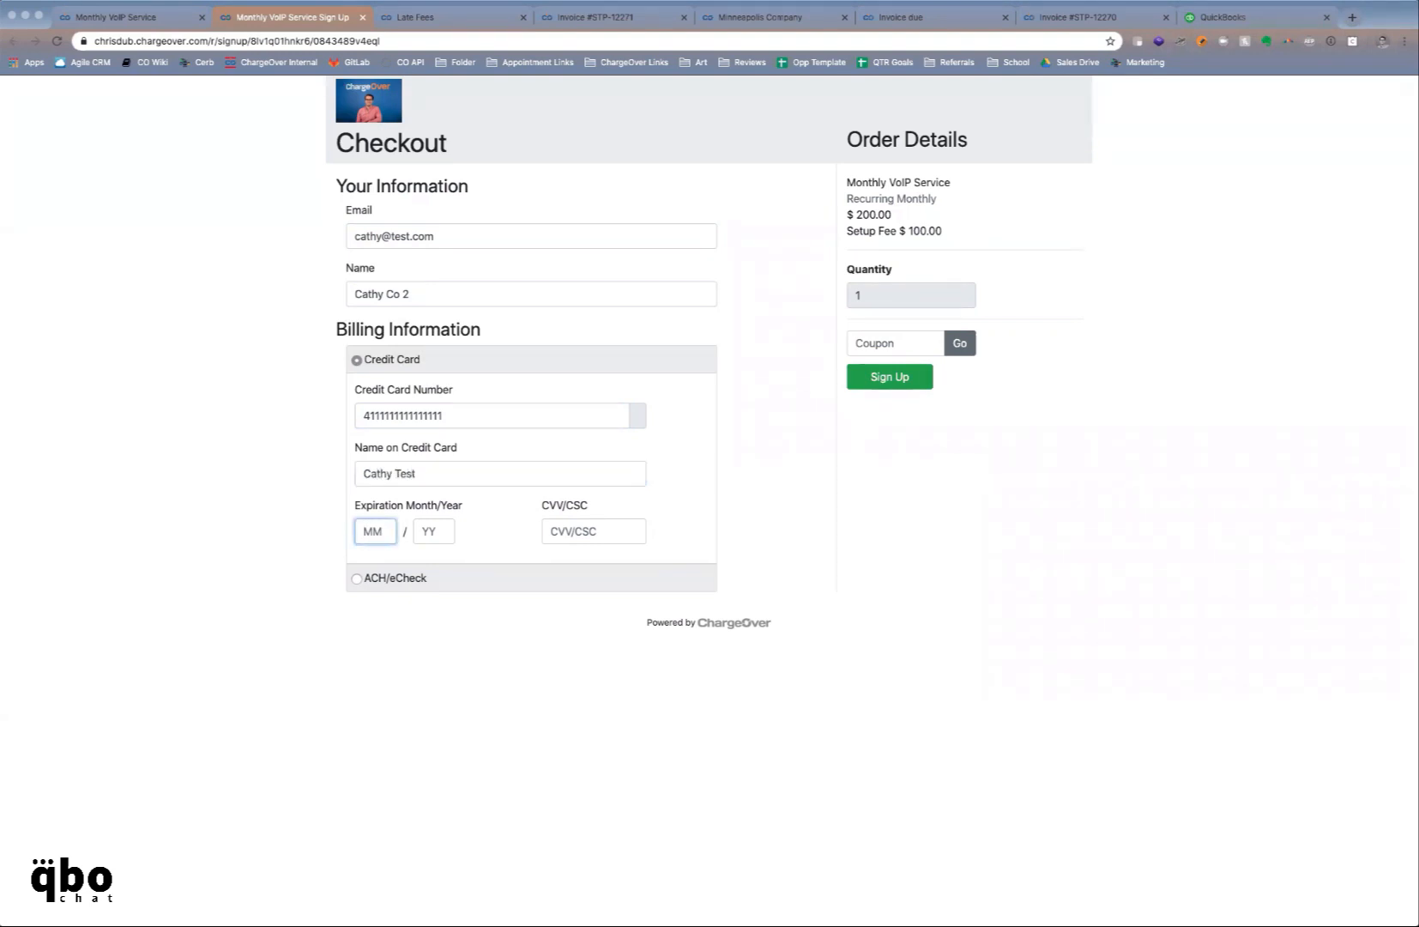
pyautogui.write('12')
pyautogui.press('Tab')
pyautogui.write('22')
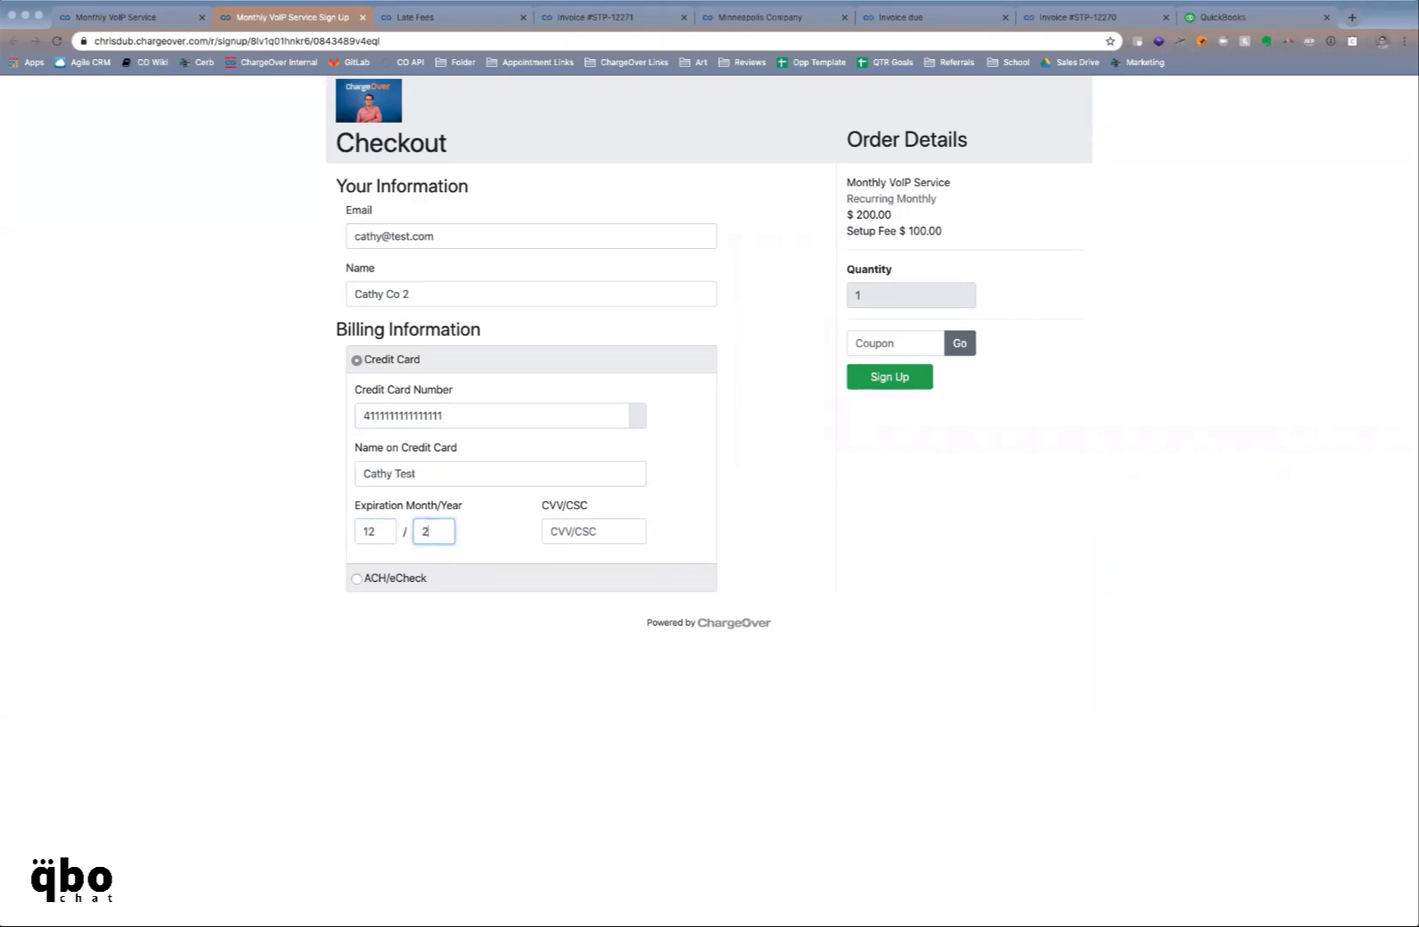
pyautogui.press('Tab')
pyautogui.write('12')
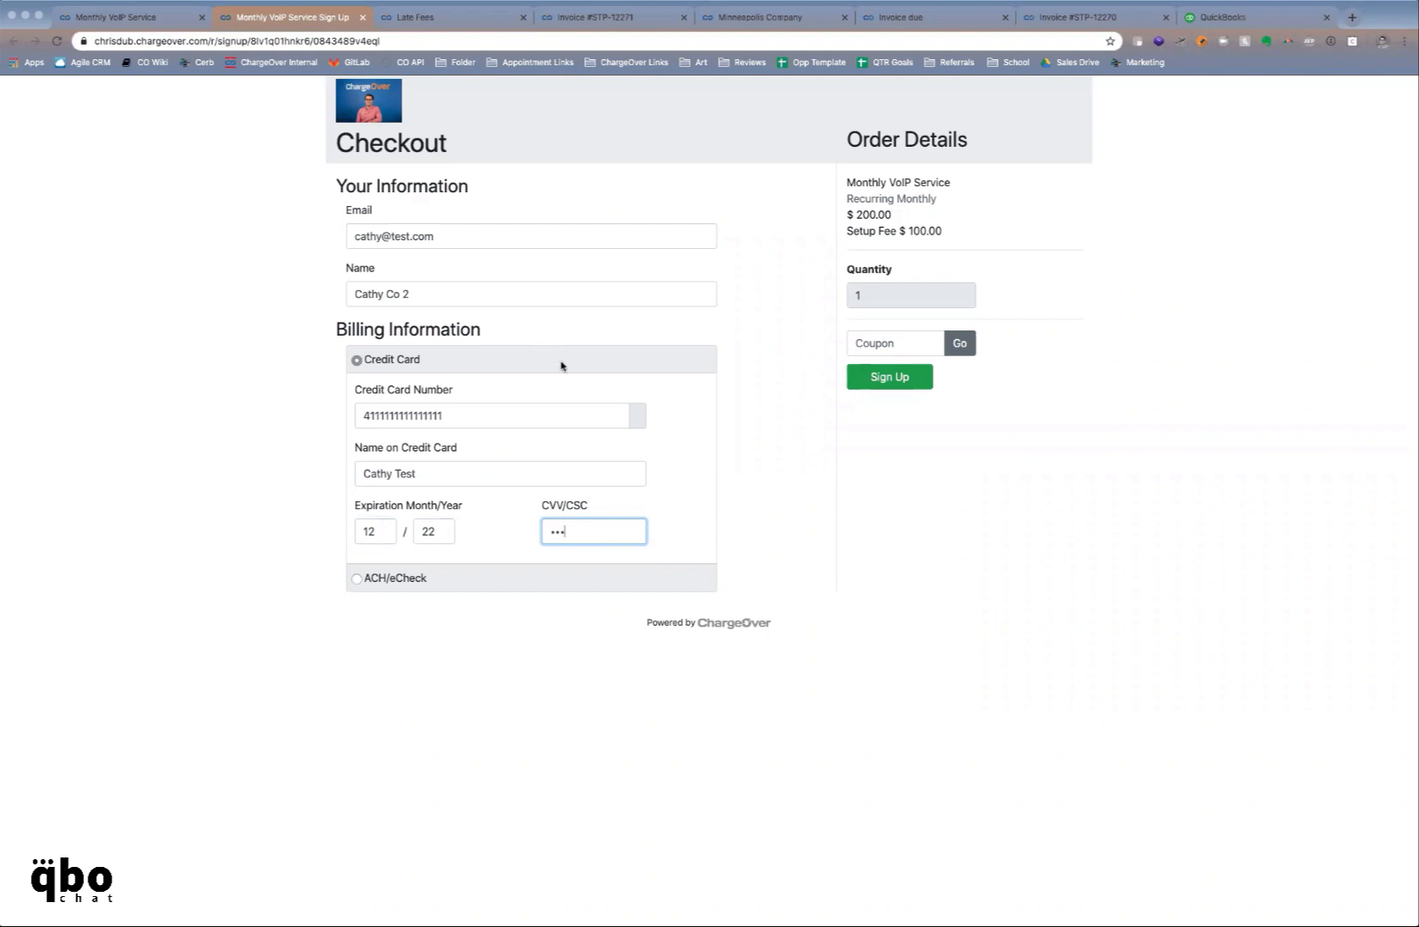
# Submit the sign-up, charging $309 to the Visa ending 1111, and go back to the product tab
pyautogui.click(707, 431)
pyautogui.click(888, 376)
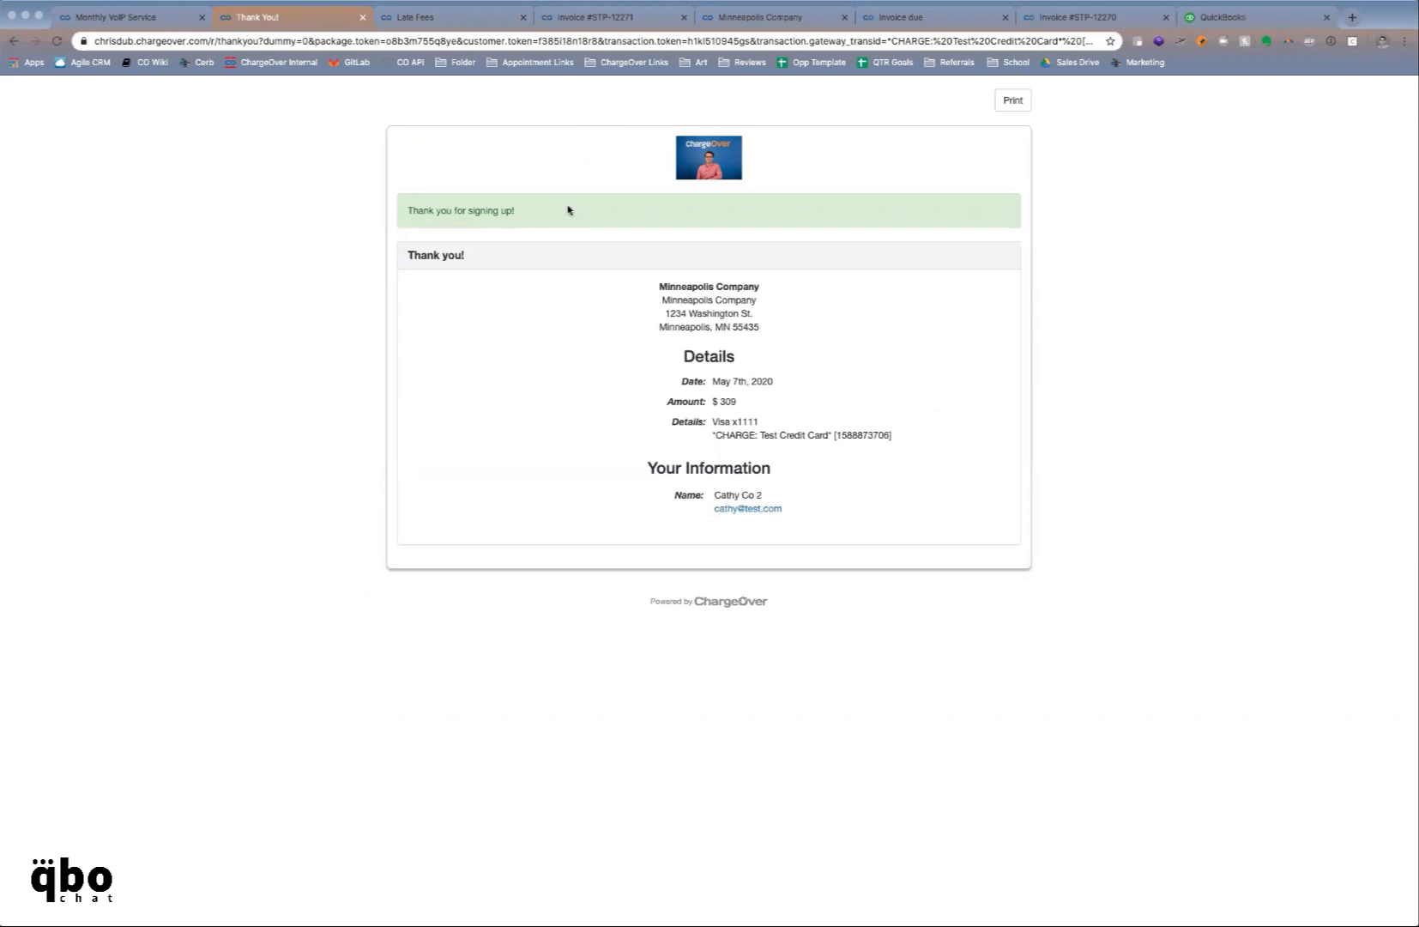
pyautogui.click(171, 17)
# Open Cathy Co 2's customer record, review its invoices, payments and payment methods, and open subscription 1328
pyautogui.click(968, 407)
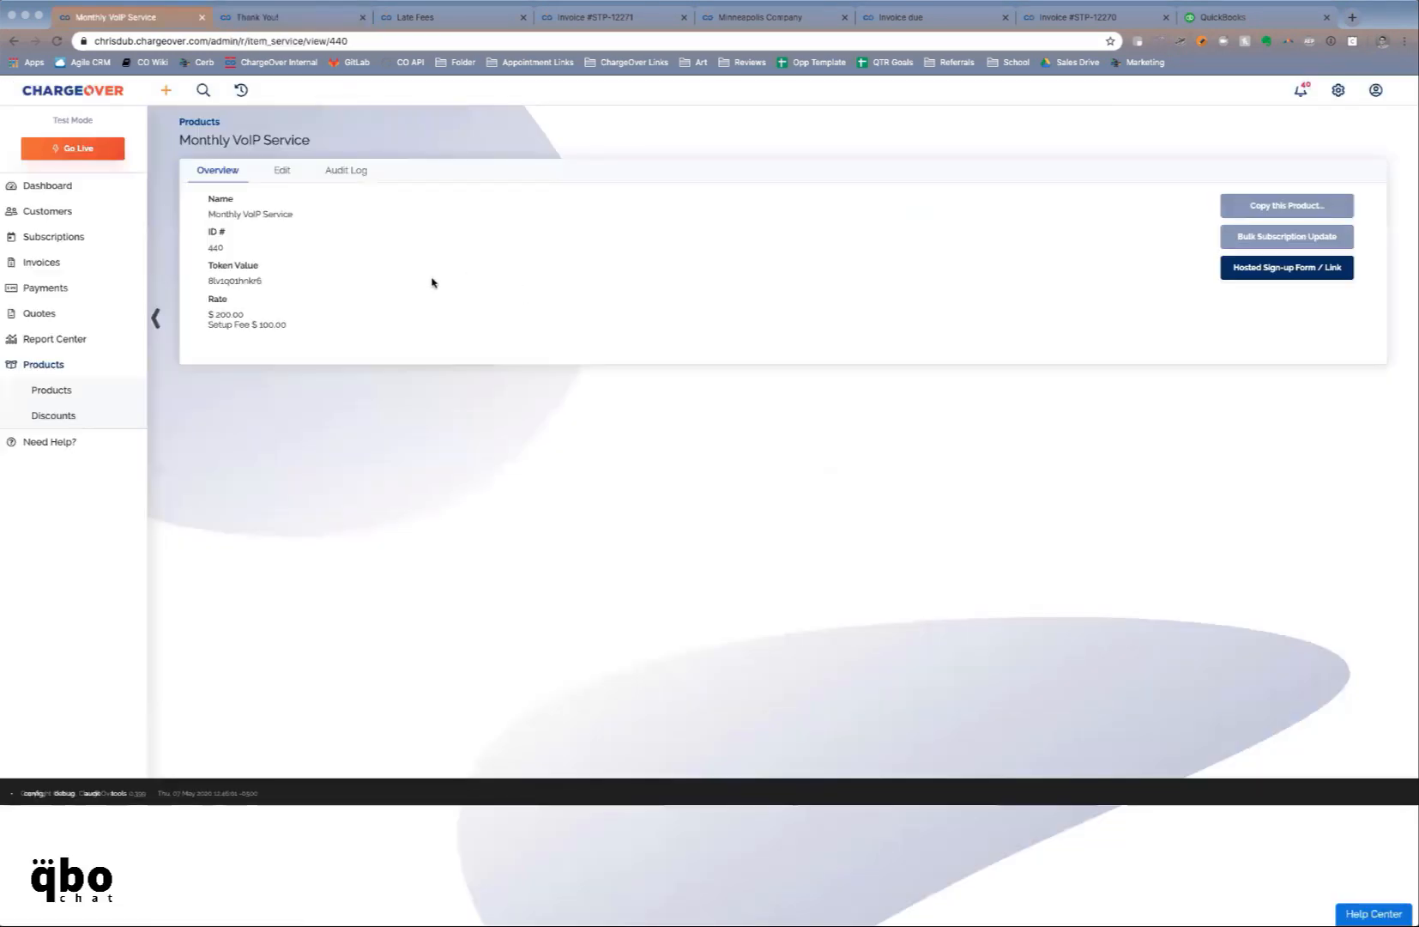
pyautogui.click(90, 215)
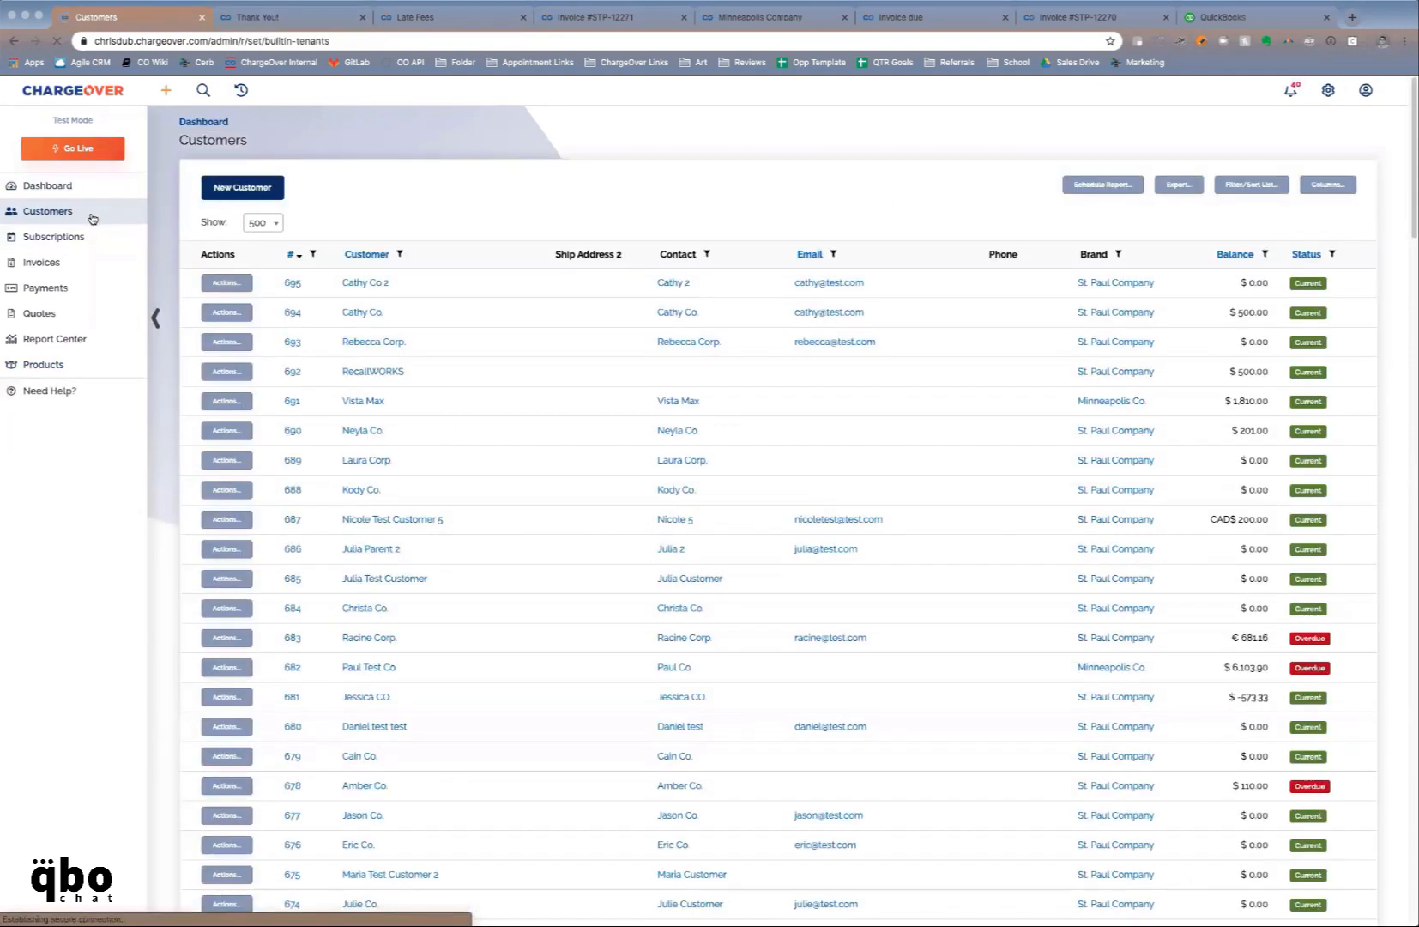
pyautogui.click(367, 283)
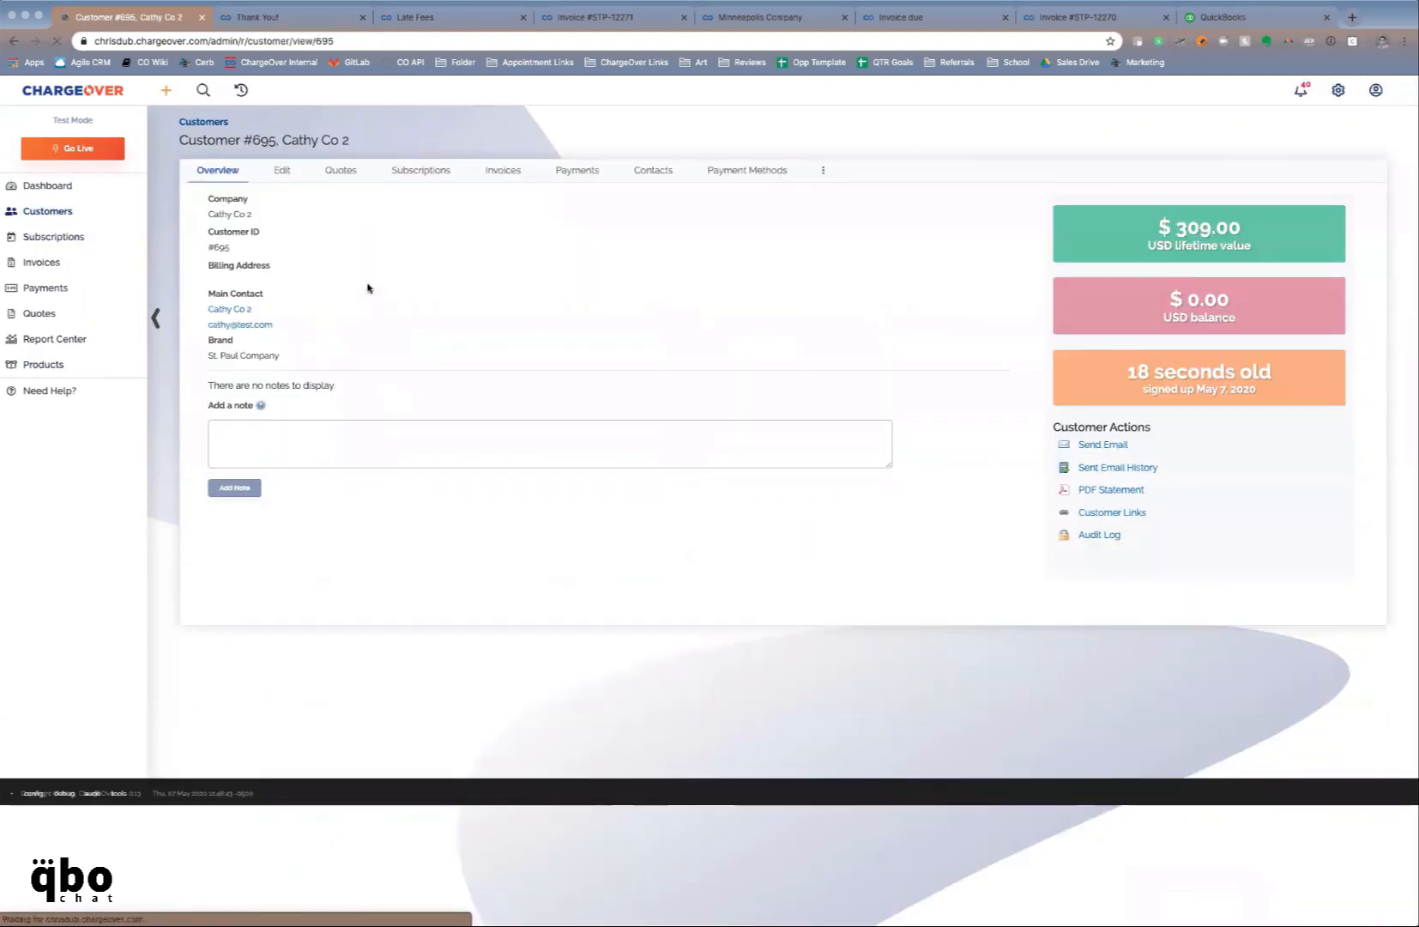
pyautogui.click(413, 174)
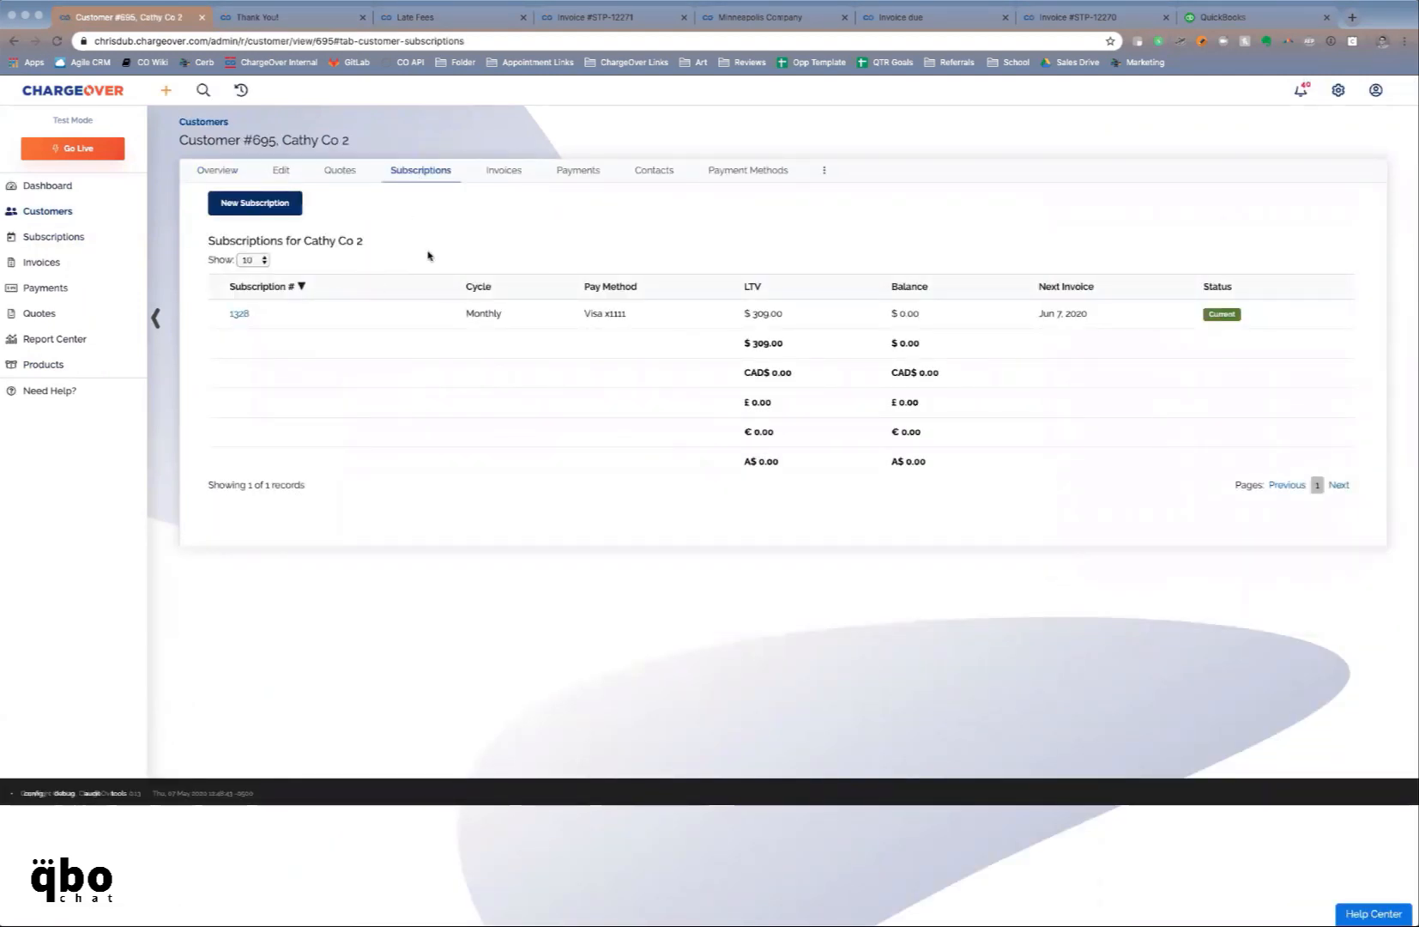
pyautogui.click(505, 173)
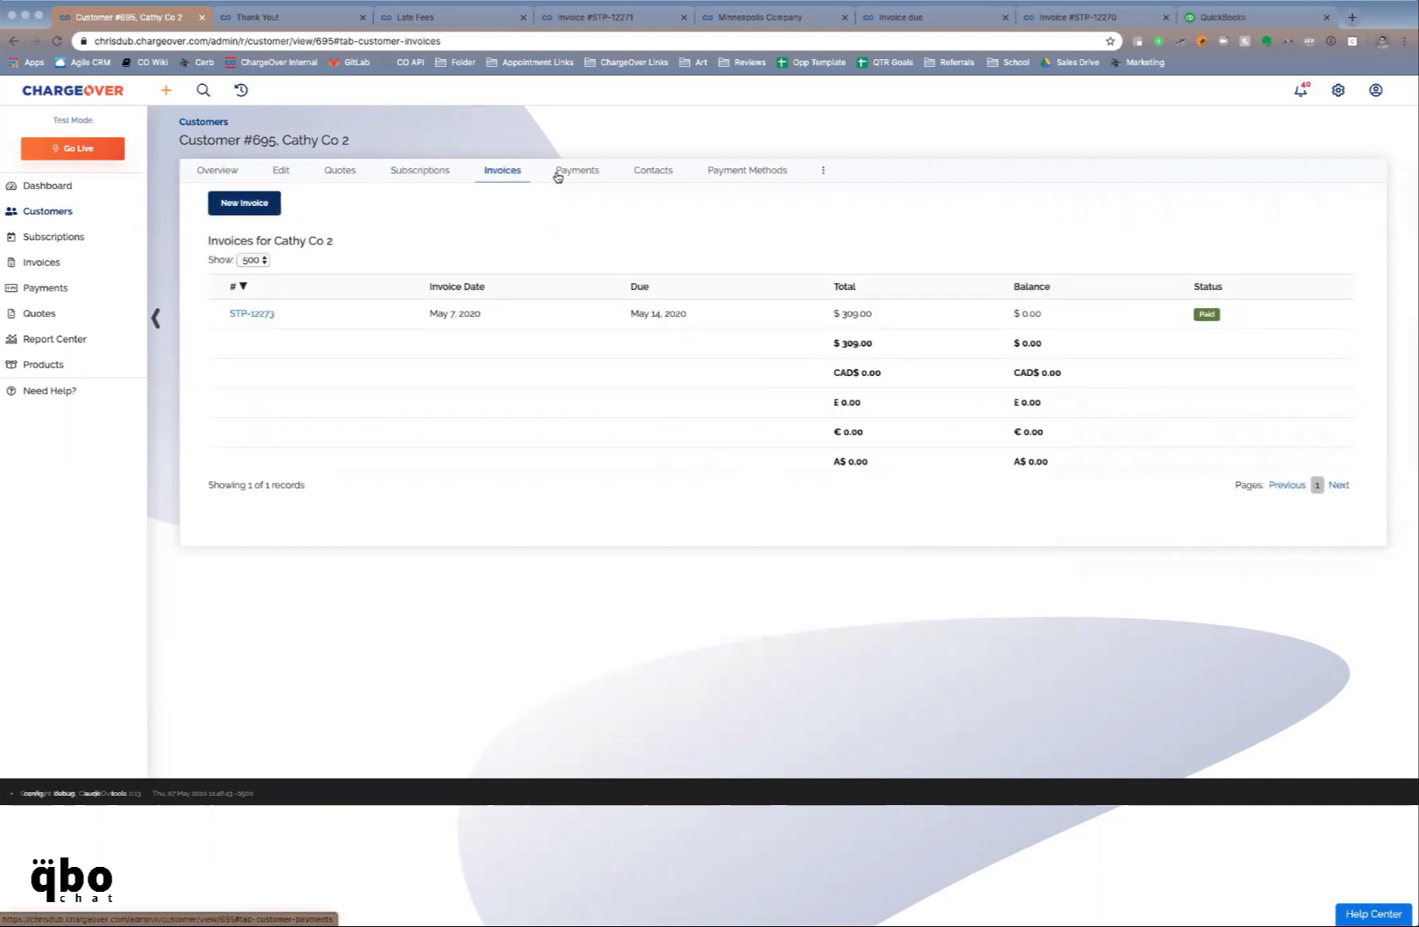
pyautogui.click(558, 175)
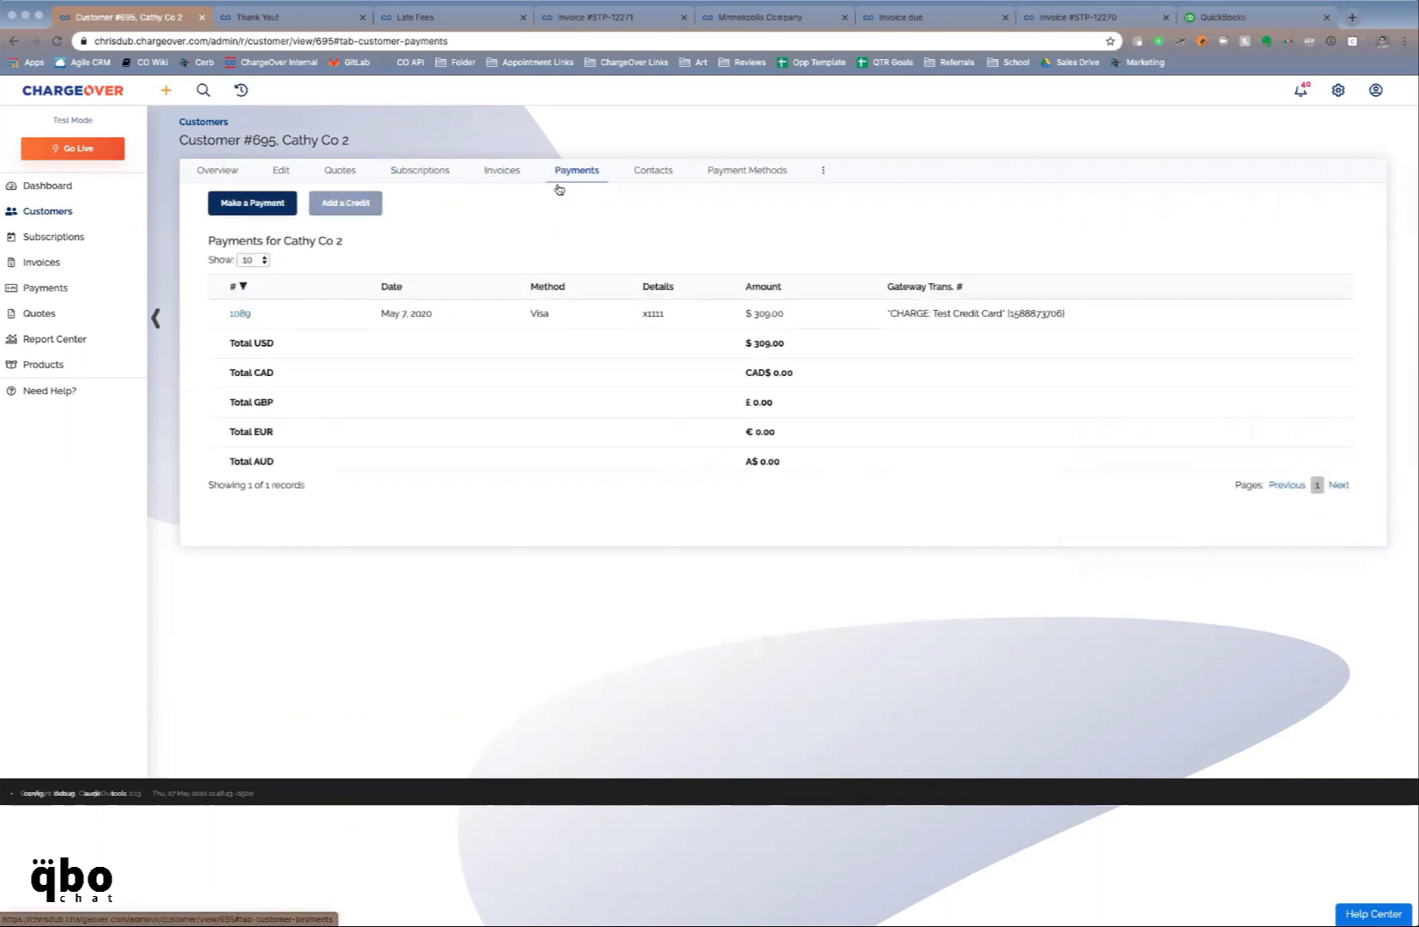
pyautogui.click(729, 171)
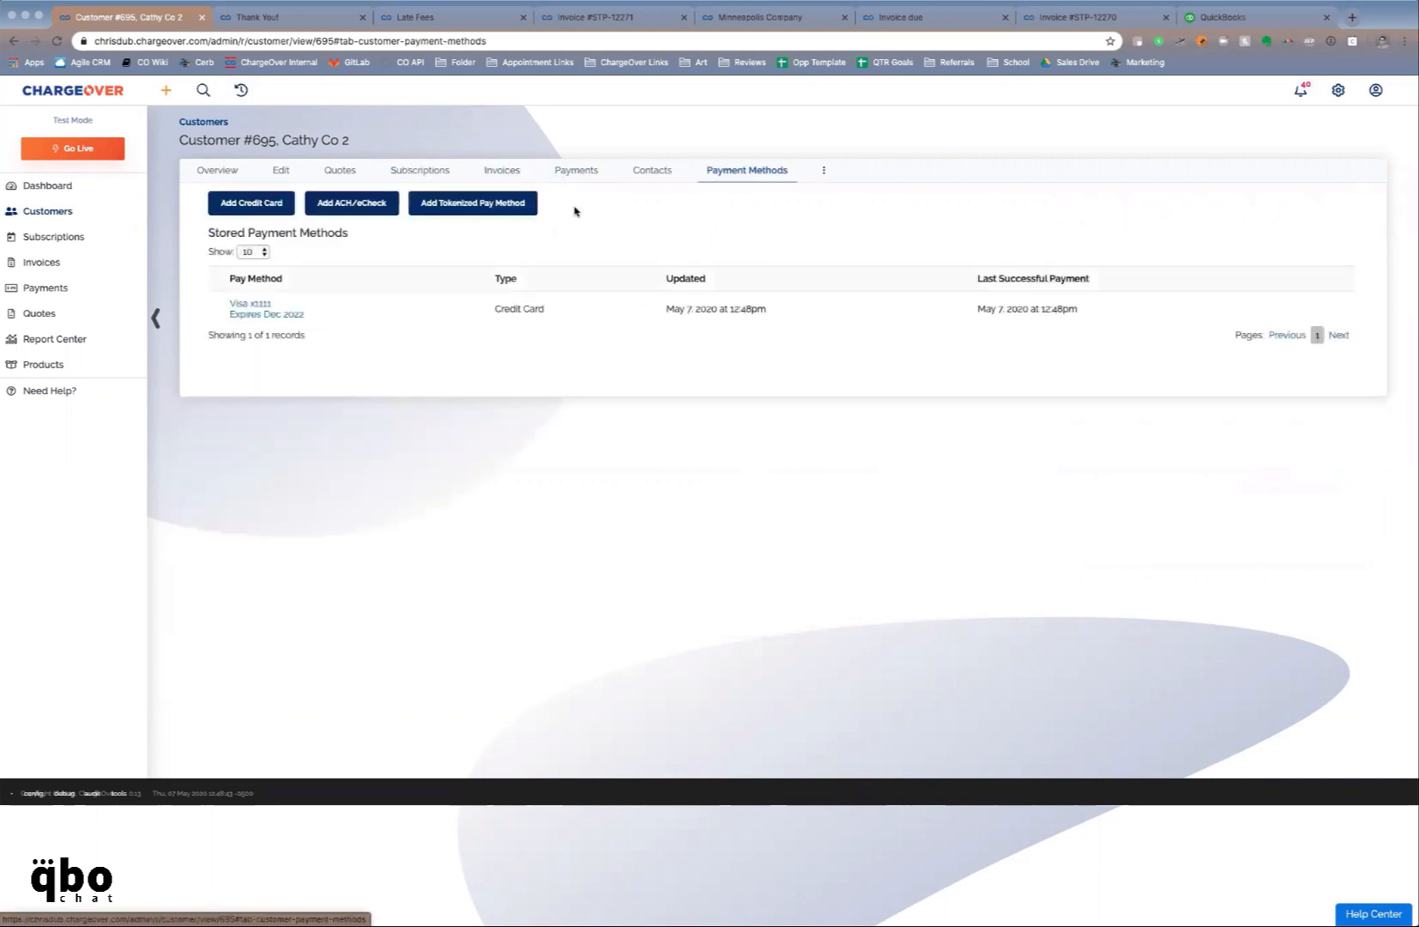
pyautogui.click(426, 171)
pyautogui.click(240, 315)
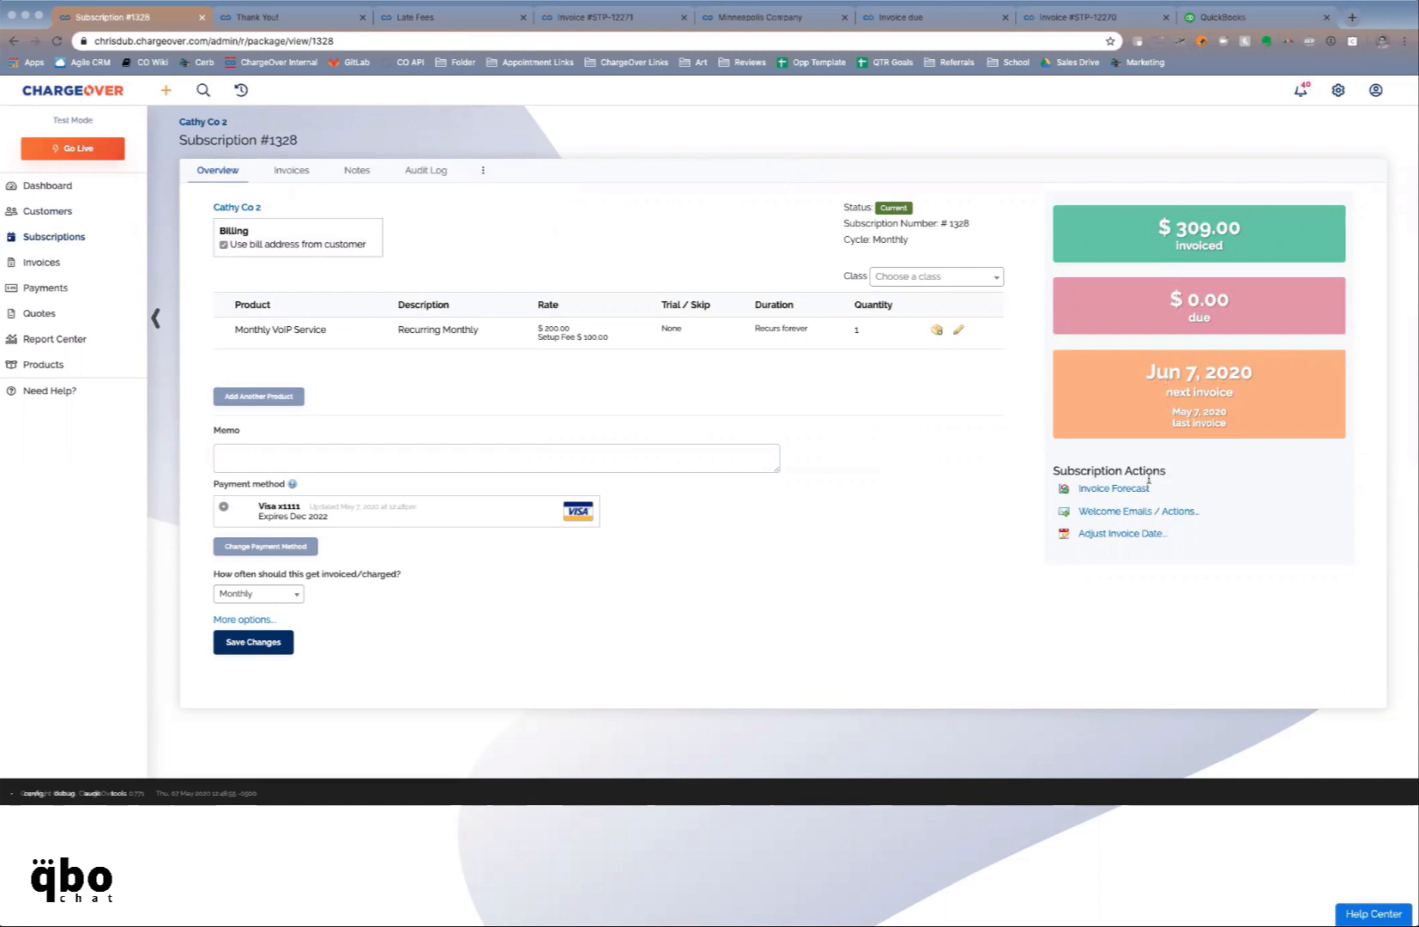
# Change subscription 1328's next invoicing date to Jun 15, 2020
pyautogui.click(1134, 535)
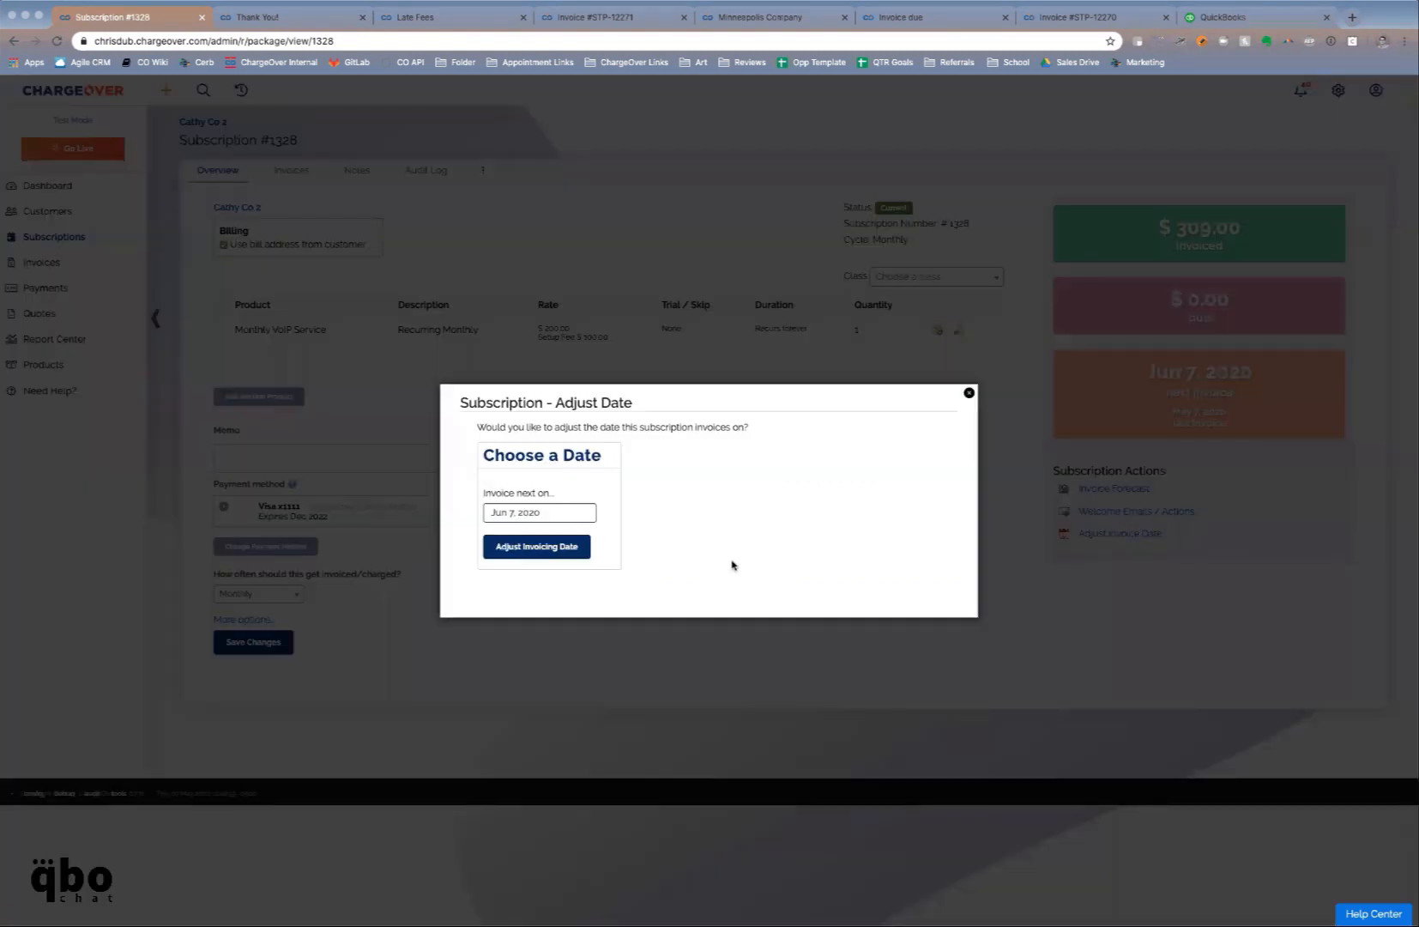
pyautogui.click(578, 514)
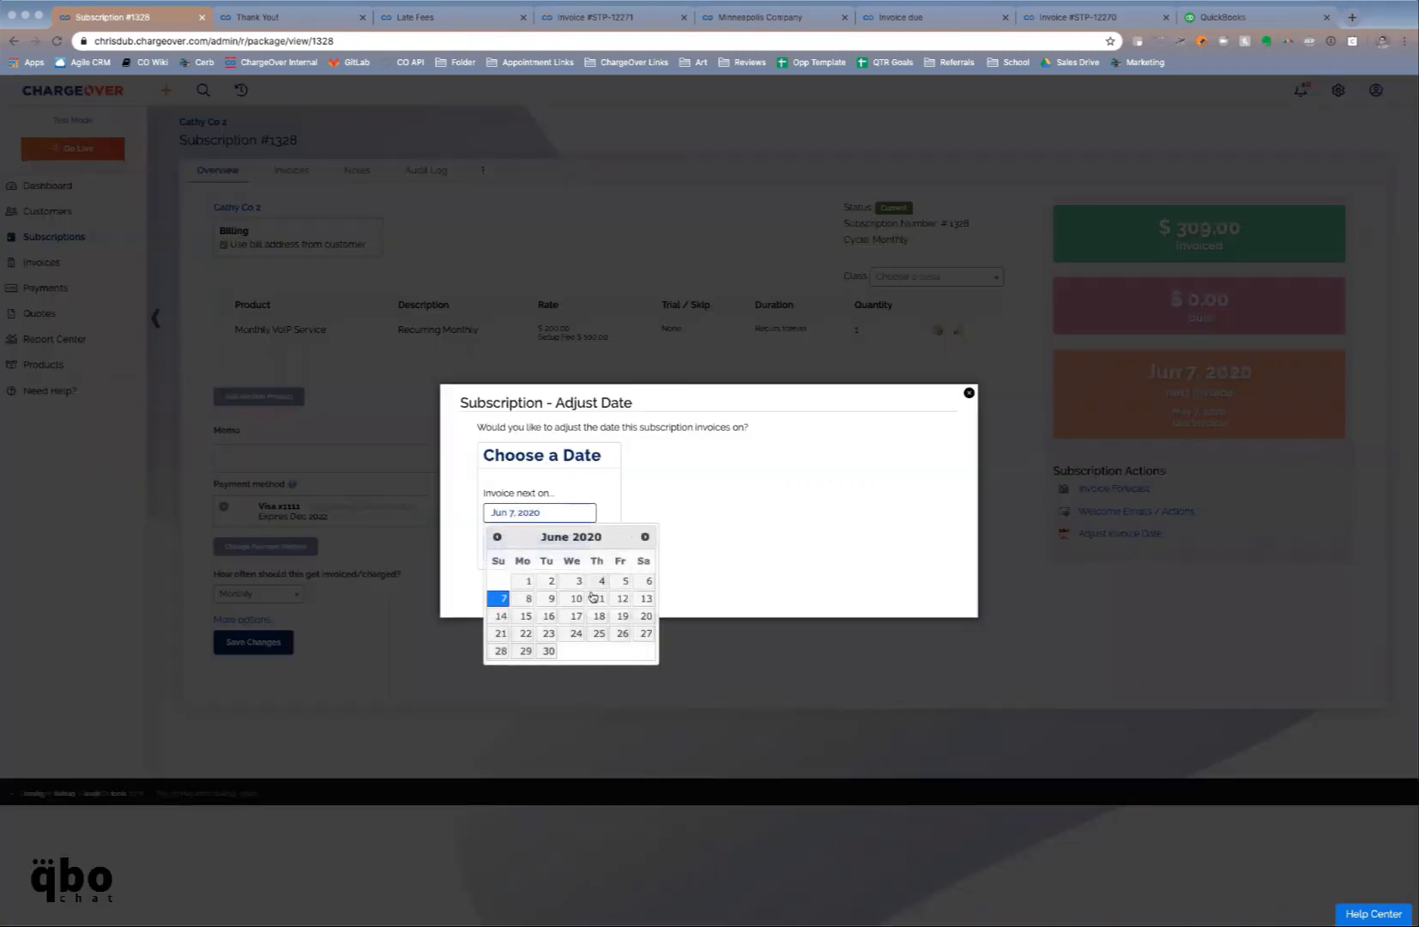
pyautogui.click(526, 617)
pyautogui.click(532, 547)
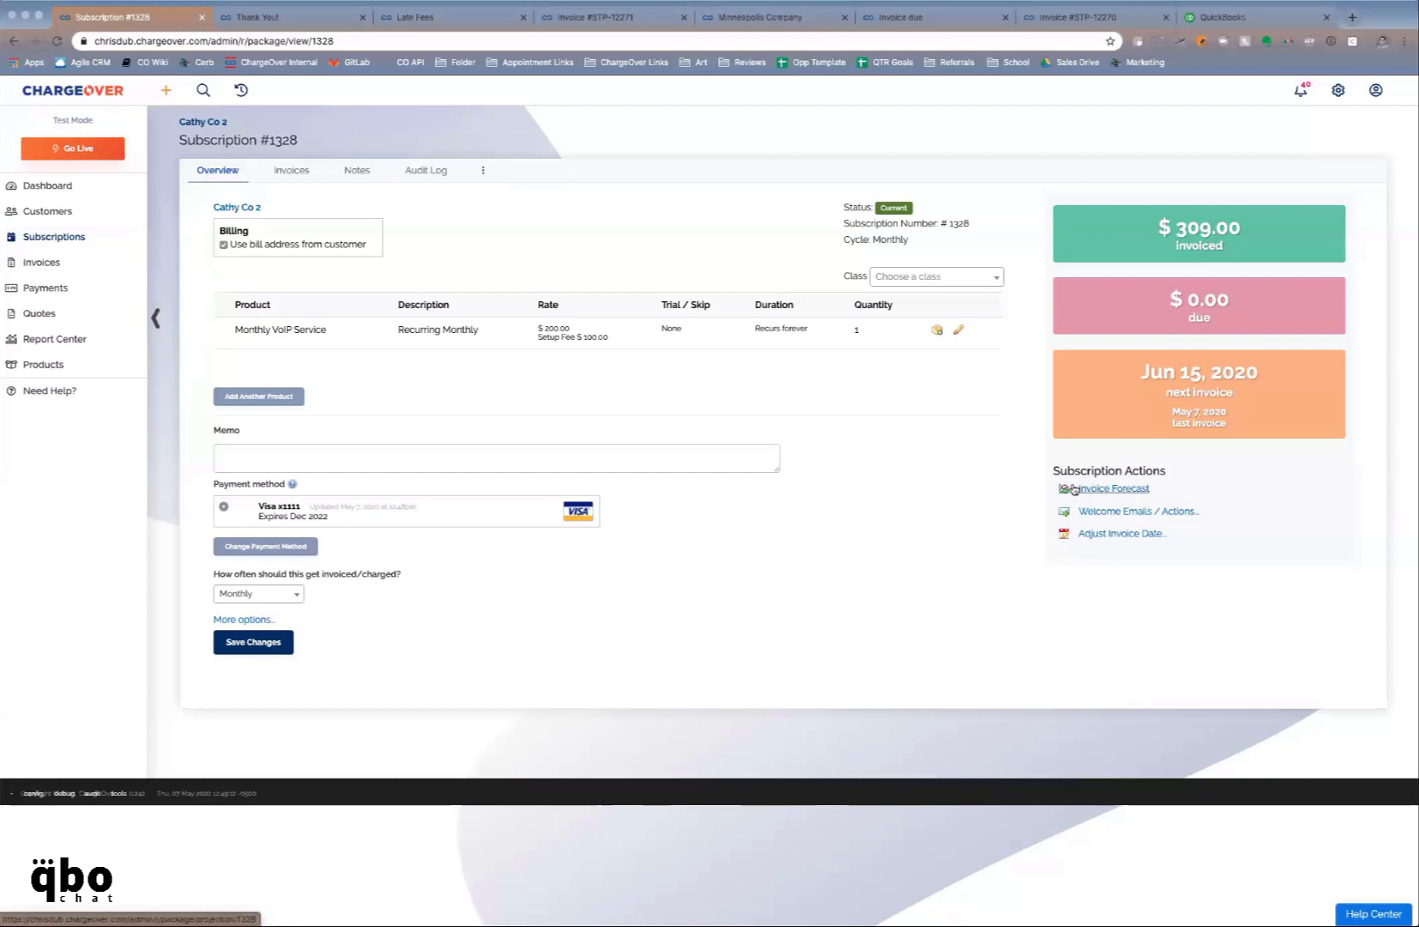
# Preview the invoice forecast, expanding the Jun 15, 2020 invoice's line items, then close it
pyautogui.click(1085, 490)
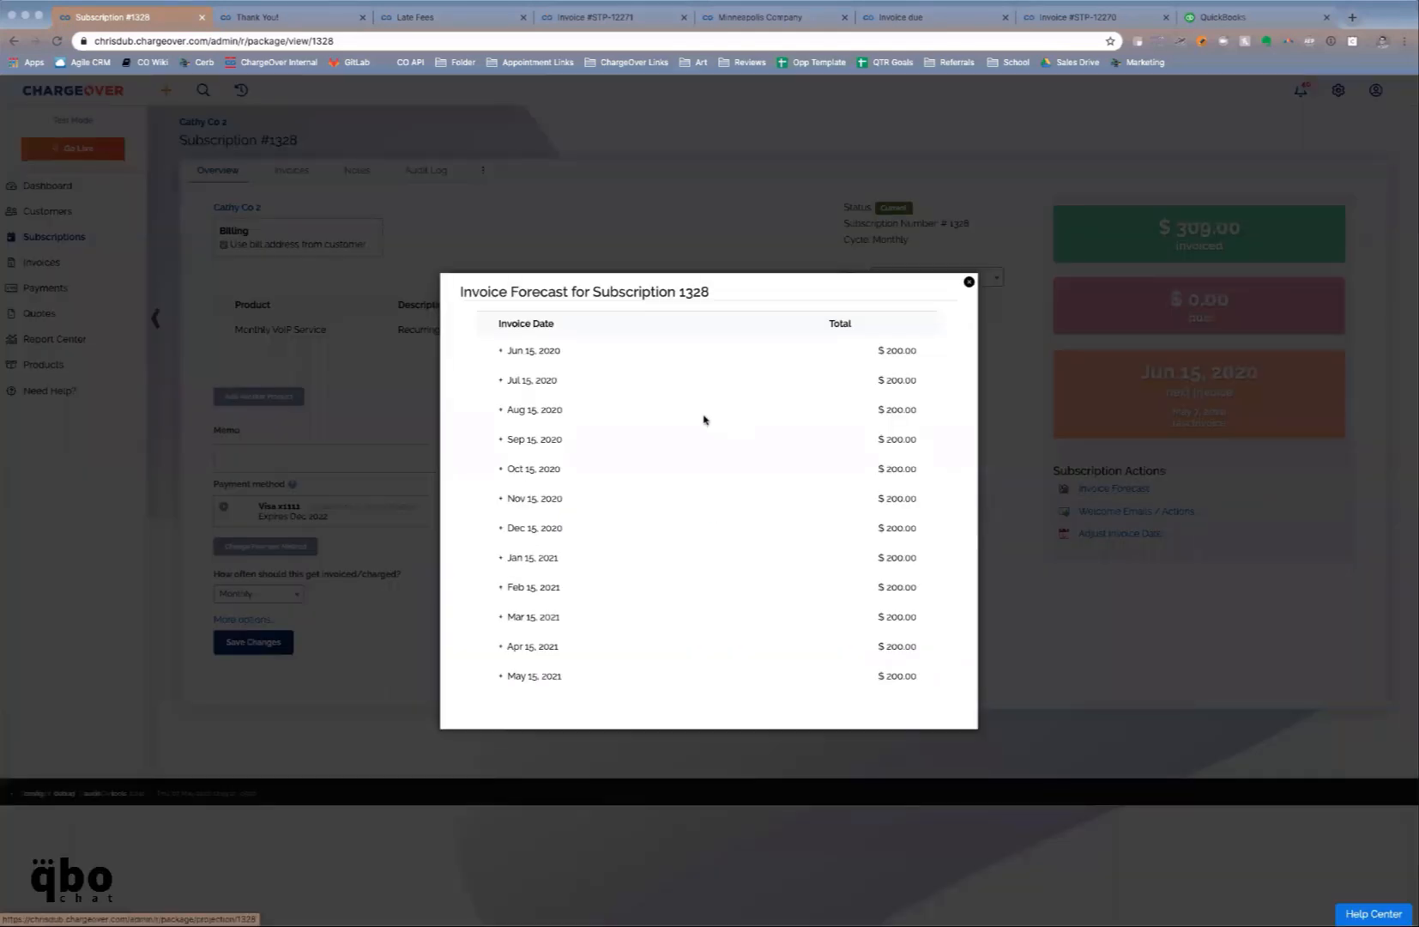
pyautogui.click(501, 354)
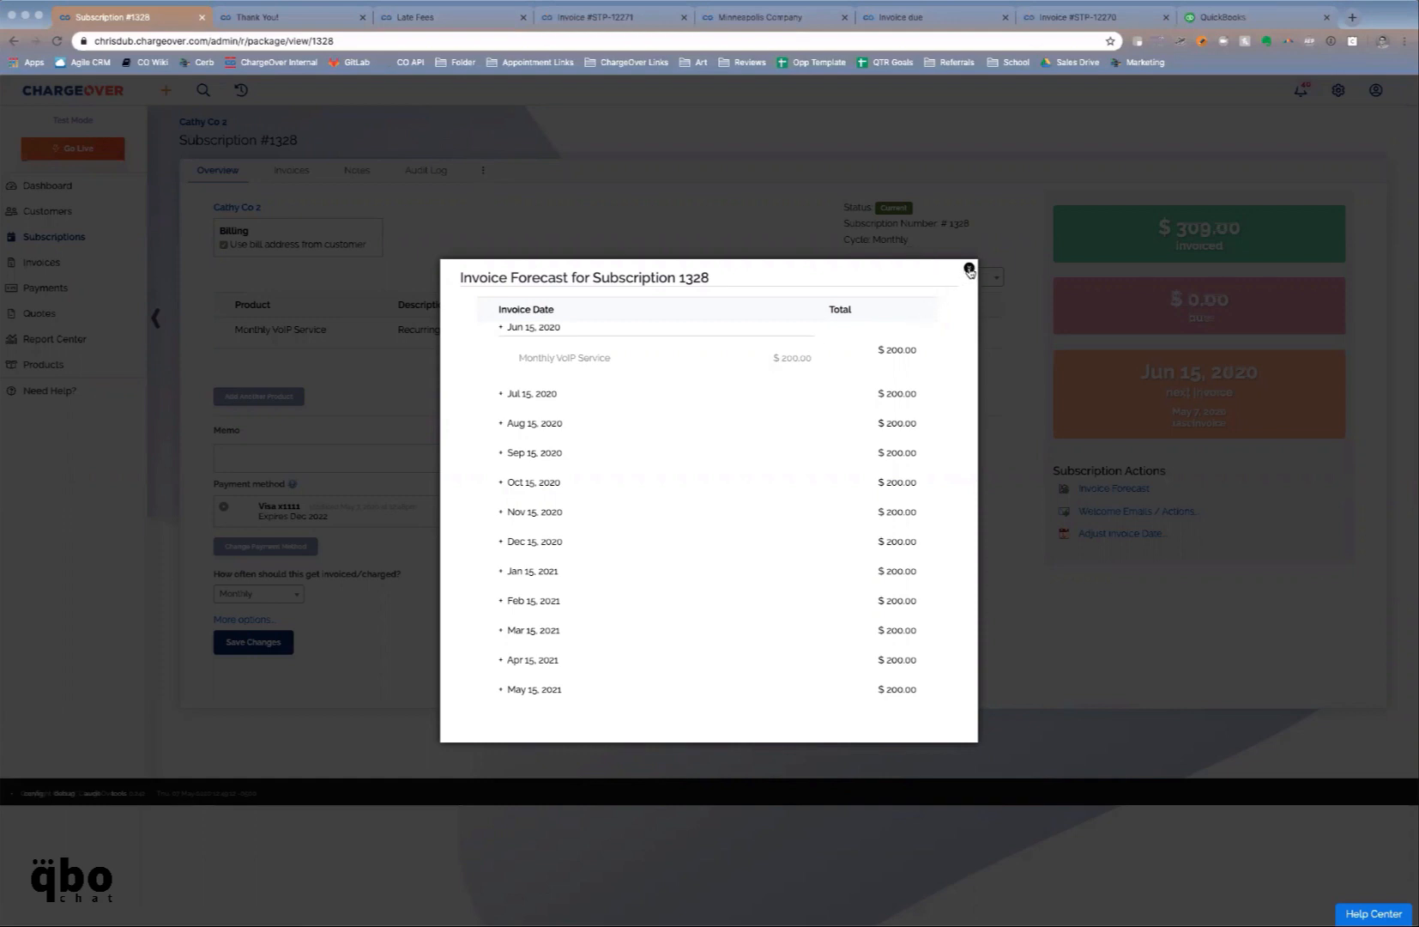
pyautogui.click(967, 268)
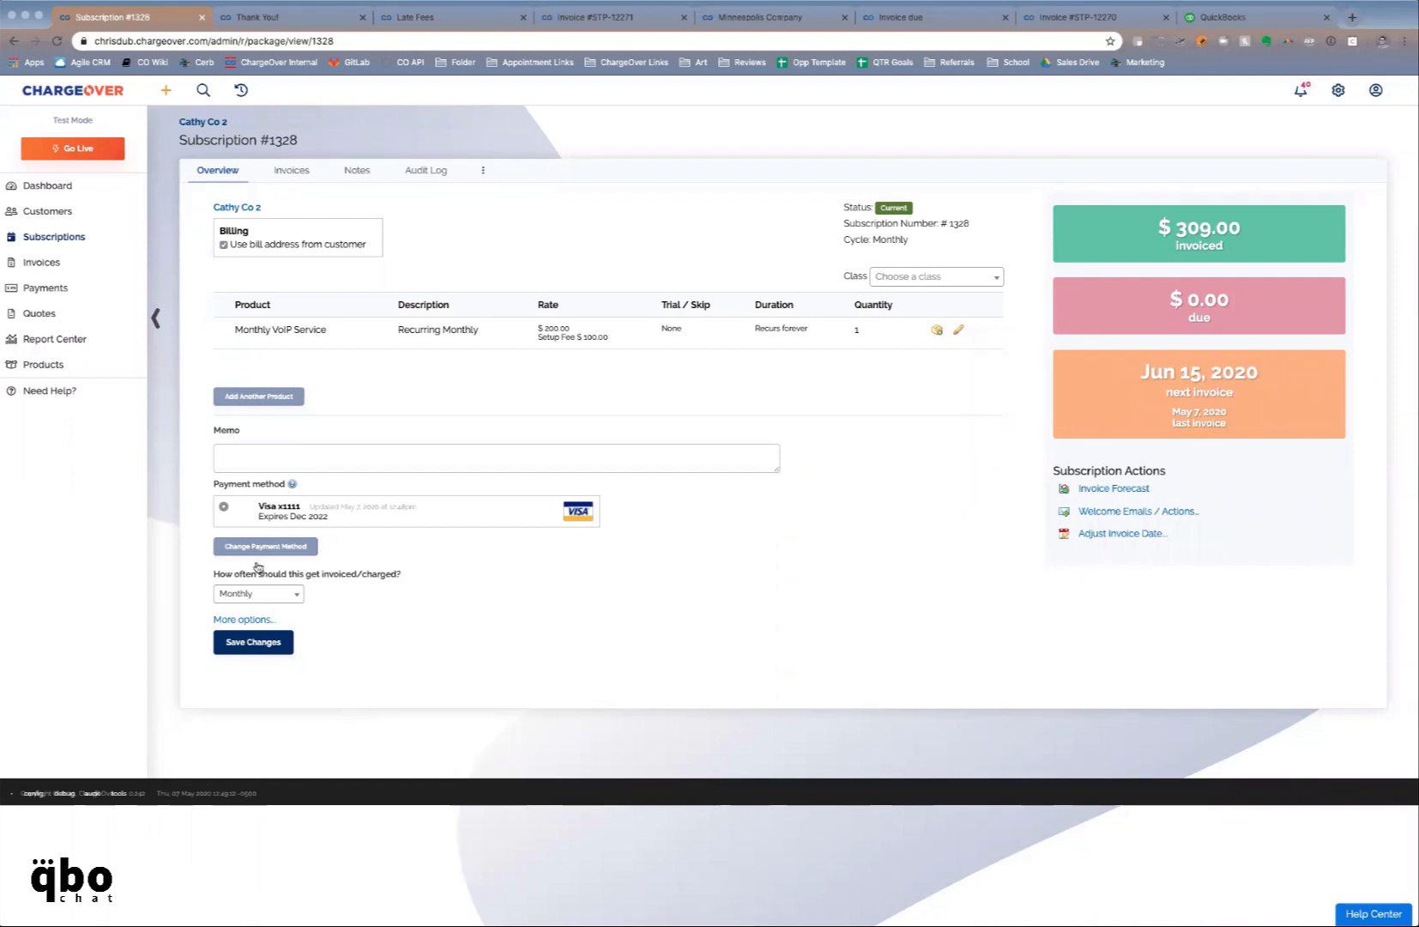
# Add a Setup Fee product line to subscription 1328 and save the changes
pyautogui.click(274, 399)
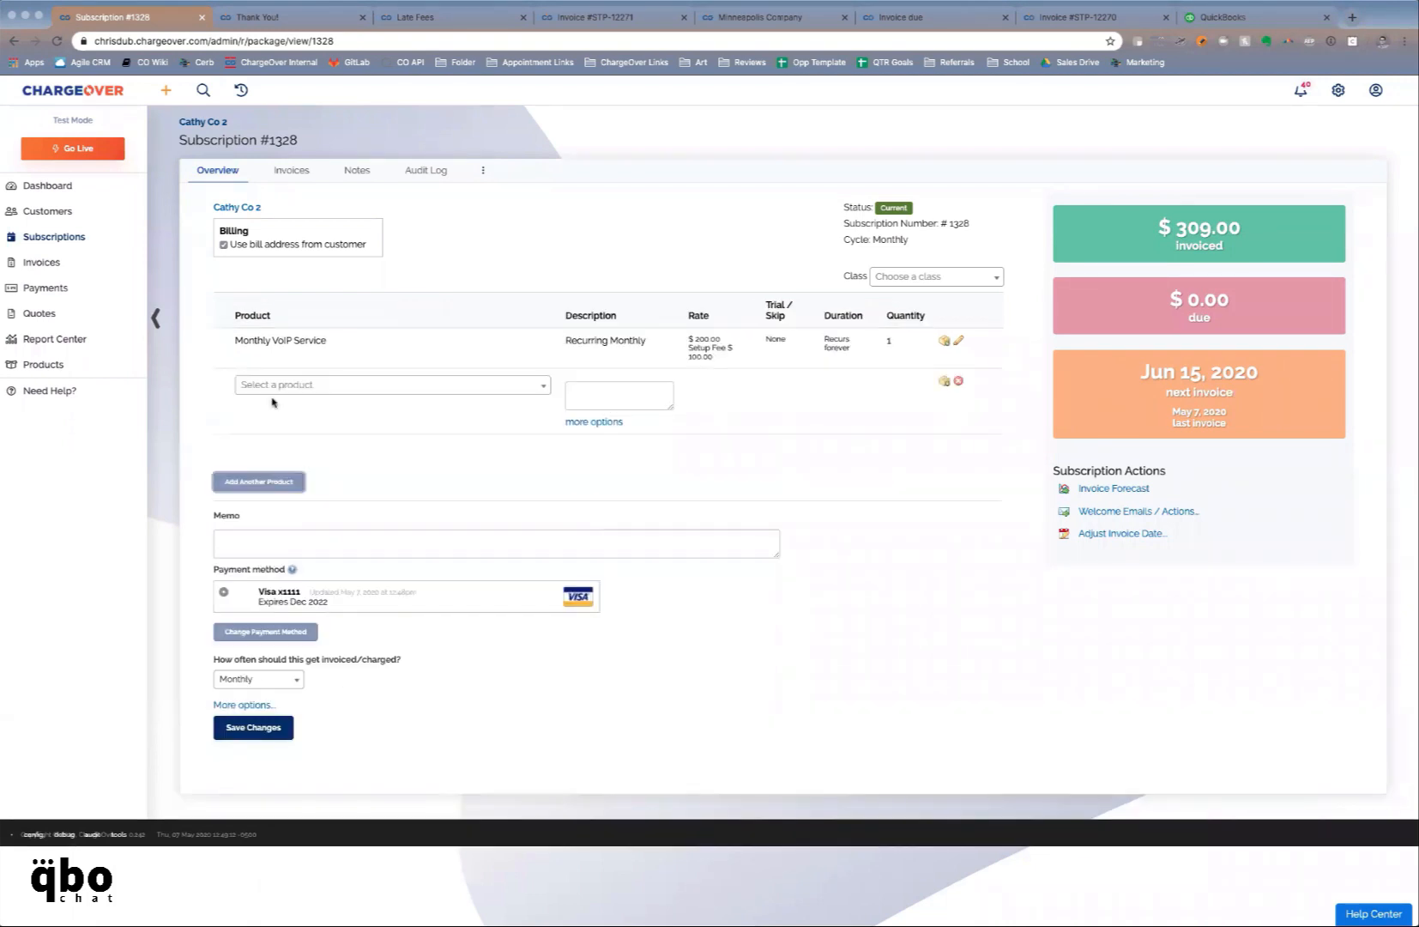
pyautogui.click(271, 387)
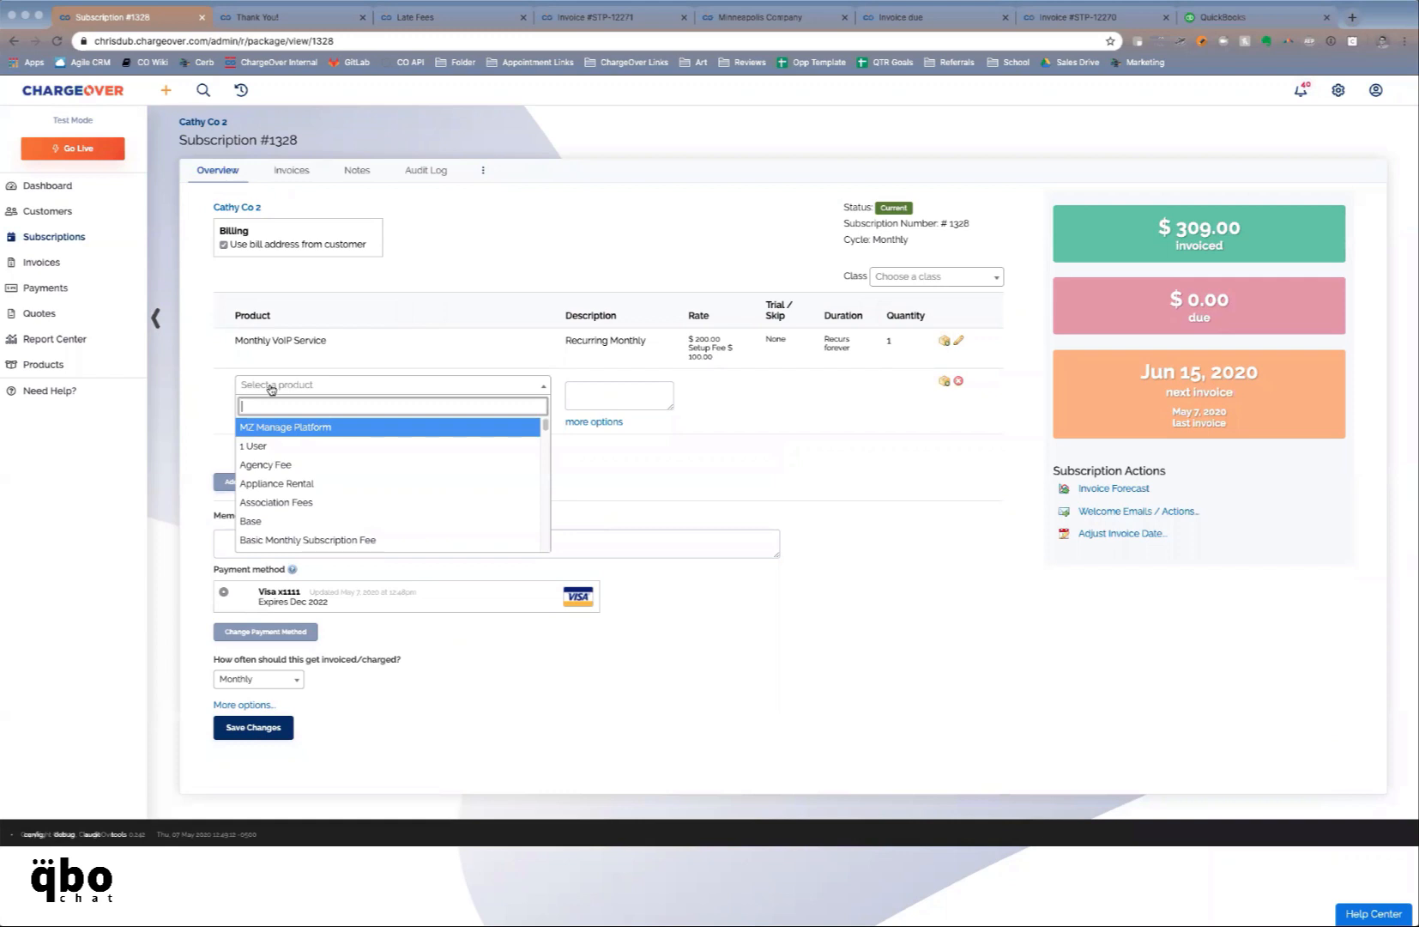
pyautogui.write('set')
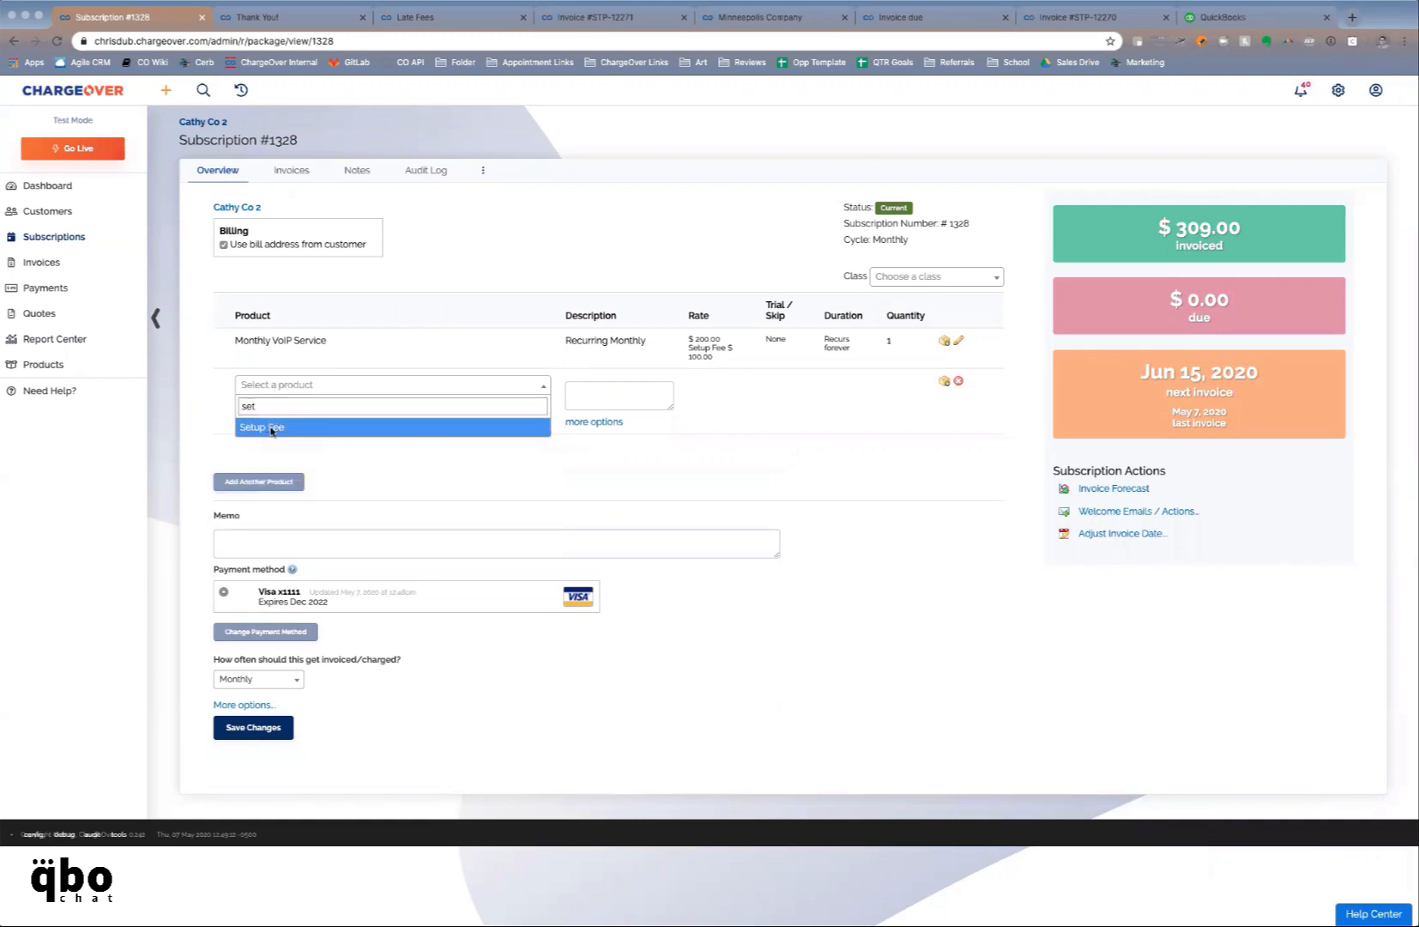
pyautogui.click(272, 421)
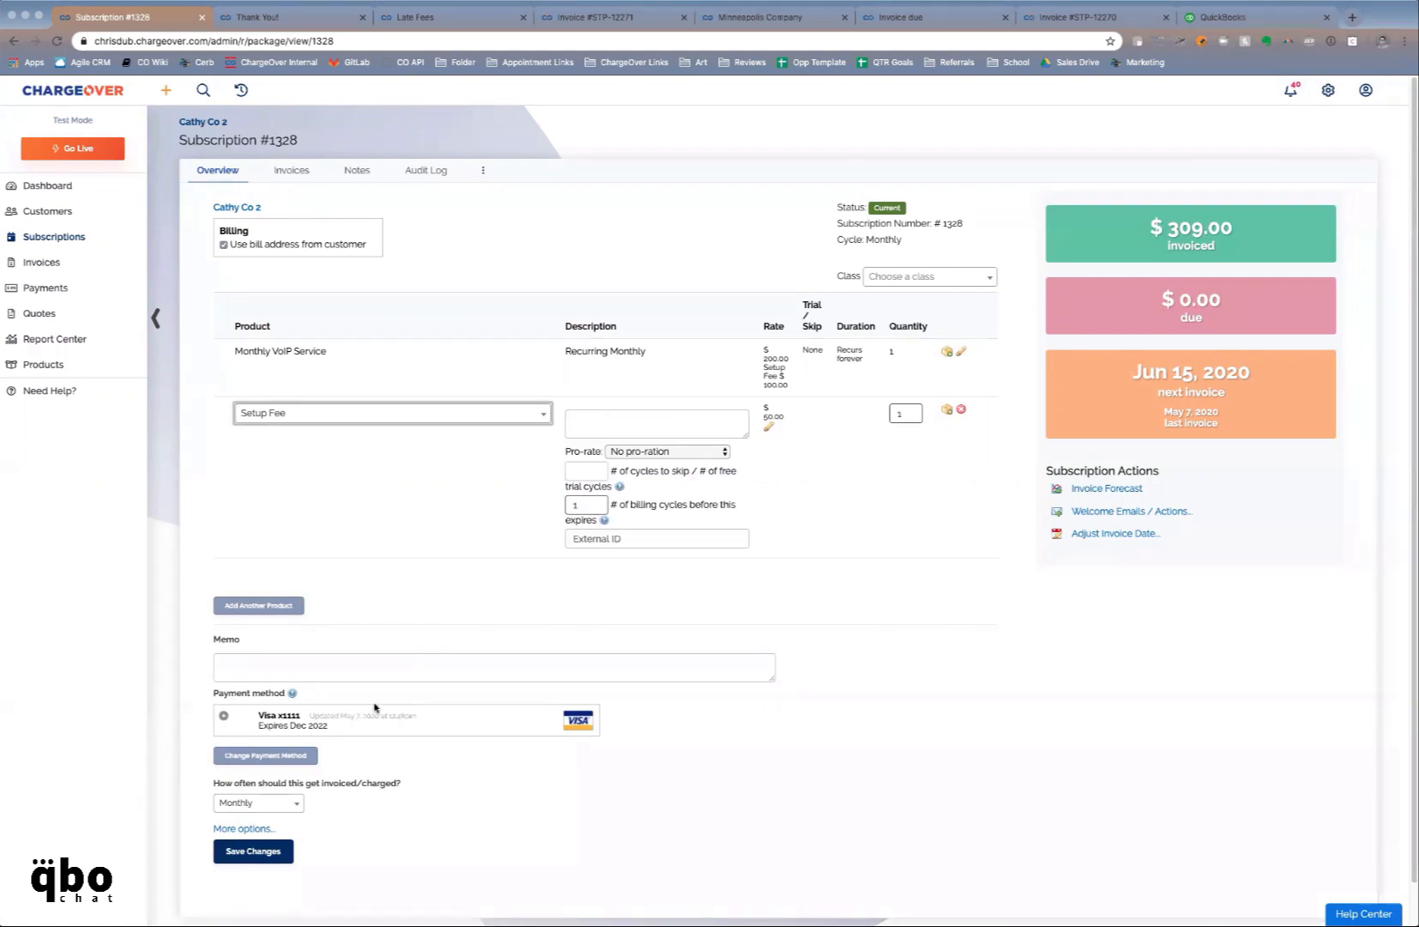
pyautogui.click(255, 851)
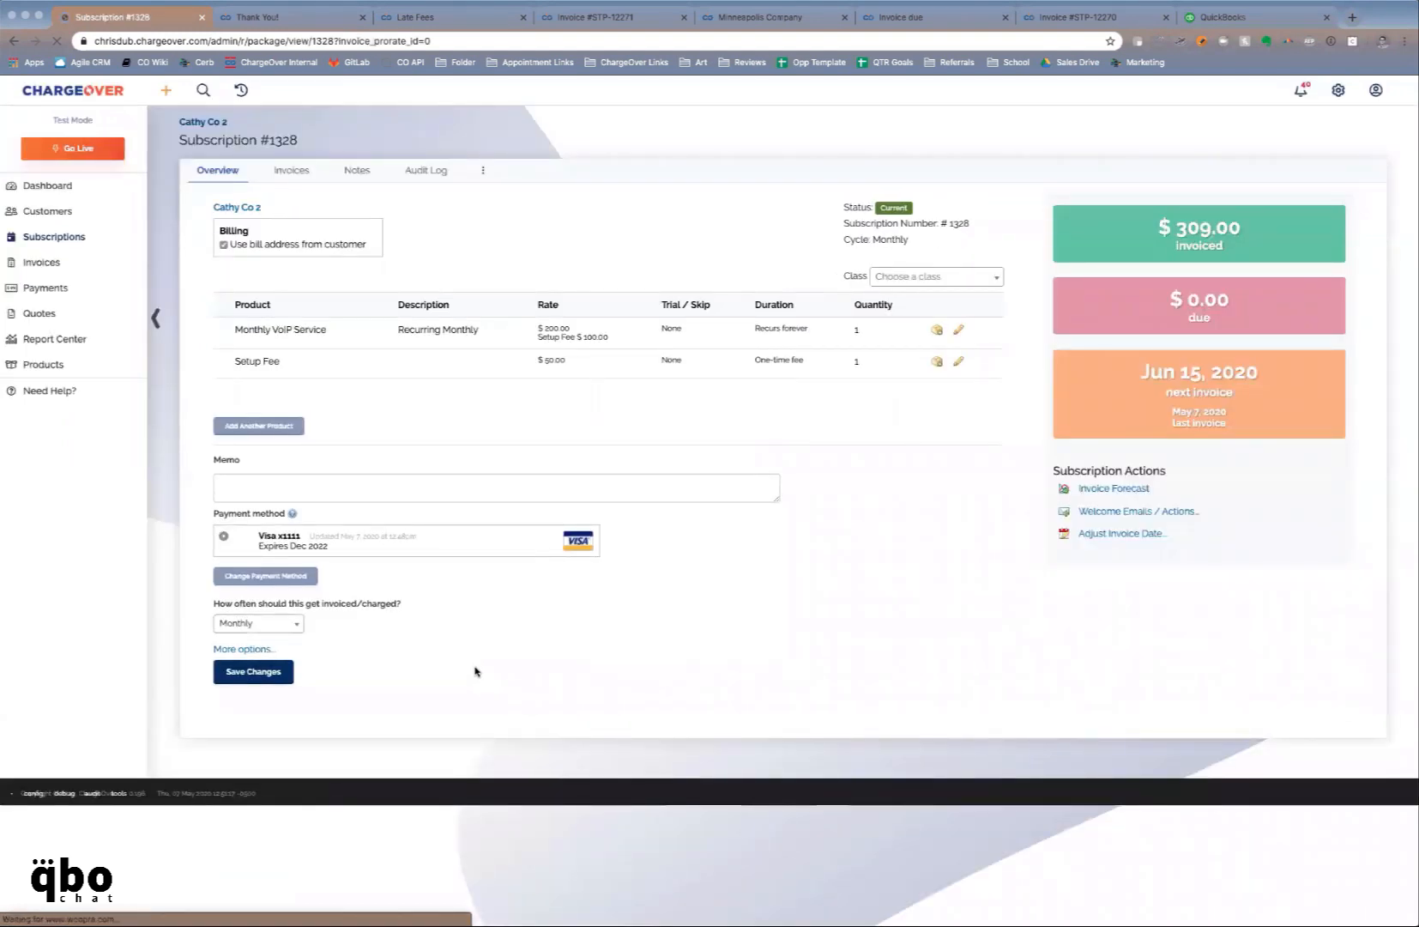
# Add a Family Discount line and set its discount amount to 5.00
pyautogui.click(259, 426)
pyautogui.click(259, 421)
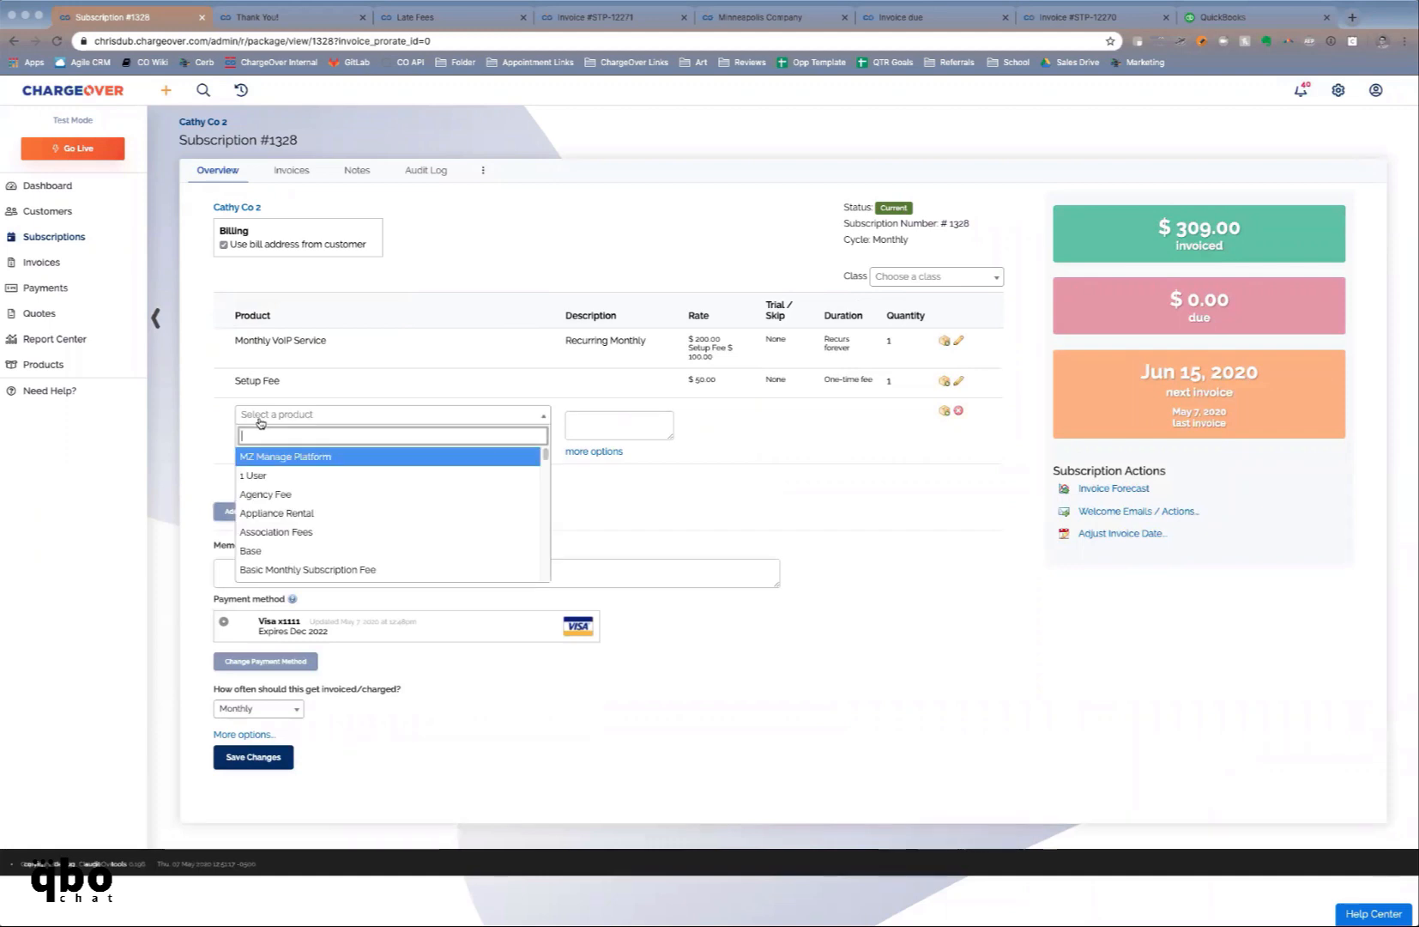
pyautogui.write('family')
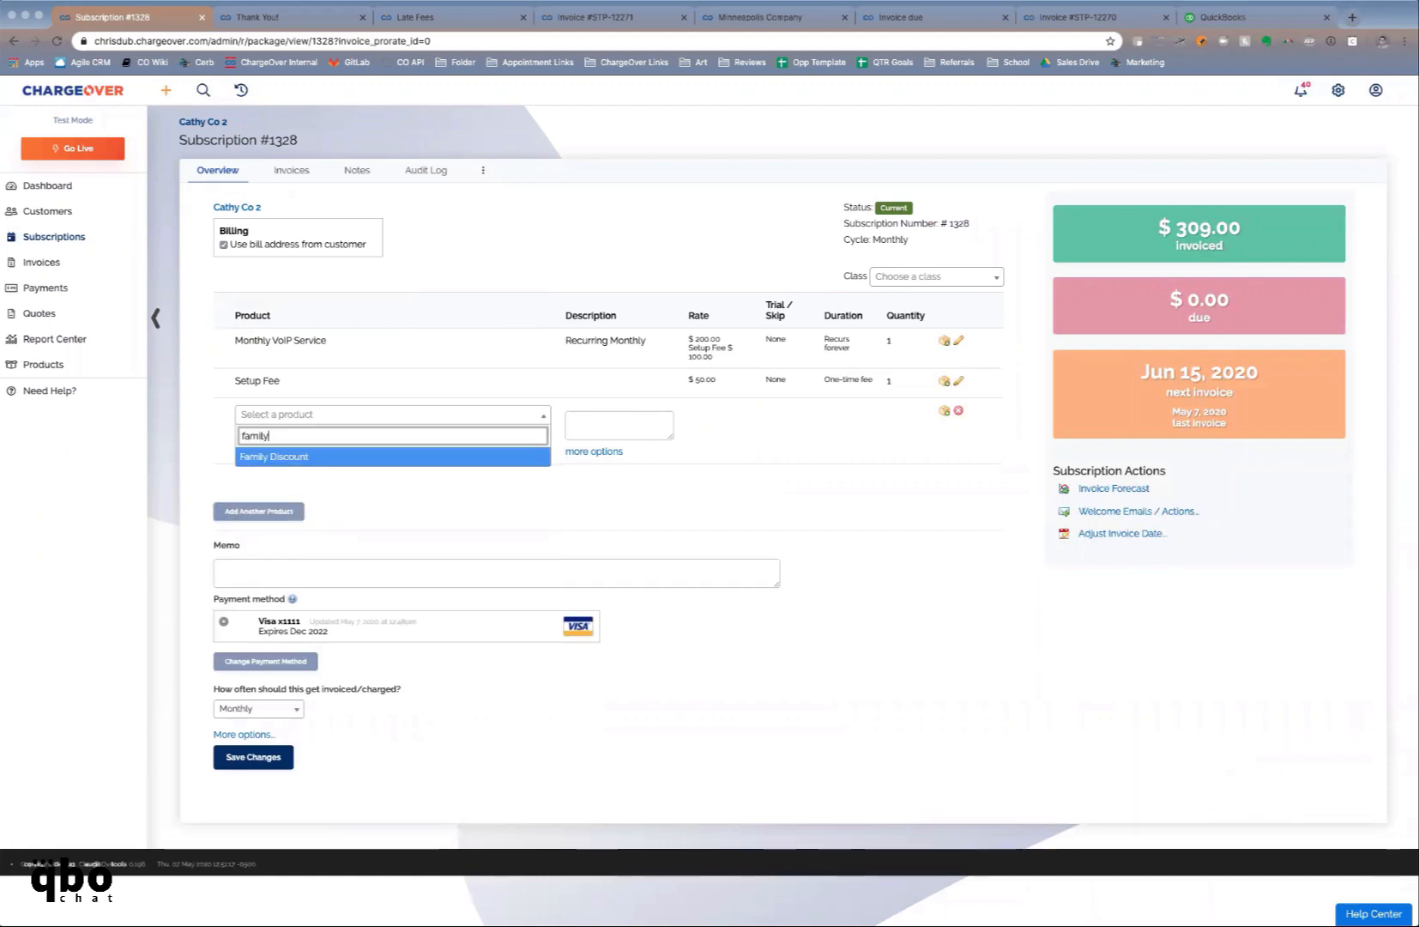
pyautogui.press('Return')
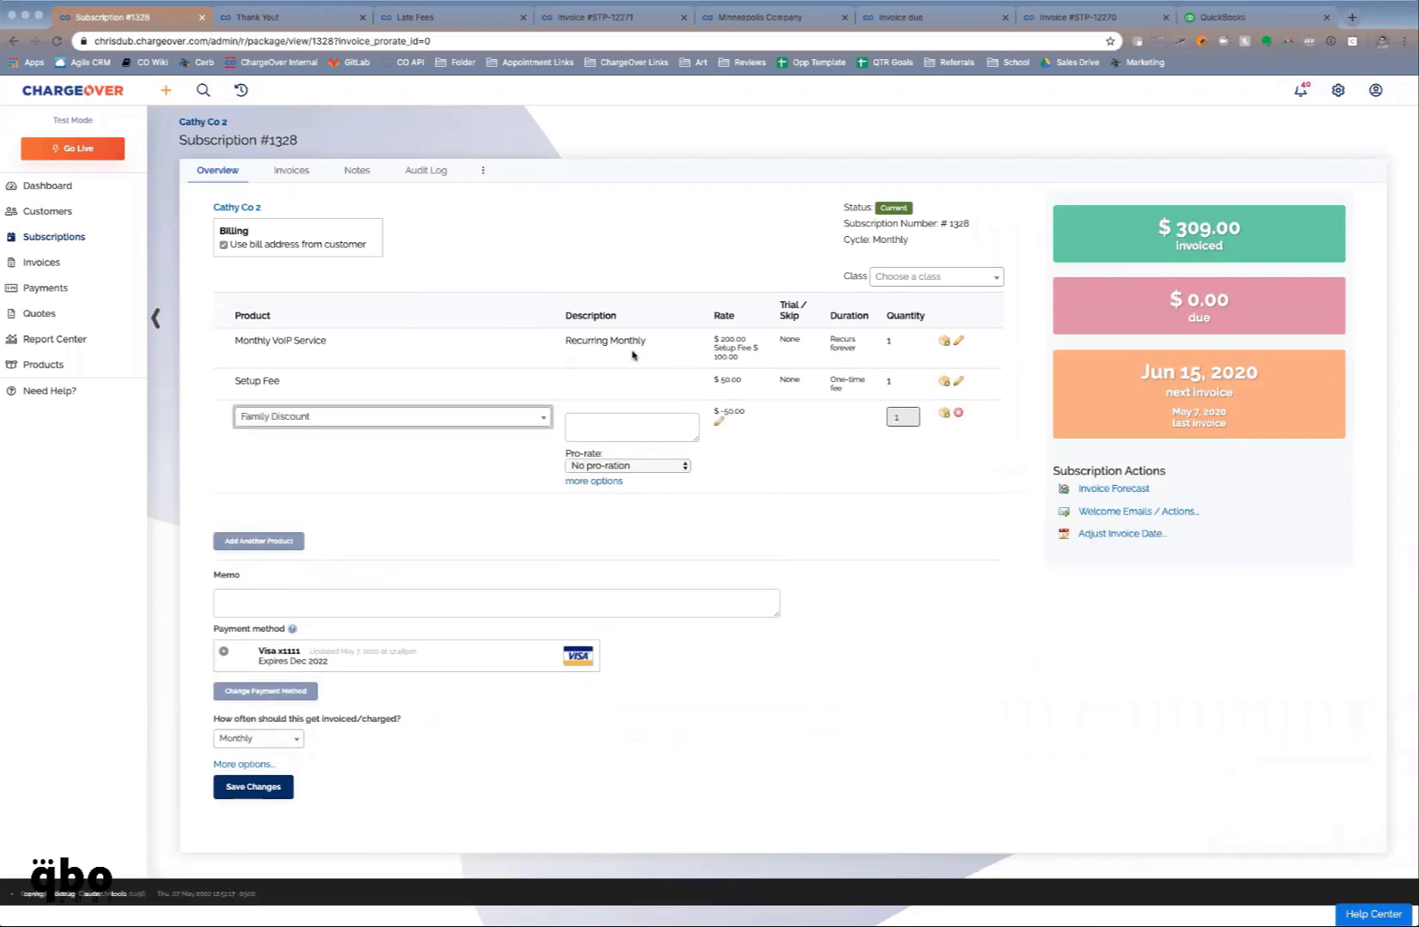
pyautogui.click(720, 422)
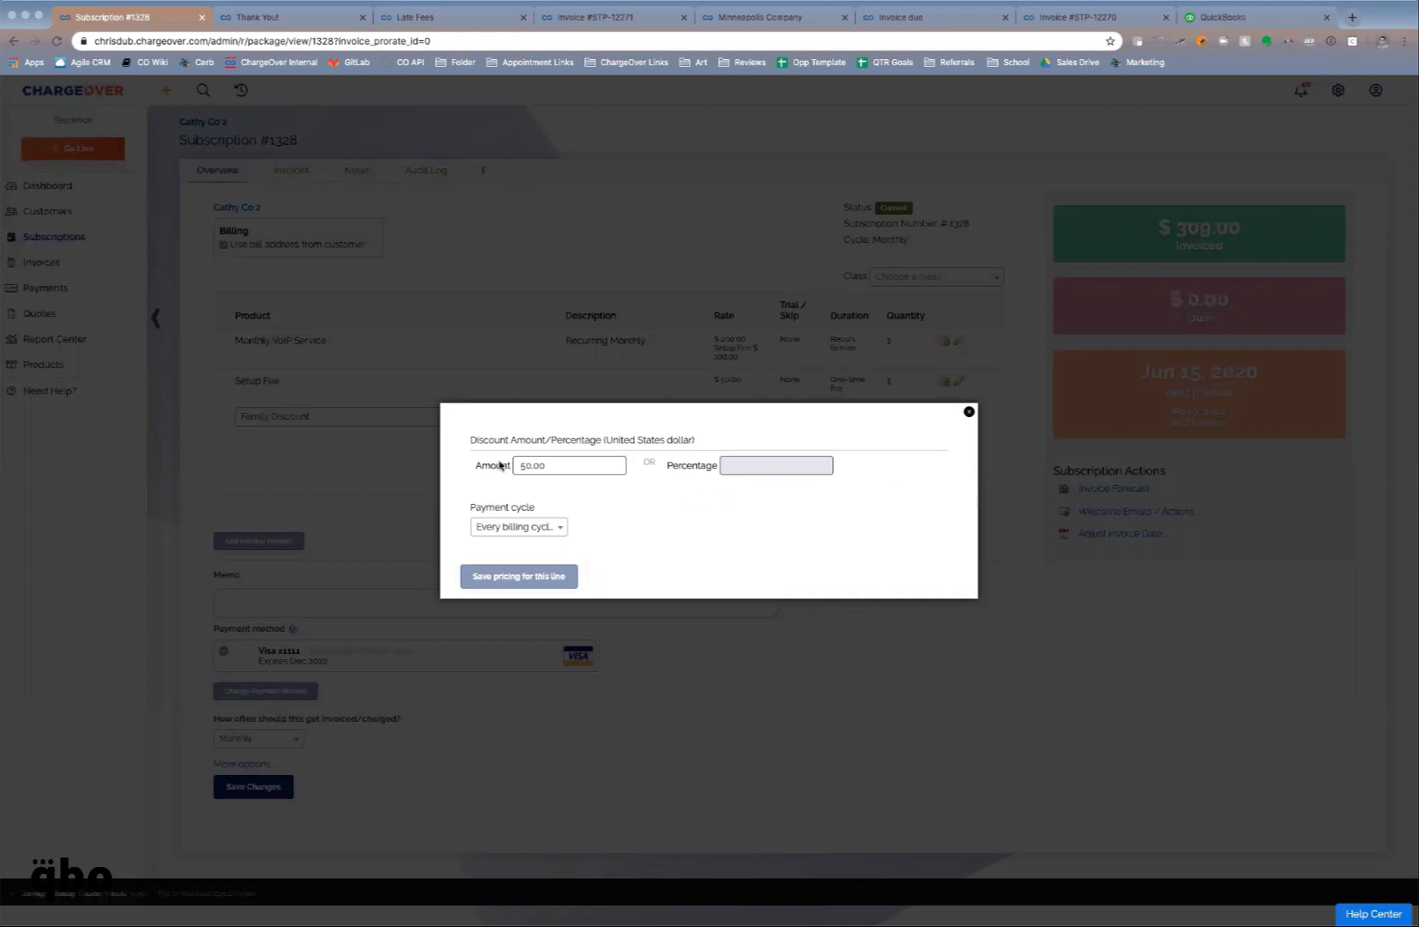
pyautogui.click(532, 465)
pyautogui.write('5')
pyautogui.press('BackSpace')
pyautogui.press('BackSpace')
pyautogui.click(557, 570)
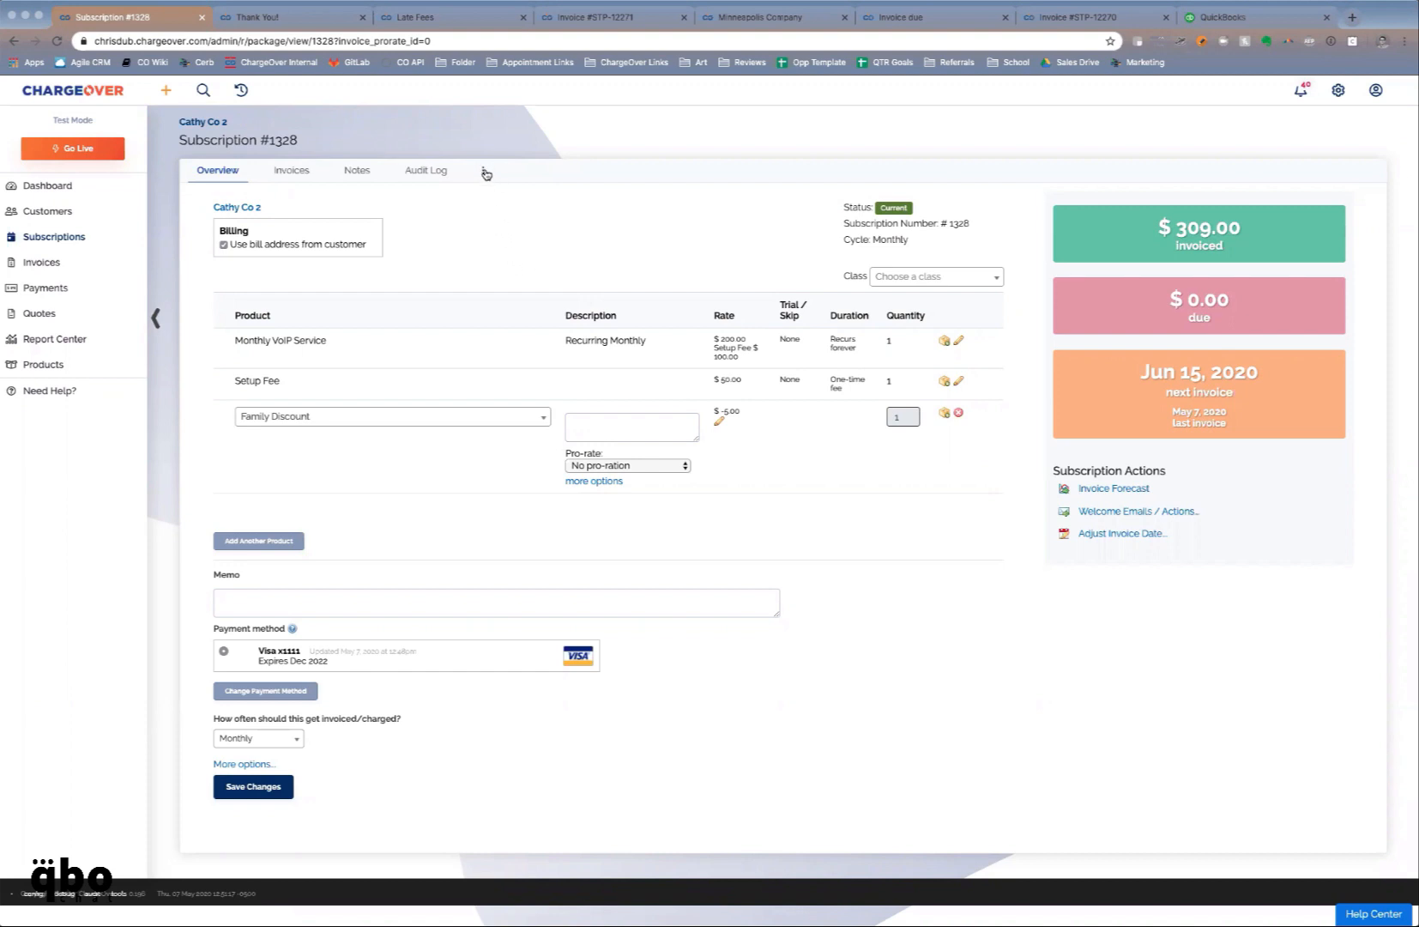
# Start suspending the subscription from the actions menu, then reload the subscription page
pyautogui.click(484, 172)
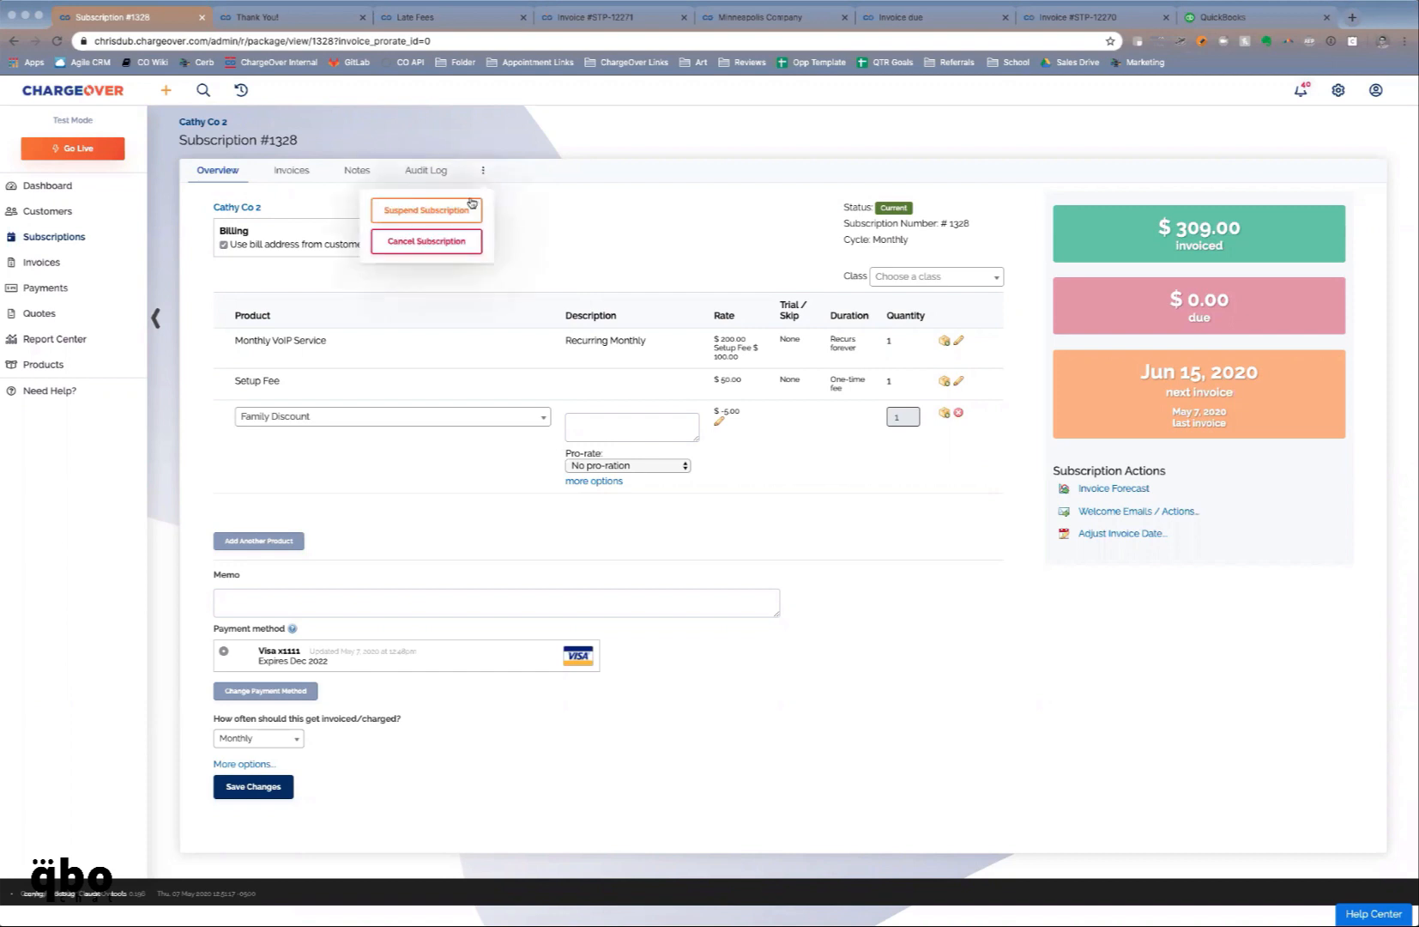
pyautogui.click(466, 208)
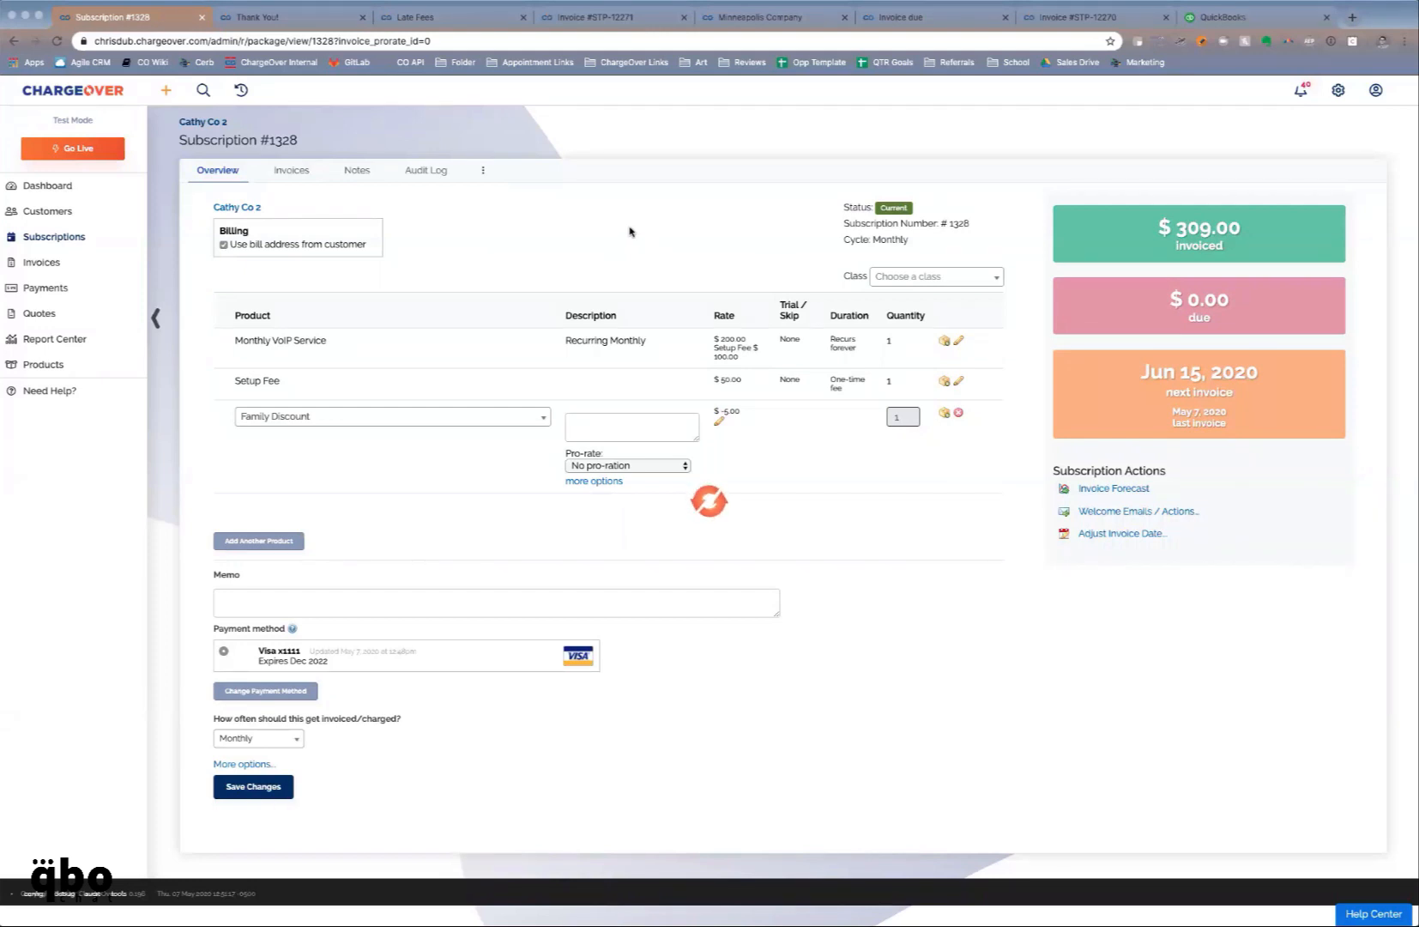
pyautogui.click(60, 41)
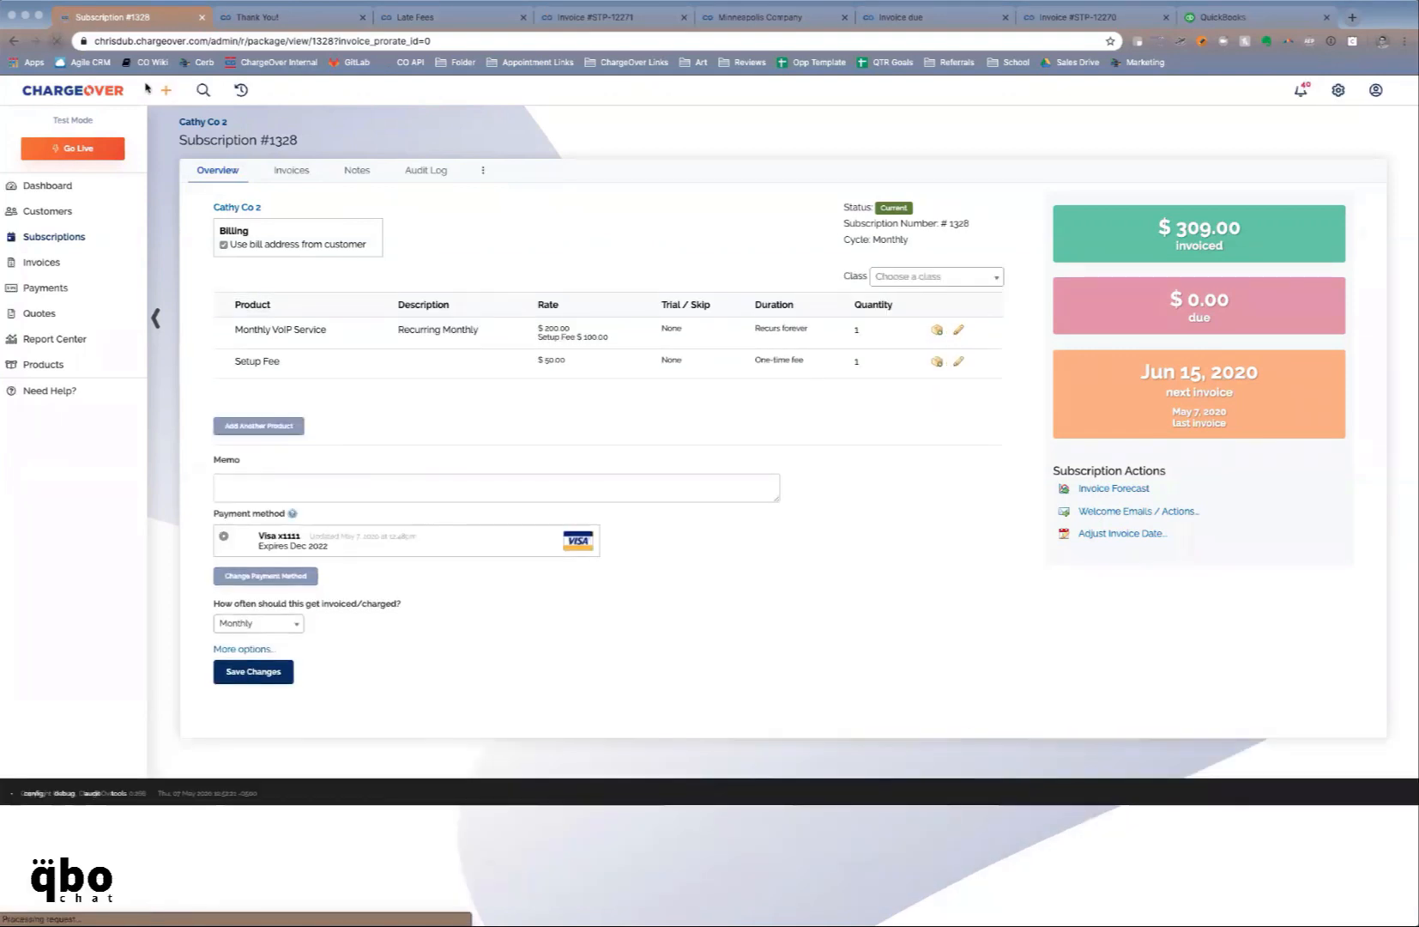
# Suspend subscription #1328 via the actions menu, choosing Aug 15, 2020 as the suspend-until date
pyautogui.click(484, 174)
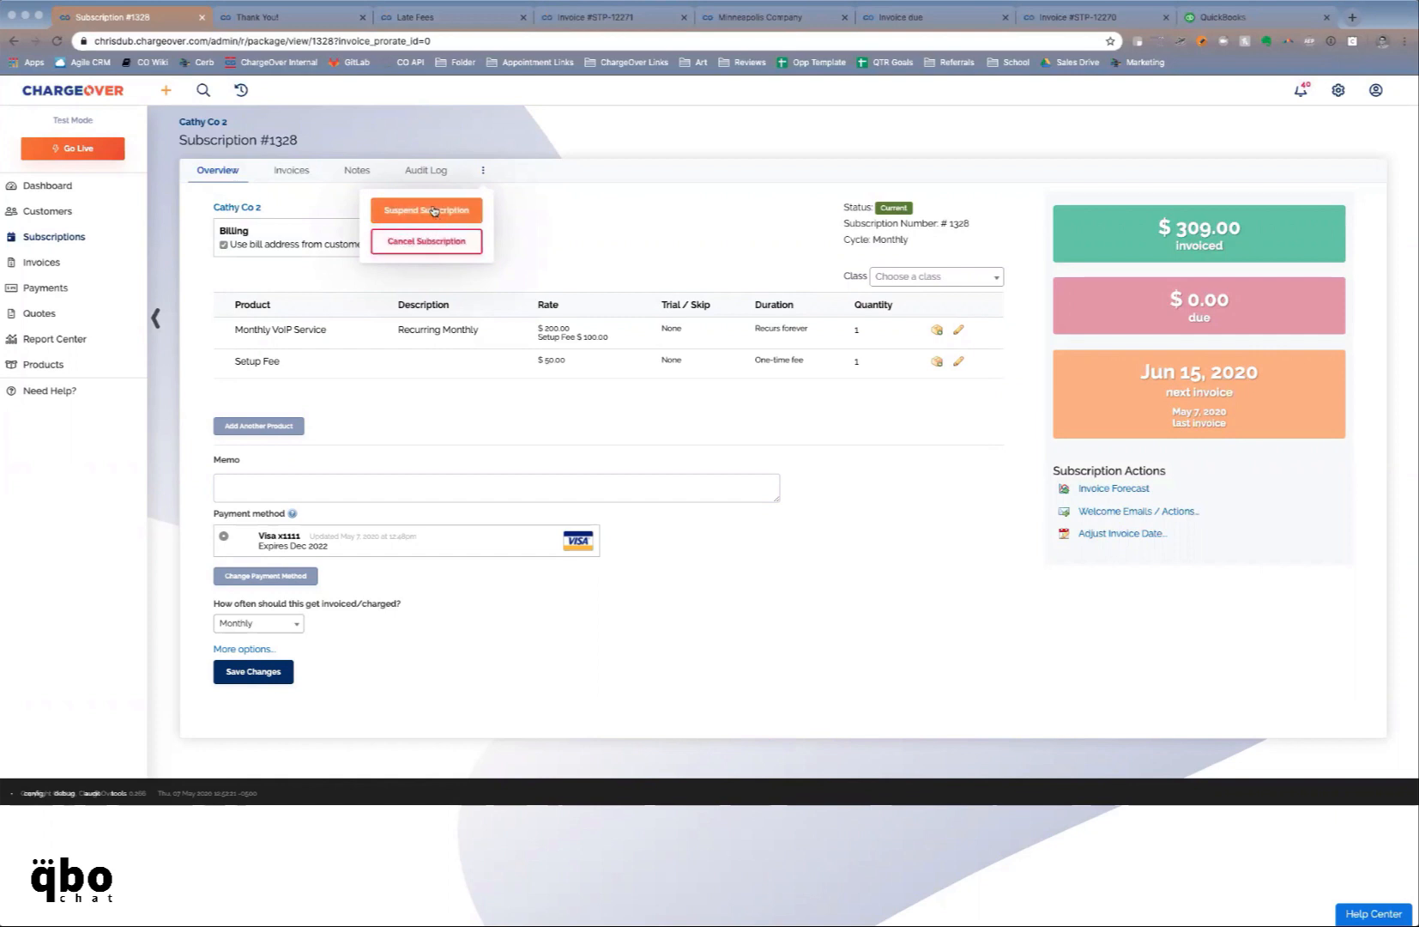
pyautogui.click(435, 211)
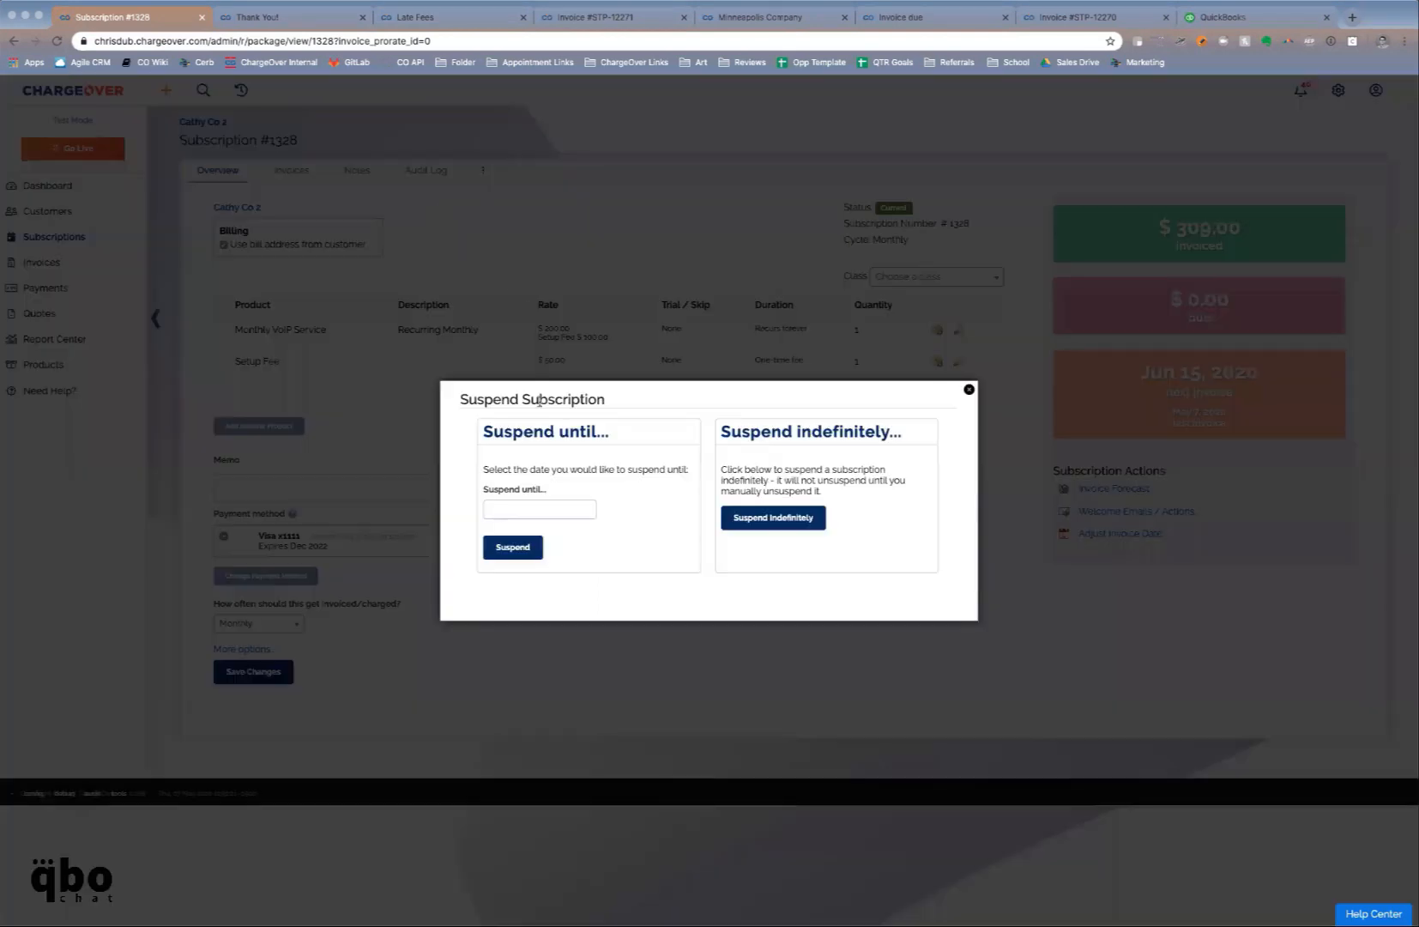
pyautogui.click(562, 506)
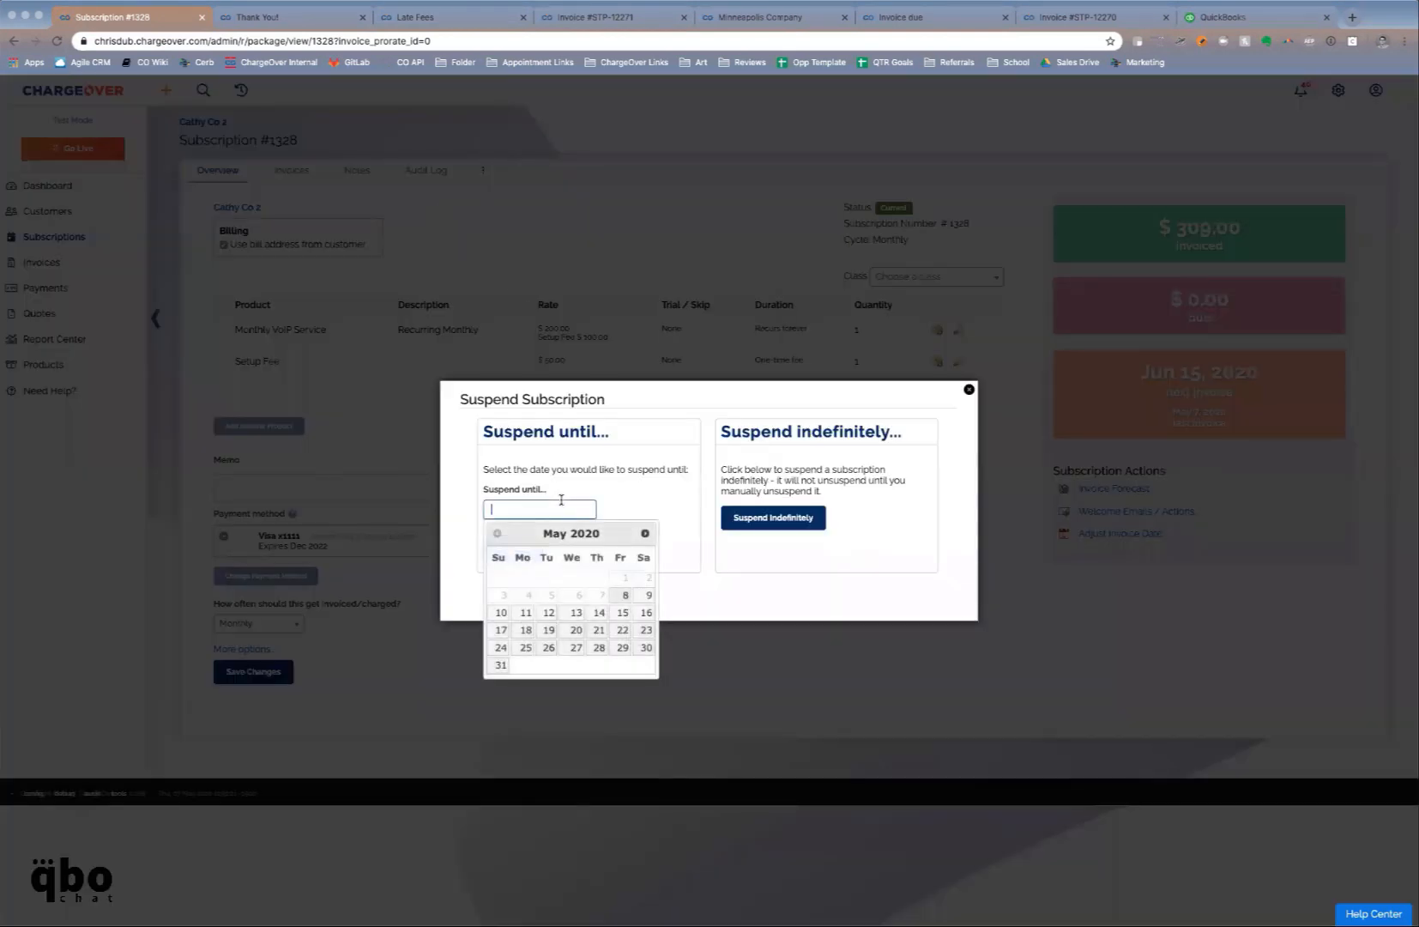
pyautogui.click(645, 533)
pyautogui.click(644, 533)
pyautogui.click(645, 533)
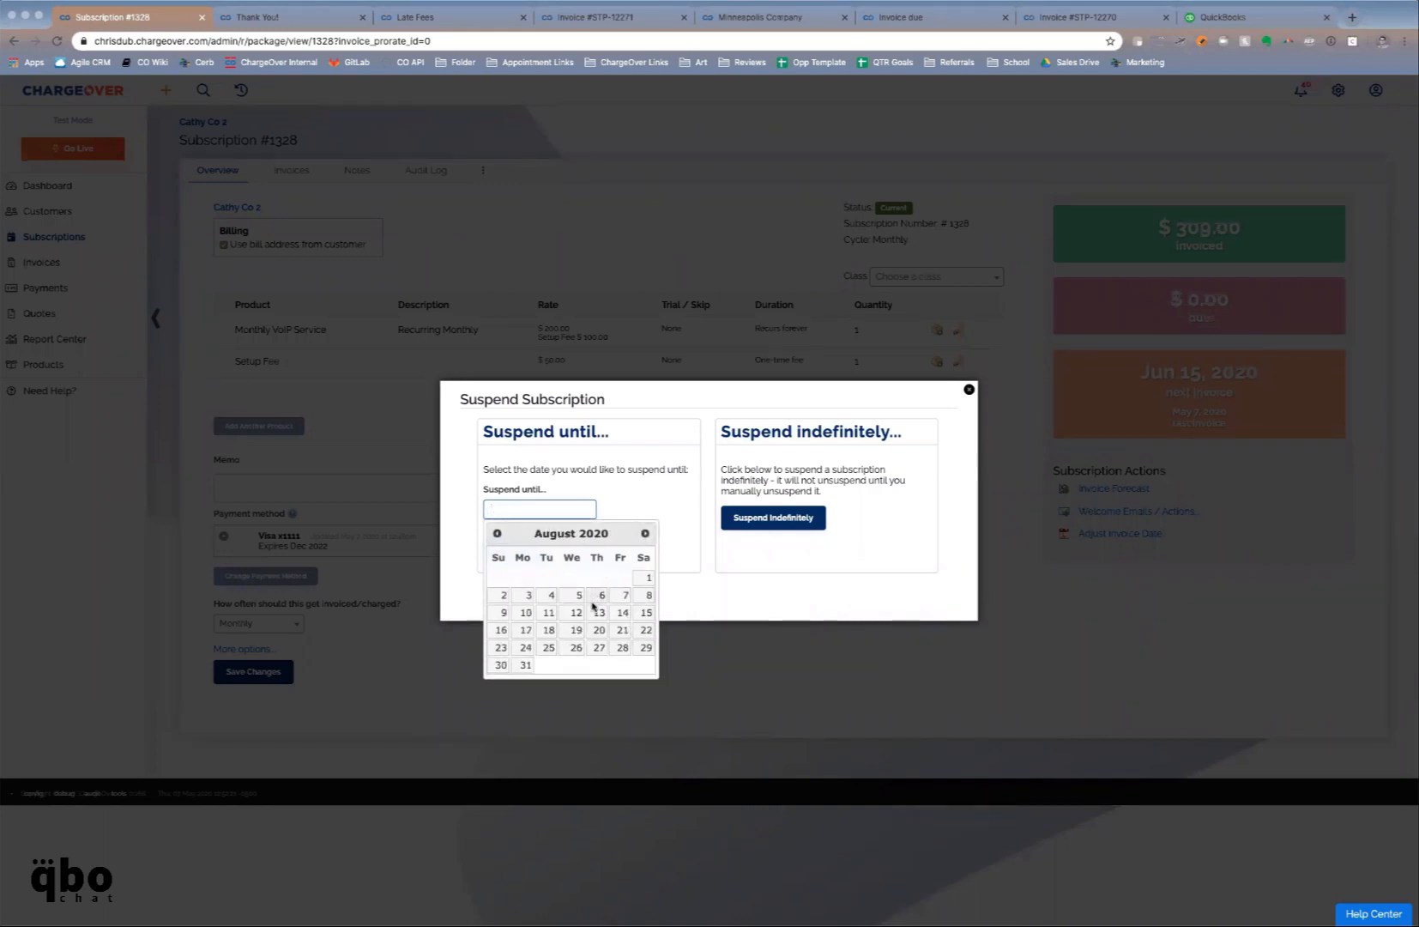
pyautogui.click(645, 612)
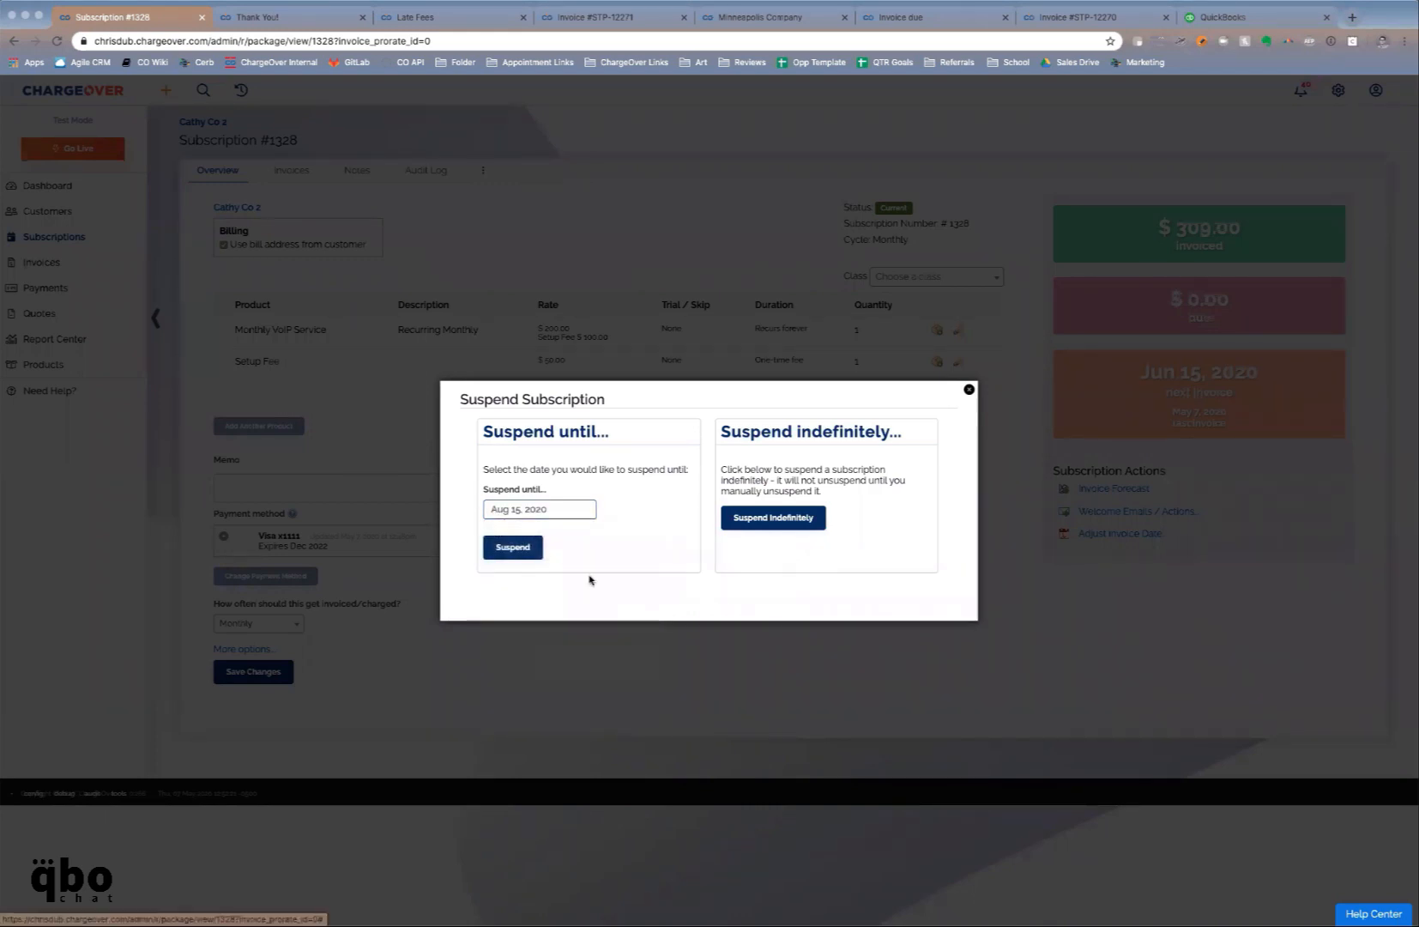
pyautogui.click(541, 547)
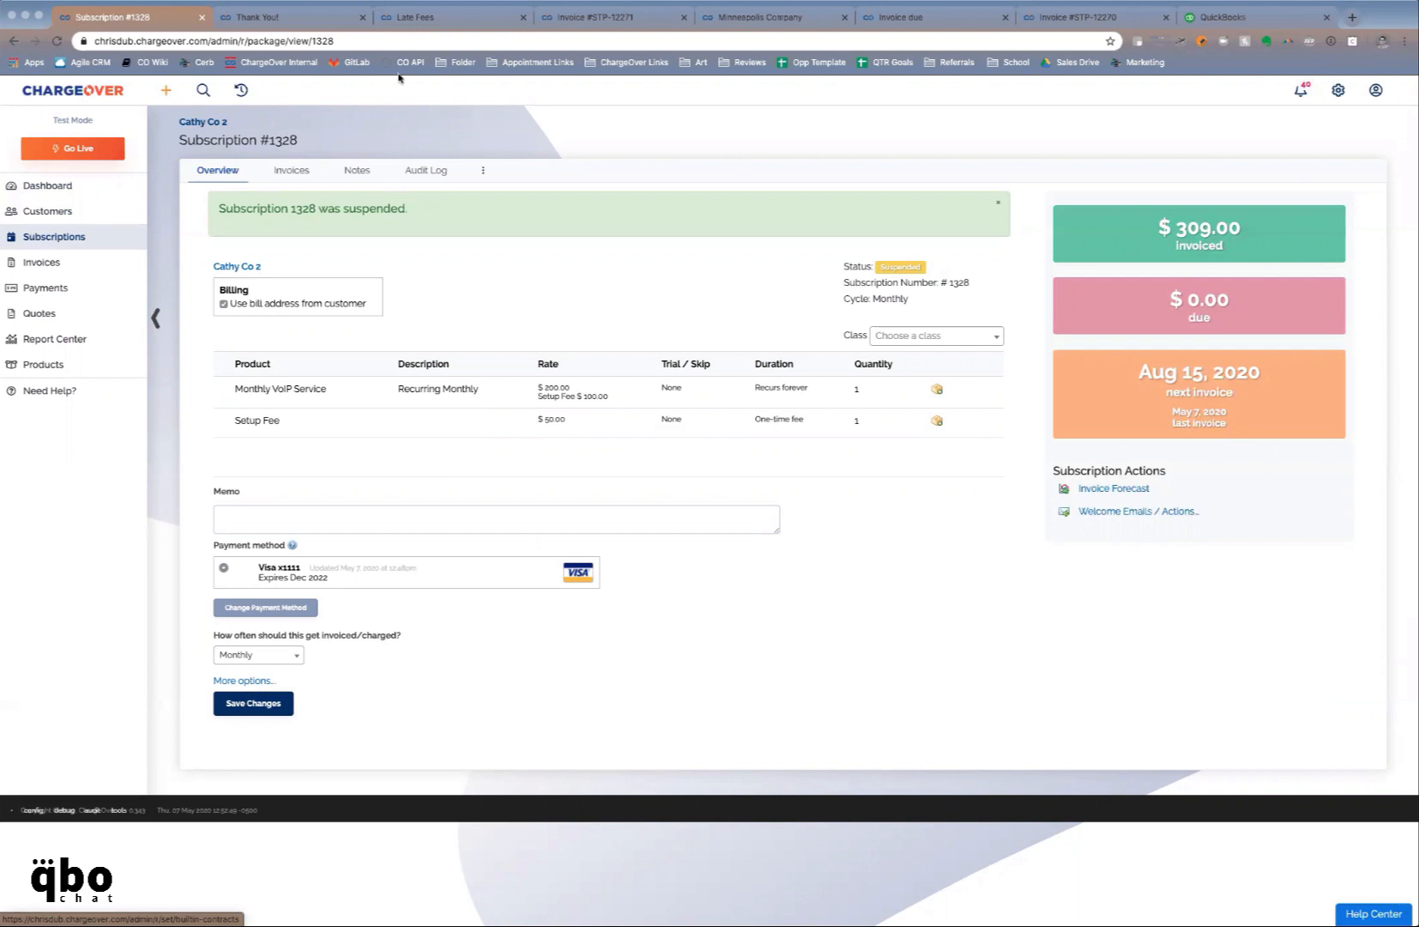
# From the Late Fees settings page, open the full More Integrations list
pyautogui.click(413, 19)
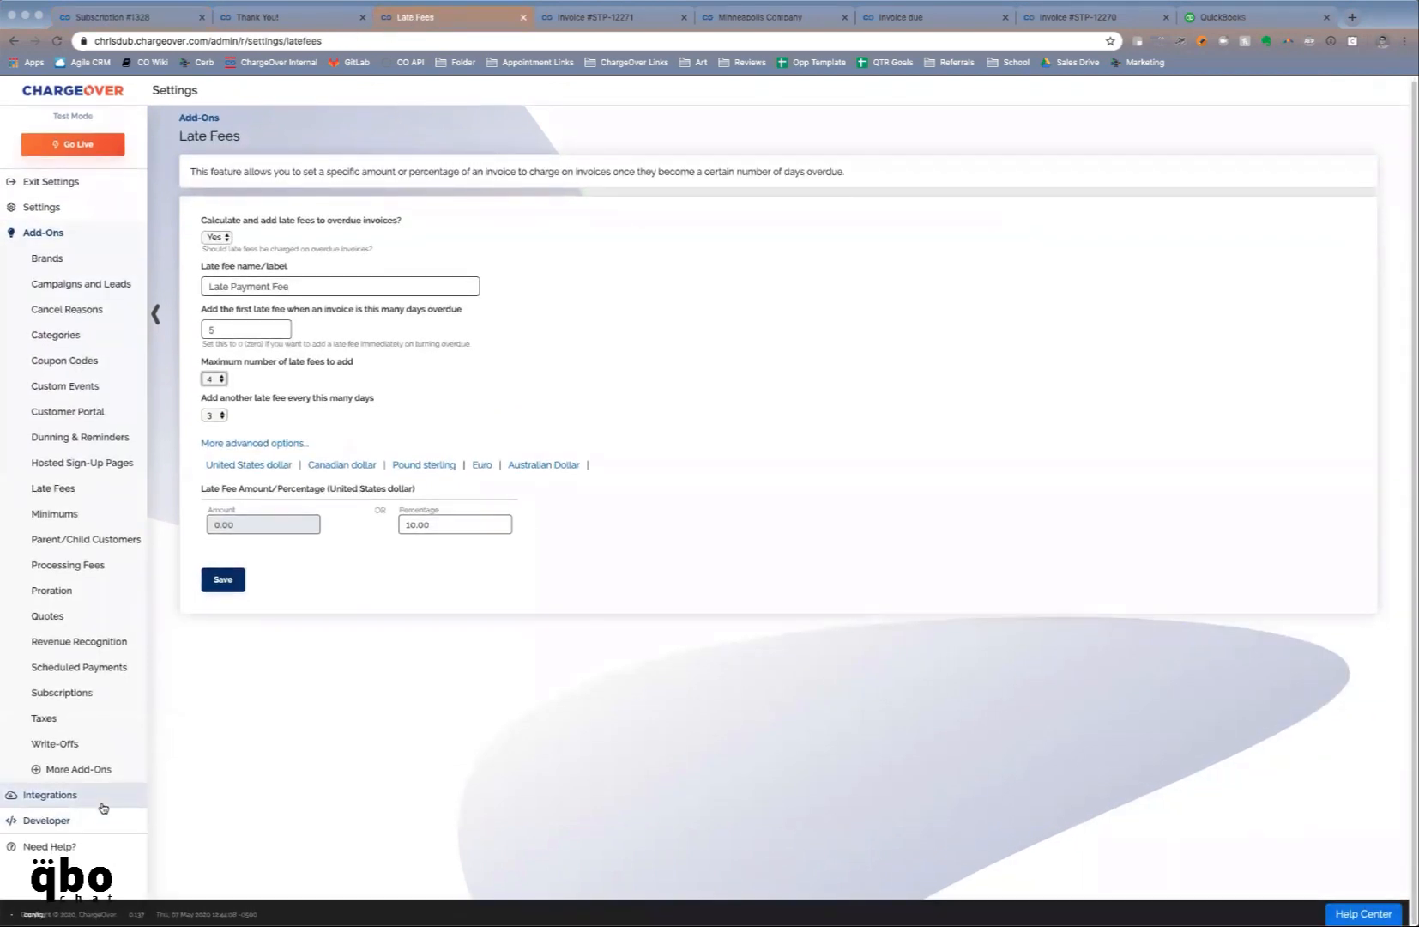
pyautogui.click(101, 800)
pyautogui.click(101, 872)
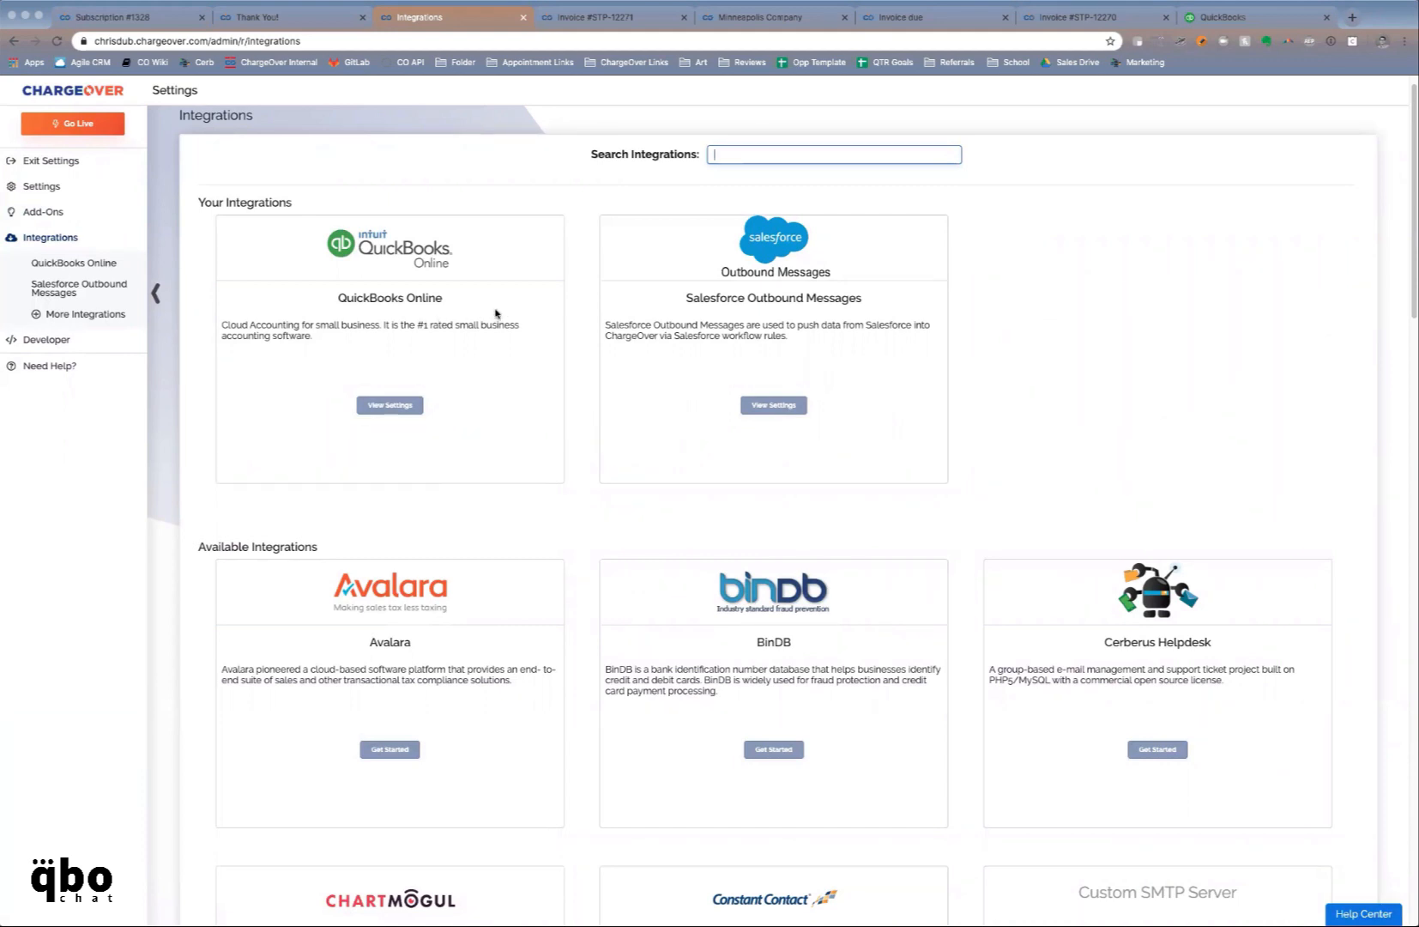
# Scroll down past Xero and Zip2Tax to open the Zapier integration setup
pyautogui.scroll(-3, 495, 313)
pyautogui.scroll(-6, 495, 313)
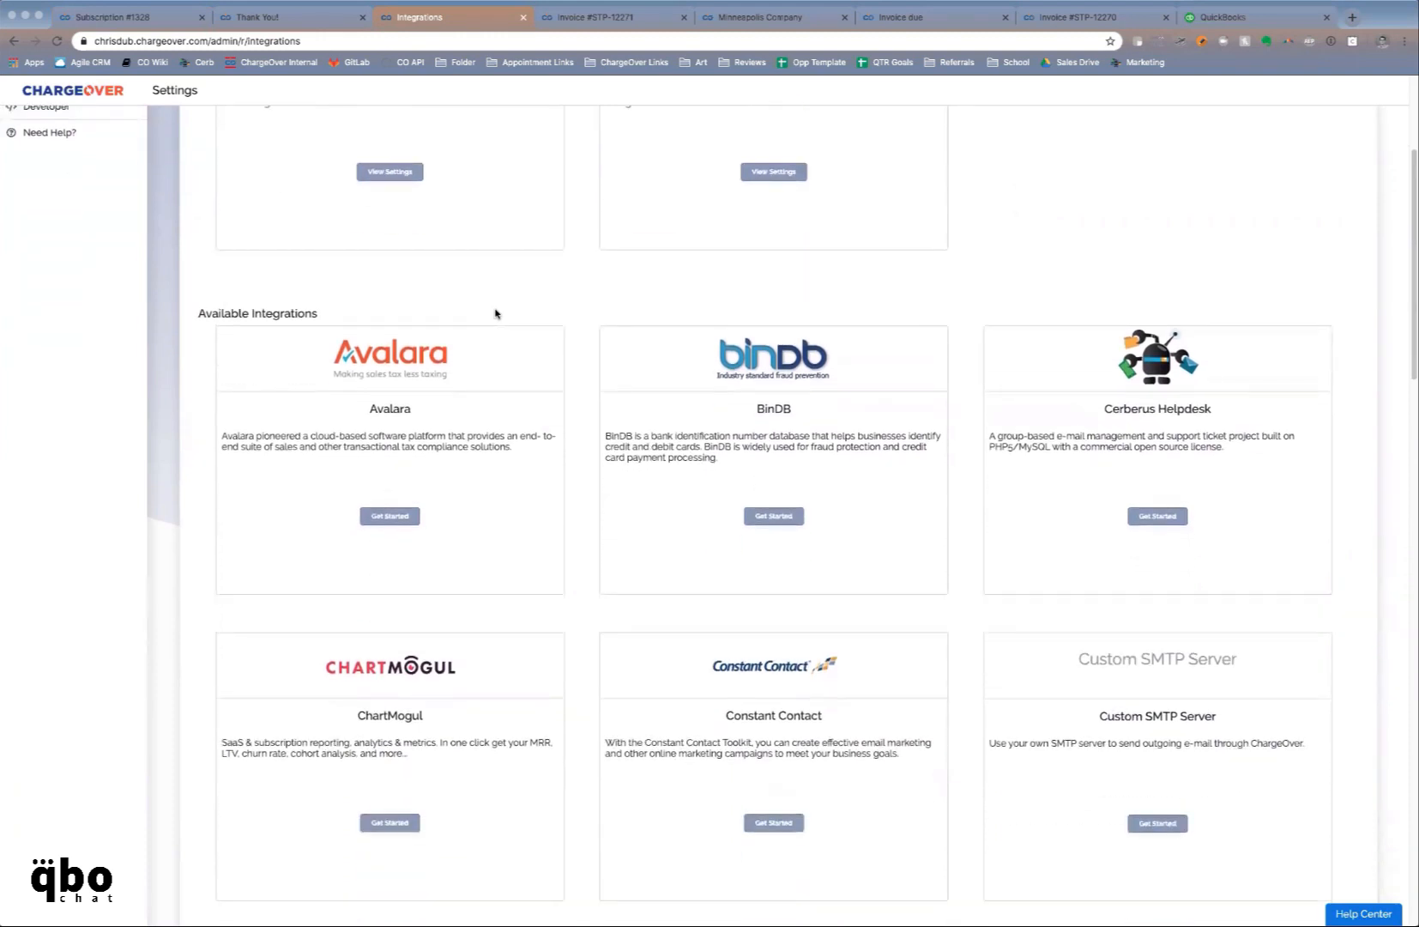
pyautogui.scroll(-2, 495, 312)
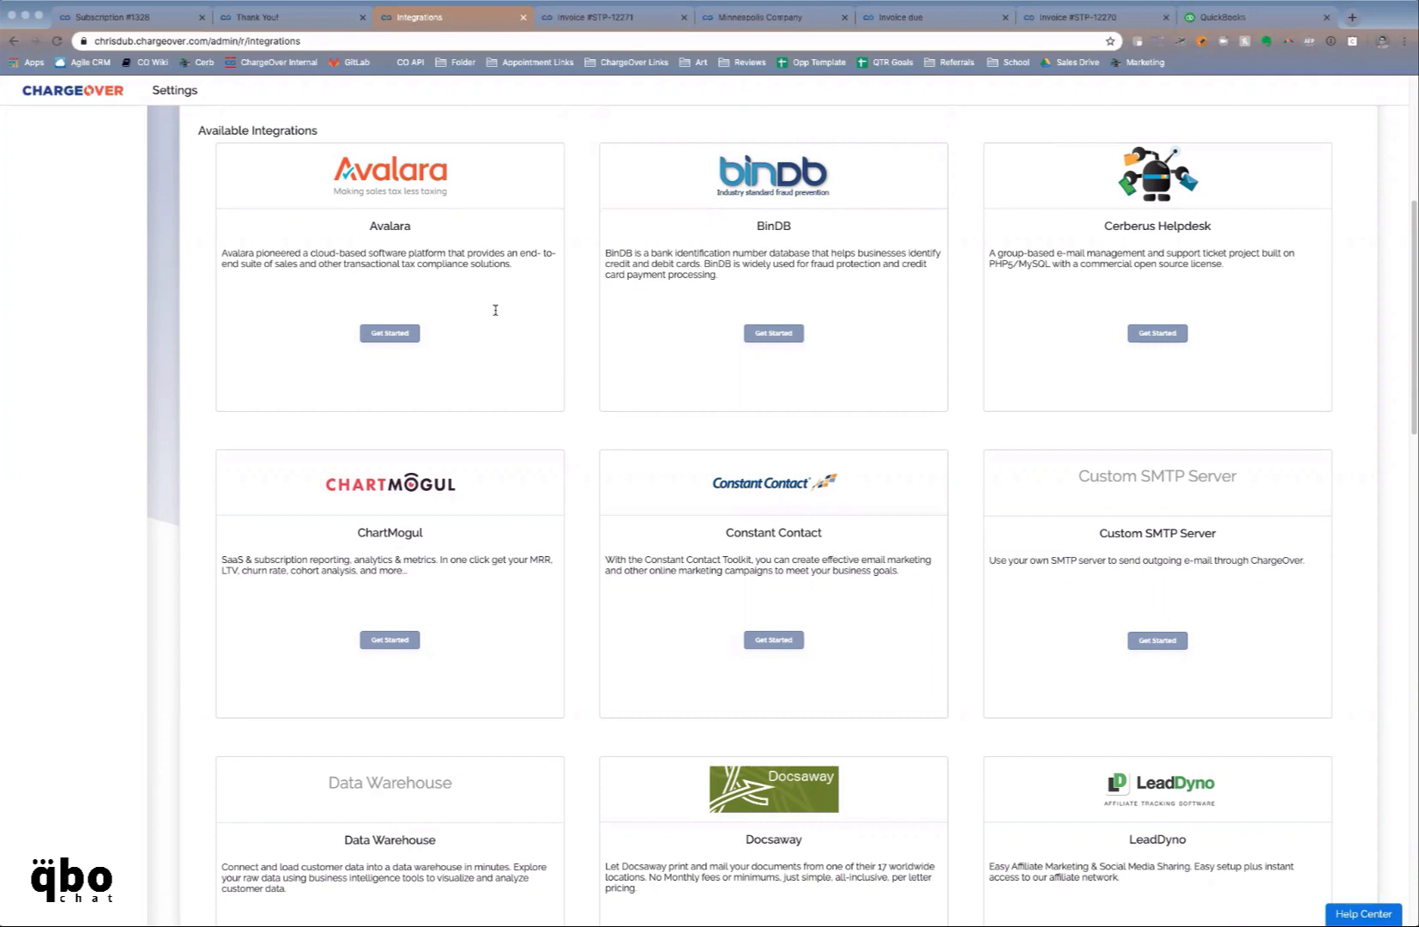
pyautogui.scroll(-1, 495, 310)
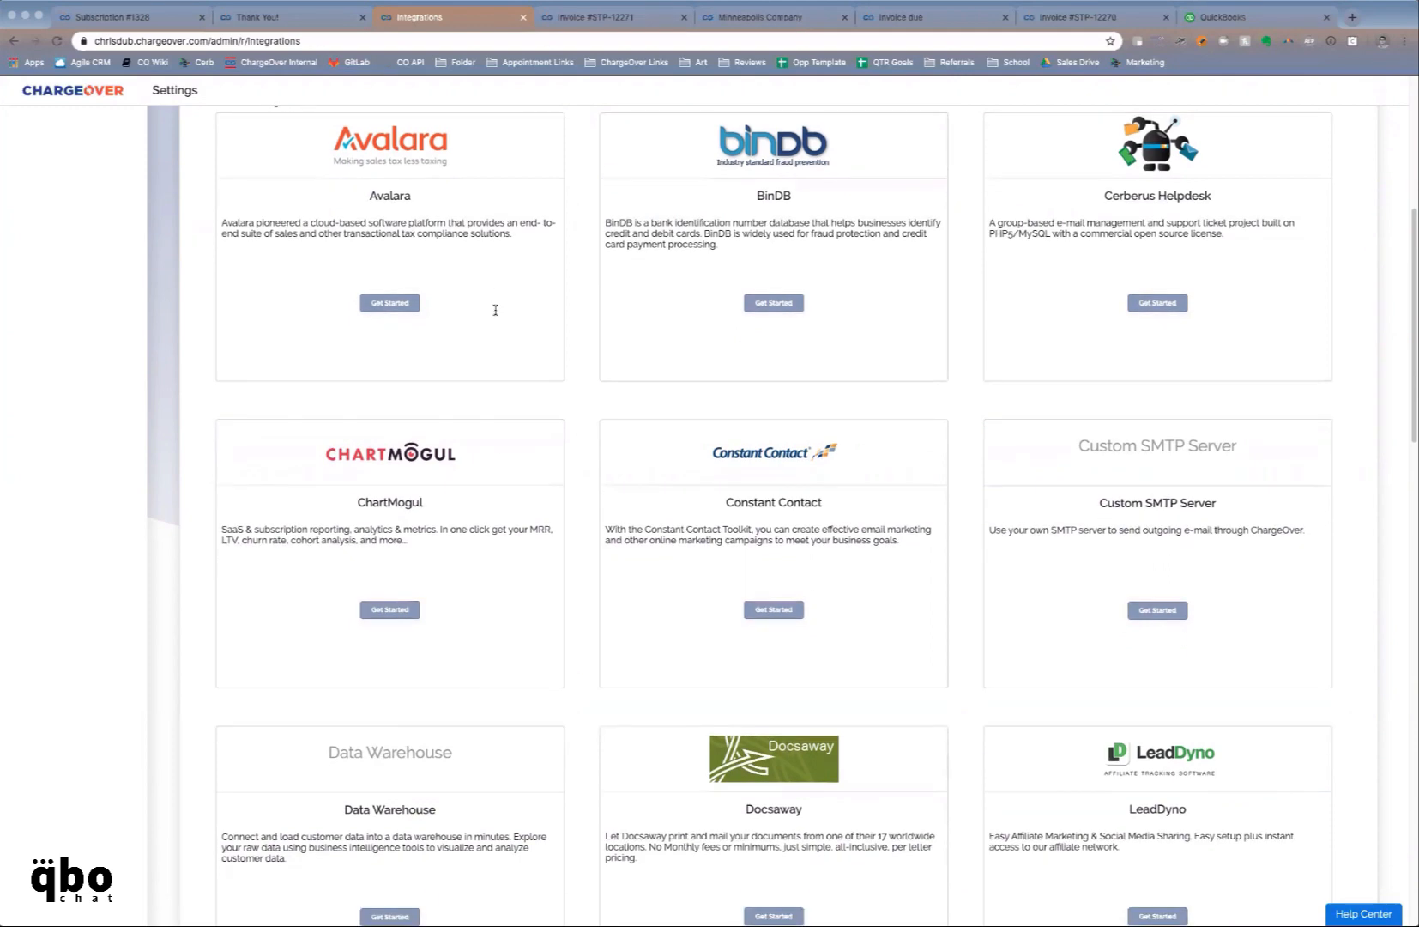
pyautogui.scroll(-10, 496, 314)
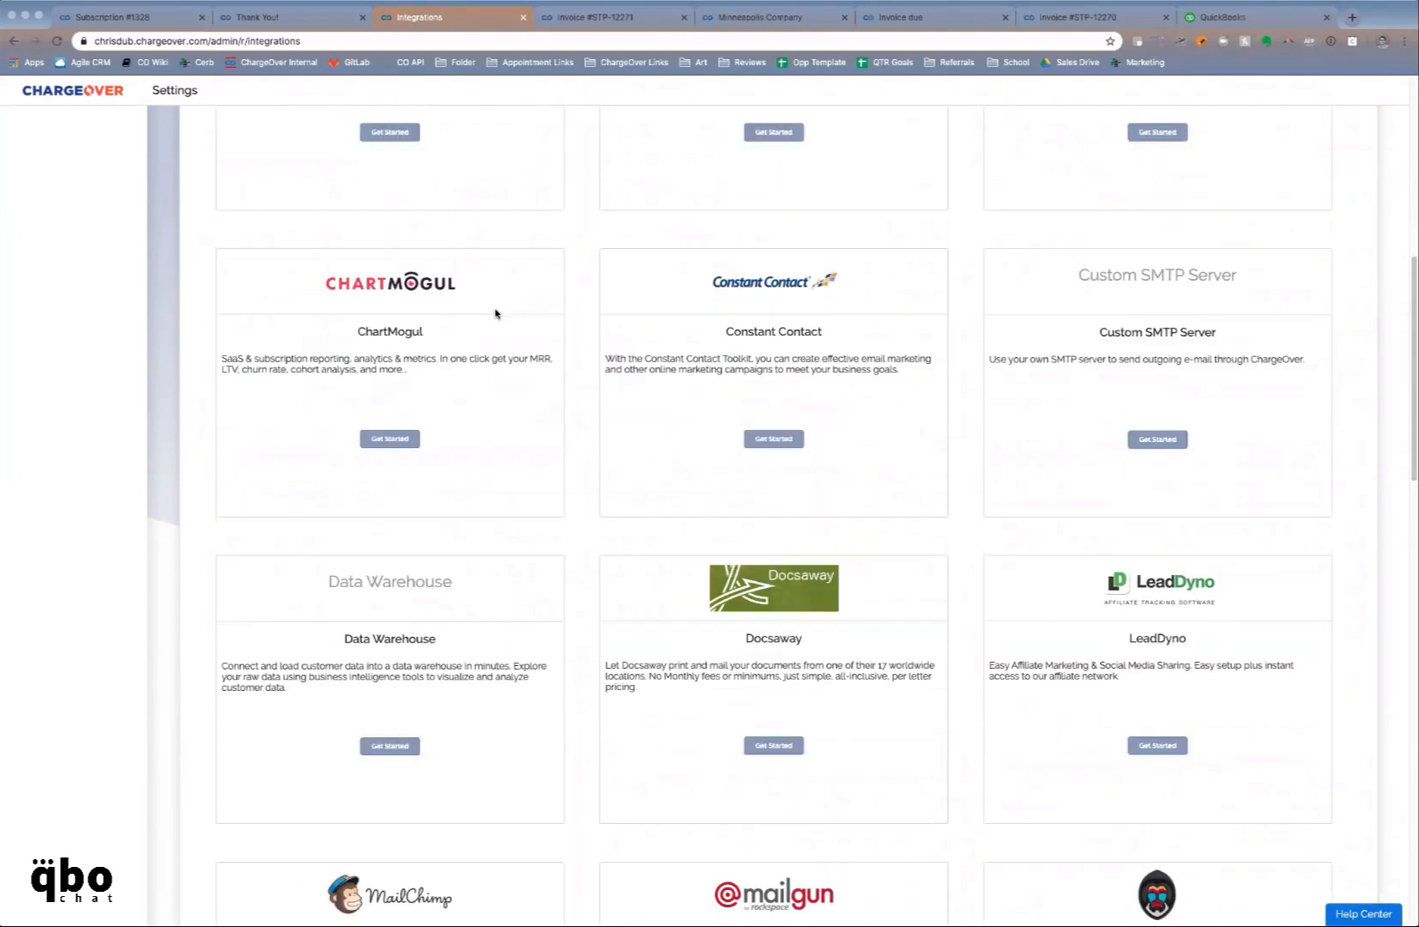
pyautogui.scroll(-6, 495, 312)
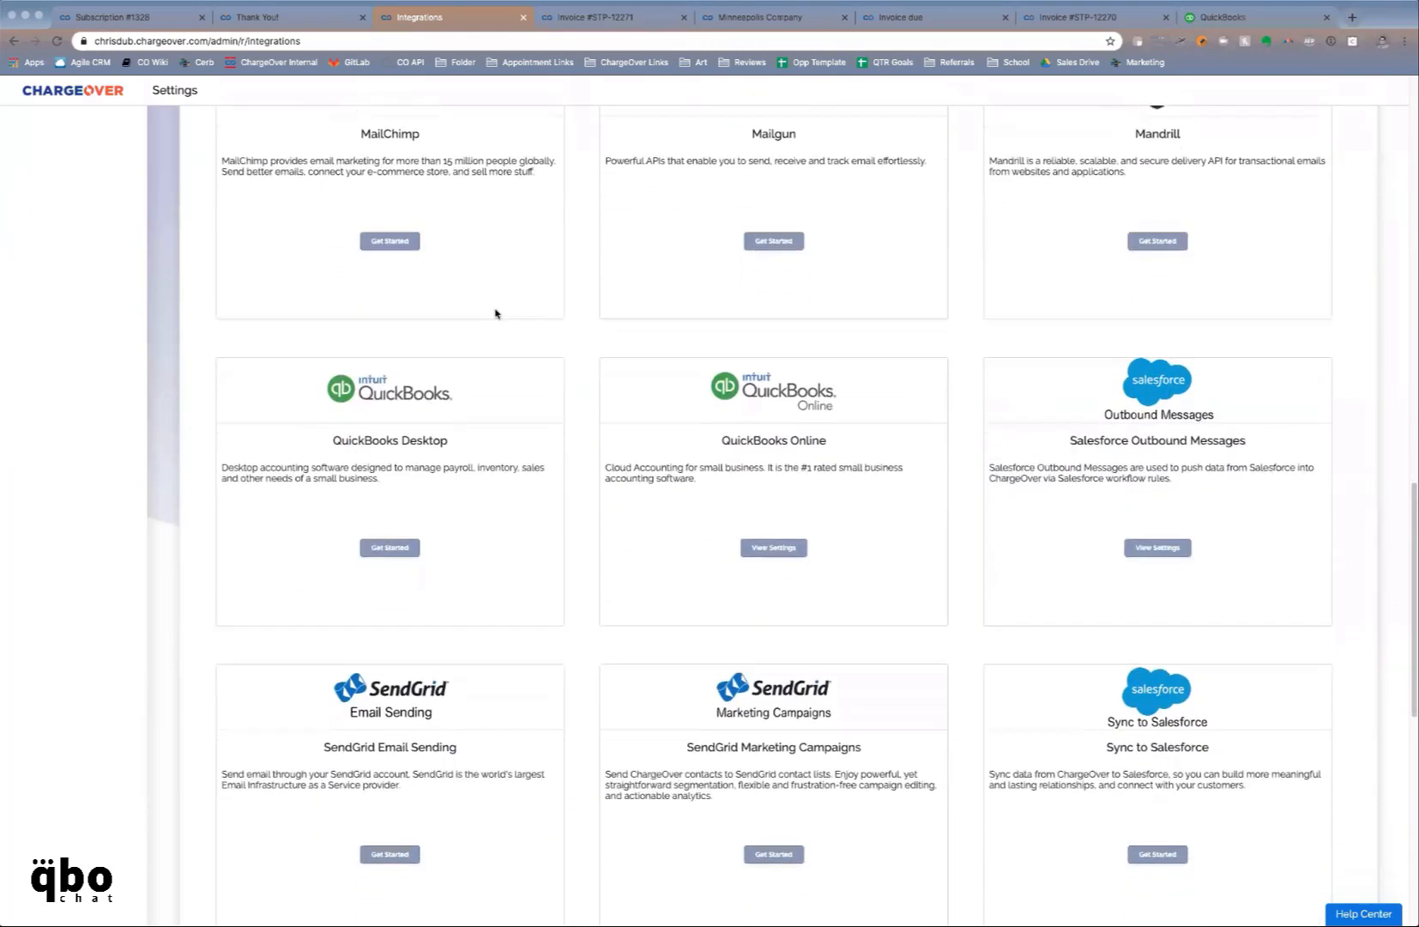
pyautogui.scroll(-4, 495, 313)
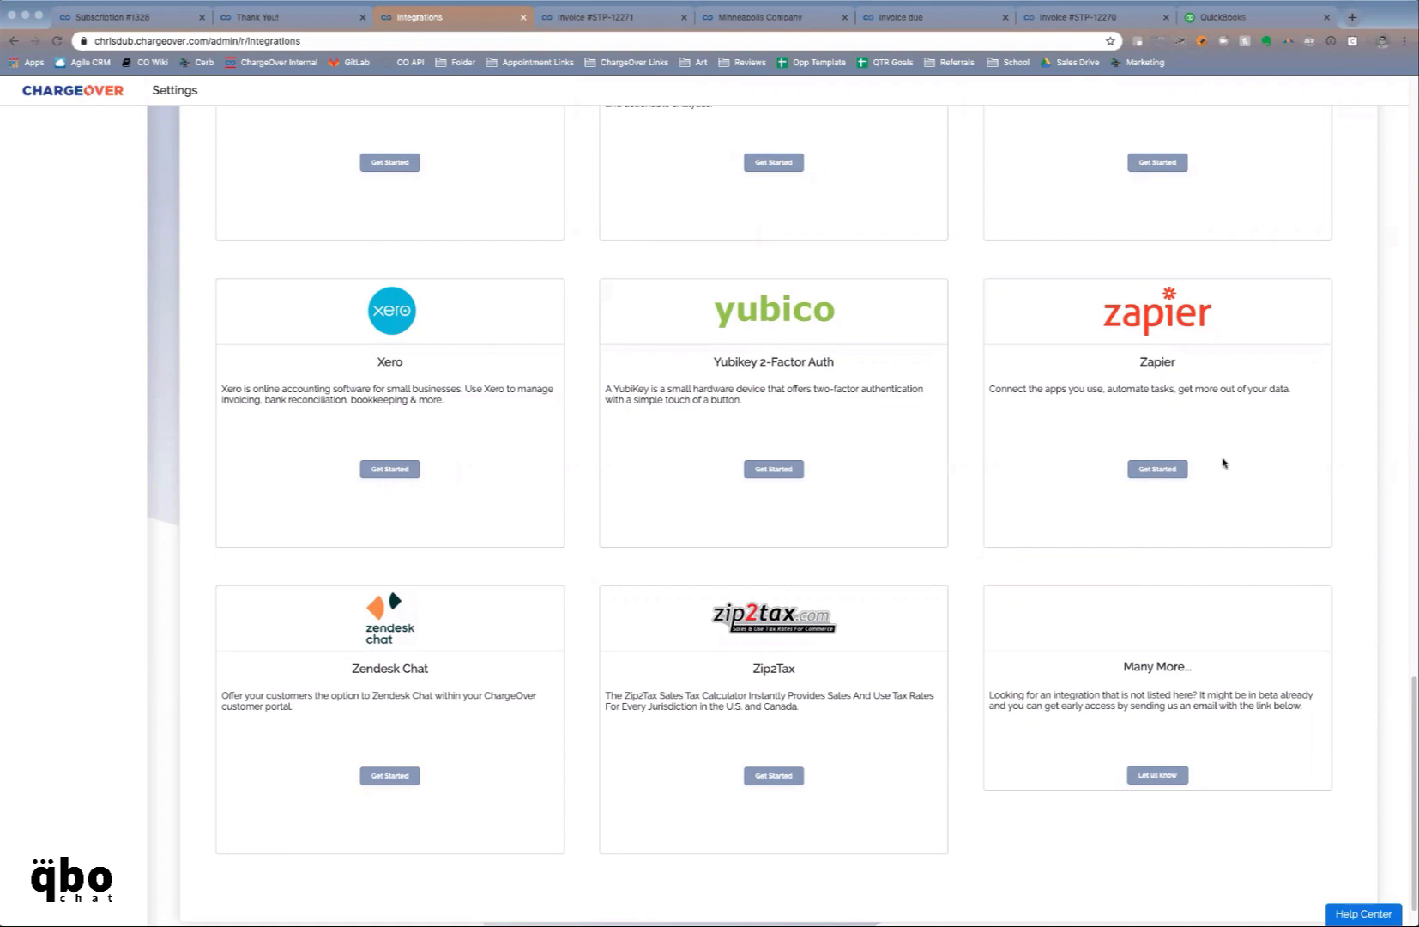
pyautogui.click(1186, 471)
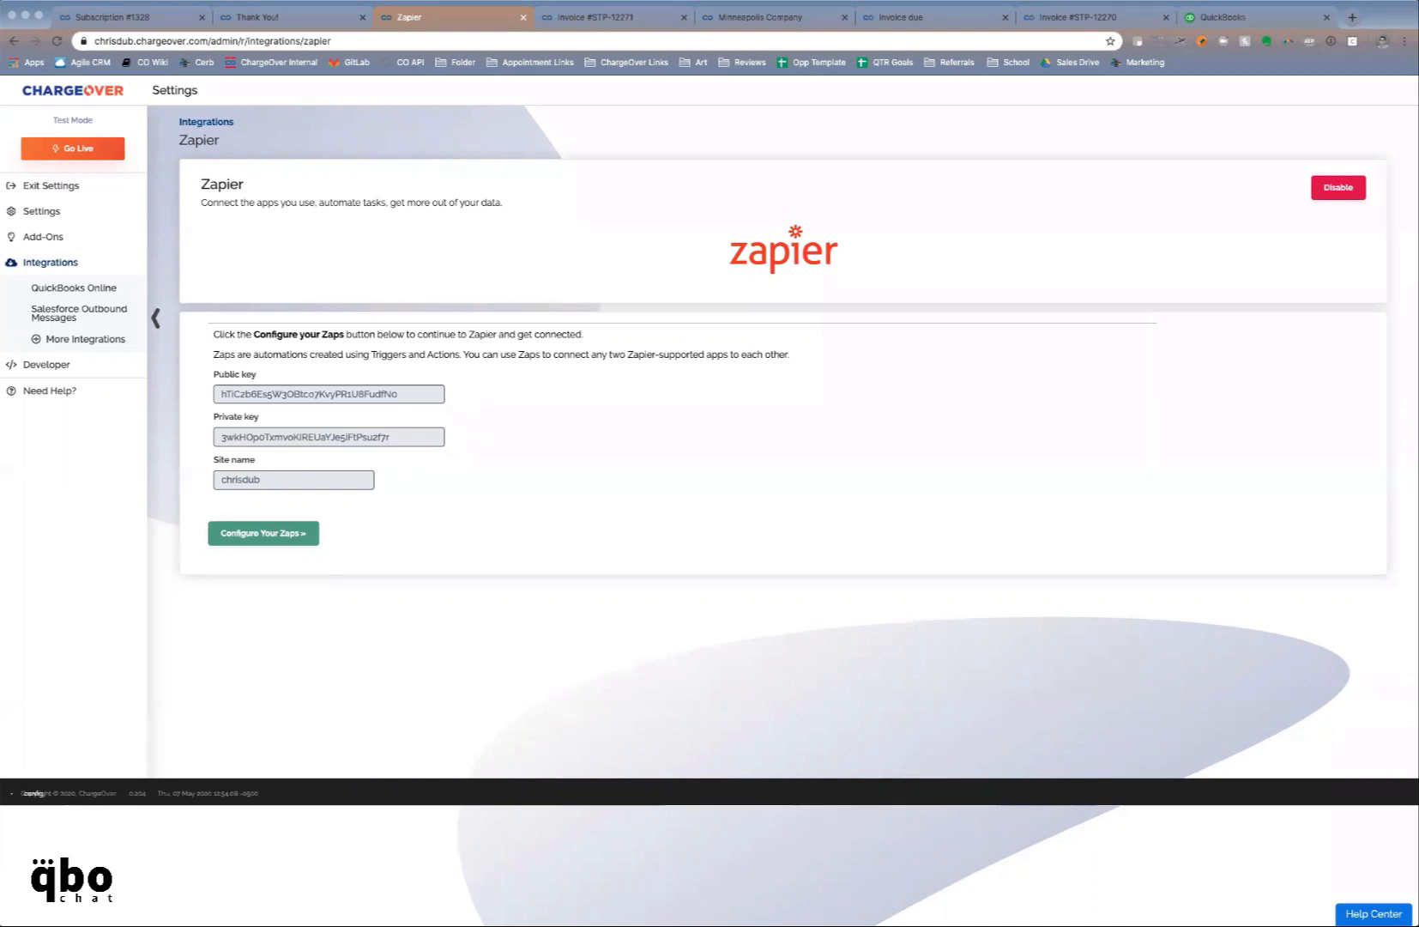
# From Subscription #1328, go to Cathy Co 2's Quotes and start a blank new quote
pyautogui.click(107, 19)
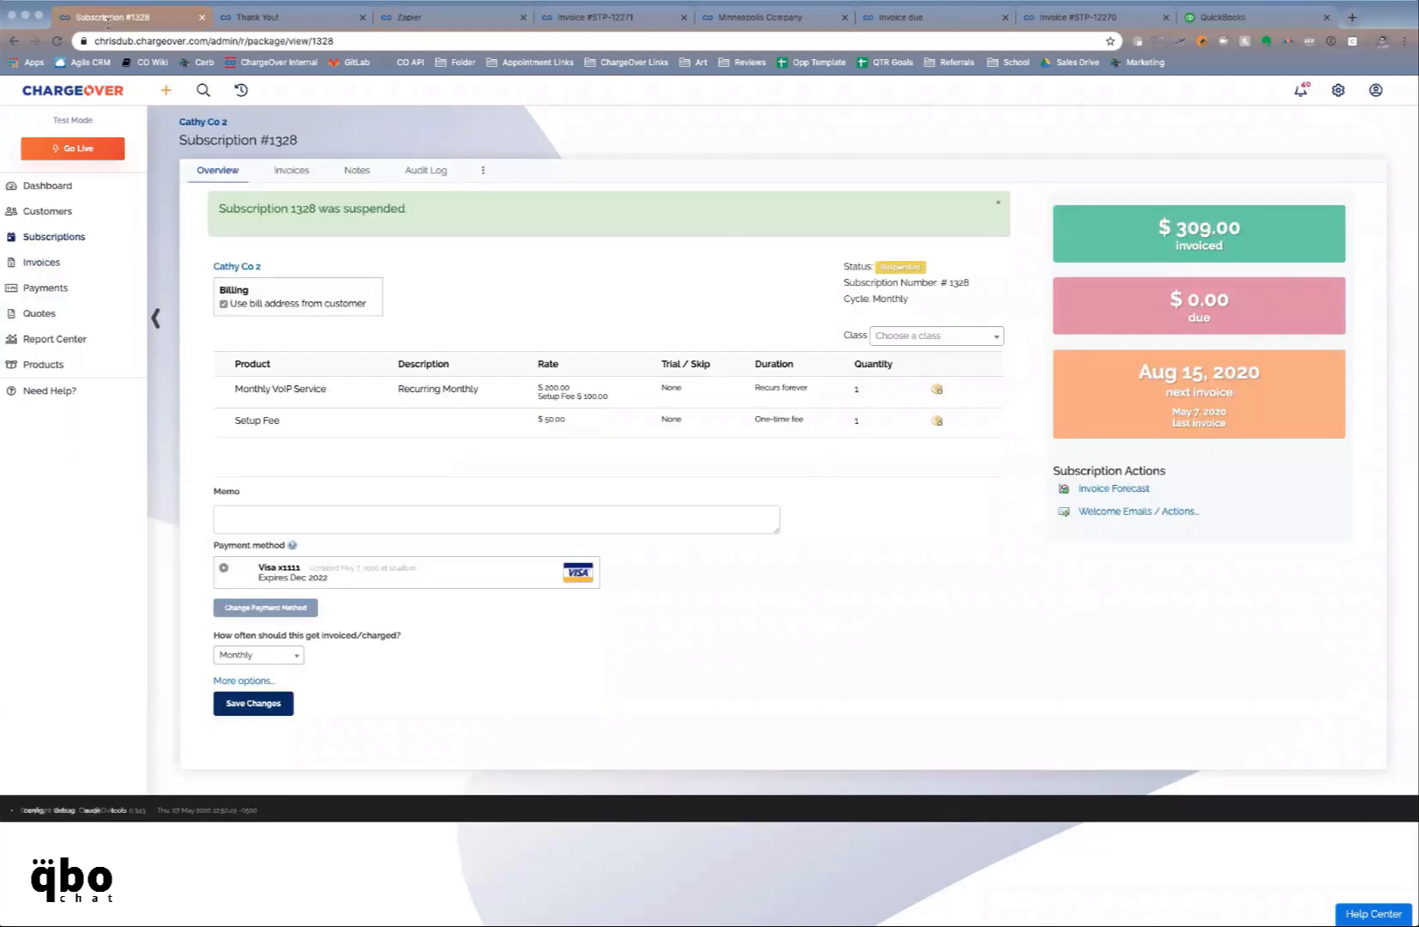
pyautogui.click(213, 124)
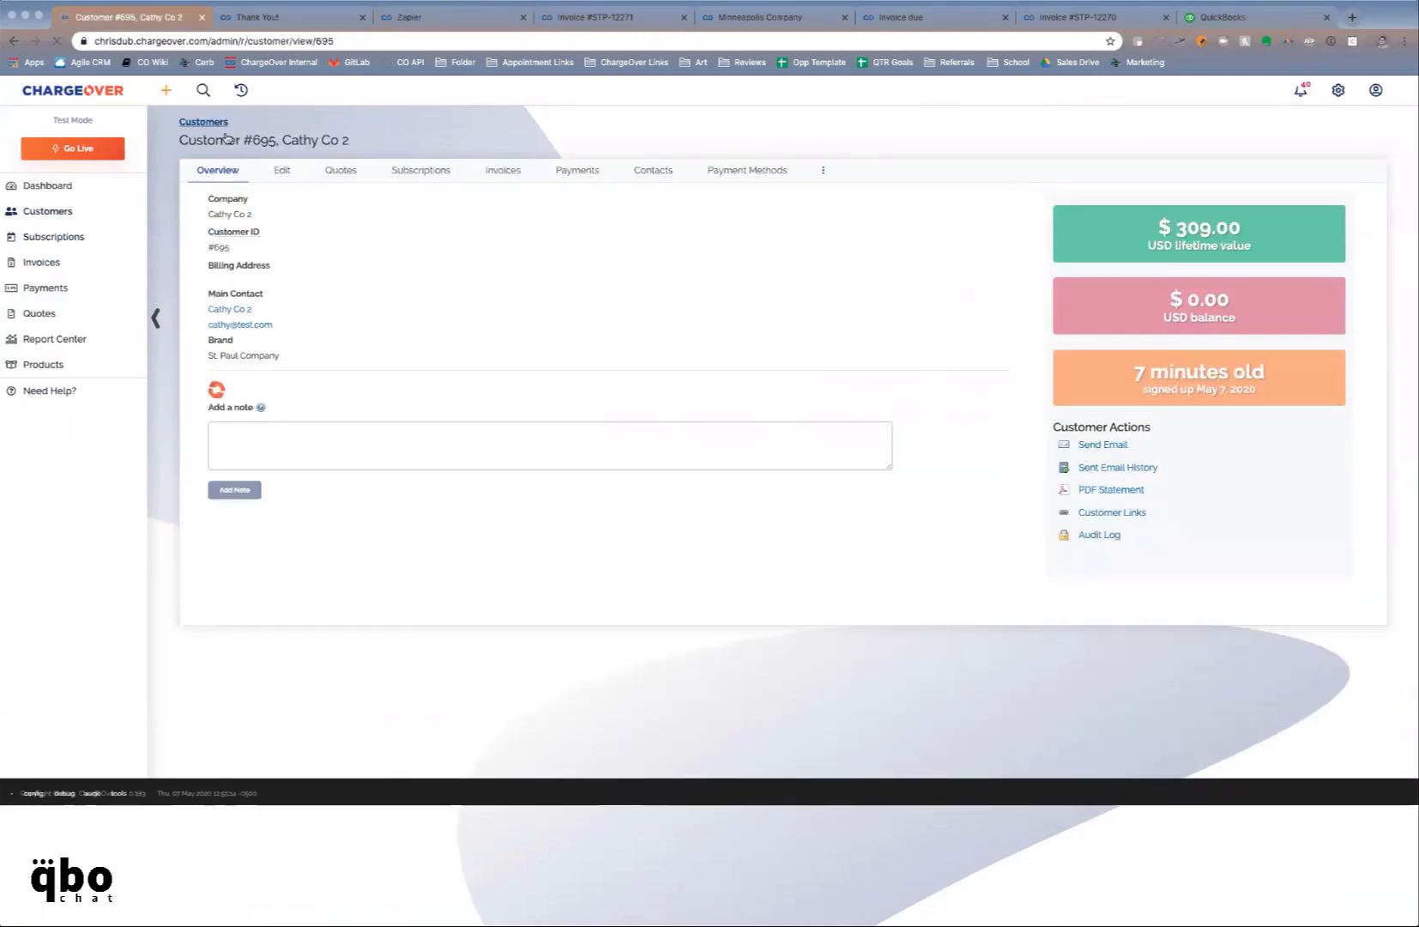
pyautogui.click(342, 174)
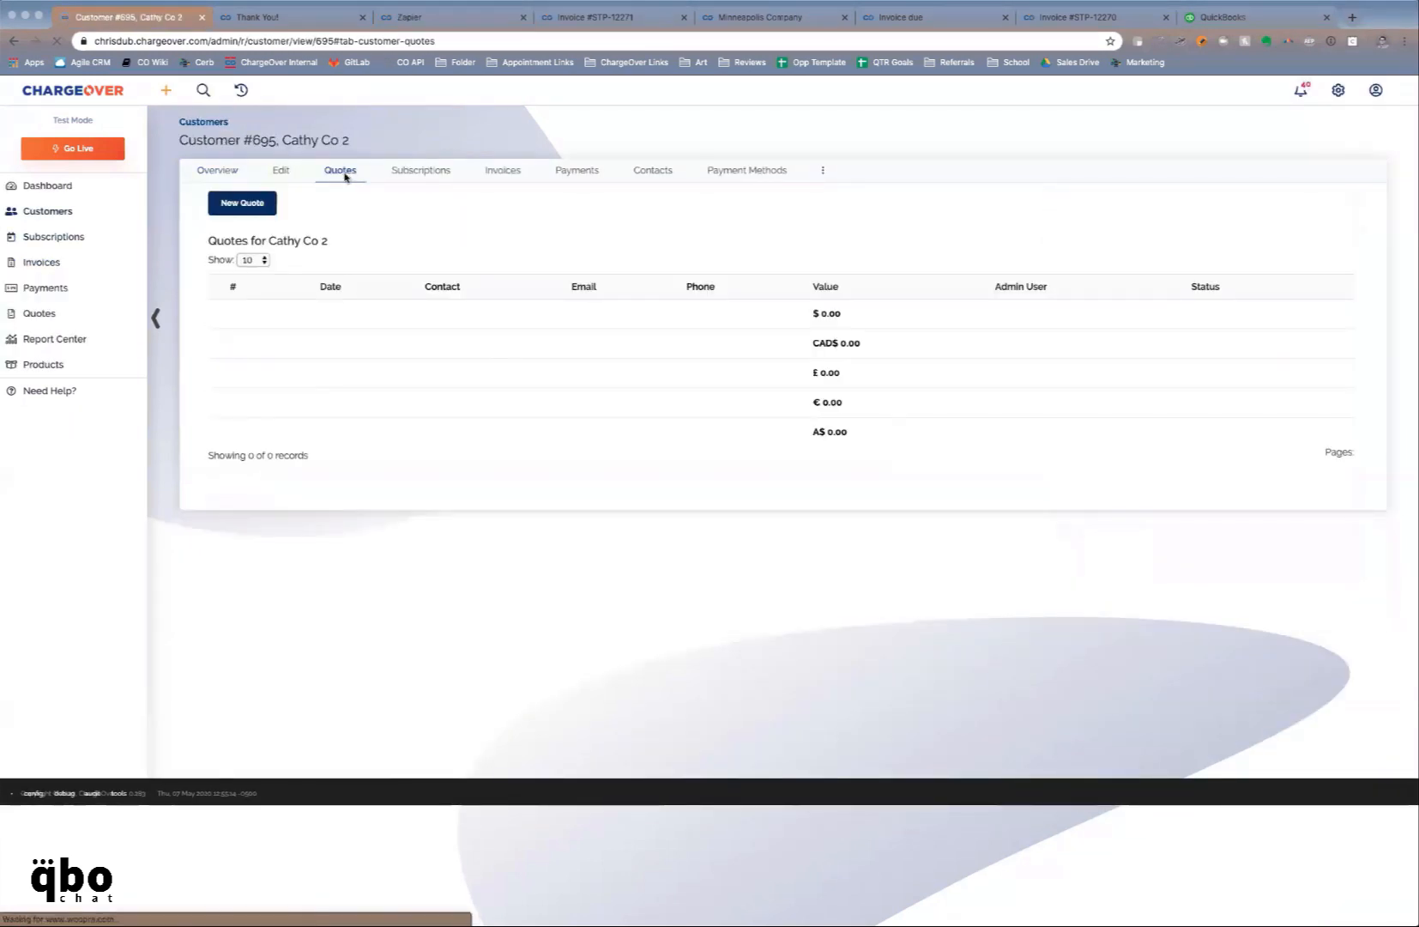
pyautogui.click(263, 212)
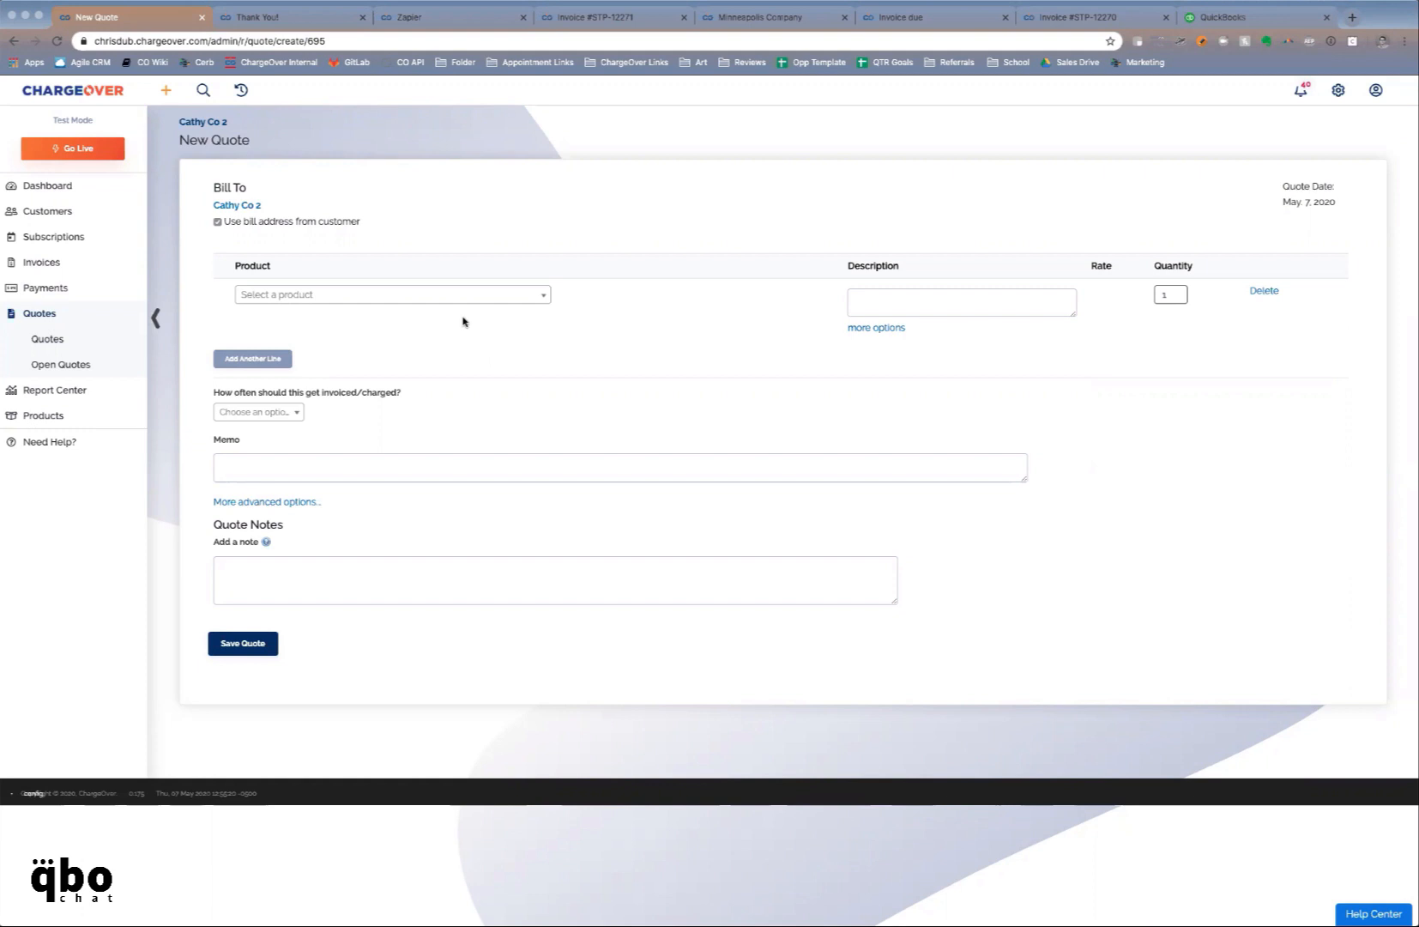
# Move through Subscriptions and Payments in the sidebar to reach the Invoices list
pyautogui.click(110, 251)
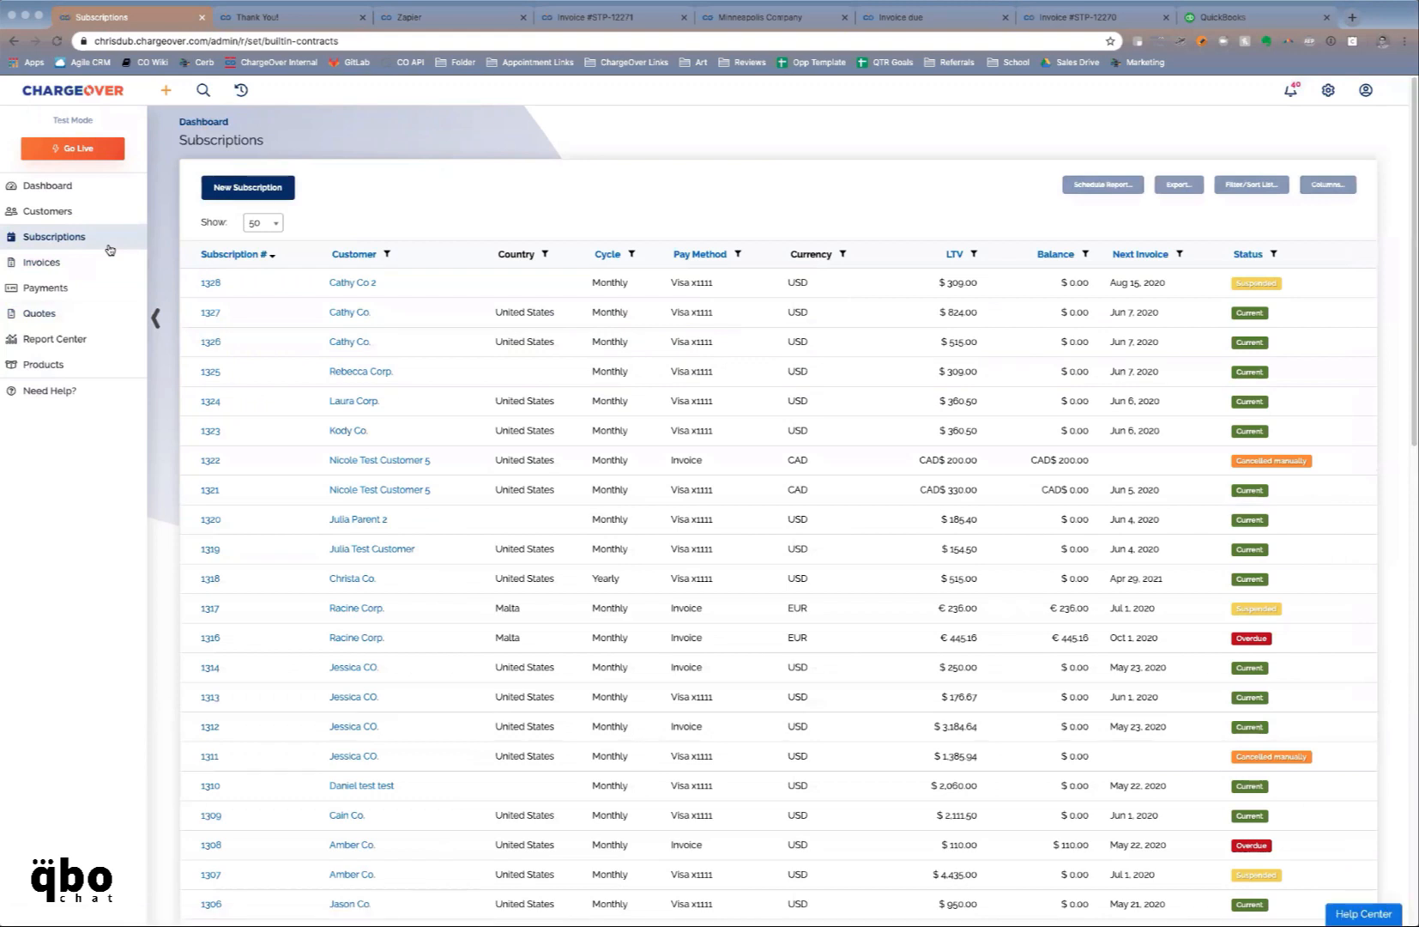
pyautogui.click(94, 288)
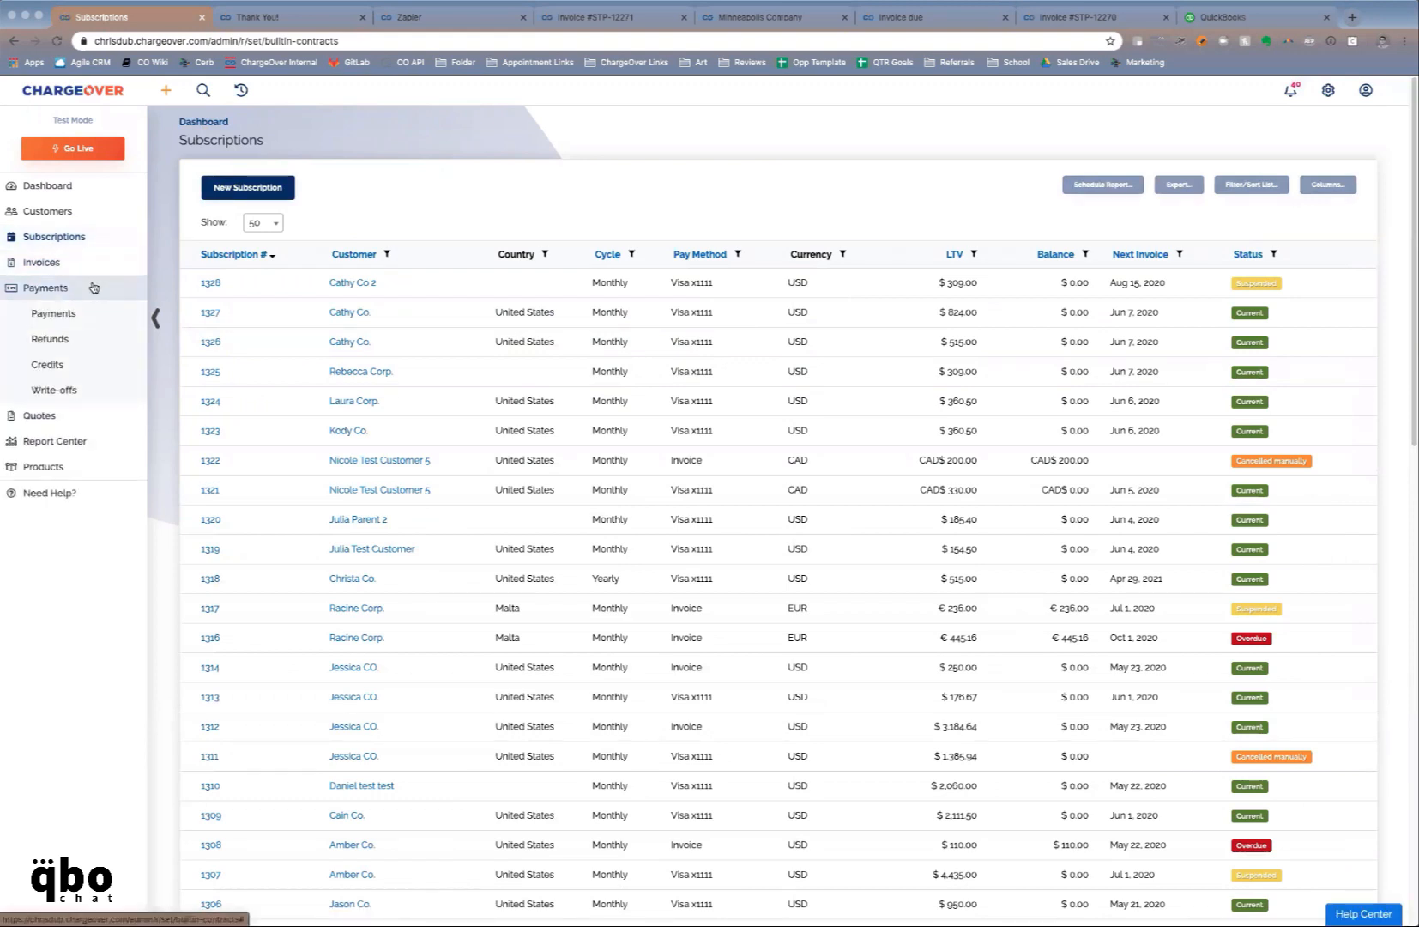
pyautogui.click(83, 309)
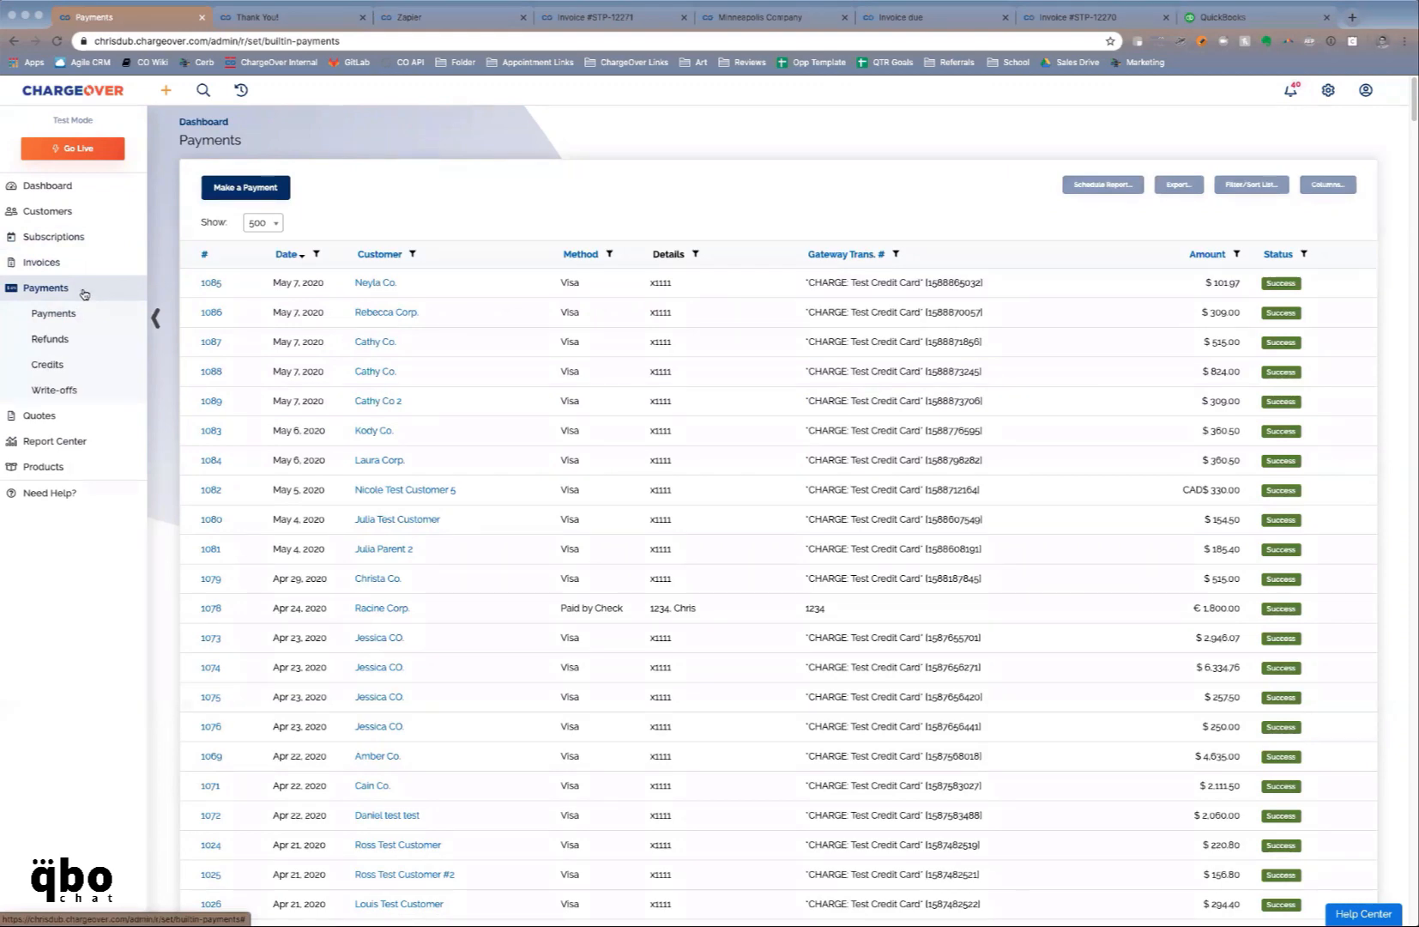
pyautogui.click(73, 263)
pyautogui.click(71, 287)
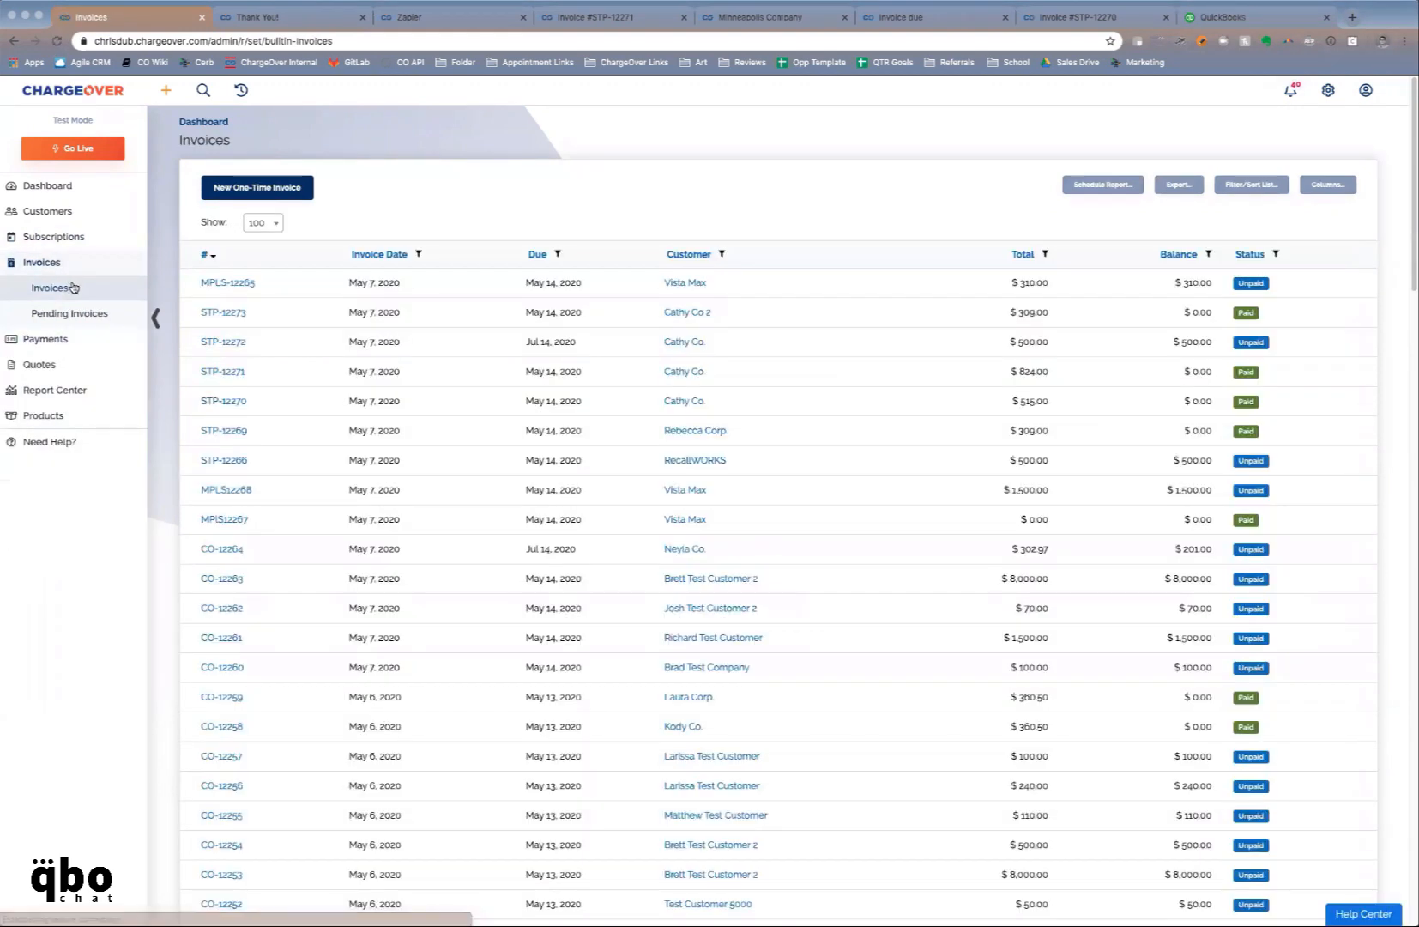
# Add the Taxes and Subscription # columns to the invoice list and save
pyautogui.click(1300, 196)
pyautogui.scroll(-2, 740, 408)
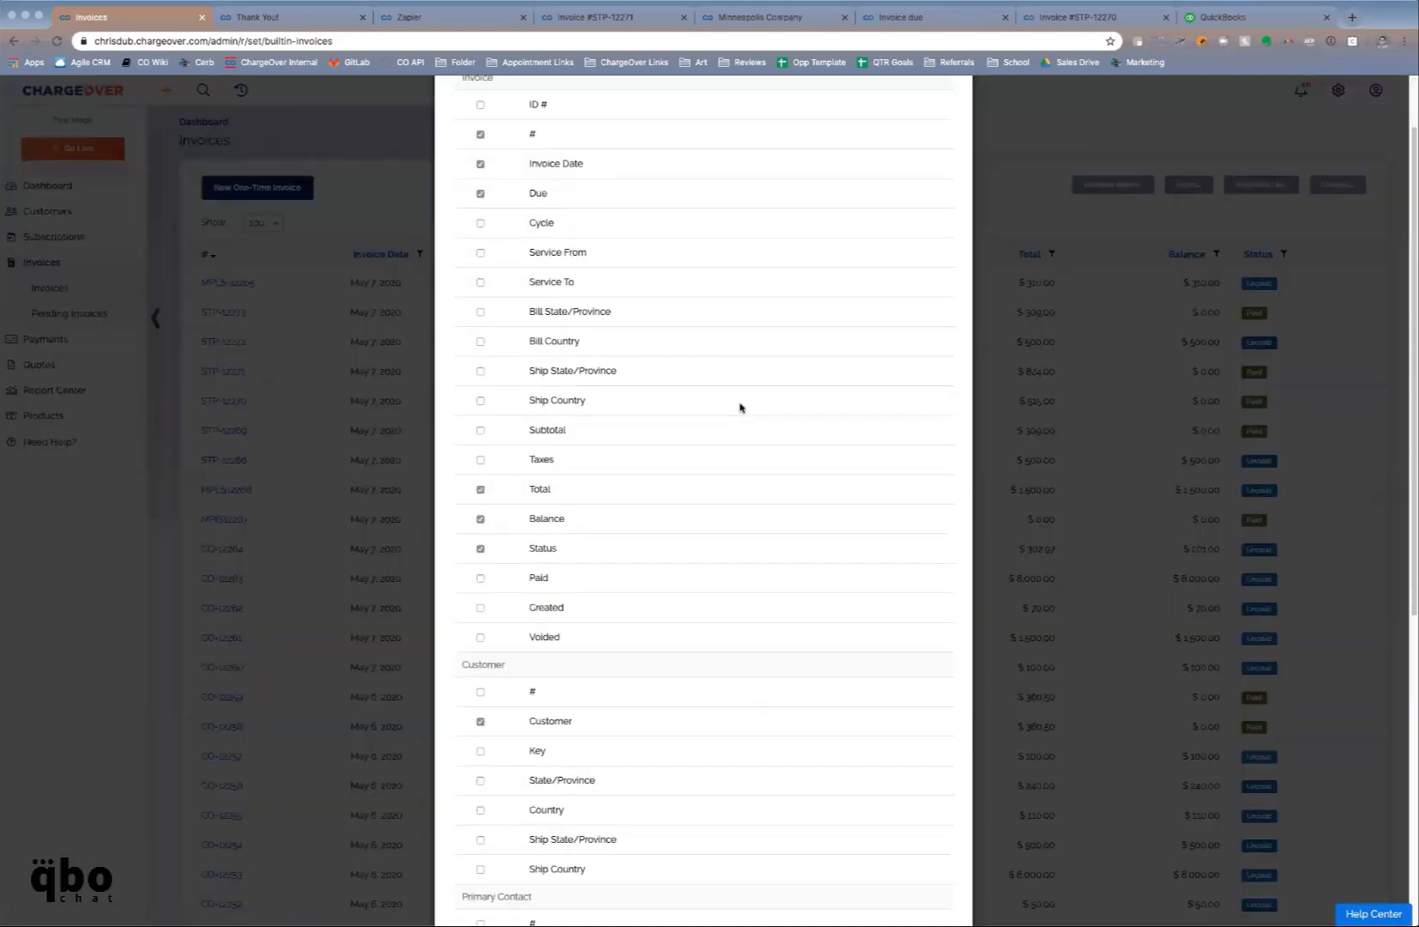
pyautogui.scroll(-1, 739, 408)
pyautogui.click(480, 410)
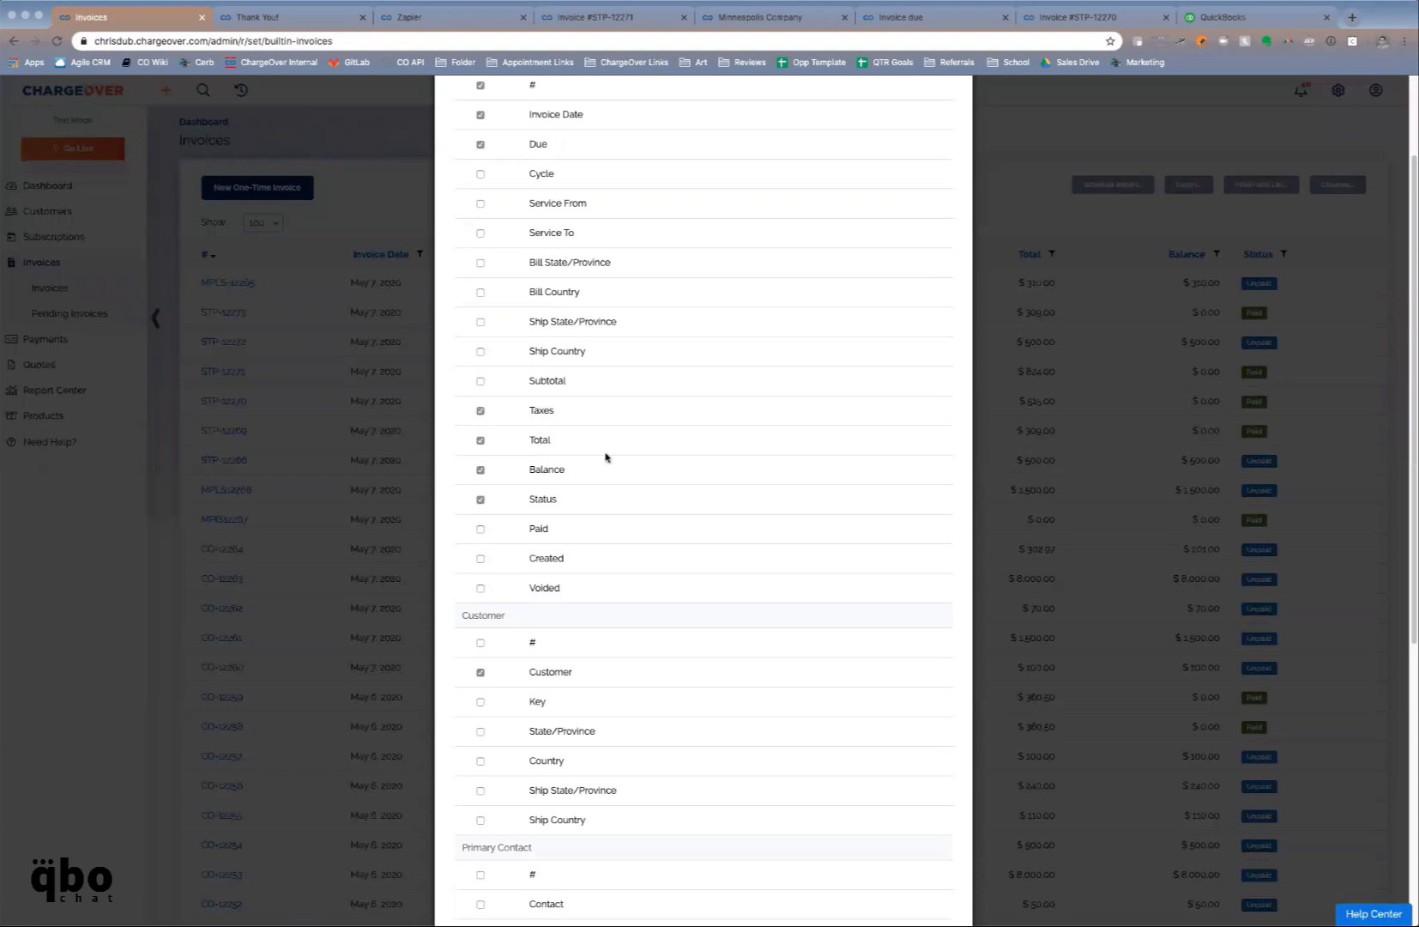
pyautogui.scroll(-2, 607, 461)
pyautogui.scroll(-5, 577, 540)
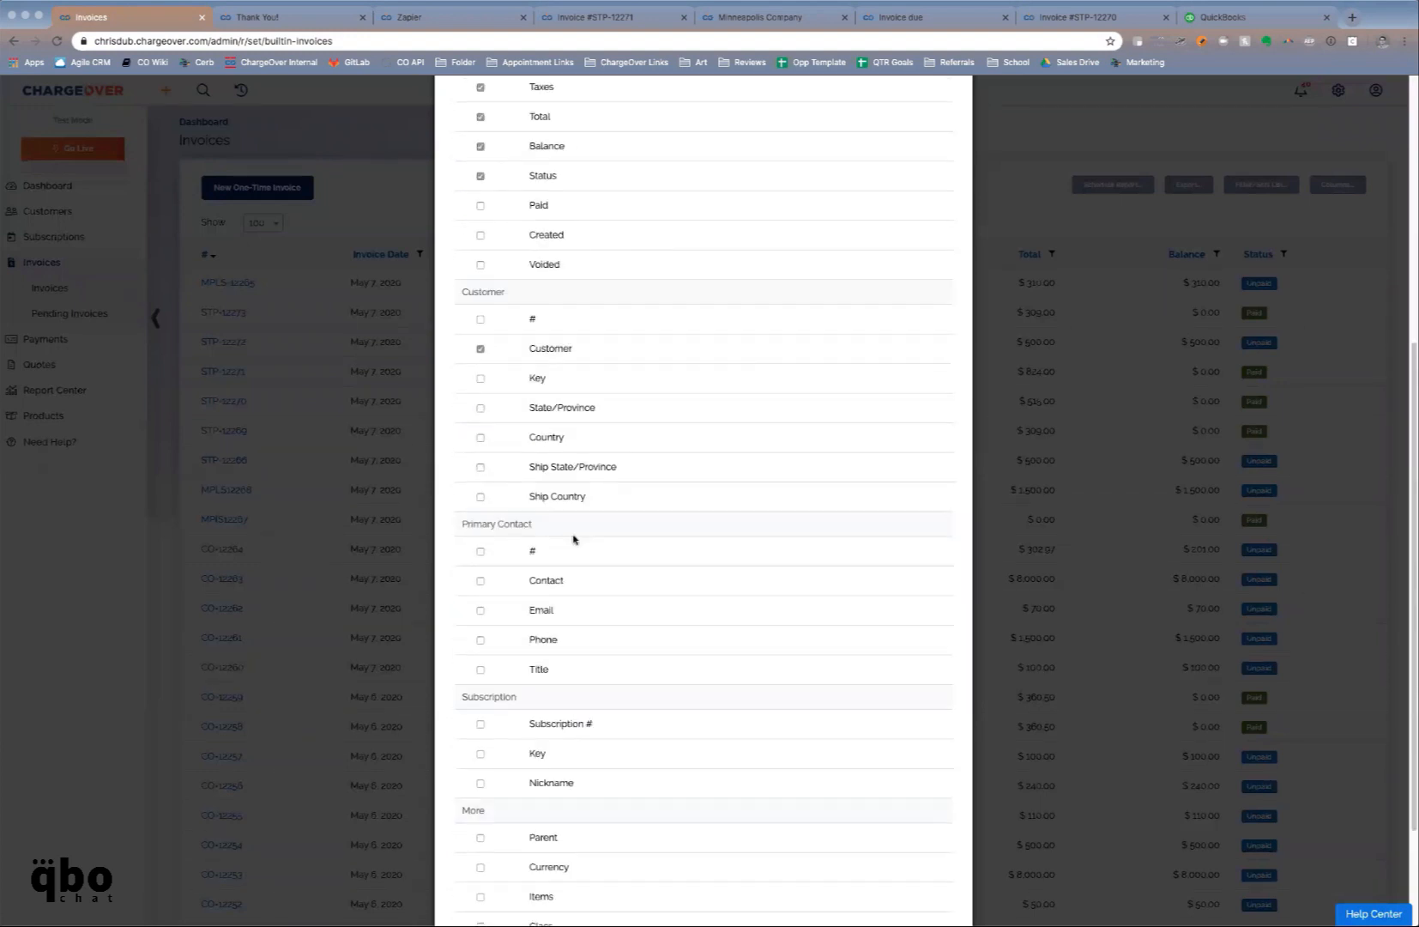
pyautogui.scroll(-3, 573, 539)
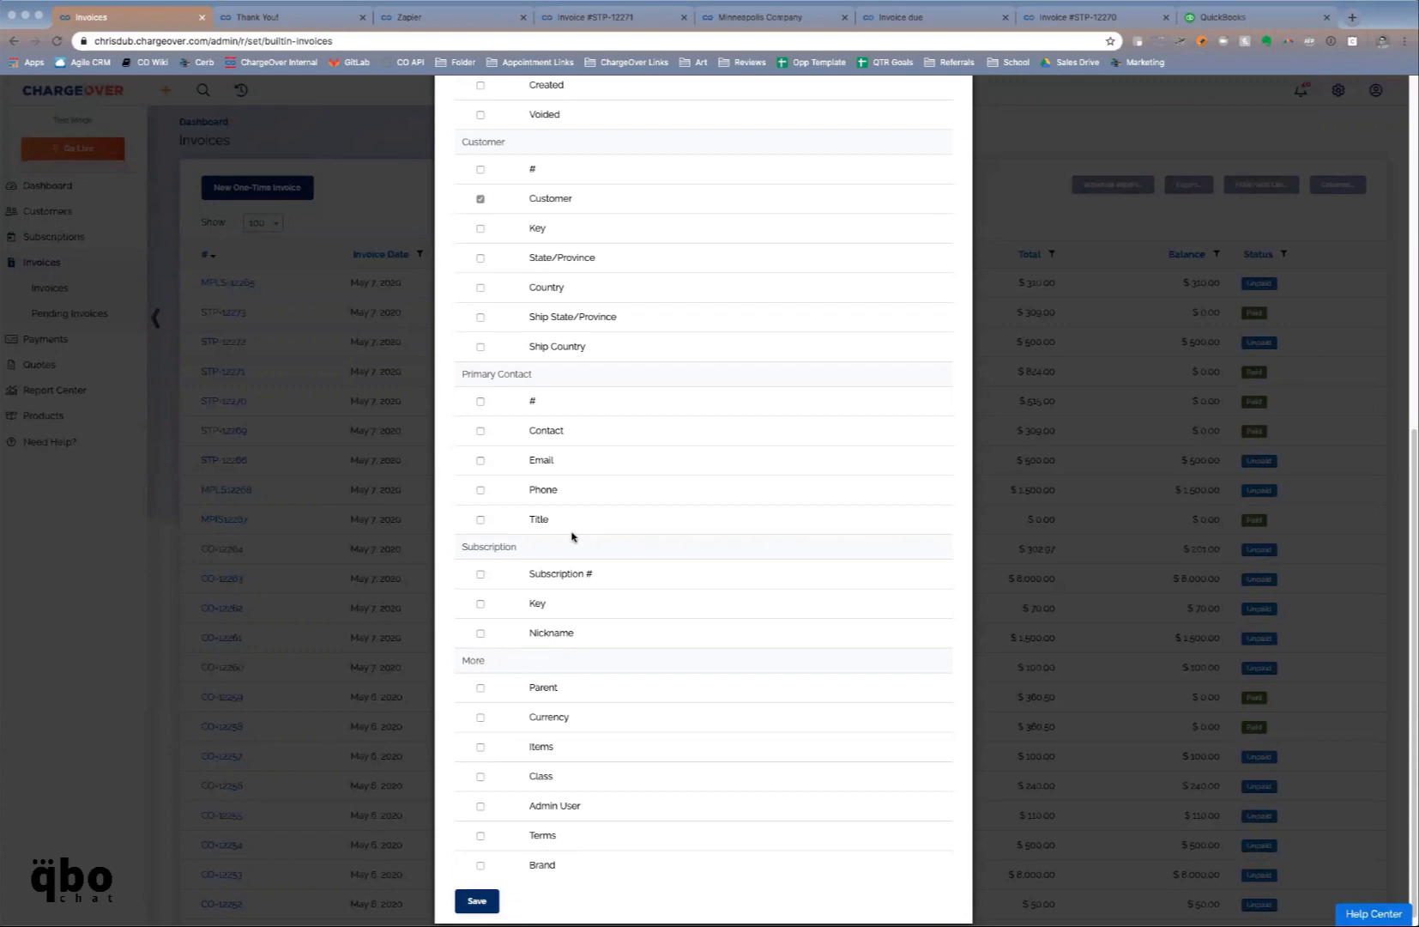
pyautogui.click(481, 573)
pyautogui.click(477, 900)
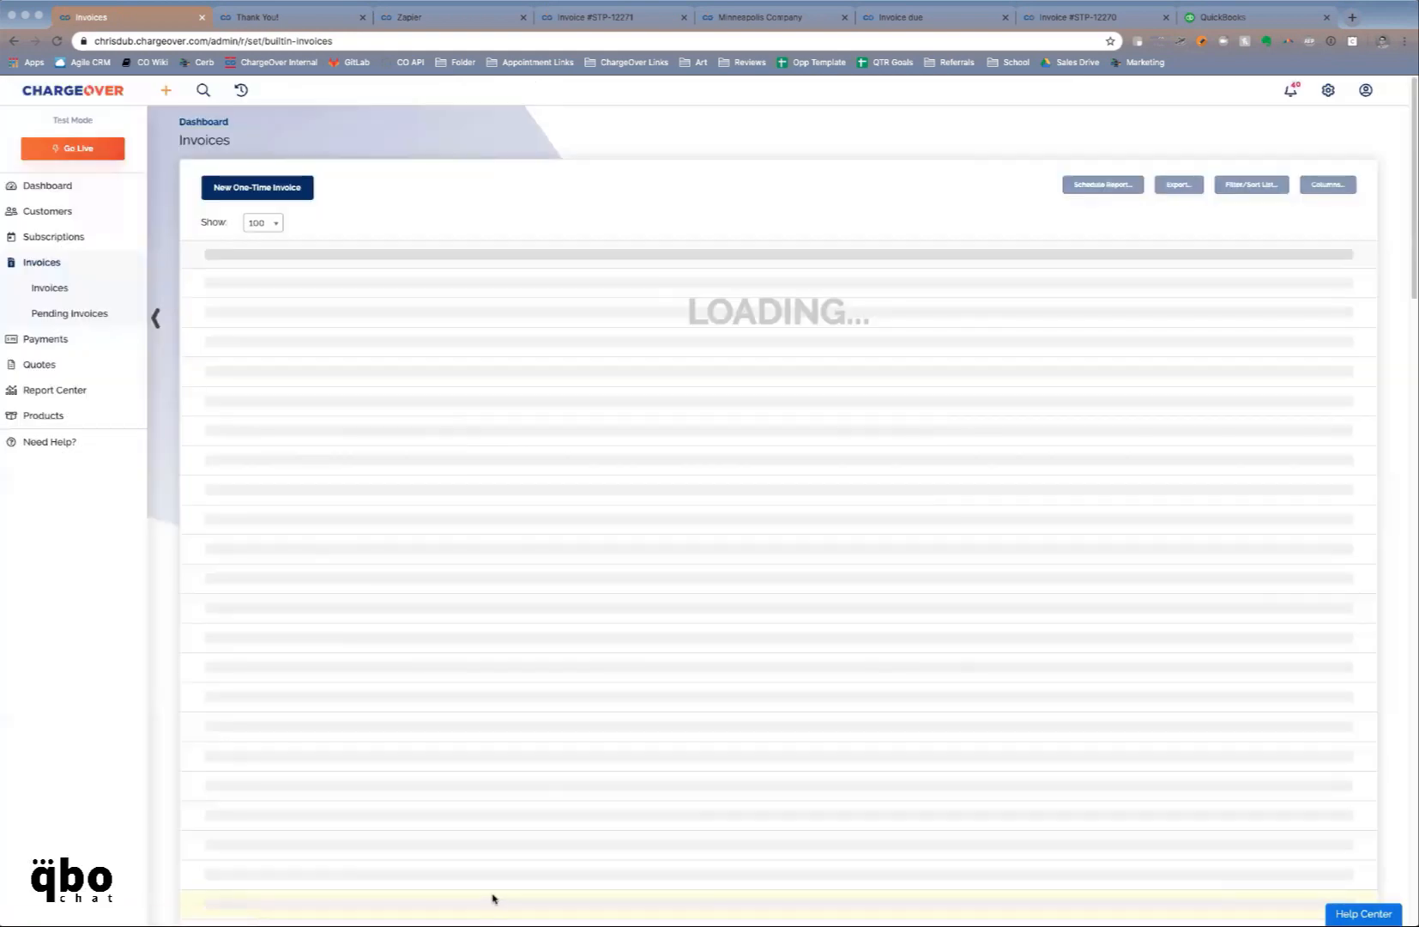